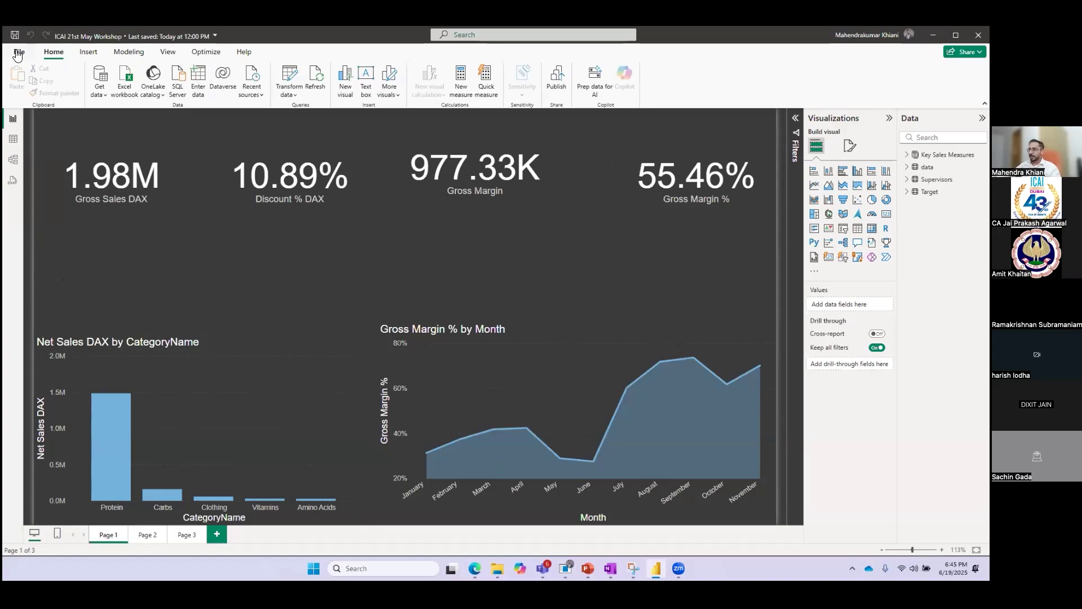
# Open the data source settings, view the source file path of target.xlsx, and close the settings.
pyautogui.click(19, 53)
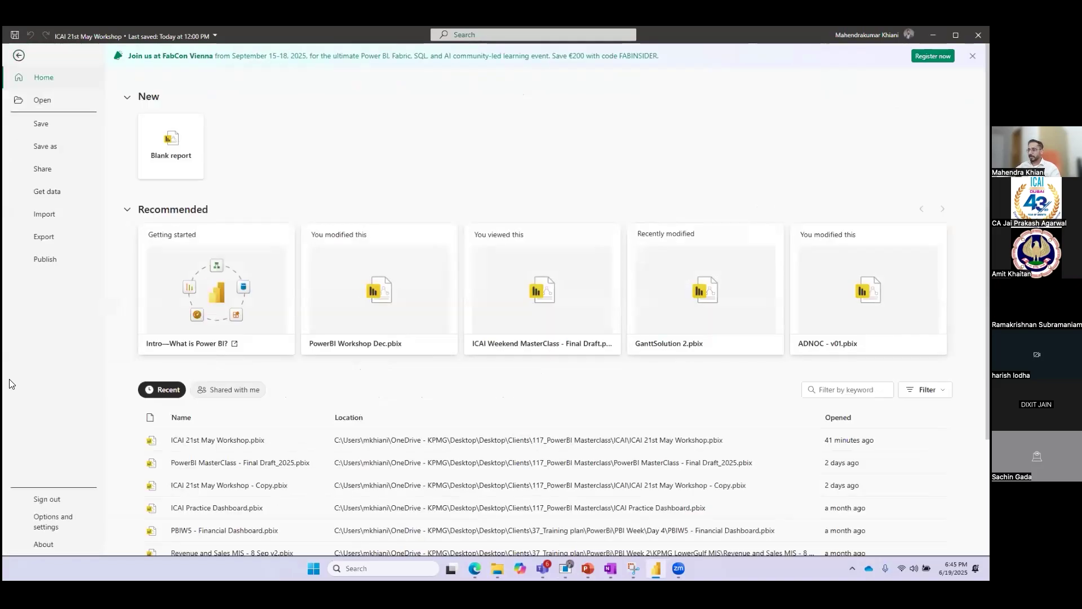
pyautogui.click(50, 520)
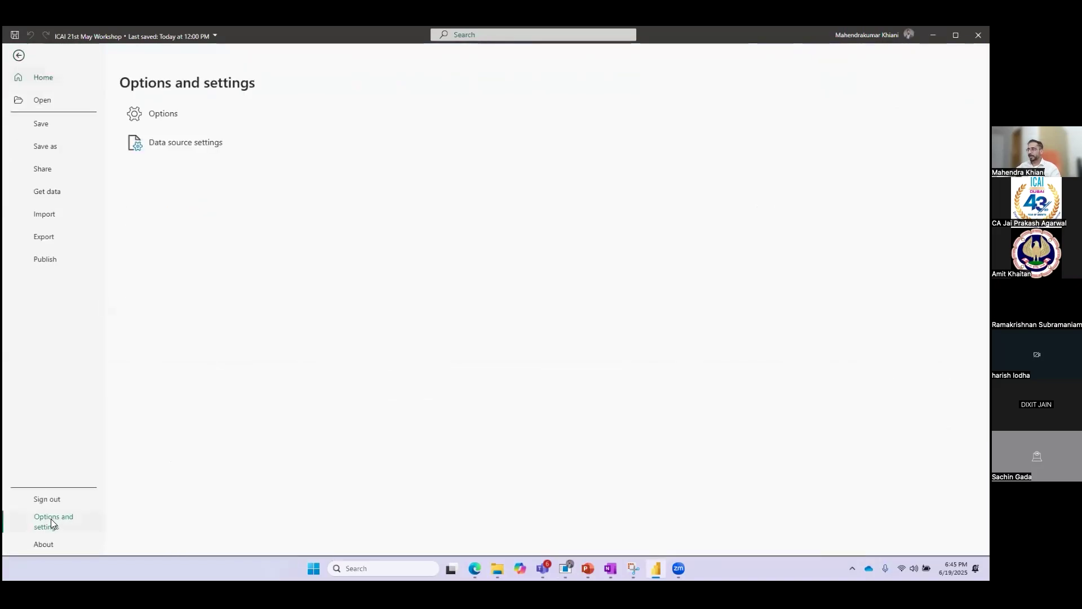
pyautogui.click(191, 146)
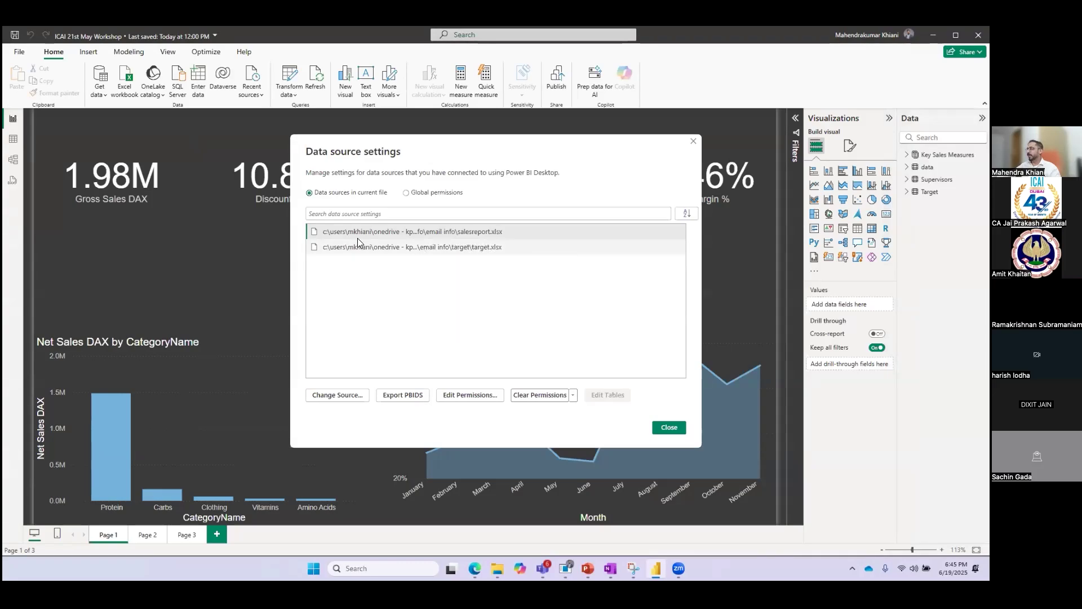
pyautogui.click(388, 248)
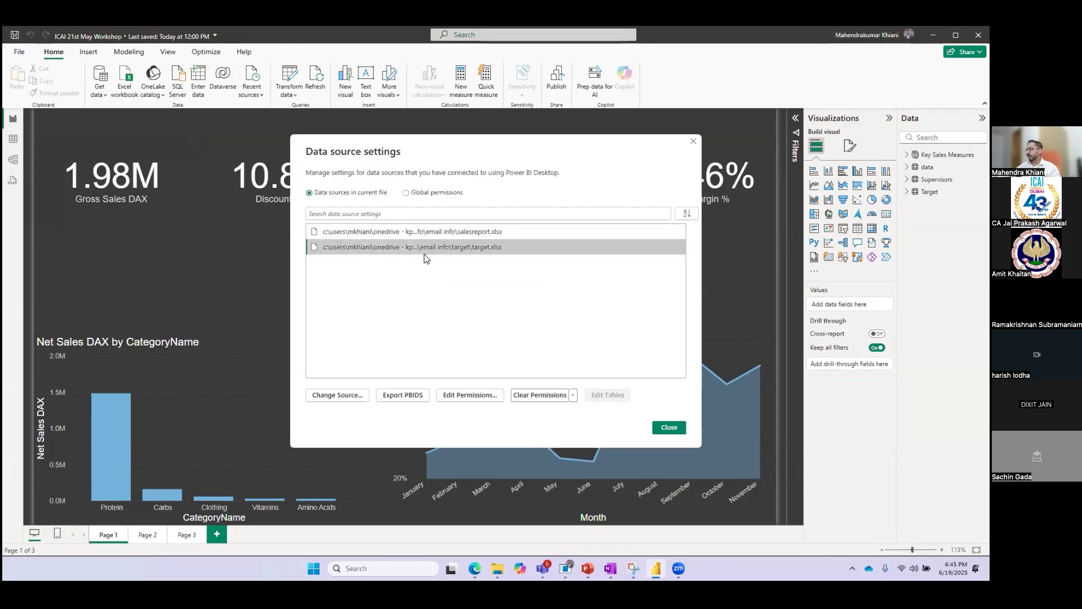
pyautogui.click(340, 395)
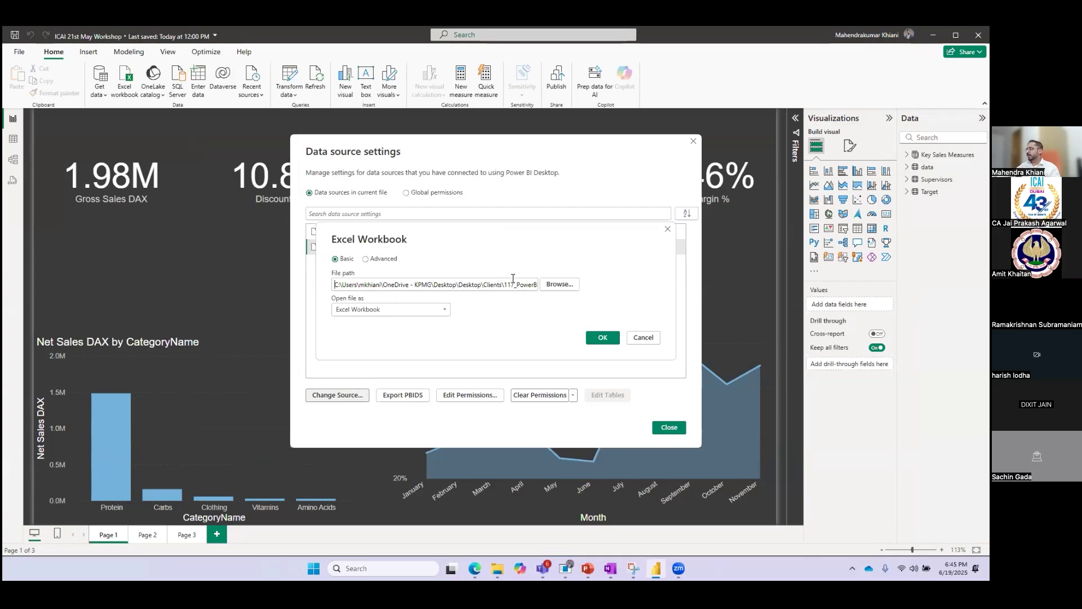
pyautogui.click(653, 343)
pyautogui.click(440, 231)
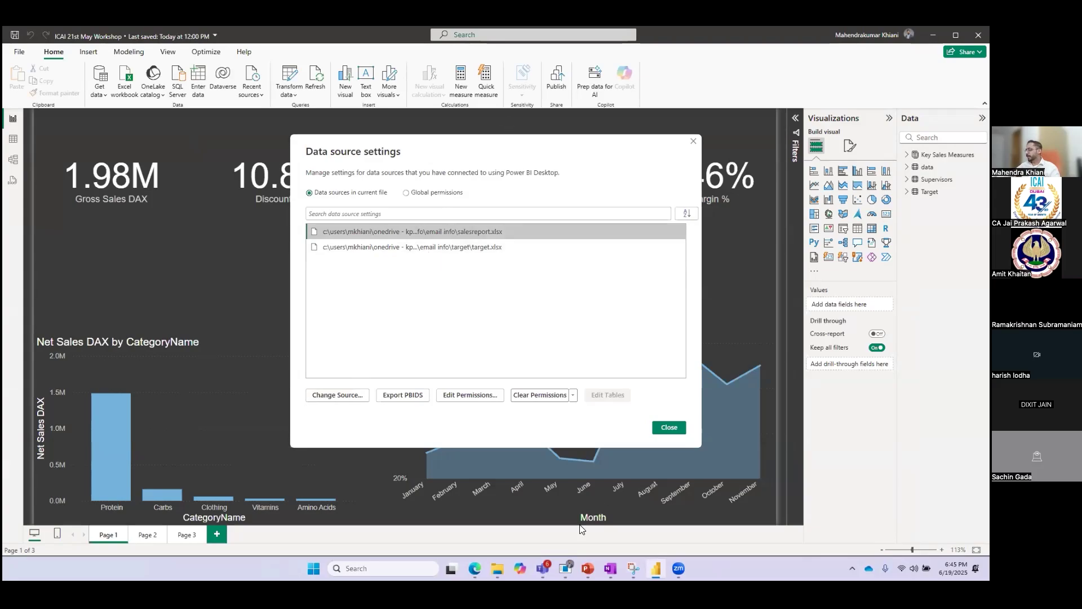
pyautogui.moveTo(566, 568)
pyautogui.click(670, 427)
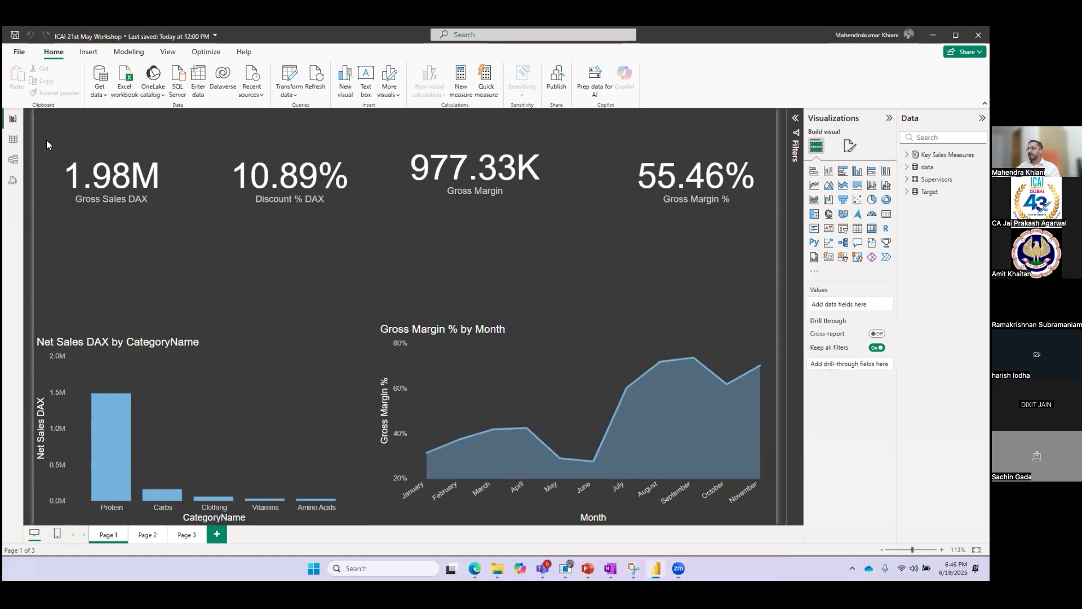
# Reopen the data source settings, bring up the file browser for changing the salesreport.xlsx source, and cancel it.
pyautogui.click(18, 53)
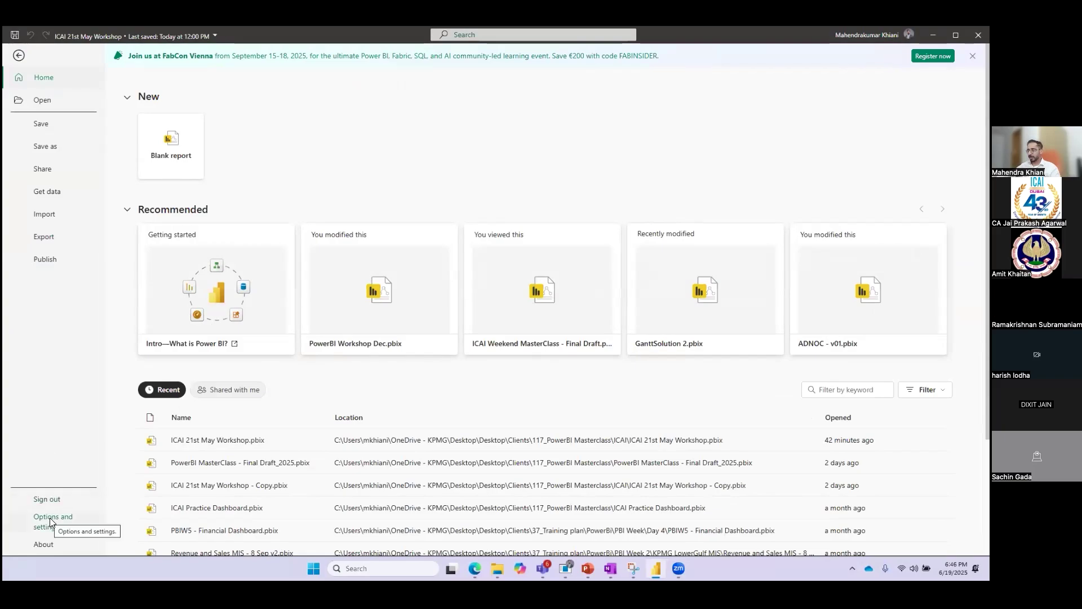
pyautogui.click(16, 57)
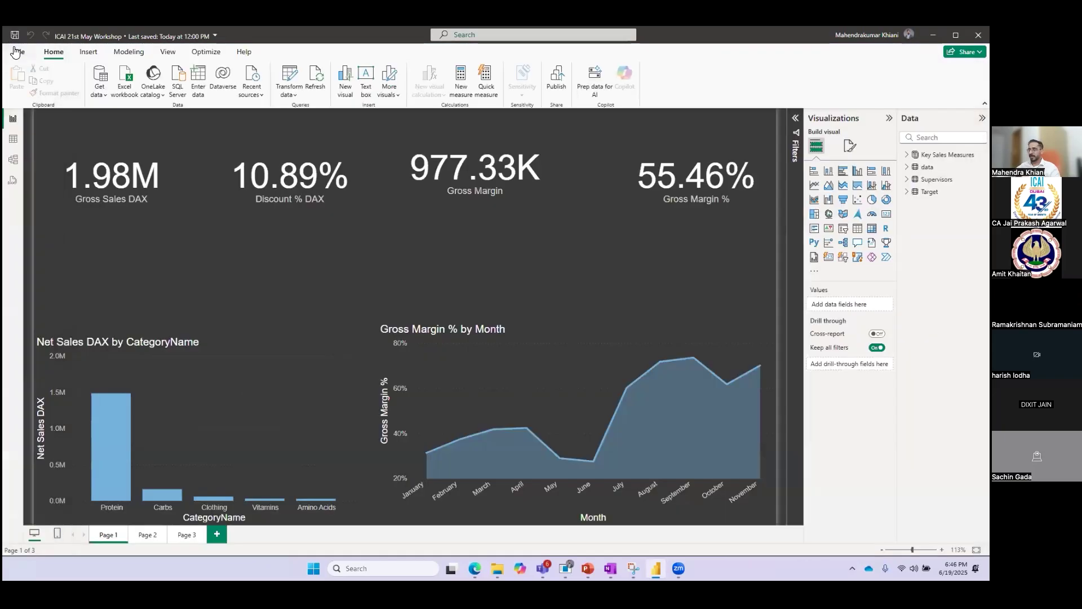
pyautogui.click(16, 49)
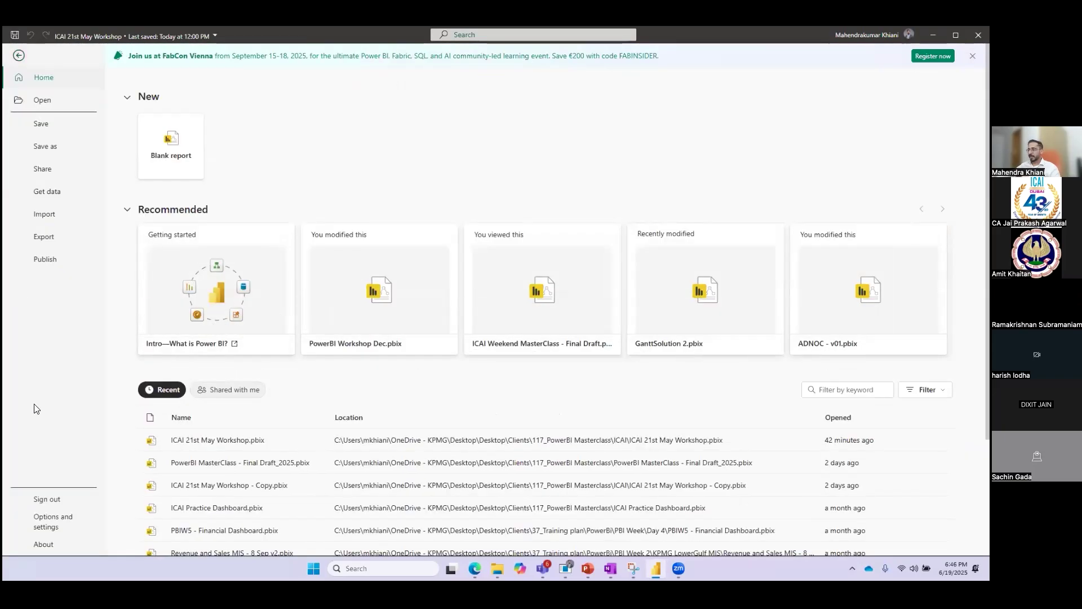
pyautogui.click(51, 524)
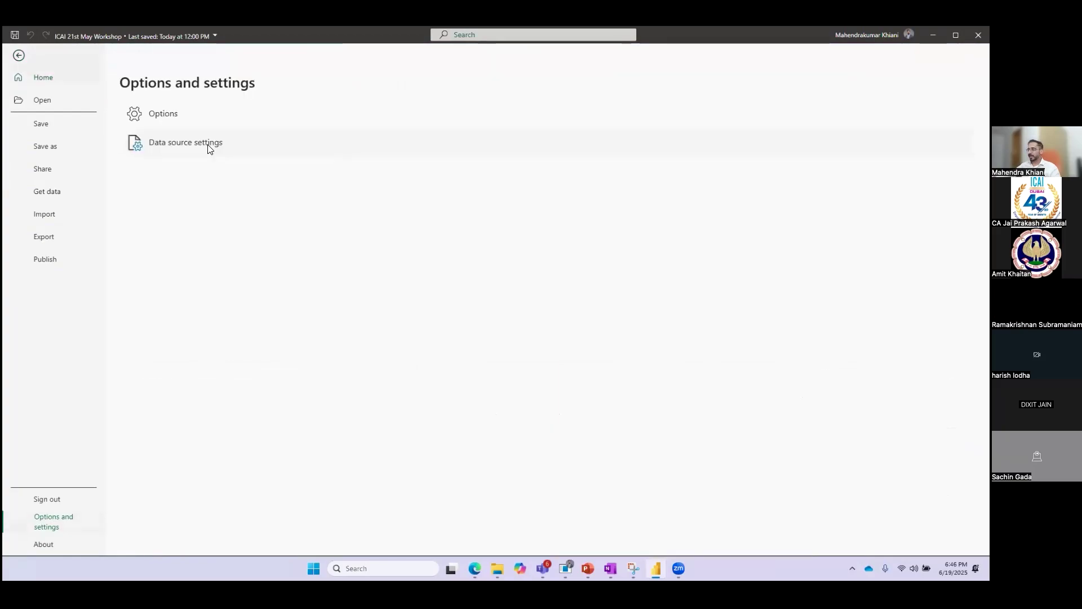
pyautogui.click(207, 144)
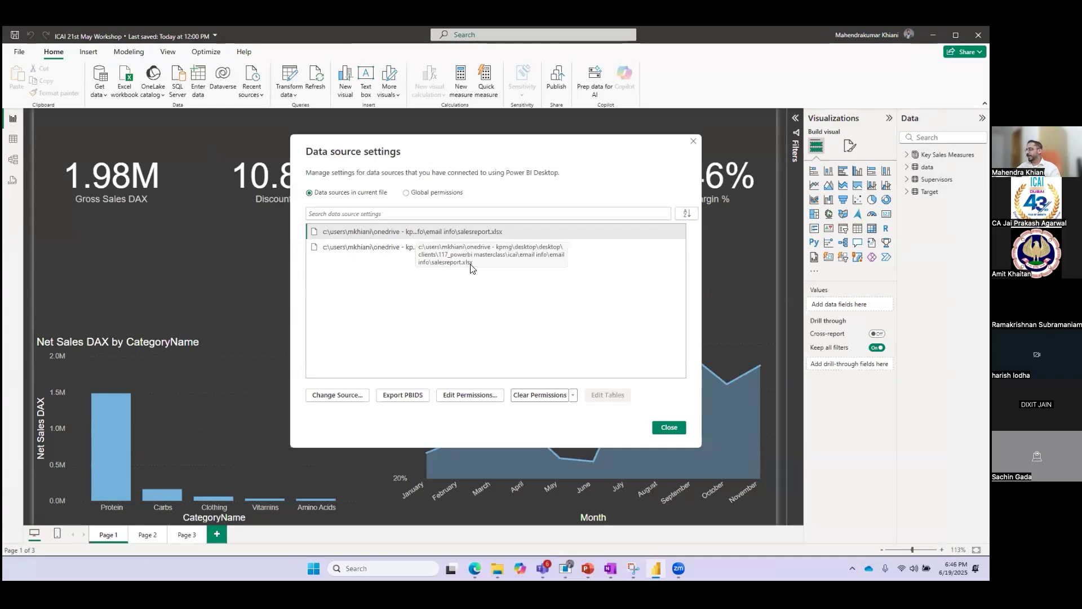
pyautogui.click(337, 395)
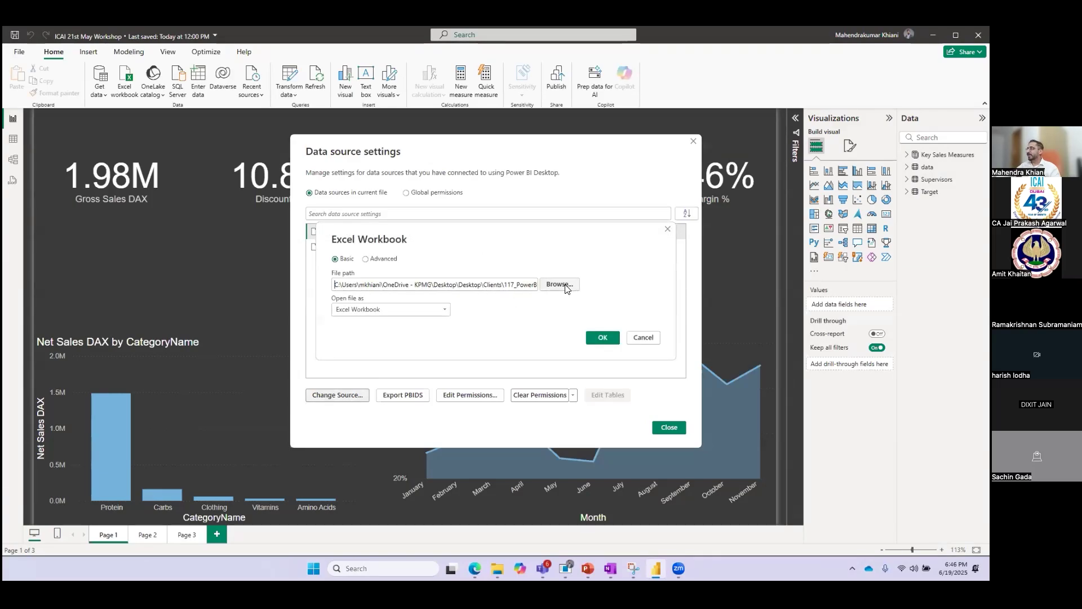
pyautogui.click(567, 289)
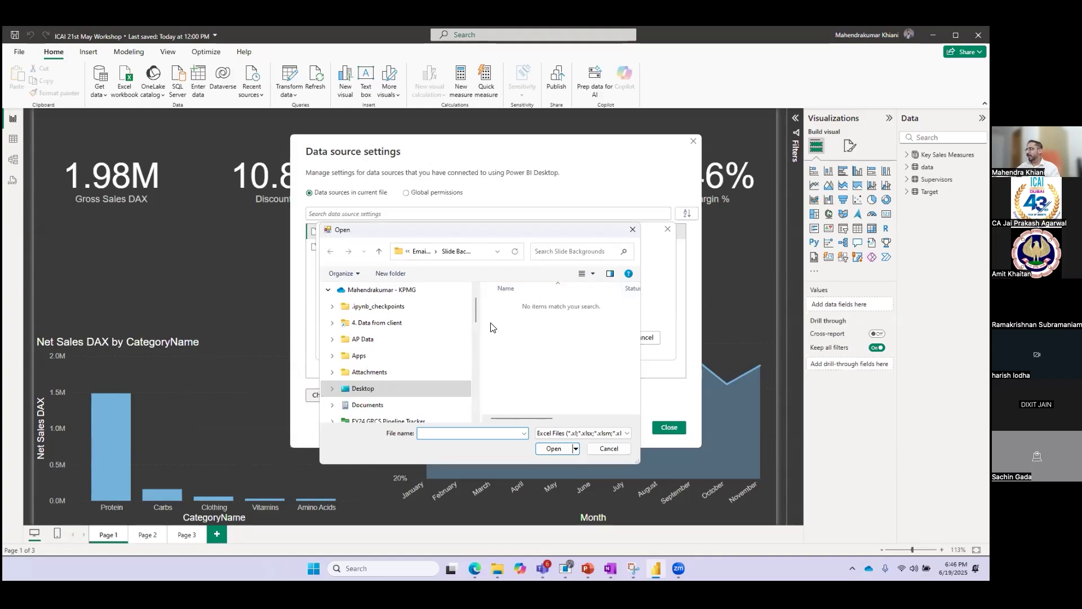
pyautogui.click(602, 449)
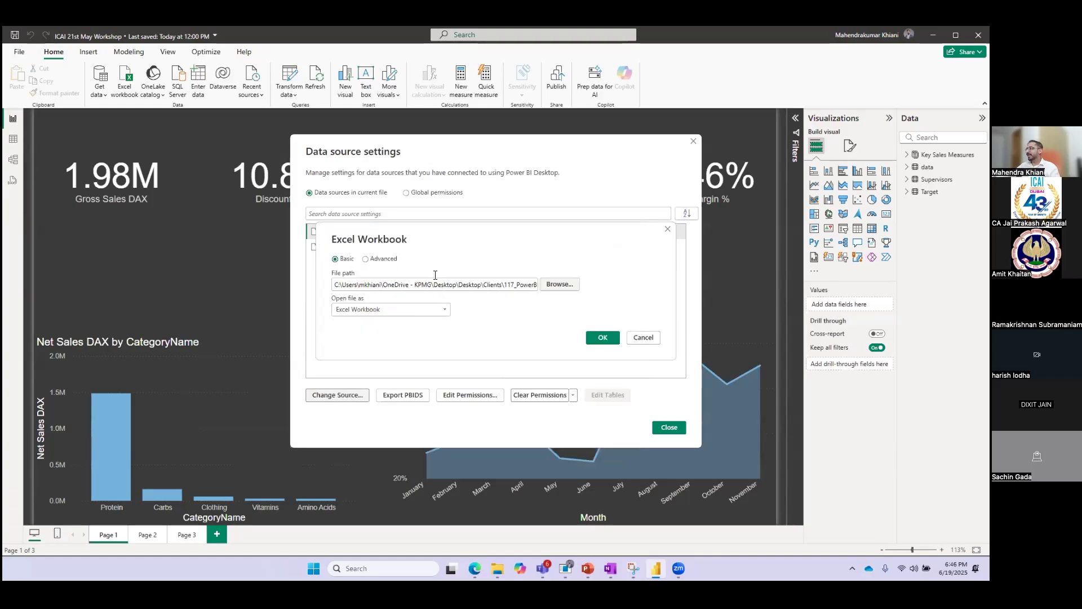
pyautogui.click(640, 336)
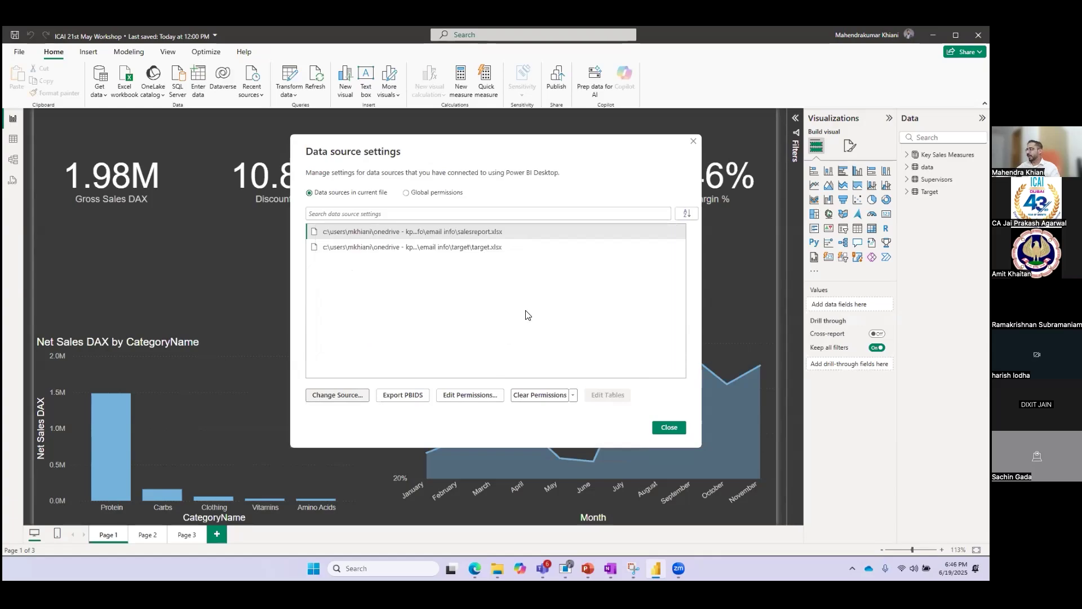
# View the file browser for changing the target.xlsx source, cancel it, and close the data source settings.
pyautogui.click(444, 248)
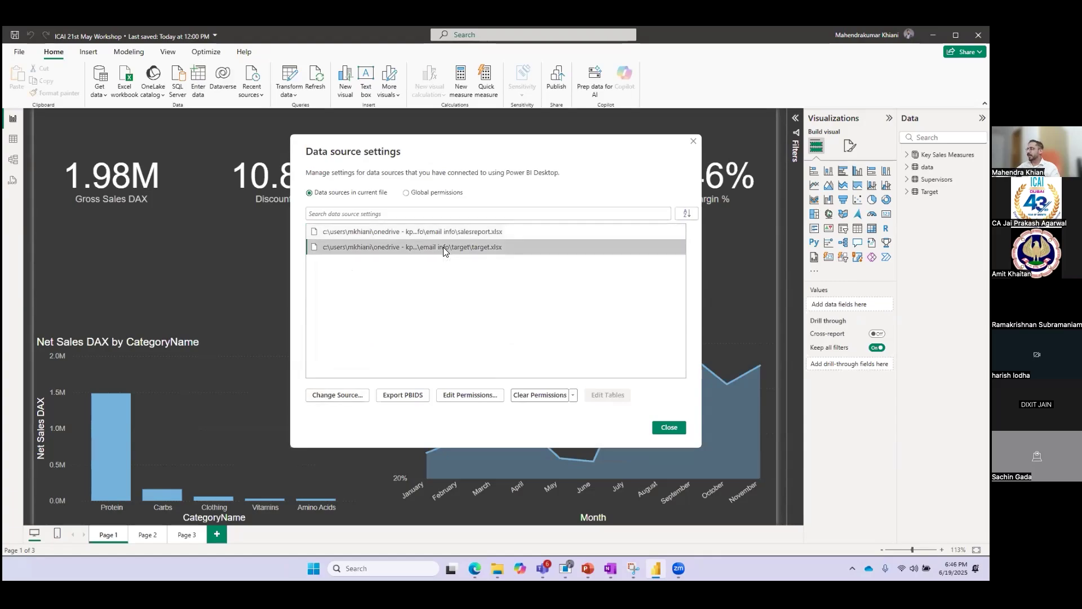
pyautogui.click(339, 398)
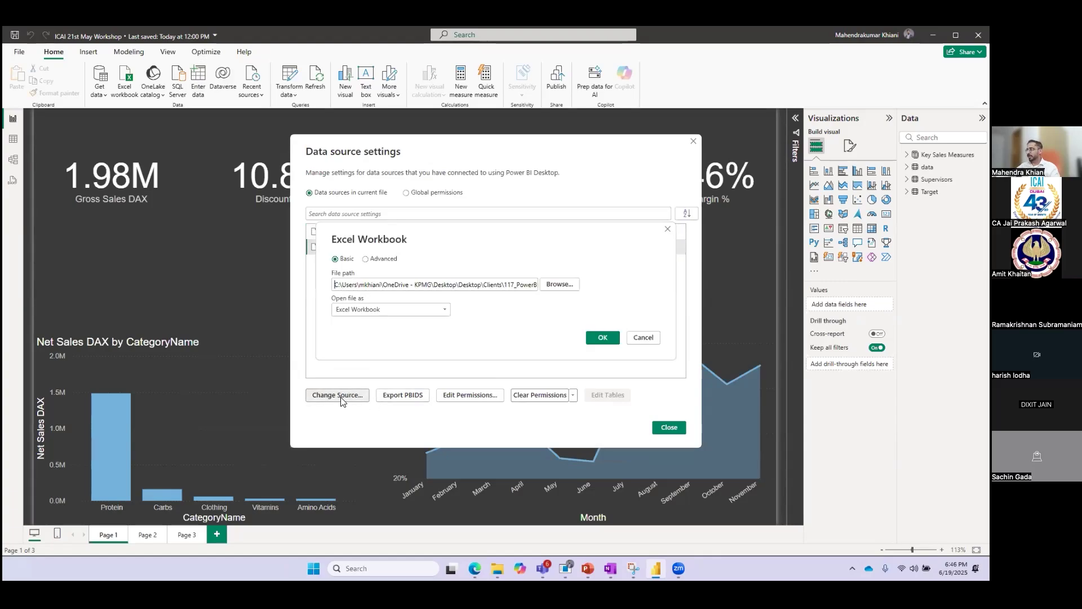
pyautogui.click(556, 285)
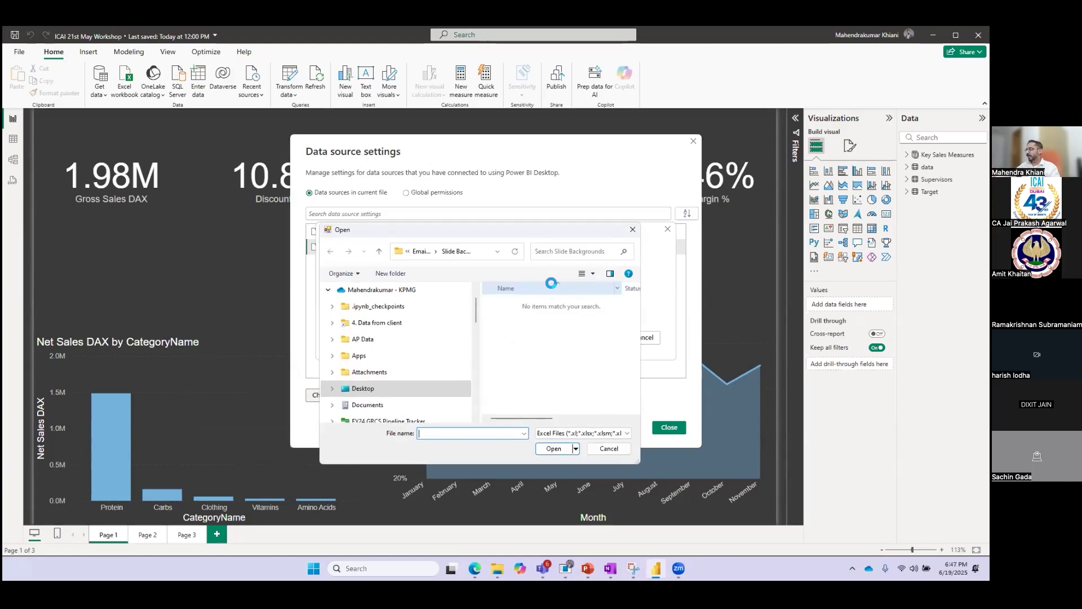
pyautogui.click(616, 451)
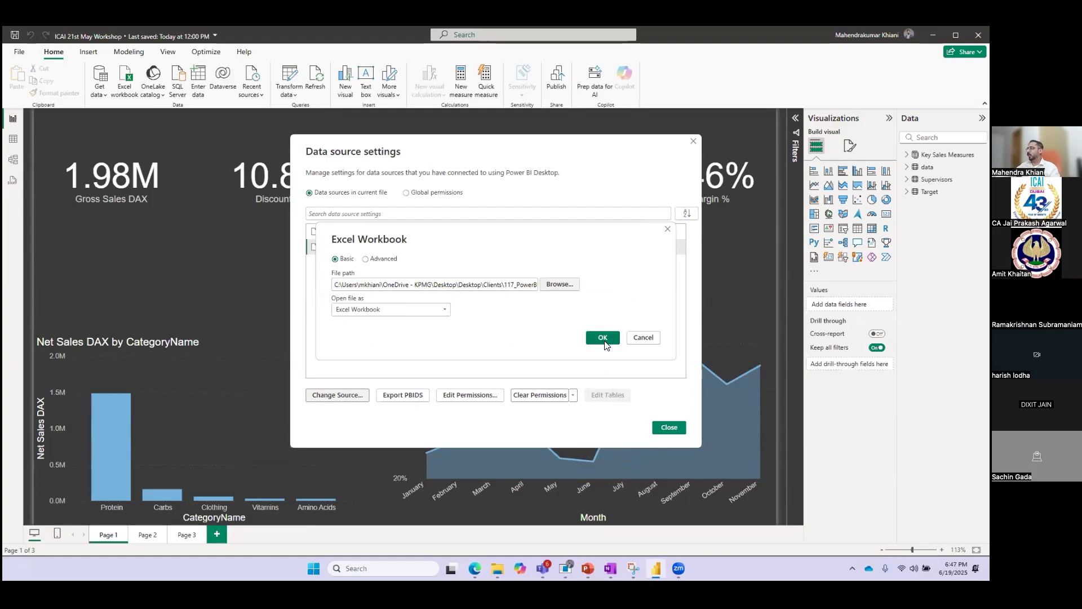
pyautogui.click(644, 337)
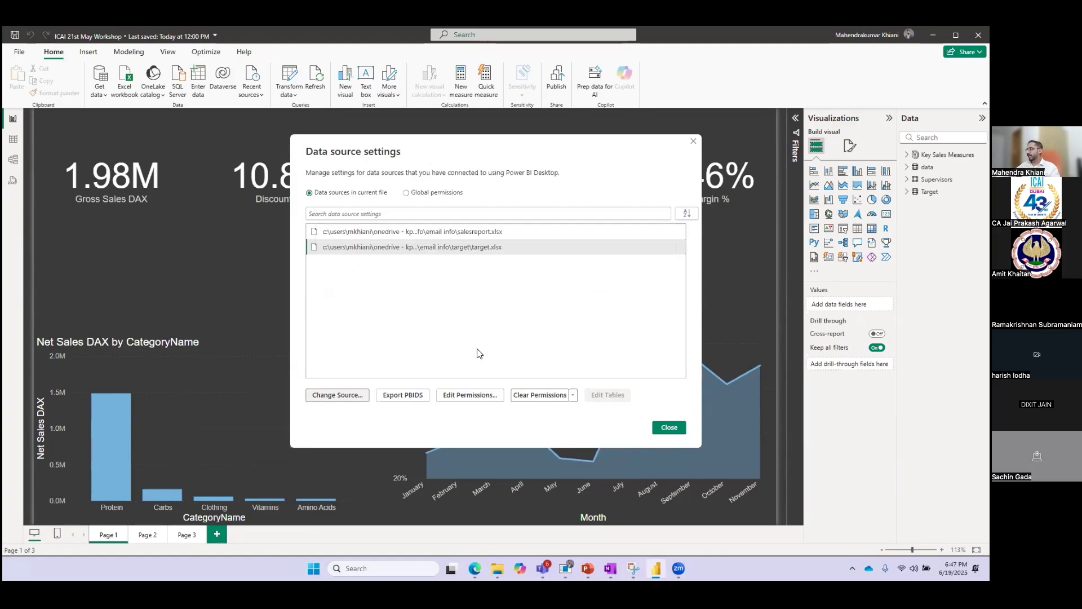
pyautogui.click(669, 430)
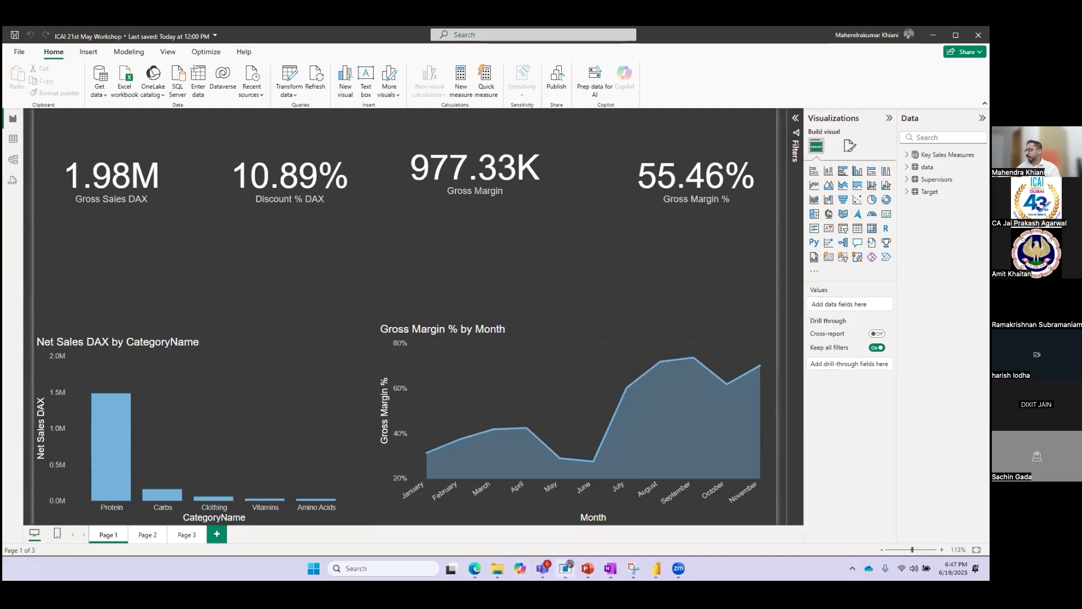
# Switch to Google Drive to check the Excel files in the ICAI PowerBI 19 June folder, and return to Power BI Desktop.
pyautogui.click(565, 568)
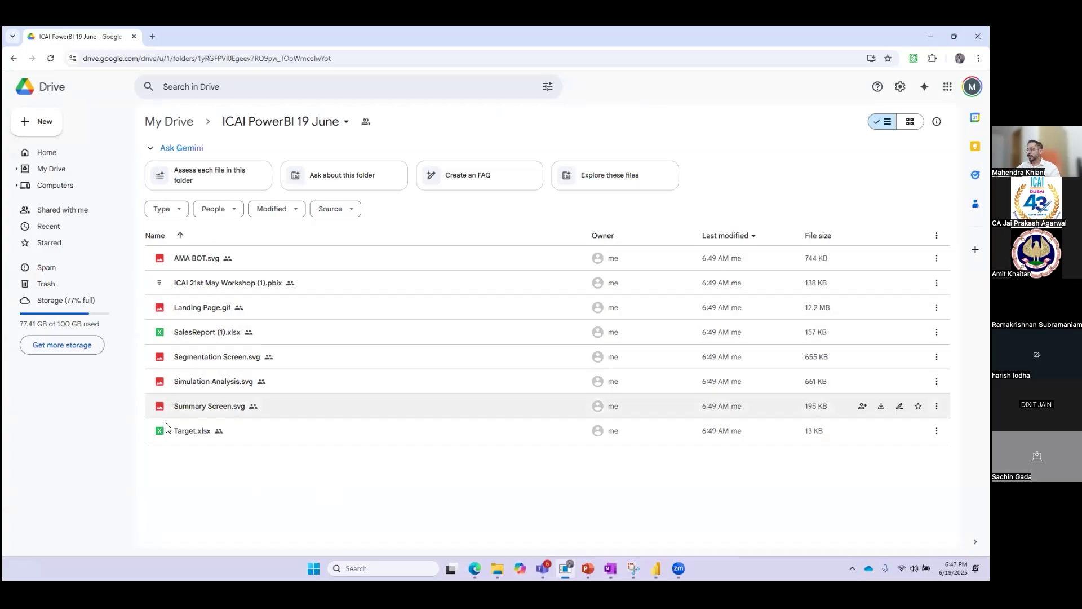
pyautogui.moveTo(189, 431)
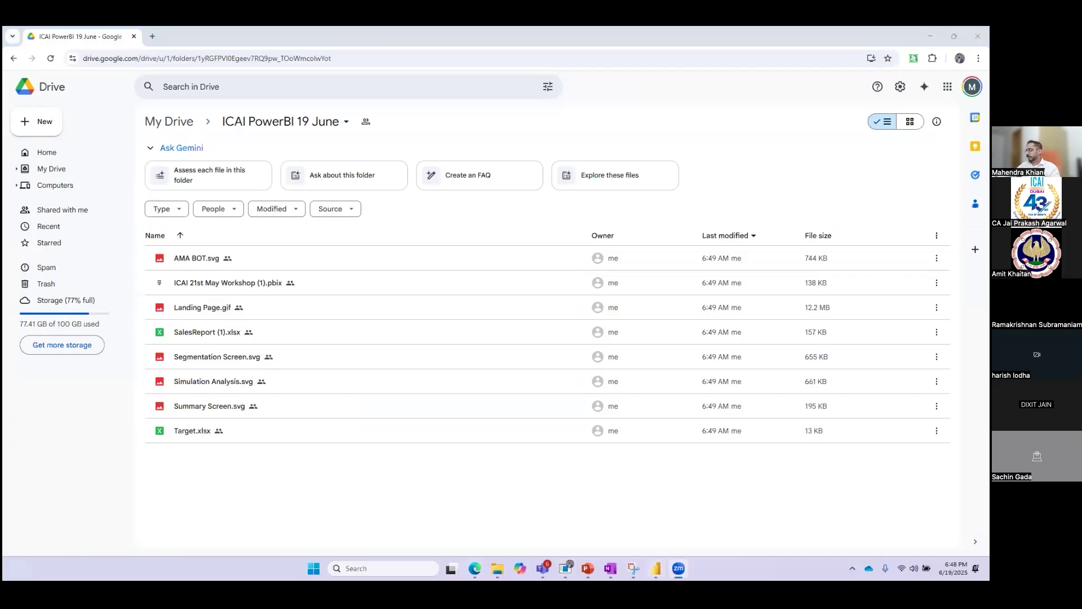
pyautogui.click(656, 568)
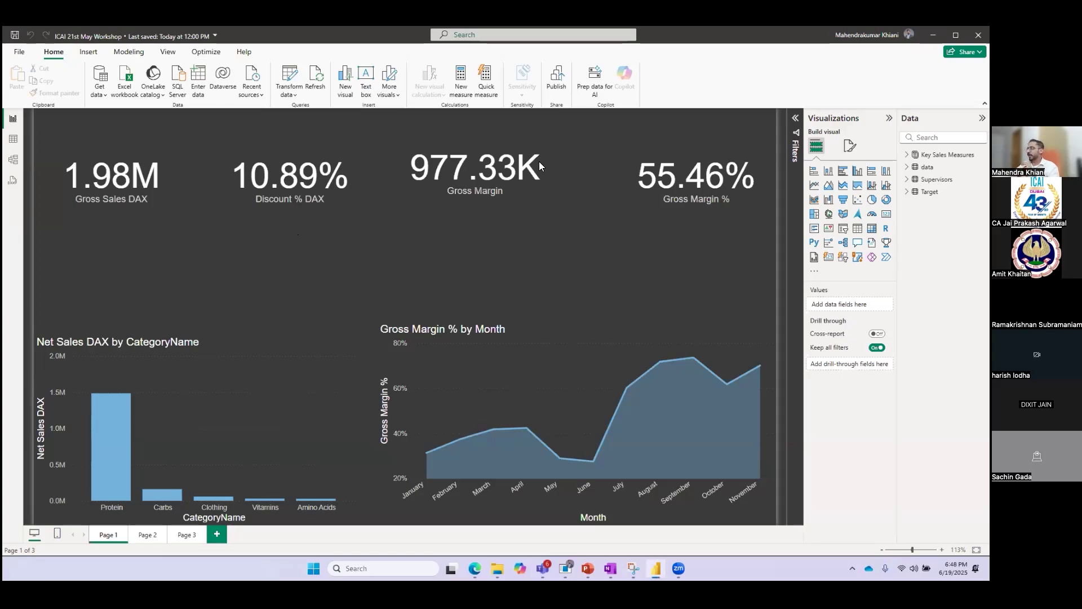
# Review in the data source settings how to browse for a replacement salesreport.xlsx file, cancel, select target.xlsx, and close the settings.
pyautogui.click(19, 54)
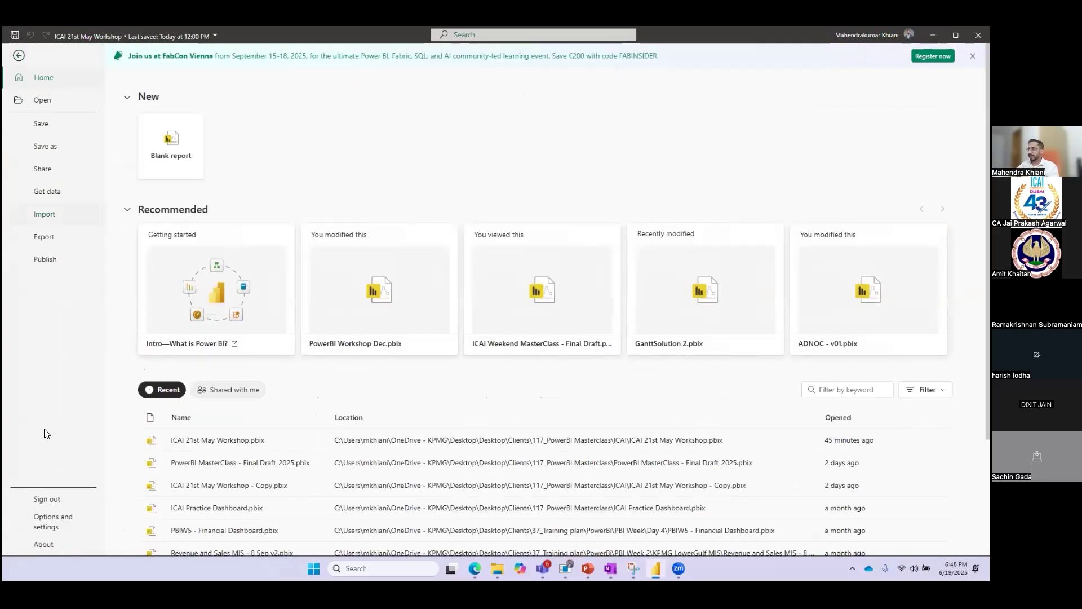
pyautogui.click(19, 53)
pyautogui.click(19, 54)
pyautogui.click(60, 520)
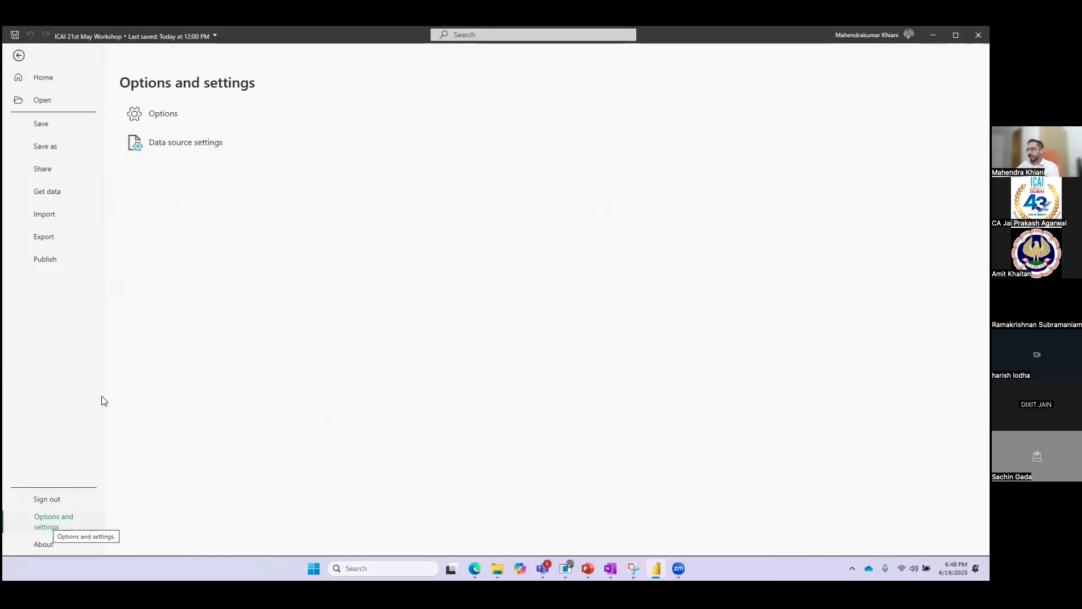
pyautogui.click(173, 145)
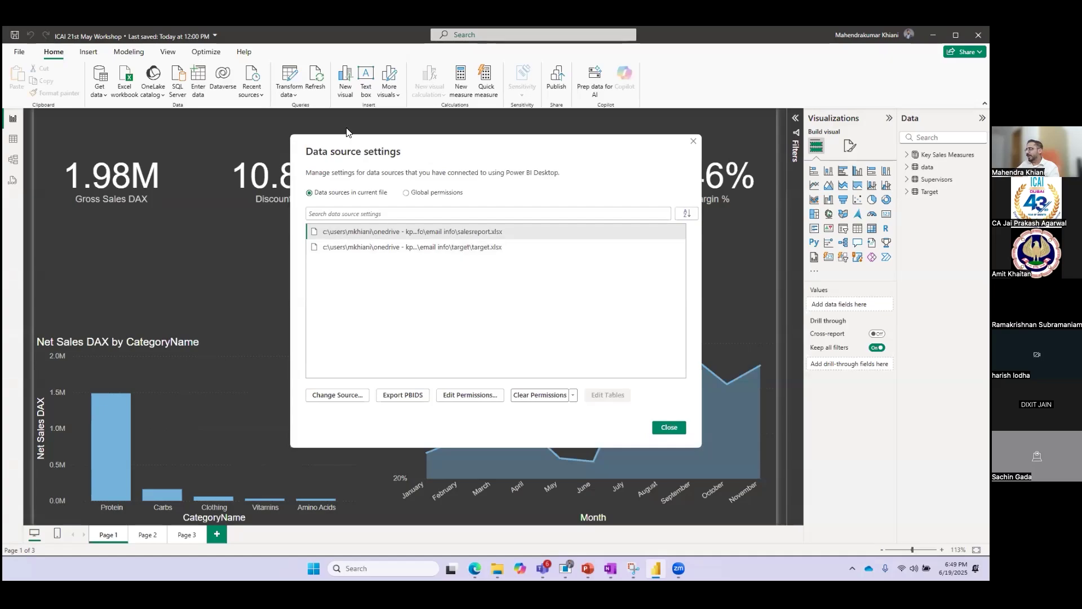
pyautogui.click(464, 232)
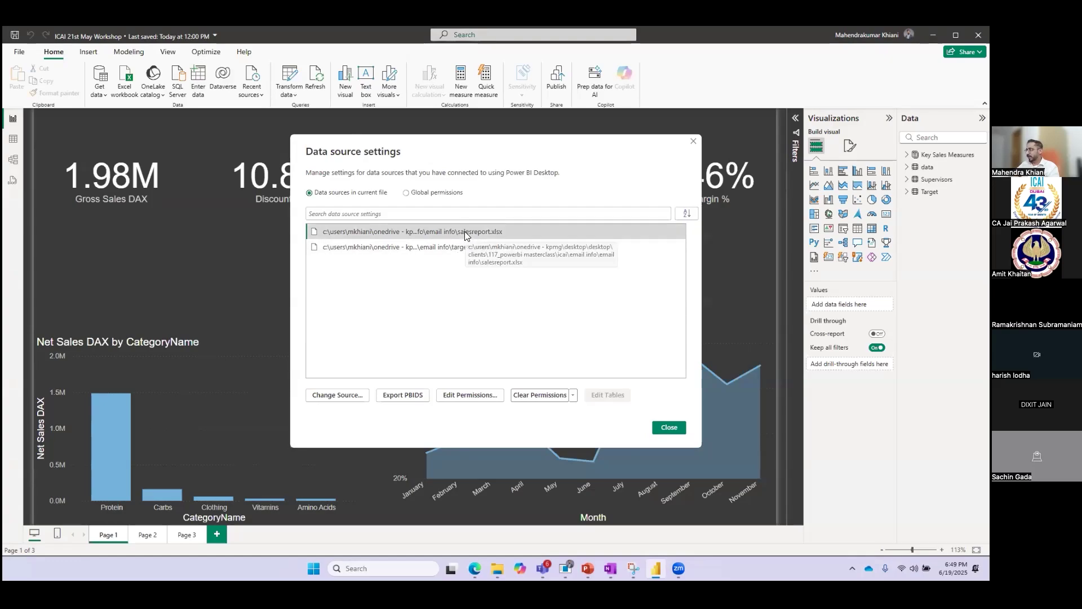
pyautogui.click(346, 394)
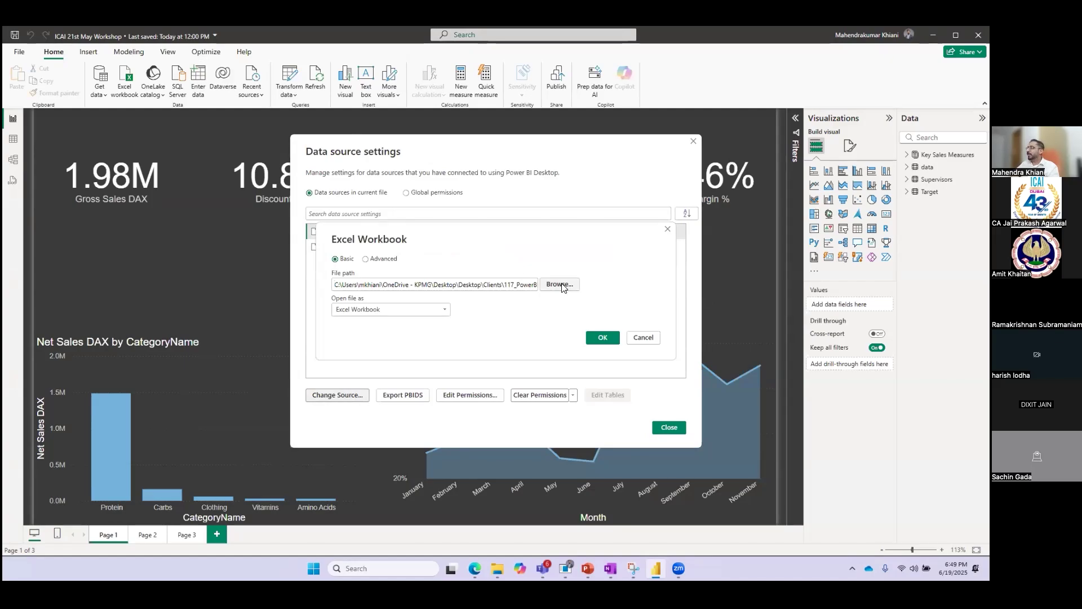
pyautogui.click(559, 285)
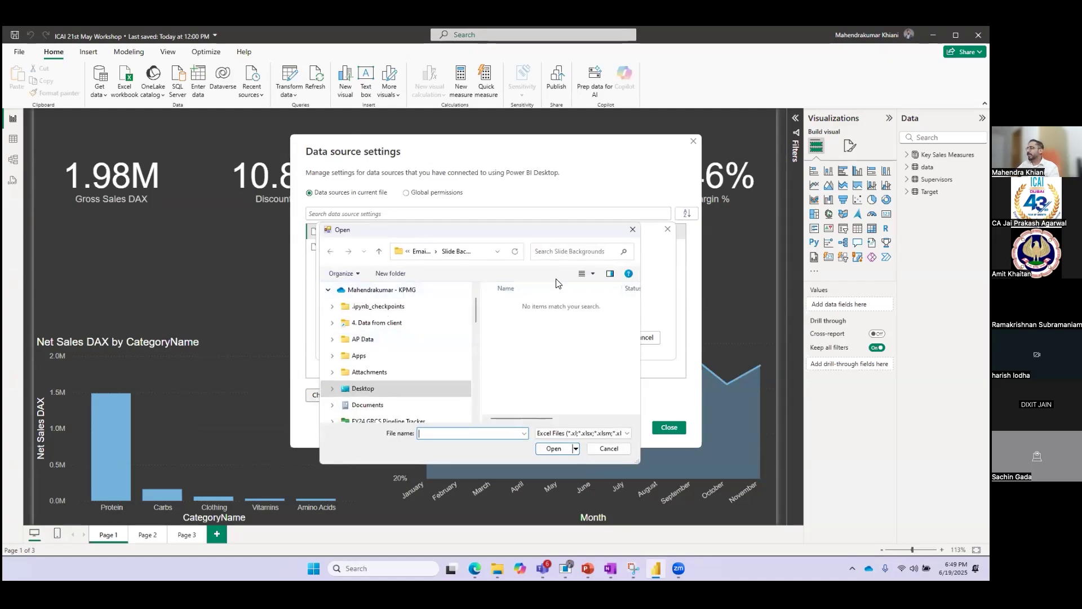
pyautogui.click(634, 229)
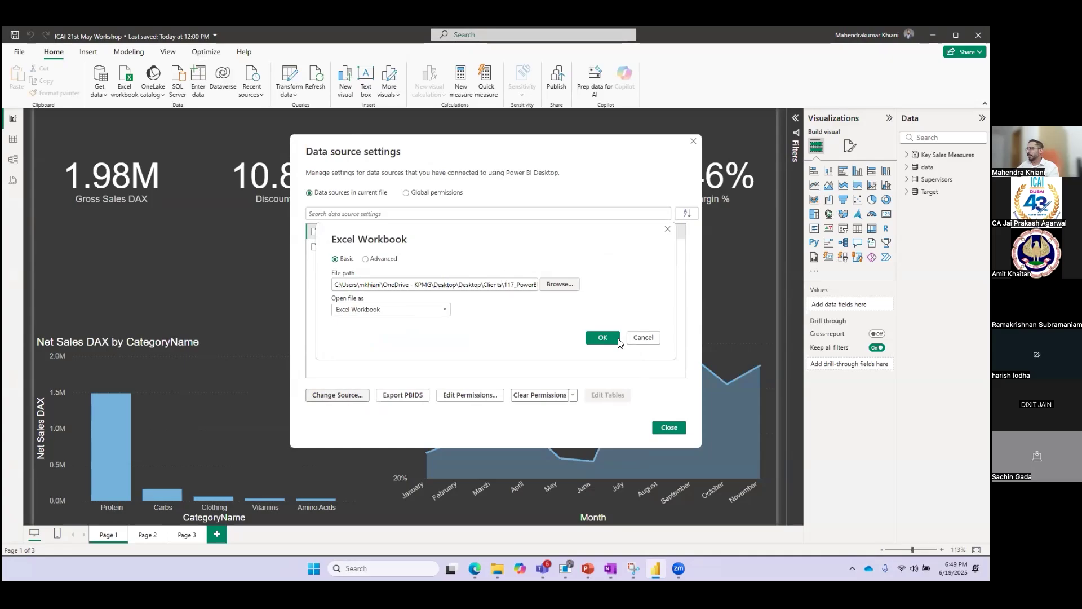
pyautogui.click(641, 337)
pyautogui.click(388, 249)
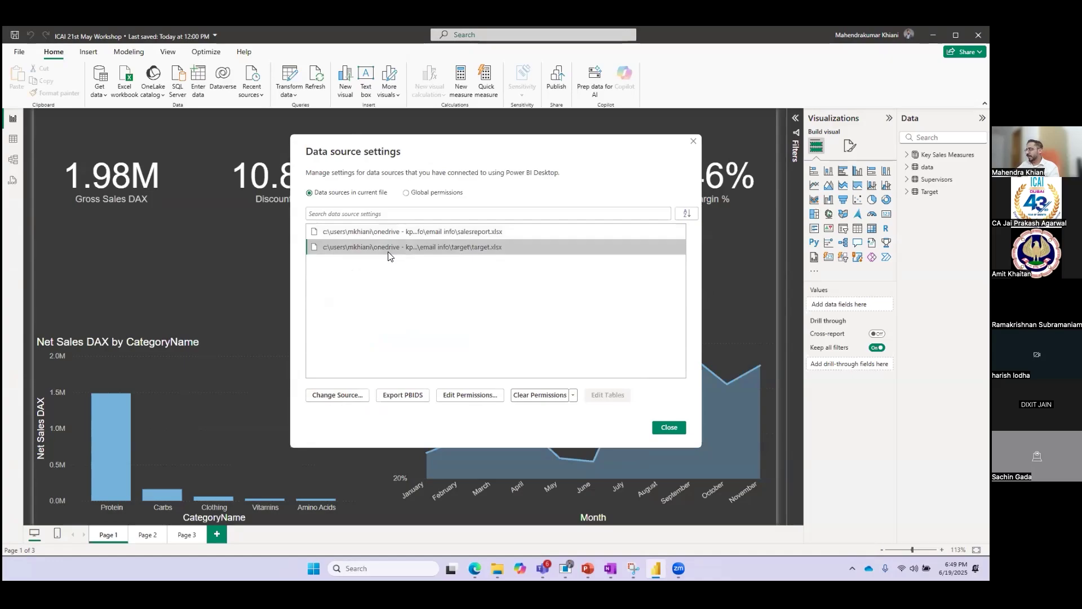
pyautogui.click(668, 429)
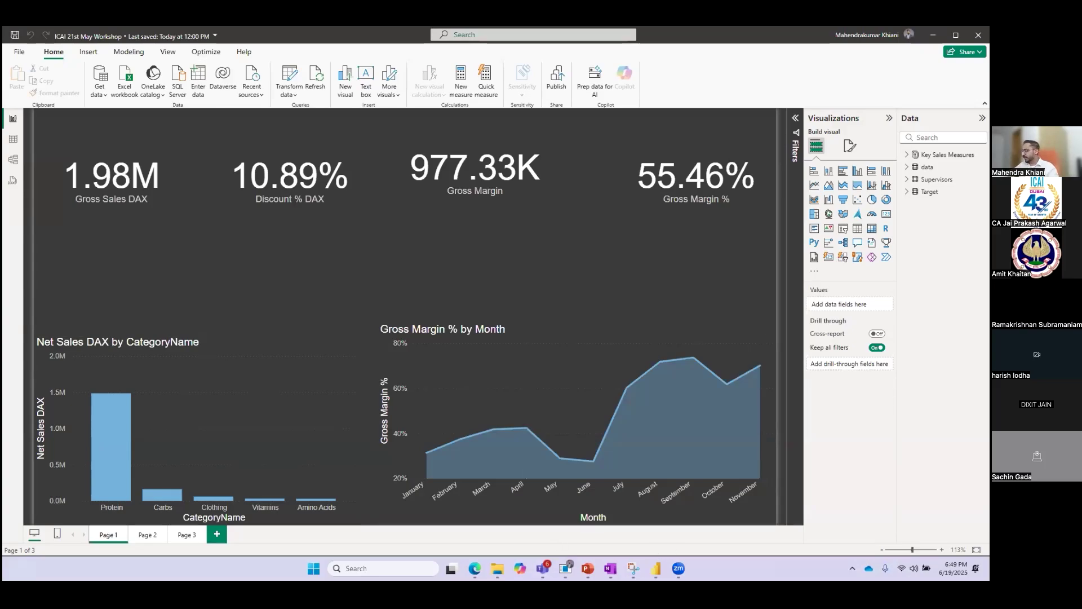
pyautogui.click(257, 221)
pyautogui.click(278, 320)
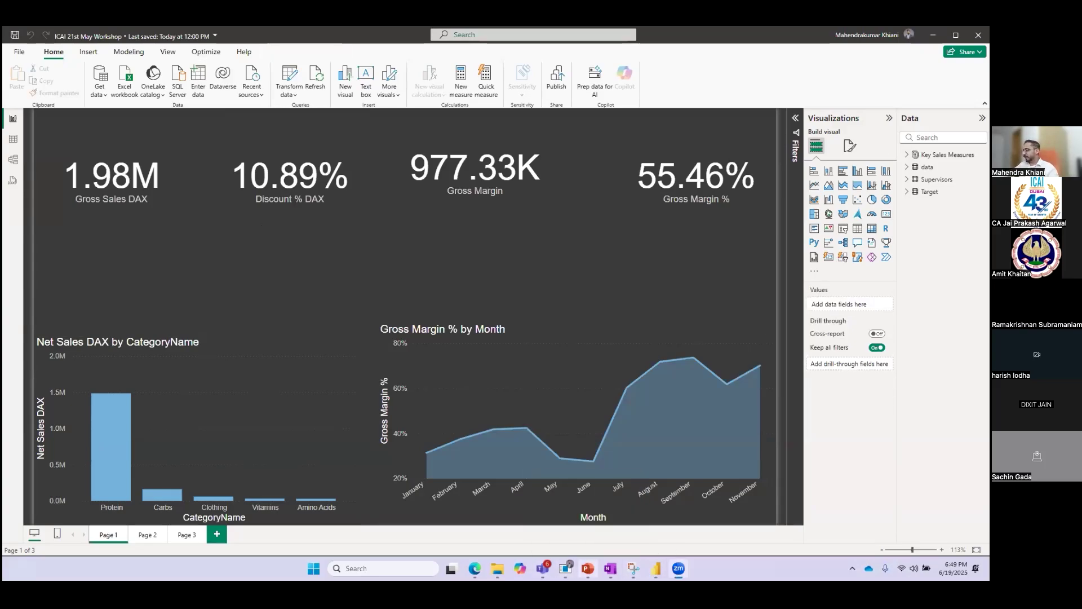
# Switch to the Power BI Master Class presentation in PowerPoint, start the slide show, and advance to the 4 Stages of Data Analytics slide.
pyautogui.click(588, 568)
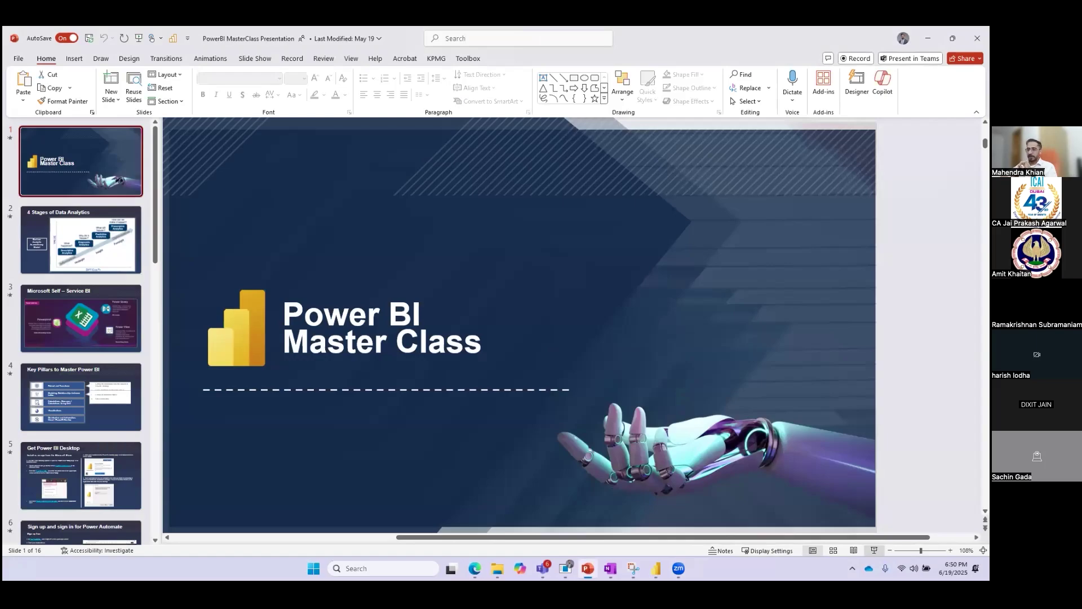
pyautogui.press('F5')
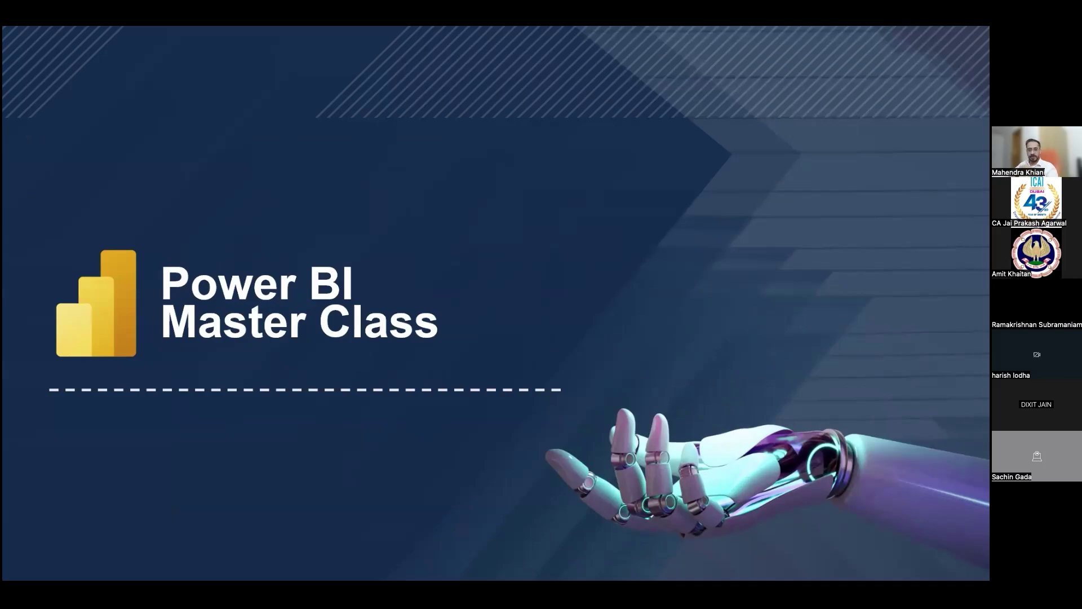
pyautogui.press('Right')
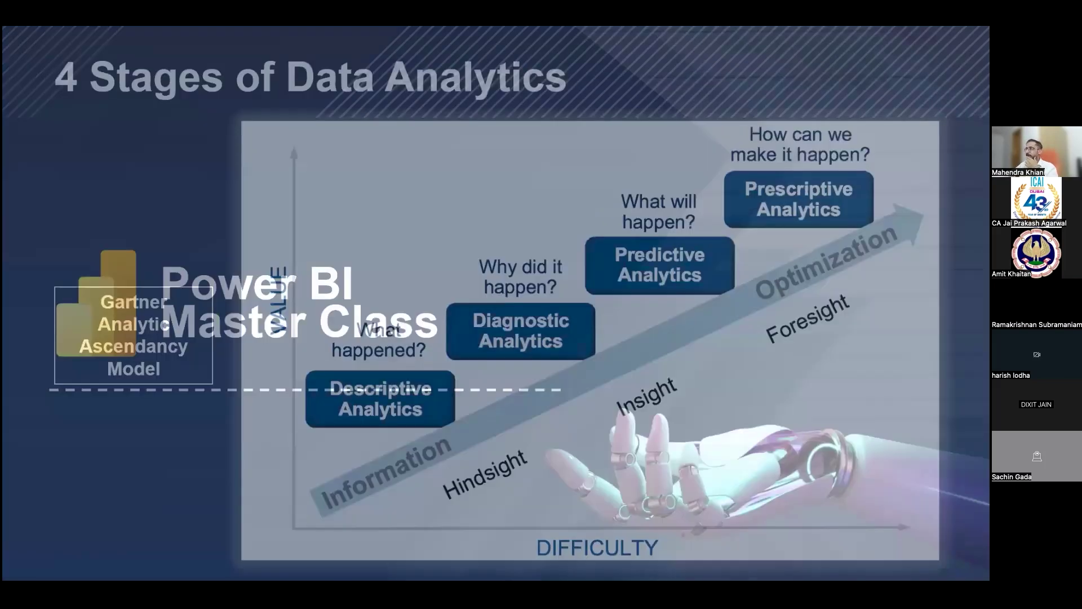
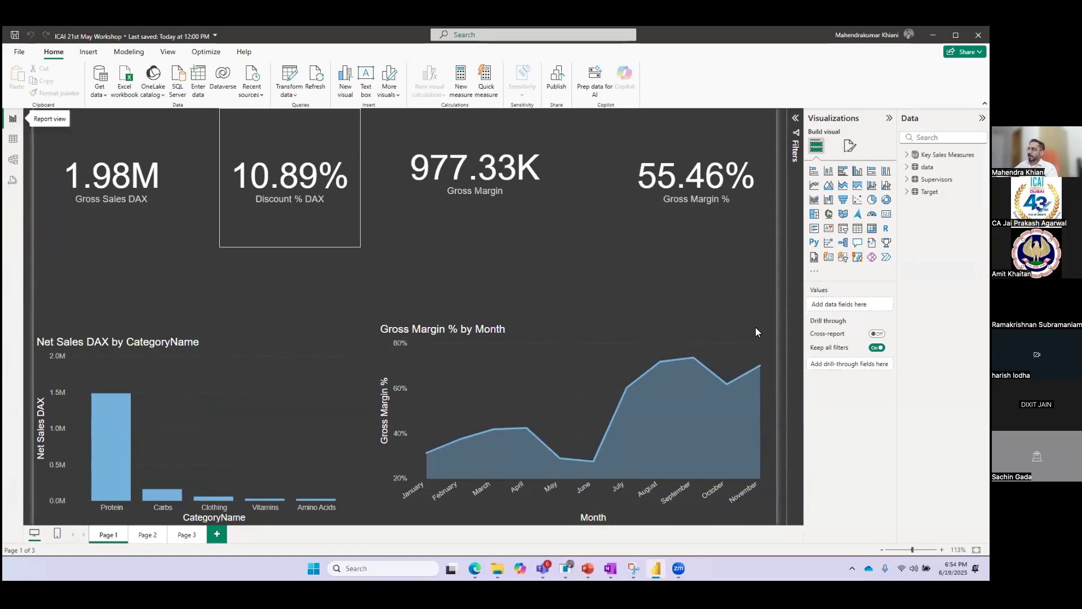
# View the Supervisors table data in Power BI Desktop, return to the report, and expand the Key Sales Measures table.
pyautogui.click(12, 139)
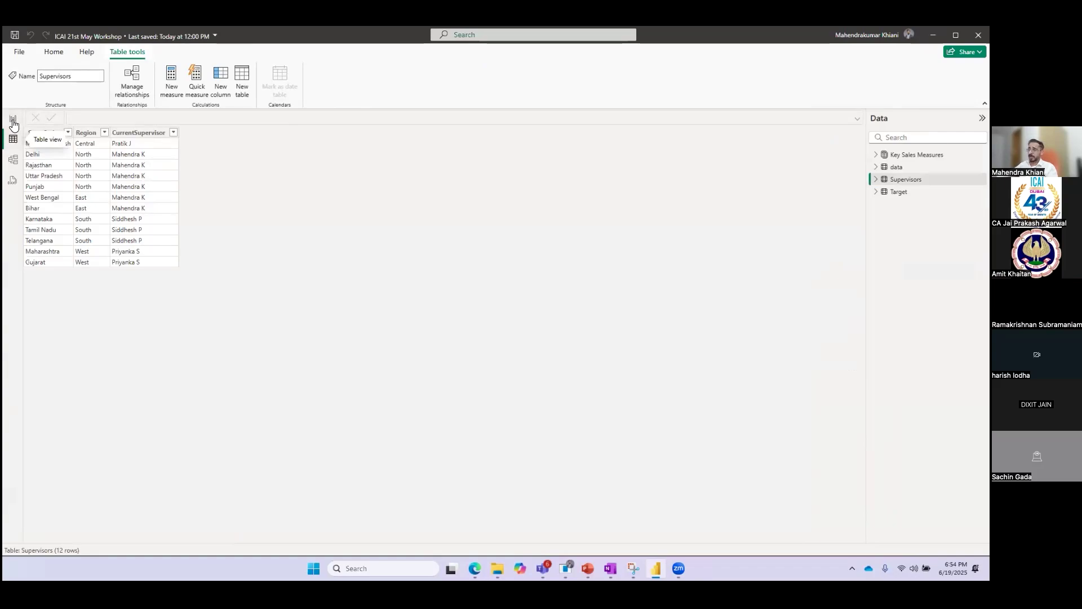
pyautogui.click(13, 121)
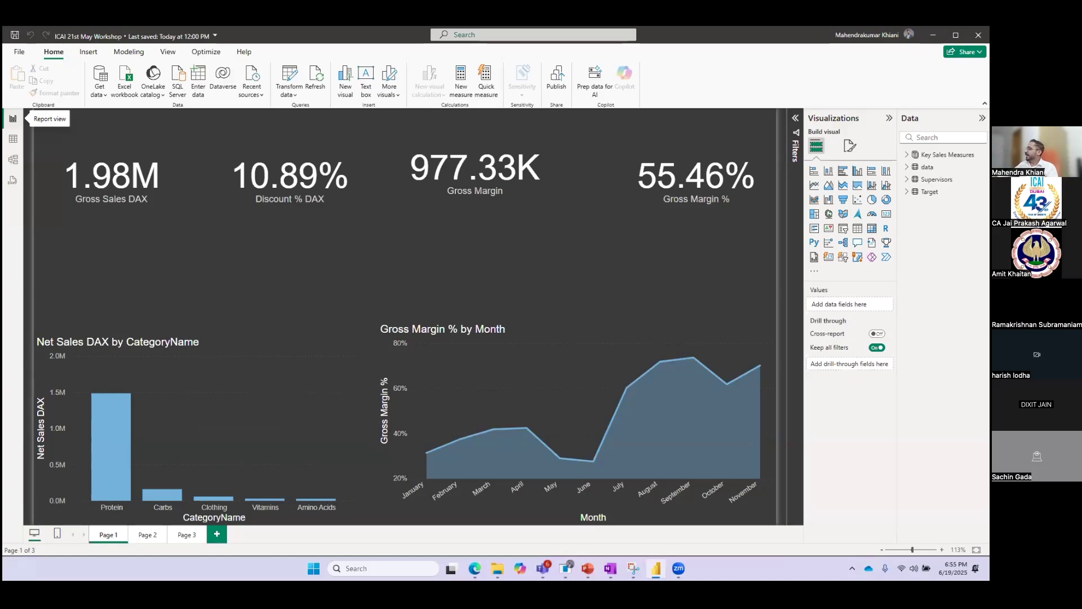
pyautogui.click(907, 154)
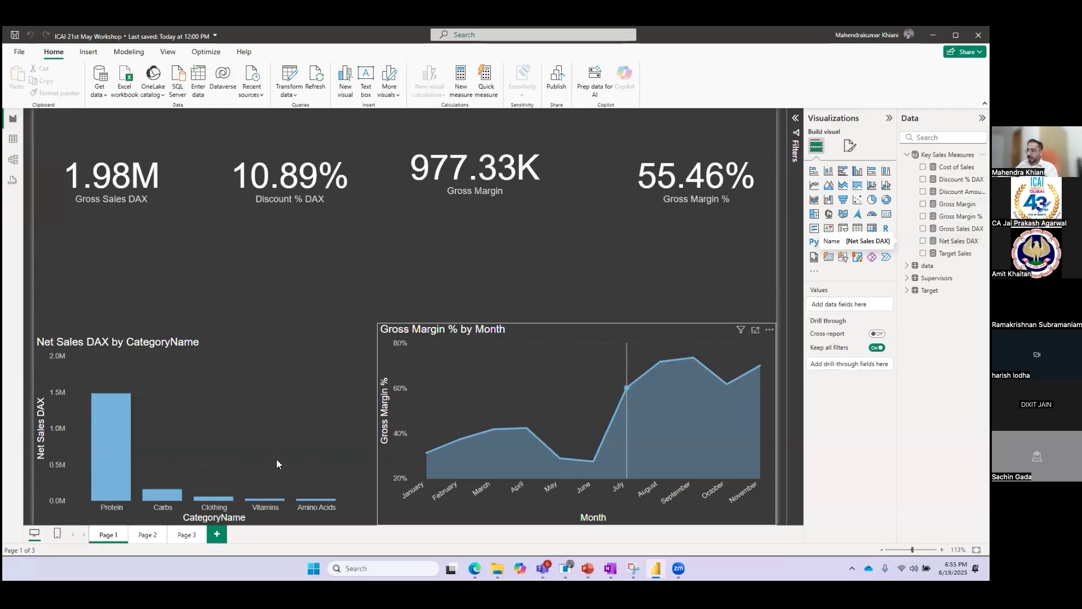
# Look through report Pages 2, 3 and 1, and view Page 3 again followed by the Supervisors table data.
pyautogui.click(149, 535)
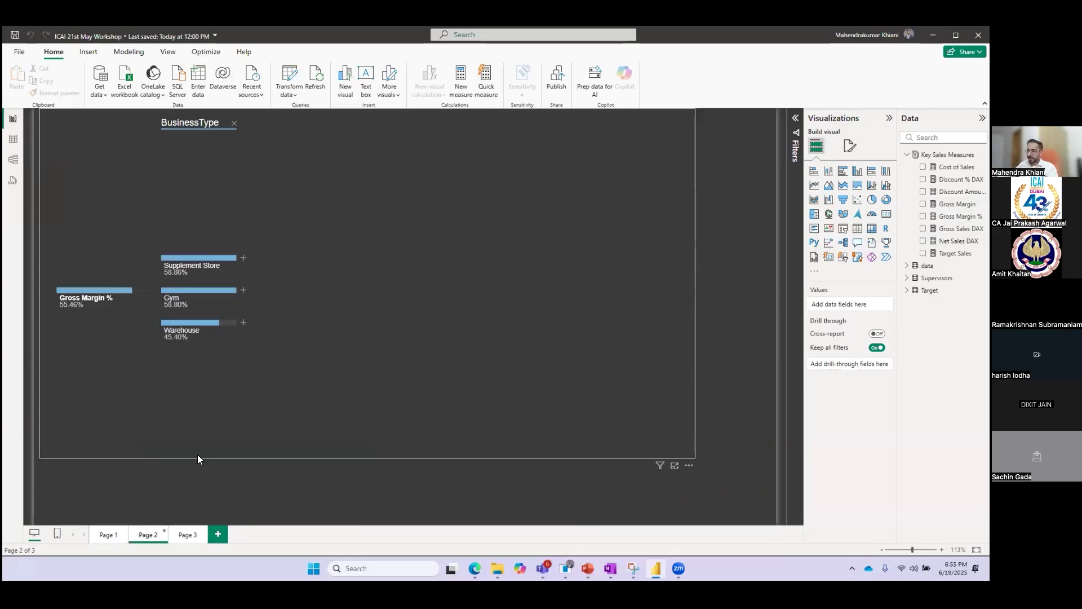
pyautogui.click(189, 537)
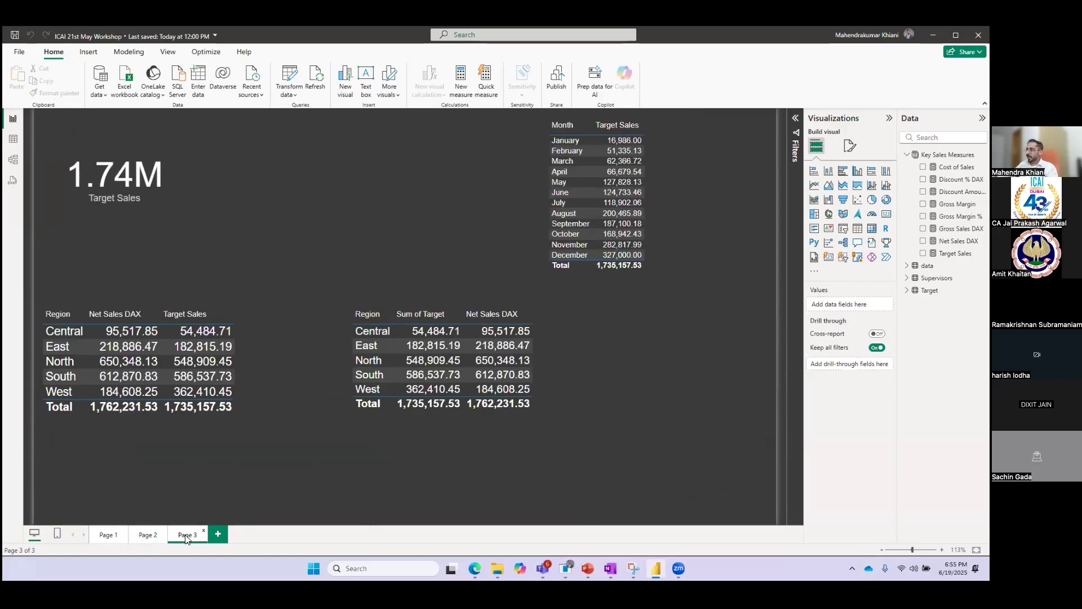
pyautogui.click(107, 537)
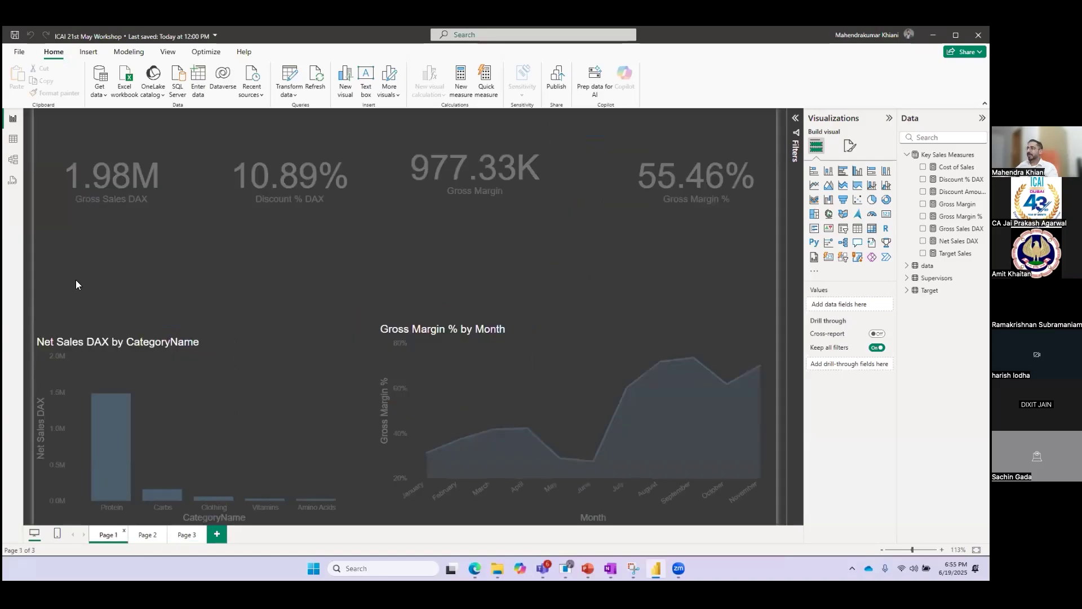
pyautogui.click(14, 140)
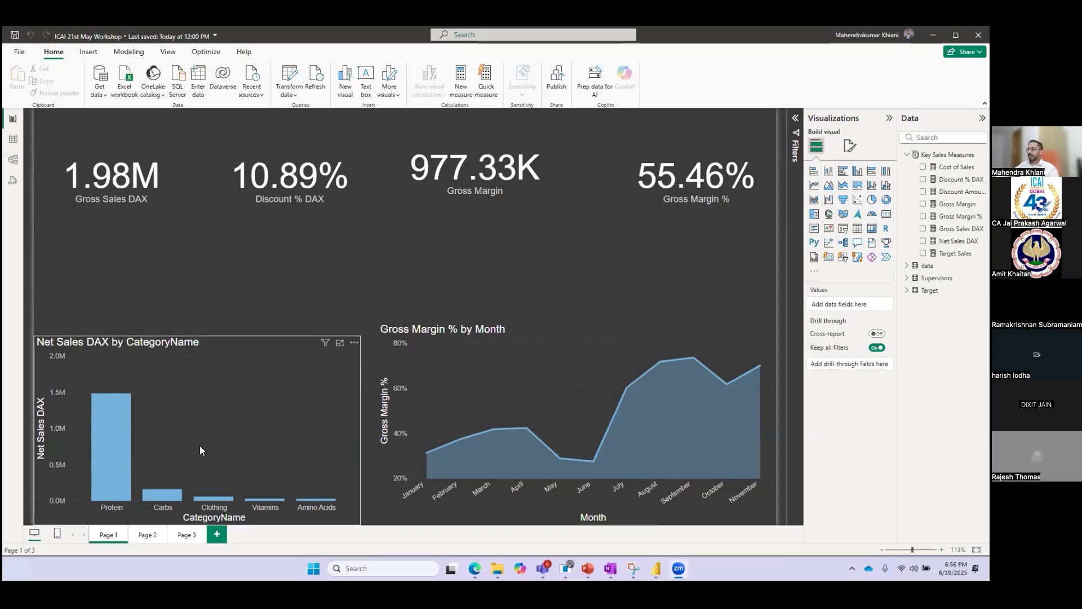
pyautogui.click(187, 536)
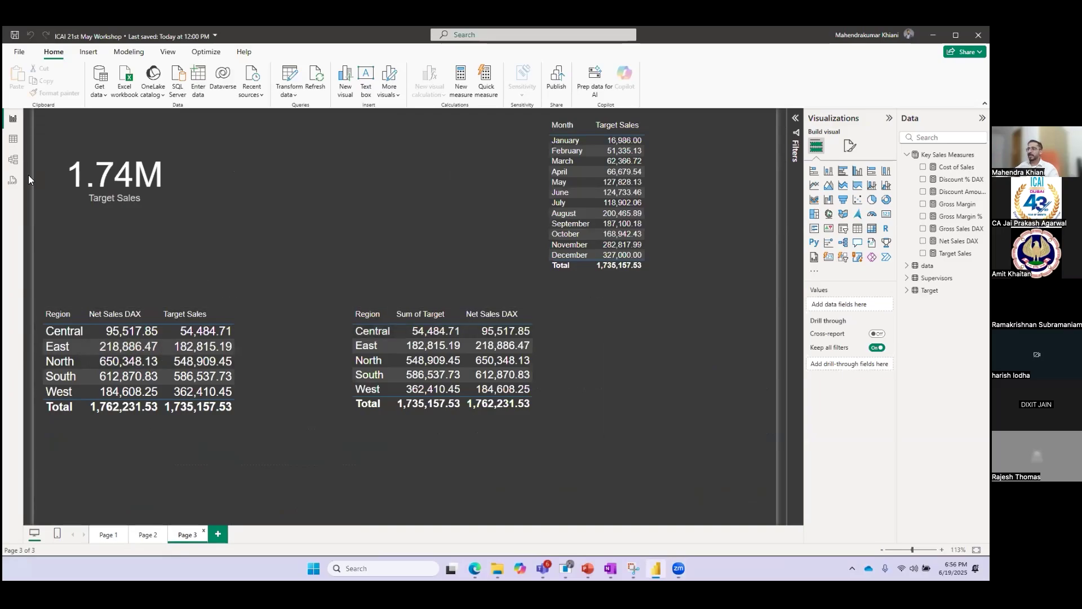
pyautogui.click(11, 141)
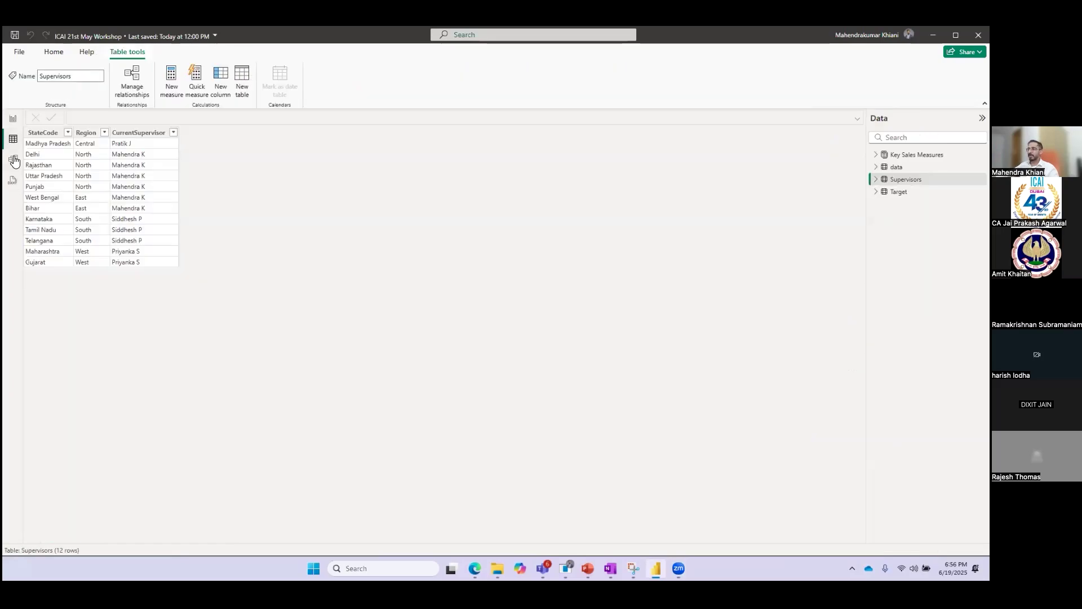
# In the model diagram, move the data table card below Key Sales Measures' level and place the Target card beside it.
pyautogui.click(14, 160)
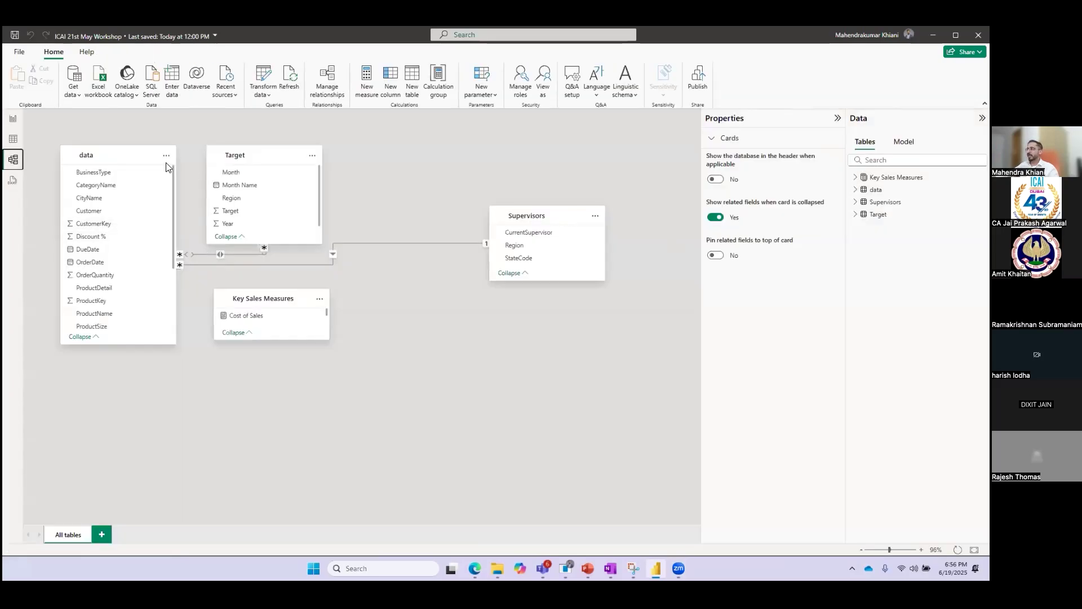
pyautogui.moveTo(124, 157); pyautogui.dragTo(130, 340)
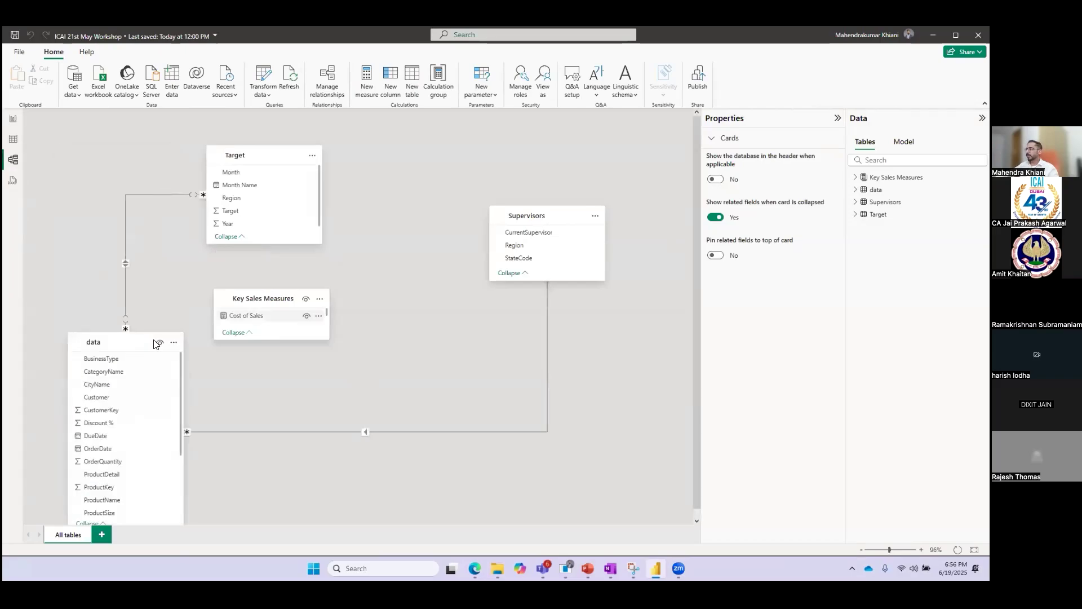
pyautogui.moveTo(252, 148); pyautogui.dragTo(310, 368)
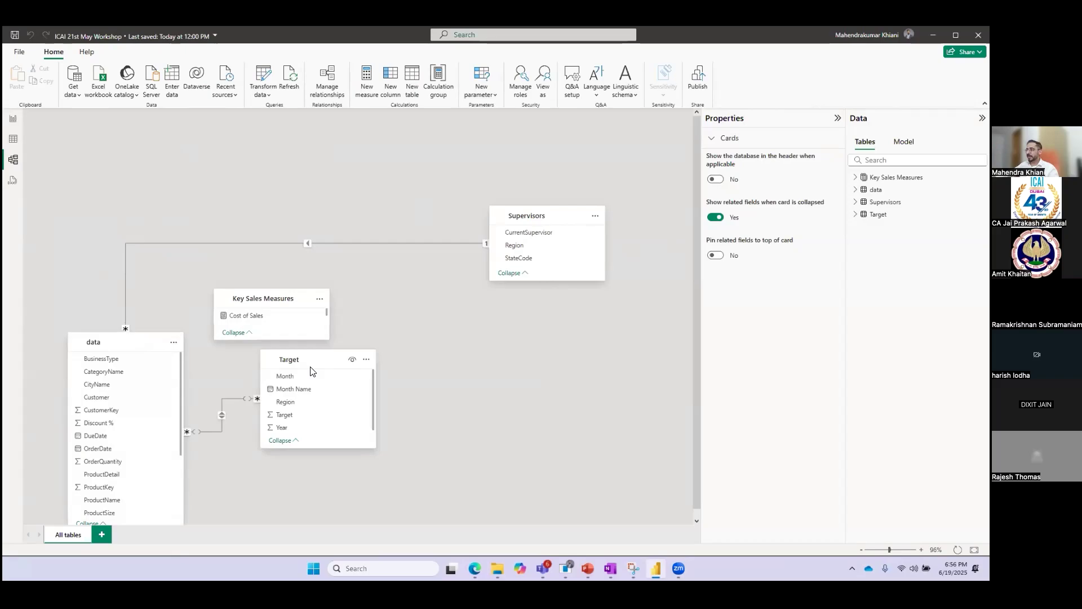
# Inspect the Region relationship between the Target and data tables in the relationship editor, and close it without changes.
pyautogui.click(227, 399)
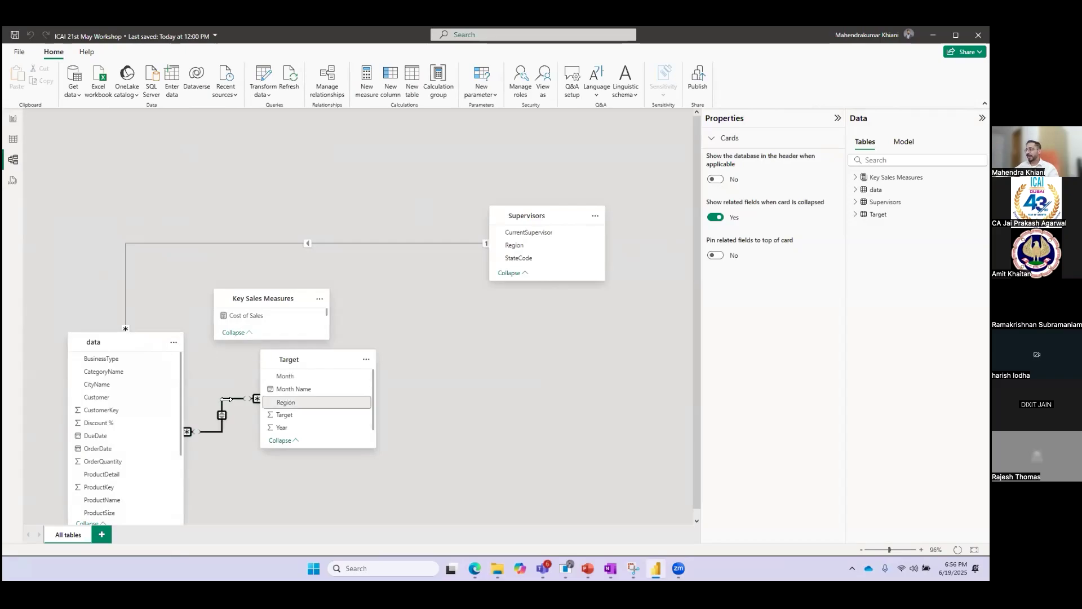
pyautogui.doubleClick(226, 399)
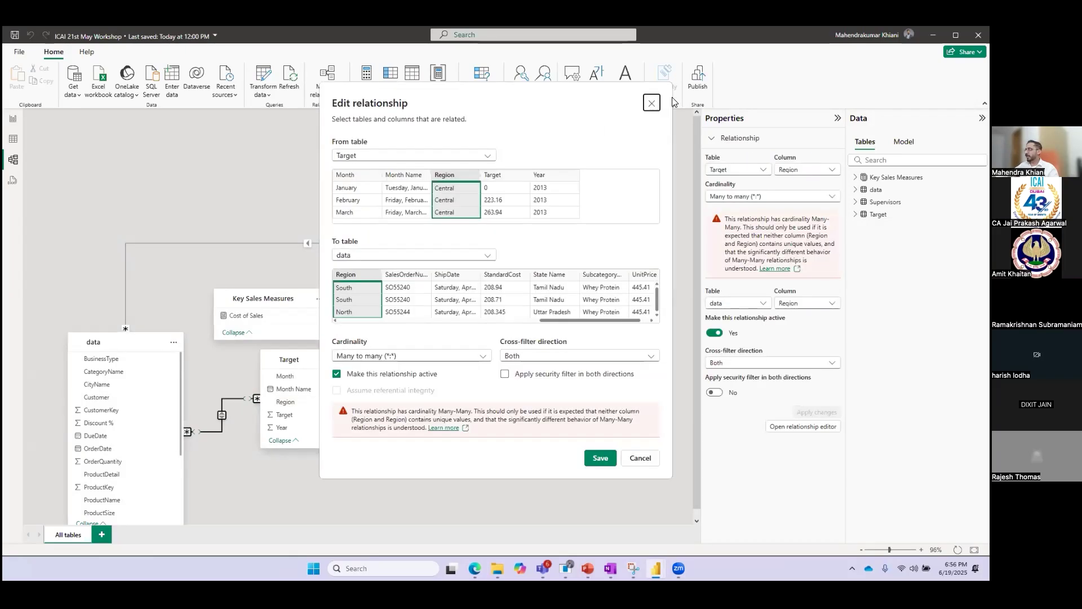
pyautogui.click(651, 103)
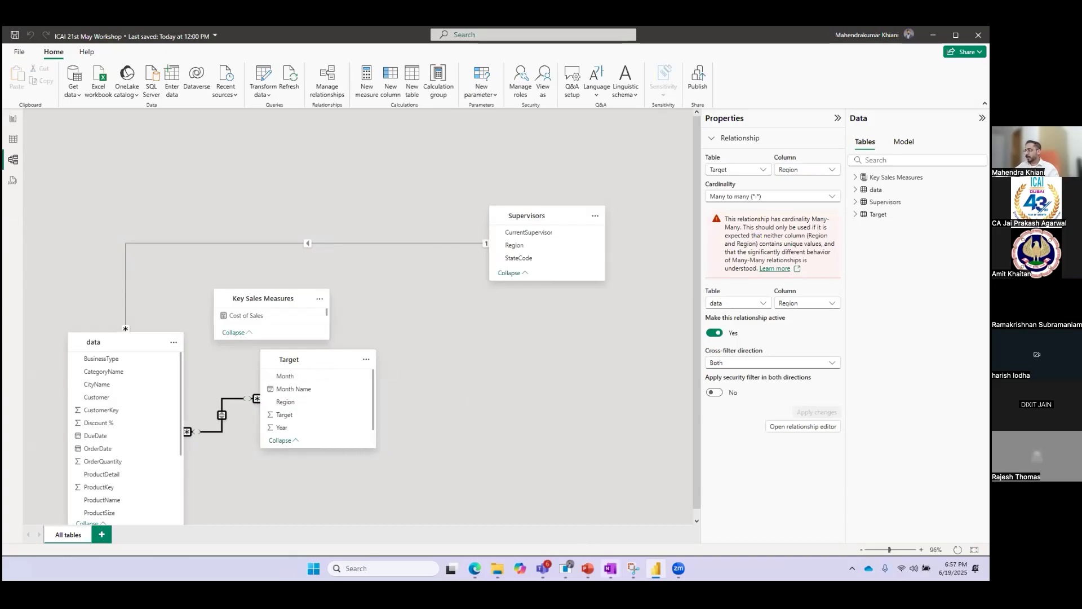
# Switch to the PowerPoint presentation and start the slide show from the Key Pillars to Master Power BI slide.
pyautogui.moveTo(588, 568)
pyautogui.click(587, 524)
pyautogui.click(874, 551)
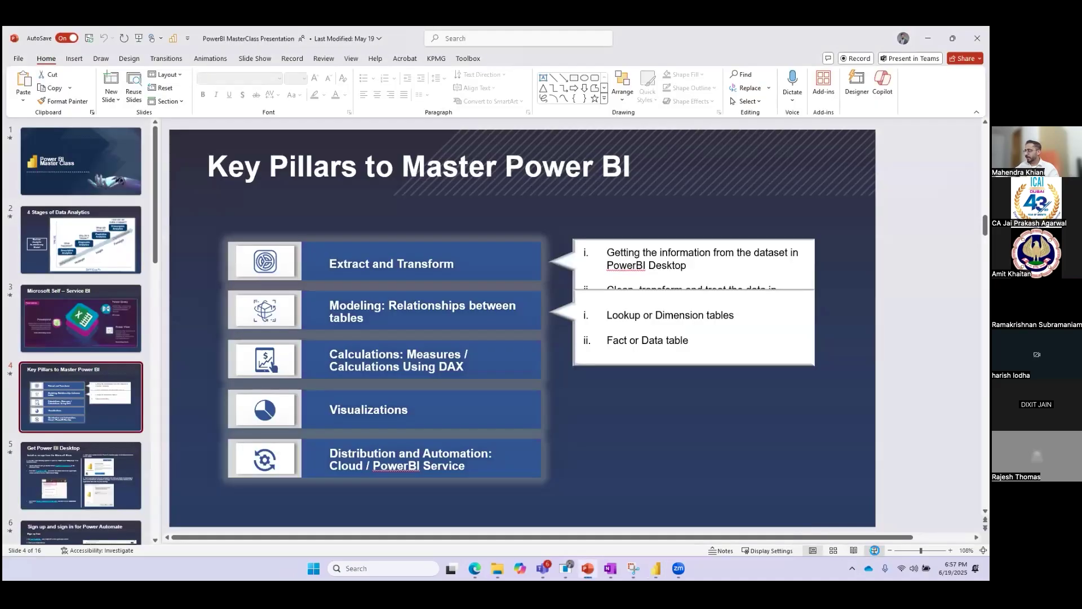
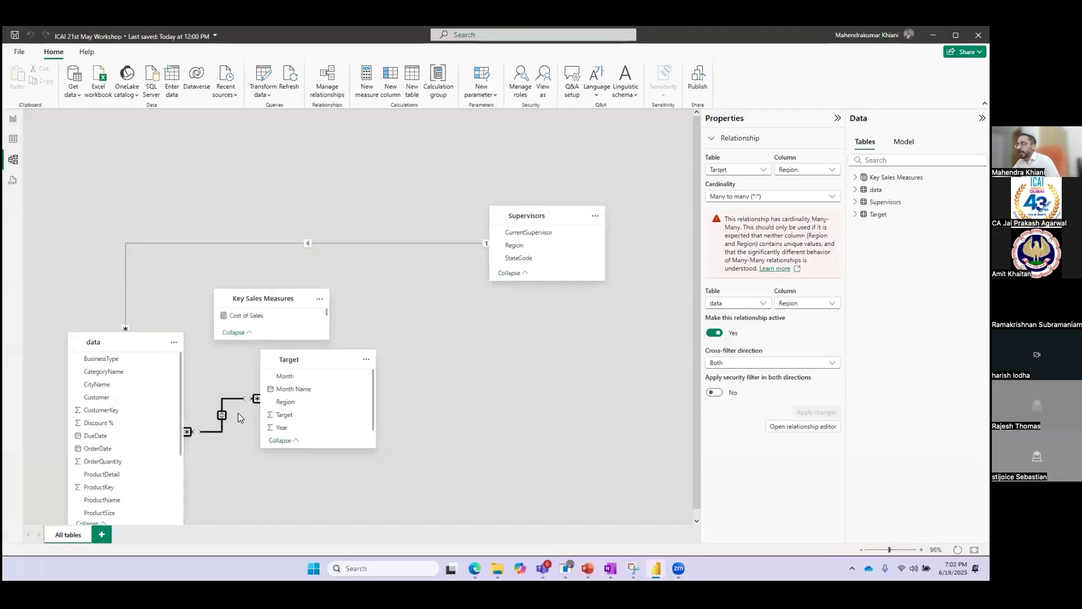
# Return to the report, review how to change the salesreport.xlsx source in the data source settings, cancel, and close the settings.
pyautogui.click(16, 122)
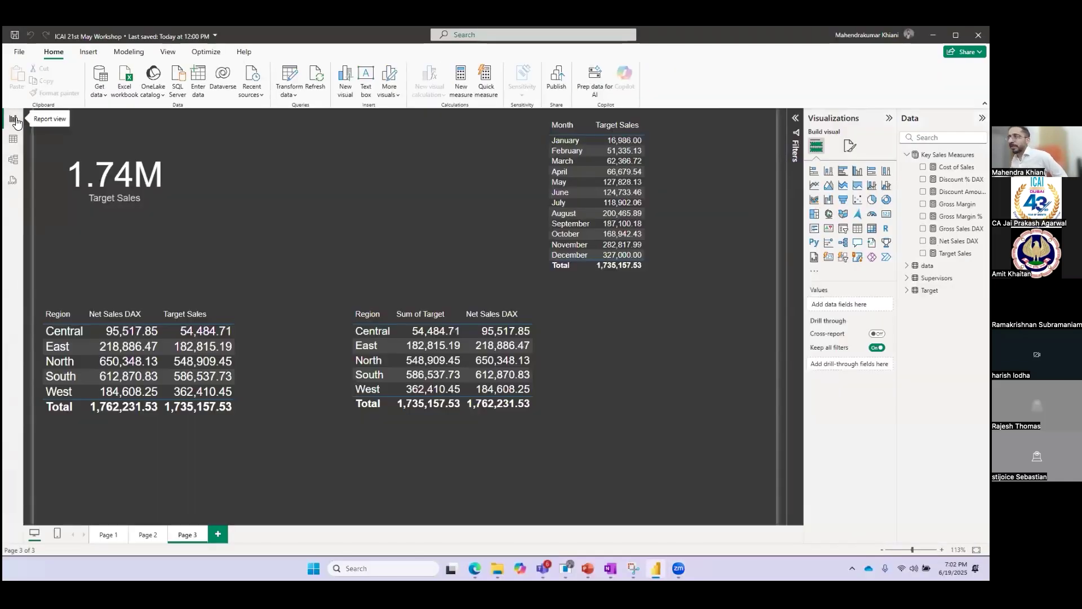
pyautogui.click(19, 54)
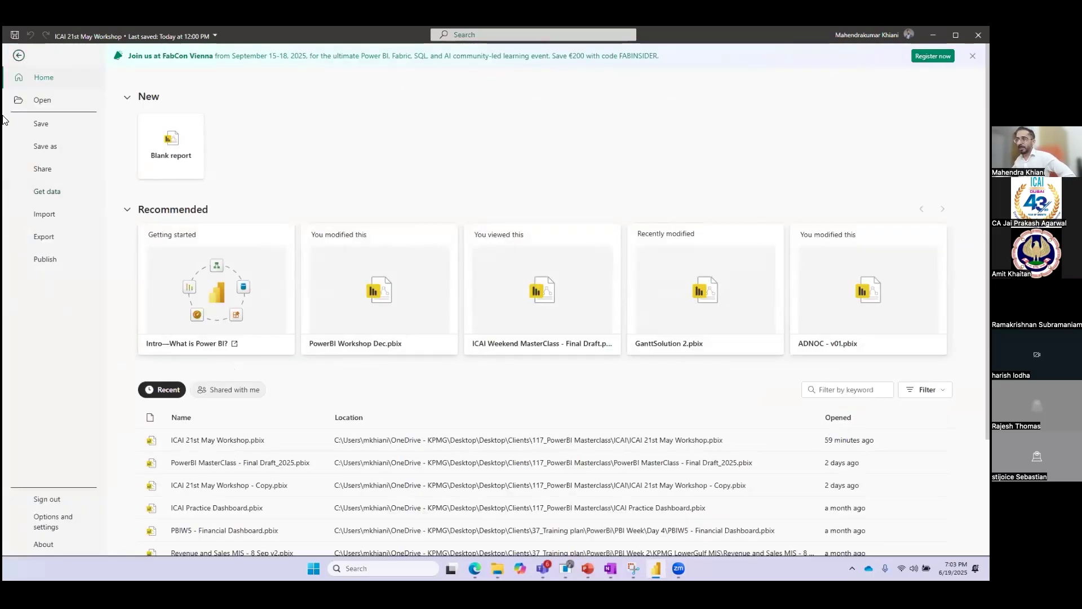
pyautogui.click(62, 515)
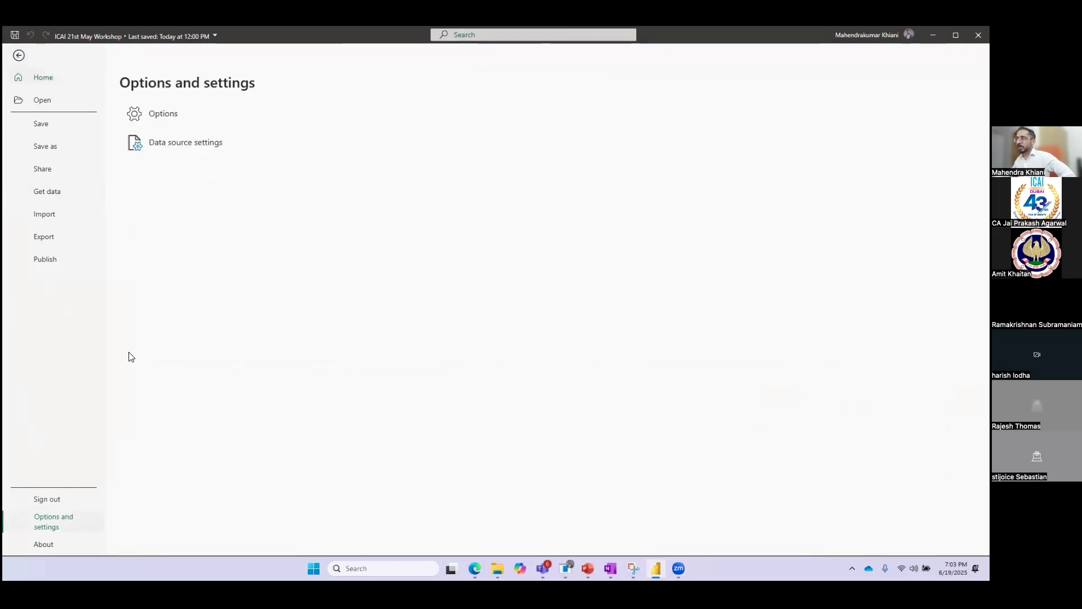
pyautogui.click(183, 144)
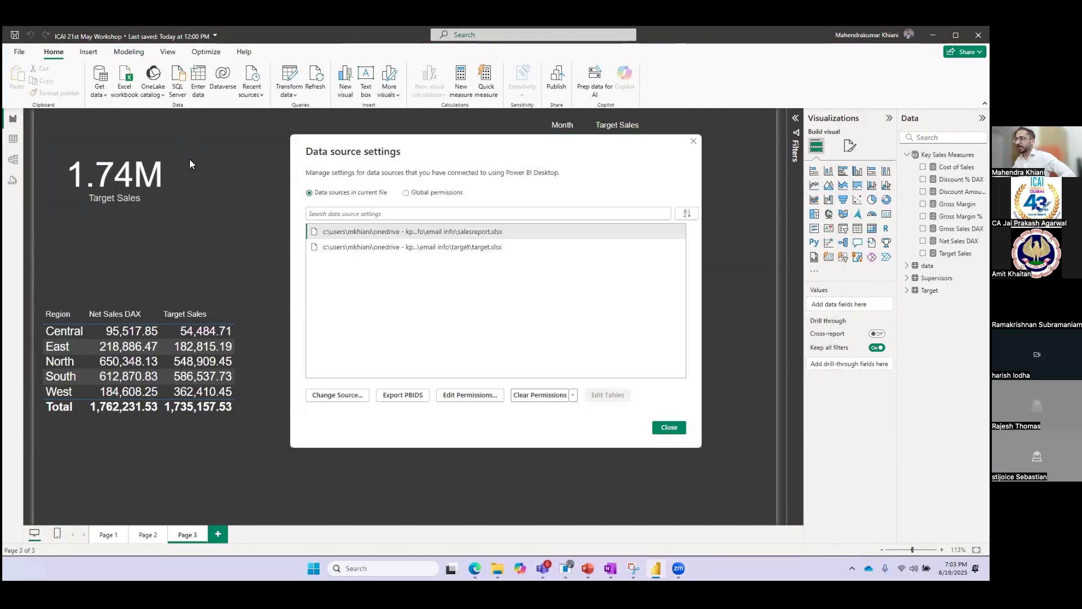
pyautogui.click(466, 233)
pyautogui.click(347, 400)
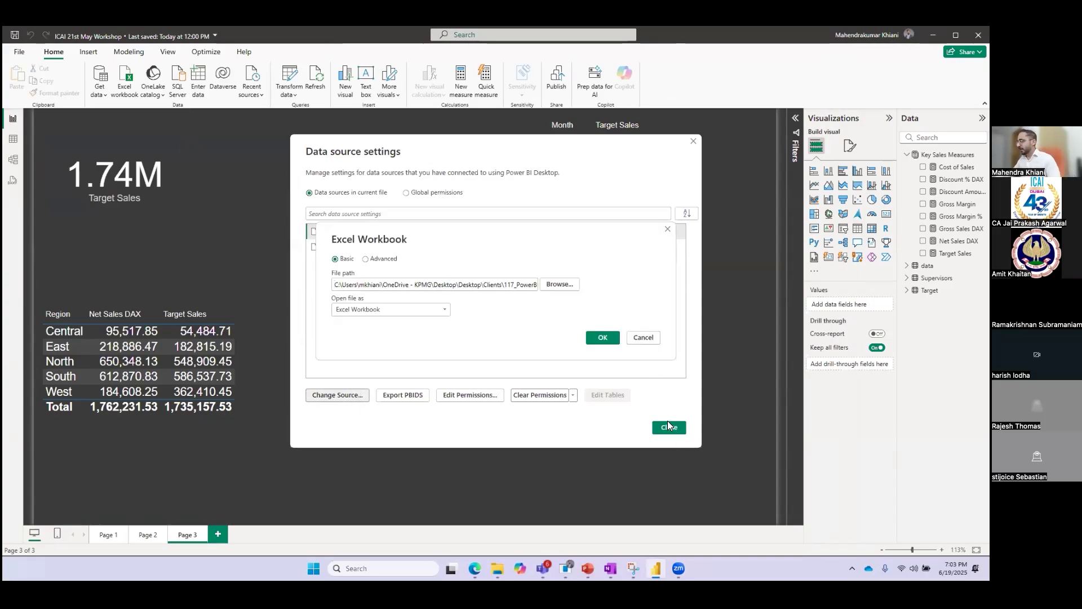
pyautogui.click(642, 339)
pyautogui.click(679, 426)
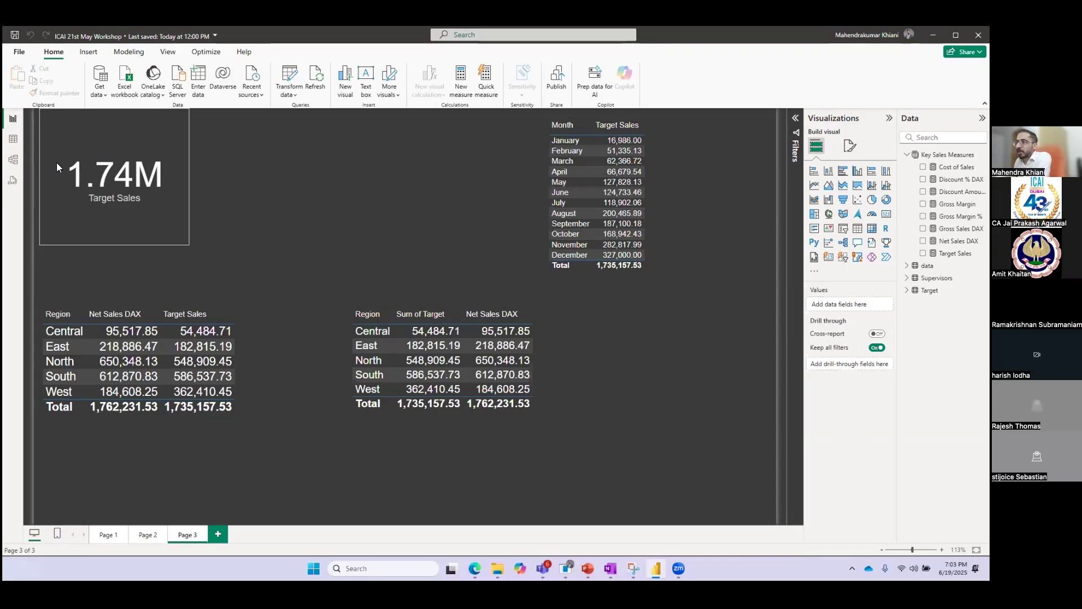
# View the rows of the data table and go back to the model diagram.
pyautogui.click(14, 141)
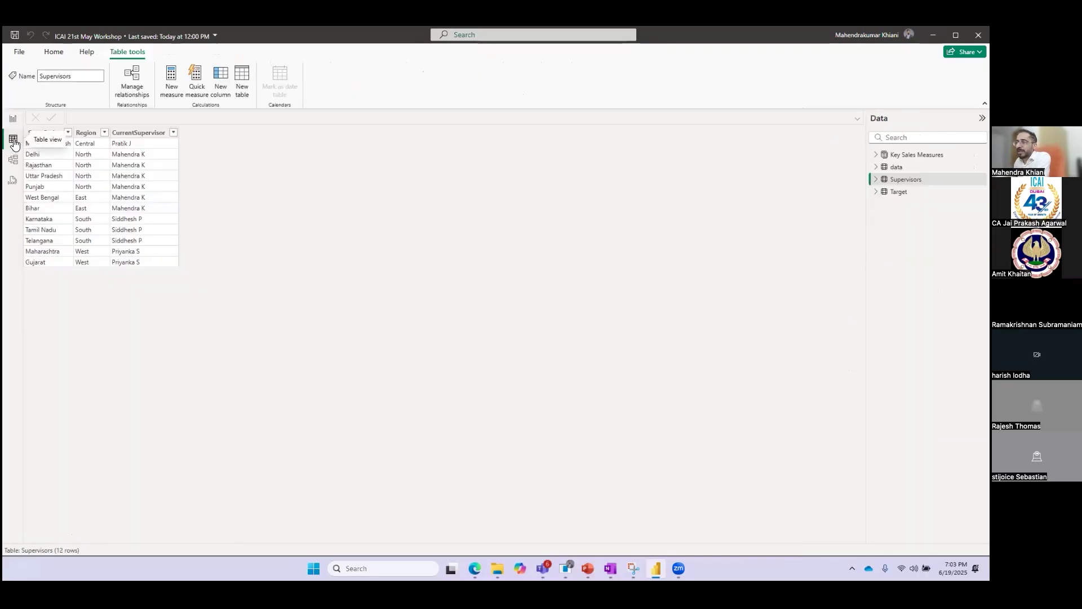
pyautogui.click(897, 167)
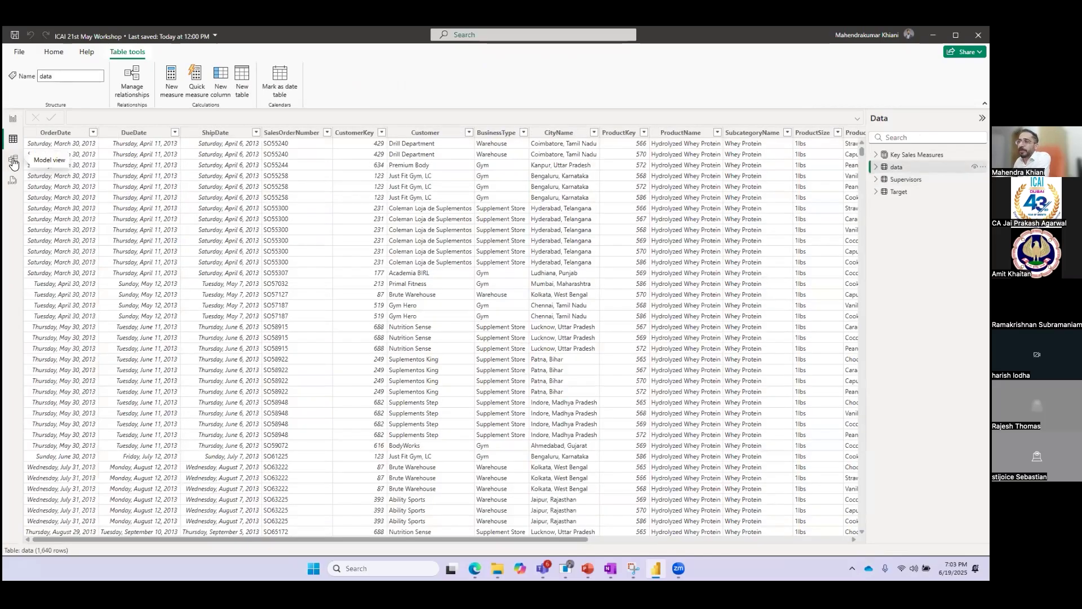
pyautogui.click(13, 162)
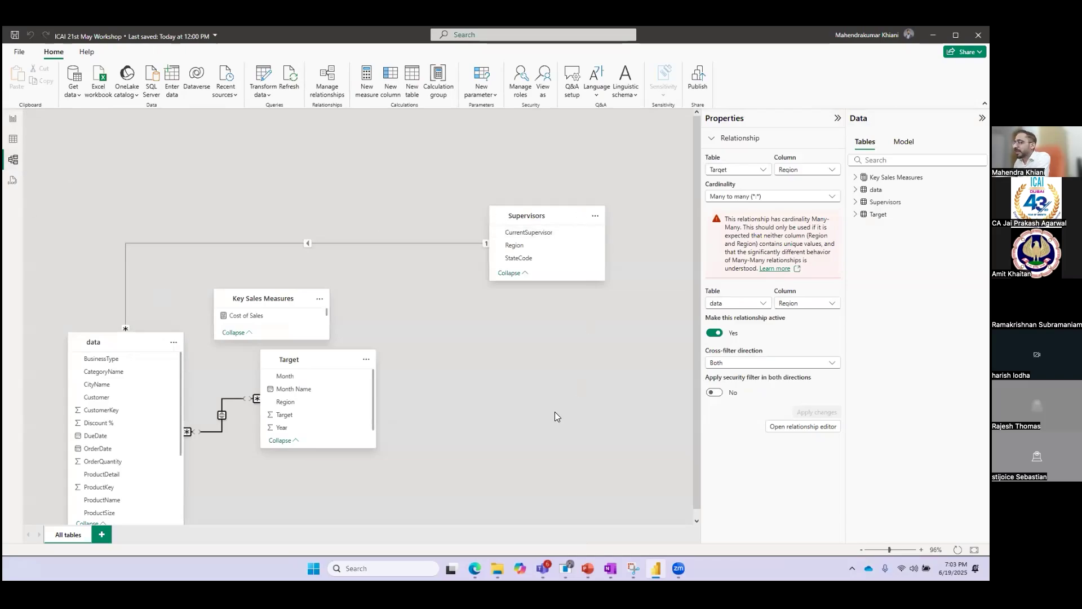
# Rearrange the model diagram with Supervisors above, data and Target side by side below it, and Key Sales Measures set apart.
pyautogui.moveTo(551, 220); pyautogui.dragTo(220, 137)
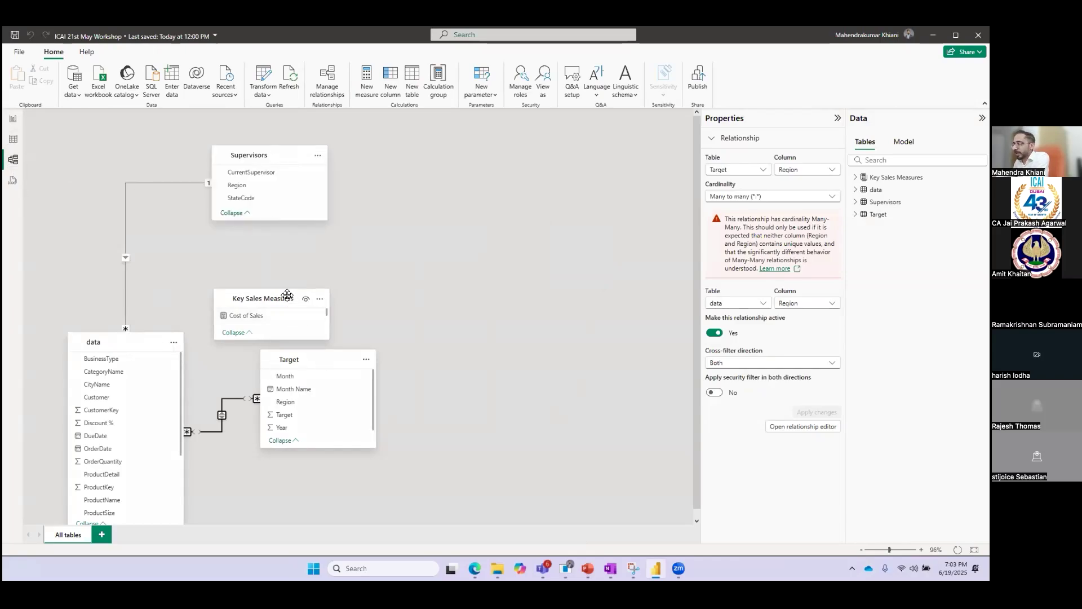
pyautogui.moveTo(285, 296); pyautogui.dragTo(579, 267)
pyautogui.moveTo(139, 349); pyautogui.dragTo(151, 301)
pyautogui.moveTo(326, 355); pyautogui.dragTo(413, 292)
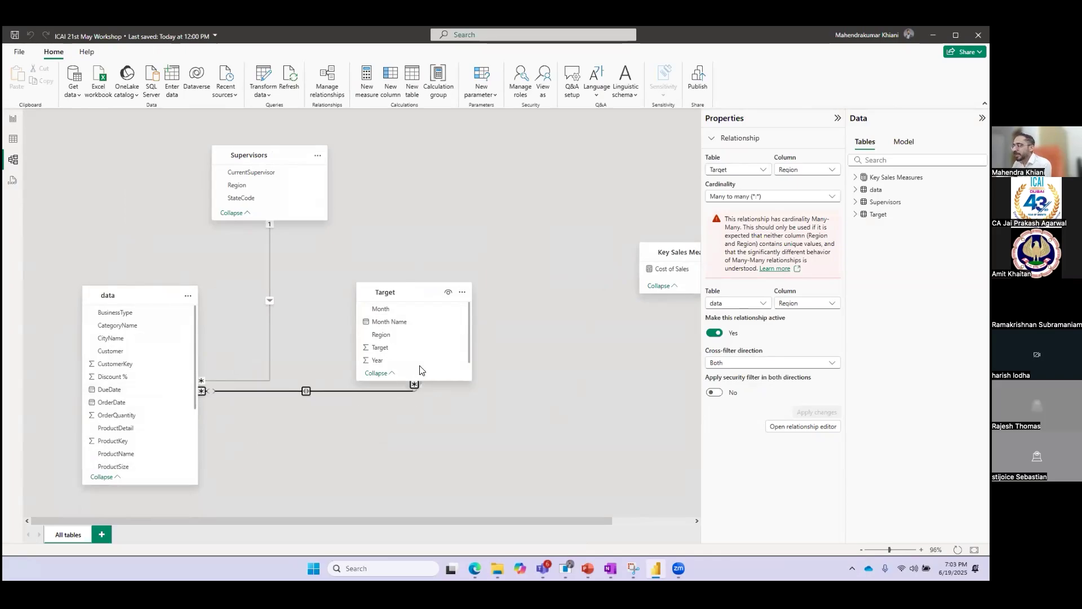
# Review the settings of the relationship between Target and data on the Region column, leaving them without saving.
pyautogui.click(254, 390)
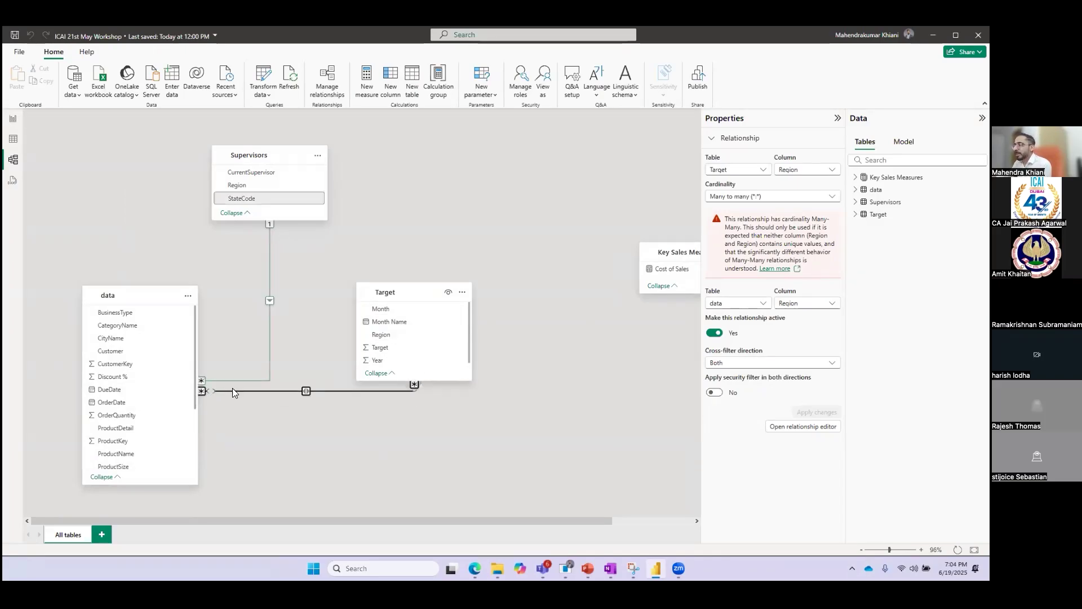
pyautogui.click(327, 390)
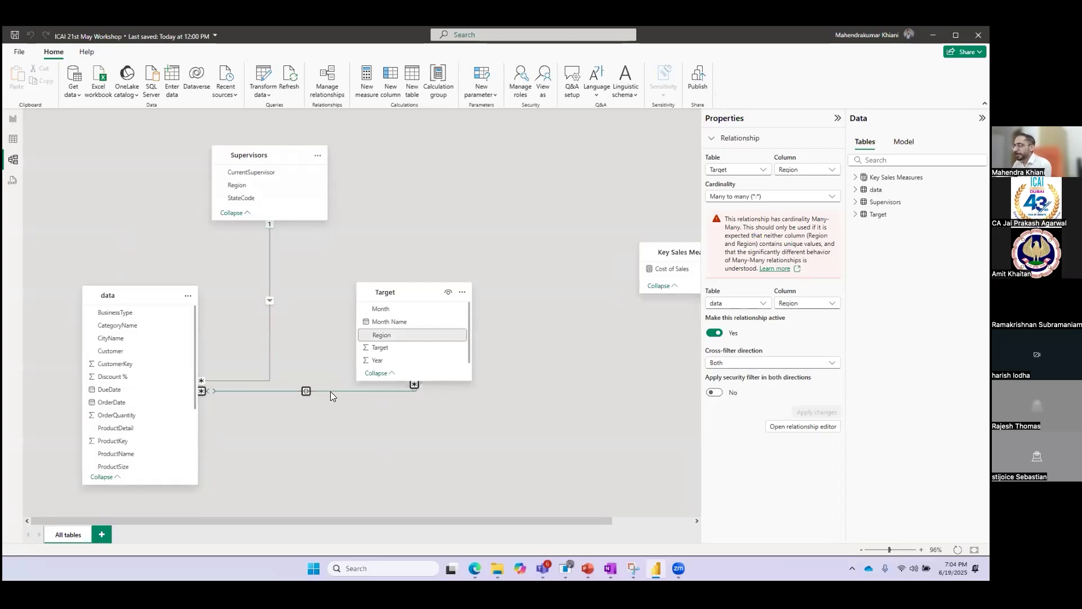
pyautogui.doubleClick(330, 391)
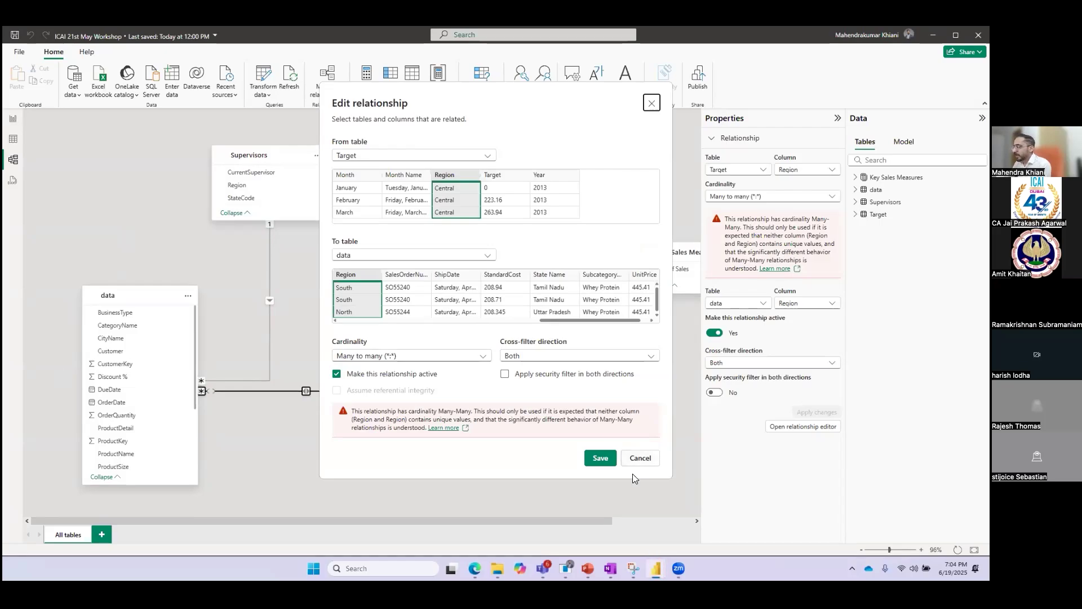
pyautogui.click(640, 459)
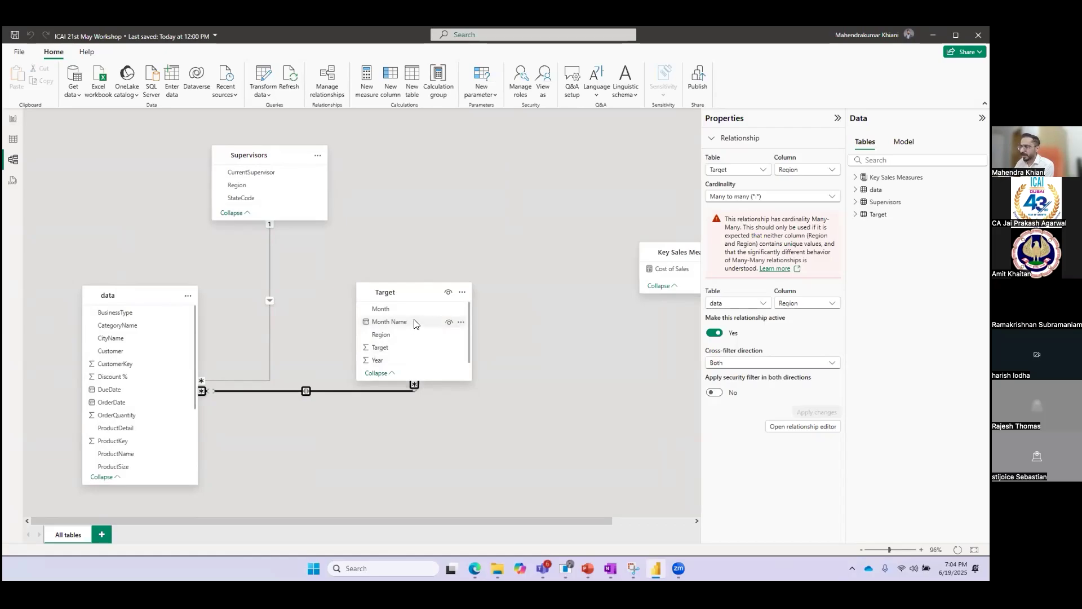
# Switch to File Explorer and open the Target workbook from ICAI > Email Info > Email Info > Target in the 117_PowerBI Masterclass folder.
pyautogui.click(497, 568)
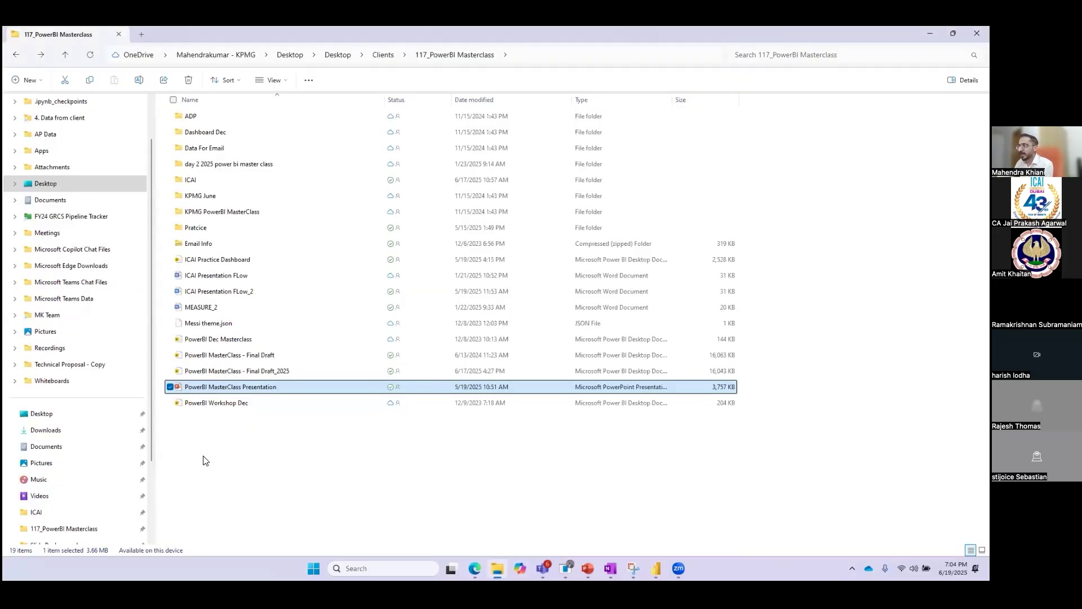
pyautogui.click(203, 182)
pyautogui.doubleClick(203, 182)
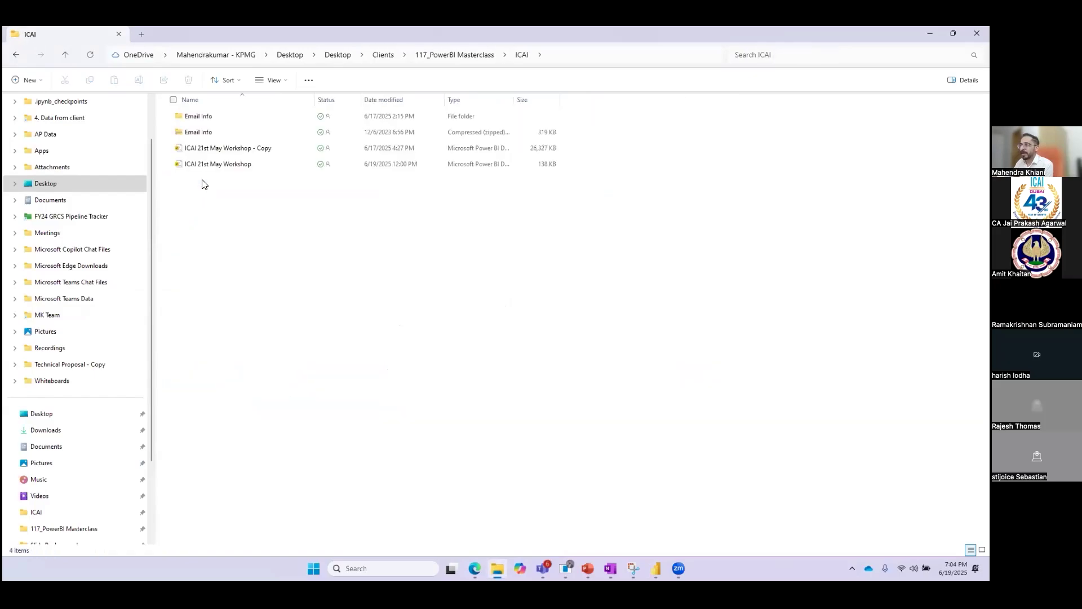
pyautogui.doubleClick(220, 120)
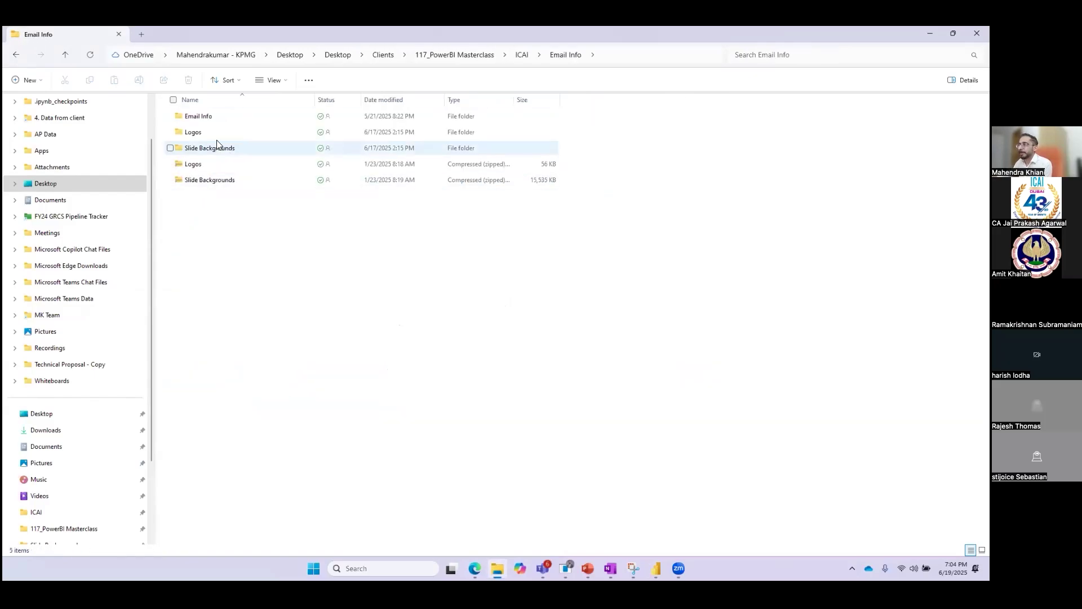
pyautogui.doubleClick(216, 116)
pyautogui.doubleClick(214, 133)
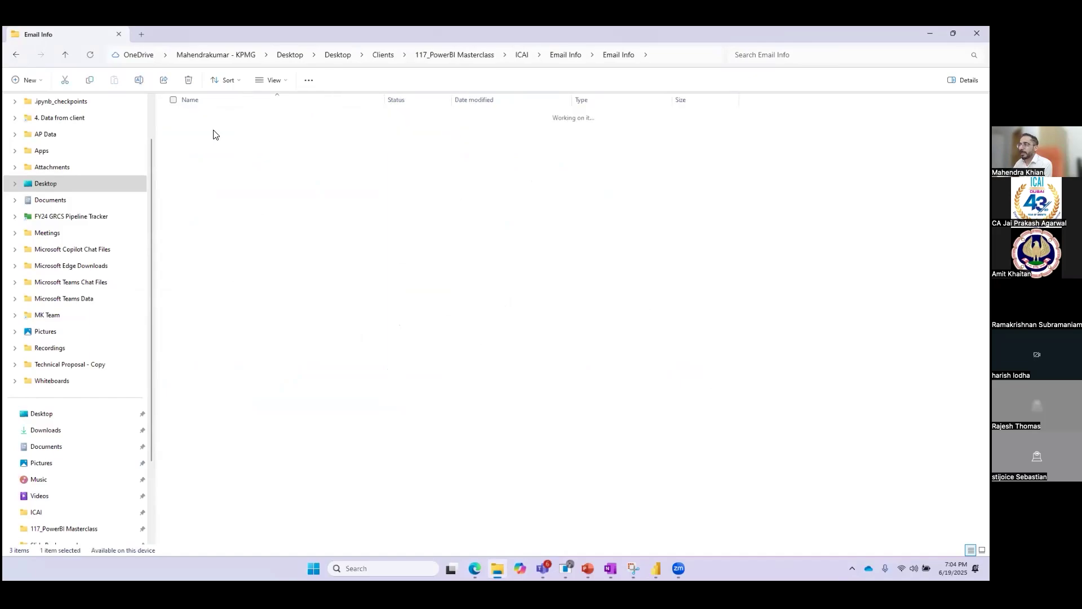
pyautogui.click(193, 118)
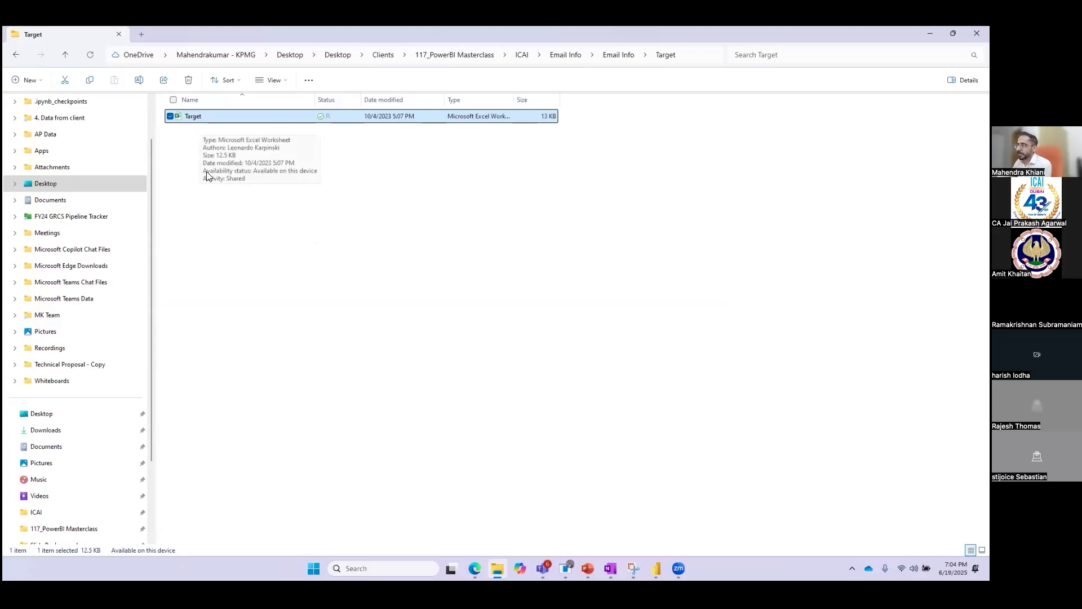
pyautogui.doubleClick(209, 118)
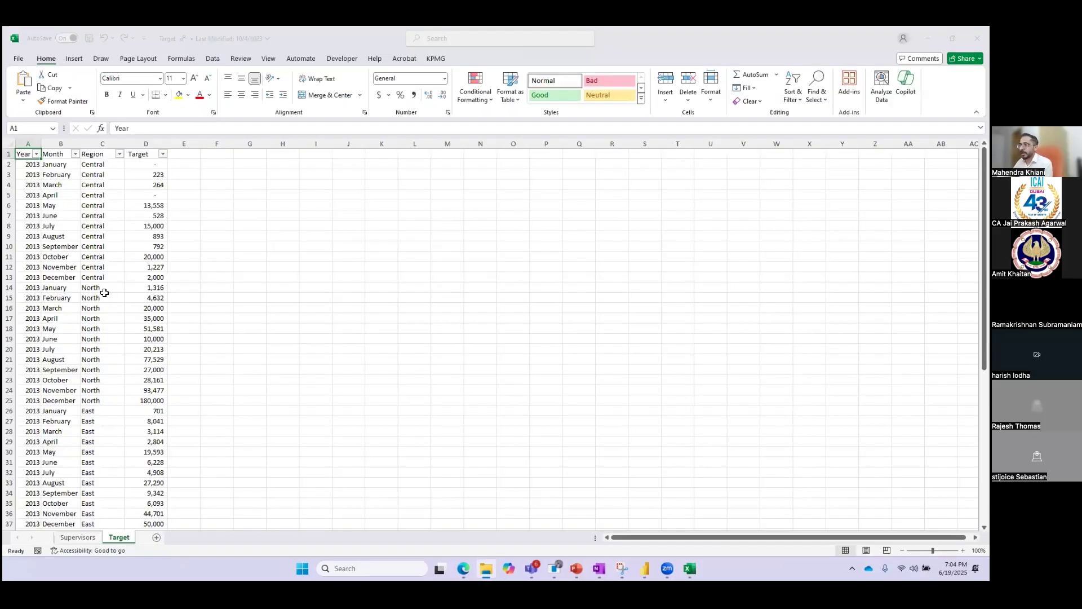
# Examine the Target sheet's month, region and target values down through the regions, and close the workbook.
pyautogui.click(54, 265)
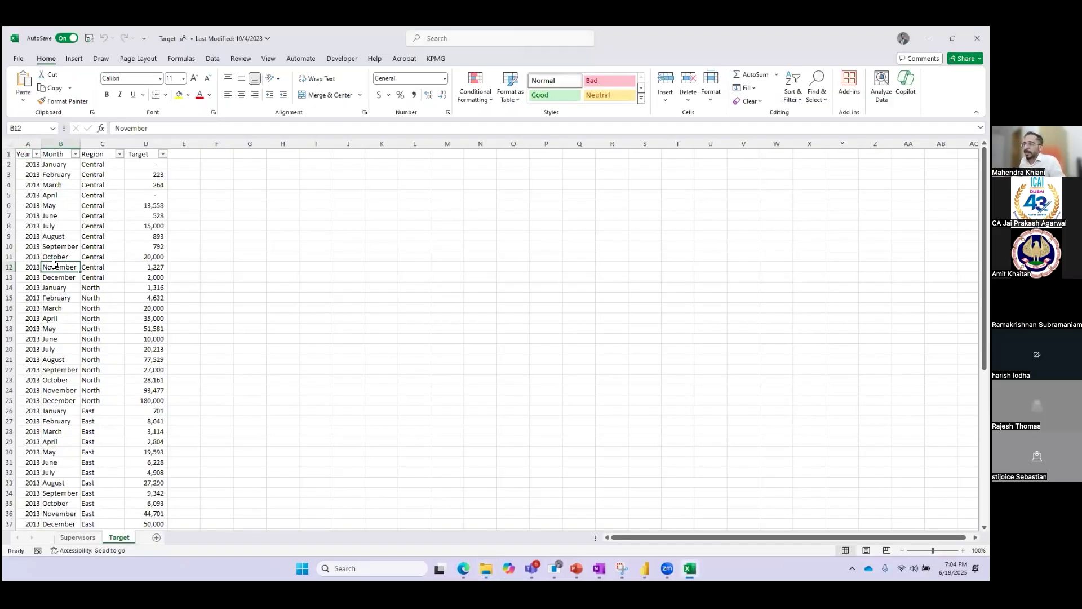
pyautogui.click(181, 195)
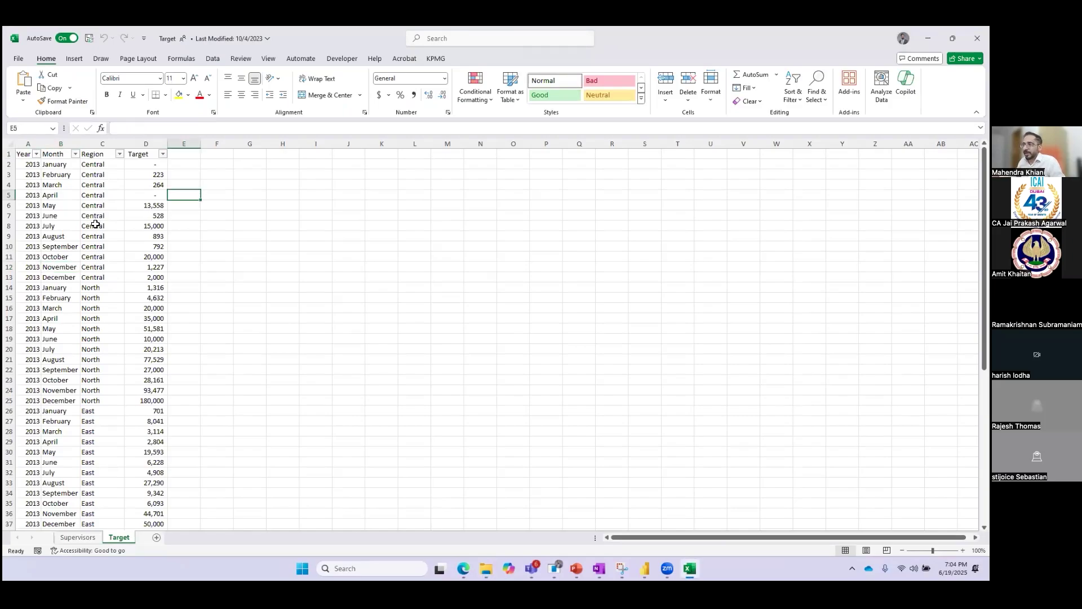
pyautogui.click(81, 174)
pyautogui.click(61, 153)
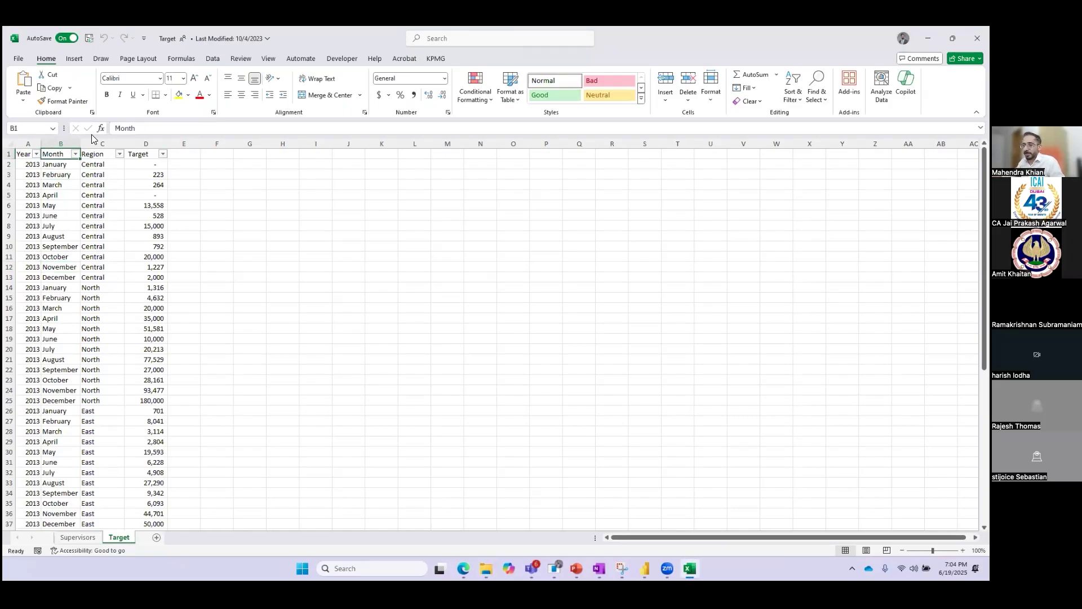
pyautogui.moveTo(113, 206); pyautogui.dragTo(113, 216)
pyautogui.click(174, 256)
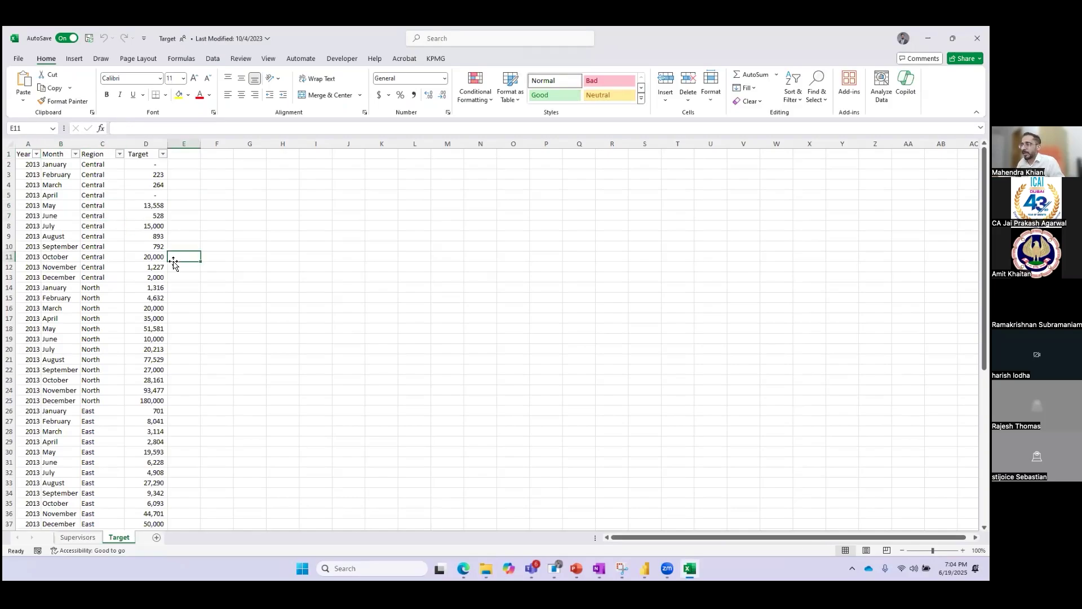
pyautogui.scroll(-4, 169, 270)
pyautogui.click(89, 323)
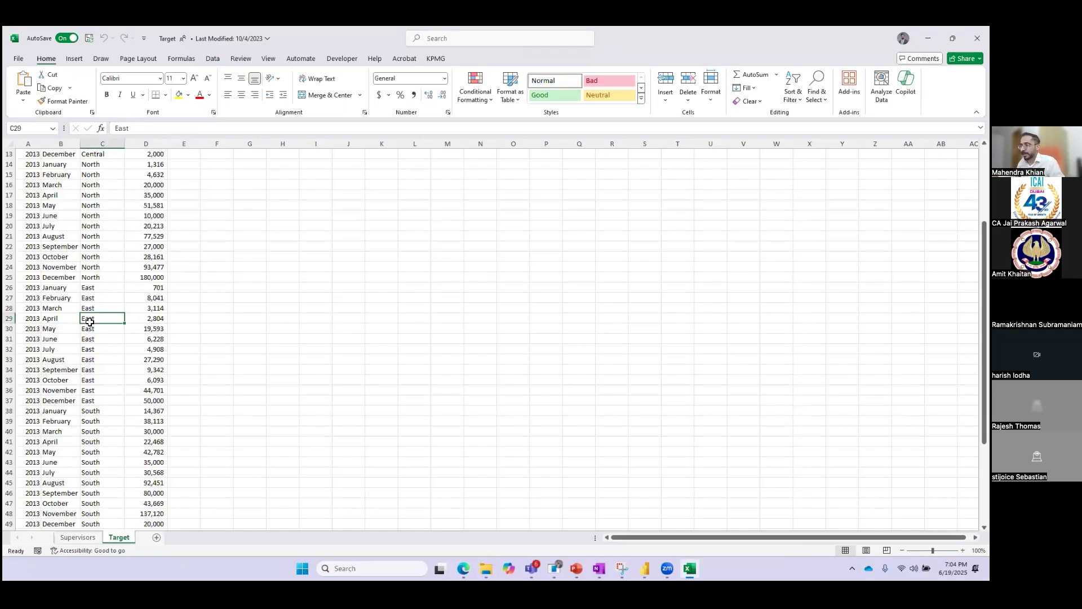
pyautogui.click(150, 318)
pyautogui.scroll(4, 151, 316)
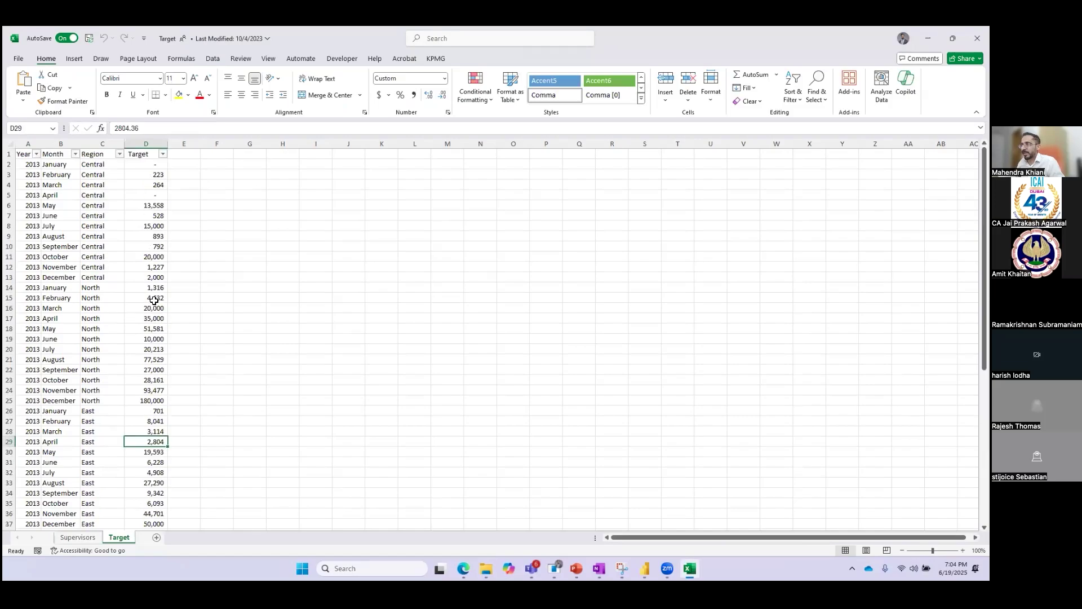
pyautogui.click(145, 154)
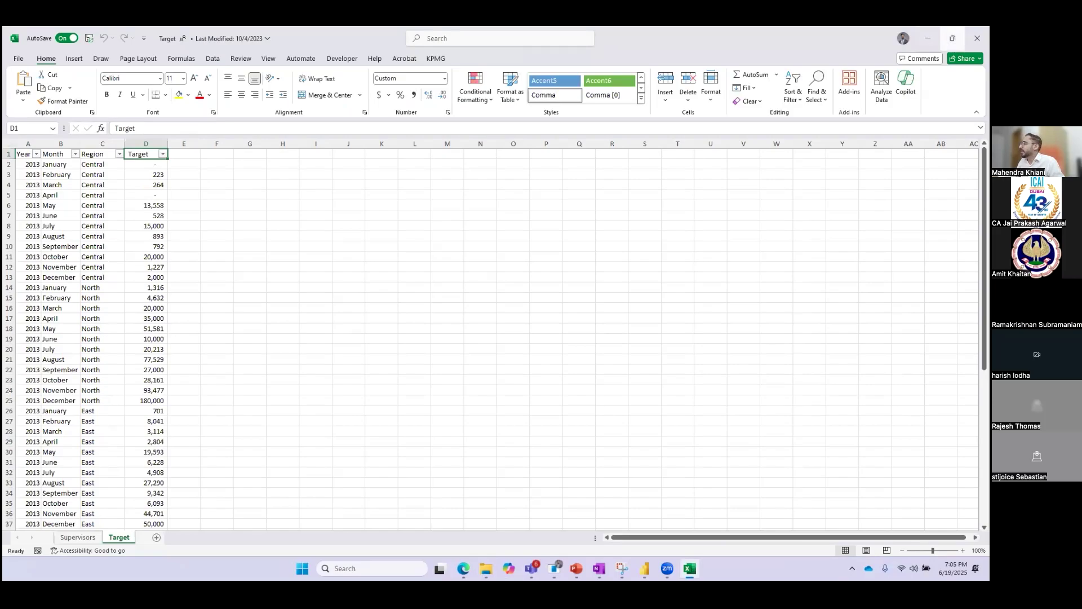
pyautogui.click(978, 38)
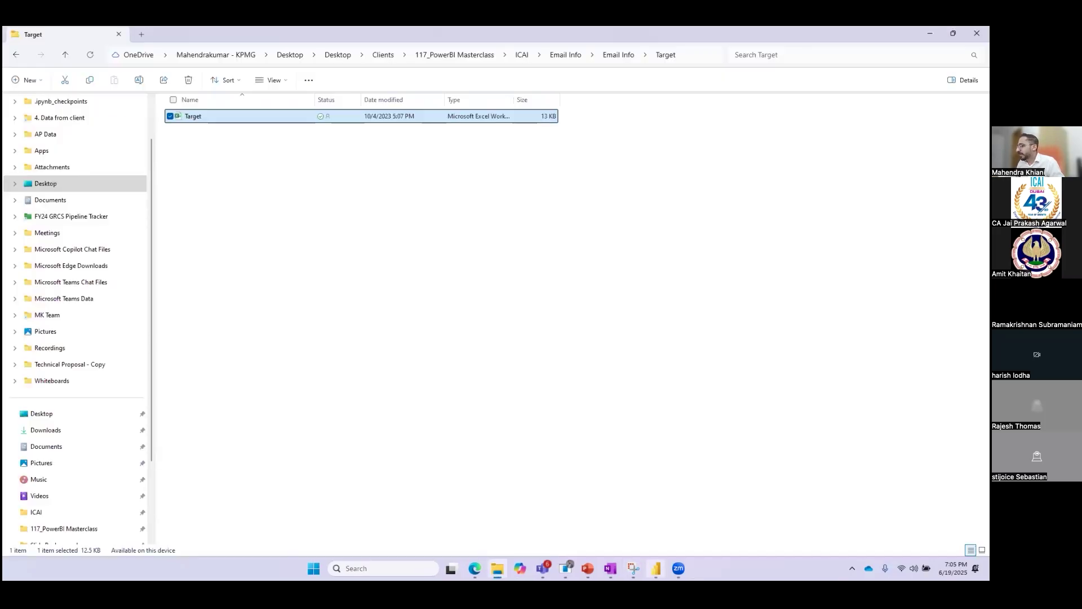
# Return to the Power BI model diagram, collapse the Properties pane, and review the Target–data relationship settings without saving.
pyautogui.click(656, 569)
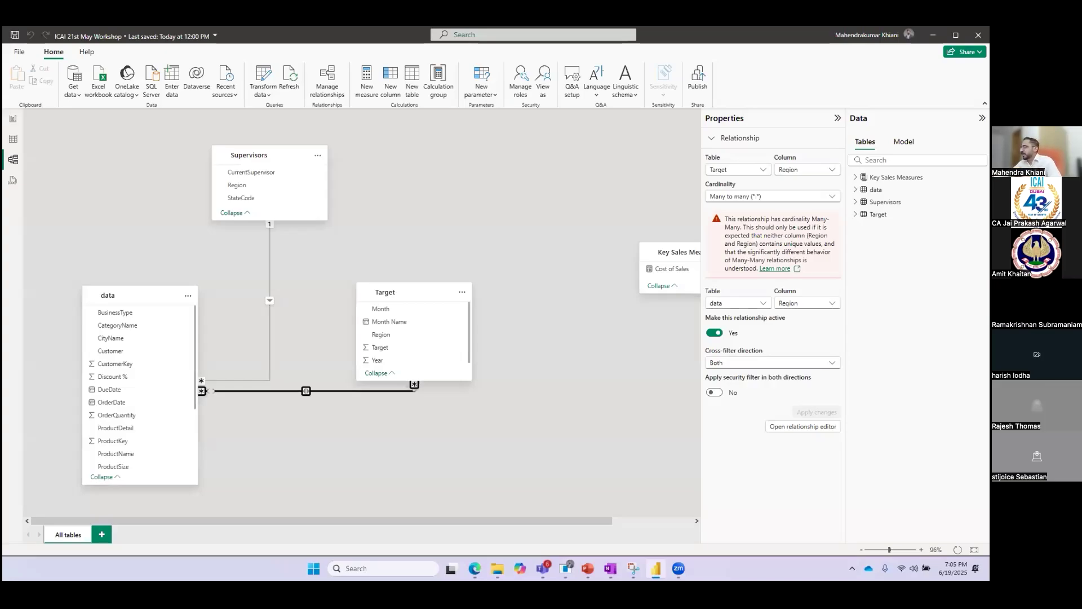
pyautogui.click(838, 118)
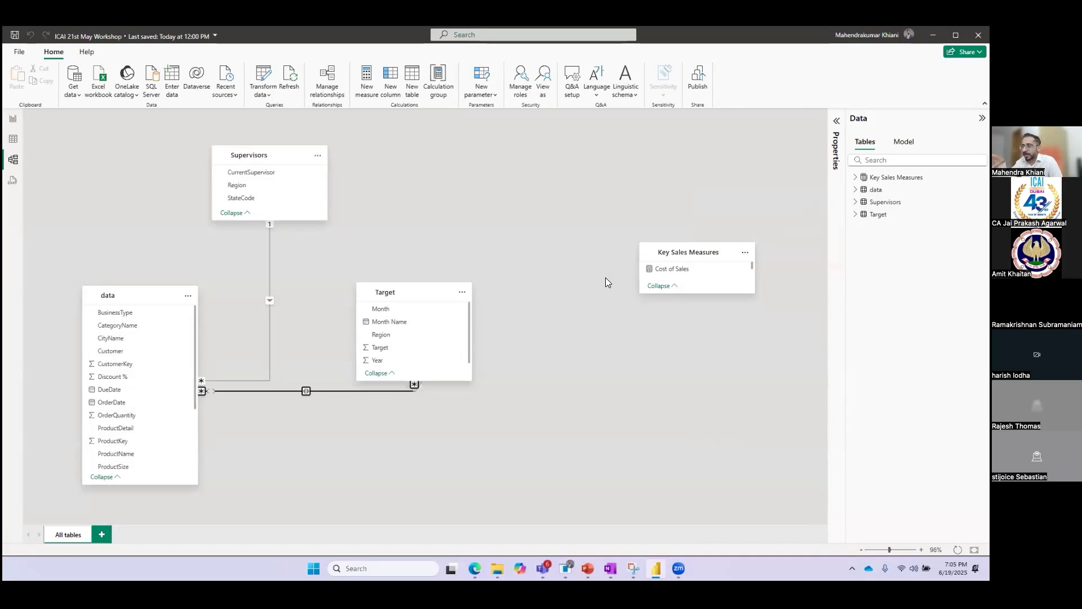
pyautogui.click(228, 389)
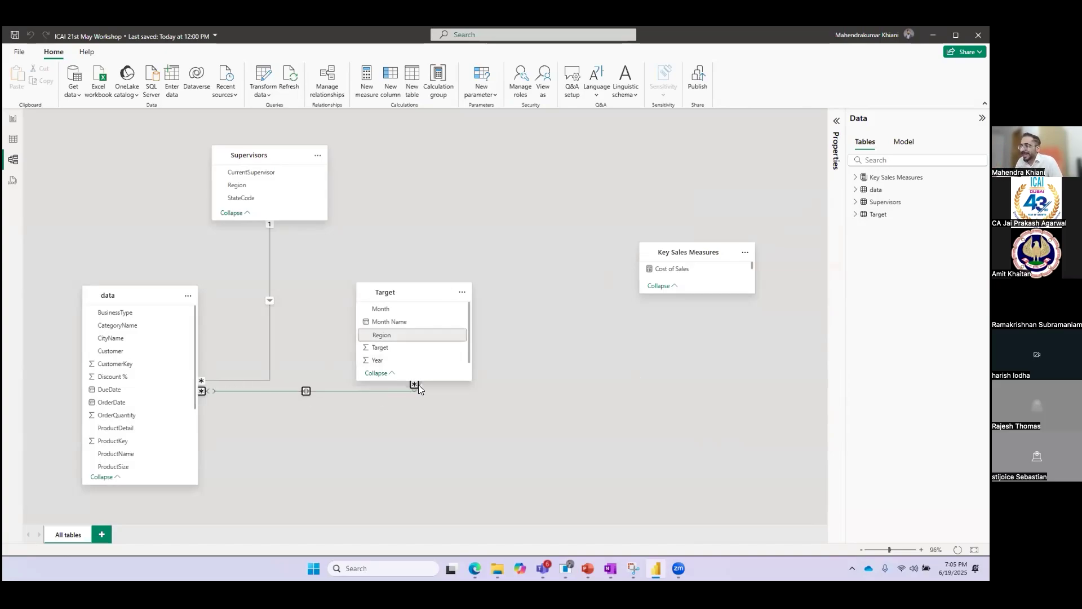
pyautogui.click(279, 391)
pyautogui.doubleClick(278, 390)
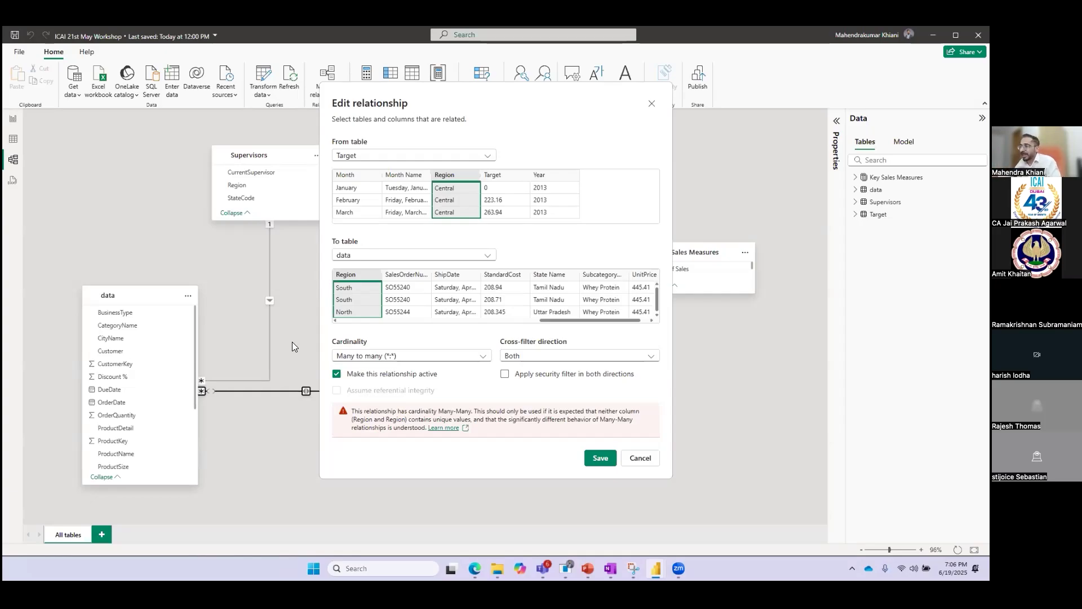
pyautogui.click(640, 460)
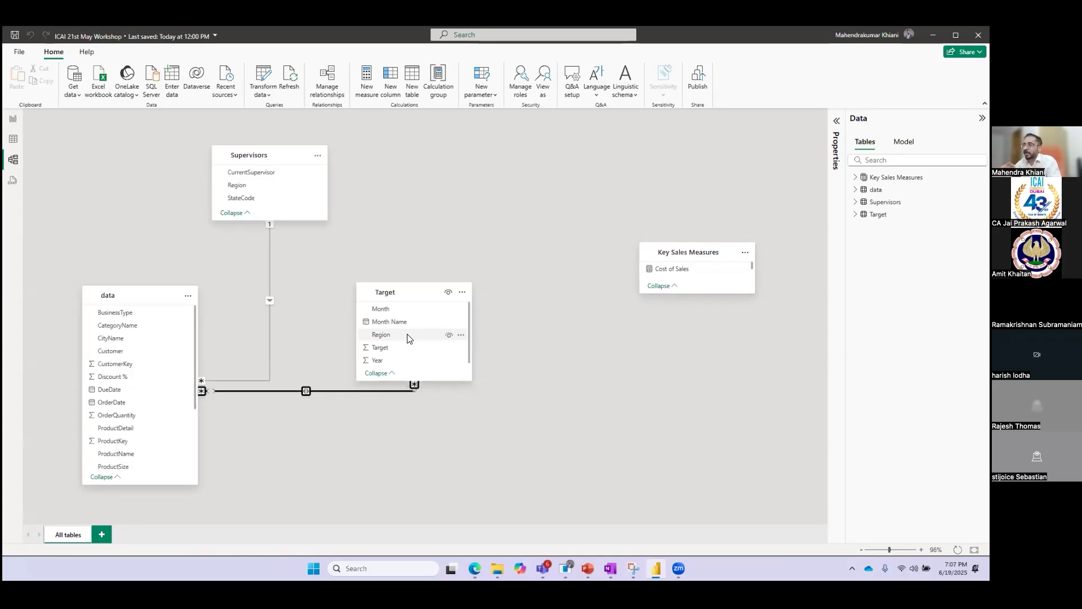
# Delete the many-to-many relationship between the data and Target tables.
pyautogui.click(332, 391)
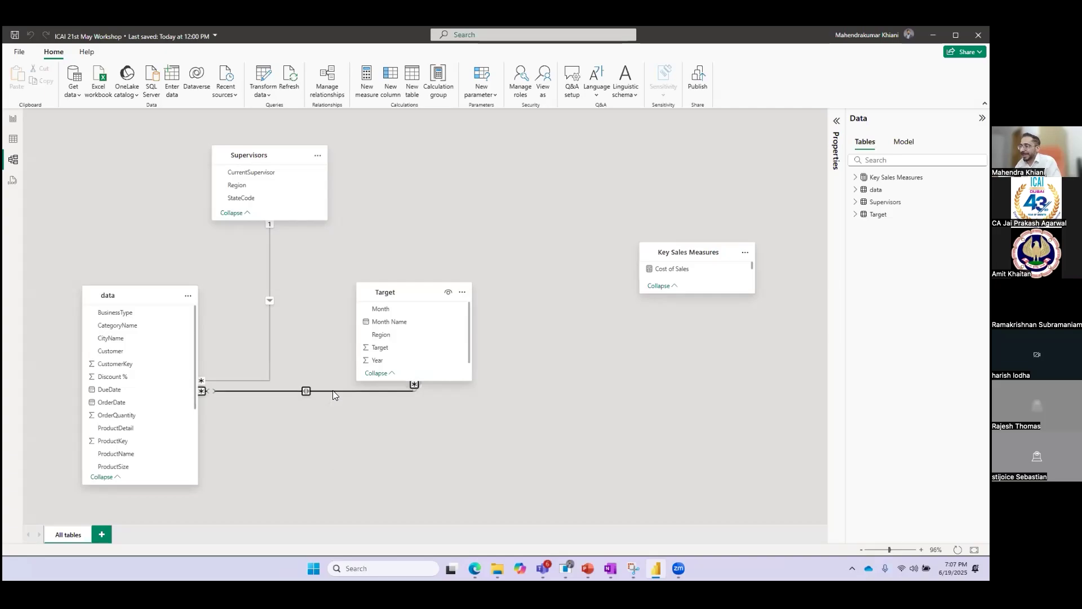
pyautogui.rightClick(332, 390)
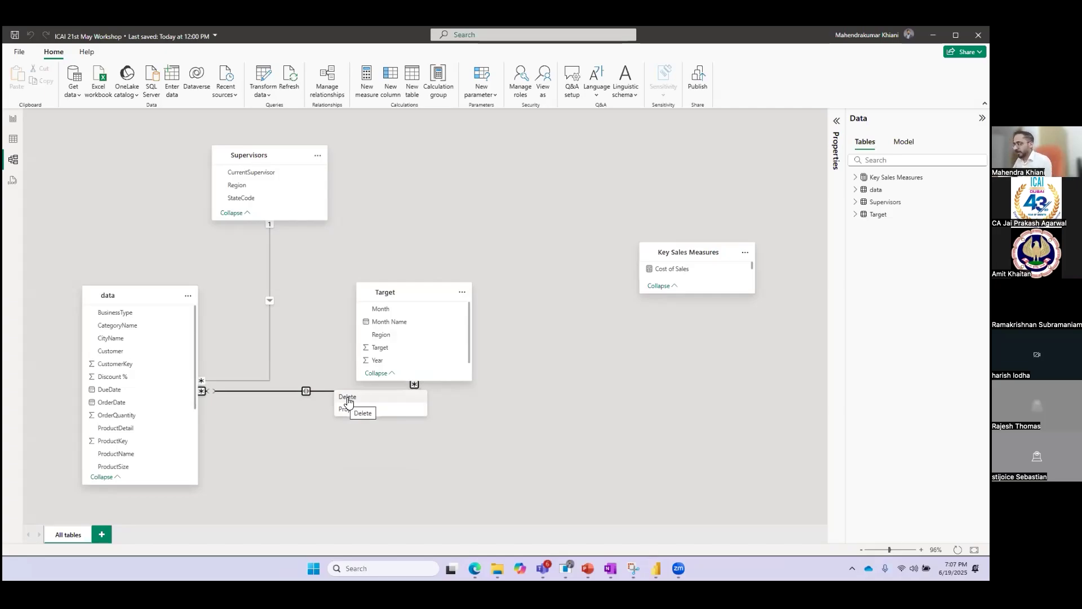
pyautogui.click(347, 398)
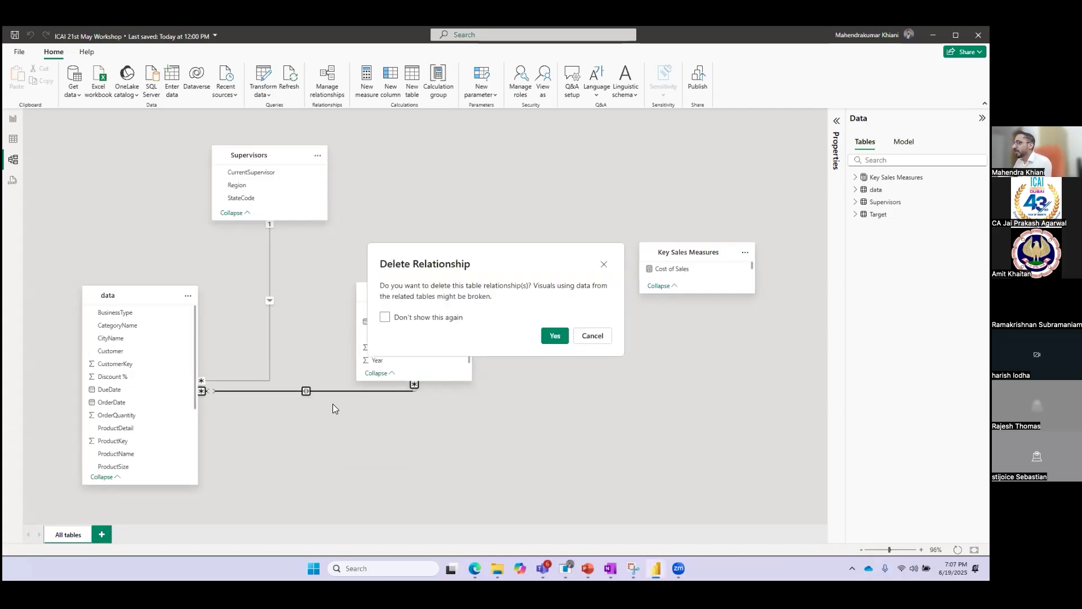
pyautogui.click(555, 336)
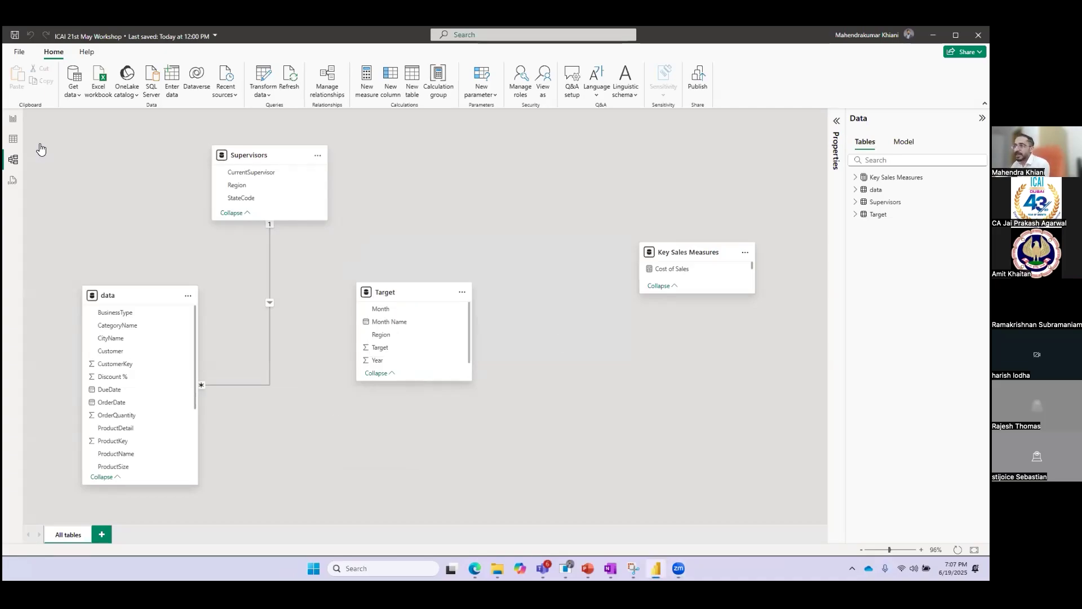
# Return to the report pages, open the Power Query Editor, and refresh the preview of the data query.
pyautogui.click(13, 119)
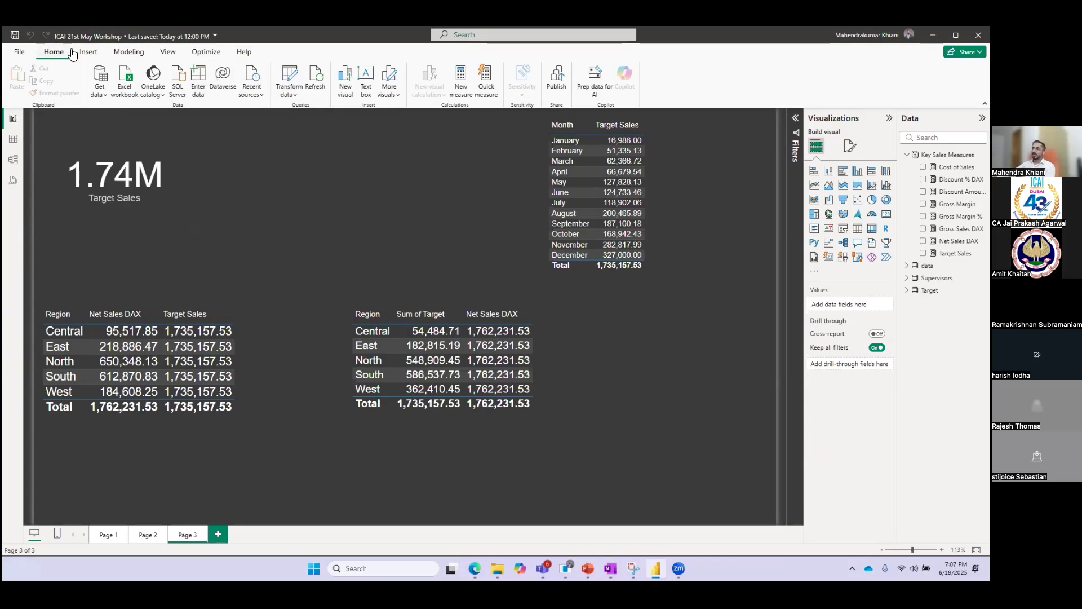
pyautogui.click(294, 97)
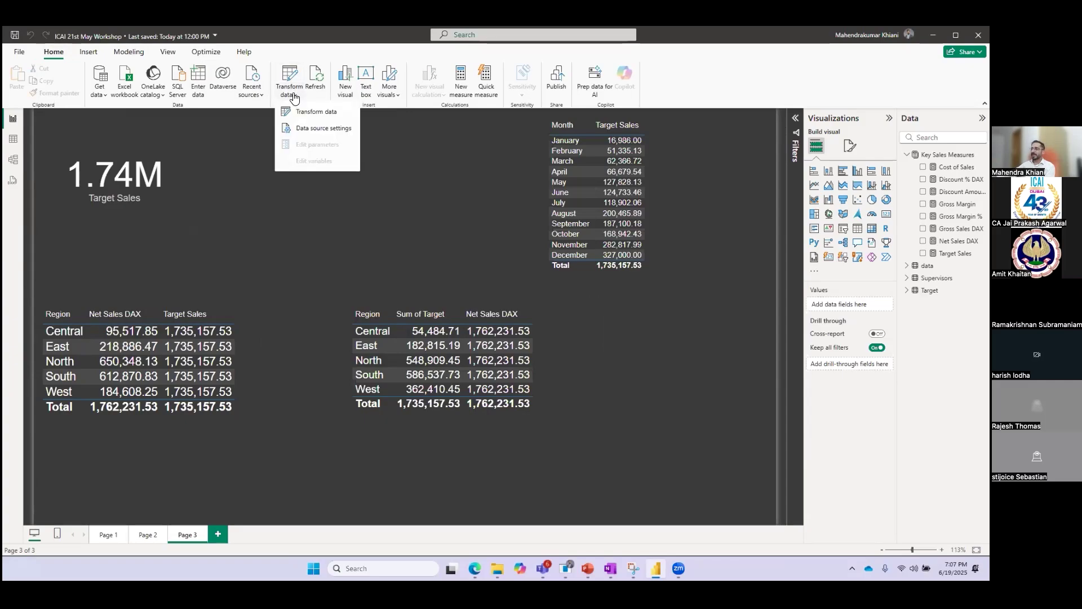
pyautogui.click(48, 57)
pyautogui.click(288, 96)
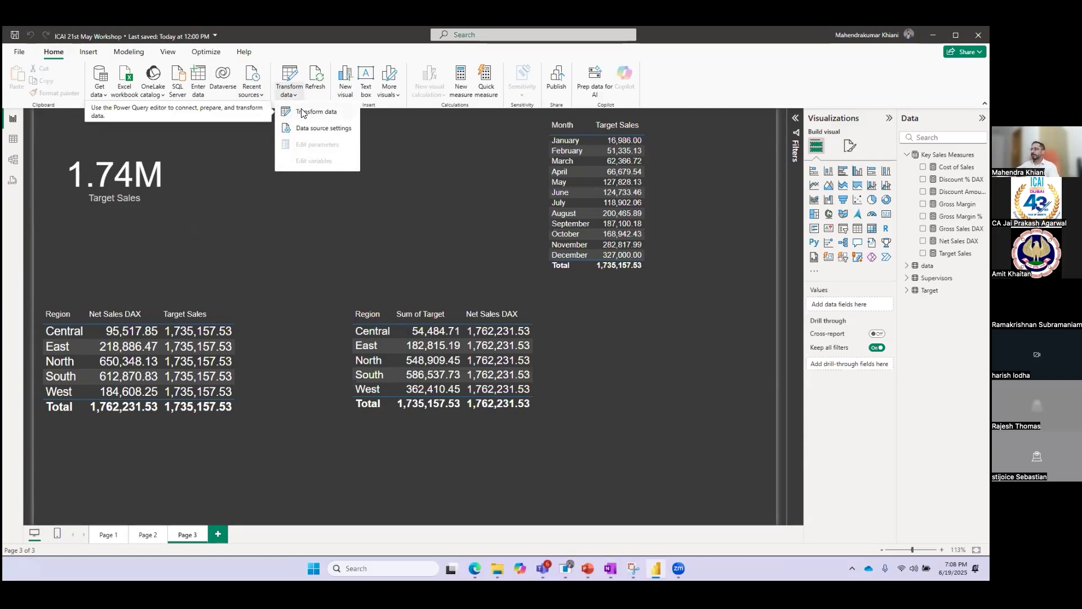
pyautogui.click(303, 112)
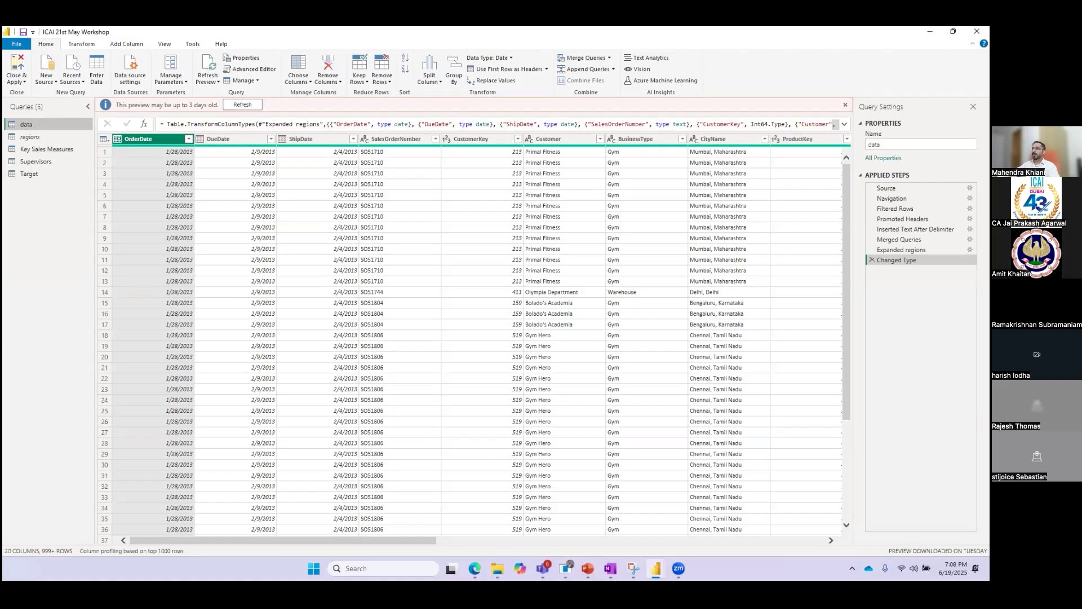
pyautogui.click(233, 106)
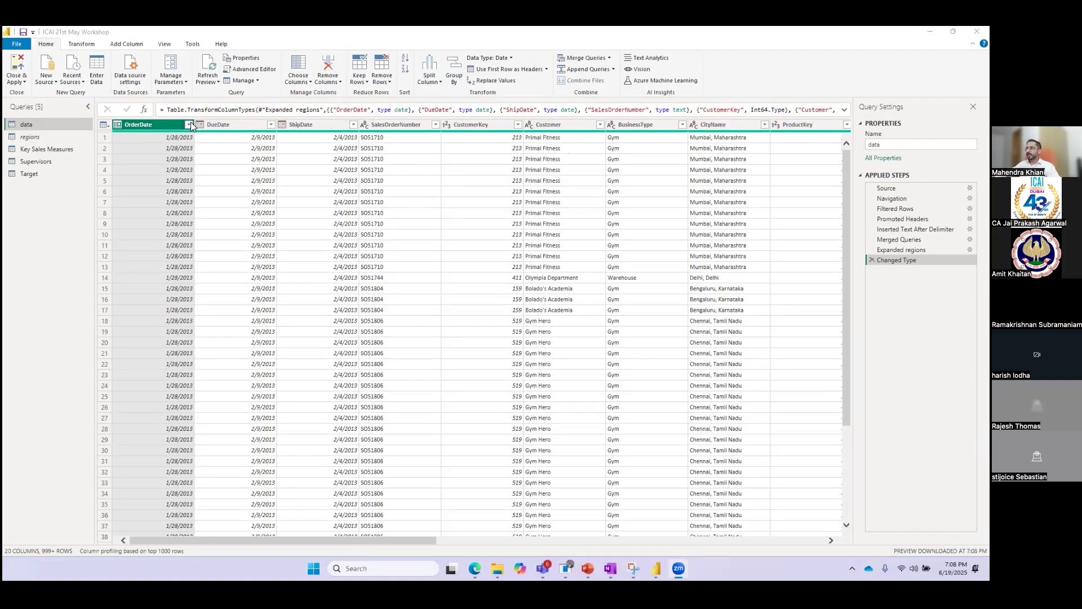
# Look across the data query's columns from OrderDate through ProductDetail and return to the first column.
pyautogui.moveTo(208, 540); pyautogui.dragTo(259, 552)
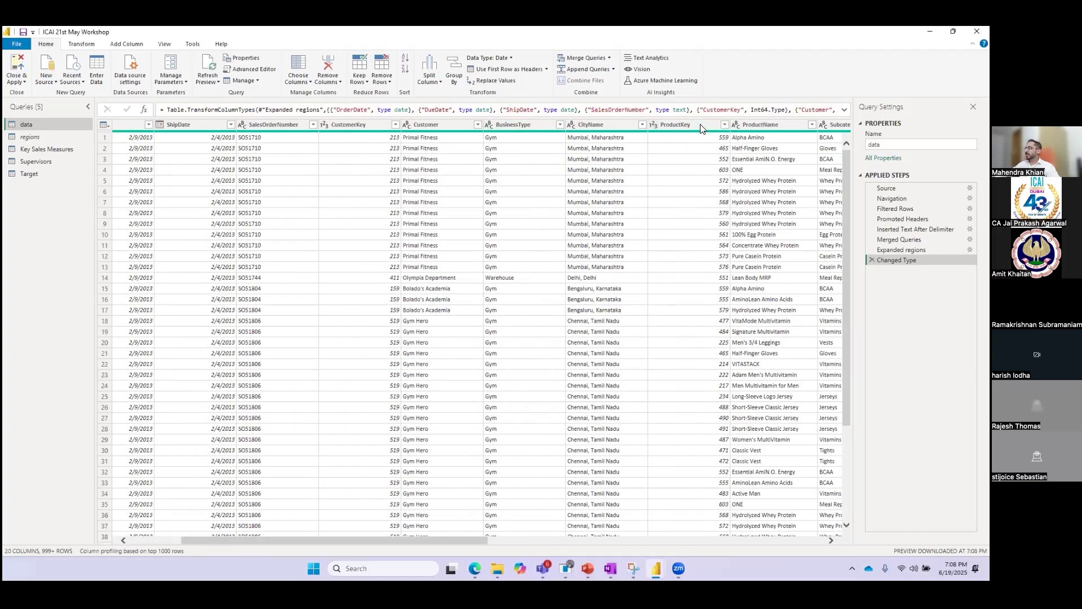
pyautogui.moveTo(317, 539); pyautogui.dragTo(421, 557)
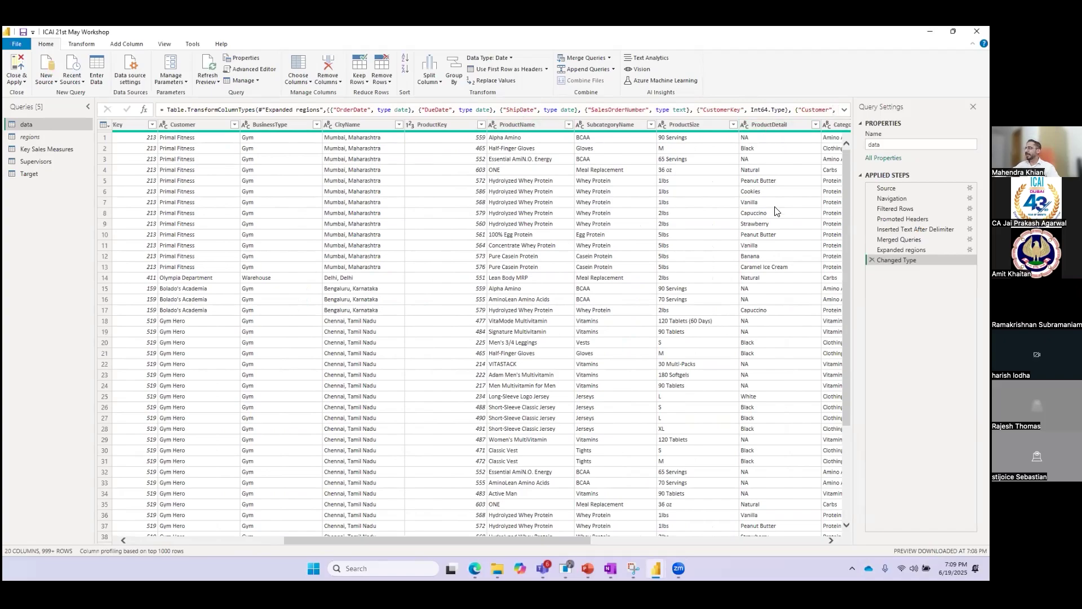
pyautogui.moveTo(477, 542); pyautogui.dragTo(284, 544)
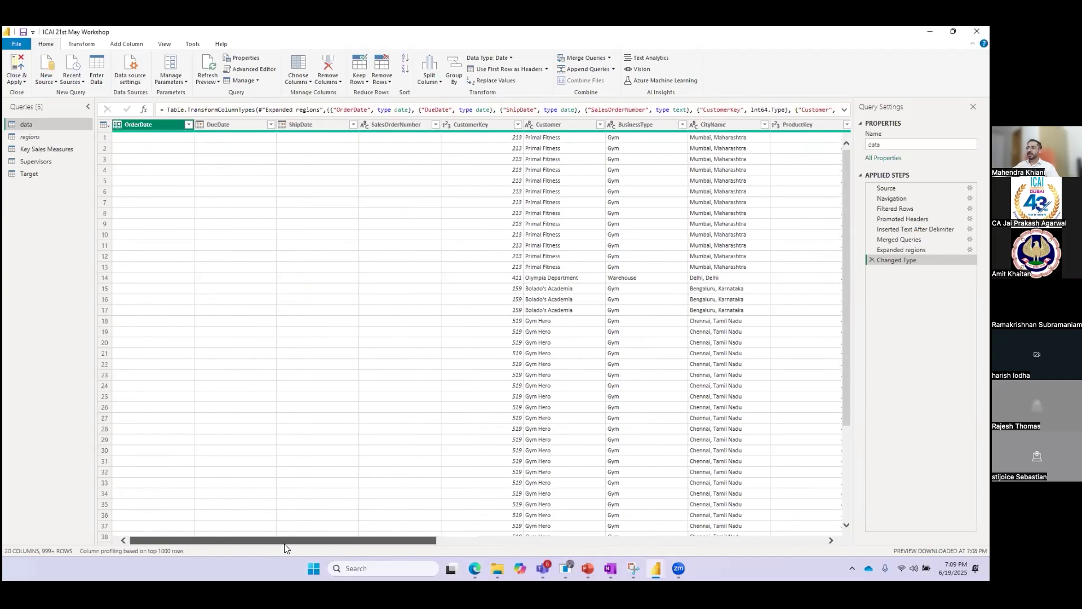
# Duplicate the data query and rename the copy dCustomer.
pyautogui.rightClick(29, 125)
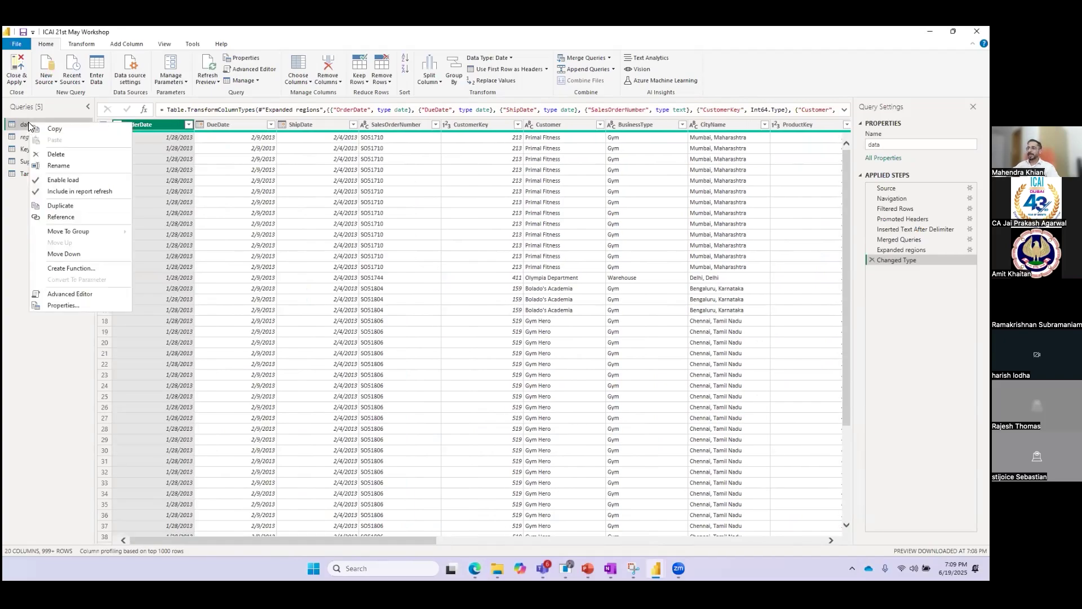
pyautogui.click(61, 206)
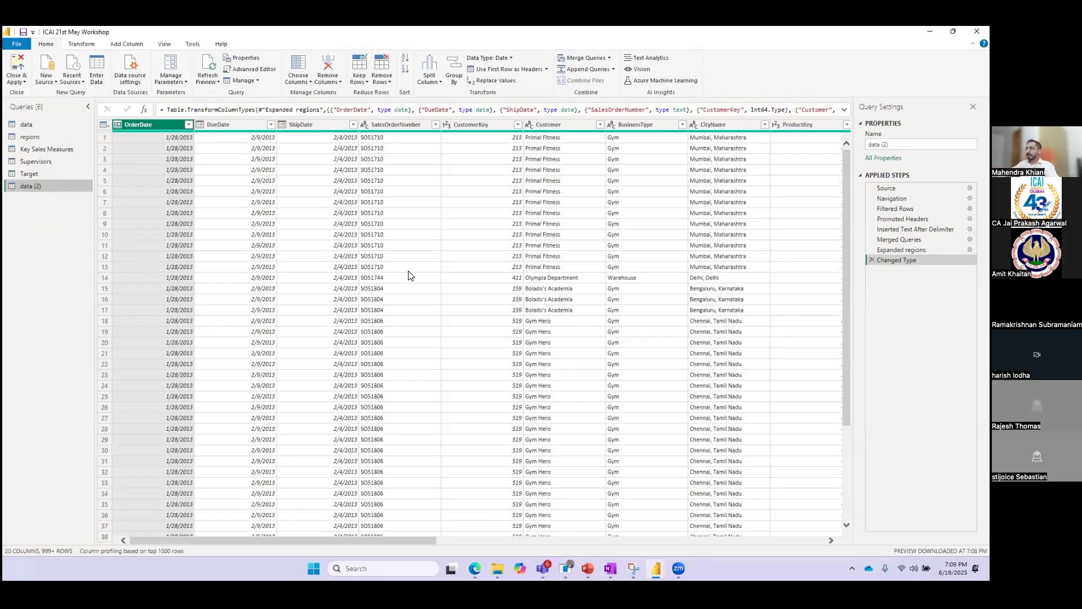
pyautogui.doubleClick(23, 186)
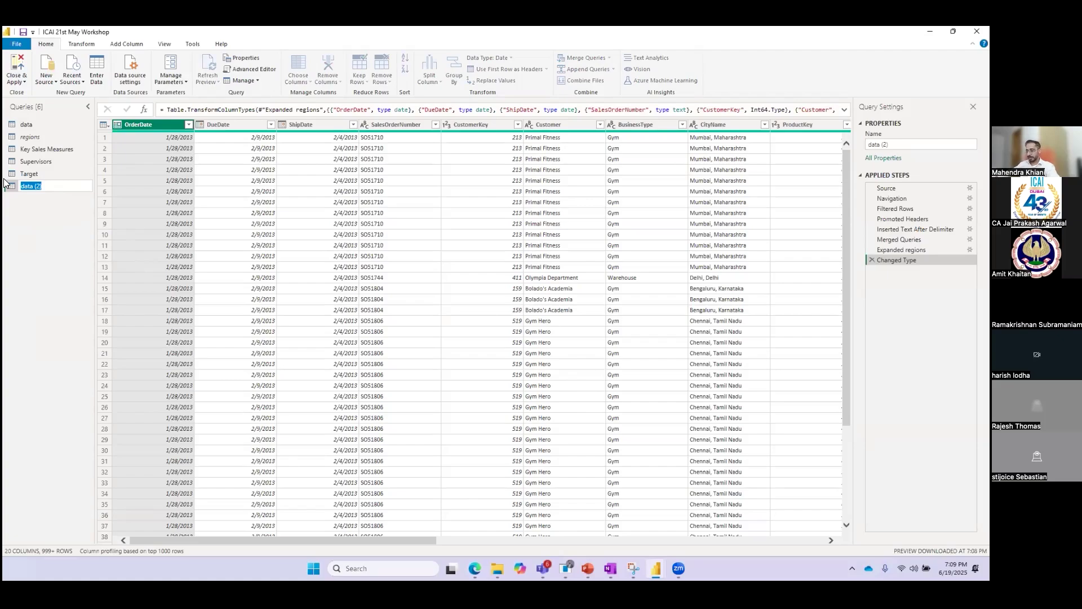
pyautogui.write('dCustomer')
pyautogui.press('Return')
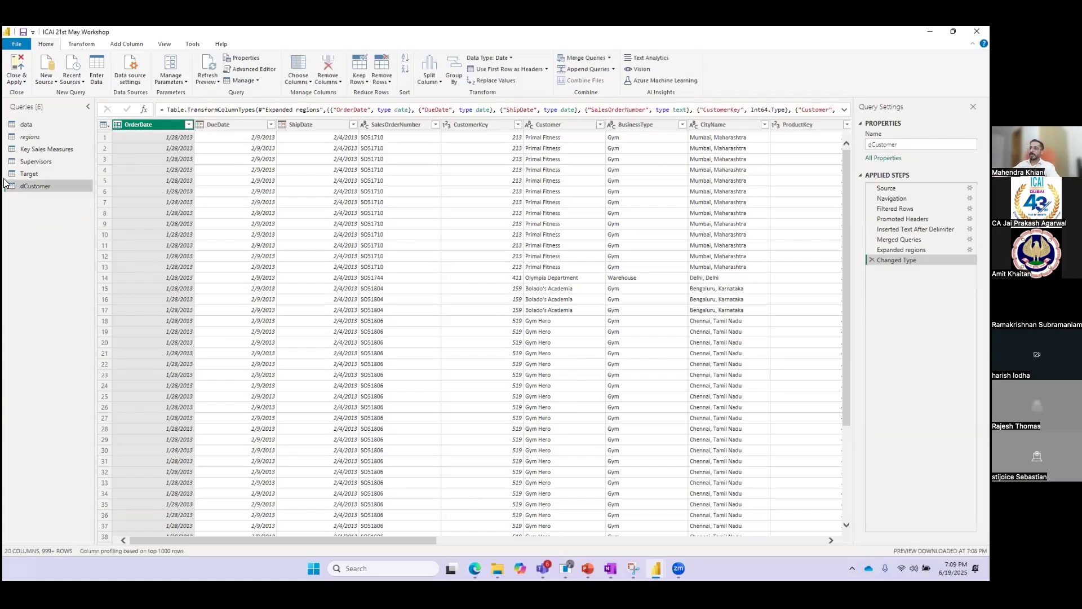
pyautogui.rightClick(27, 125)
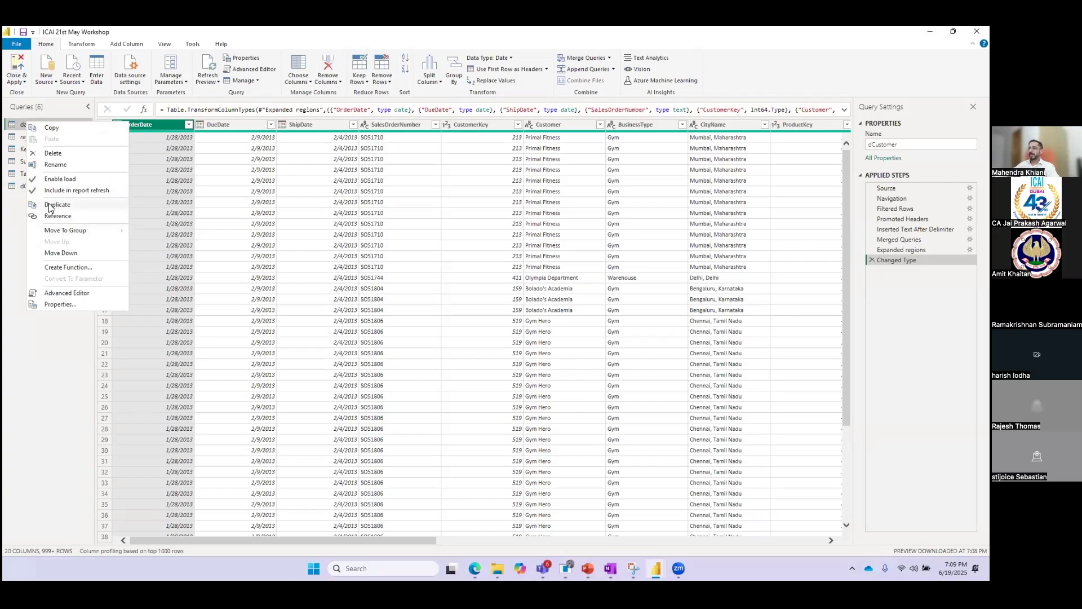
pyautogui.click(18, 208)
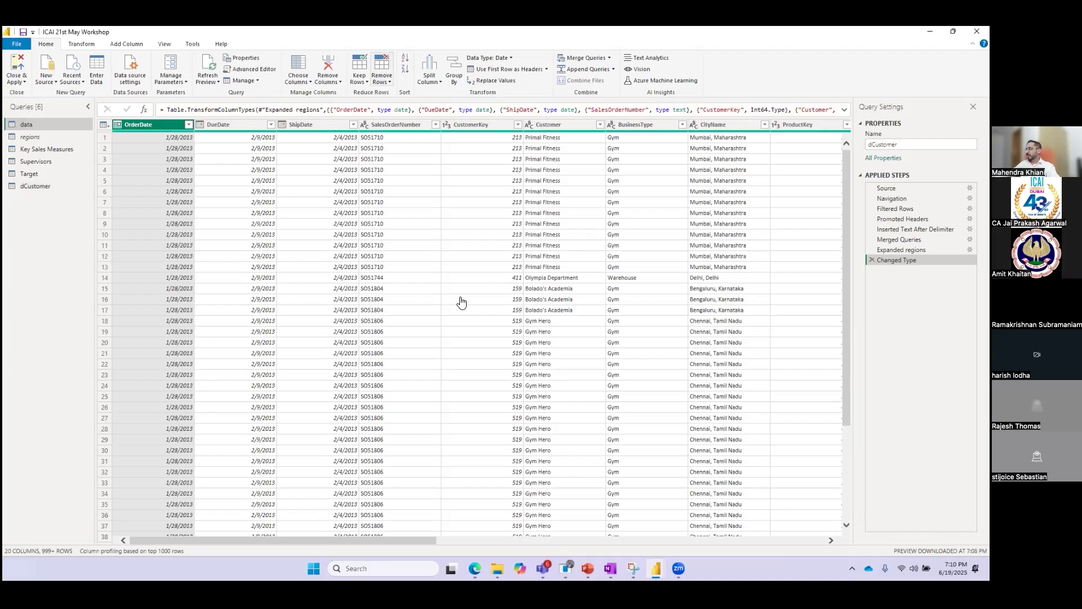
pyautogui.click(462, 303)
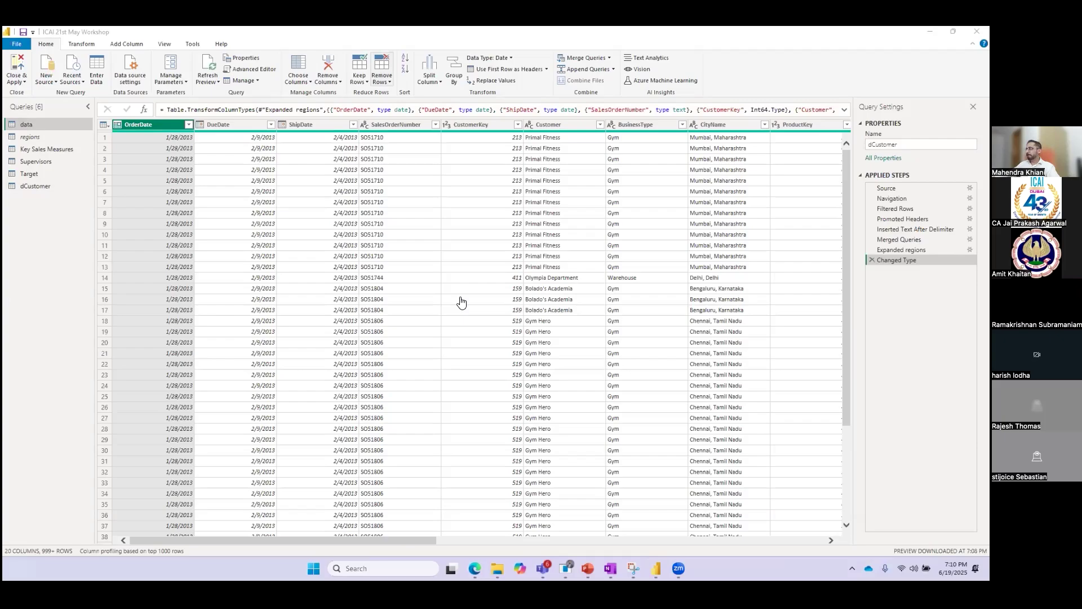
# Duplicate the data query again and name this second copy dProduct.
pyautogui.rightClick(30, 124)
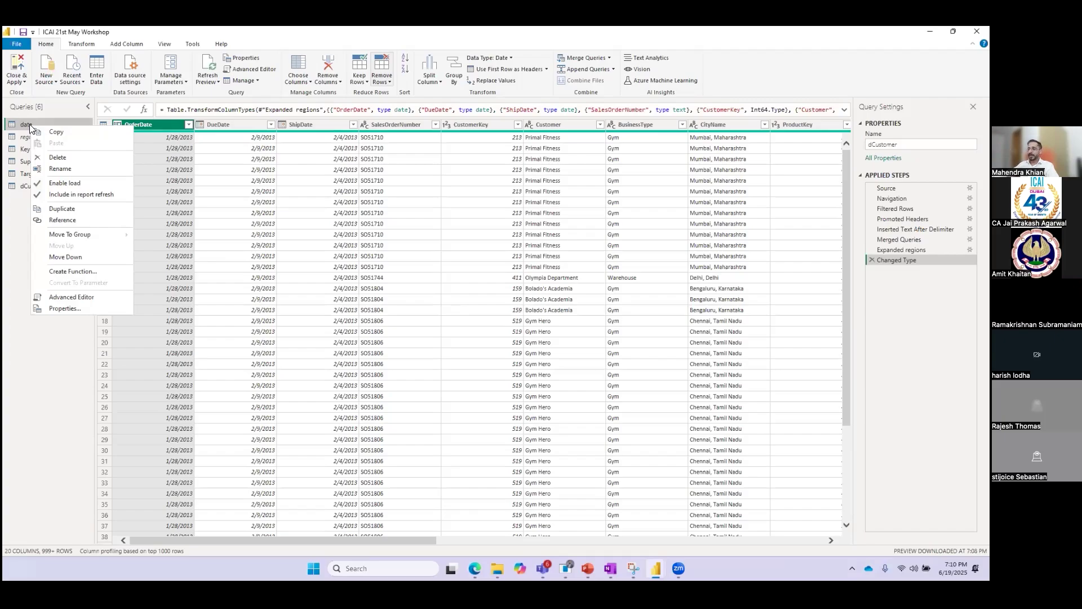
pyautogui.click(62, 210)
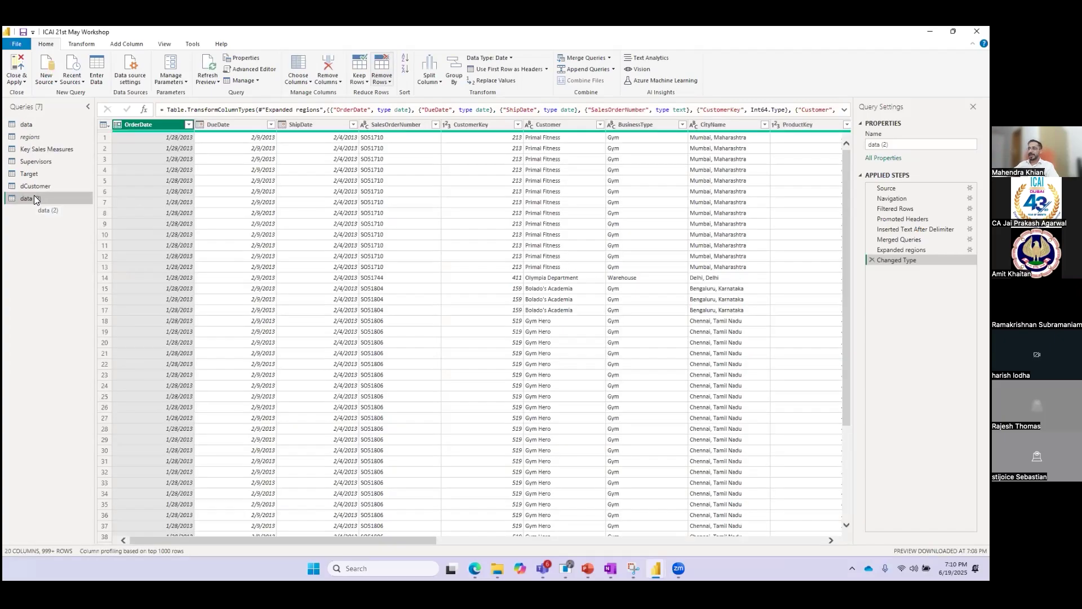
pyautogui.doubleClick(34, 195)
pyautogui.write('dP')
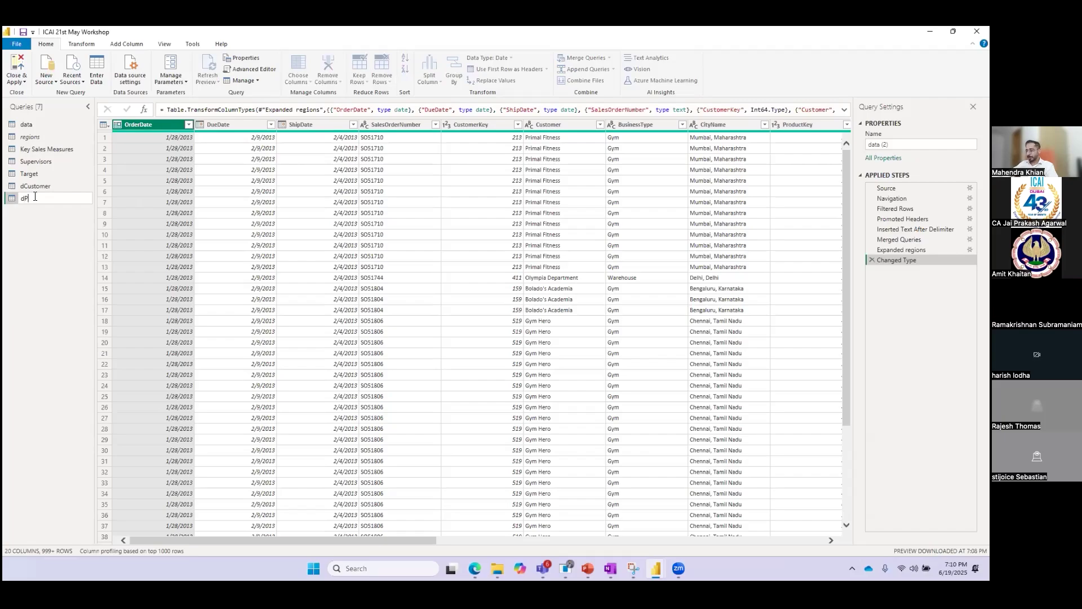
pyautogui.write('roduct')
pyautogui.press('Return')
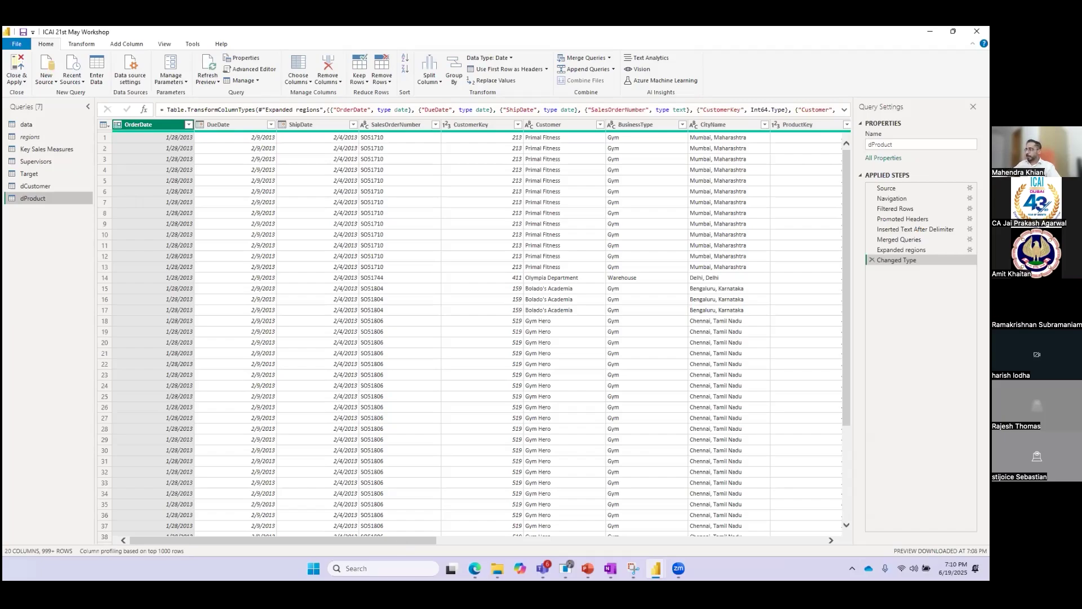
# Select the product columns from ProductKey through CategoryName in the dProduct query.
pyautogui.moveTo(303, 540); pyautogui.dragTo(415, 554)
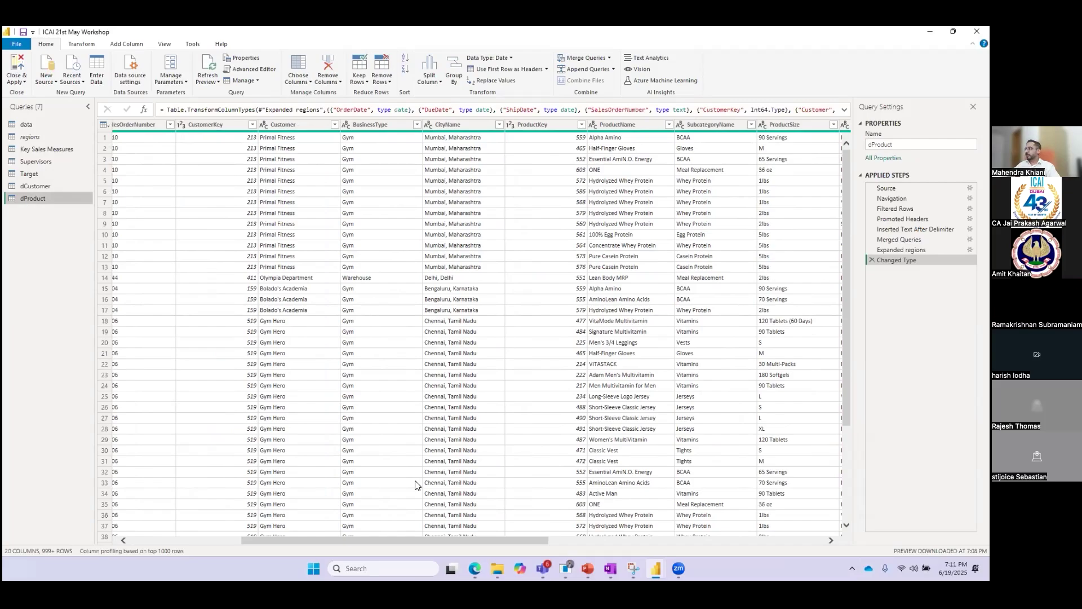
pyautogui.moveTo(413, 540); pyautogui.dragTo(488, 546)
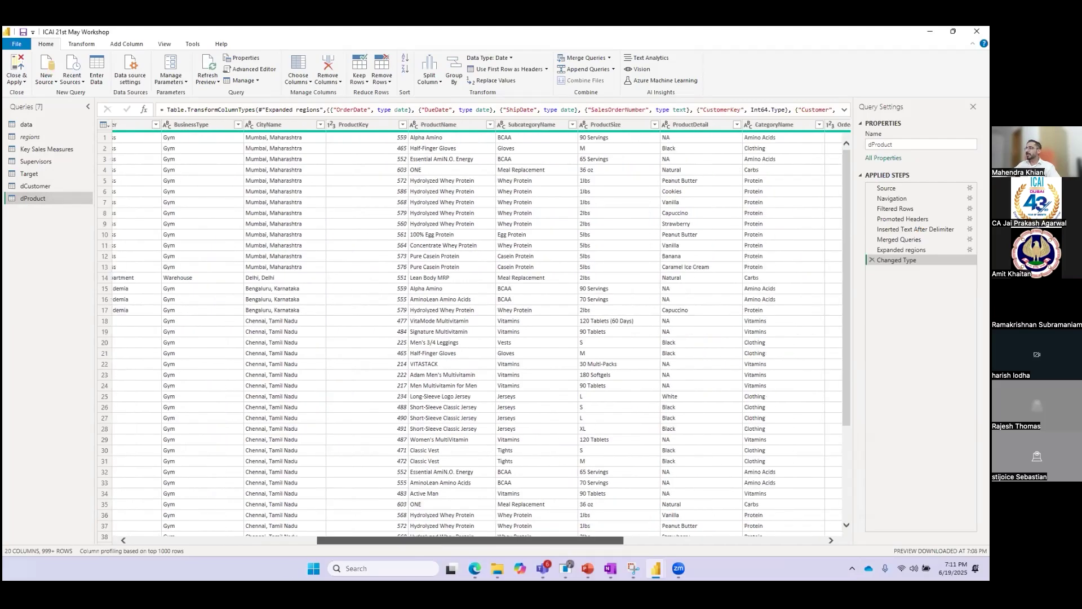
pyautogui.click(365, 126)
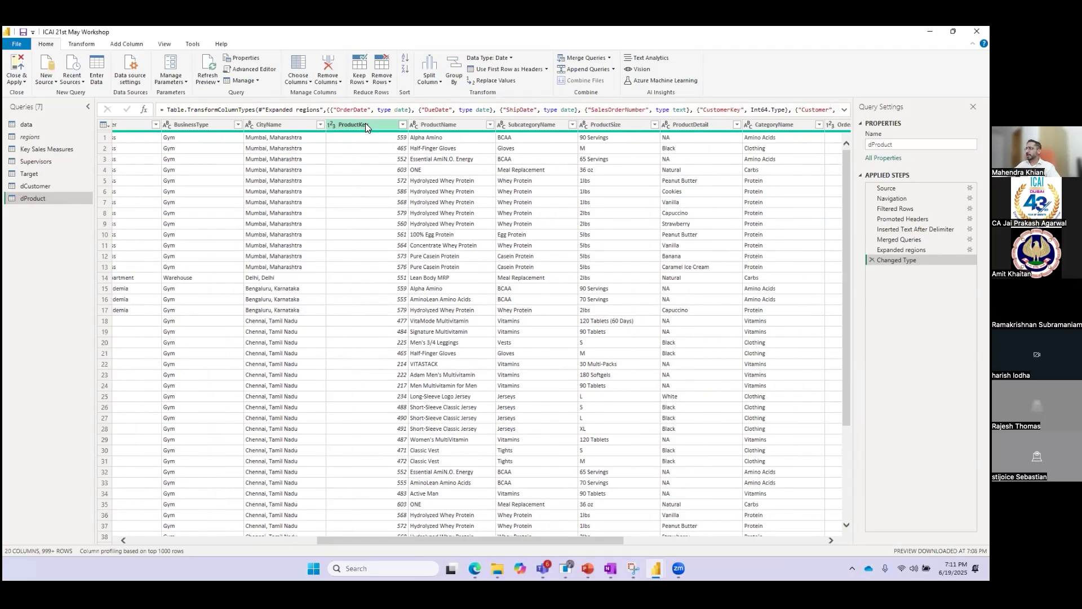
pyautogui.click(365, 124)
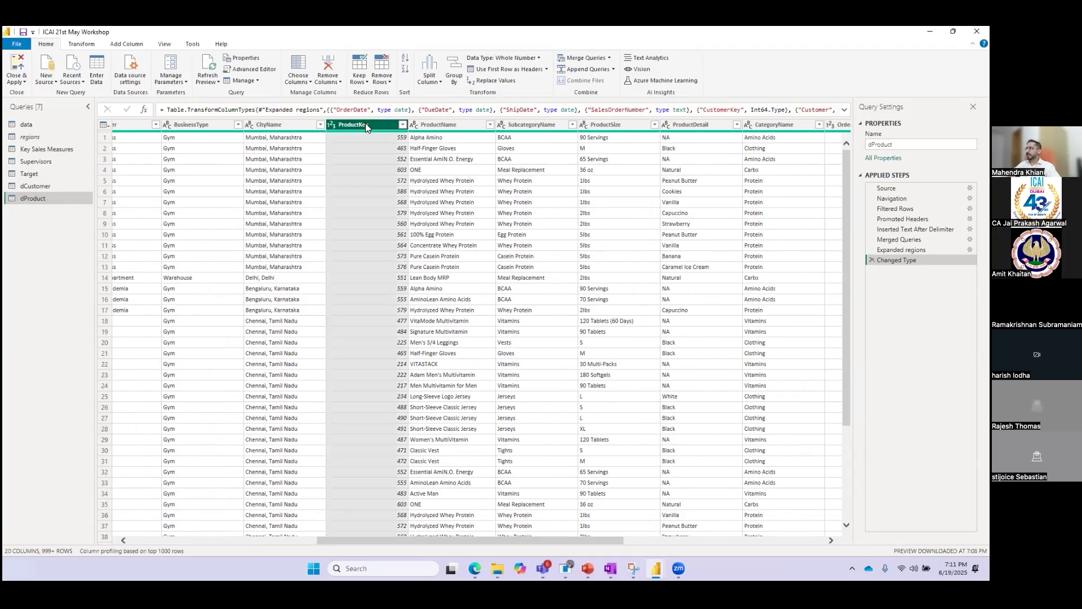
pyautogui.keyDown('ctrl'); pyautogui.click(426, 123); pyautogui.keyUp('ctrl')
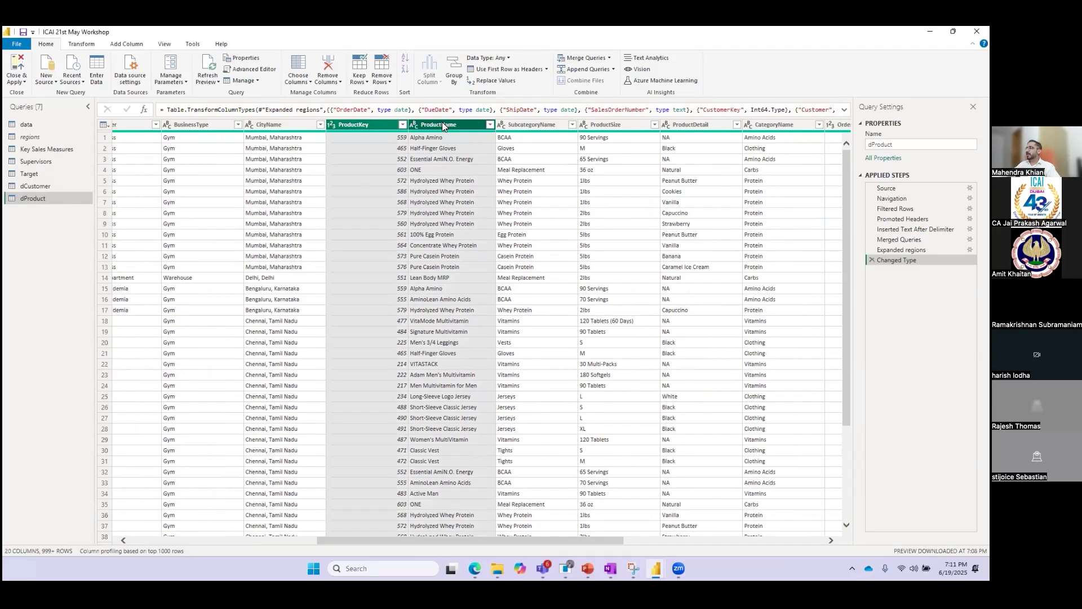
pyautogui.keyDown('ctrl'); pyautogui.click(537, 126); pyautogui.keyUp('ctrl')
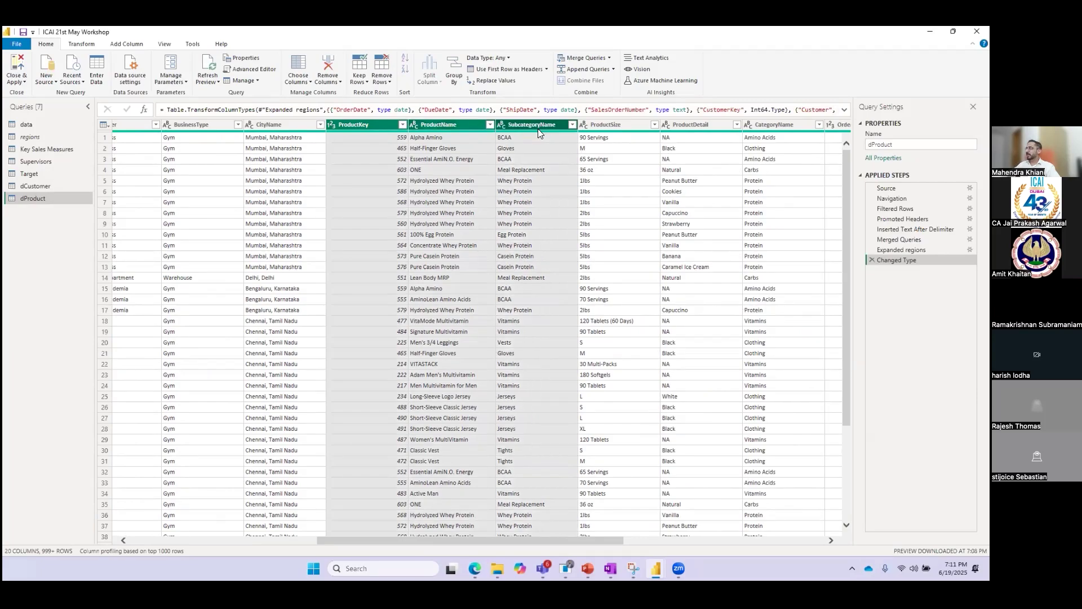
pyautogui.keyDown('ctrl'); pyautogui.click(592, 125); pyautogui.keyUp('ctrl')
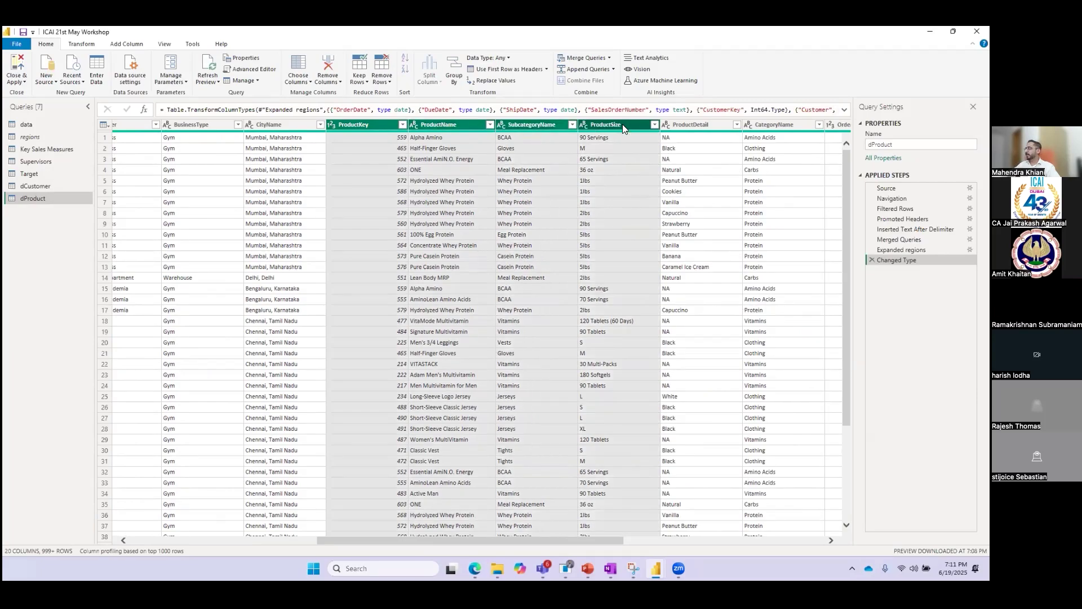
pyautogui.keyDown('ctrl'); pyautogui.click(685, 125); pyautogui.keyUp('ctrl')
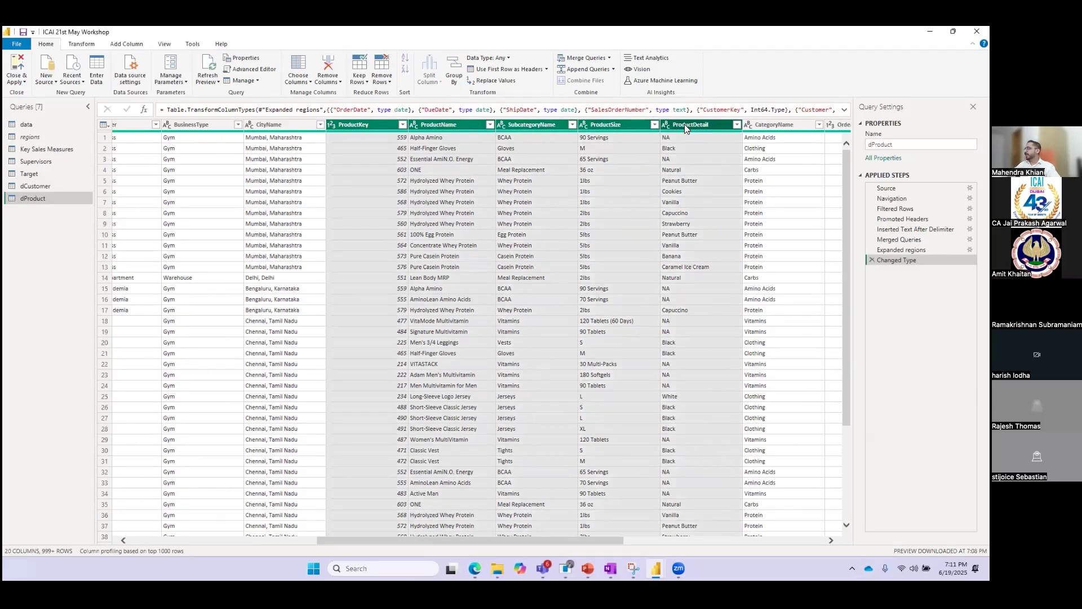
pyautogui.keyDown('ctrl'); pyautogui.click(759, 123); pyautogui.keyUp('ctrl')
pyautogui.moveTo(510, 538); pyautogui.dragTo(564, 539)
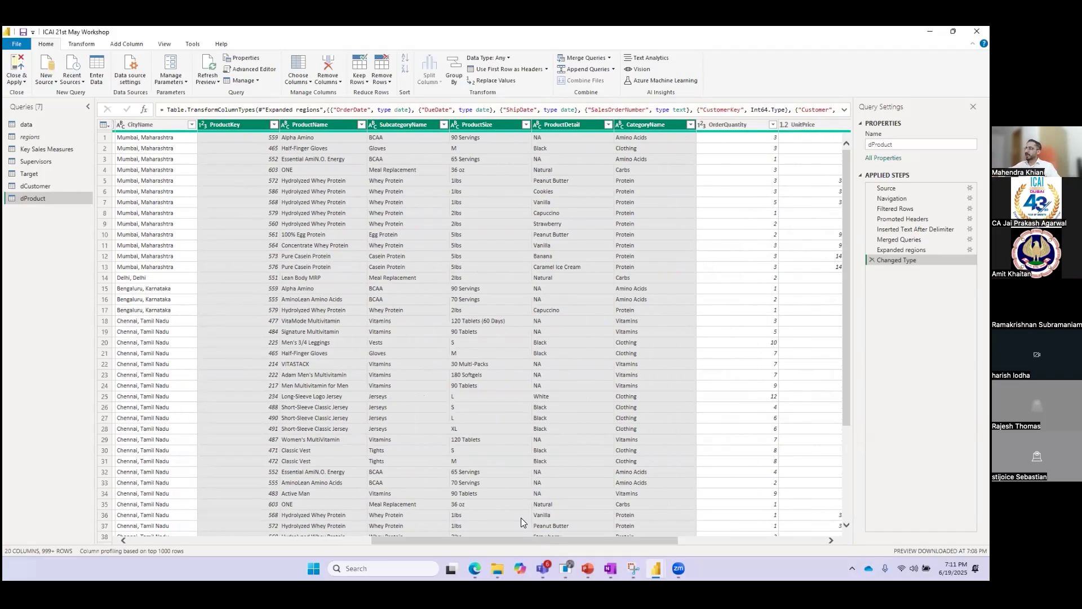
# Reselect ProductKey, ProductName, SubcategoryName, ProductSize, ProductDetail and CategoryName together, and open the options for a ProductKey value.
pyautogui.click(245, 121)
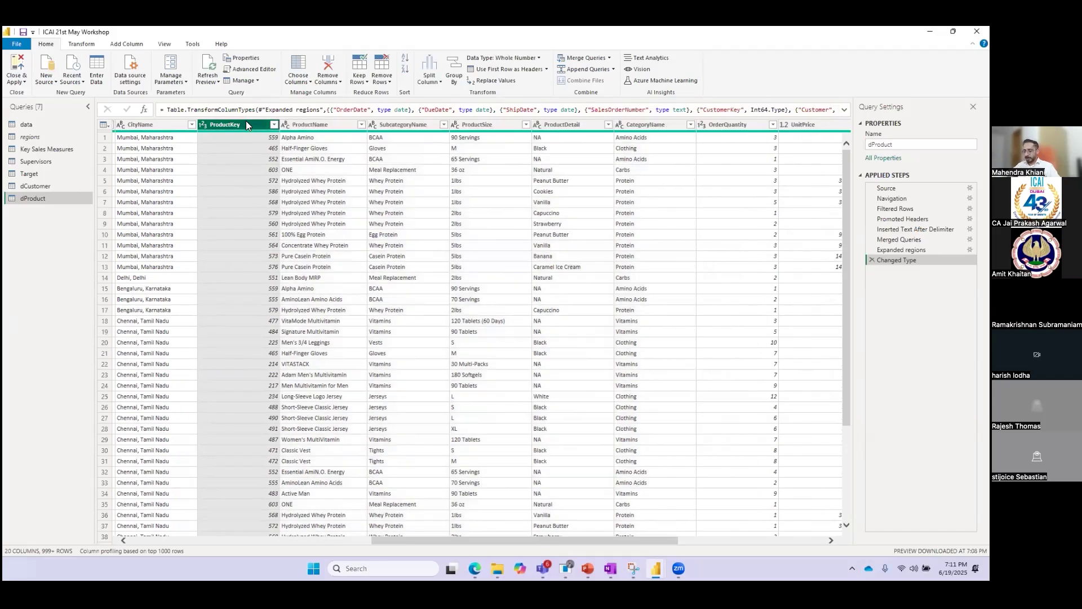
pyautogui.keyDown('ctrl'); pyautogui.click(291, 124); pyautogui.keyUp('ctrl')
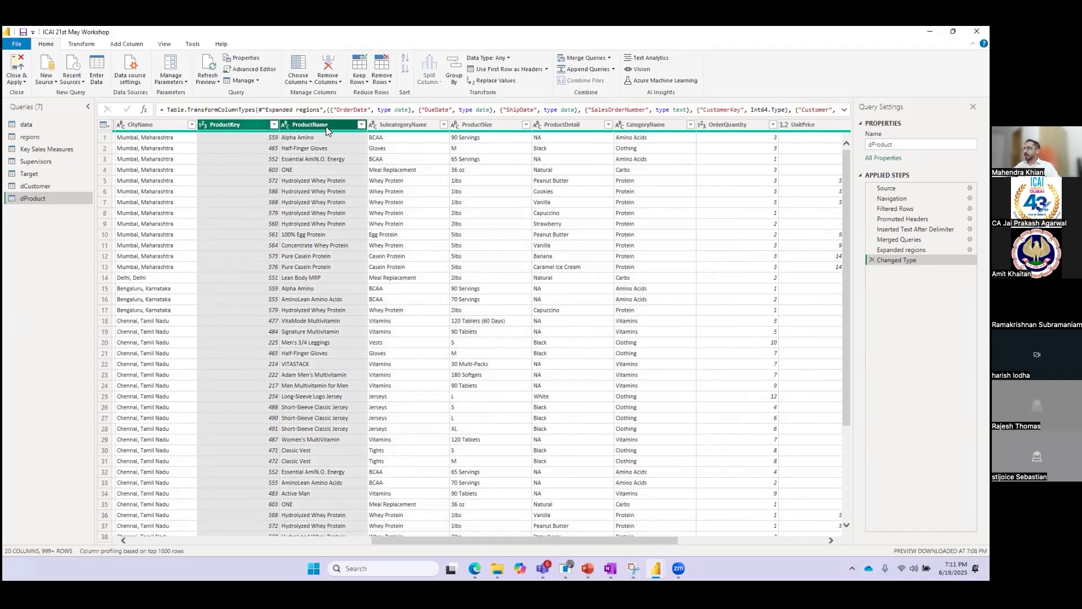
pyautogui.keyDown('ctrl'); pyautogui.click(395, 123); pyautogui.keyUp('ctrl')
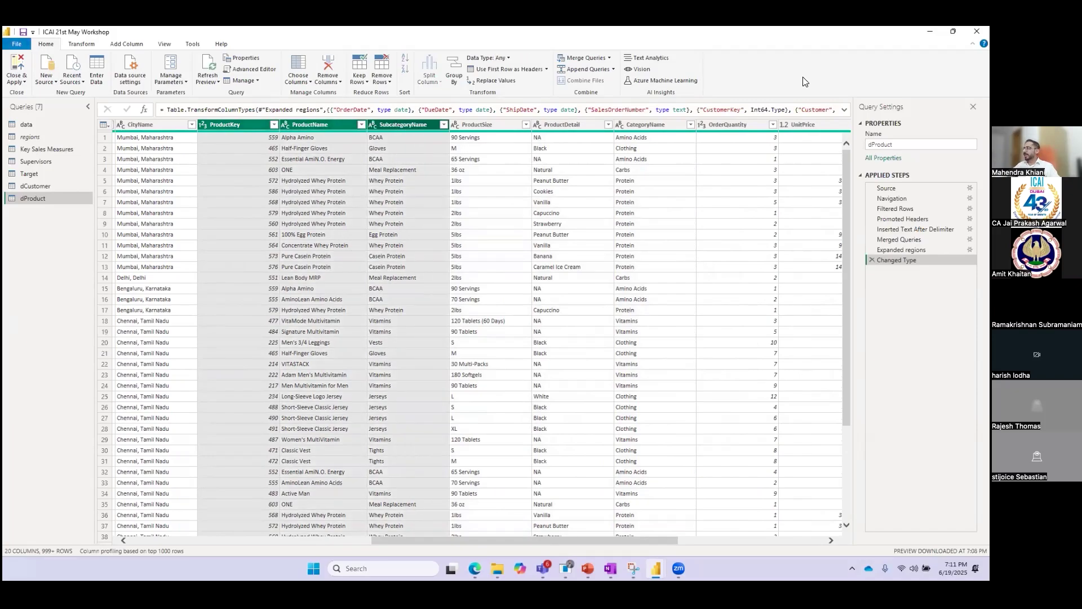
pyautogui.keyDown('ctrl'); pyautogui.click(496, 125); pyautogui.keyUp('ctrl')
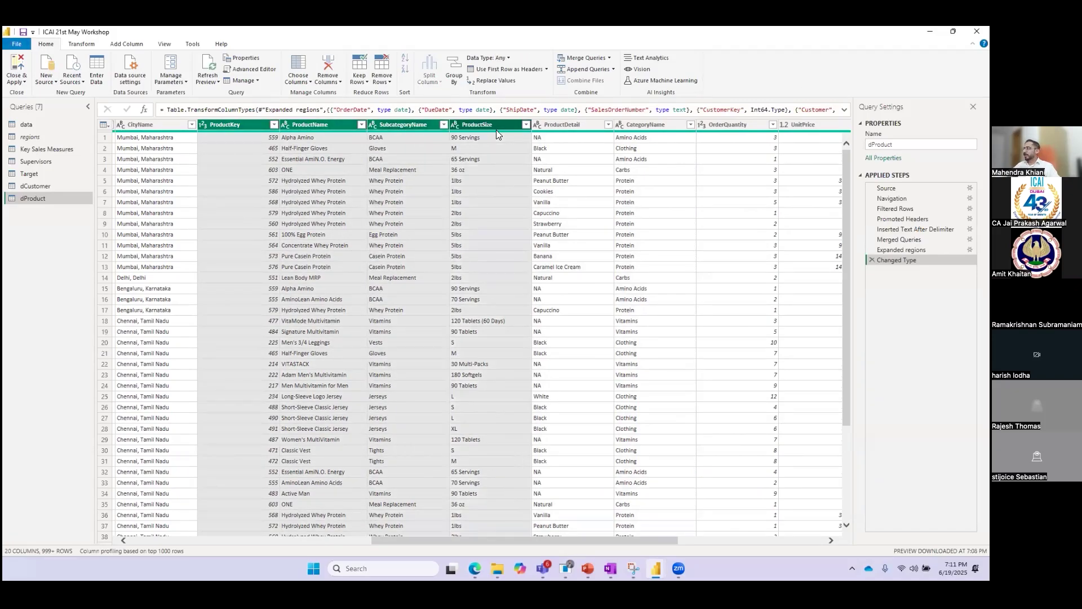
pyautogui.keyDown('ctrl'); pyautogui.click(566, 123); pyautogui.keyUp('ctrl')
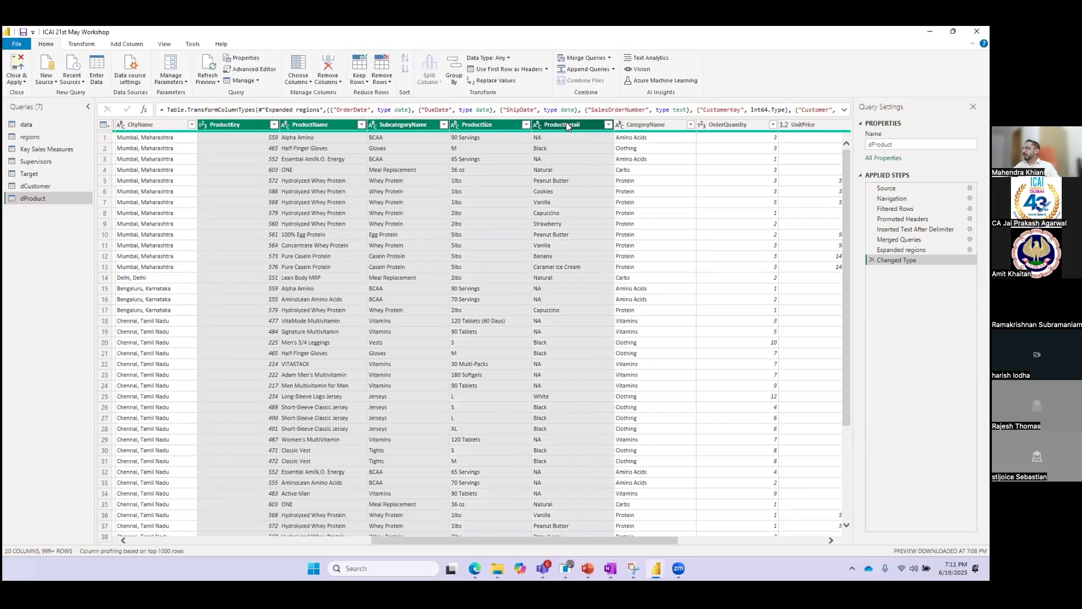
pyautogui.keyDown('ctrl'); pyautogui.click(637, 124); pyautogui.keyUp('ctrl')
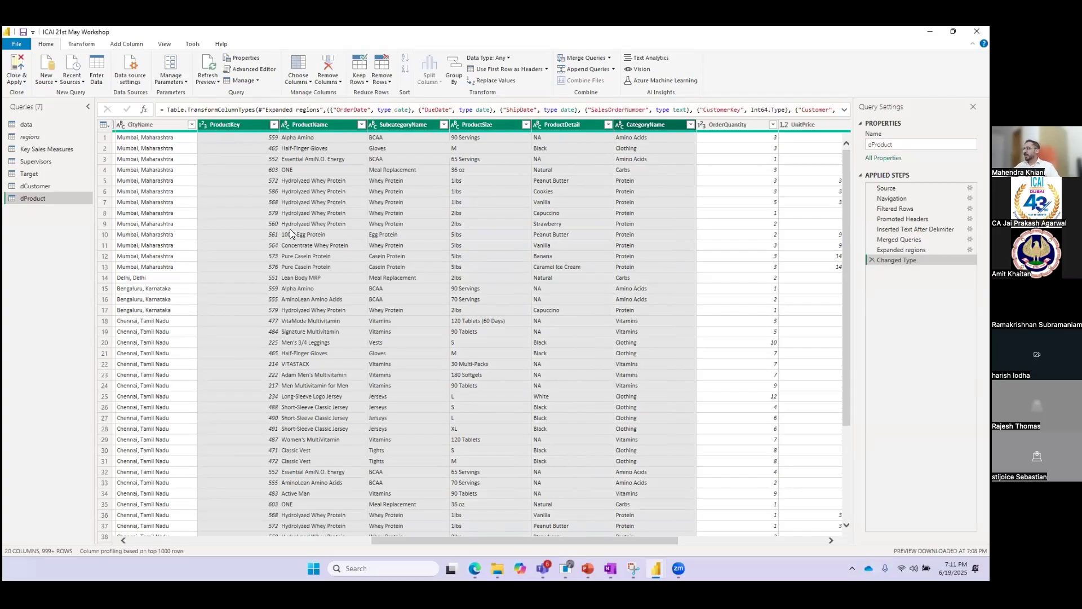
pyautogui.rightClick(252, 221)
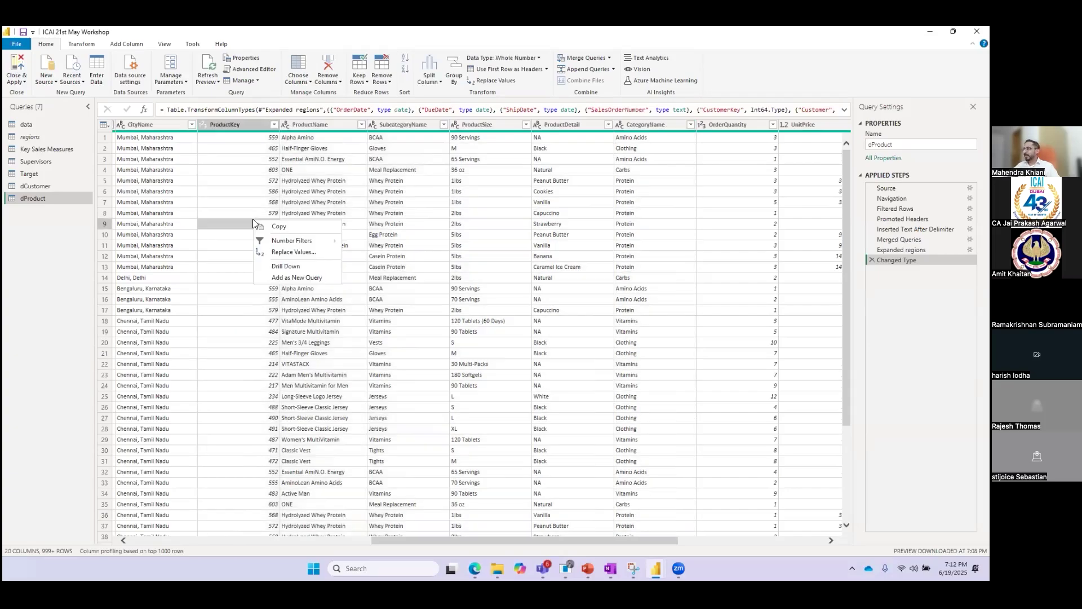
# Select the six columns ProductKey to CategoryName once more, review the commands available for them, and dismiss these without applying any.
pyautogui.click(248, 121)
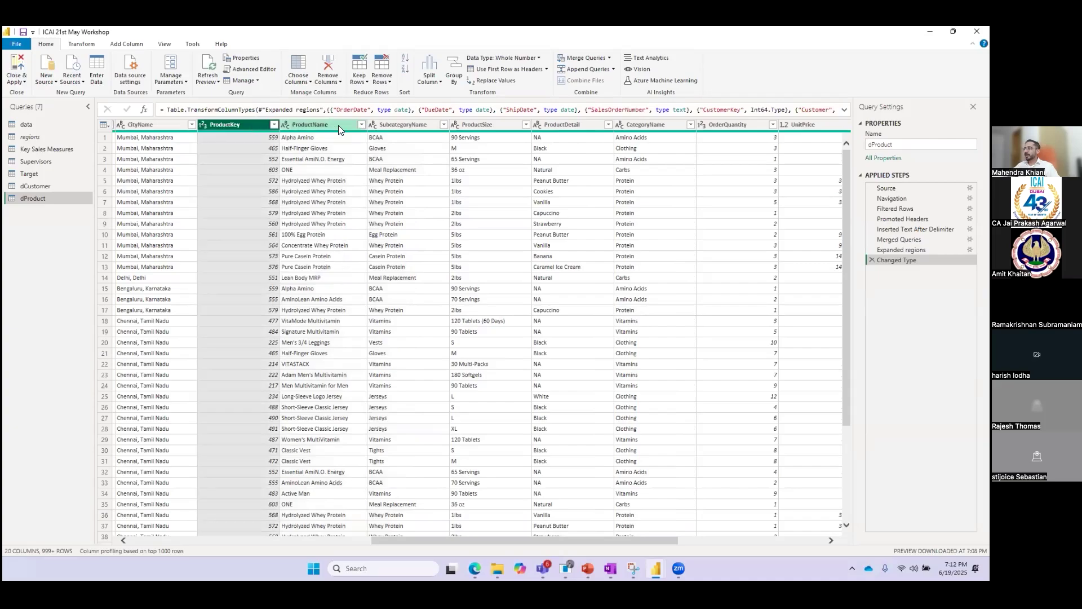
pyautogui.keyDown('ctrl'); pyautogui.click(339, 125); pyautogui.keyUp('ctrl')
pyautogui.keyDown('ctrl'); pyautogui.click(426, 120); pyautogui.keyUp('ctrl')
pyautogui.keyDown('ctrl'); pyautogui.click(512, 124); pyautogui.keyUp('ctrl')
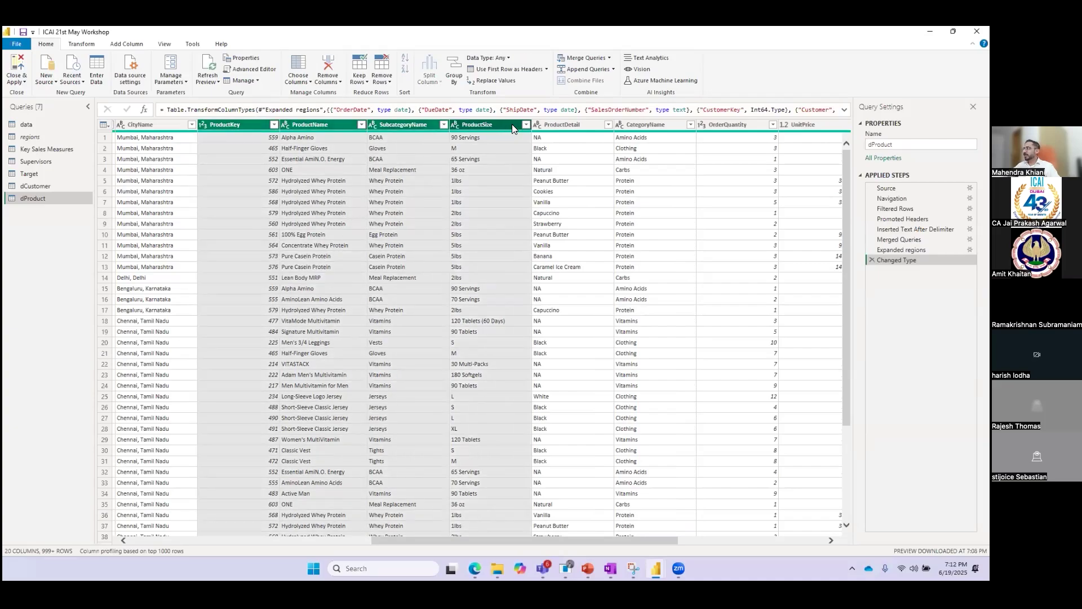
pyautogui.keyDown('ctrl'); pyautogui.click(550, 123); pyautogui.keyUp('ctrl')
pyautogui.keyDown('ctrl'); pyautogui.click(634, 123); pyautogui.keyUp('ctrl')
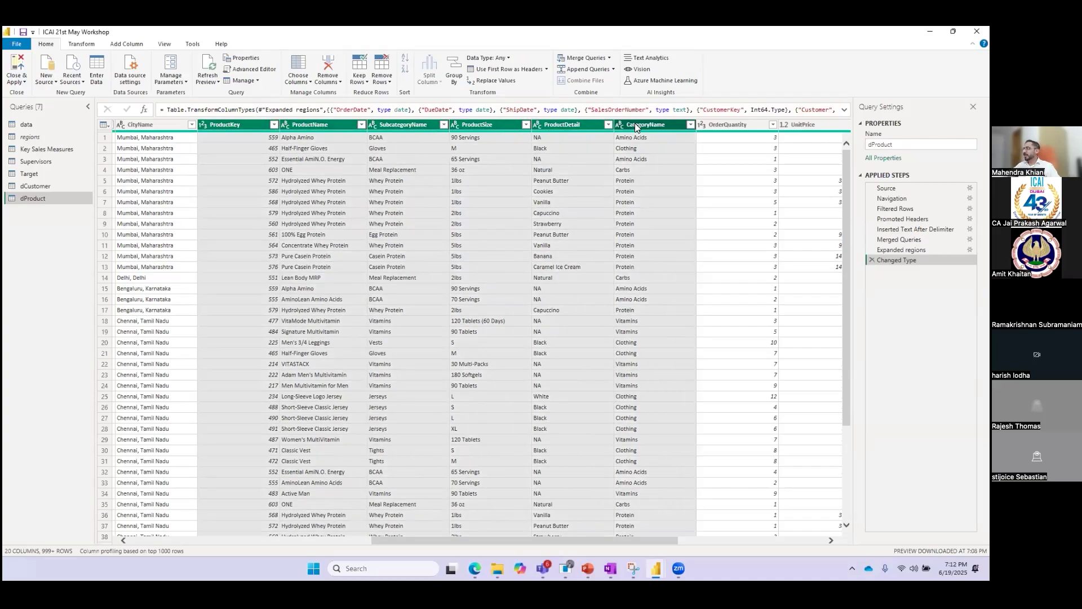
pyautogui.rightClick(323, 127)
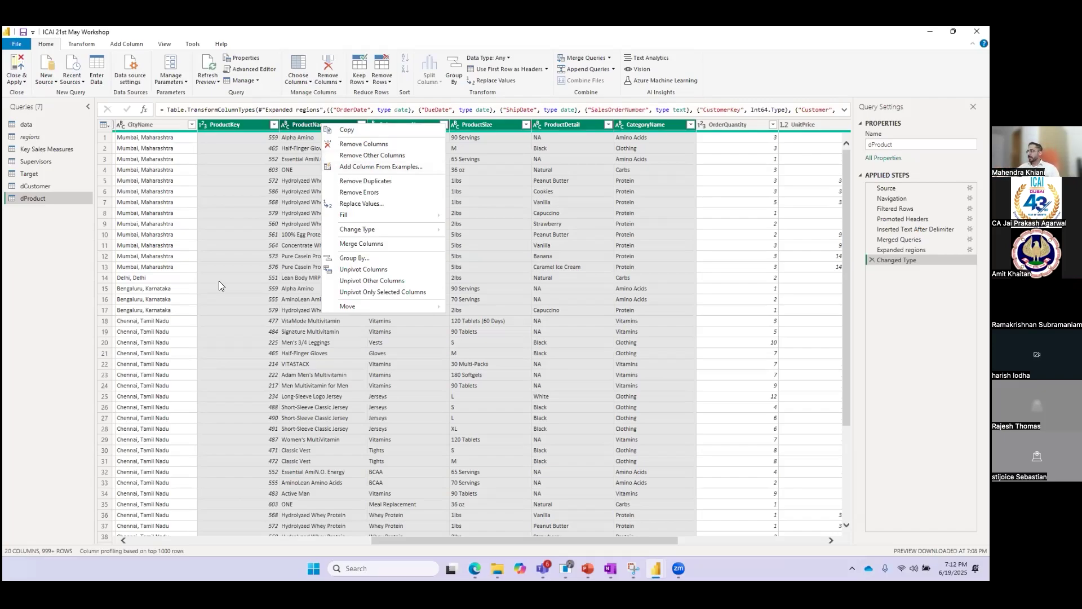
pyautogui.click(237, 228)
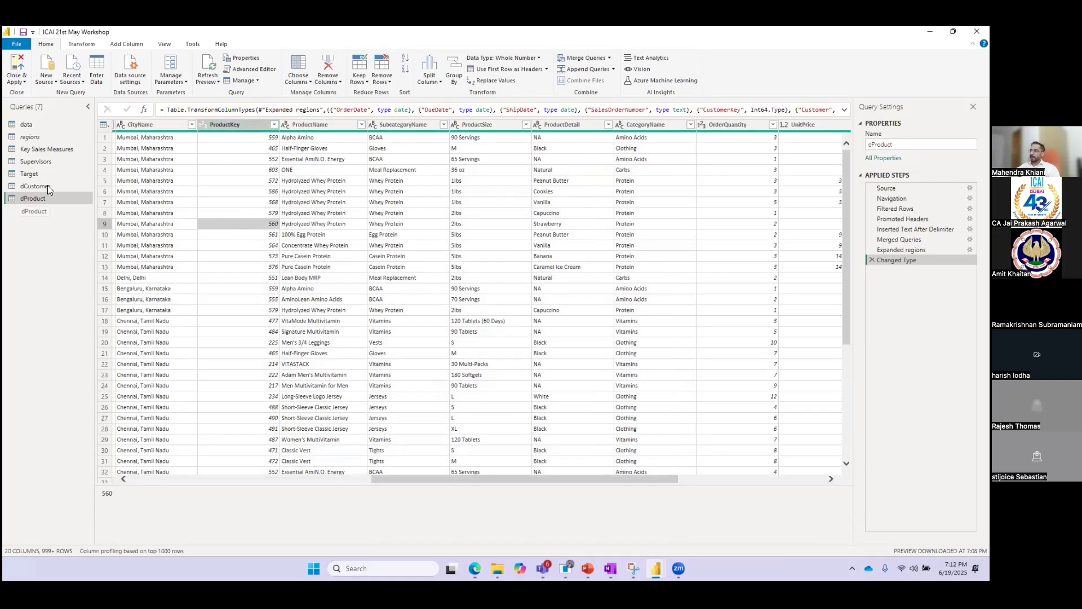
# Mark ProductKey, ProductName, SubcategoryName, ProductSize, ProductDetail and CategoryName as one combined selection in dProduct.
pyautogui.click(252, 125)
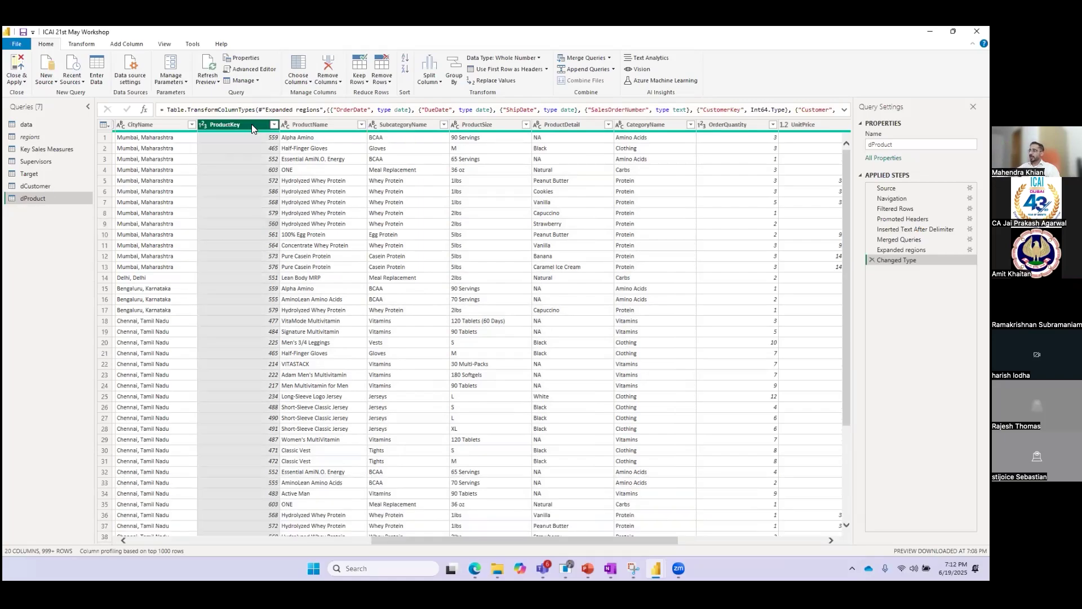
pyautogui.keyDown('ctrl'); pyautogui.click(311, 120); pyautogui.keyUp('ctrl')
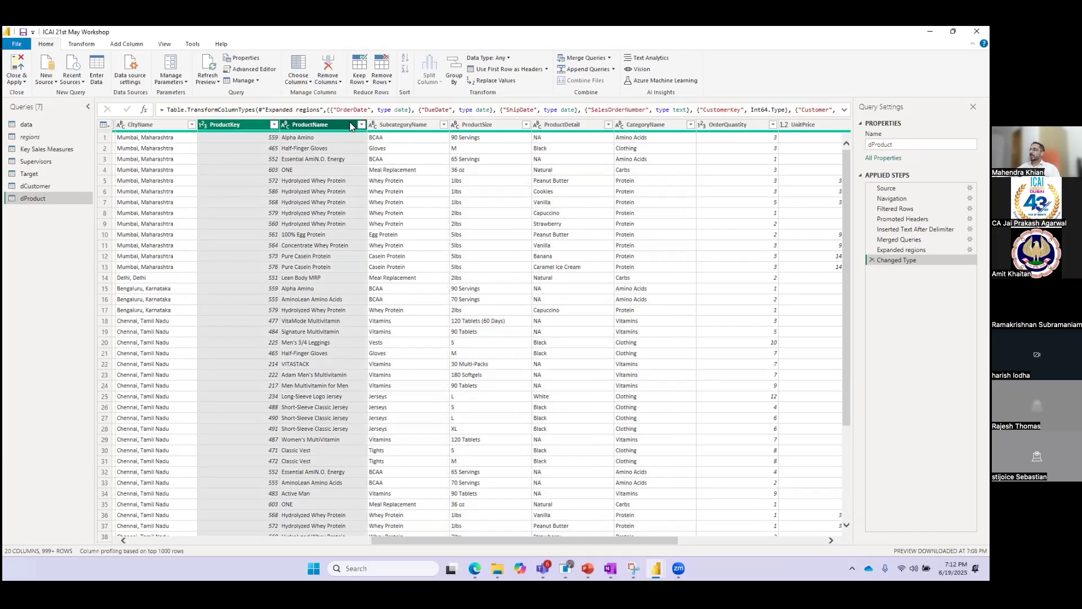
pyautogui.keyDown('ctrl'); pyautogui.click(389, 120); pyautogui.keyUp('ctrl')
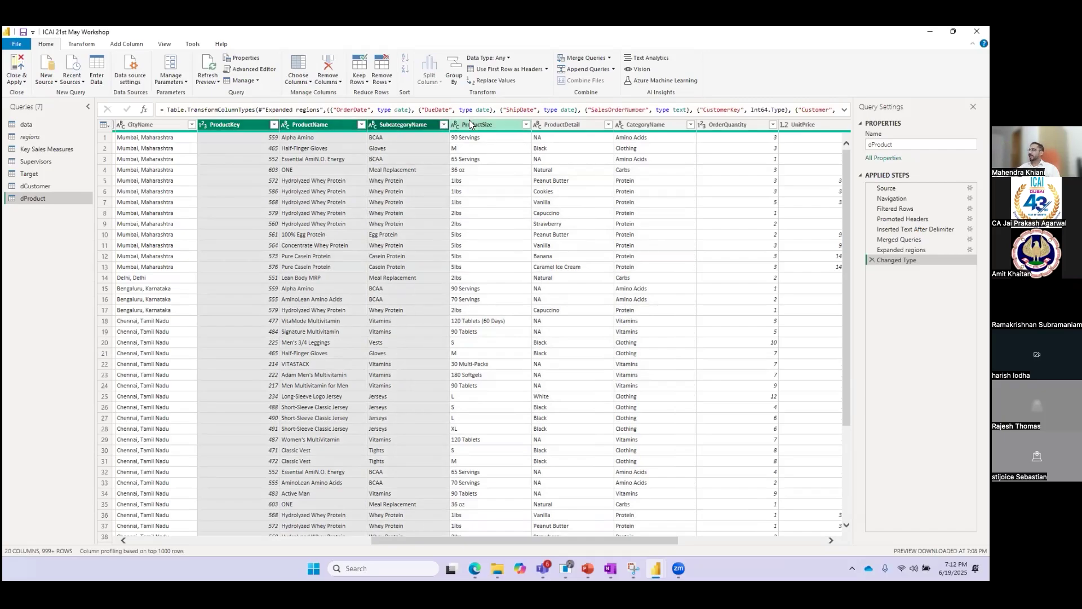
pyautogui.keyDown('ctrl'); pyautogui.click(468, 121); pyautogui.keyUp('ctrl')
pyautogui.keyDown('ctrl'); pyautogui.click(561, 123); pyautogui.keyUp('ctrl')
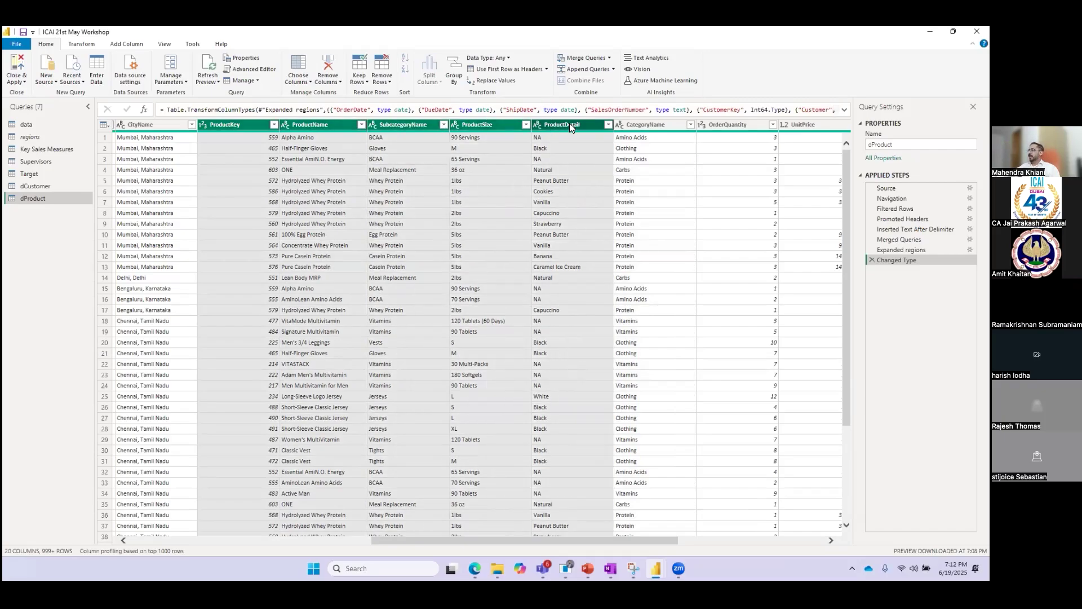
pyautogui.keyDown('ctrl'); pyautogui.click(624, 121); pyautogui.keyUp('ctrl')
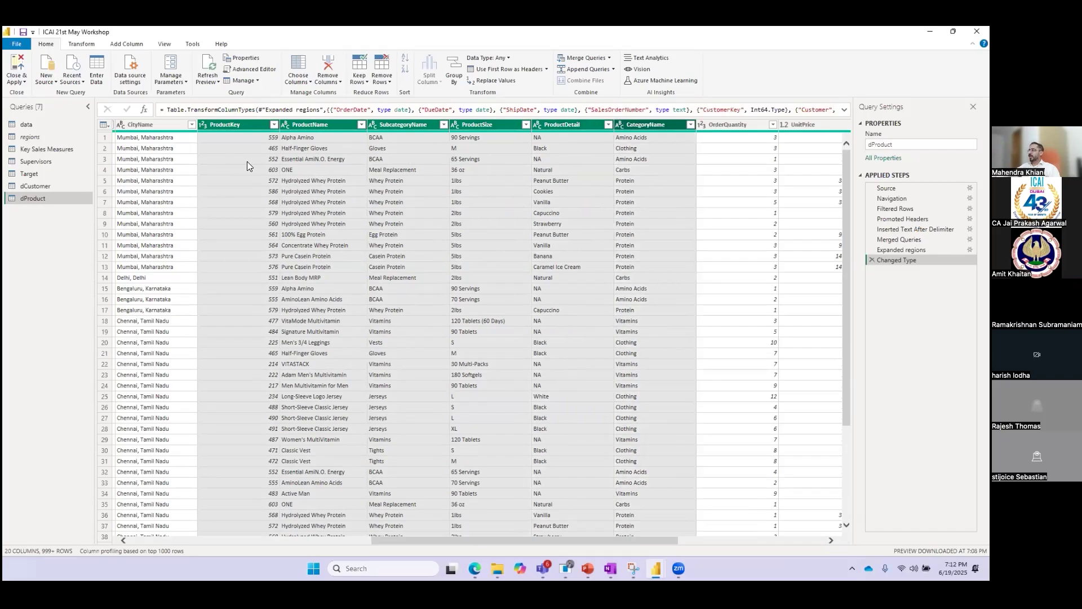
# Keep only ProductKey, ProductName, SubcategoryName, ProductSize, ProductDetail and CategoryName in dProduct by removing all other columns.
pyautogui.click(254, 125)
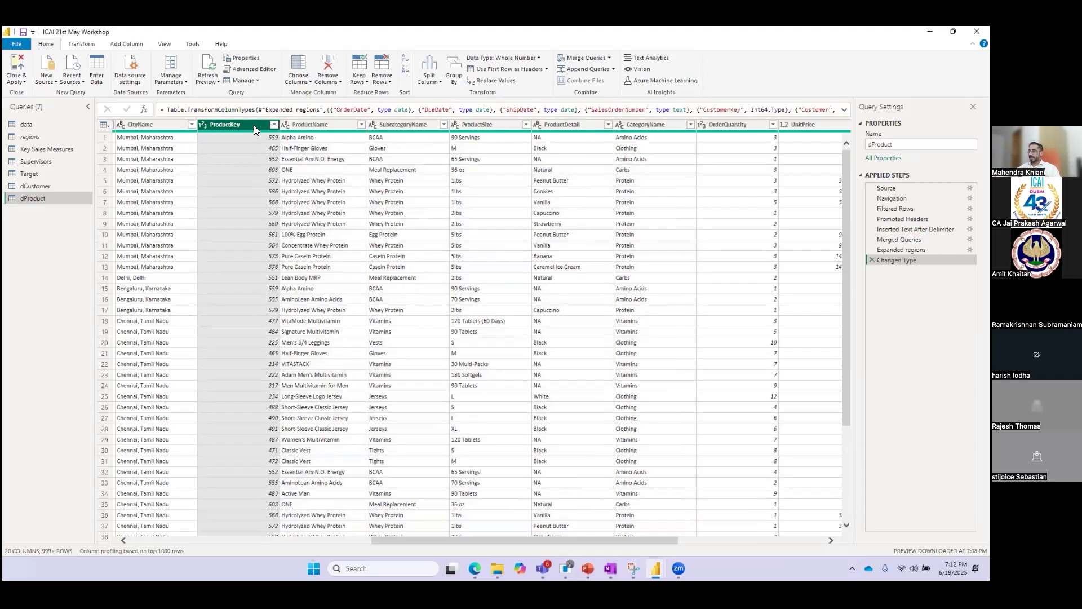
pyautogui.keyDown('ctrl'); pyautogui.click(309, 125); pyautogui.keyUp('ctrl')
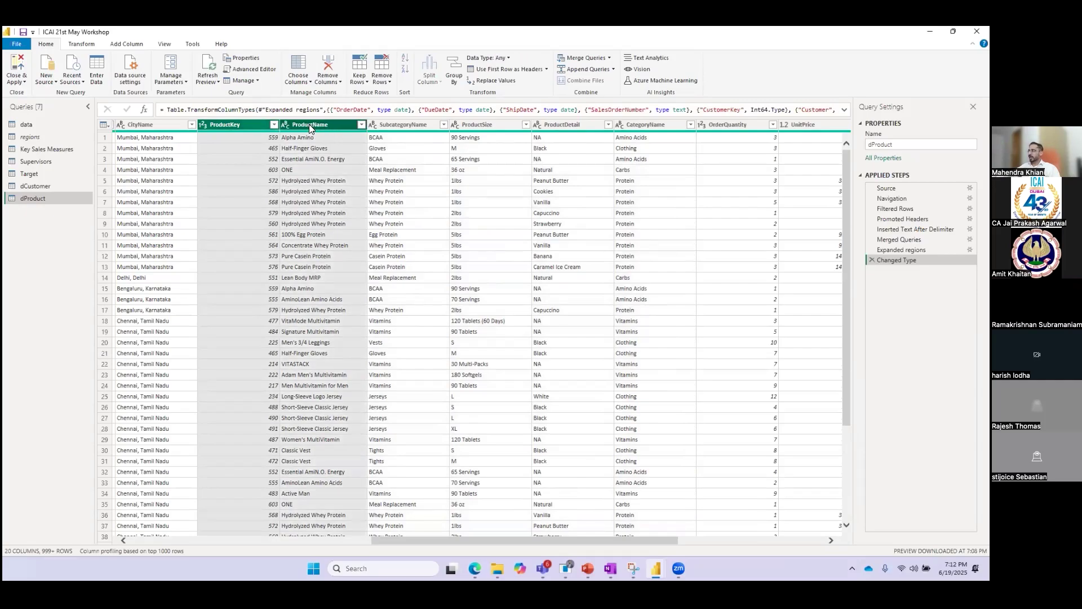
pyautogui.keyDown('ctrl'); pyautogui.click(380, 123); pyautogui.keyUp('ctrl')
pyautogui.keyDown('ctrl'); pyautogui.click(505, 123); pyautogui.keyUp('ctrl')
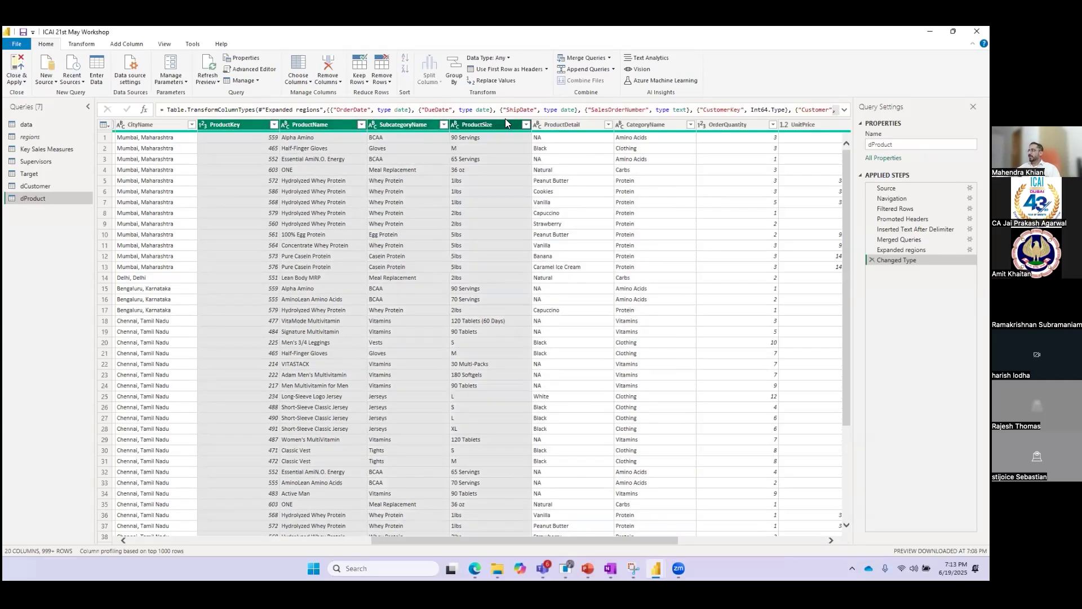
pyautogui.keyDown('ctrl'); pyautogui.click(575, 120); pyautogui.keyUp('ctrl')
pyautogui.keyDown('ctrl'); pyautogui.click(627, 126); pyautogui.keyUp('ctrl')
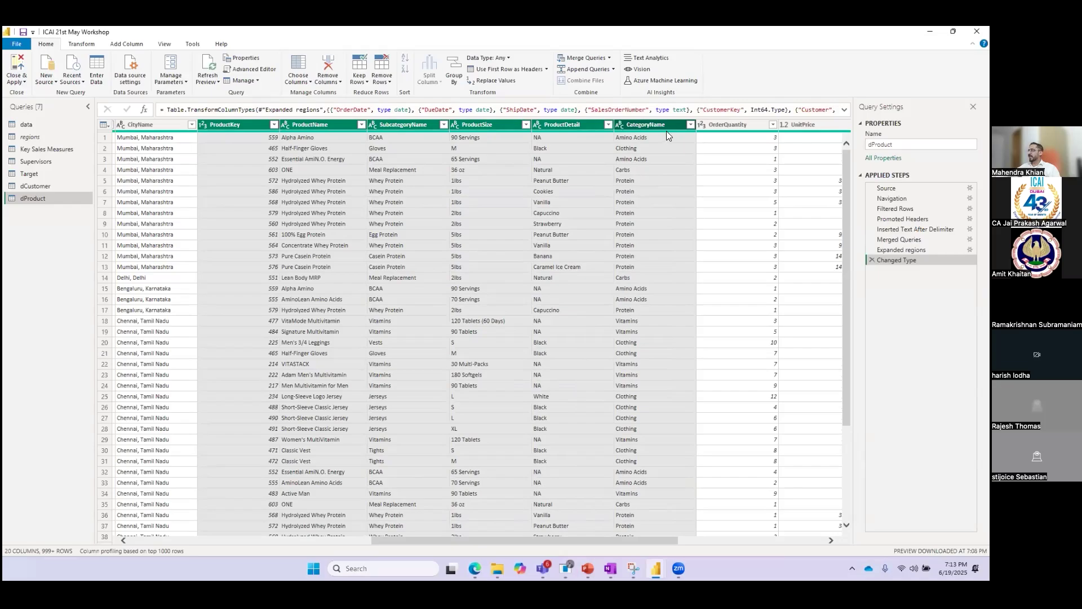
pyautogui.rightClick(307, 127)
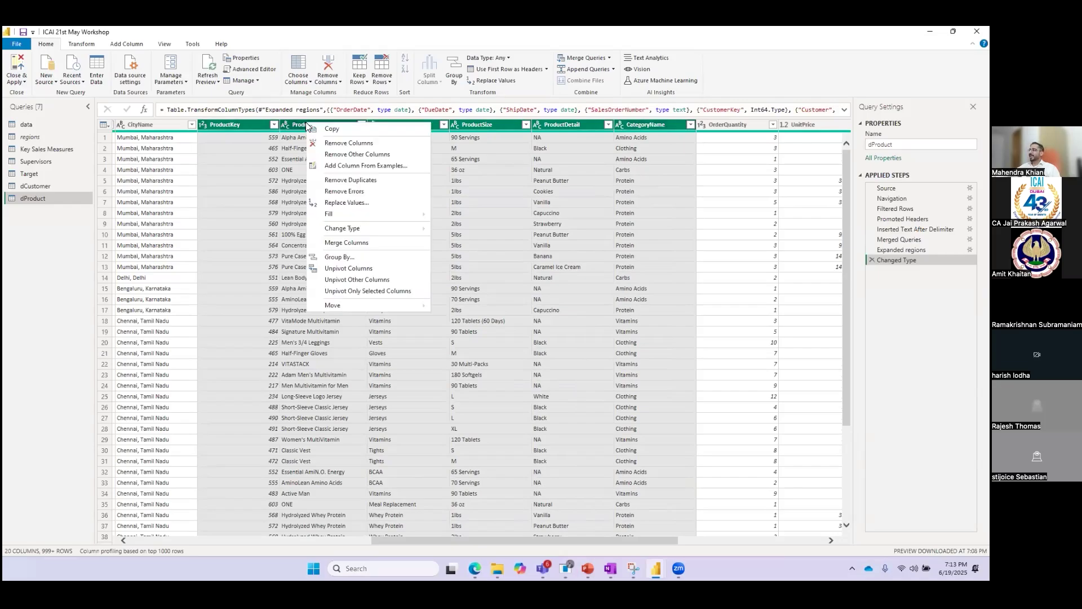
pyautogui.click(356, 156)
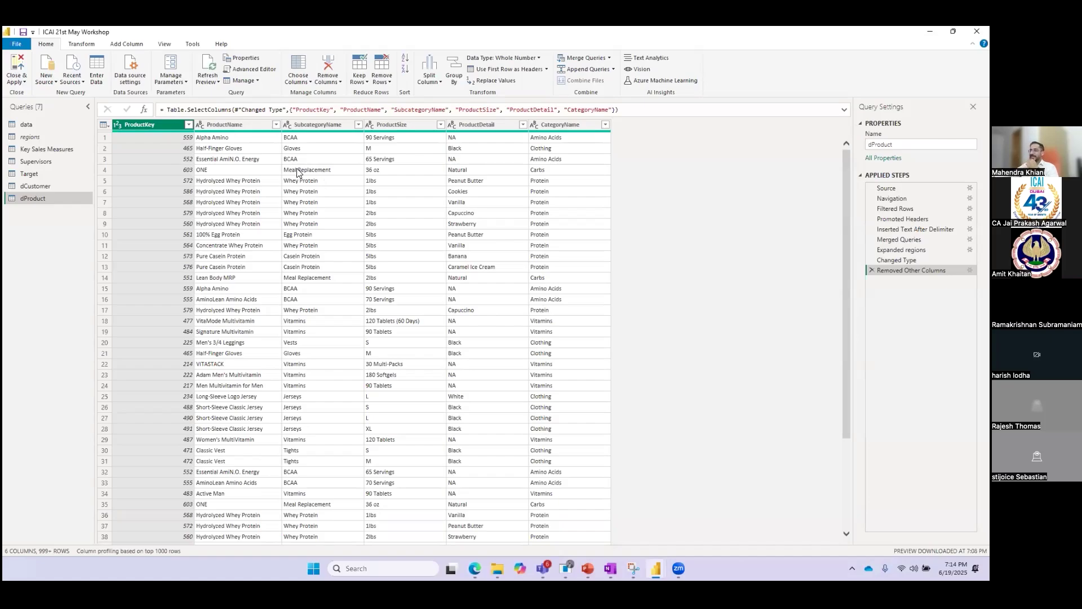
# Remove the rows with duplicate ProductKey values from dProduct and look through the remaining product rows.
pyautogui.rightClick(163, 129)
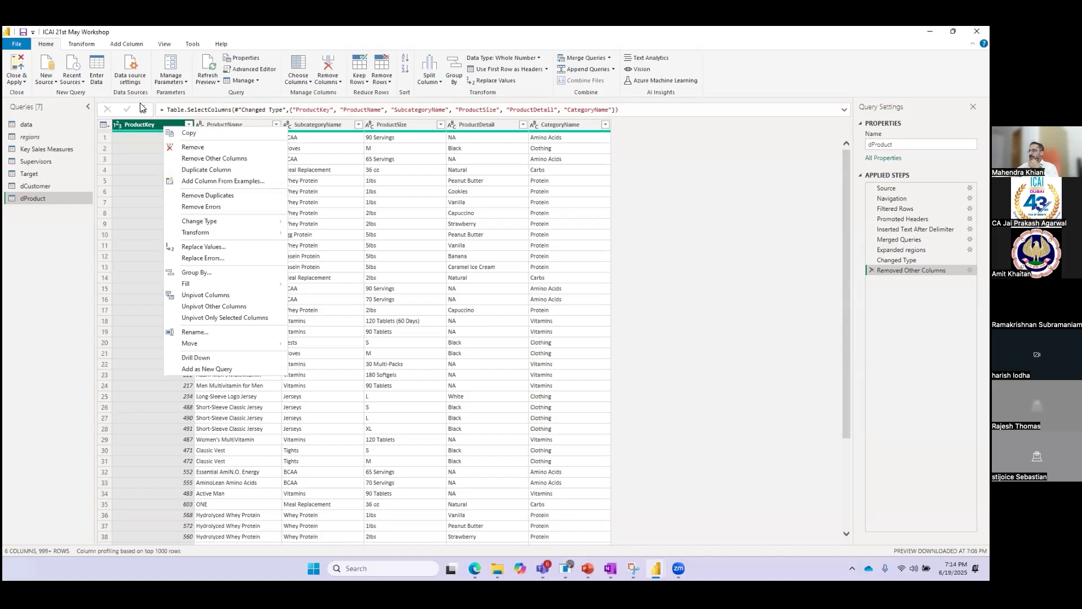
pyautogui.click(127, 125)
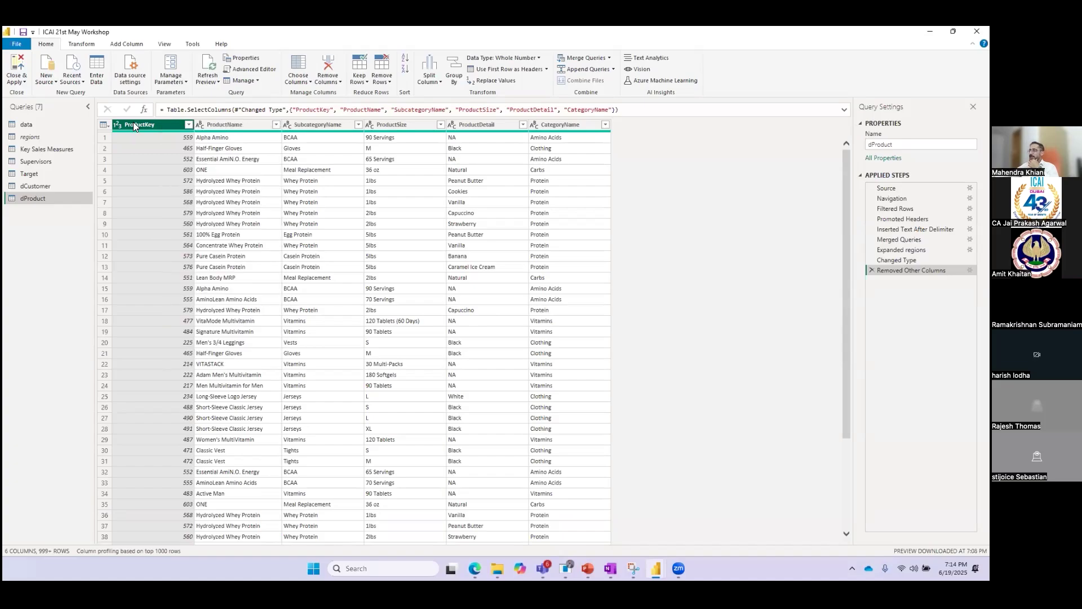
pyautogui.rightClick(134, 127)
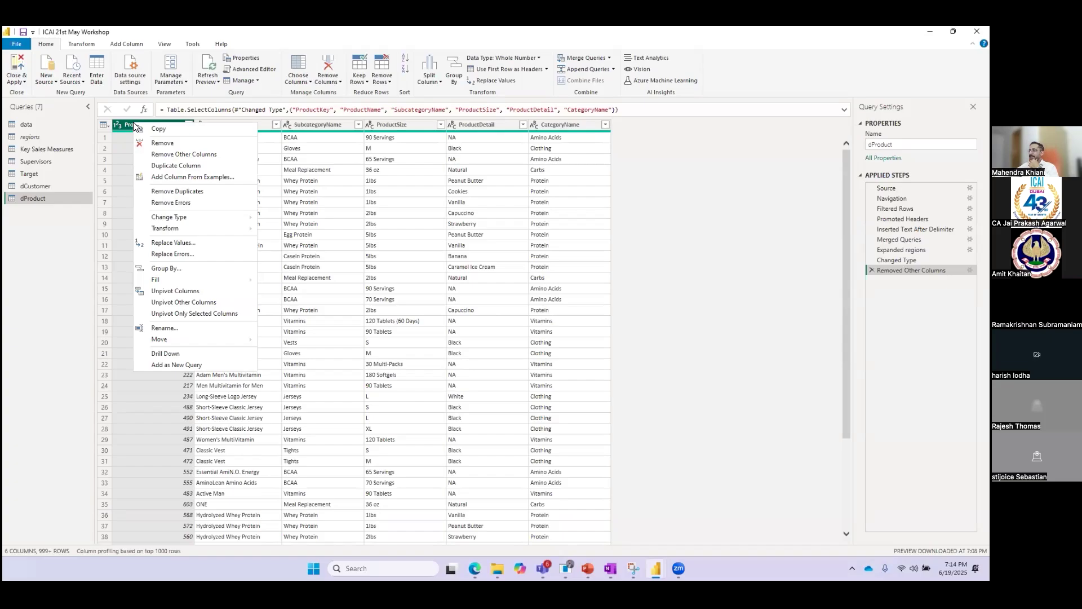
pyautogui.click(177, 191)
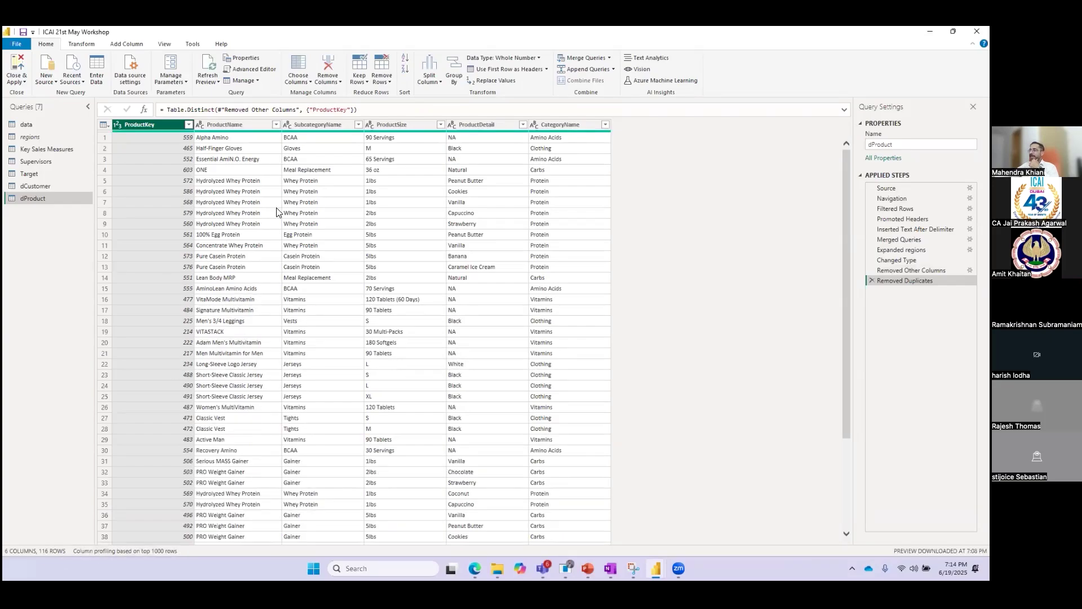
pyautogui.scroll(-20, 267, 211)
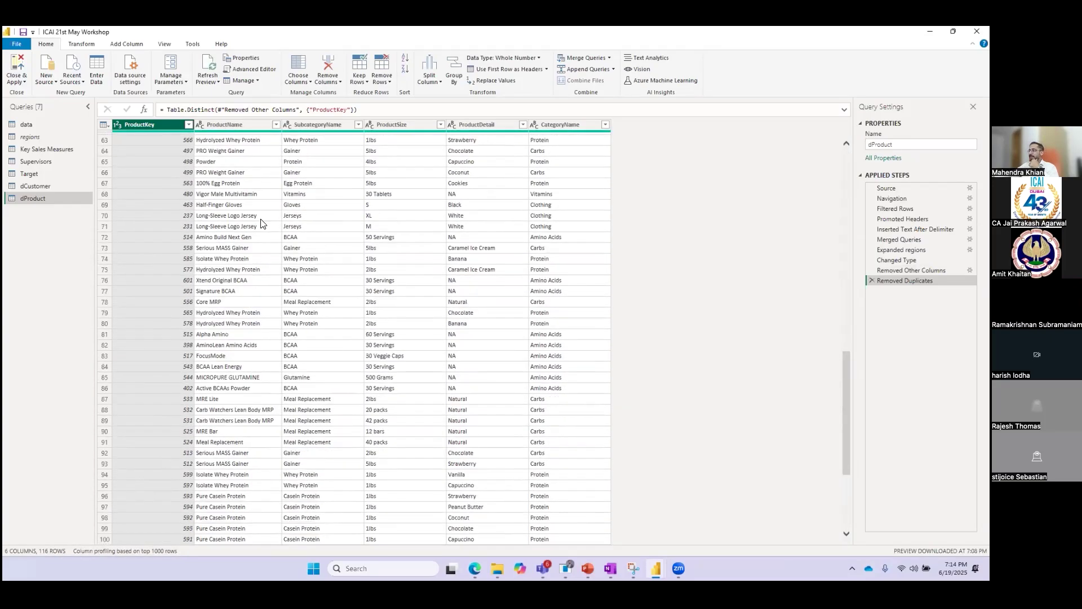
pyautogui.scroll(-4, 261, 223)
pyautogui.scroll(20, 261, 223)
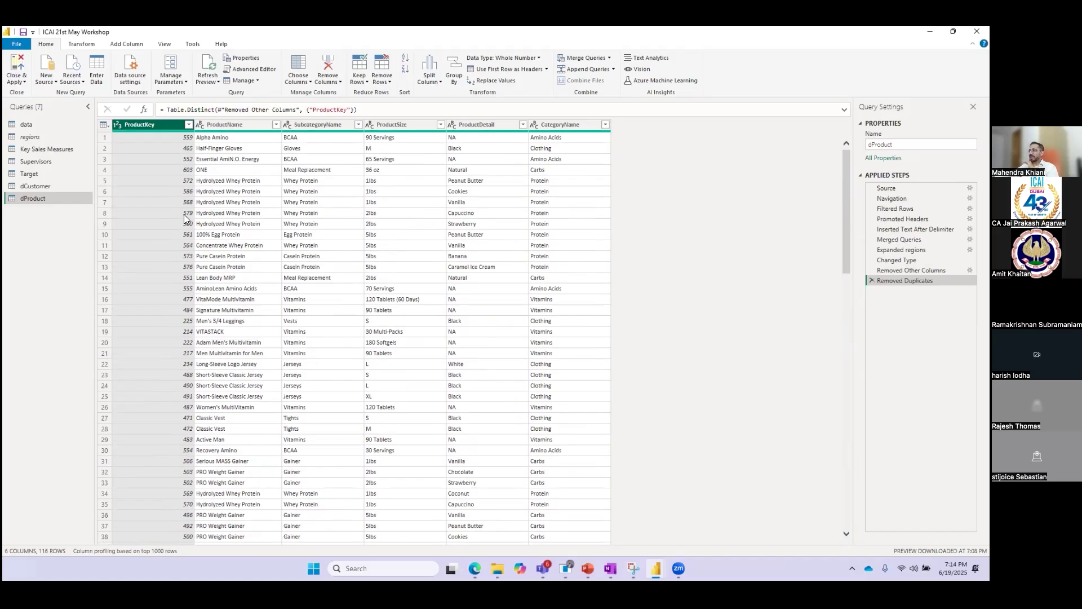
pyautogui.scroll(-16, 191, 224)
pyautogui.scroll(16, 191, 225)
# Try removing the selected CustomerKey, Customer, BusinessType, CityName, State Name and Region columns from the dCustomer query.
pyautogui.click(31, 189)
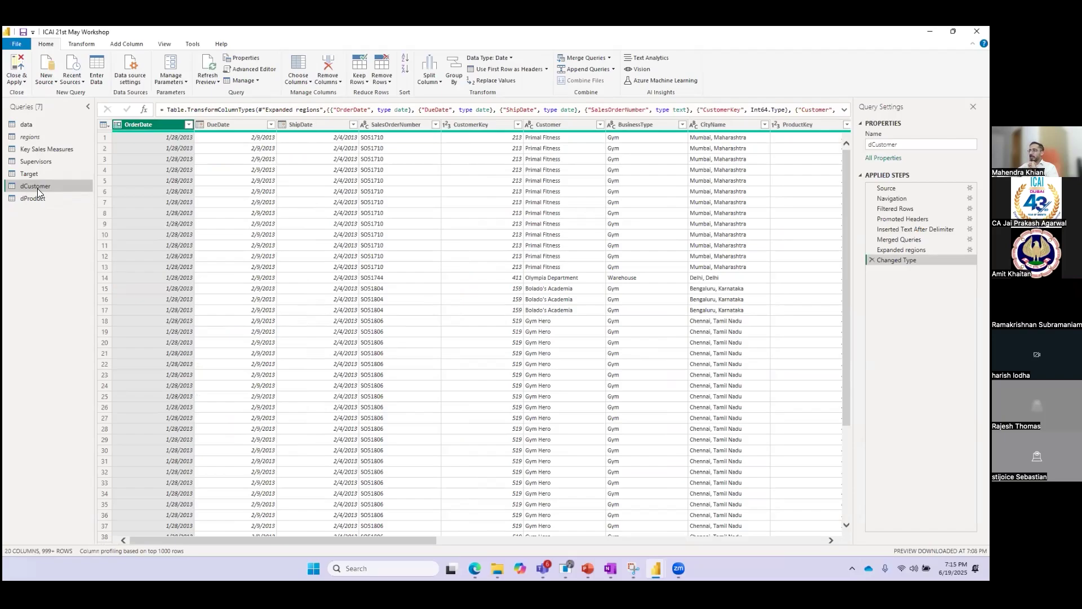
pyautogui.moveTo(288, 542); pyautogui.dragTo(372, 551)
pyautogui.hscroll(3, 395, 557)
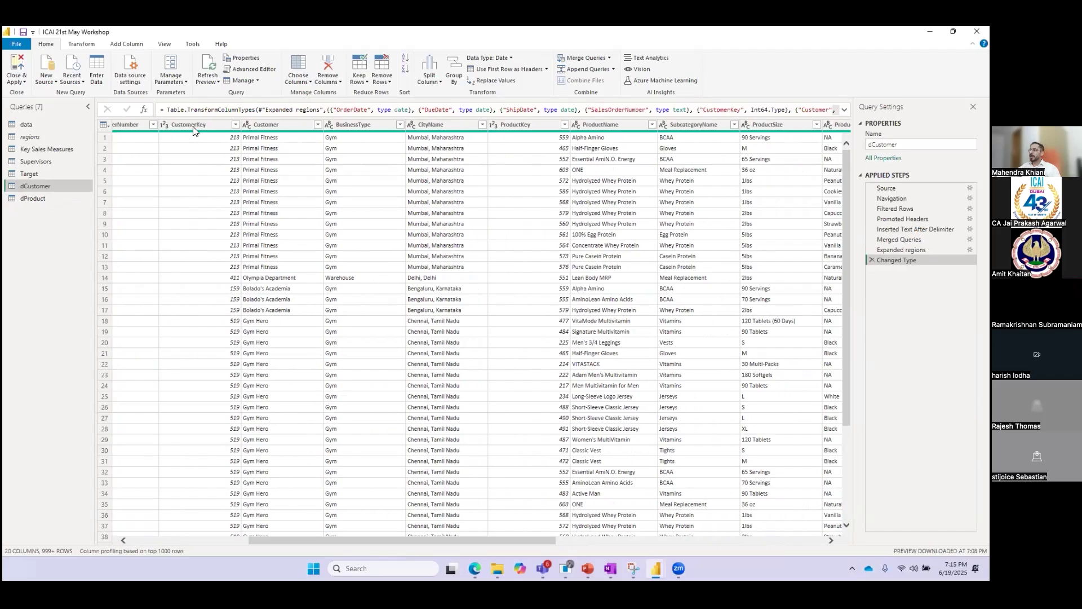
pyautogui.click(225, 125)
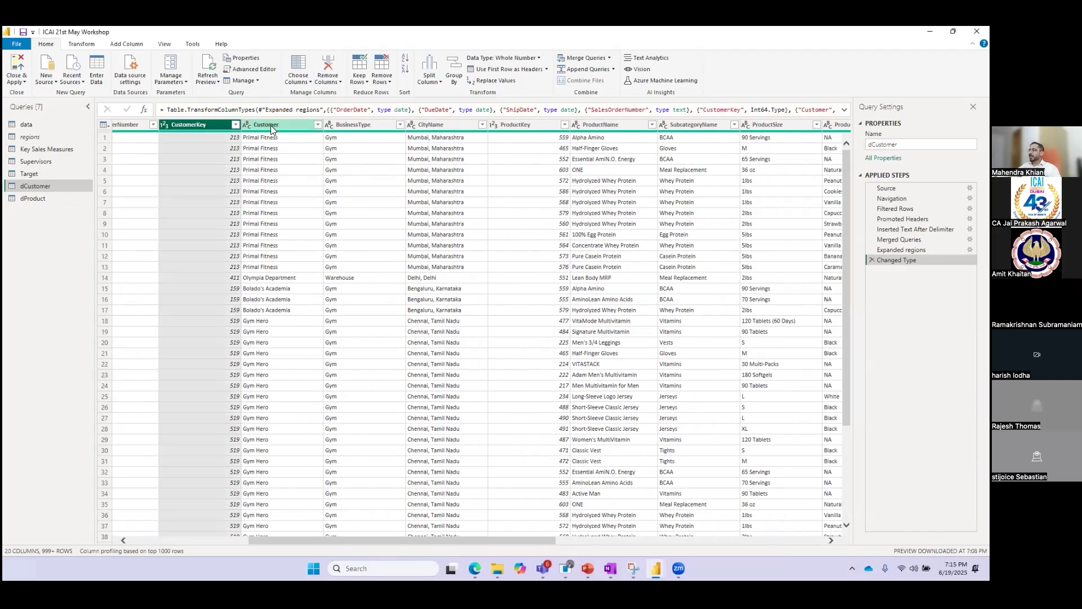
pyautogui.keyDown('ctrl'); pyautogui.click(270, 125); pyautogui.keyUp('ctrl')
pyautogui.keyDown('ctrl'); pyautogui.click(386, 124); pyautogui.keyUp('ctrl')
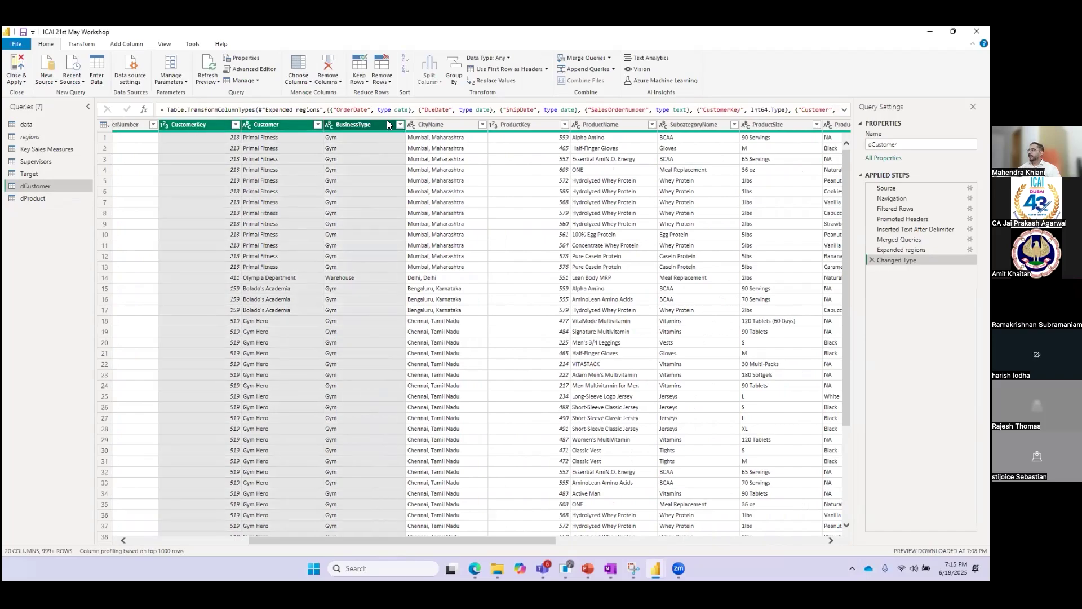
pyautogui.keyDown('ctrl'); pyautogui.click(435, 122); pyautogui.keyUp('ctrl')
pyautogui.moveTo(402, 541); pyautogui.dragTo(795, 539)
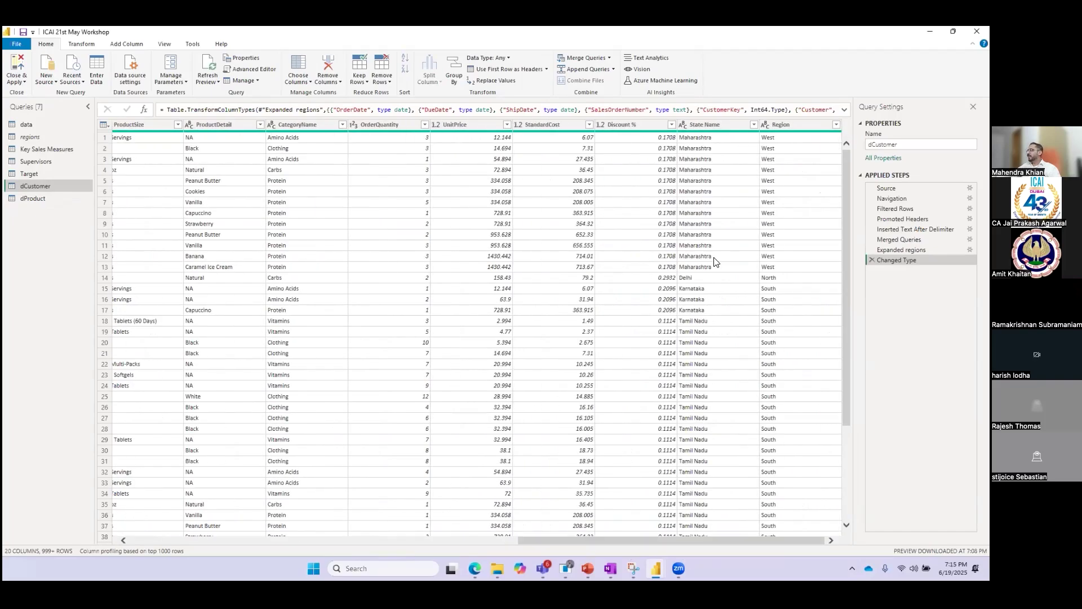
pyautogui.keyDown('ctrl'); pyautogui.click(708, 126); pyautogui.keyUp('ctrl')
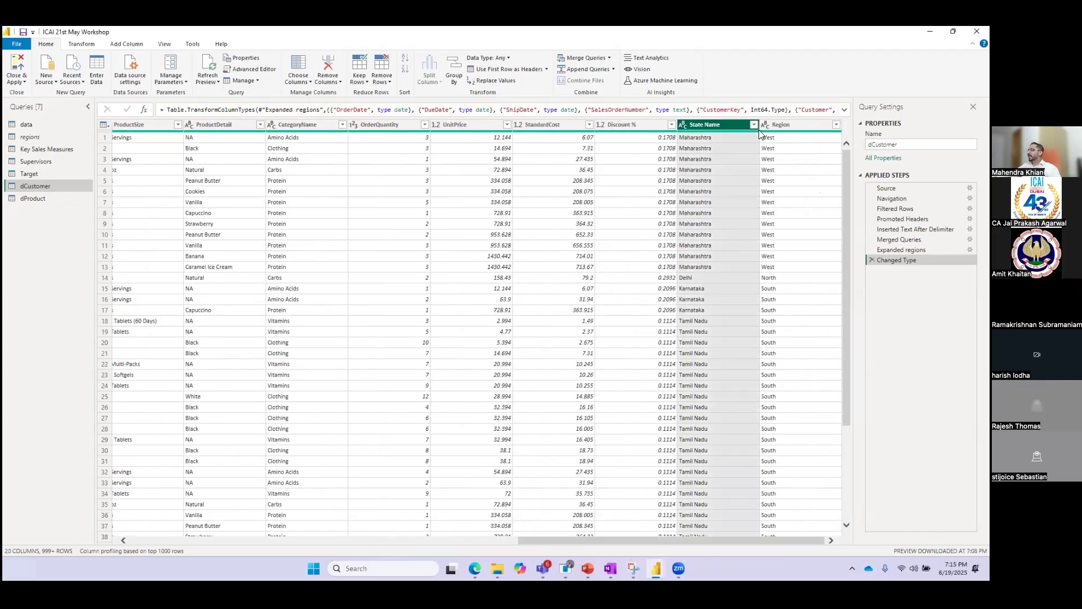
pyautogui.keyDown('ctrl'); pyautogui.click(775, 126); pyautogui.keyUp('ctrl')
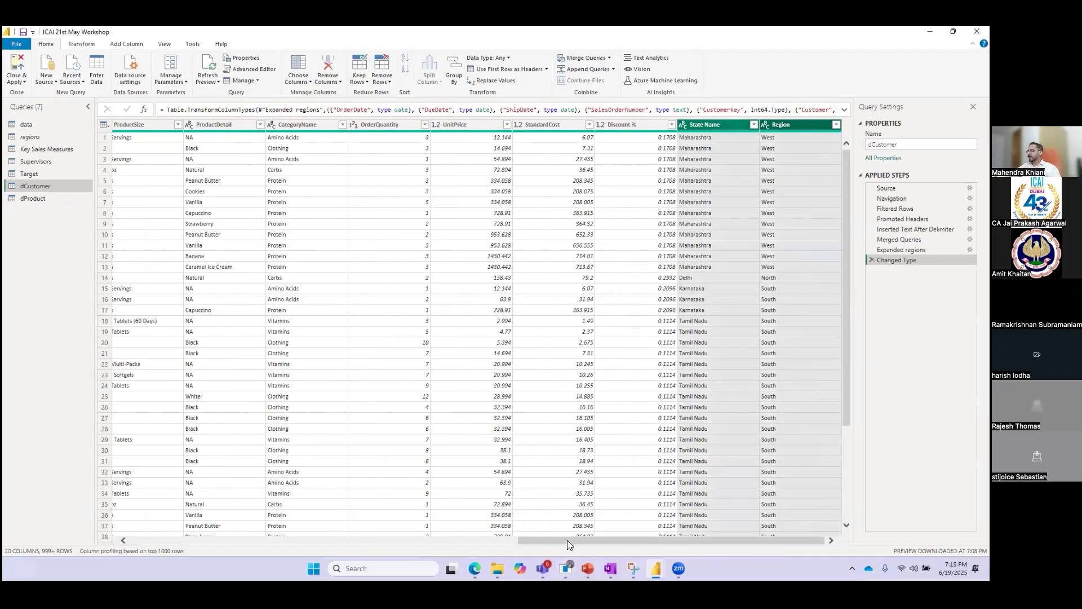
pyautogui.moveTo(568, 541); pyautogui.dragTo(242, 547)
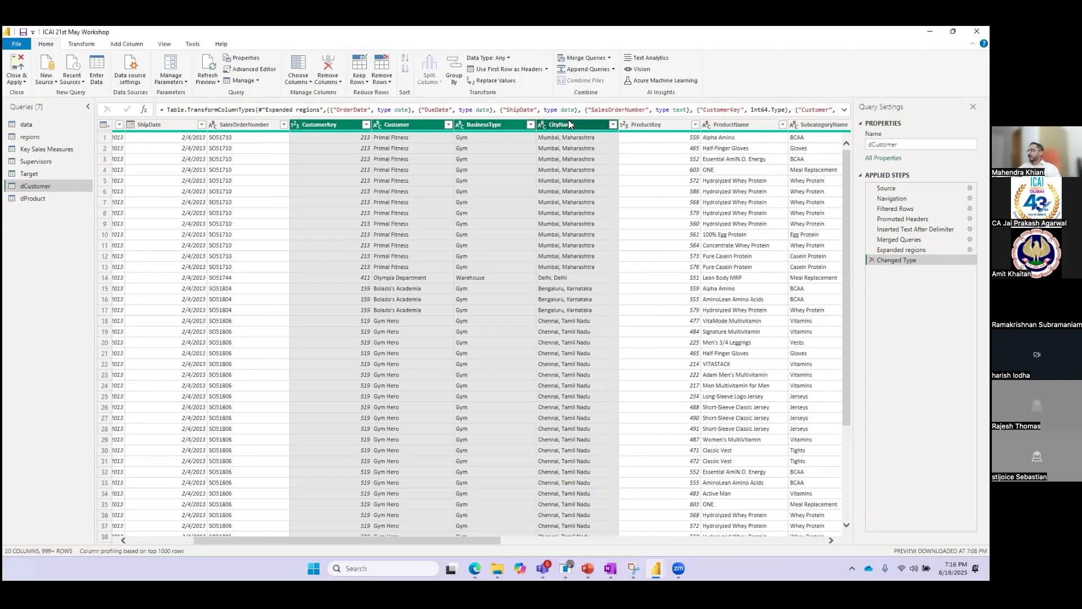
pyautogui.moveTo(384, 540); pyautogui.dragTo(709, 540)
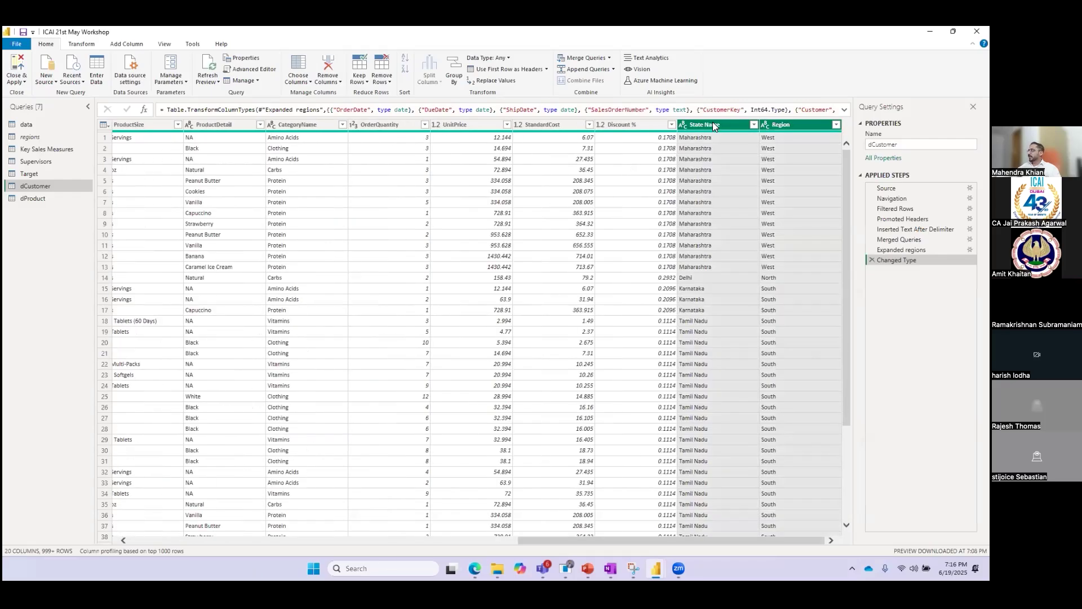
pyautogui.moveTo(529, 543); pyautogui.dragTo(205, 523)
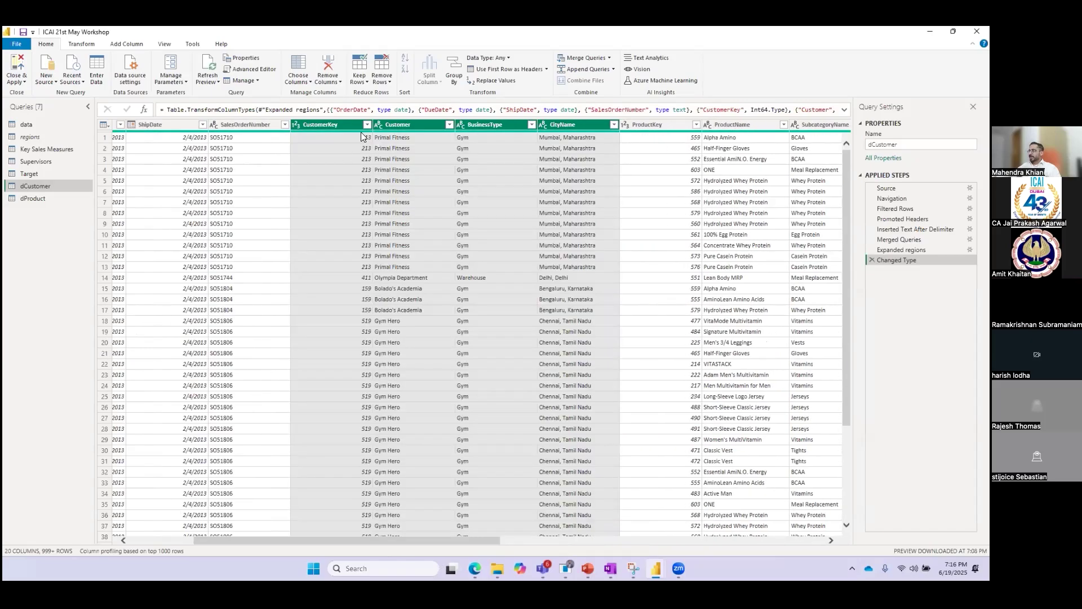
pyautogui.rightClick(320, 127)
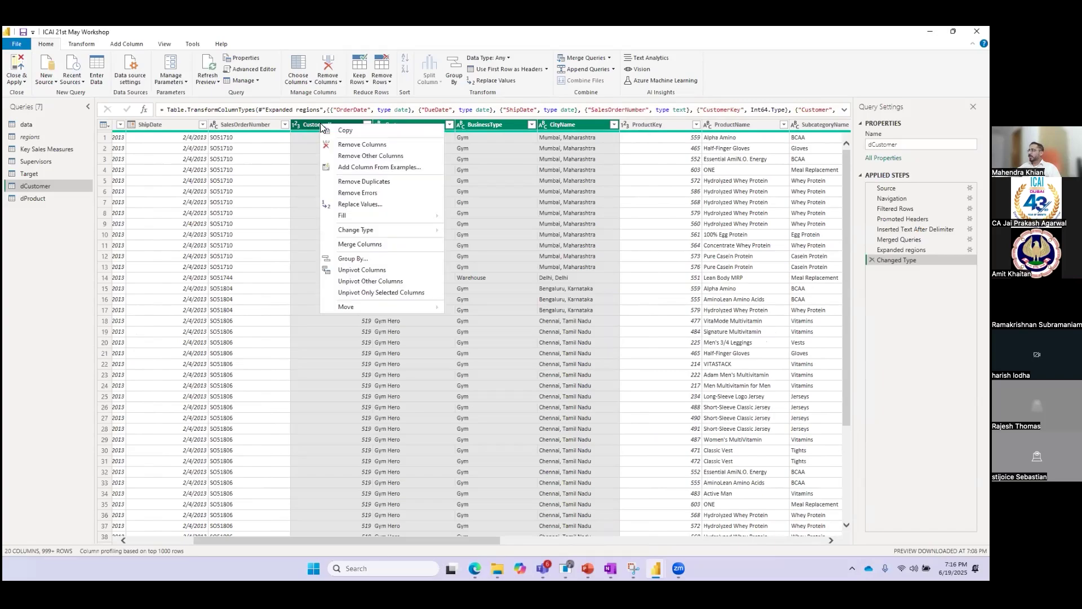
pyautogui.click(352, 148)
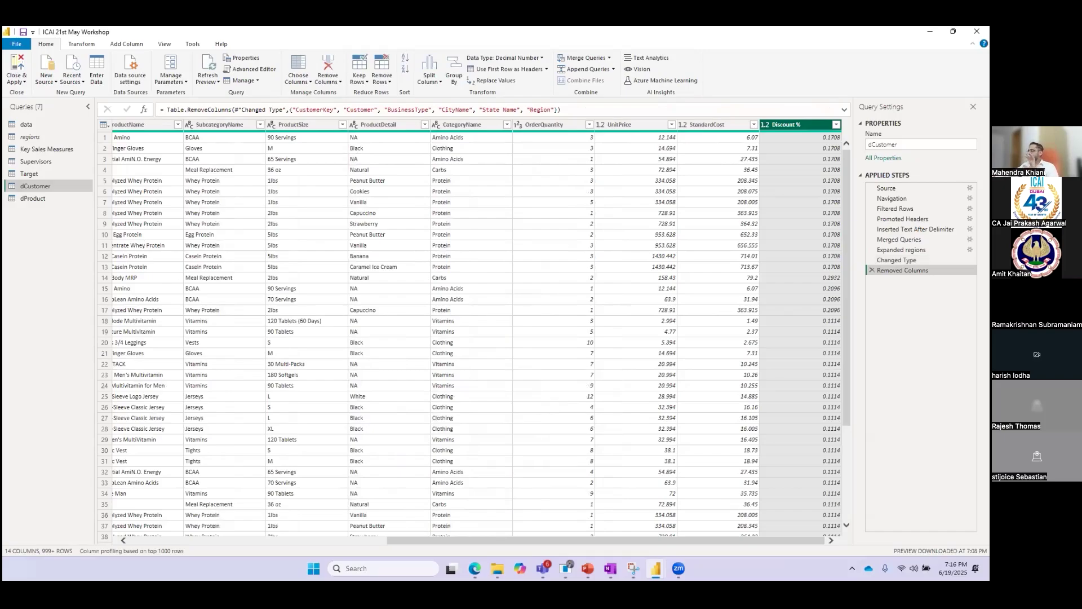
# Check the remaining dCustomer columns and delete the query's Removed Columns step.
pyautogui.moveTo(633, 541); pyautogui.dragTo(239, 540)
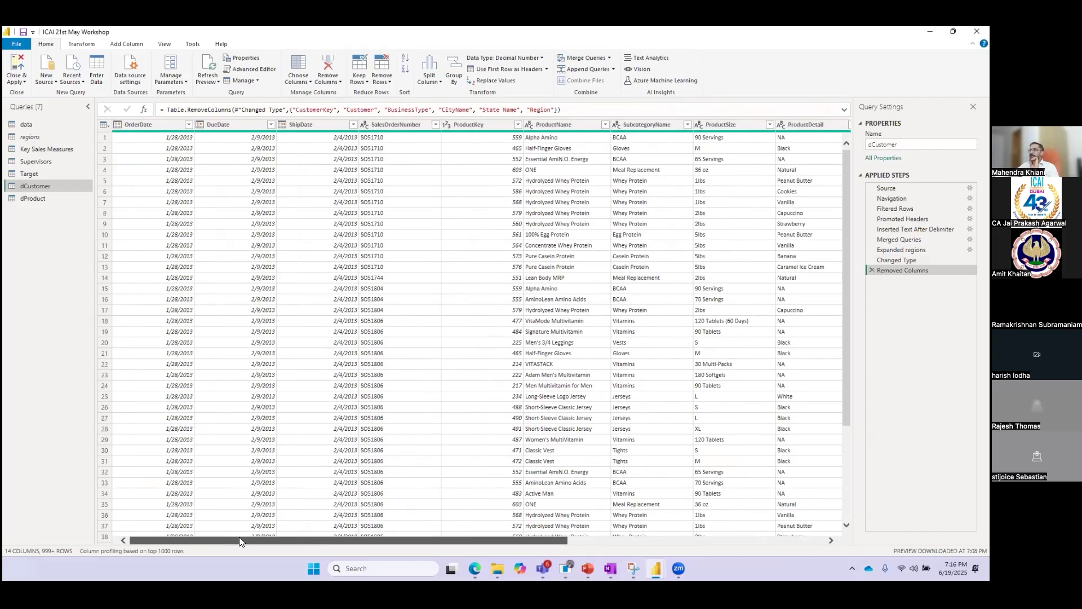
pyautogui.click(871, 270)
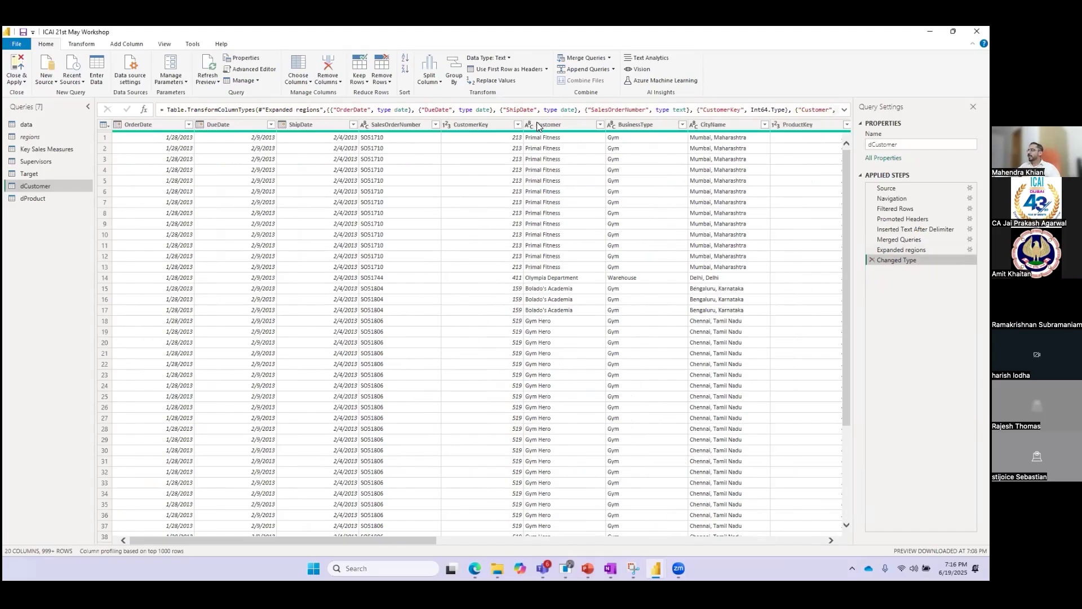
# Keep only CustomerKey, Customer, BusinessType, CityName, State Name and Region in dCustomer by removing all other columns.
pyautogui.click(470, 122)
pyautogui.keyDown('ctrl'); pyautogui.click(579, 125); pyautogui.keyUp('ctrl')
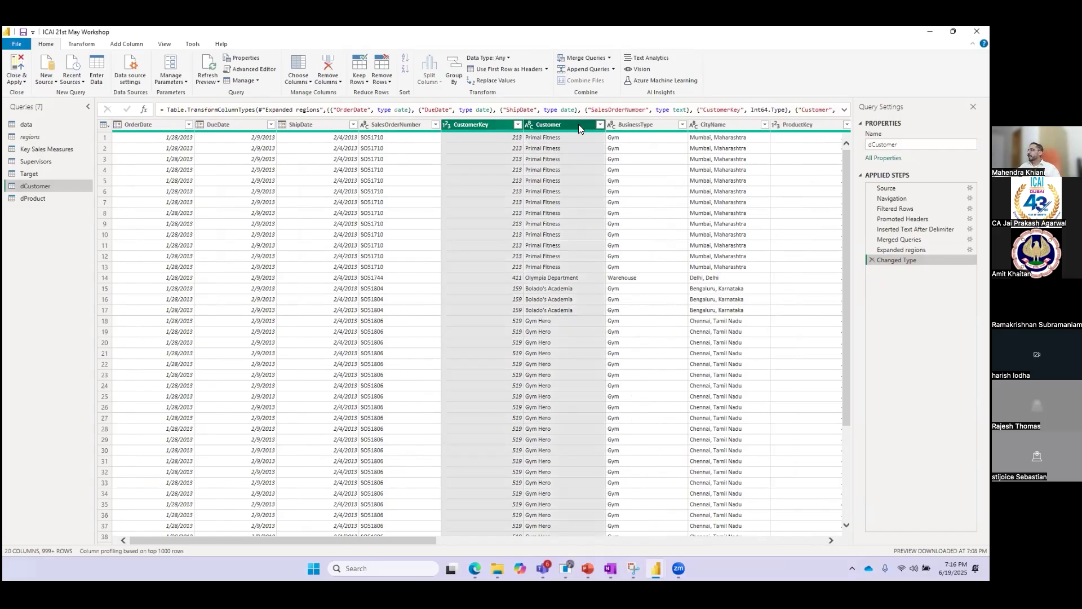
pyautogui.keyDown('ctrl'); pyautogui.click(654, 123); pyautogui.keyUp('ctrl')
pyautogui.keyDown('ctrl'); pyautogui.click(707, 124); pyautogui.keyUp('ctrl')
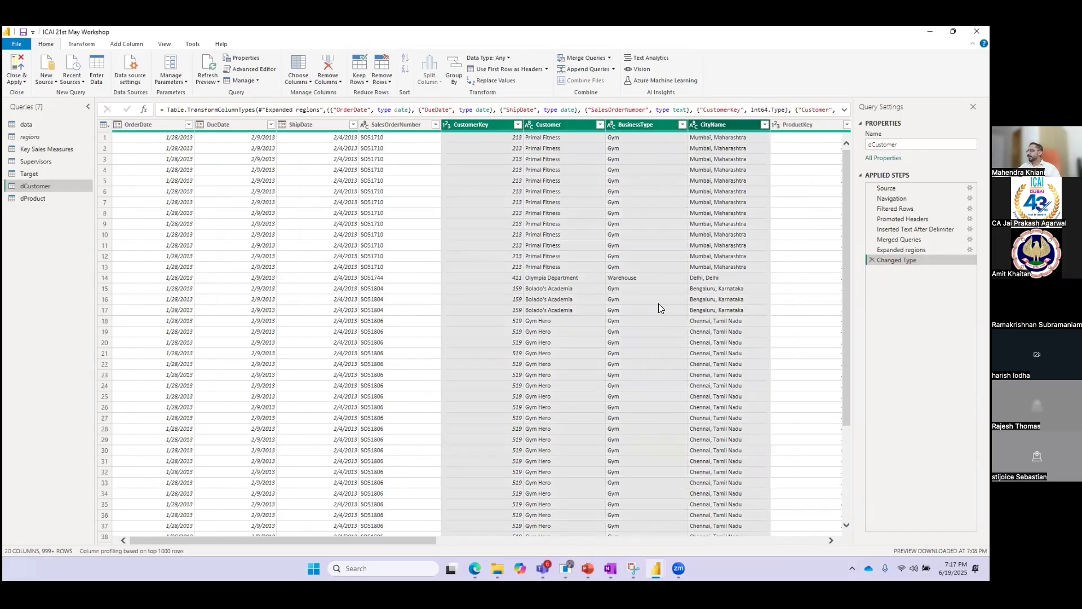
pyautogui.moveTo(358, 539); pyautogui.dragTo(748, 540)
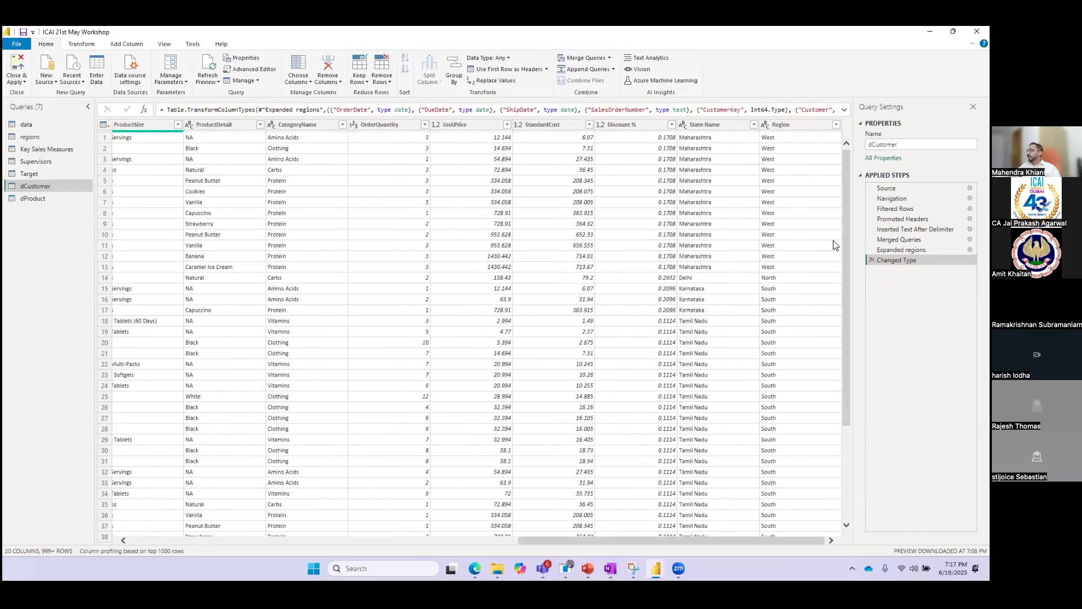
pyautogui.keyDown('ctrl'); pyautogui.click(734, 125); pyautogui.keyUp('ctrl')
pyautogui.keyDown('ctrl'); pyautogui.click(772, 124); pyautogui.keyUp('ctrl')
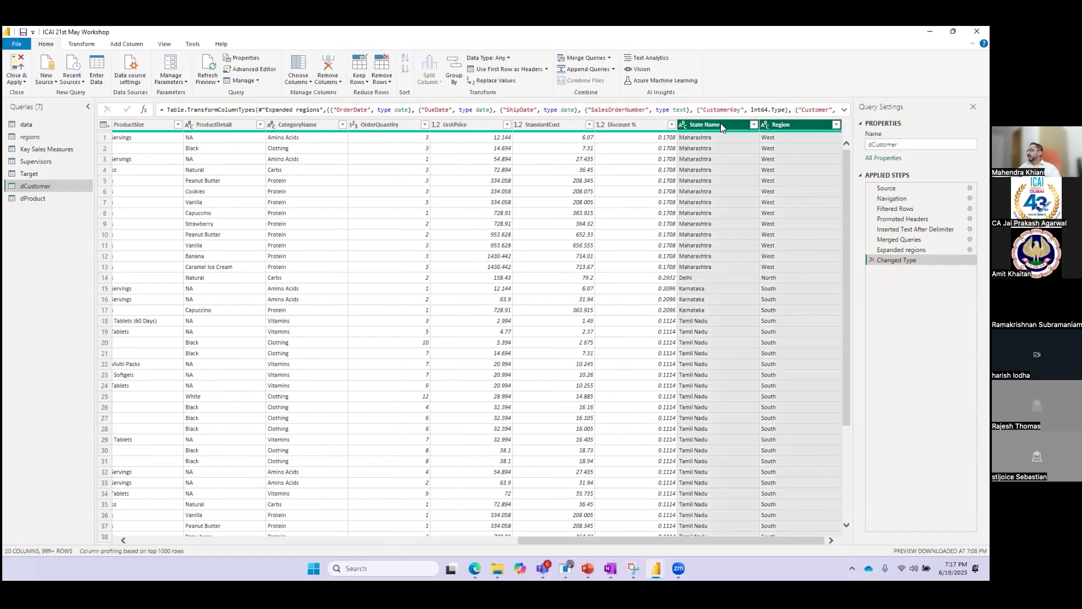
pyautogui.rightClick(720, 123)
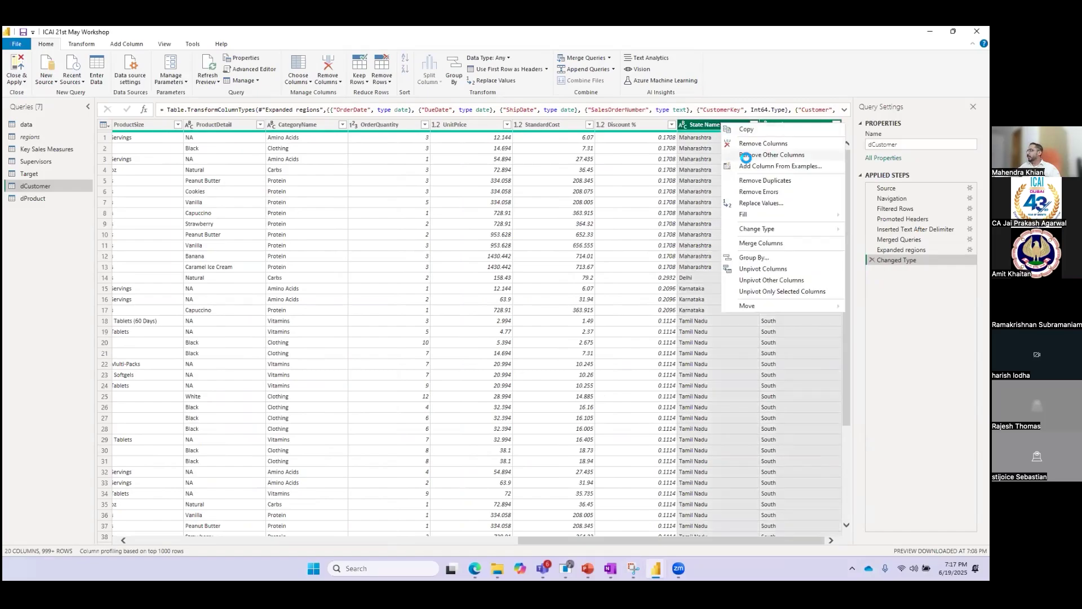
pyautogui.click(745, 159)
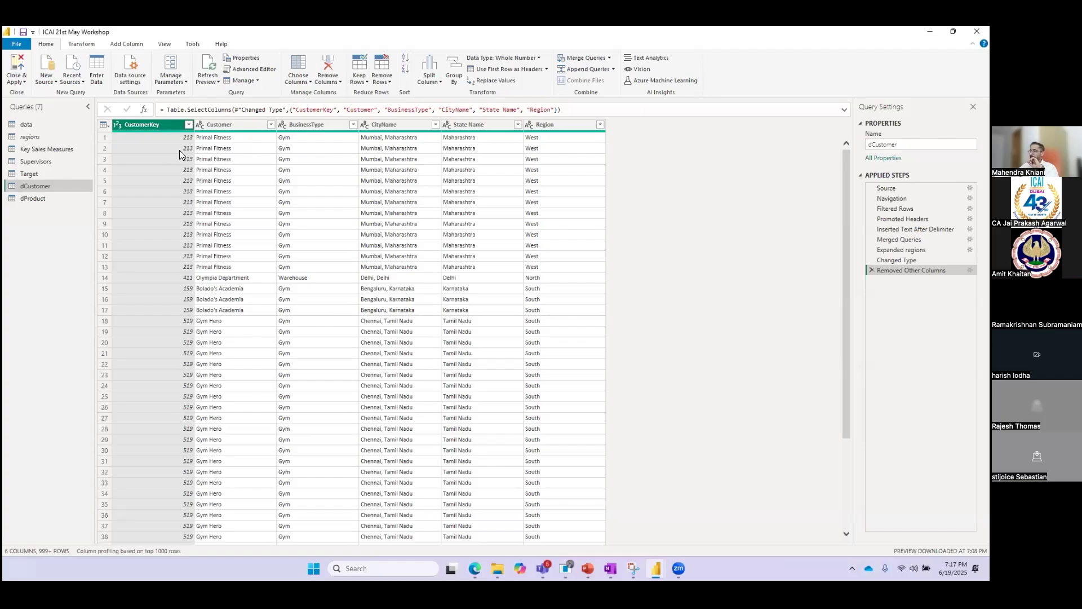
# Remove the rows with duplicate CustomerKey values from dCustomer and compare the query with the data query's columns.
pyautogui.rightClick(167, 121)
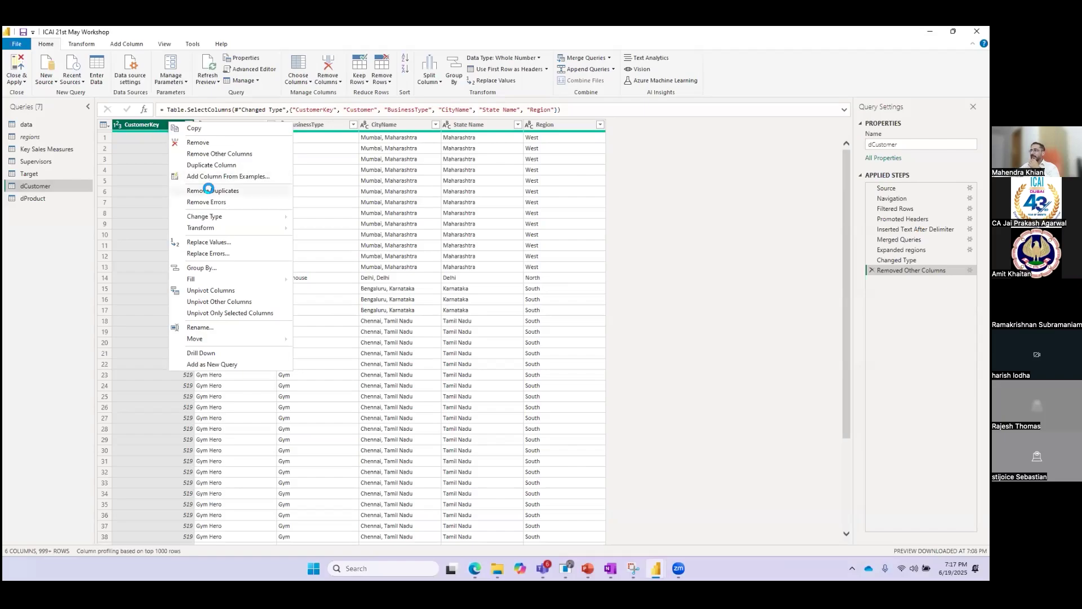
pyautogui.click(208, 191)
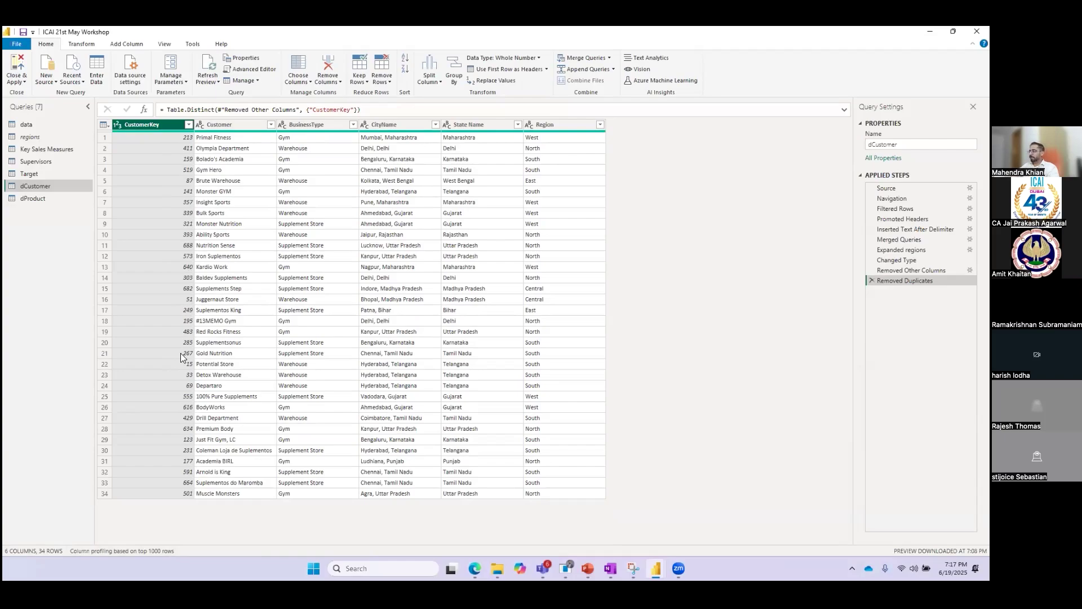
pyautogui.click(30, 198)
pyautogui.click(39, 186)
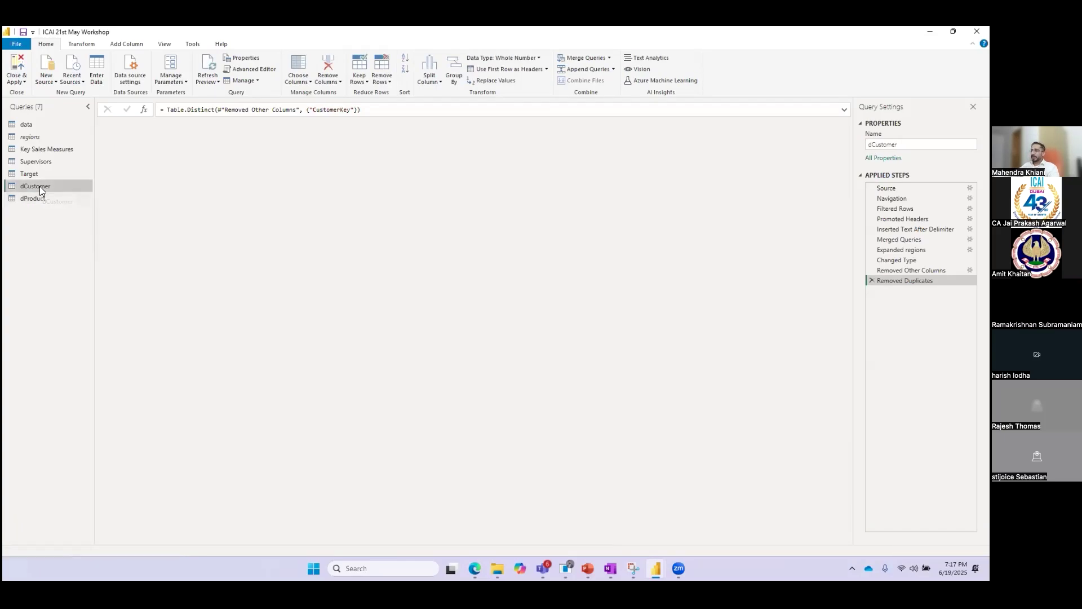
pyautogui.click(38, 124)
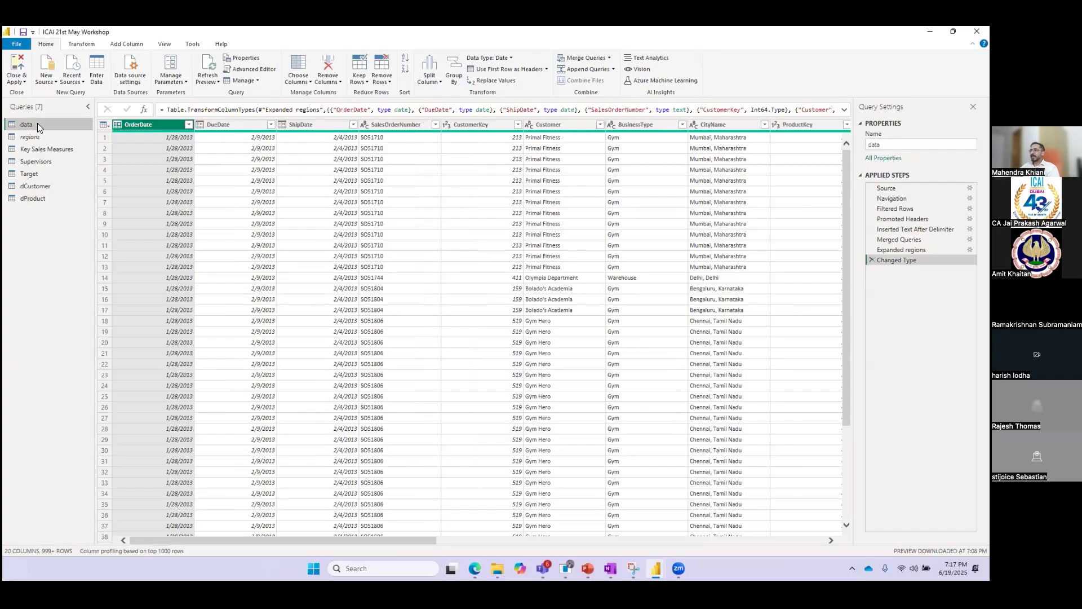
pyautogui.click(53, 188)
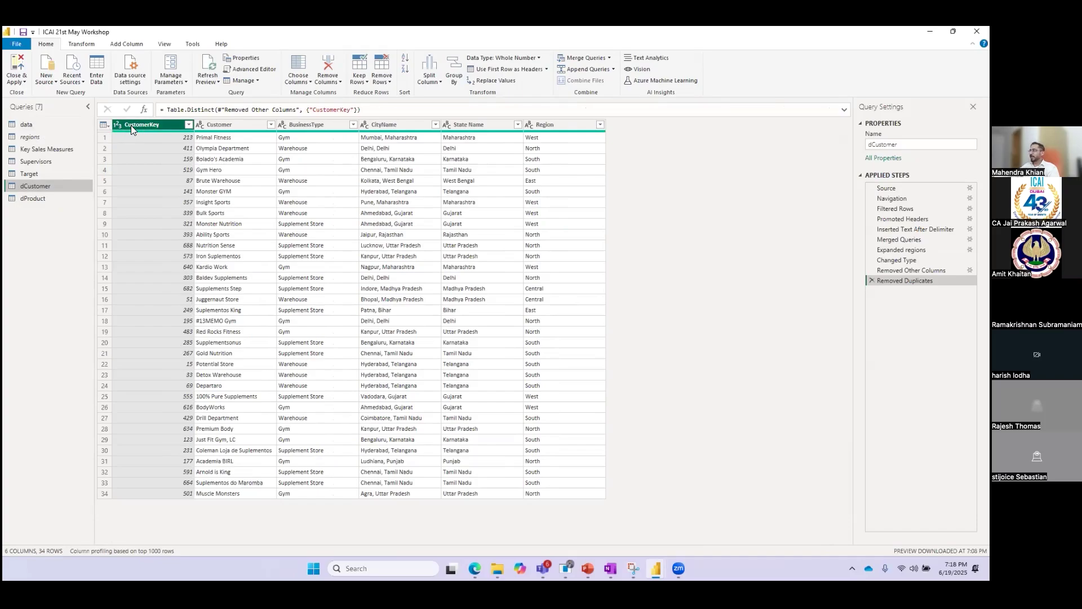
pyautogui.click(33, 124)
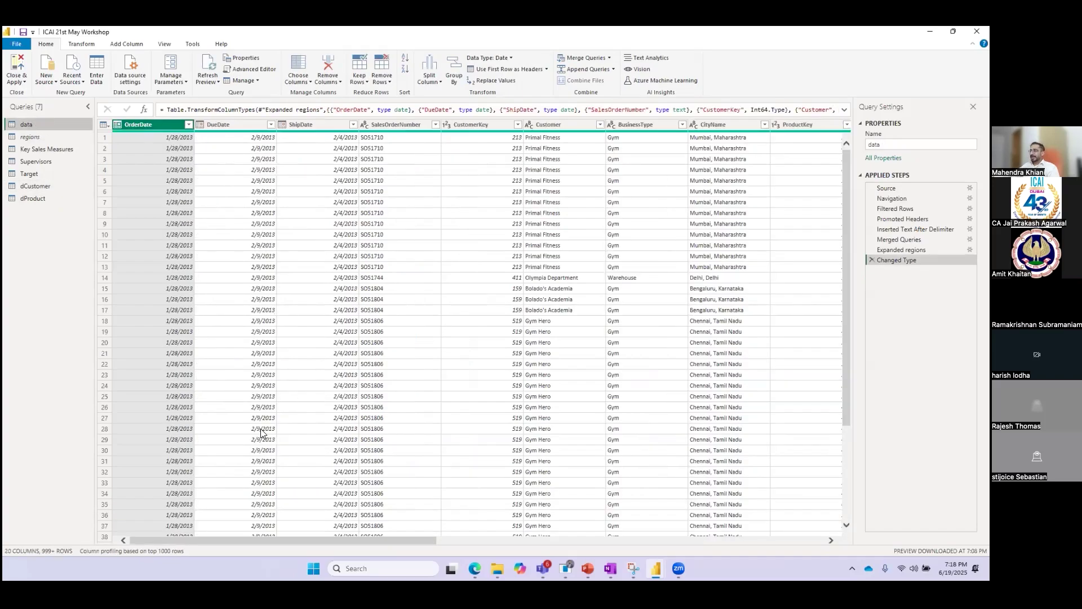
pyautogui.moveTo(251, 541); pyautogui.dragTo(340, 539)
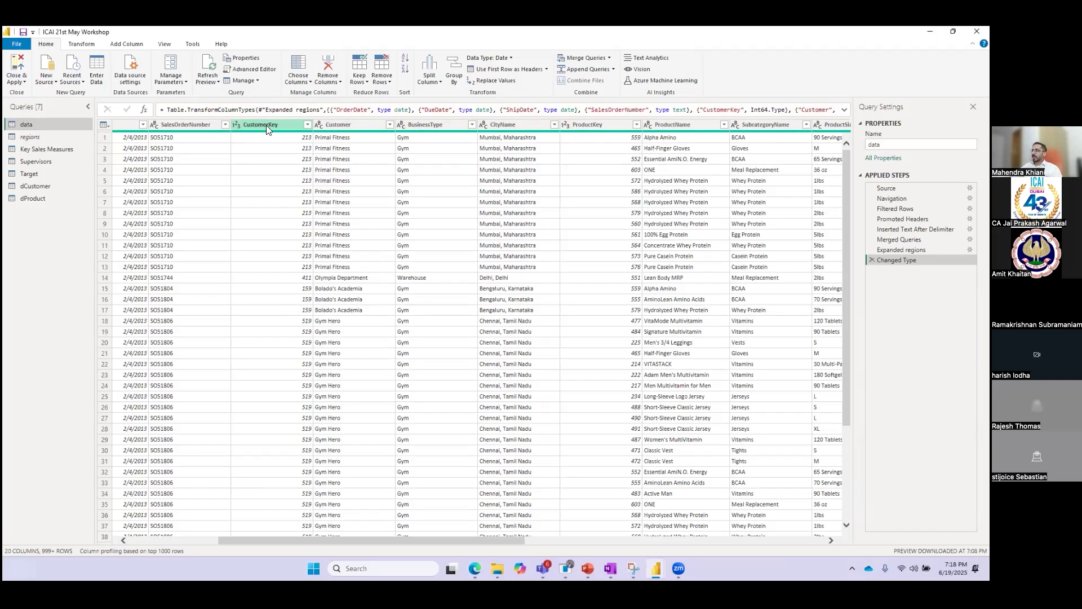
pyautogui.click(346, 125)
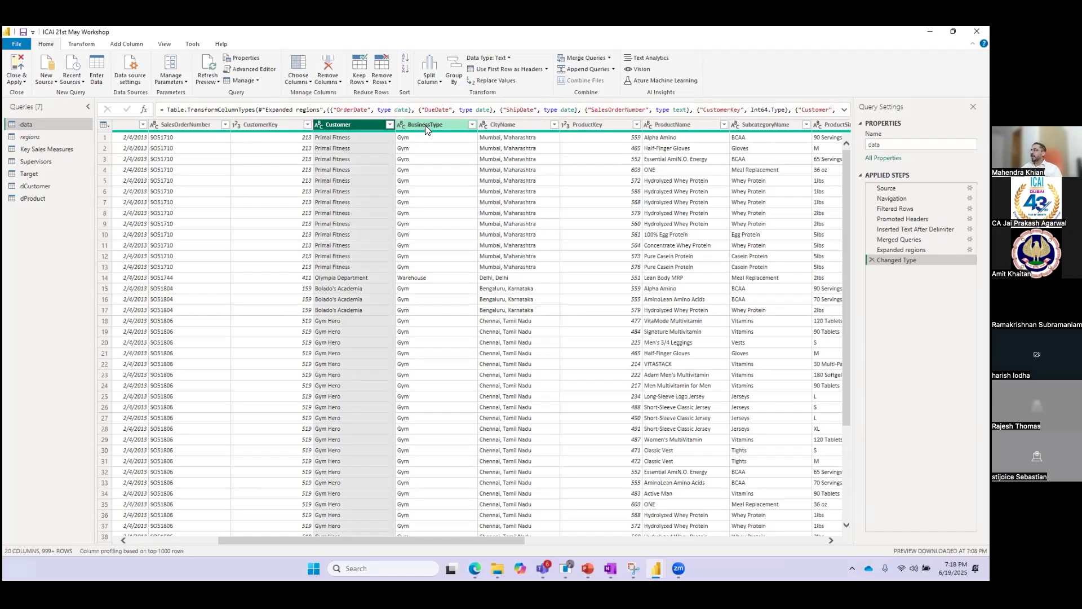
pyautogui.keyDown('ctrl'); pyautogui.click(425, 125); pyautogui.keyUp('ctrl')
pyautogui.keyDown('ctrl'); pyautogui.click(513, 125); pyautogui.keyUp('ctrl')
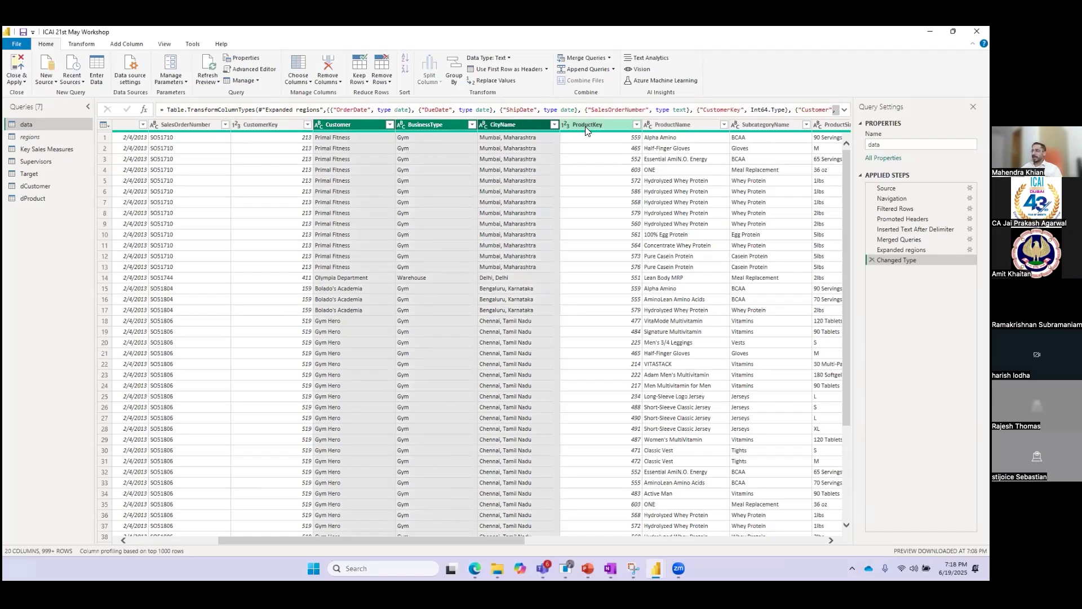
pyautogui.keyDown('ctrl'); pyautogui.click(658, 124); pyautogui.keyUp('ctrl')
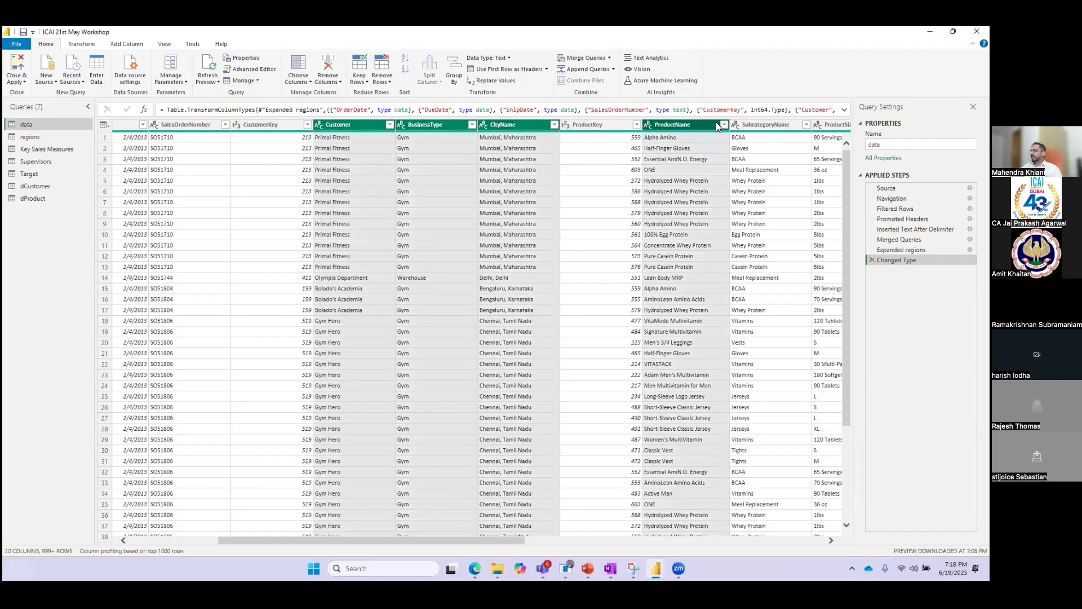
pyautogui.keyDown('ctrl'); pyautogui.click(778, 124); pyautogui.keyUp('ctrl')
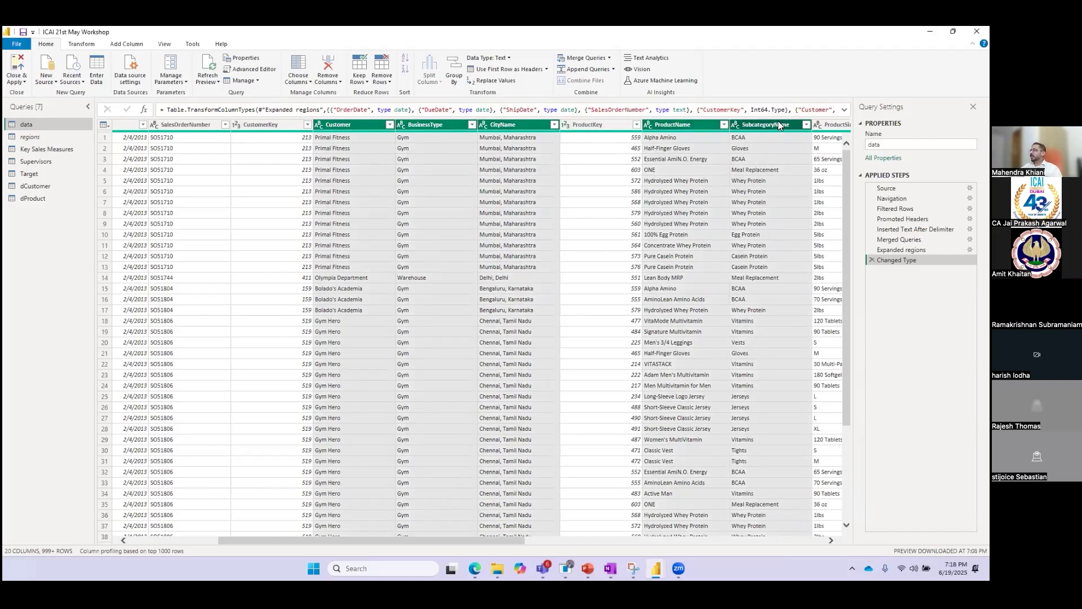
pyautogui.keyDown('ctrl'); pyautogui.click(832, 124); pyautogui.keyUp('ctrl')
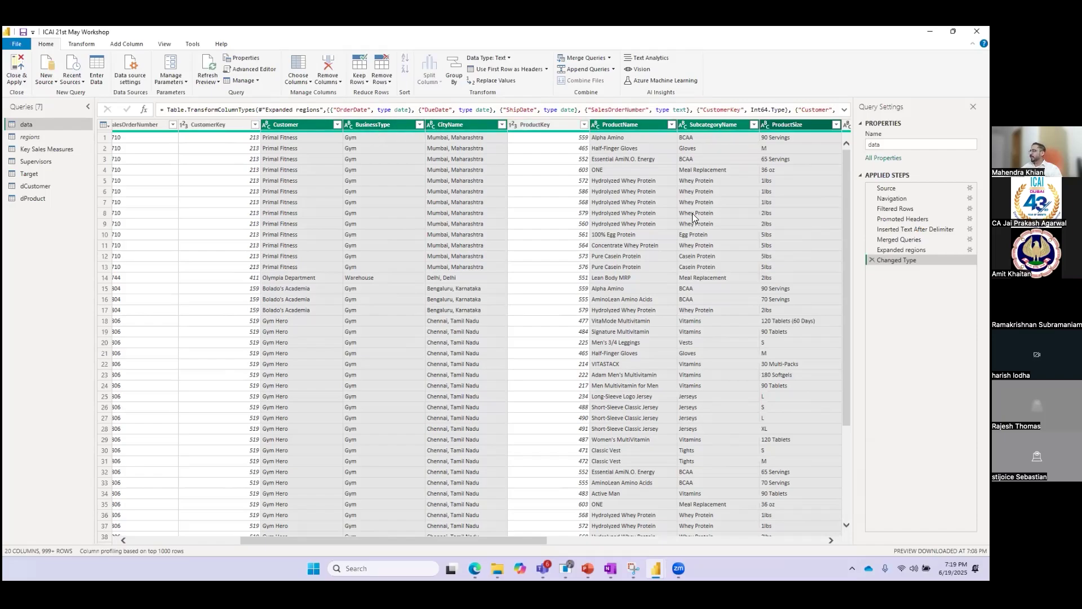
pyautogui.moveTo(374, 539); pyautogui.dragTo(469, 553)
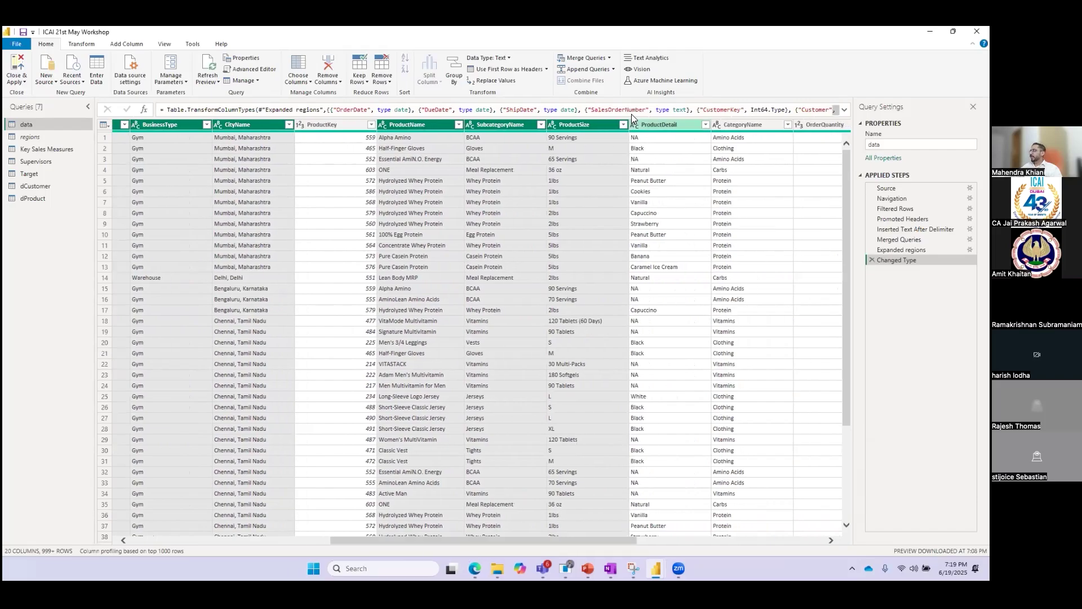
pyautogui.click(662, 124)
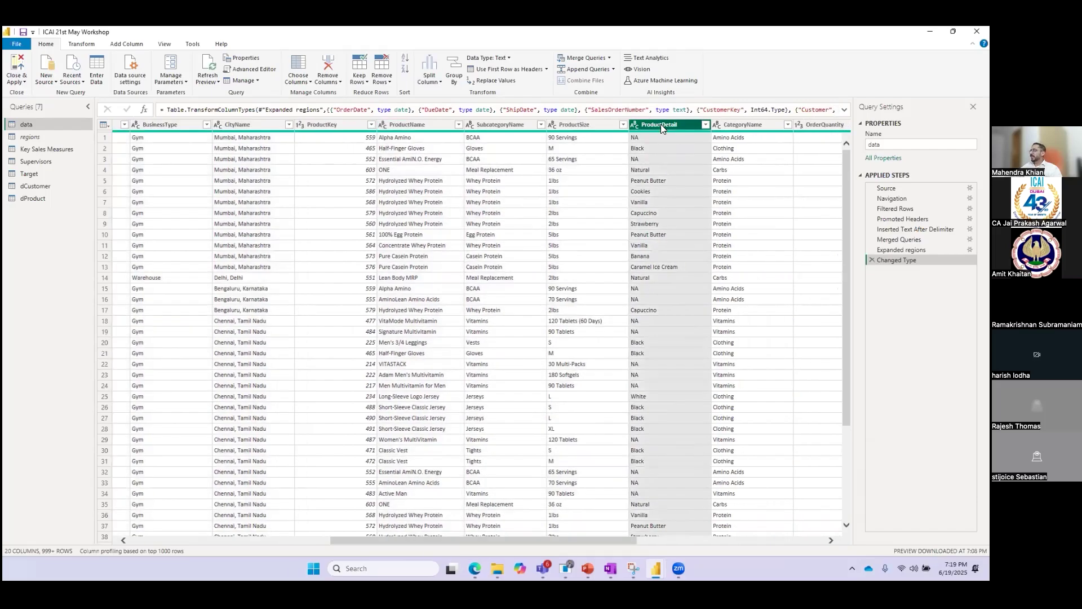
# Remove Customer, BusinessType, CityName, ProductName, SubcategoryName, ProductSize, ProductDetail, CategoryName, State Name and Region from the data query, keeping the key columns.
pyautogui.moveTo(363, 544); pyautogui.dragTo(271, 536)
pyautogui.click(287, 124)
pyautogui.keyDown('ctrl'); pyautogui.click(375, 125); pyautogui.keyUp('ctrl')
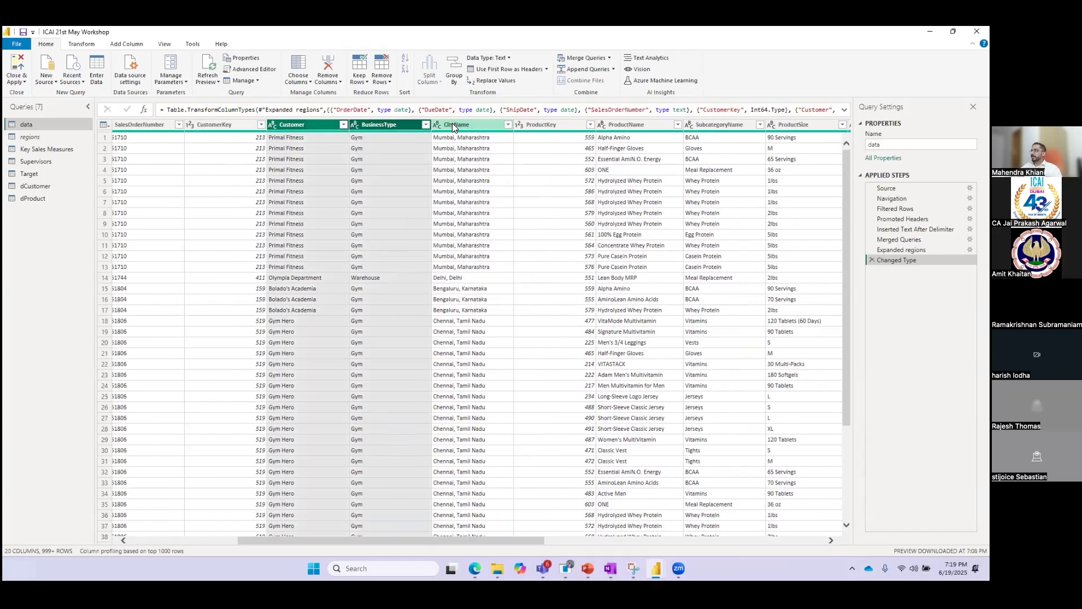
pyautogui.keyDown('ctrl'); pyautogui.click(460, 125); pyautogui.keyUp('ctrl')
pyautogui.keyDown('ctrl'); pyautogui.click(629, 123); pyautogui.keyUp('ctrl')
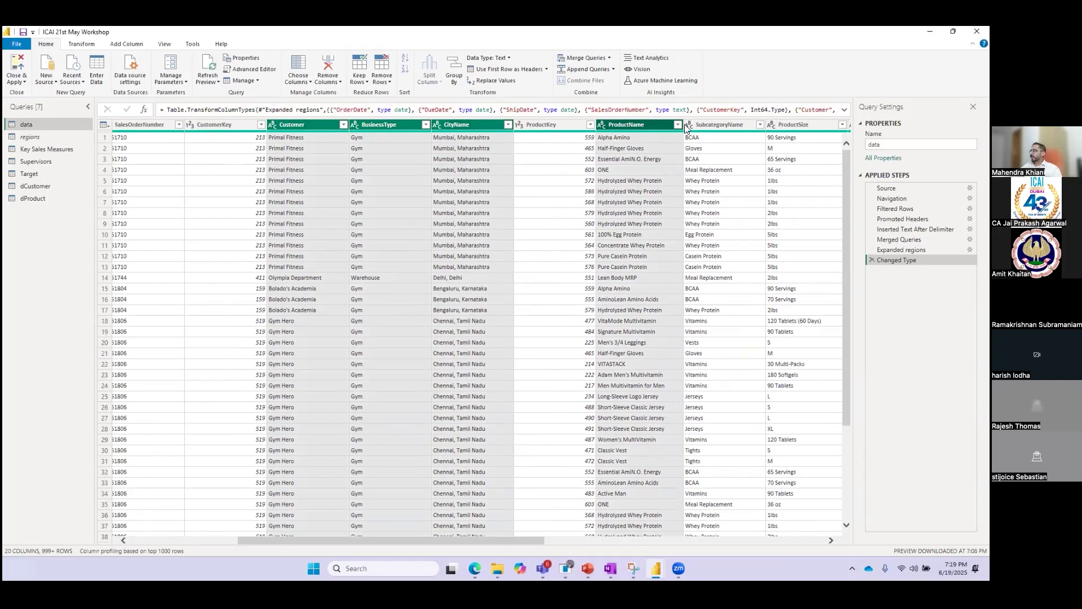
pyautogui.keyDown('ctrl'); pyautogui.click(710, 124); pyautogui.keyUp('ctrl')
pyautogui.keyDown('ctrl'); pyautogui.click(811, 120); pyautogui.keyUp('ctrl')
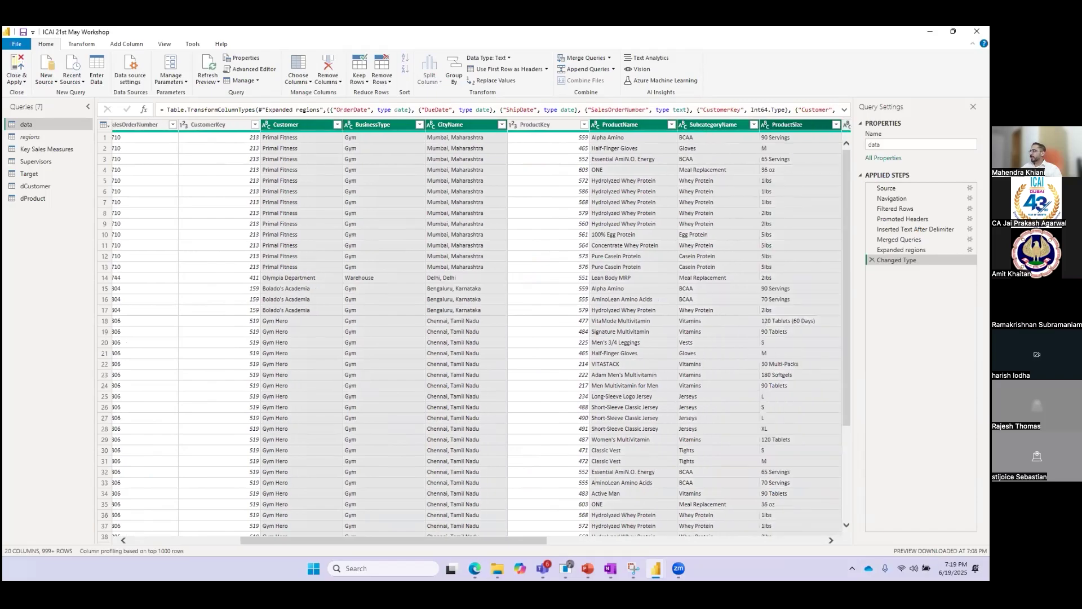
pyautogui.moveTo(383, 540); pyautogui.dragTo(496, 541)
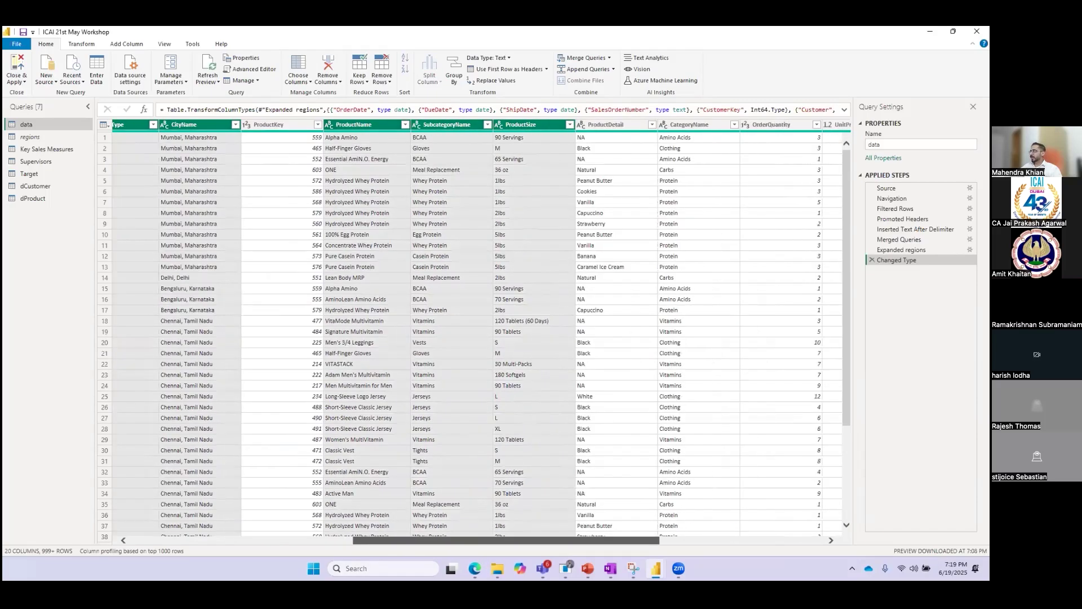
pyautogui.keyDown('ctrl'); pyautogui.click(614, 123); pyautogui.keyUp('ctrl')
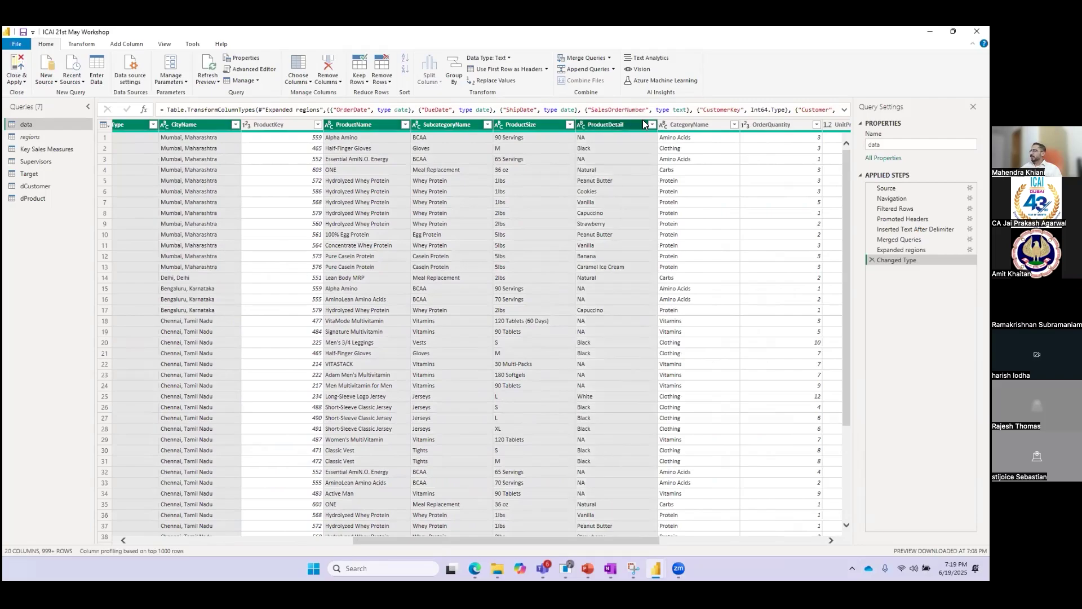
pyautogui.keyDown('ctrl'); pyautogui.click(675, 123); pyautogui.keyUp('ctrl')
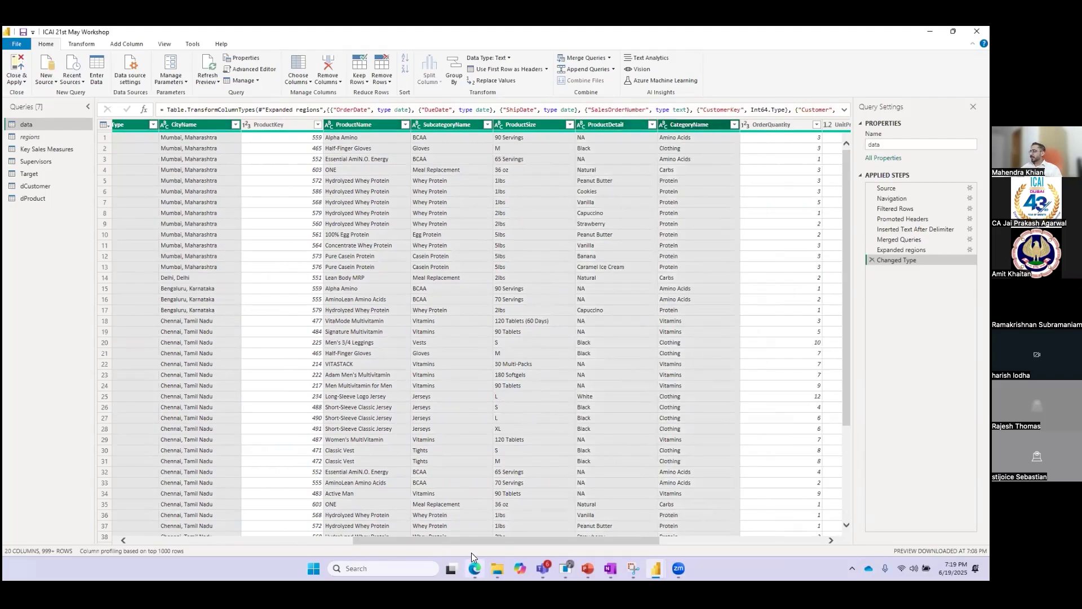
pyautogui.moveTo(486, 538); pyautogui.dragTo(677, 559)
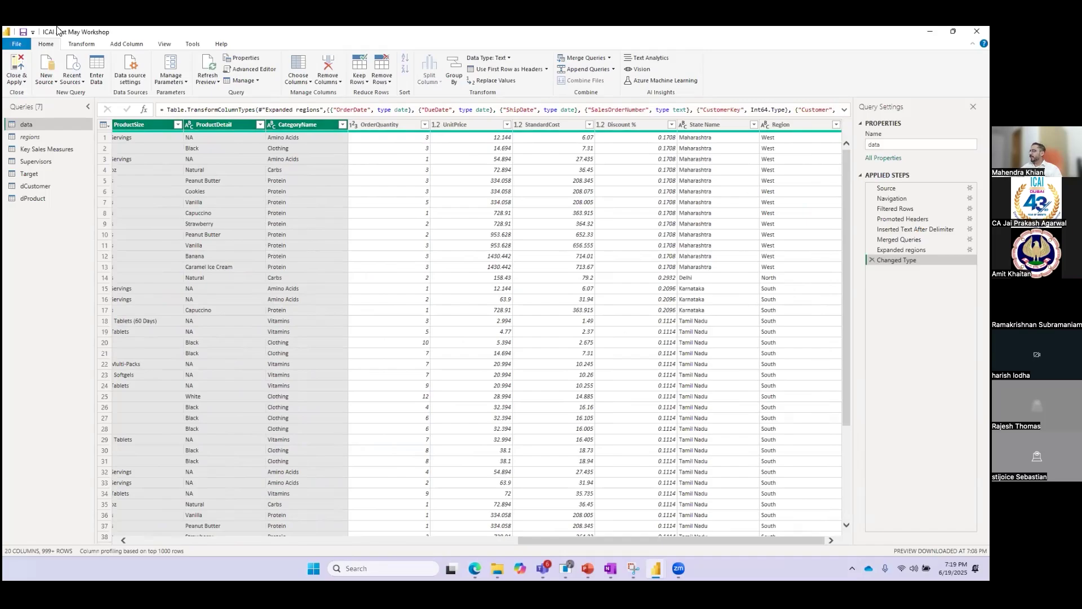
pyautogui.keyDown('ctrl'); pyautogui.click(710, 123); pyautogui.keyUp('ctrl')
pyautogui.keyDown('ctrl'); pyautogui.click(785, 123); pyautogui.keyUp('ctrl')
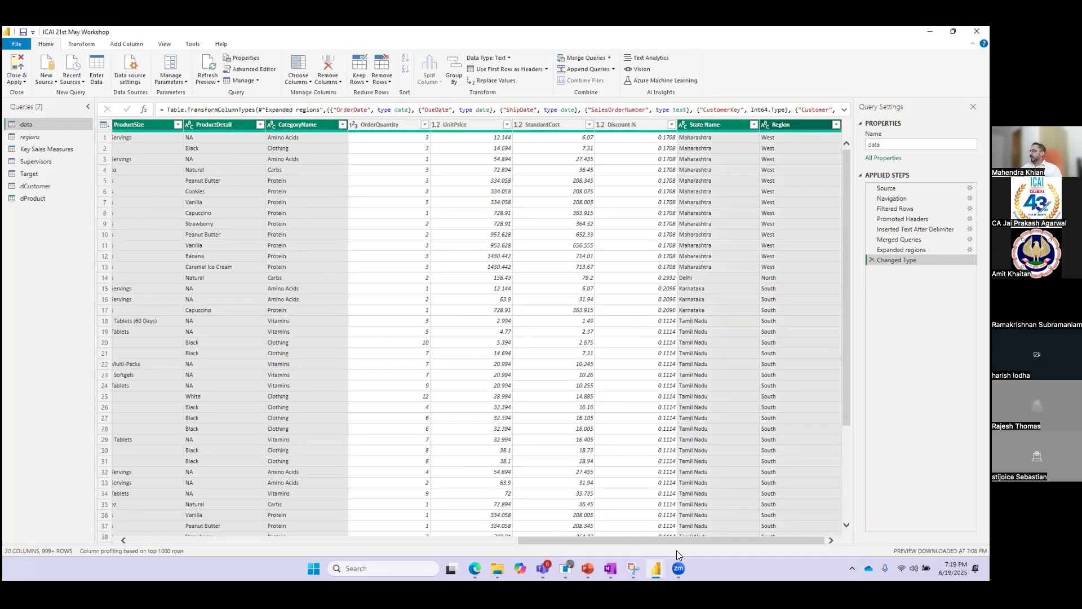
pyautogui.moveTo(680, 539); pyautogui.dragTo(439, 559)
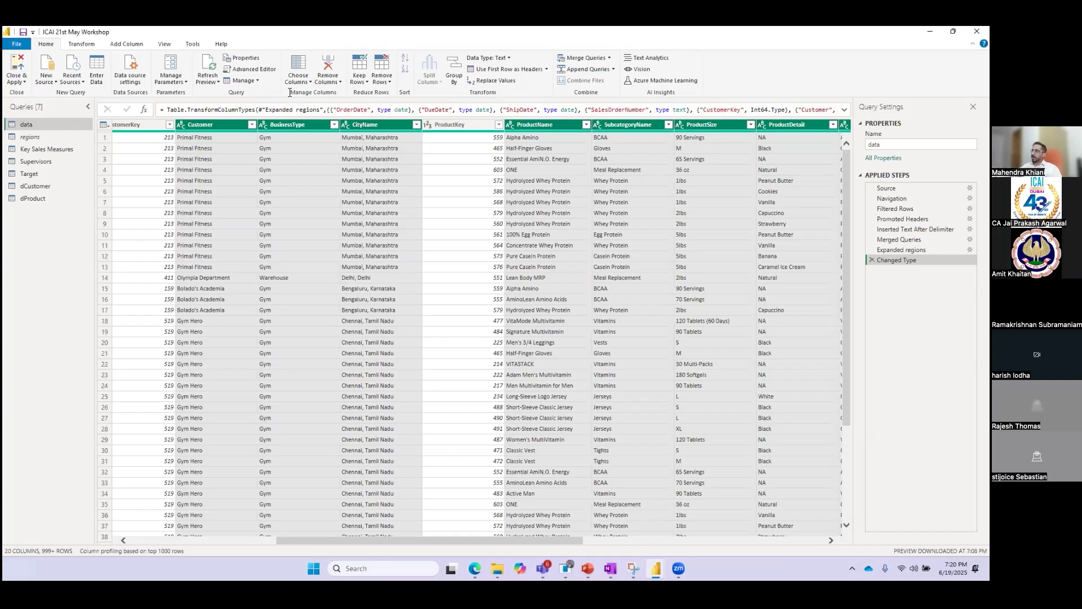
pyautogui.rightClick(233, 125)
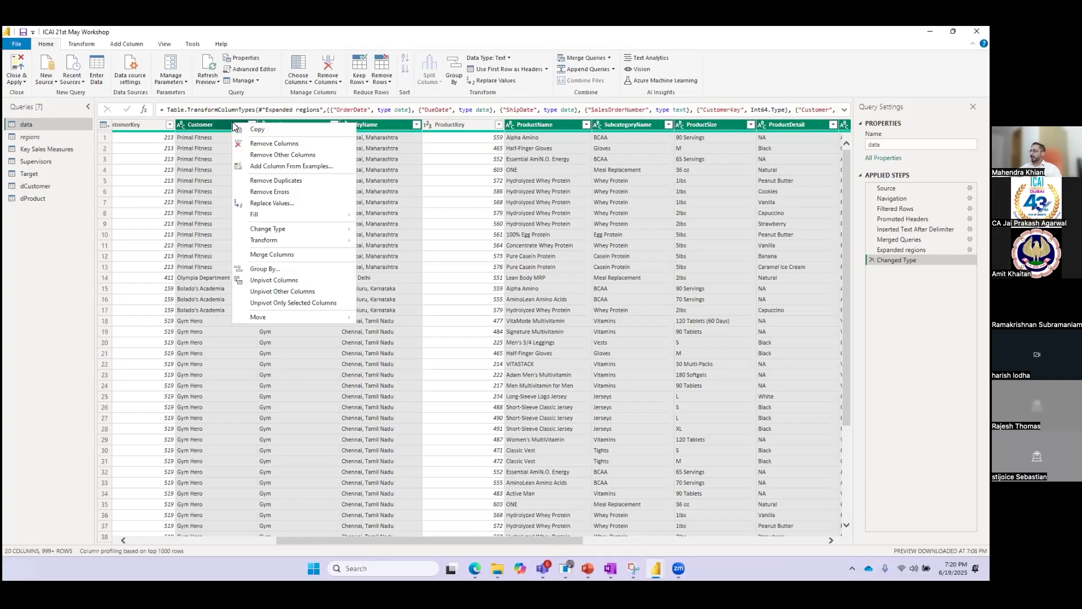
pyautogui.click(291, 144)
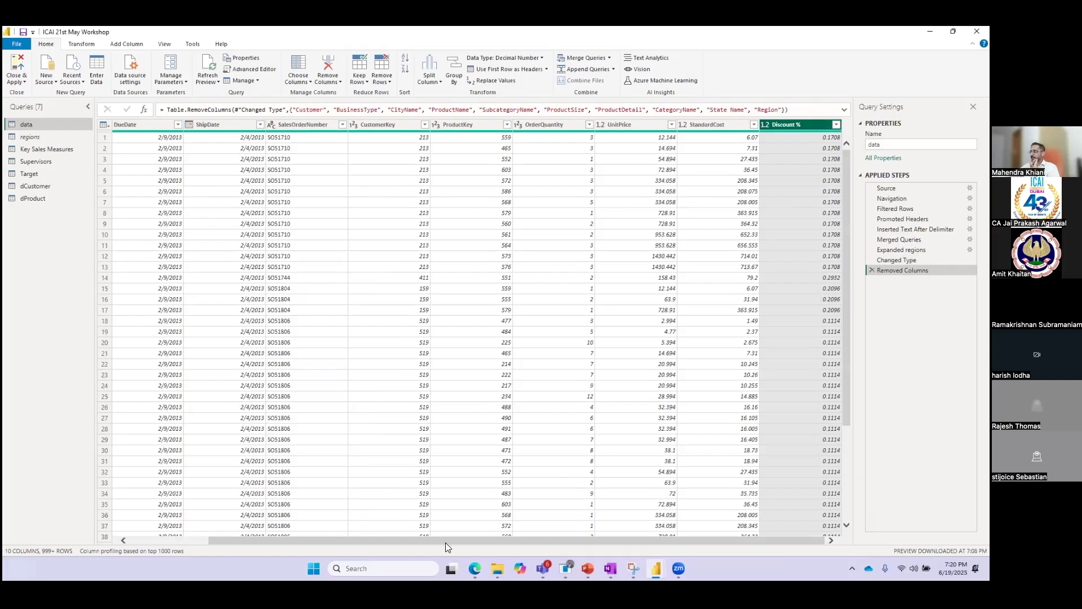
# Check the data query's remaining columns, and close Power Query, applying the changes to the report.
pyautogui.hscroll(-3, 445, 543)
pyautogui.hscroll(2, 484, 547)
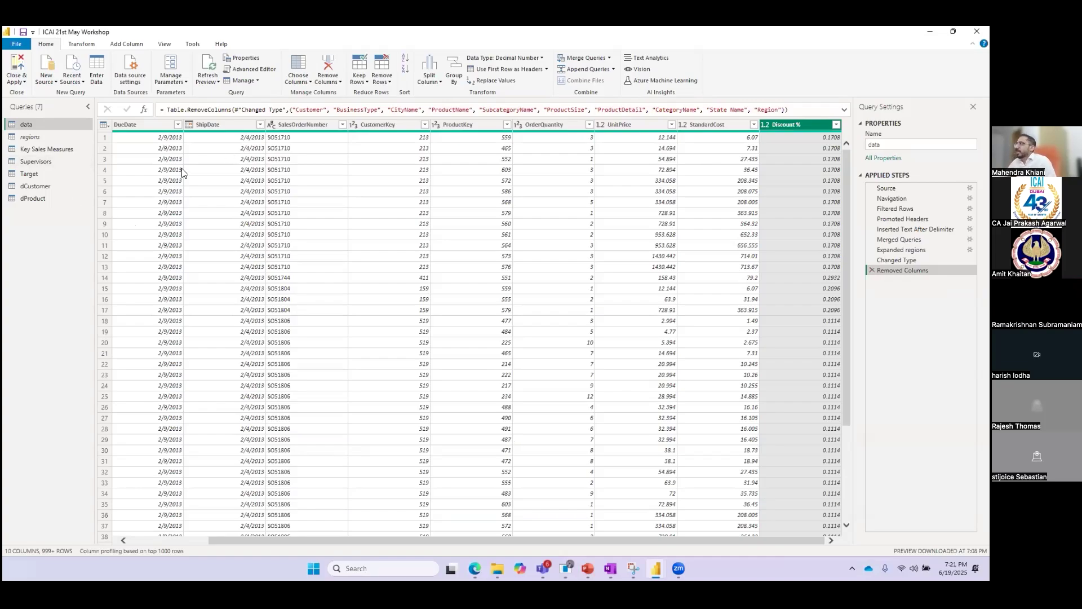
pyautogui.click(13, 66)
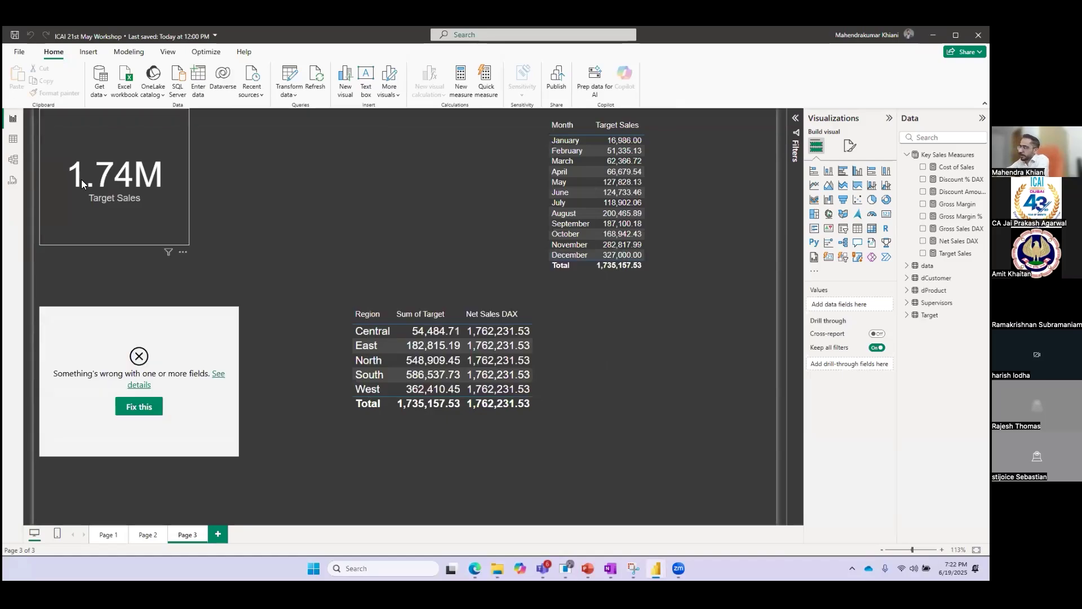
# Show the model diagram and move the Supervisors table directly above the data table.
pyautogui.click(14, 161)
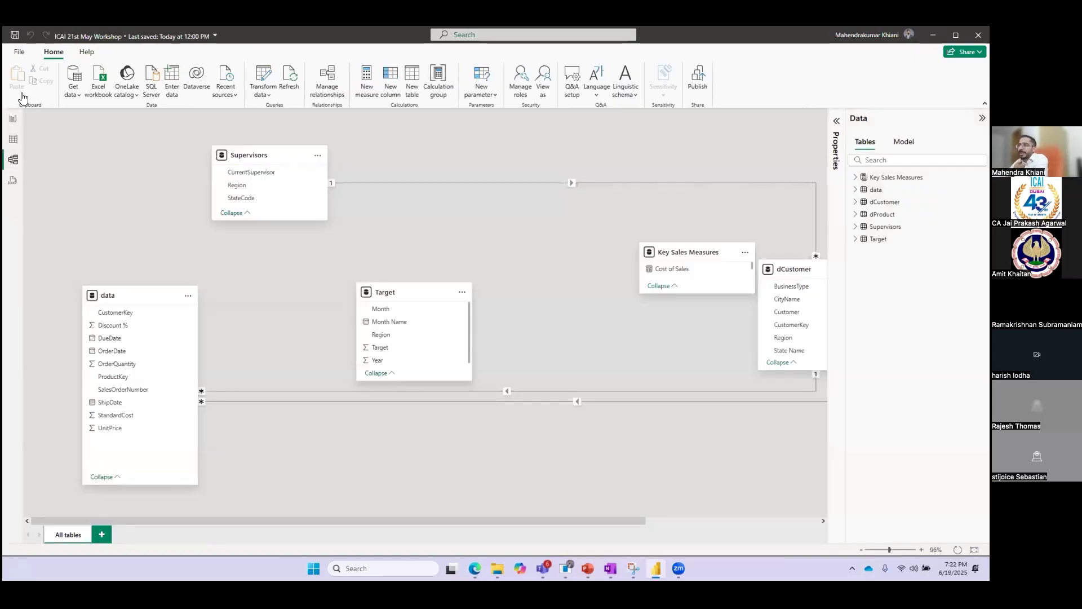
pyautogui.click(13, 119)
pyautogui.click(13, 162)
pyautogui.moveTo(235, 156); pyautogui.dragTo(100, 157)
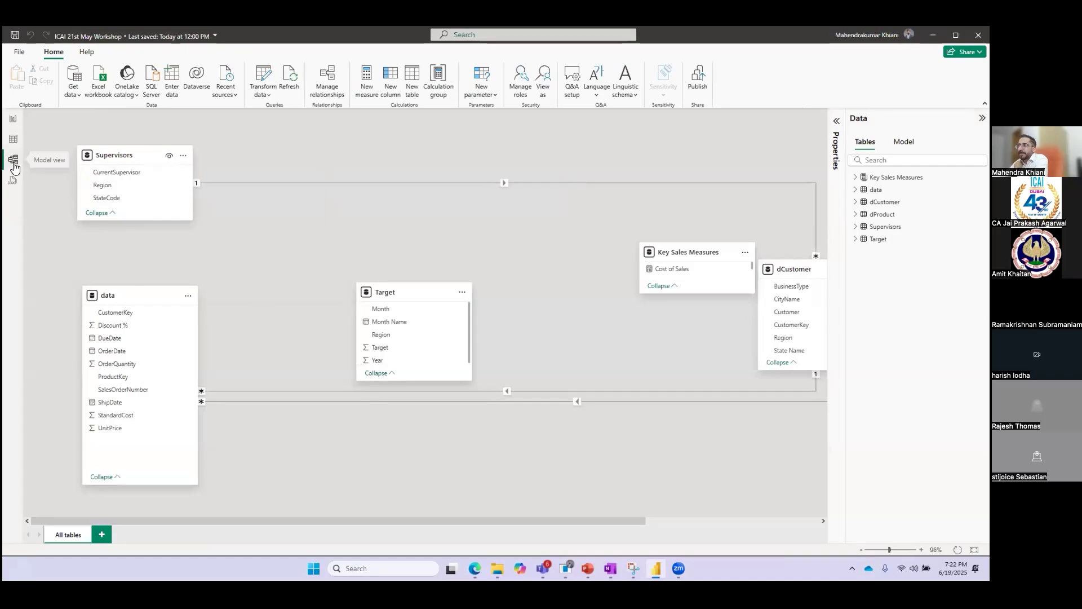
# Check the report page, return to the model diagram, and place dCustomer beside Supervisors with Target below it, next to the data table.
pyautogui.click(14, 120)
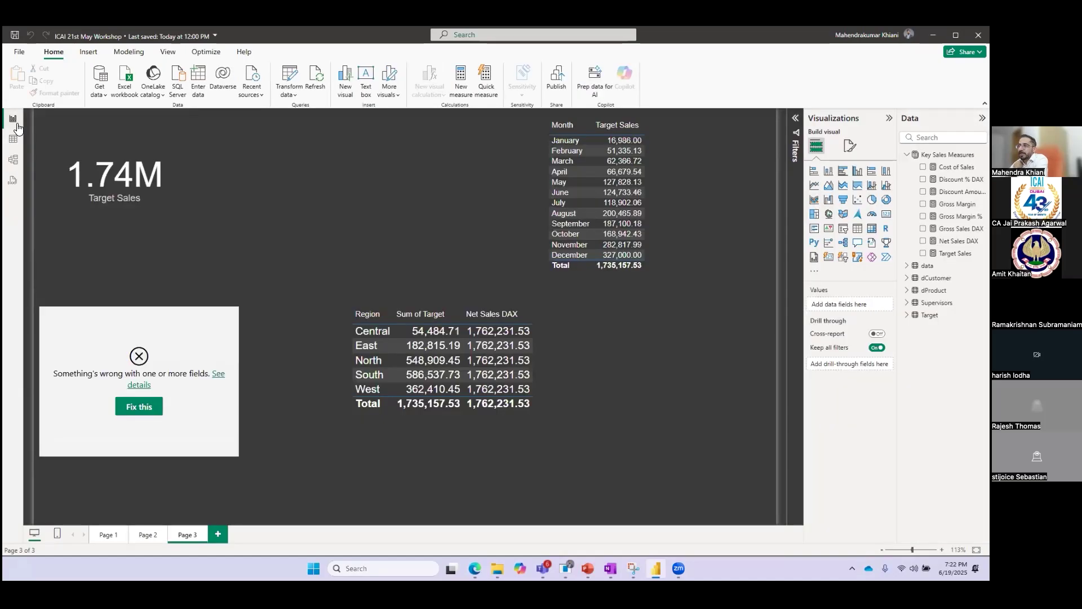
pyautogui.click(13, 160)
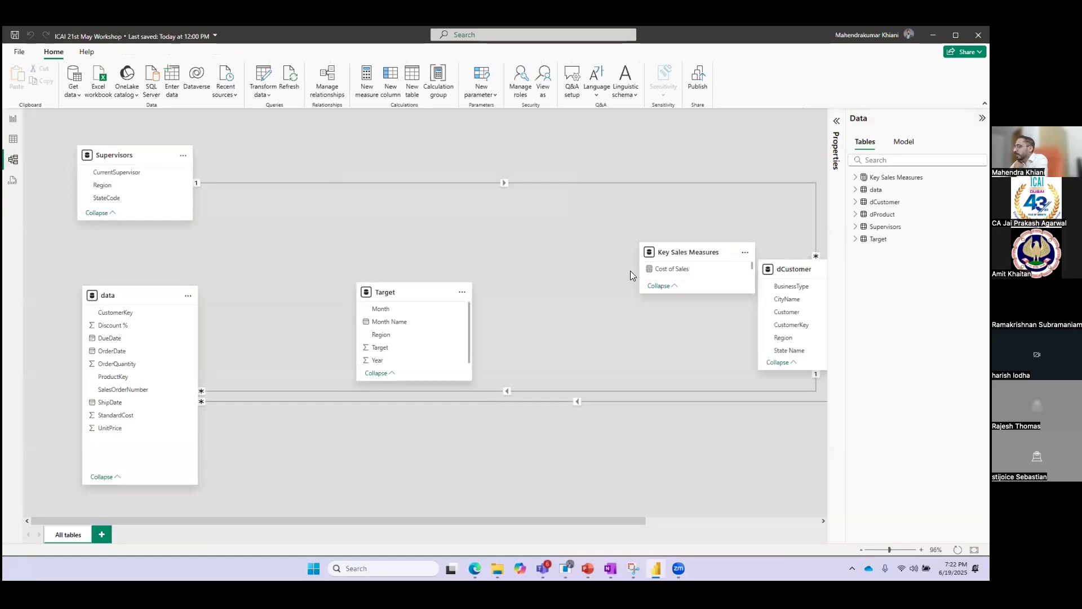
pyautogui.moveTo(423, 285); pyautogui.dragTo(273, 289)
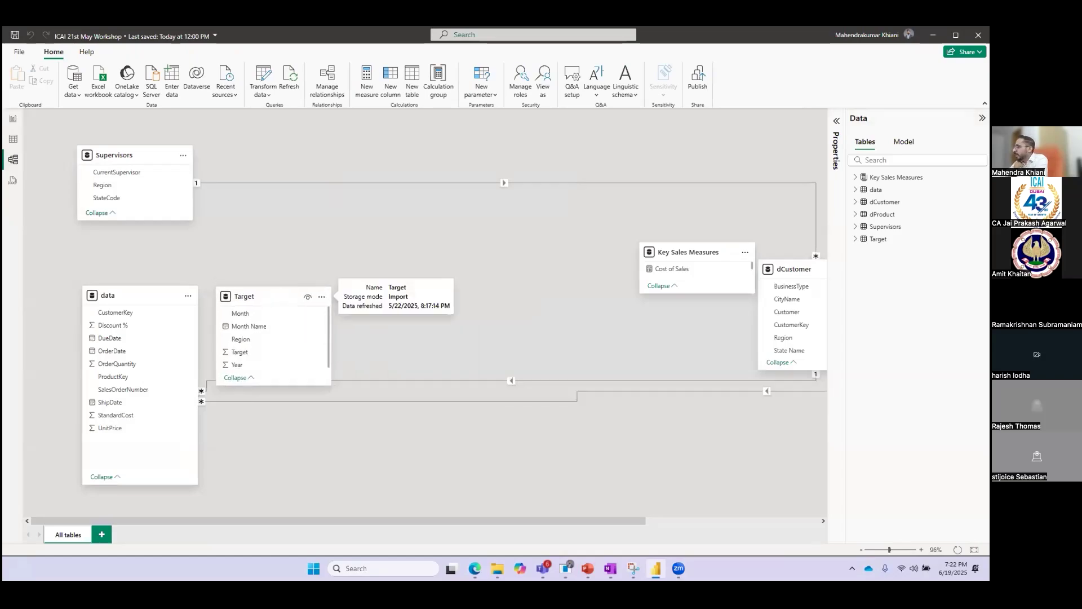
pyautogui.moveTo(795, 270); pyautogui.dragTo(289, 130)
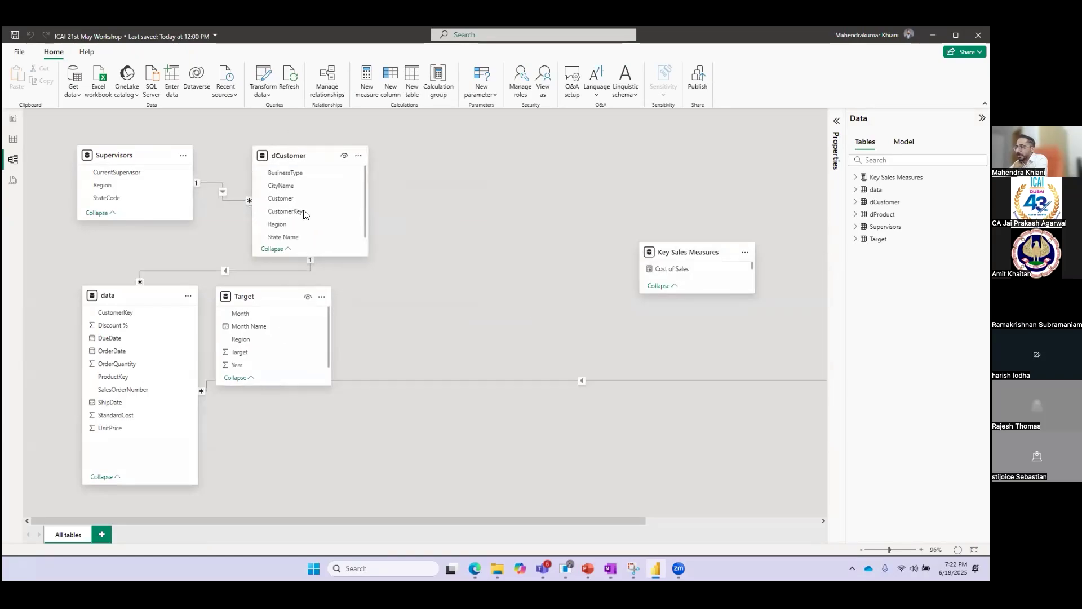
pyautogui.moveTo(303, 308); pyautogui.dragTo(329, 290)
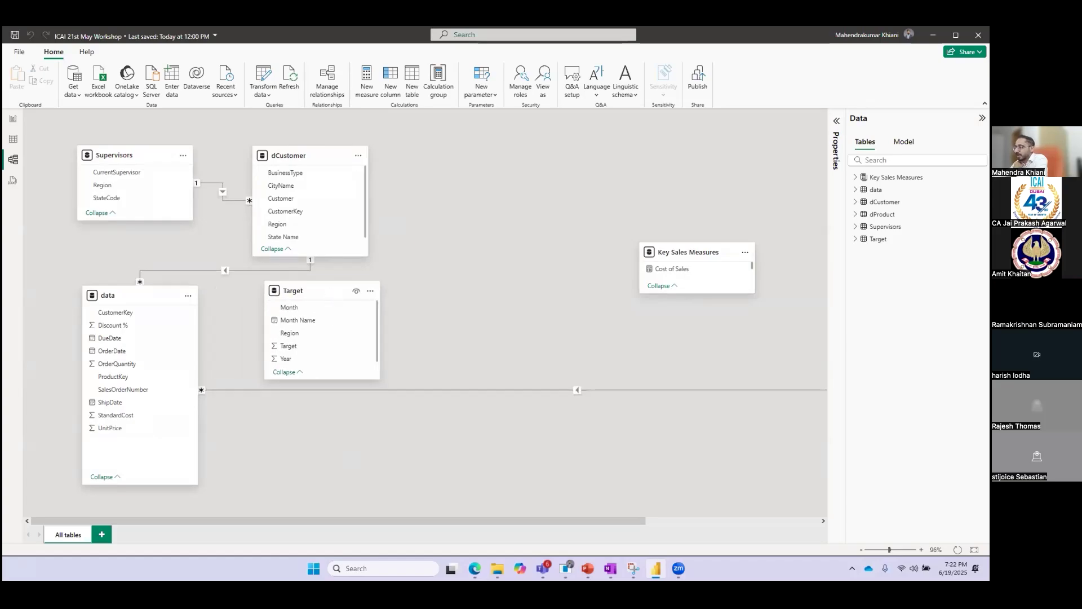
# Place dProduct beside dCustomer in the upper row and move Target away from the data table toward Key Sales Measures.
pyautogui.moveTo(441, 522); pyautogui.dragTo(585, 520)
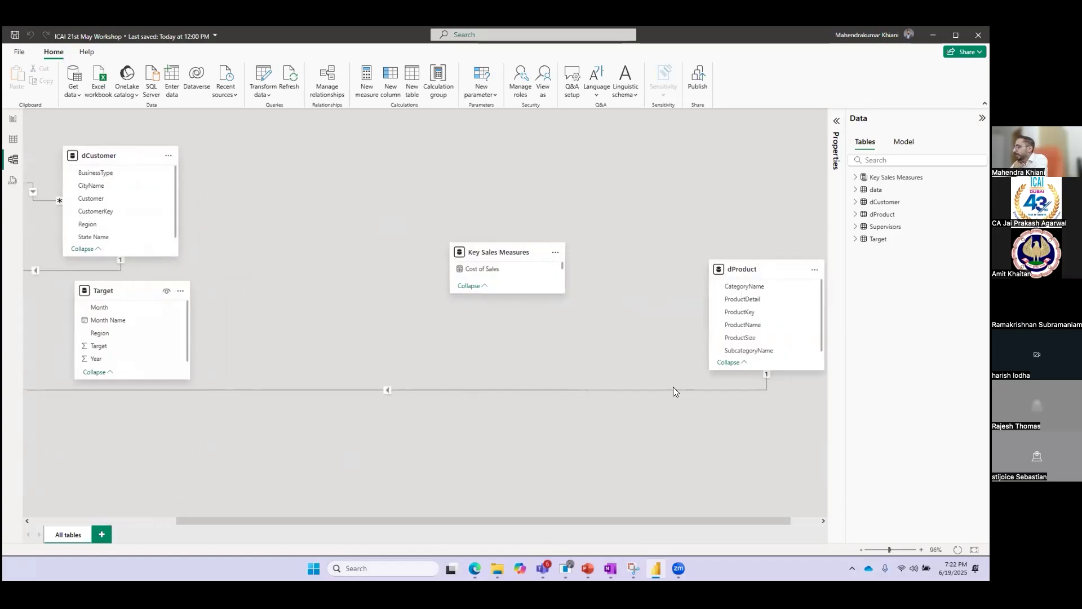
pyautogui.moveTo(765, 268); pyautogui.dragTo(359, 217)
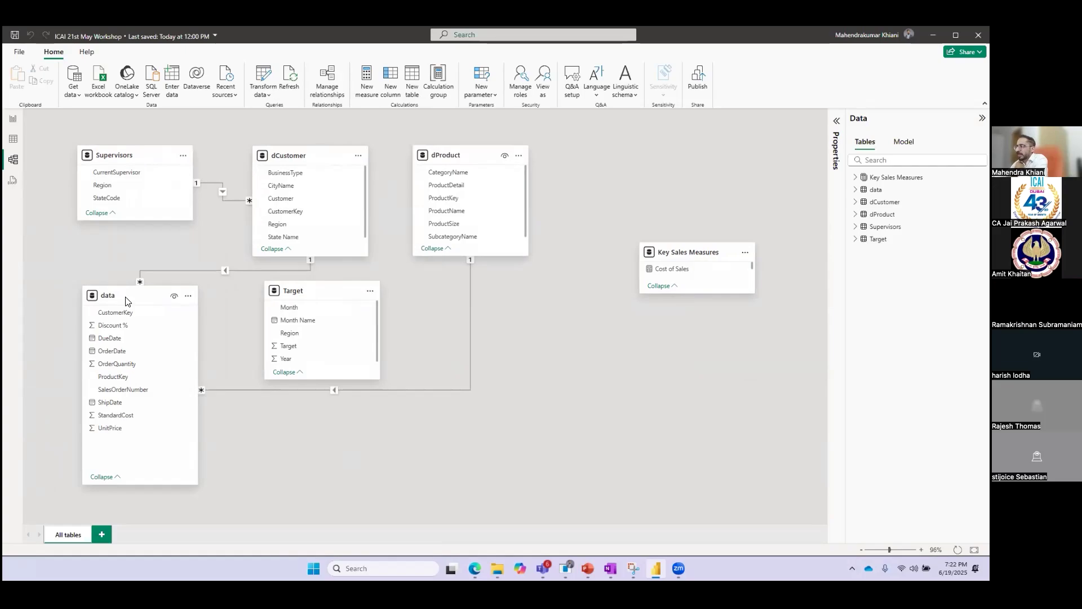
pyautogui.moveTo(126, 301); pyautogui.dragTo(133, 299)
pyautogui.moveTo(312, 290); pyautogui.dragTo(575, 295)
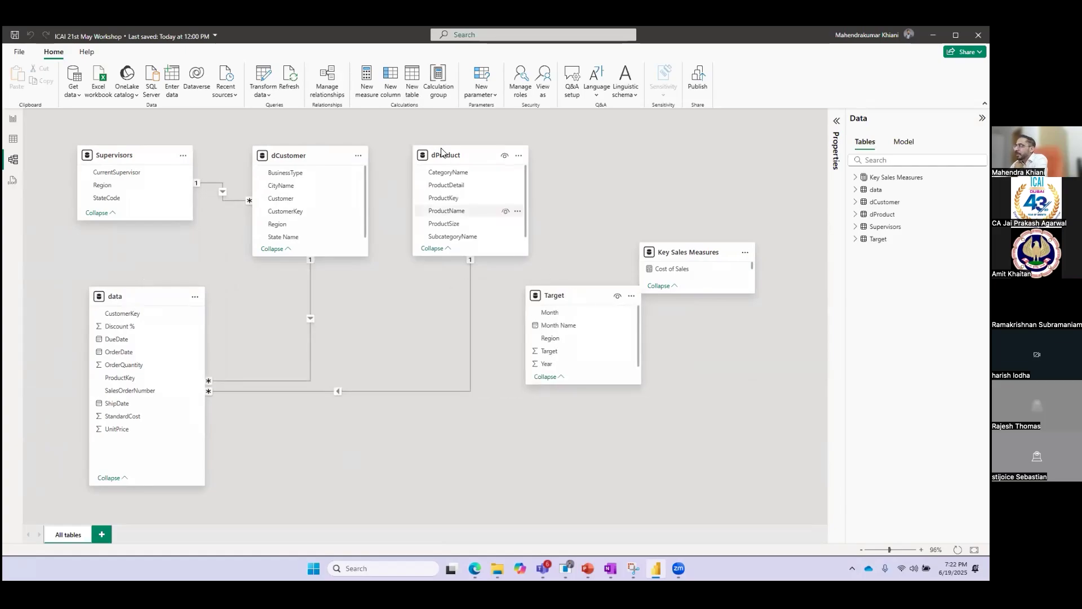
pyautogui.moveTo(446, 153); pyautogui.dragTo(429, 158)
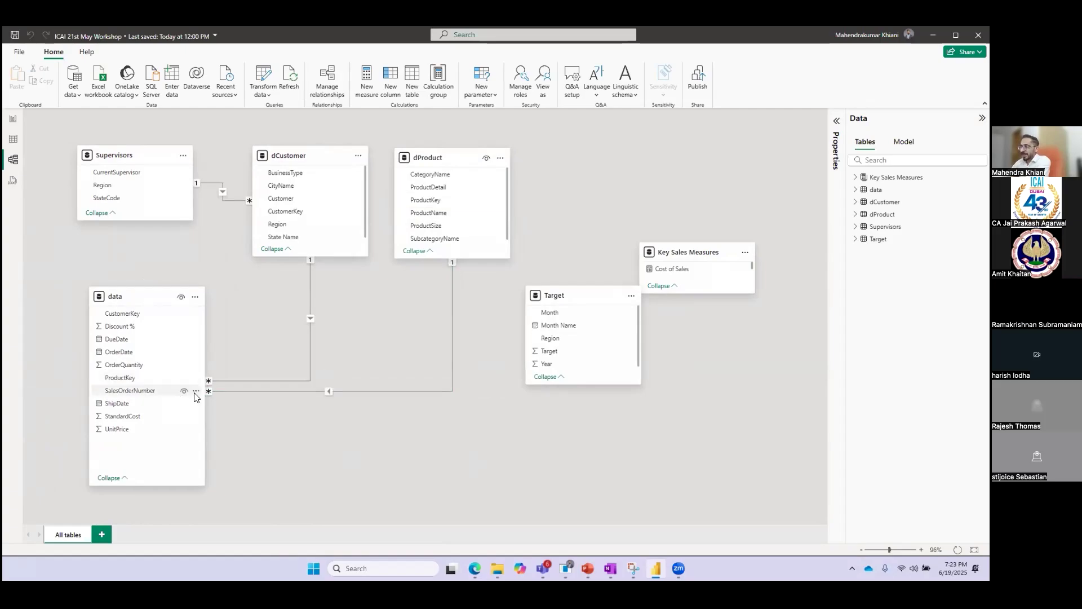
# Inspect the ProductKey relationship between data and dProduct, including the available cardinality options, and leave it without saving.
pyautogui.doubleClick(231, 390)
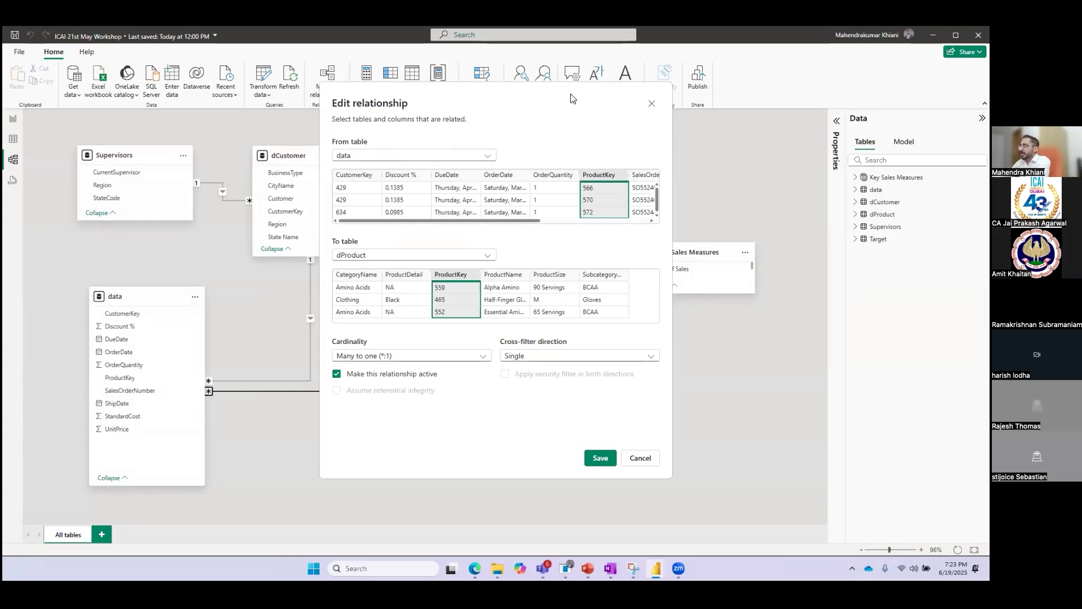
pyautogui.moveTo(572, 99); pyautogui.dragTo(780, 96)
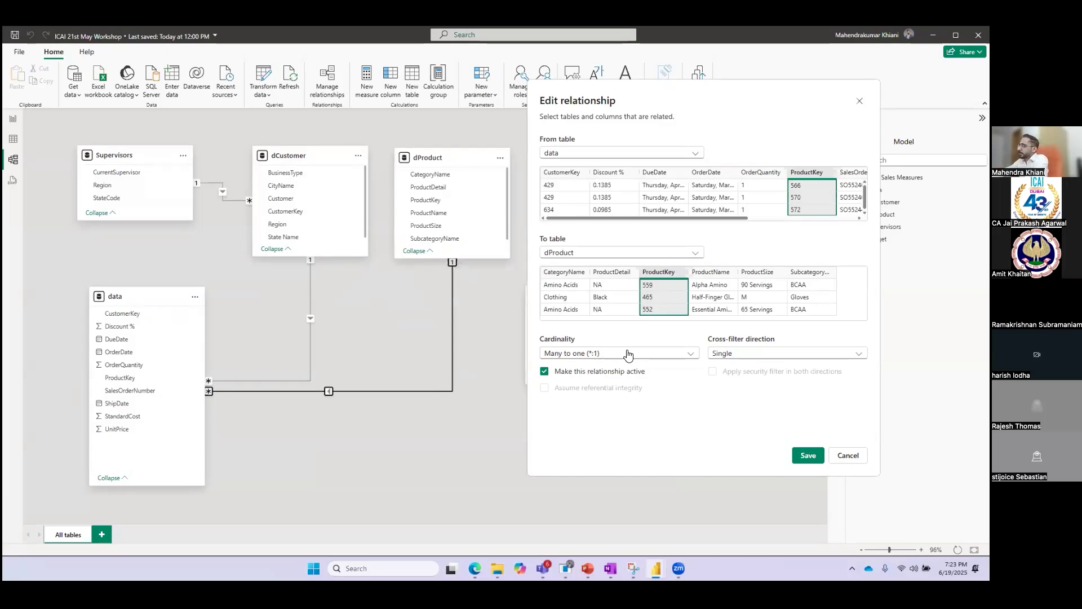
pyautogui.click(586, 353)
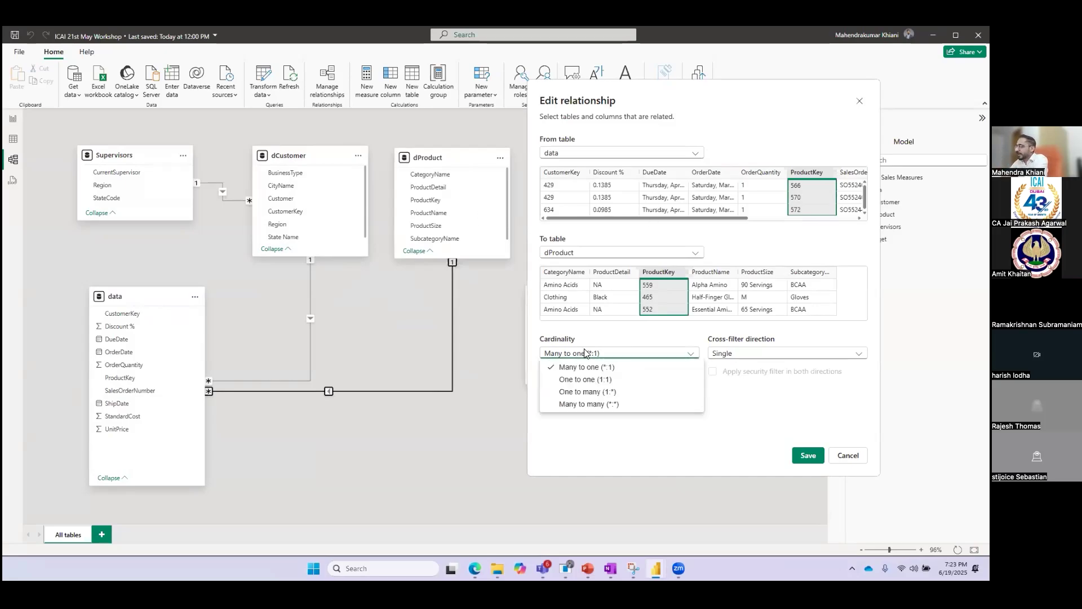
pyautogui.click(586, 353)
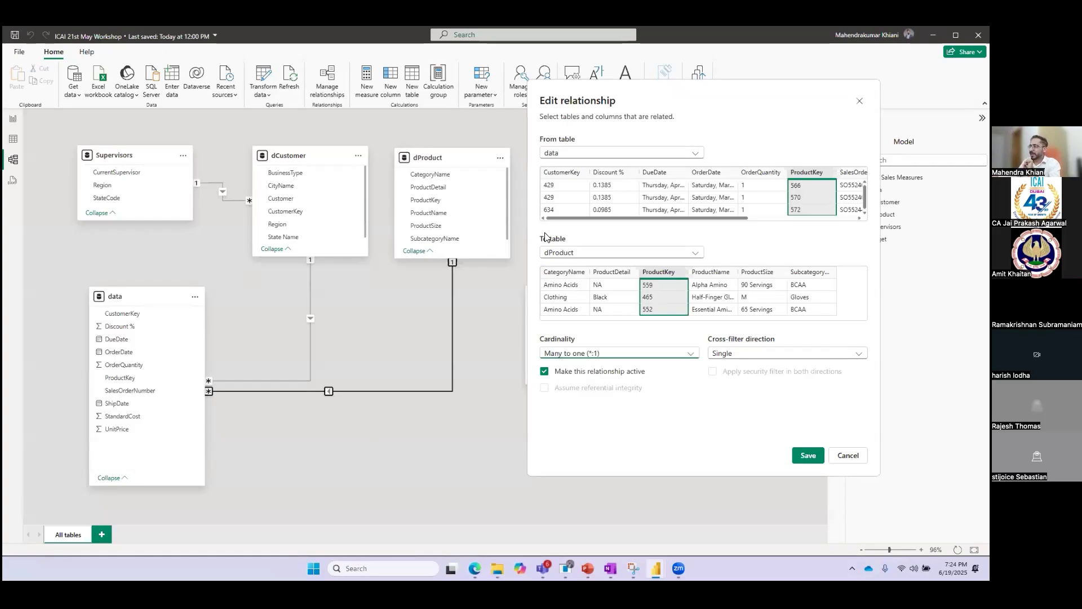
pyautogui.click(848, 455)
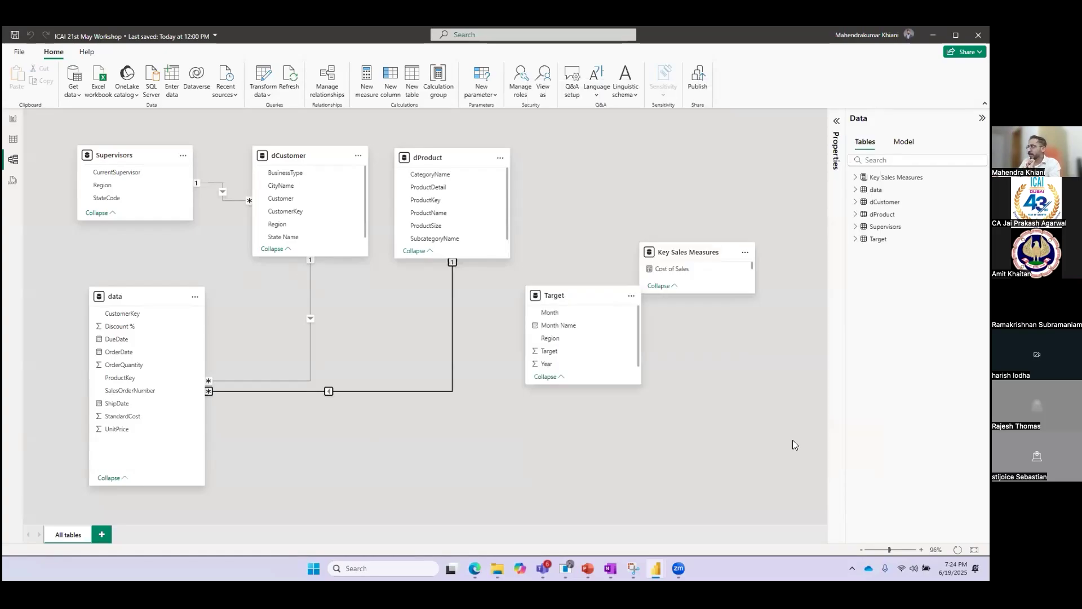
# Inspect the CustomerKey relationship between data and dCustomer and recheck the one between data and dProduct, without saving changes.
pyautogui.doubleClick(309, 297)
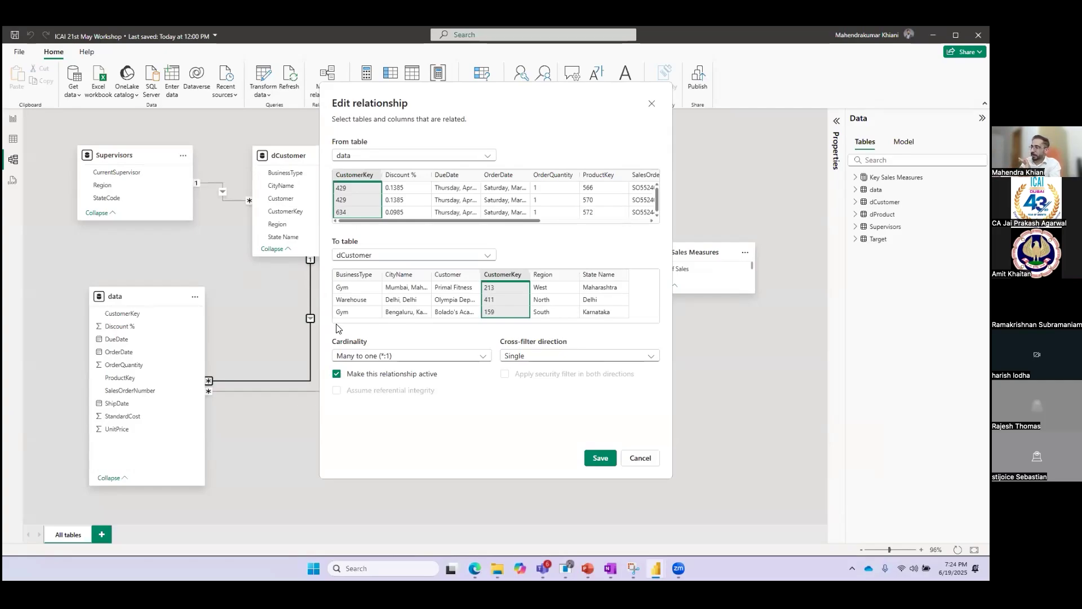
pyautogui.click(642, 459)
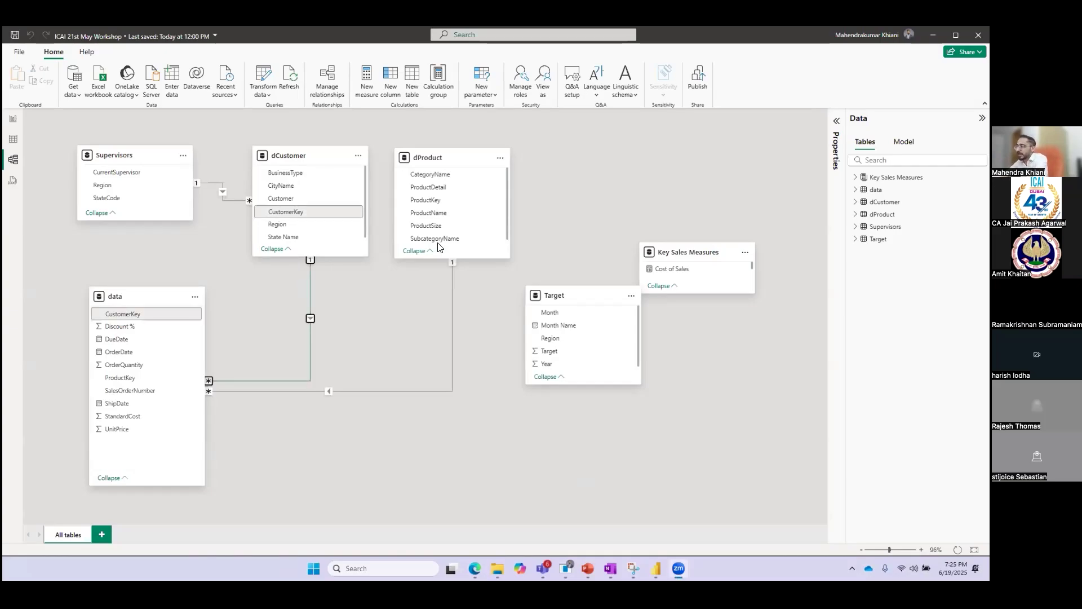
pyautogui.doubleClick(451, 277)
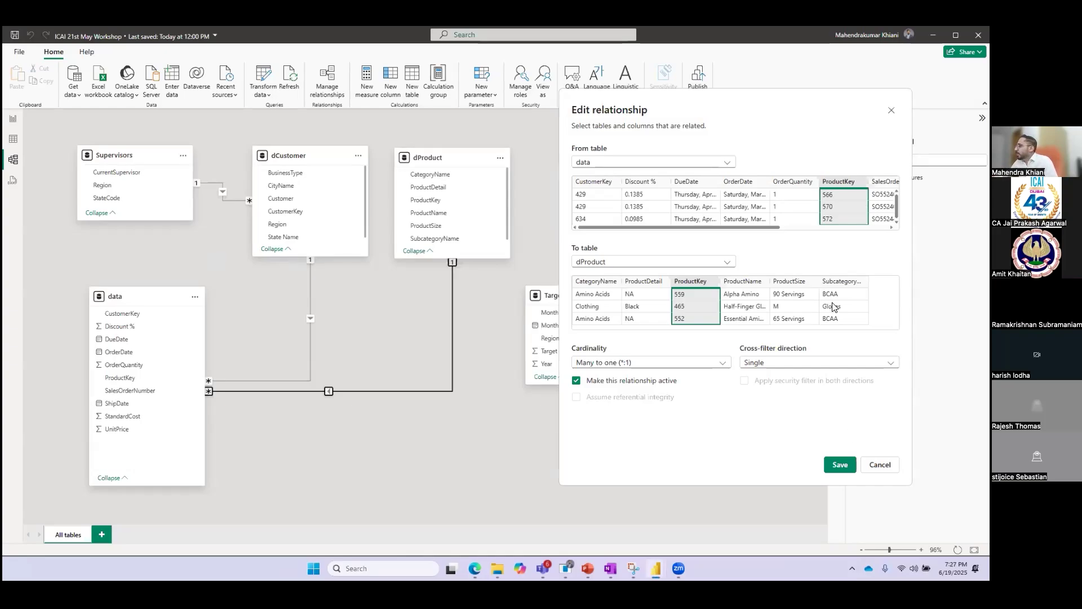
pyautogui.click(878, 466)
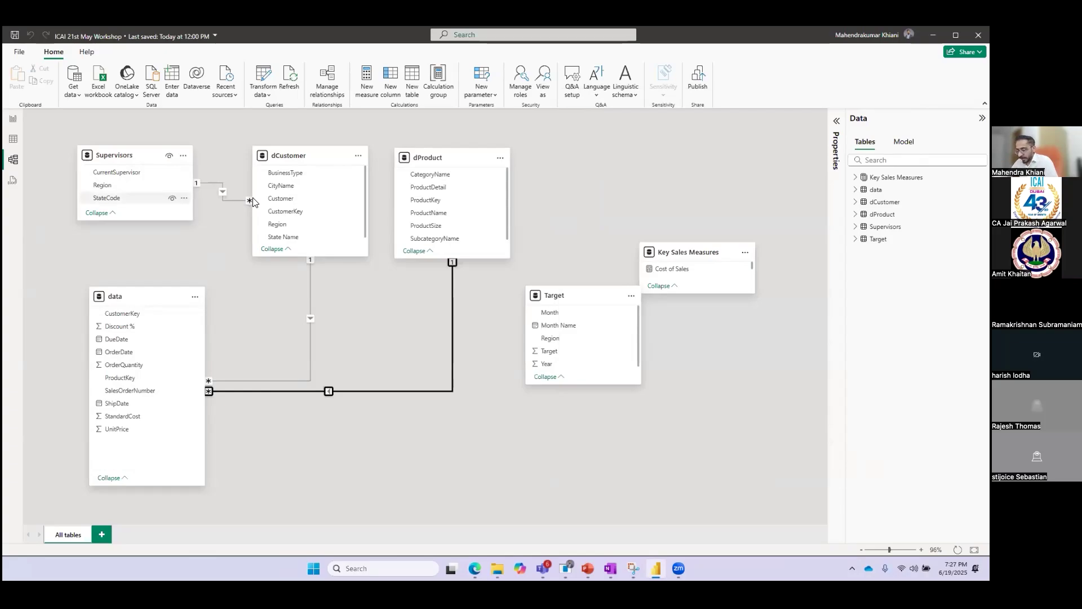
# Inspect the relationship linking dCustomer's State Name to Supervisors' StateCode and close it without saving.
pyautogui.click(208, 182)
pyautogui.doubleClick(208, 187)
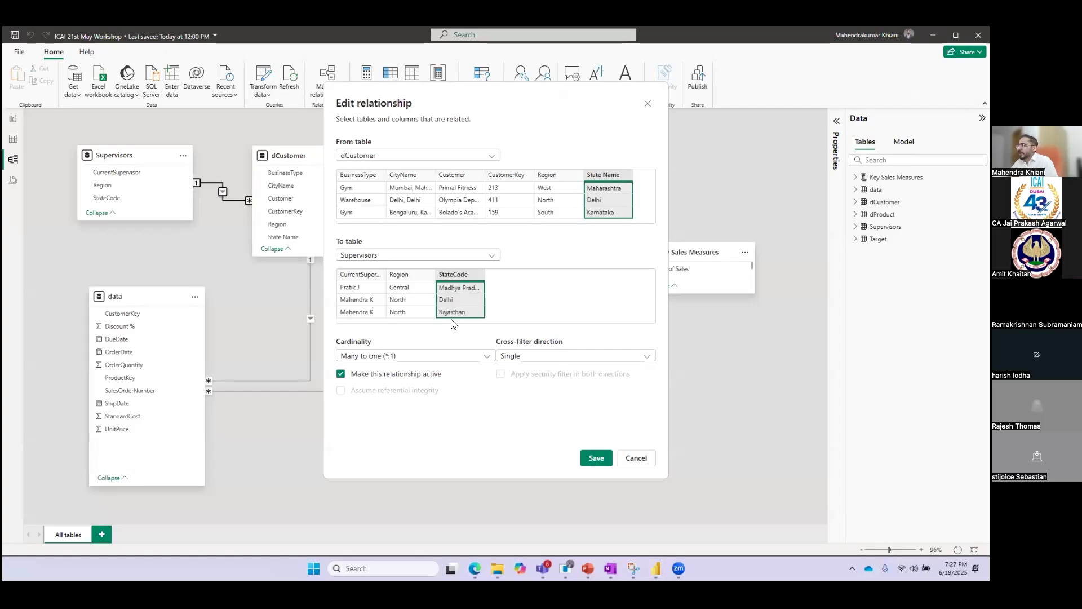
pyautogui.click(632, 458)
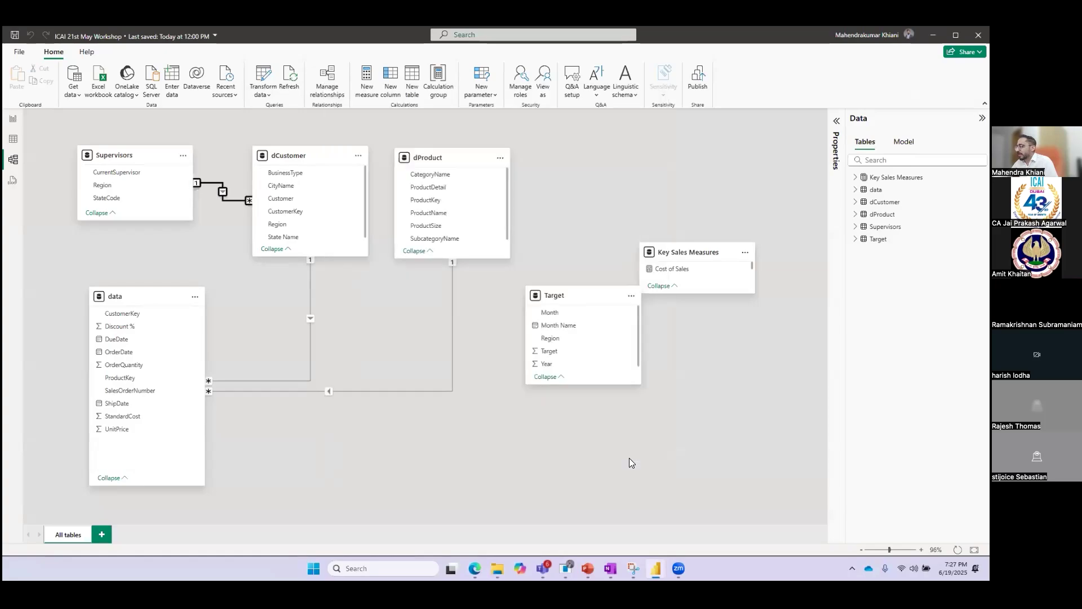
# Open the Target workbook from File Explorer in Excel and look through its Target and Supervisors sheets.
pyautogui.click(497, 568)
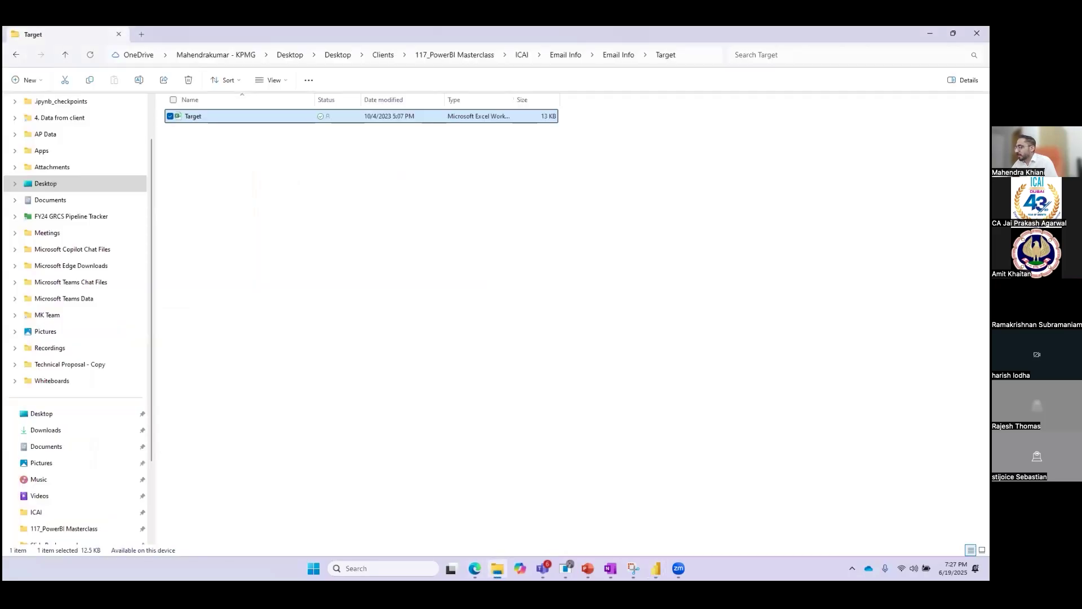
pyautogui.doubleClick(199, 116)
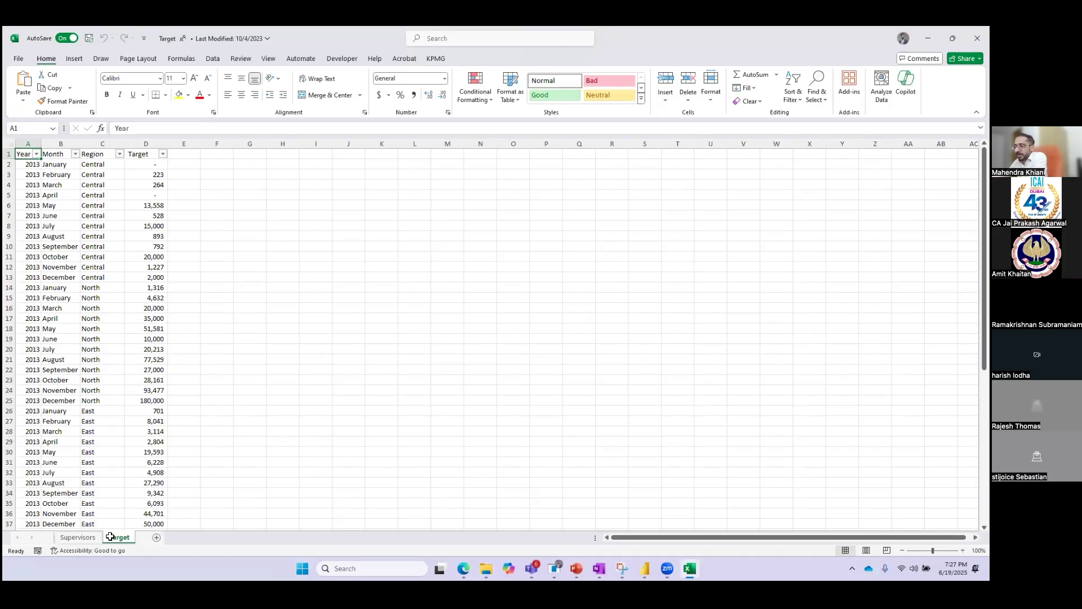
pyautogui.scroll(-3, 128, 316)
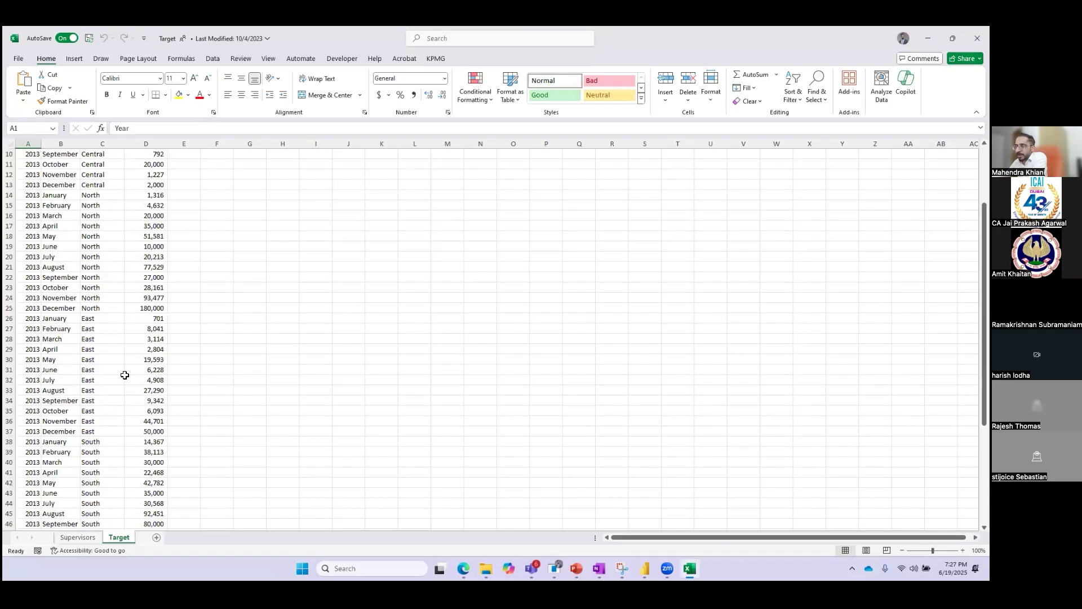
pyautogui.click(78, 538)
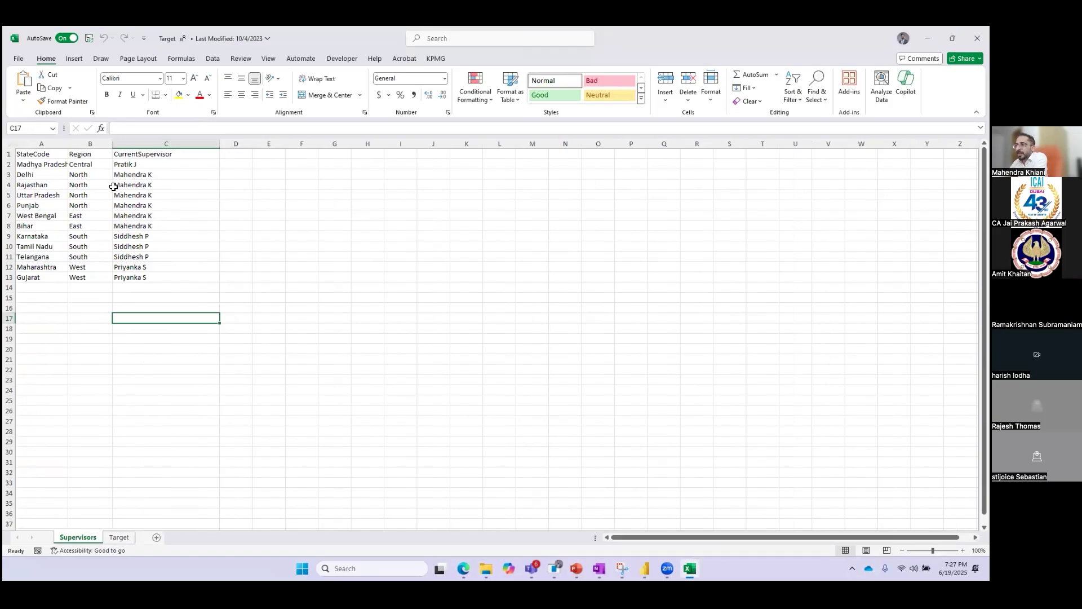
# Review the region and supervisor assignments on the Supervisors sheet and fit the StateCode column's width to its contents.
pyautogui.moveTo(78, 175); pyautogui.dragTo(77, 205)
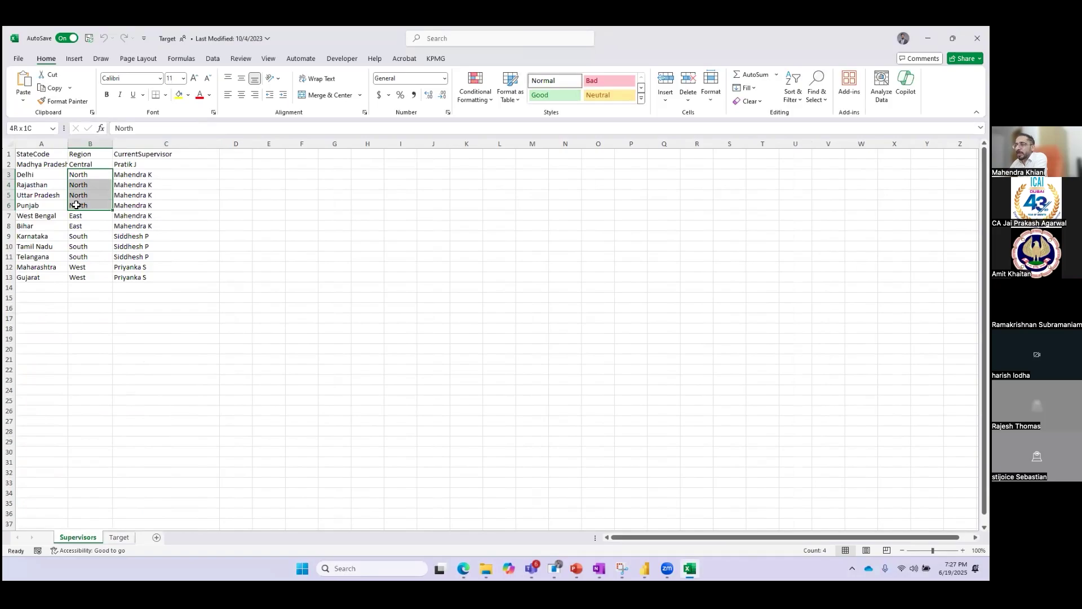
pyautogui.moveTo(79, 235); pyautogui.dragTo(122, 246)
pyautogui.moveTo(76, 216); pyautogui.dragTo(123, 230)
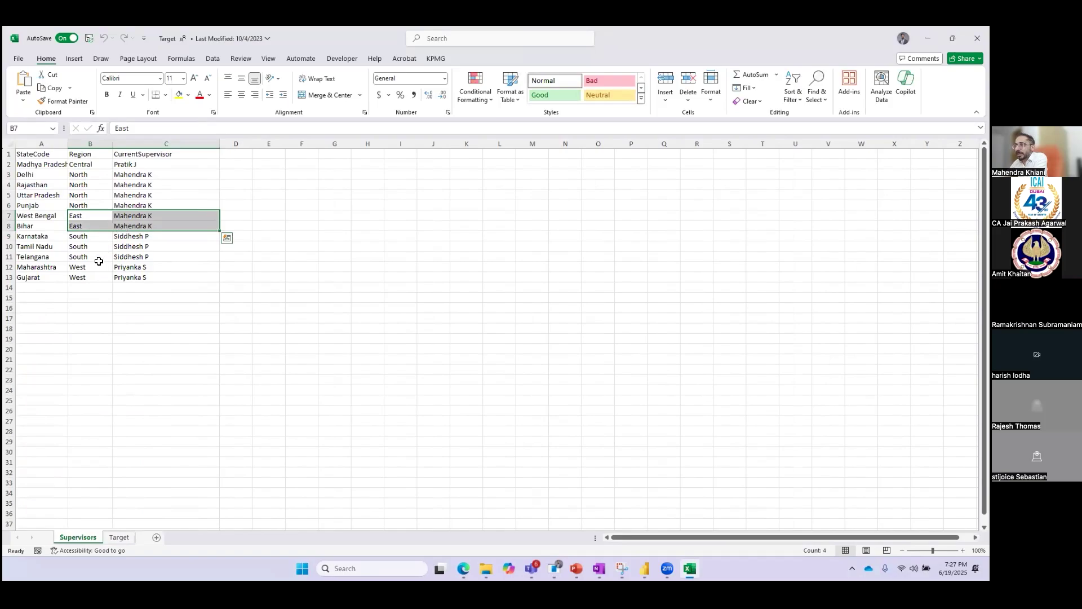
pyautogui.moveTo(79, 268); pyautogui.dragTo(126, 278)
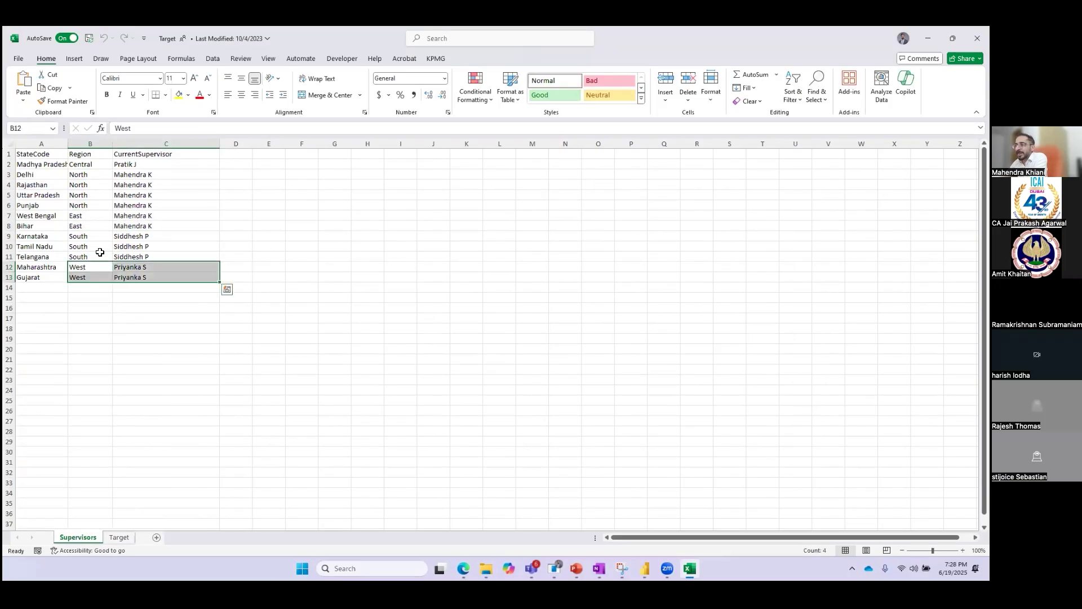
pyautogui.doubleClick(68, 145)
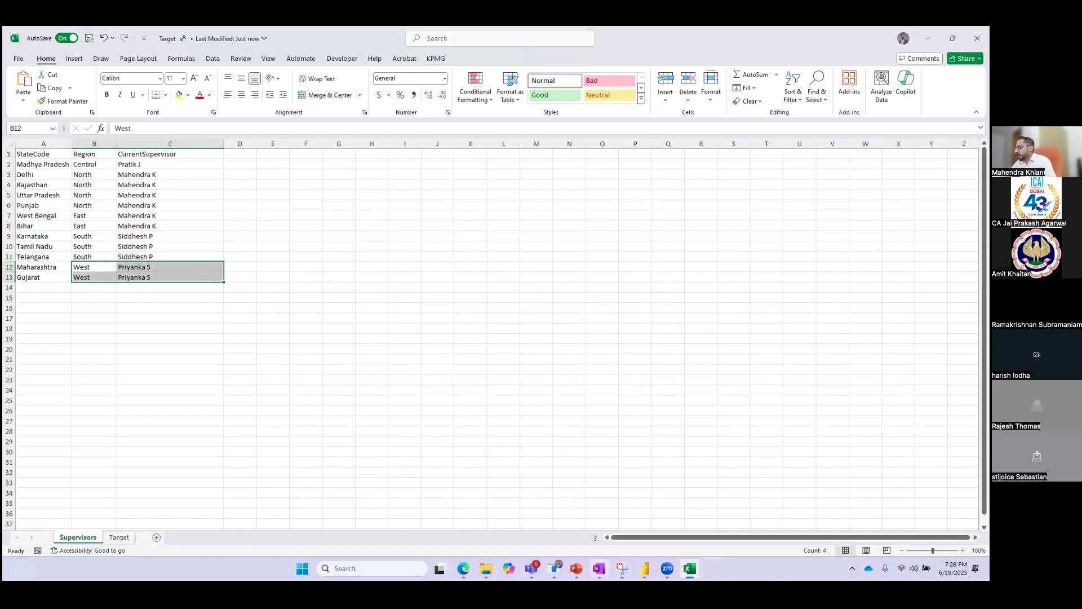
# Switch back to Power BI and compare the Supervisors table's fields with dCustomer's Region and State Name fields in the model diagram.
pyautogui.moveTo(645, 570)
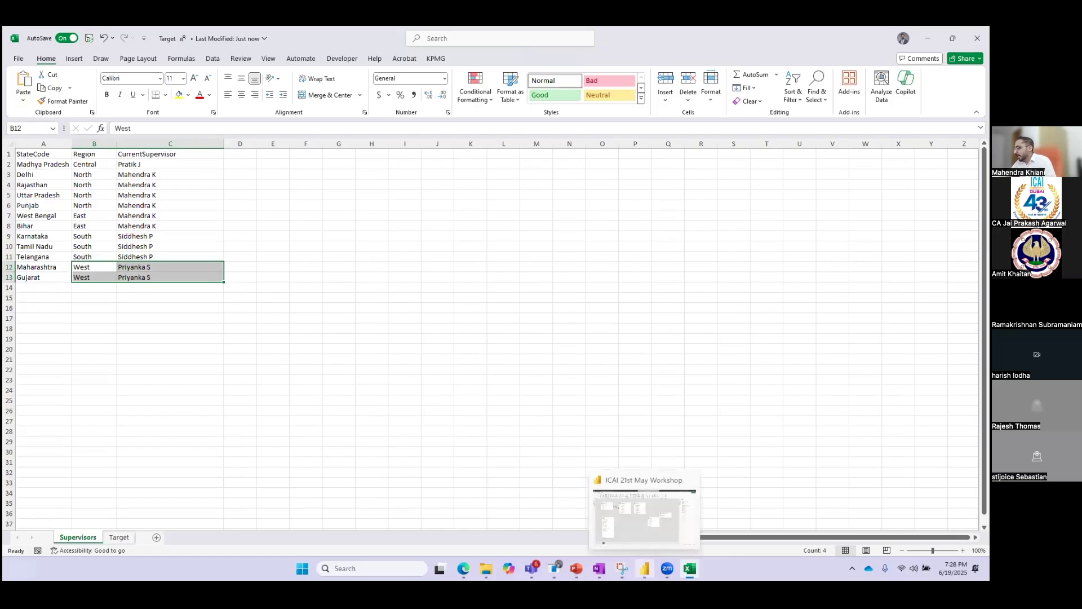
pyautogui.click(635, 535)
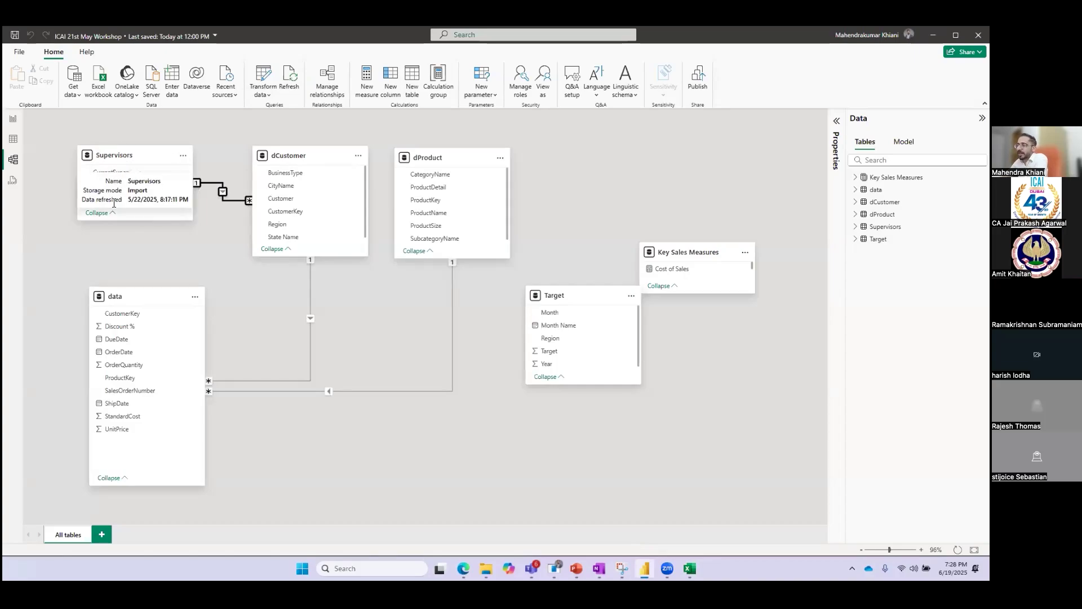
pyautogui.scroll(-1, 367, 188)
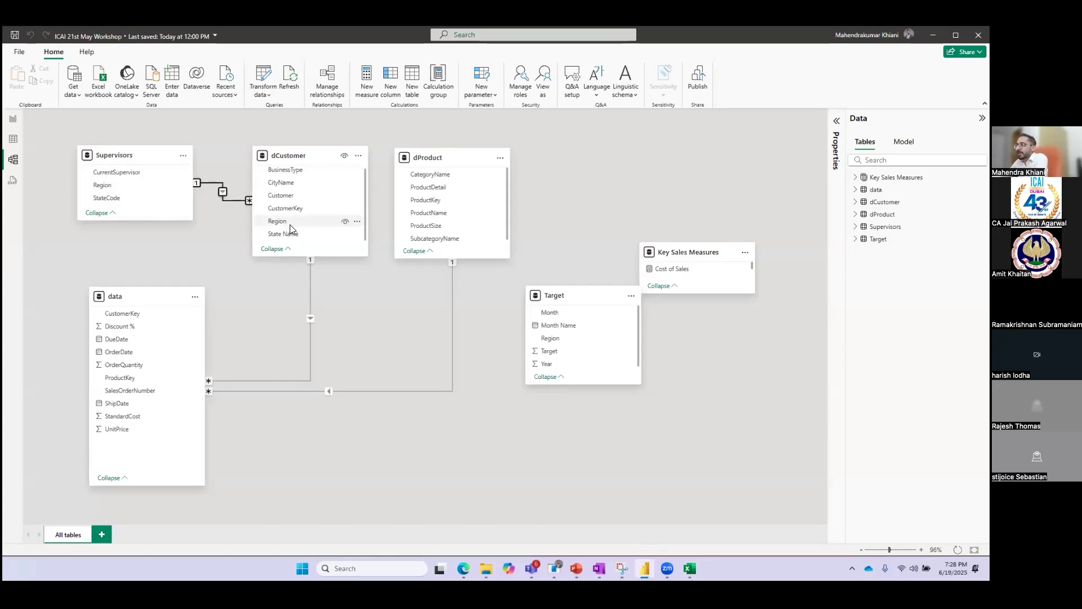
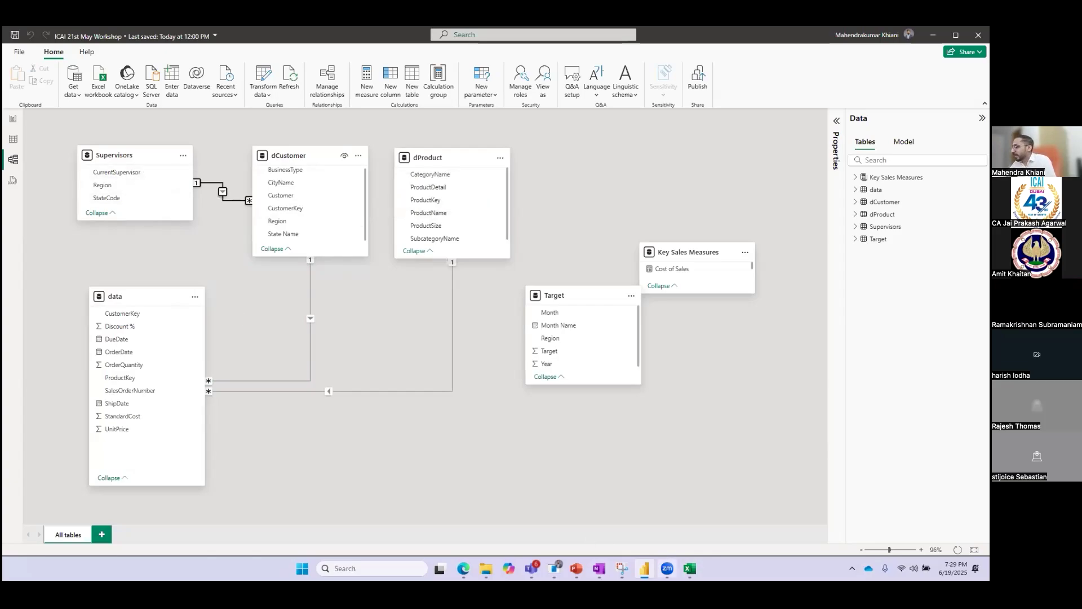
# Close the Target workbook in Excel and show report Page 3 in Power BI.
pyautogui.click(690, 568)
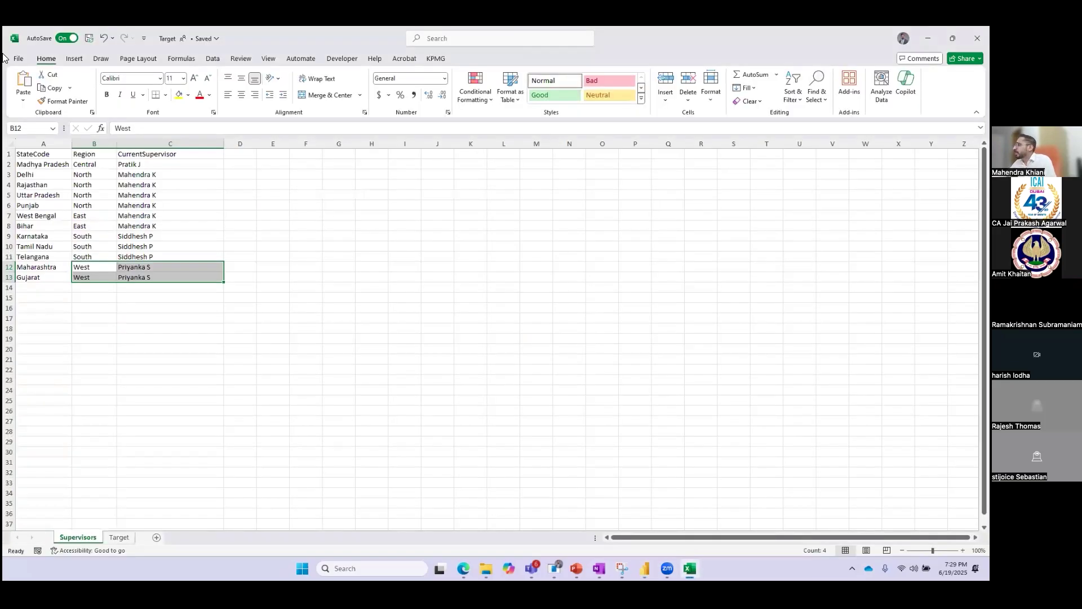
pyautogui.hotkey('alt', 'F4')
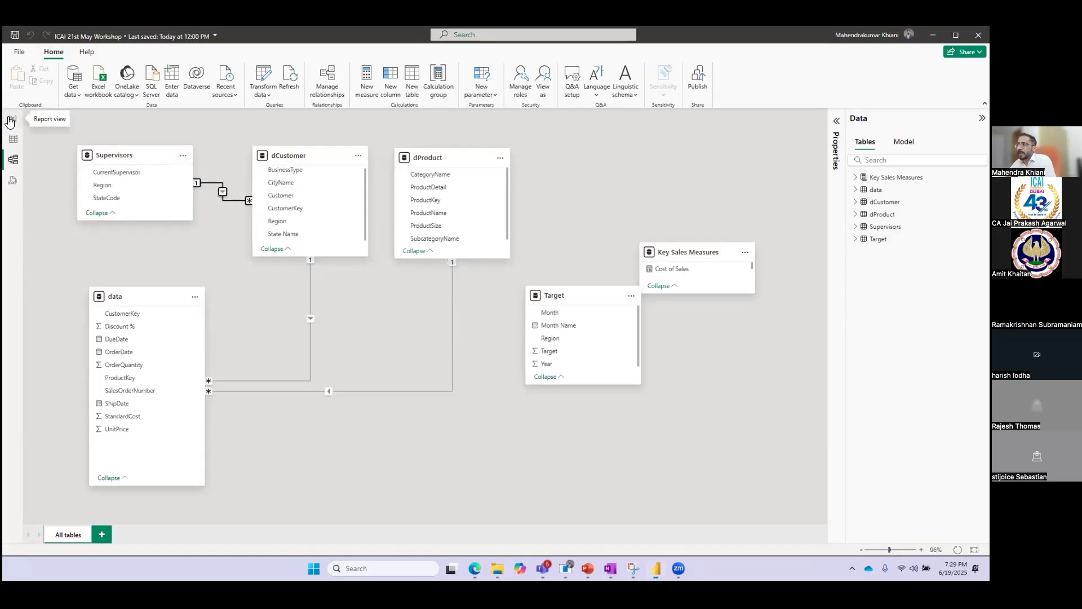
pyautogui.click(13, 118)
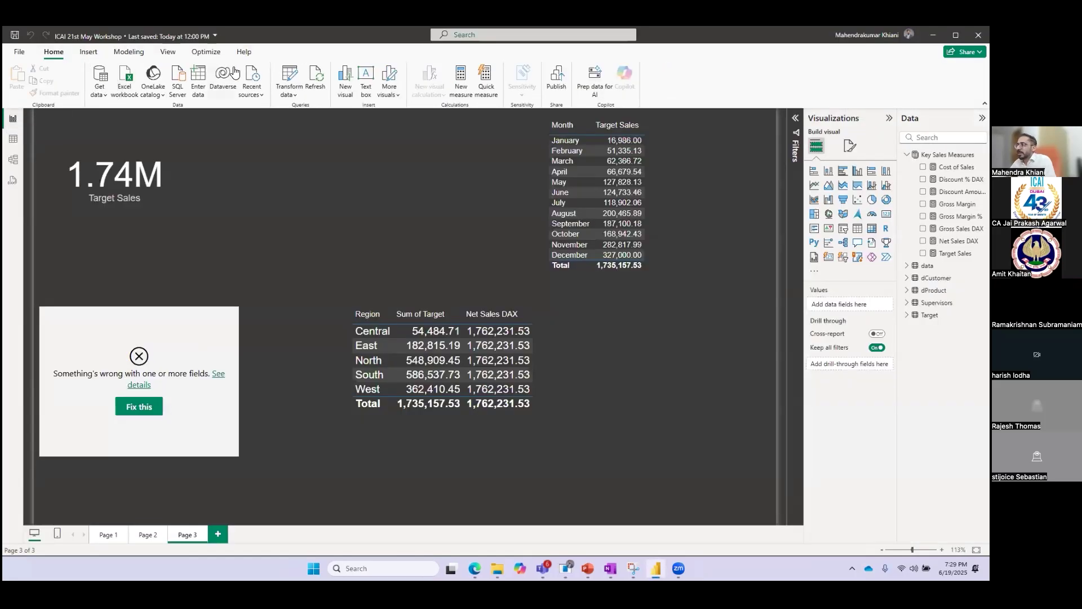
# Open the Power Query Editor, check the Supervisors query's columns, and bring up the dCustomer query.
pyautogui.click(290, 93)
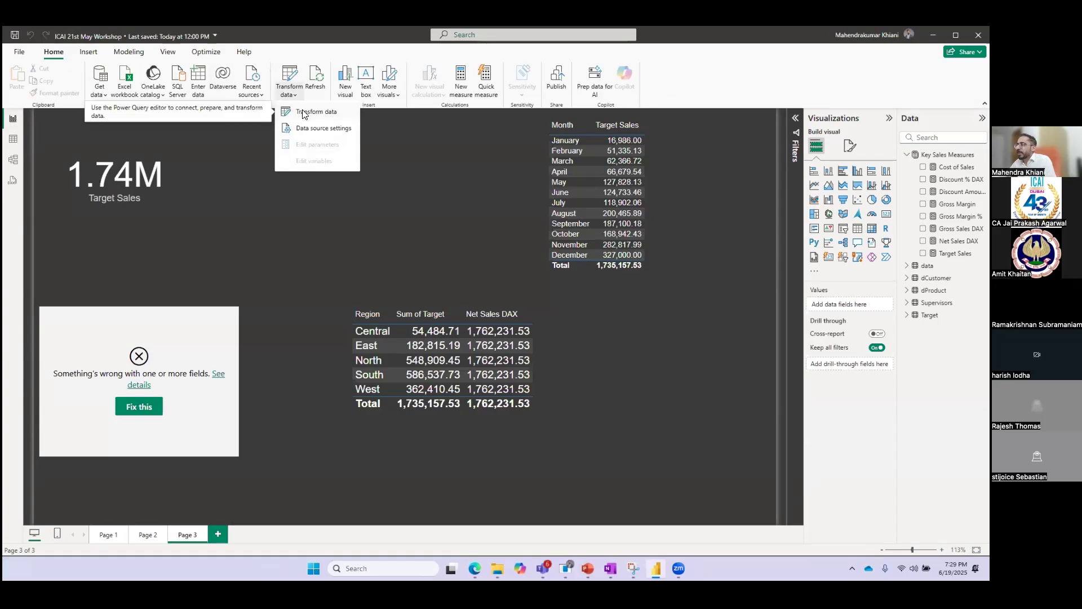
pyautogui.click(299, 116)
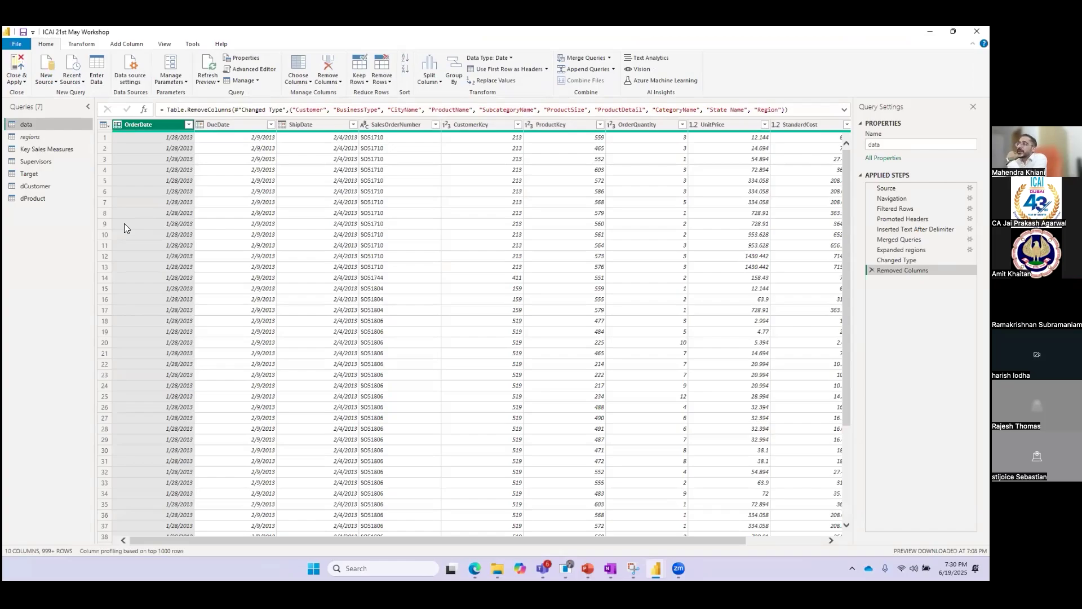
pyautogui.click(27, 162)
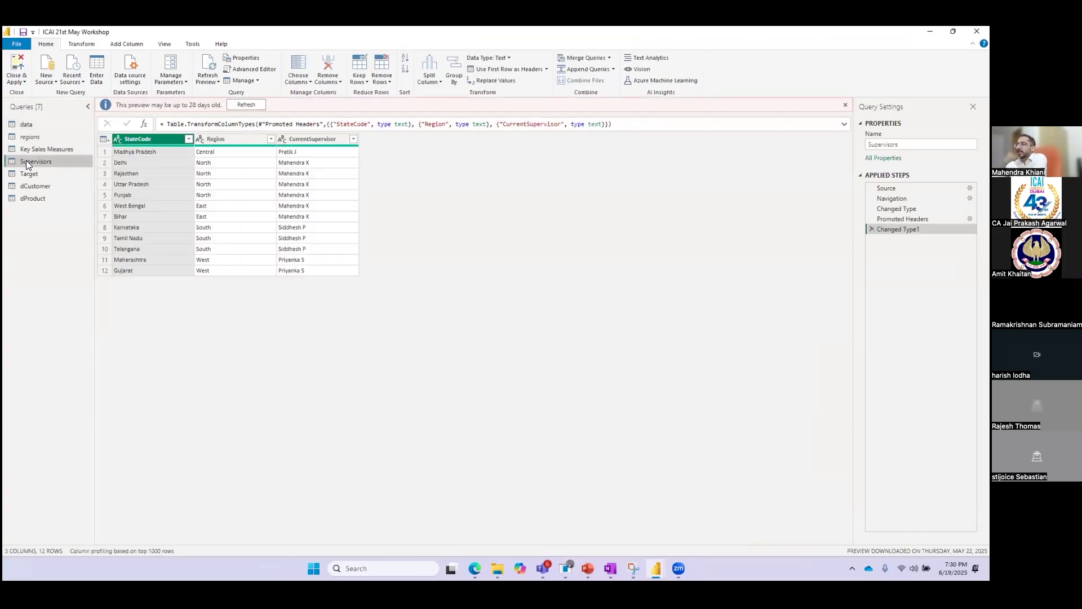
pyautogui.click(42, 186)
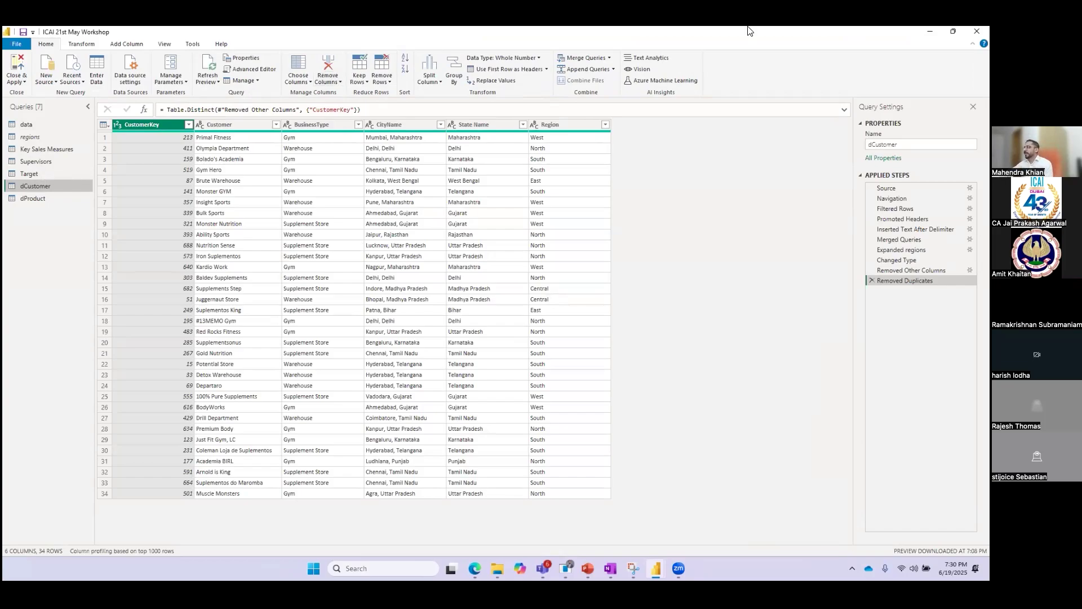
pyautogui.click(571, 59)
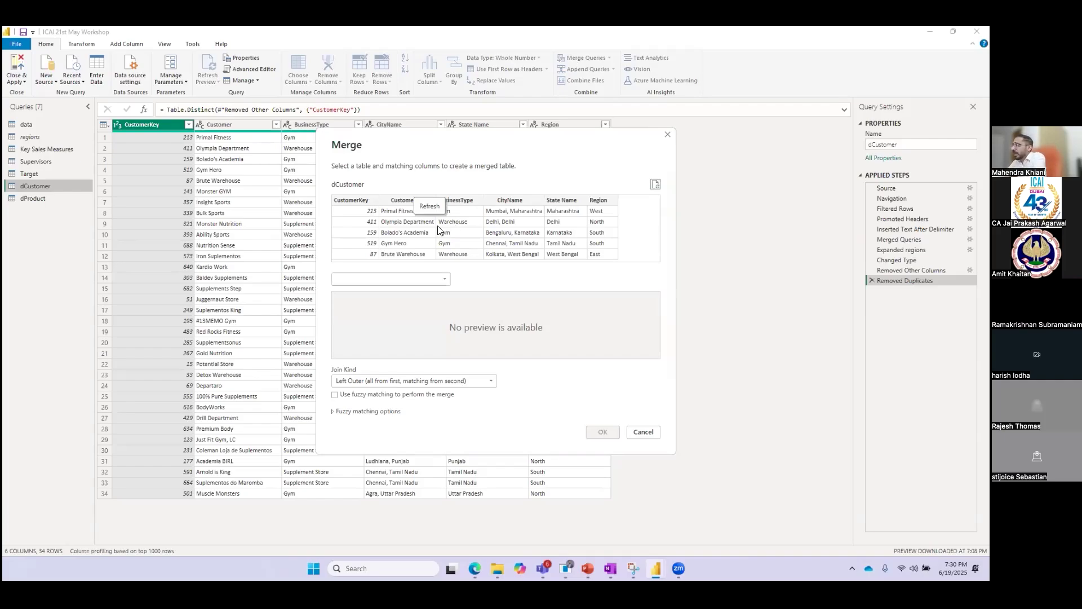
pyautogui.click(356, 273)
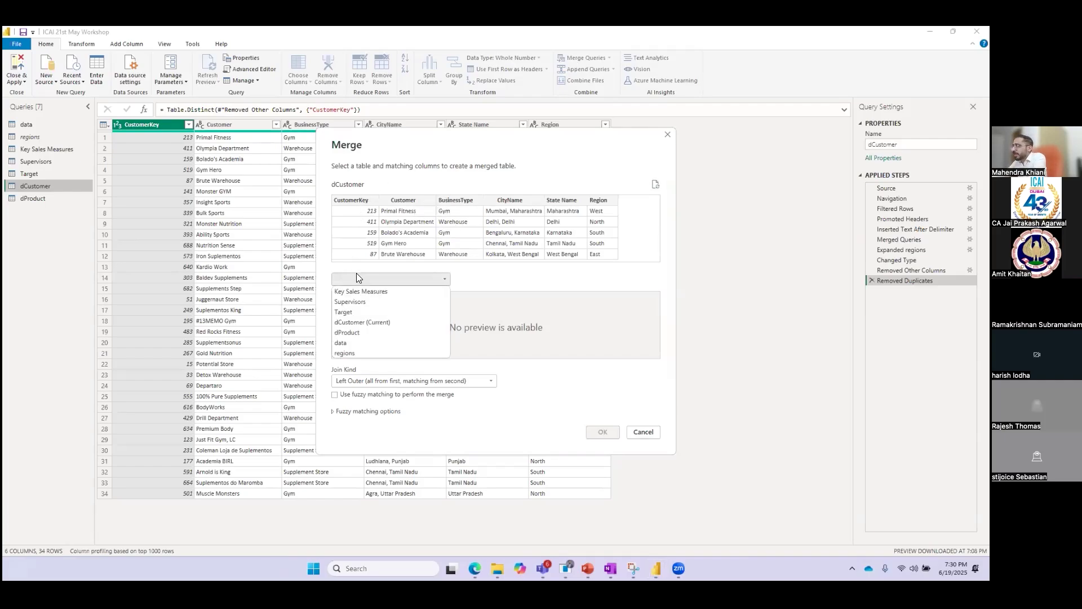
pyautogui.click(352, 302)
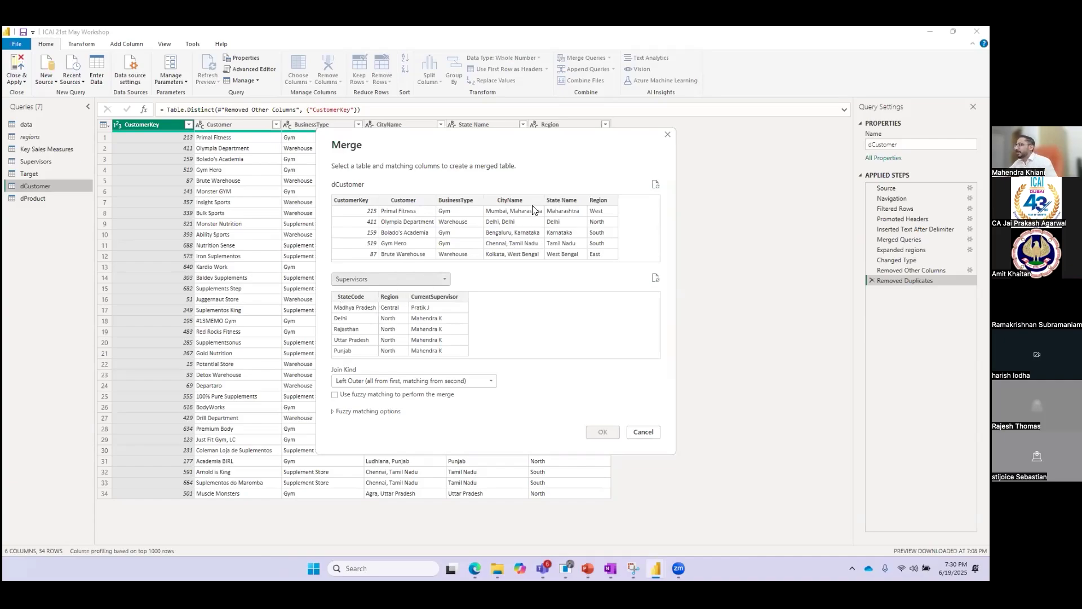
pyautogui.click(565, 198)
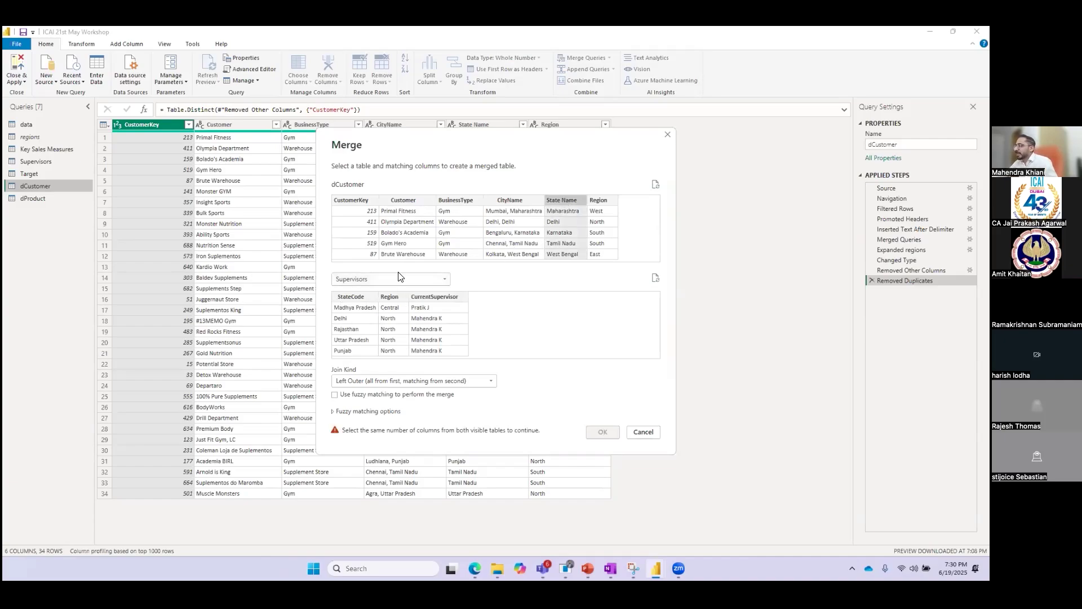
pyautogui.click(353, 299)
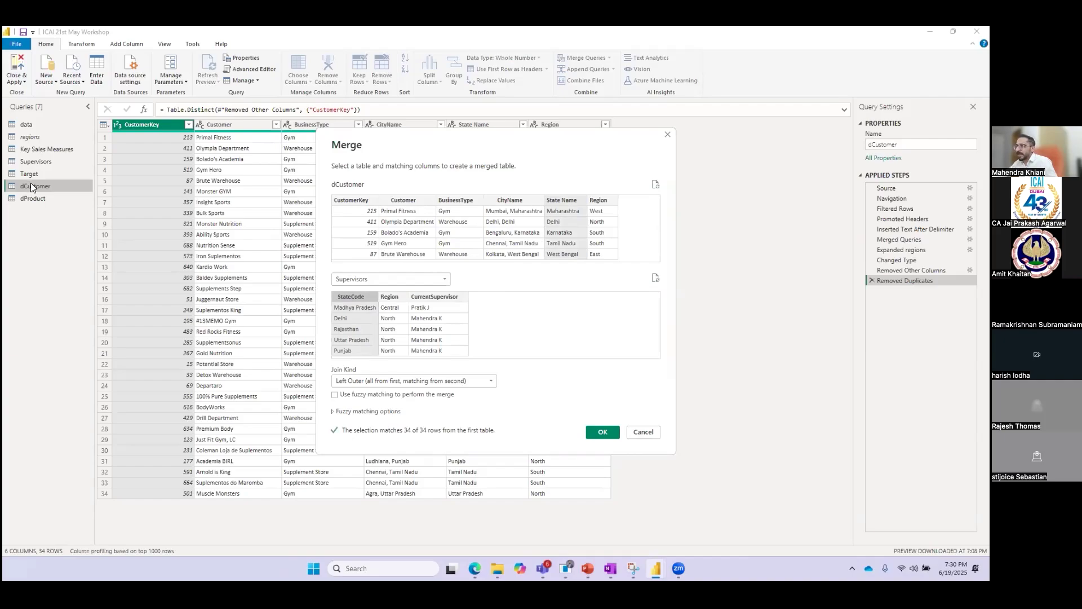
pyautogui.click(643, 432)
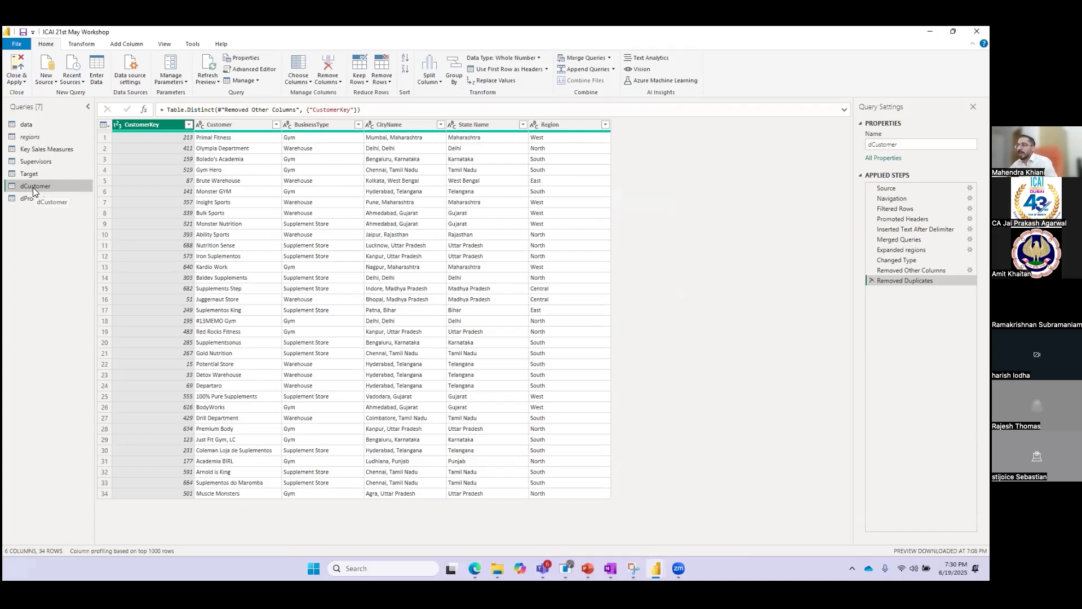
# Merge Supervisors into dCustomer with a left outer join, matching State Name to StateCode.
pyautogui.click(576, 59)
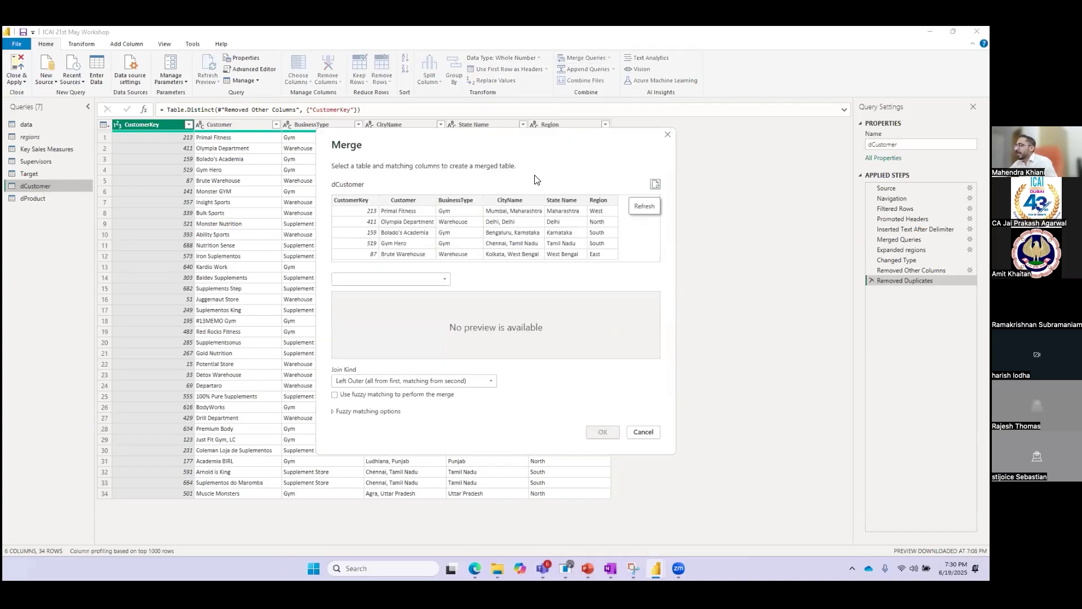
pyautogui.click(393, 279)
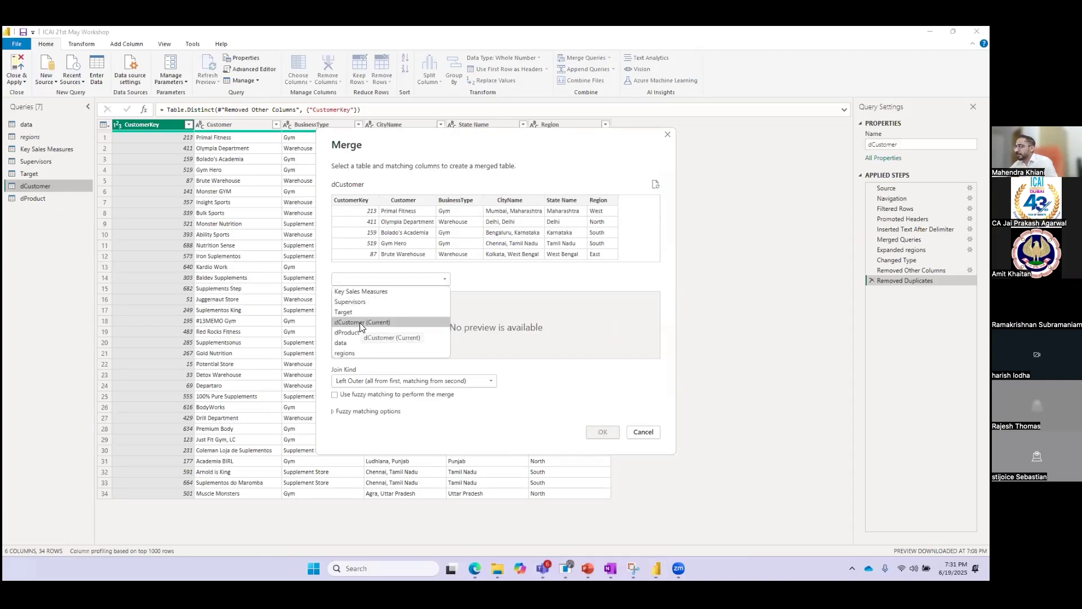
pyautogui.click(363, 303)
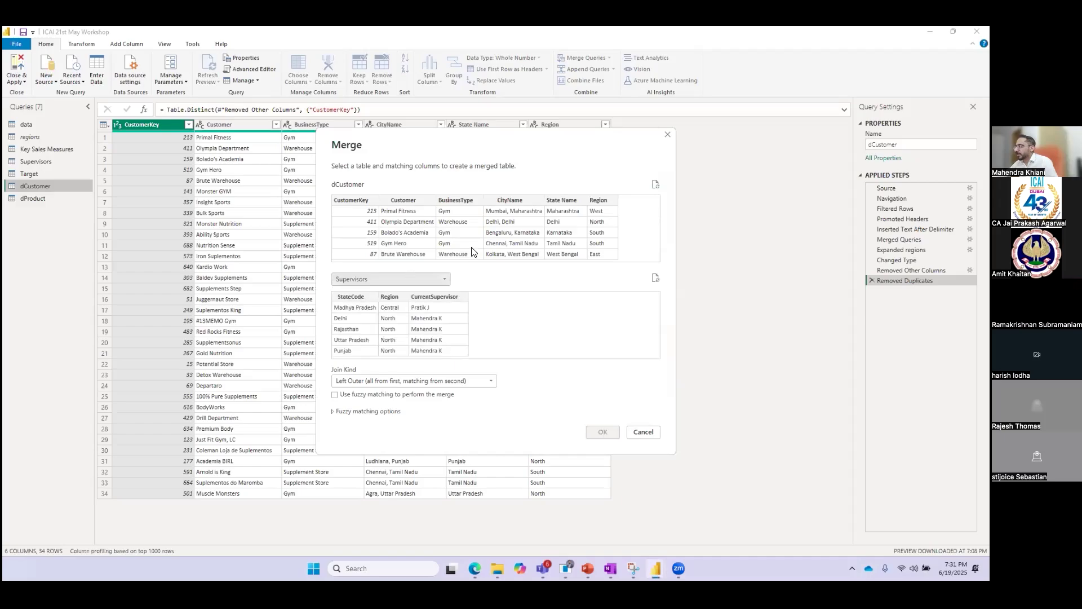
pyautogui.click(561, 201)
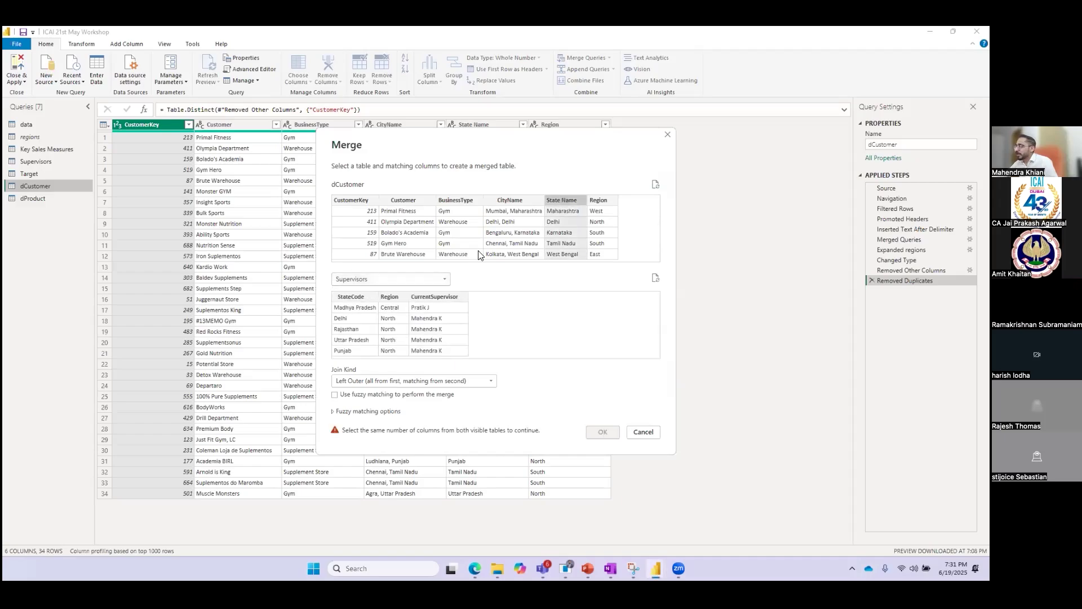
pyautogui.click(360, 297)
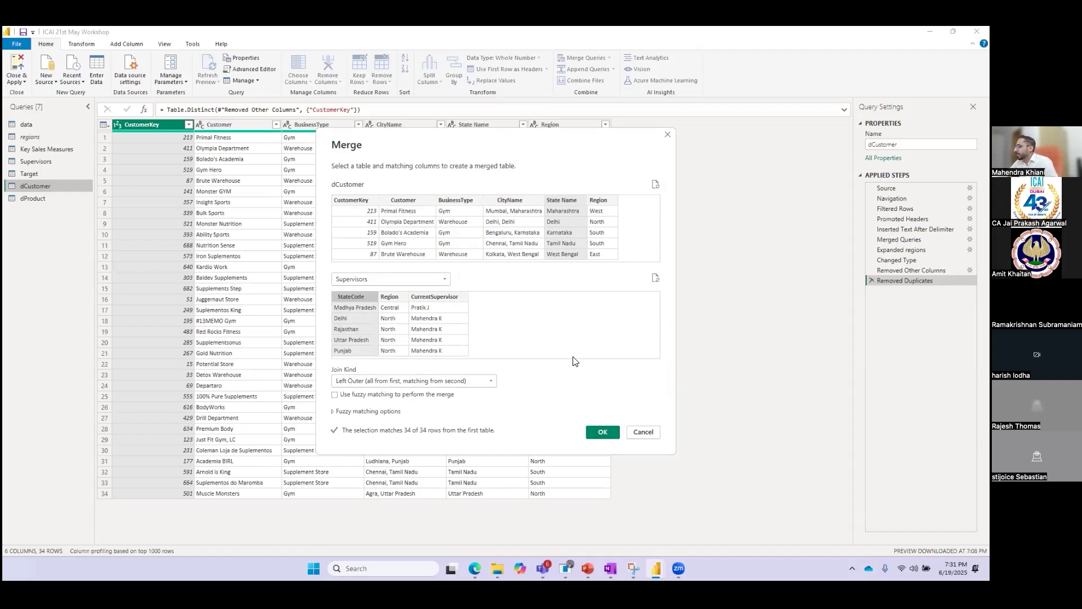
pyautogui.click(601, 433)
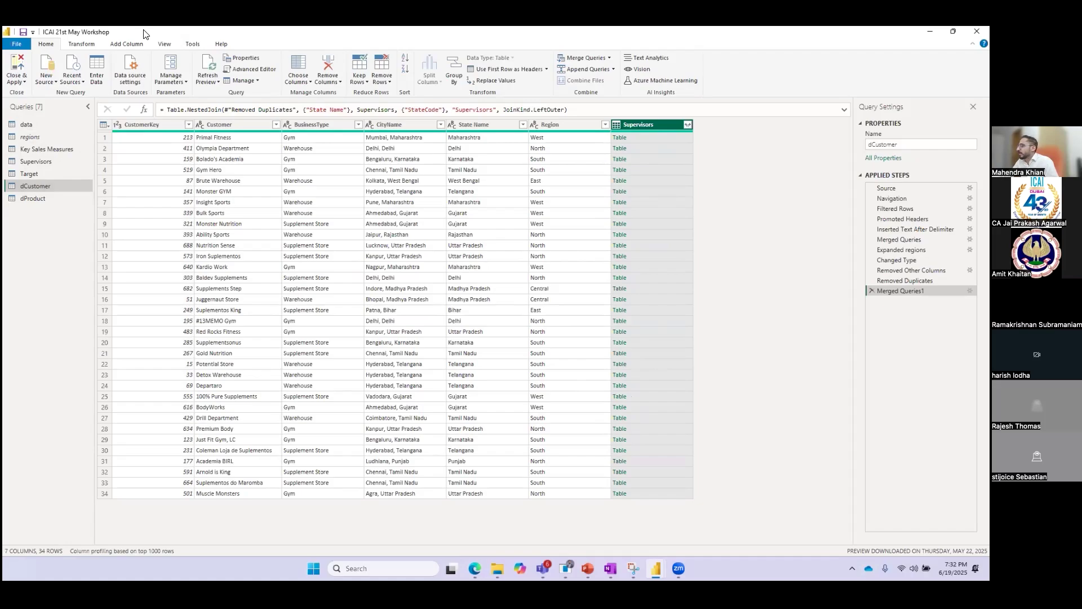
# Delete the Merged Queries1 step from the dCustomer query's applied steps.
pyautogui.press('super+Down')
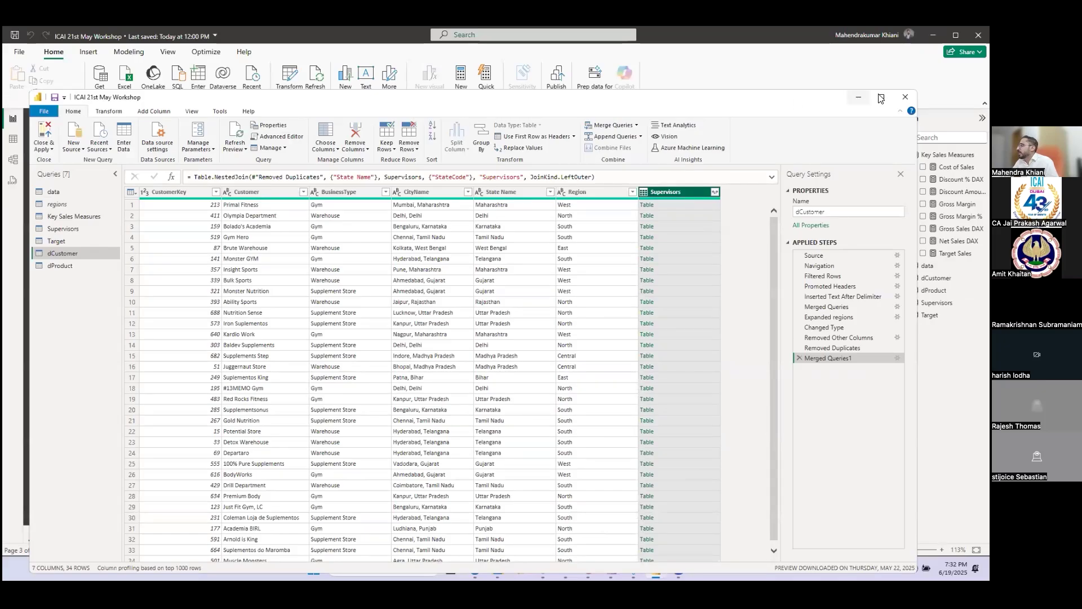
pyautogui.click(881, 98)
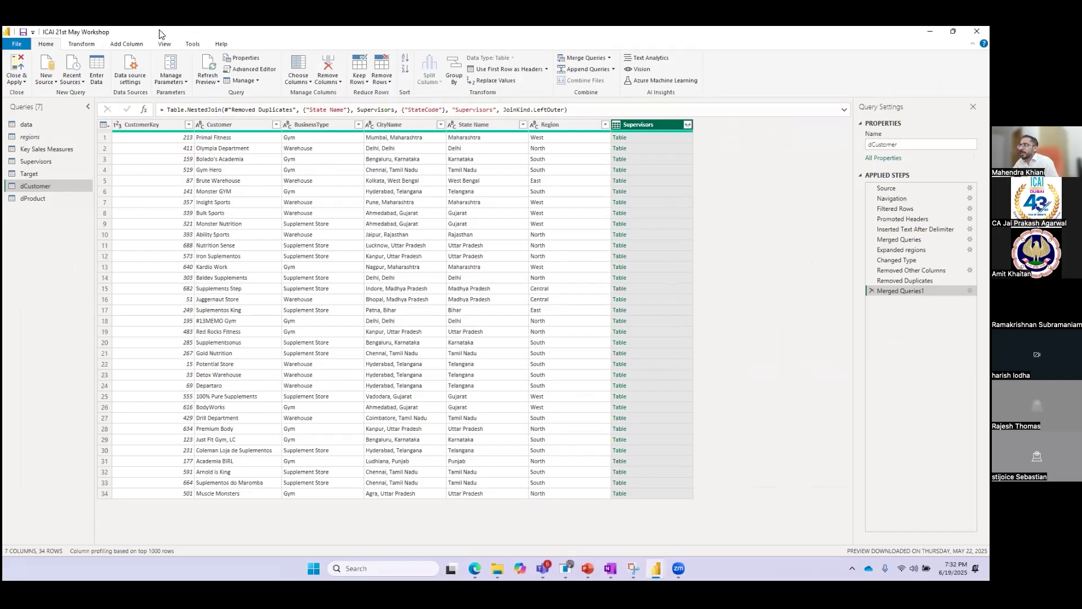
pyautogui.press('super+Down')
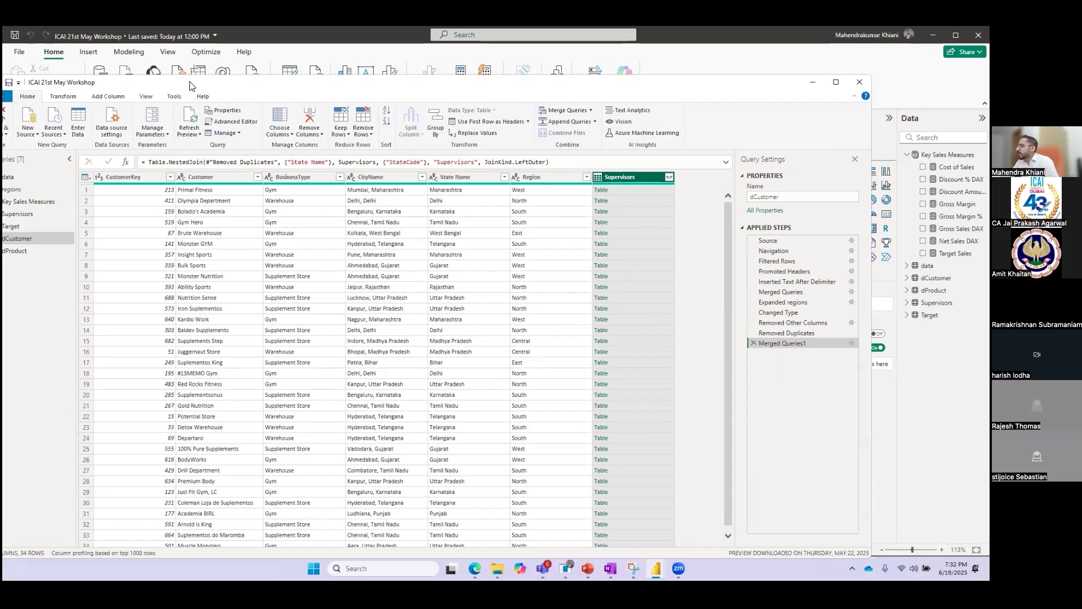
pyautogui.click(843, 54)
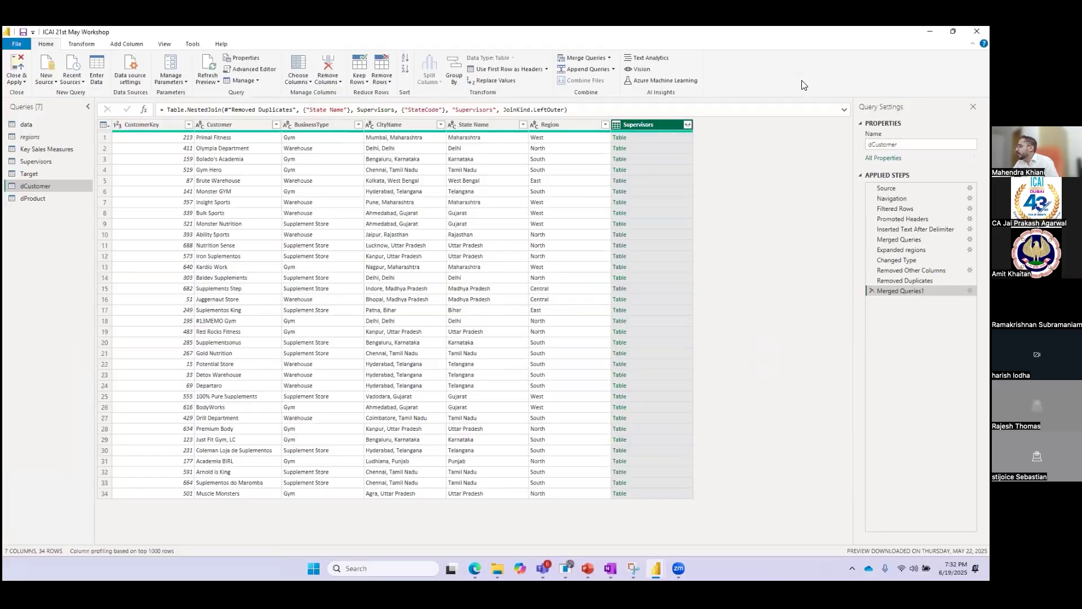
pyautogui.click(872, 291)
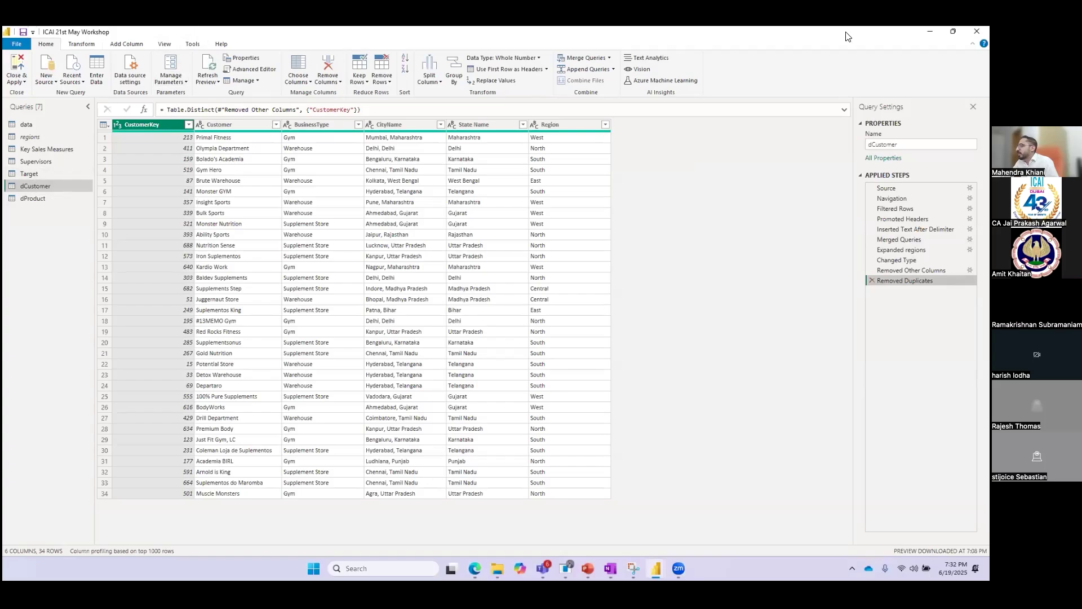
# Redo the left outer merge of dCustomer with Supervisors, pairing State Name with StateCode, and maximize the Power Query Editor.
pyautogui.moveTo(845, 37); pyautogui.dragTo(792, 75)
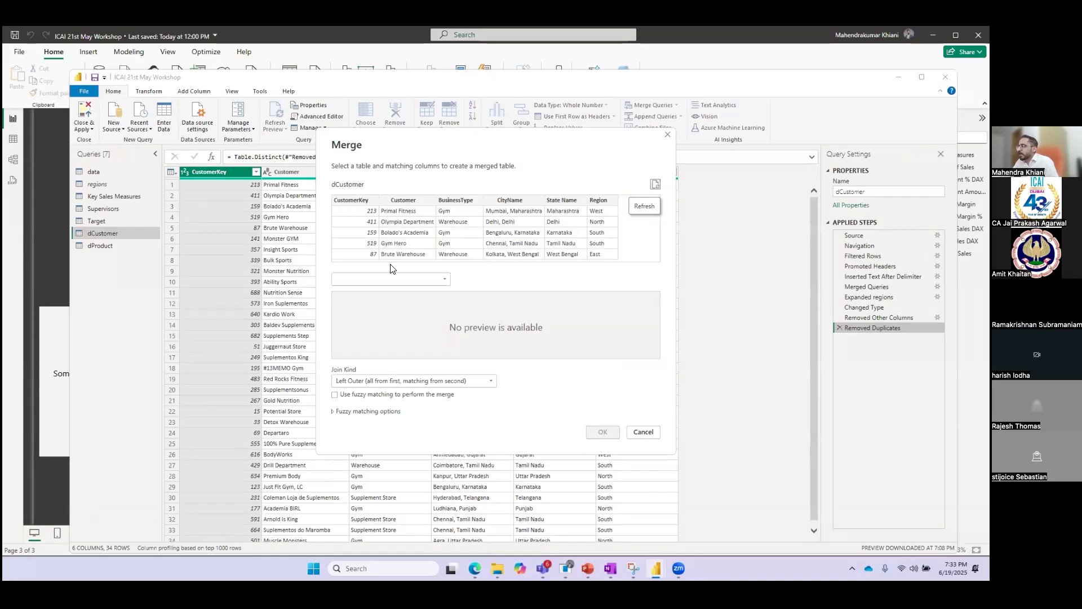
pyautogui.click(355, 280)
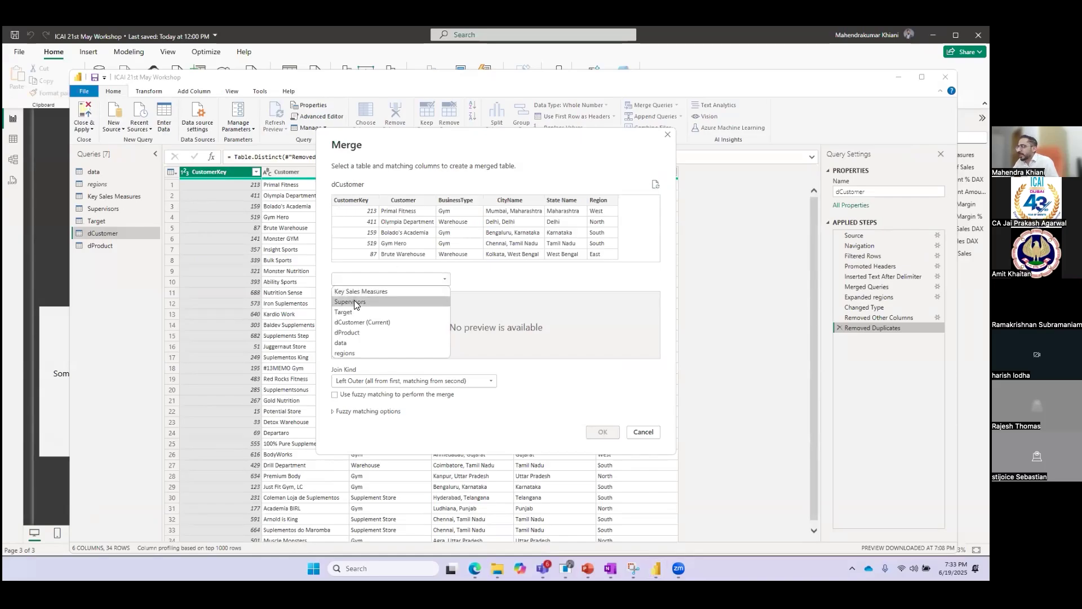
pyautogui.click(354, 302)
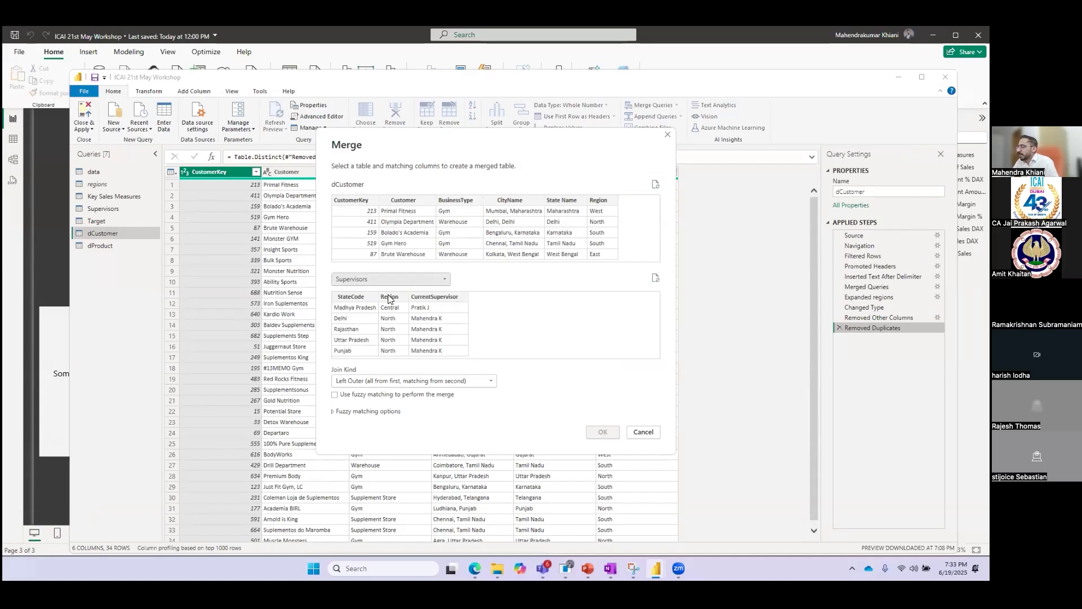
pyautogui.click(567, 206)
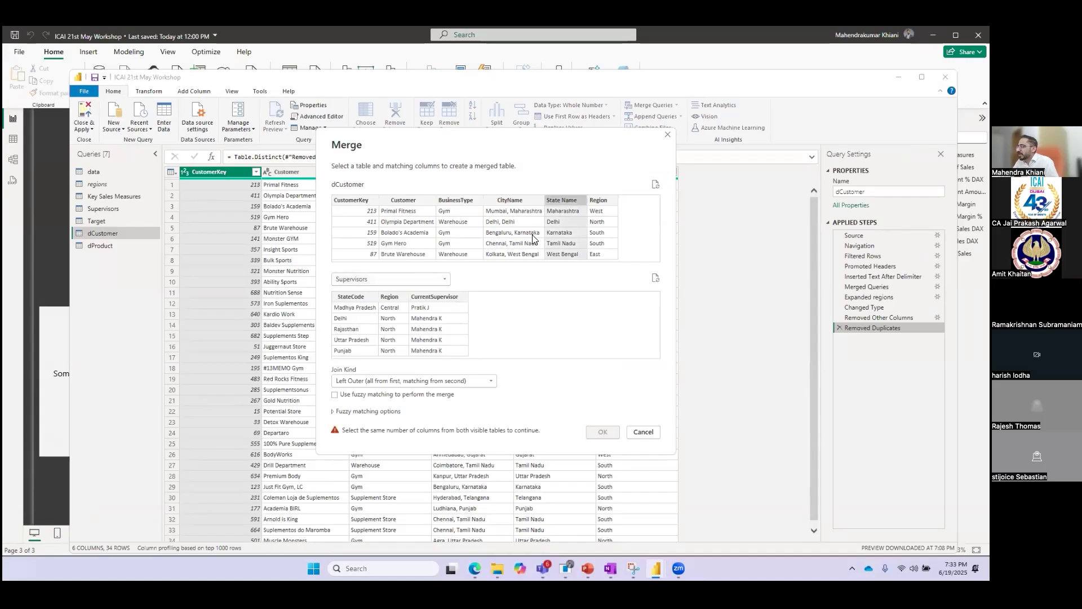
pyautogui.click(356, 296)
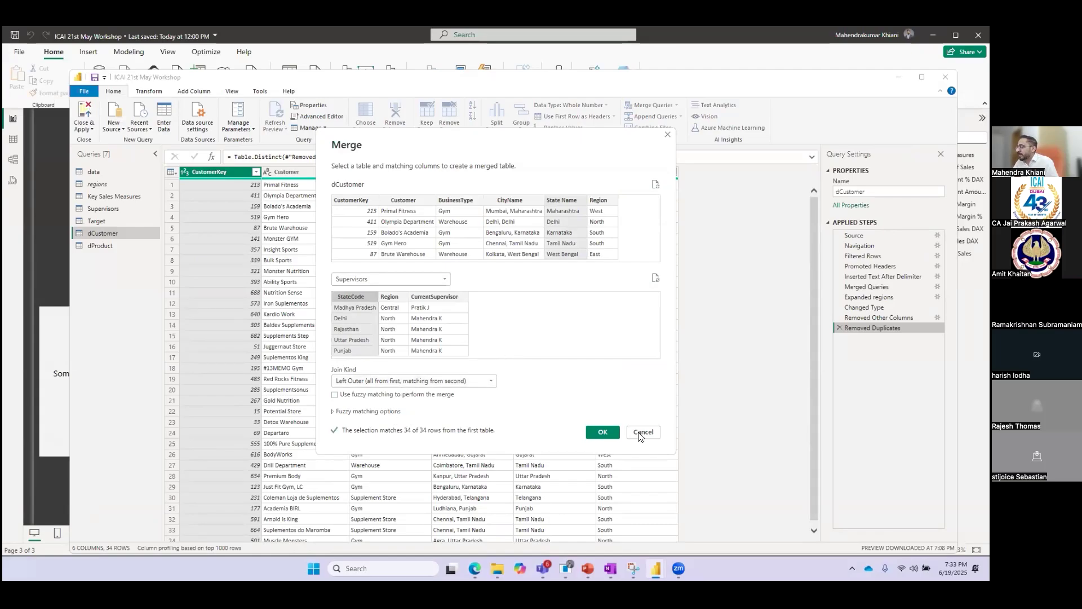
pyautogui.click(603, 432)
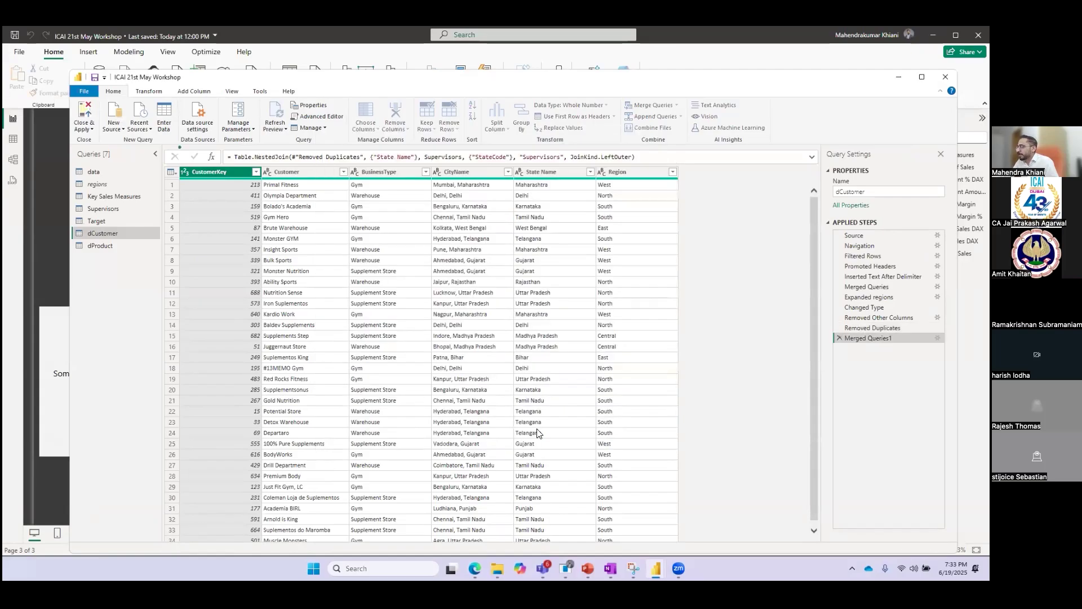
pyautogui.doubleClick(651, 86)
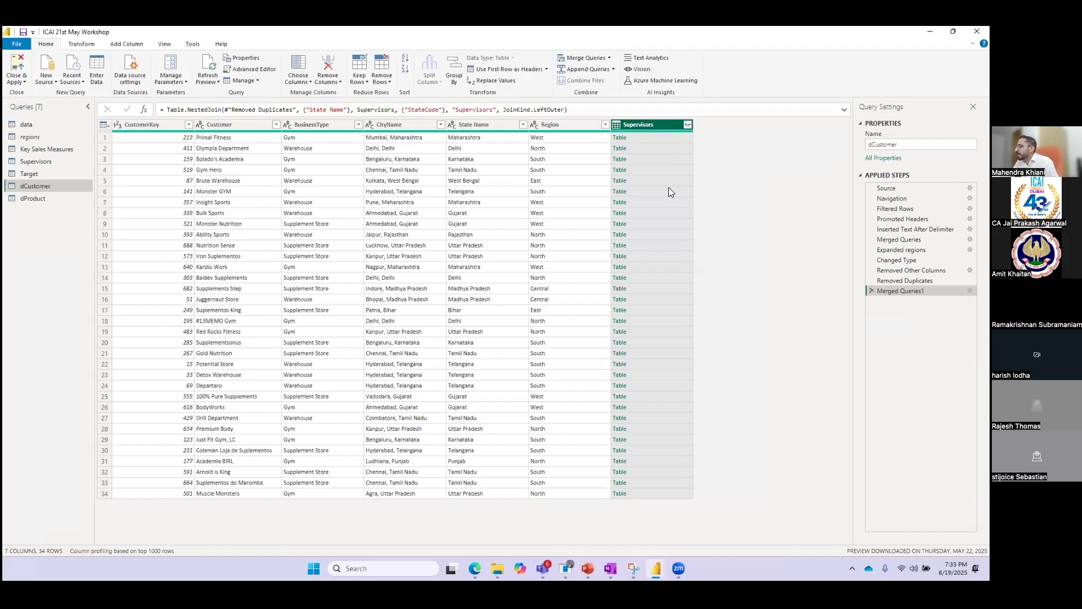
# Expand the merged Supervisors column to only CurrentSupervisor, without using the original column name as prefix.
pyautogui.click(687, 125)
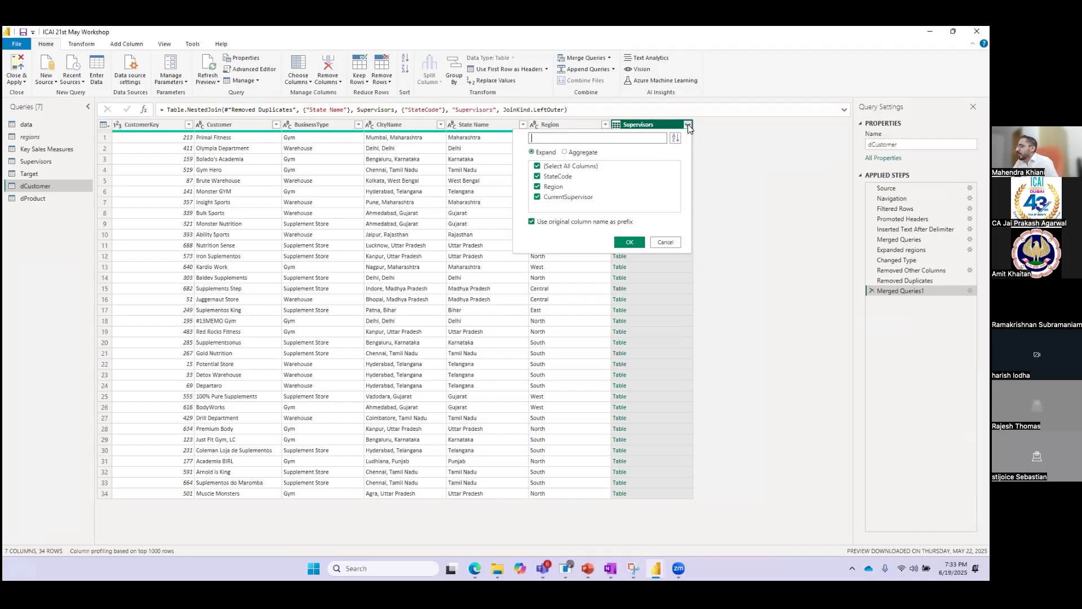
pyautogui.click(537, 187)
pyautogui.click(537, 176)
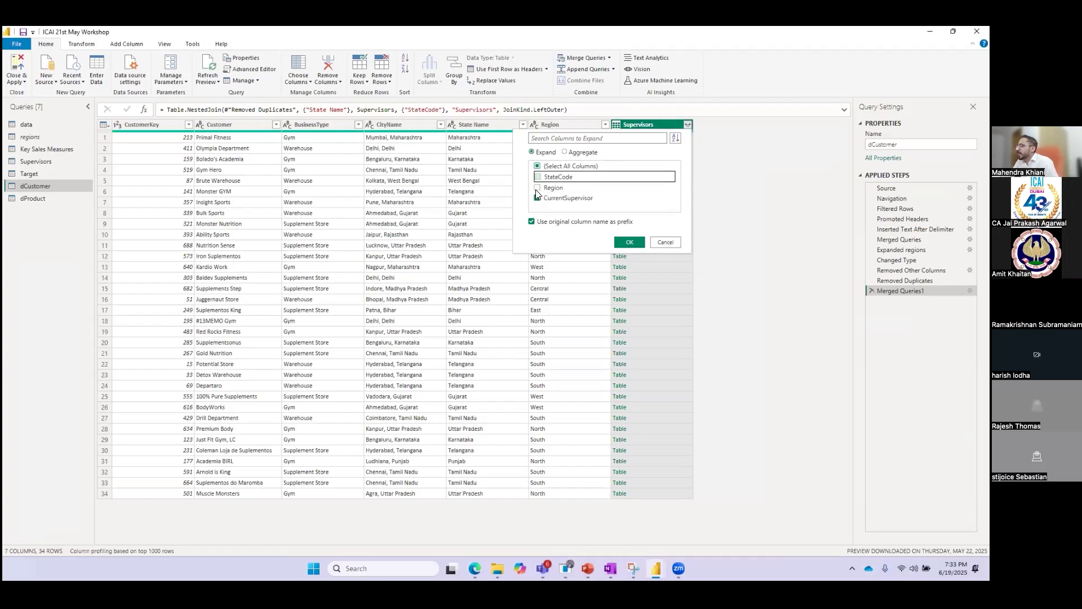
pyautogui.click(533, 222)
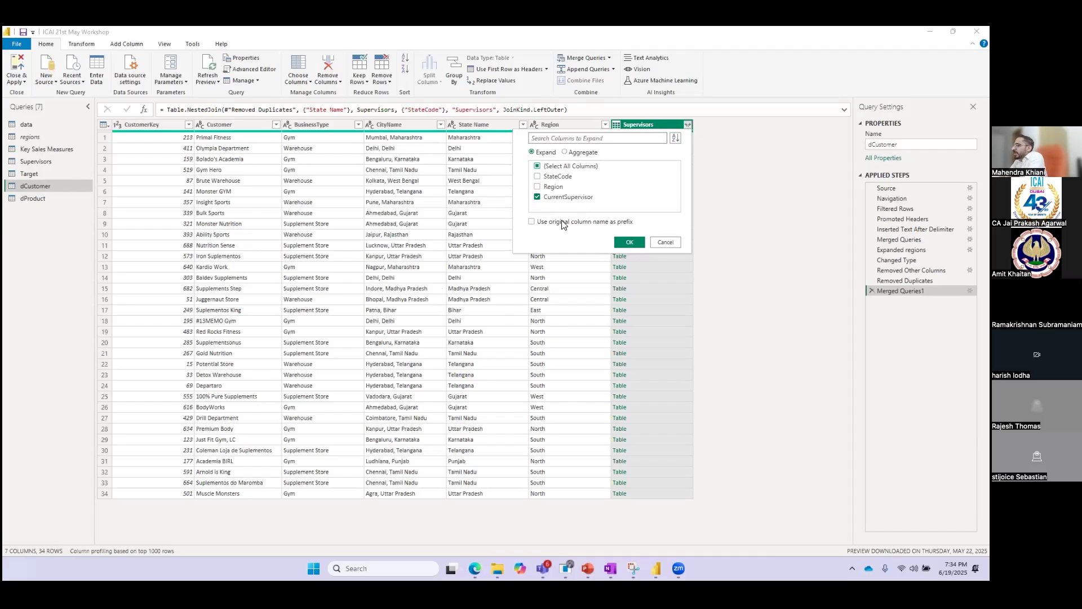
pyautogui.click(630, 242)
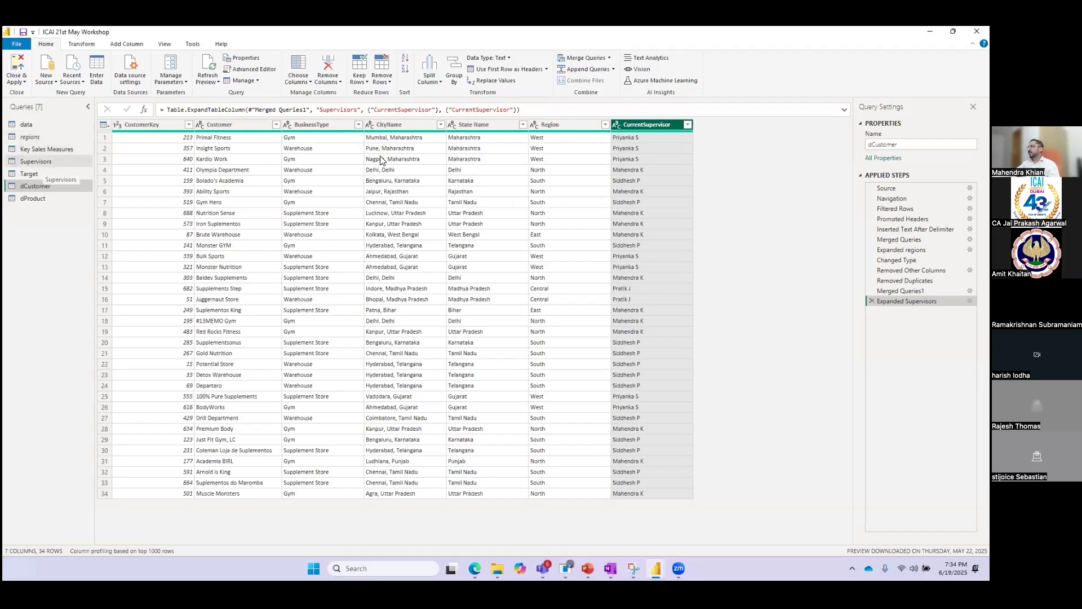
# Disable load for the Supervisors query, accepting the data loss warning, and re-enable it.
pyautogui.rightClick(38, 161)
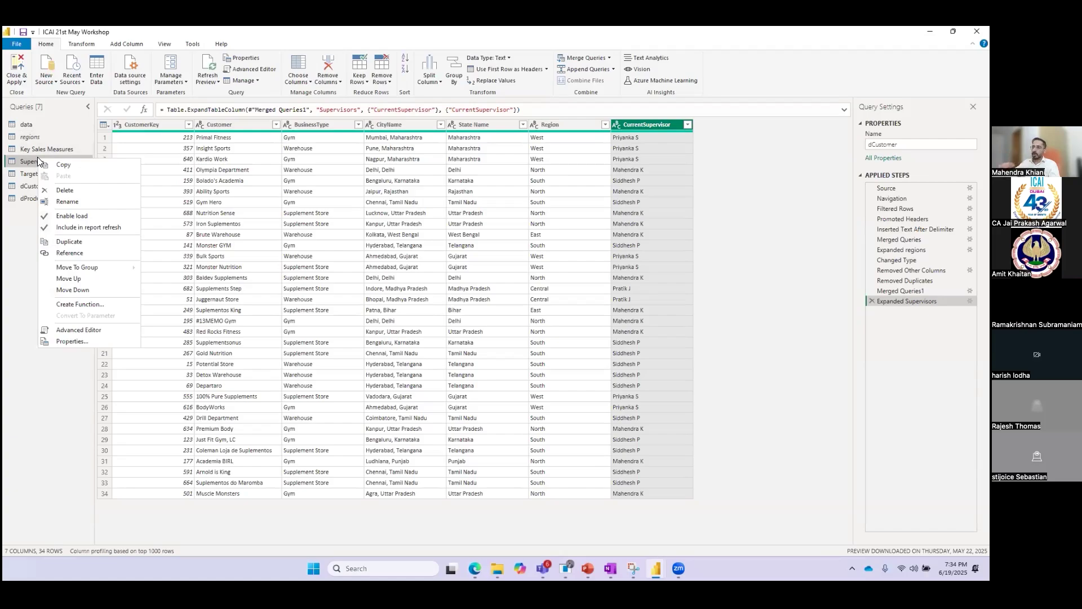
pyautogui.press('Escape')
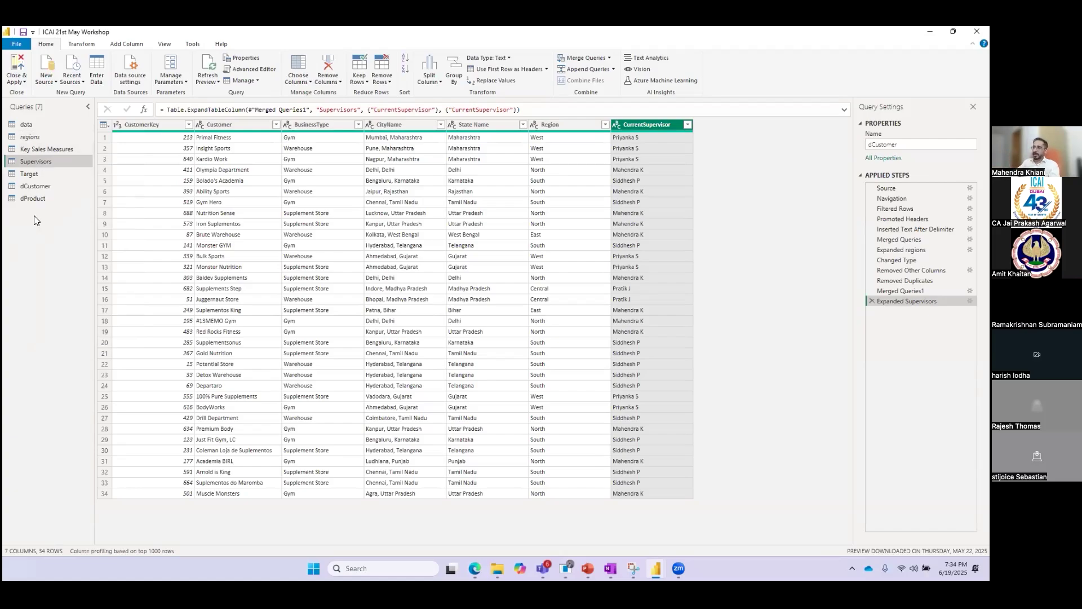
pyautogui.rightClick(50, 160)
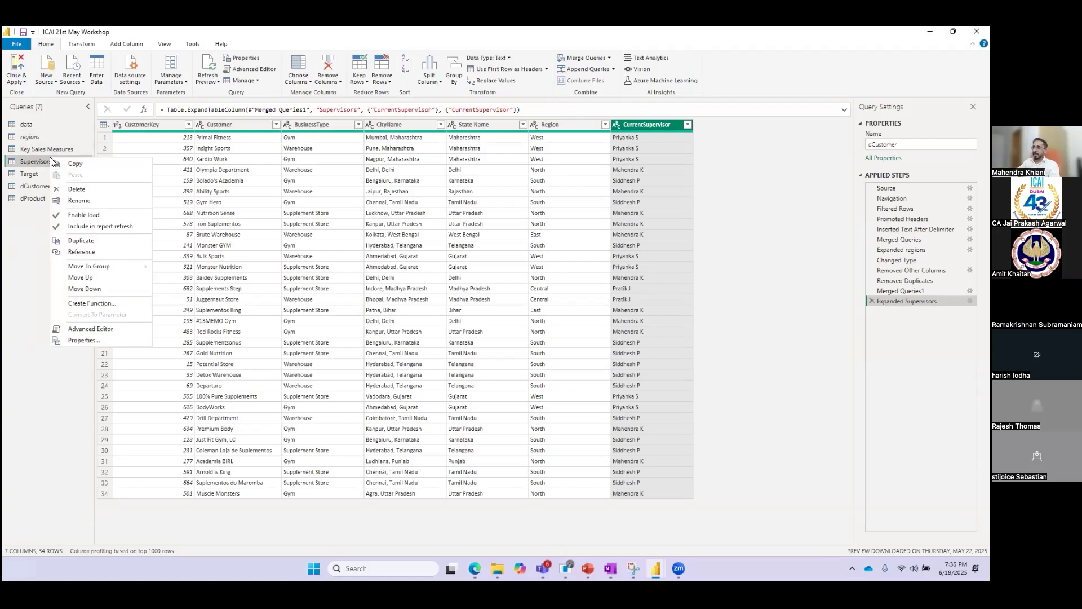
pyautogui.click(84, 216)
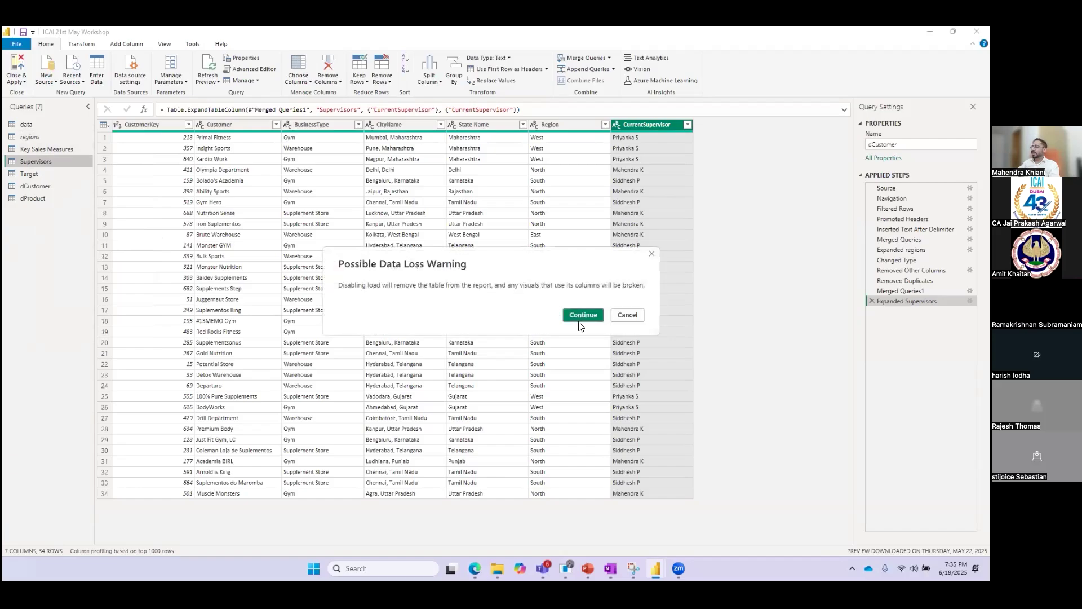
pyautogui.click(581, 318)
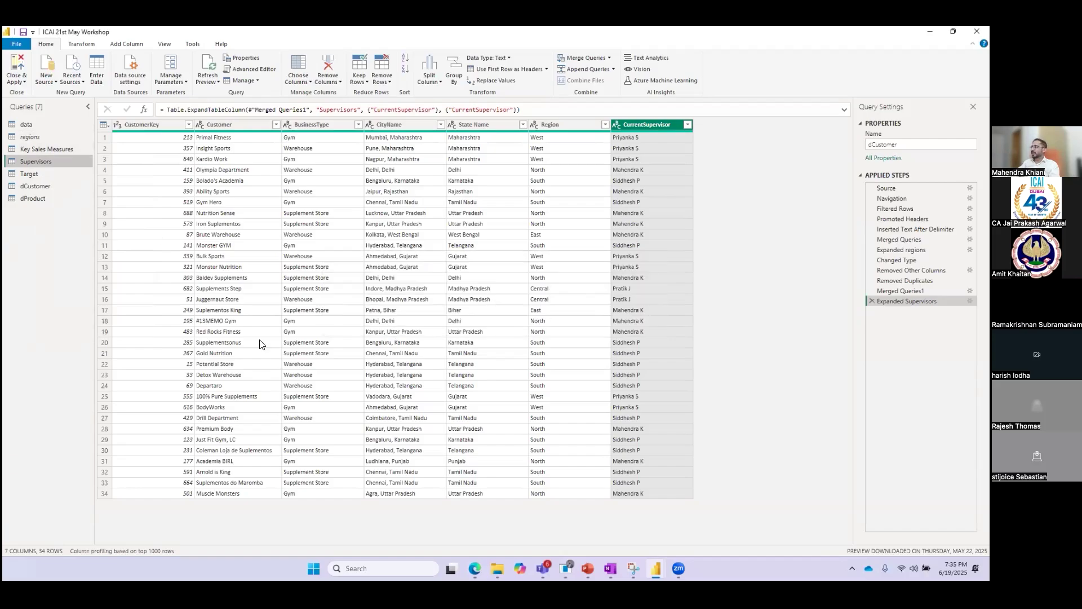
pyautogui.rightClick(38, 159)
pyautogui.click(79, 221)
# Repeat turning off load for the Supervisors query, continuing past the data loss warning, and turn it back on.
pyautogui.rightClick(53, 162)
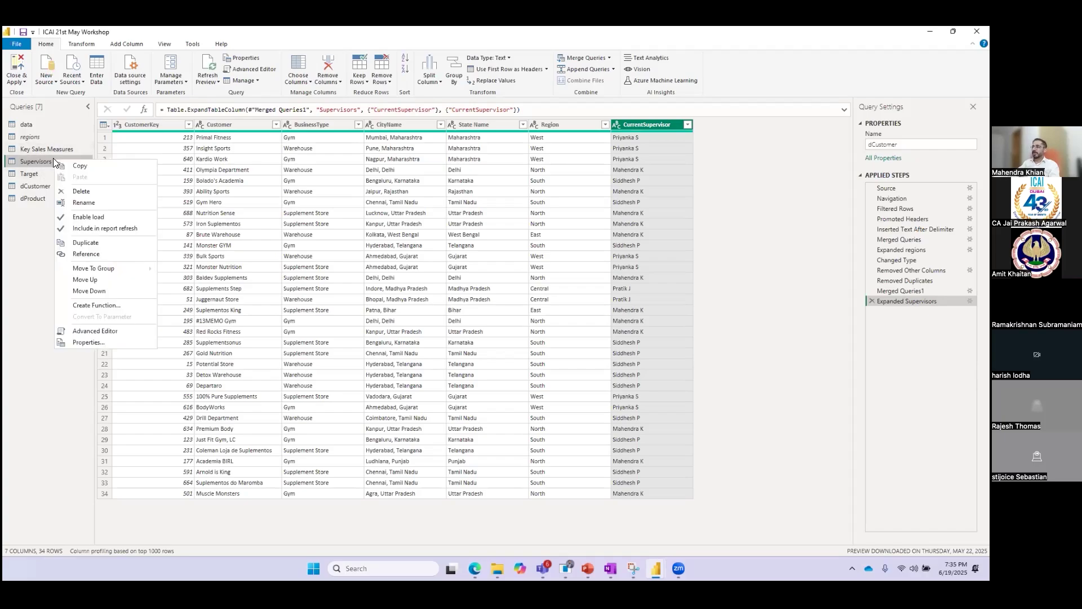
pyautogui.click(88, 218)
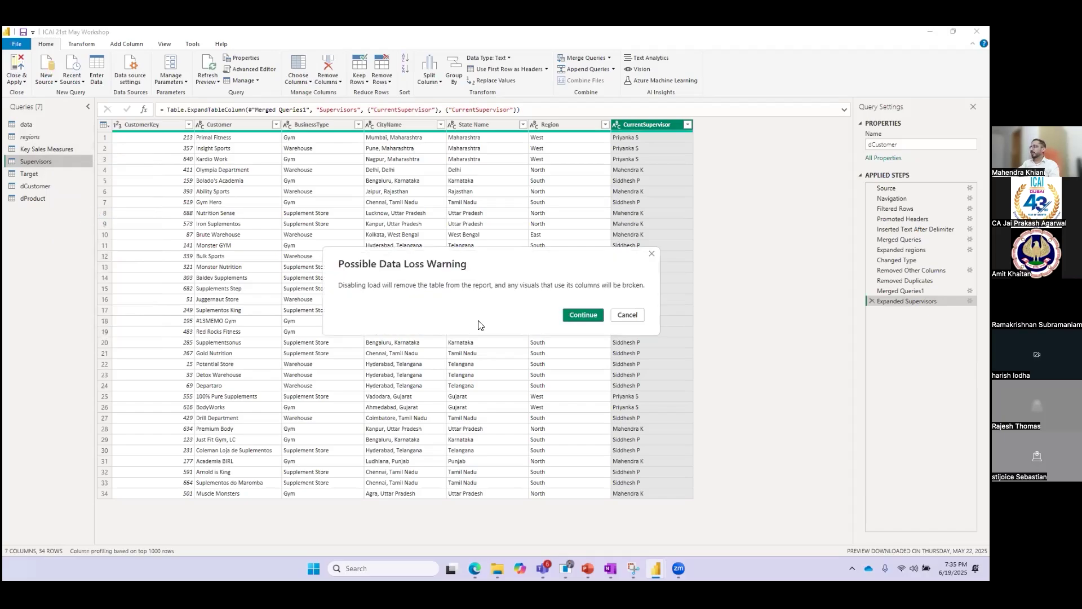
pyautogui.click(579, 313)
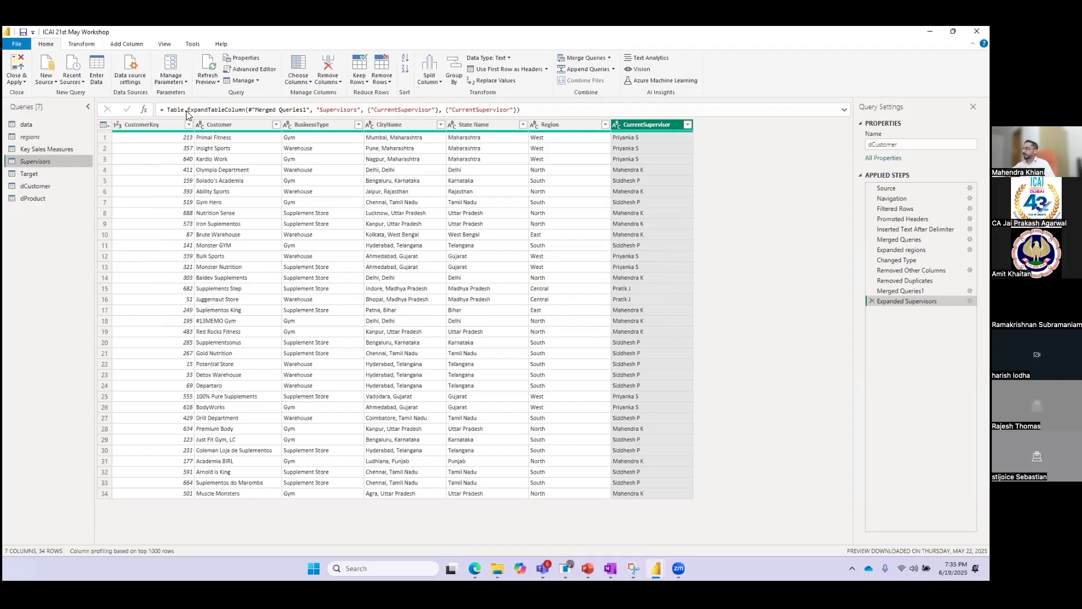
pyautogui.rightClick(64, 167)
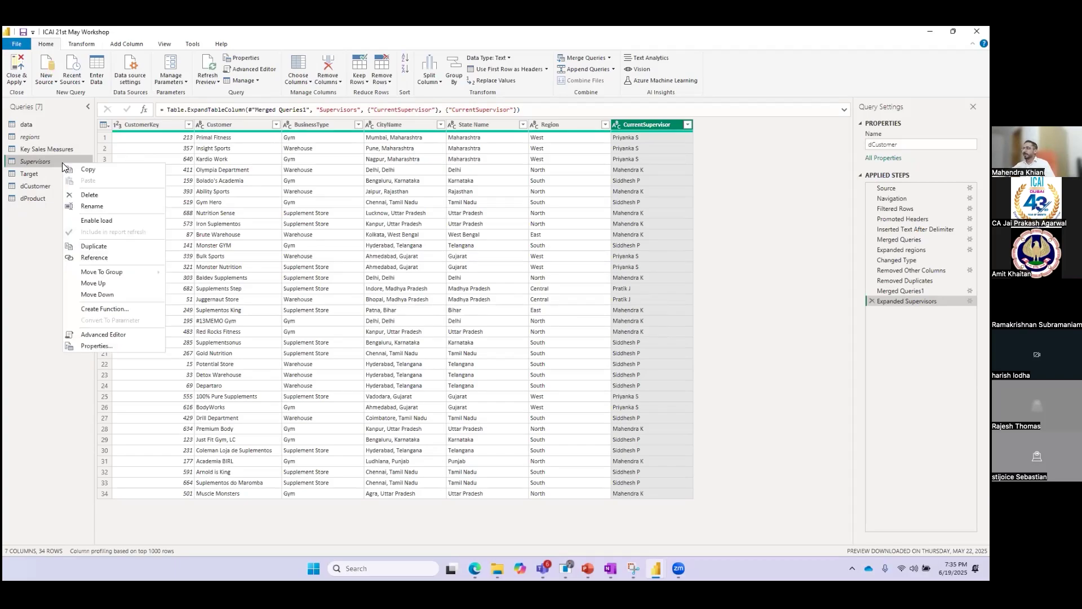
pyautogui.click(93, 220)
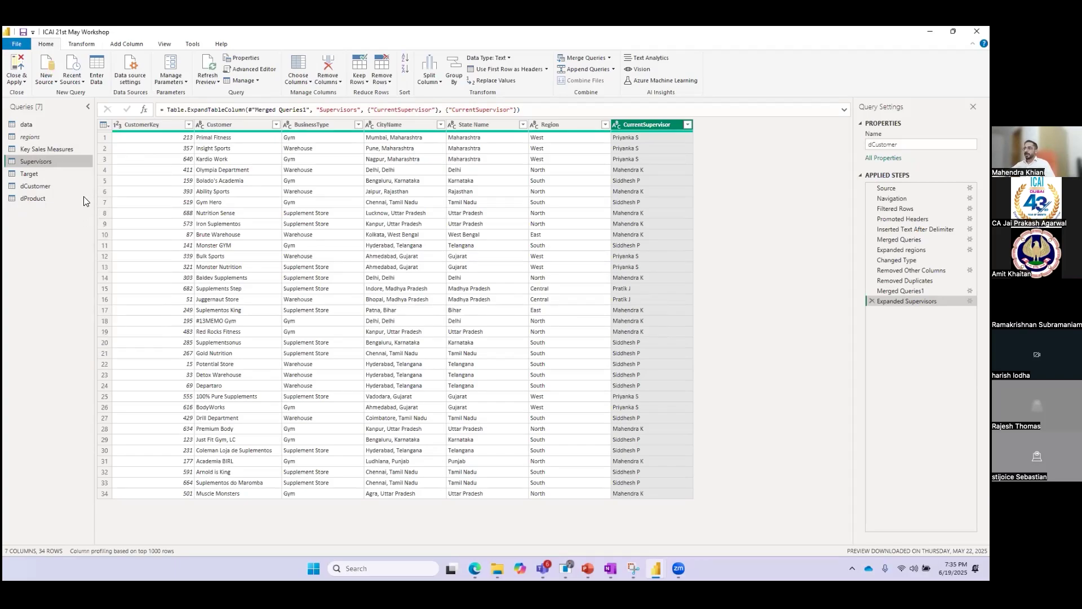
# Compare the Supervisors query with dCustomer and refresh the dCustomer data preview.
pyautogui.click(43, 160)
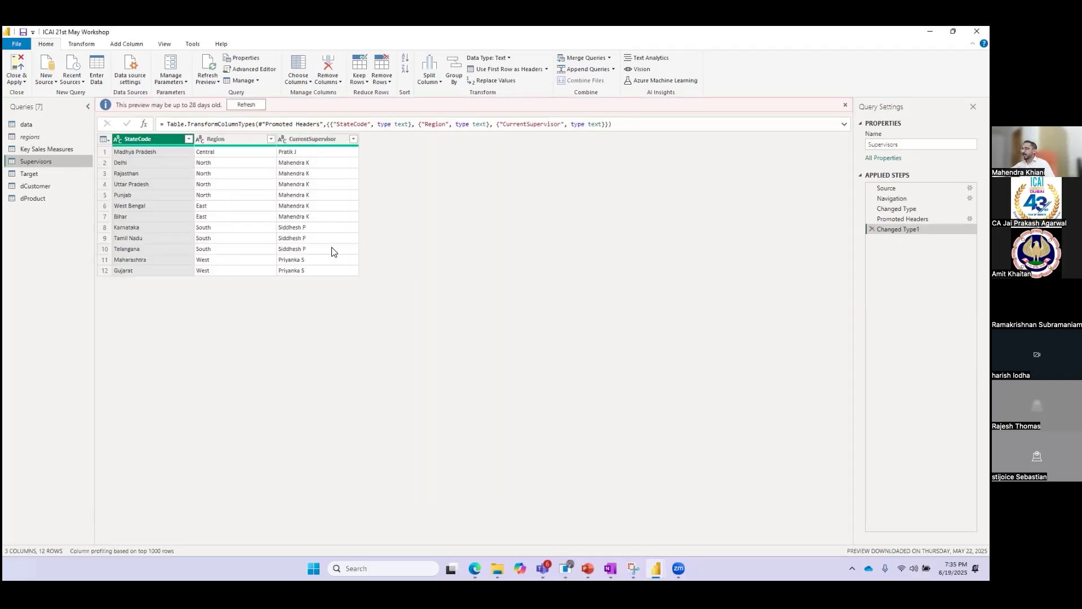
pyautogui.click(46, 187)
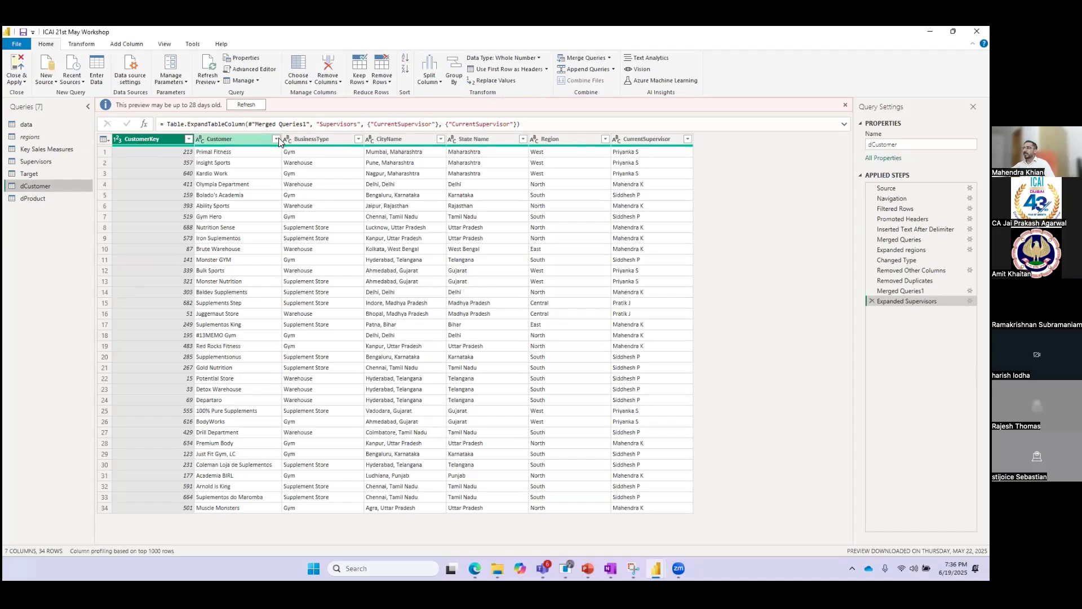
pyautogui.click(243, 104)
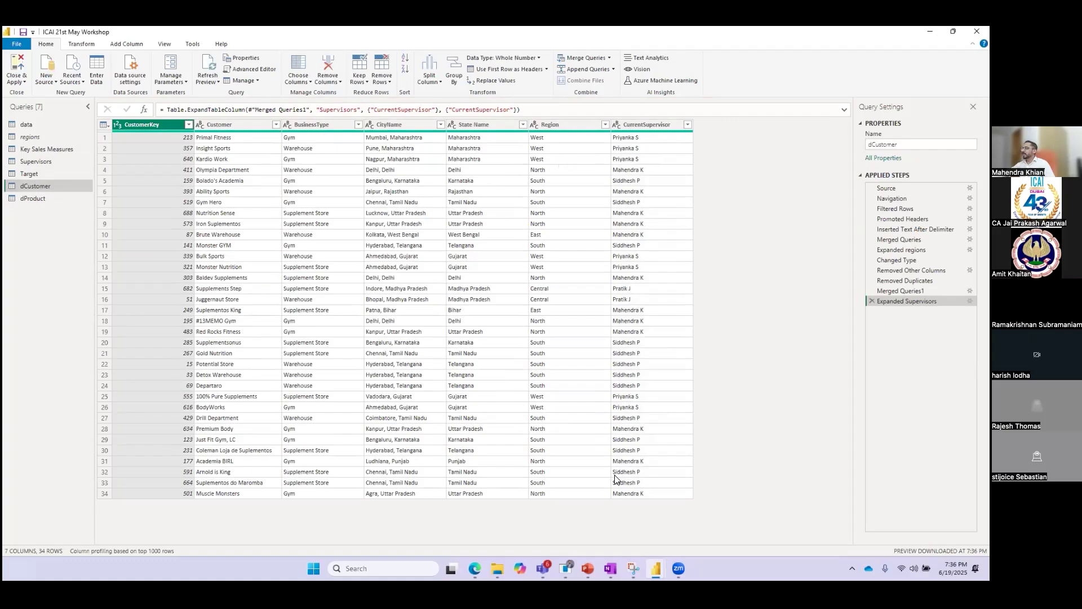
# Disable load for the Supervisors query, accepting the data loss warning, and refresh its preview.
pyautogui.click(47, 162)
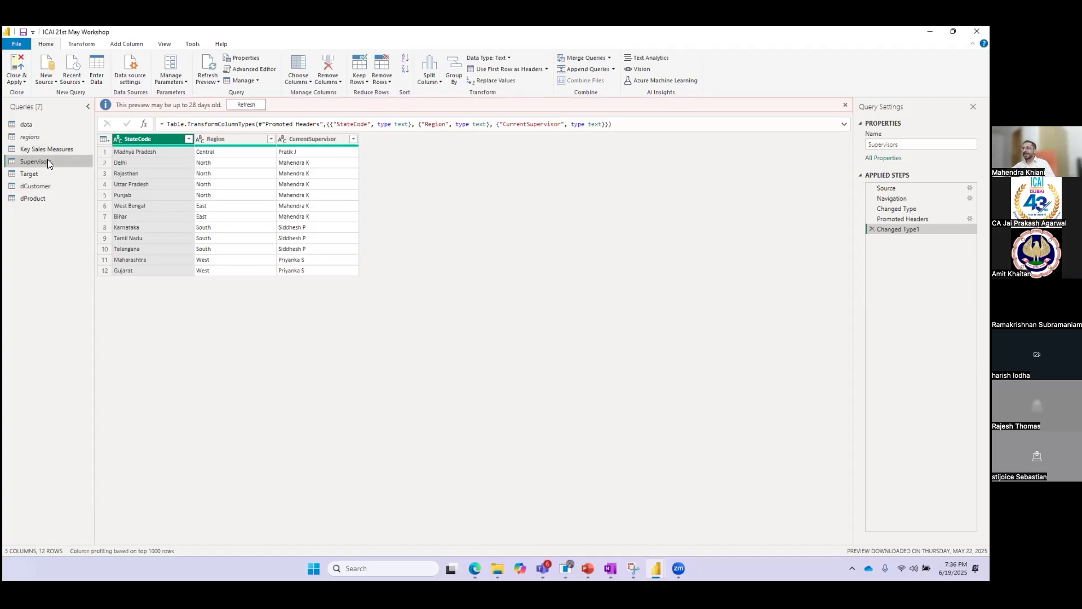
pyautogui.rightClick(48, 161)
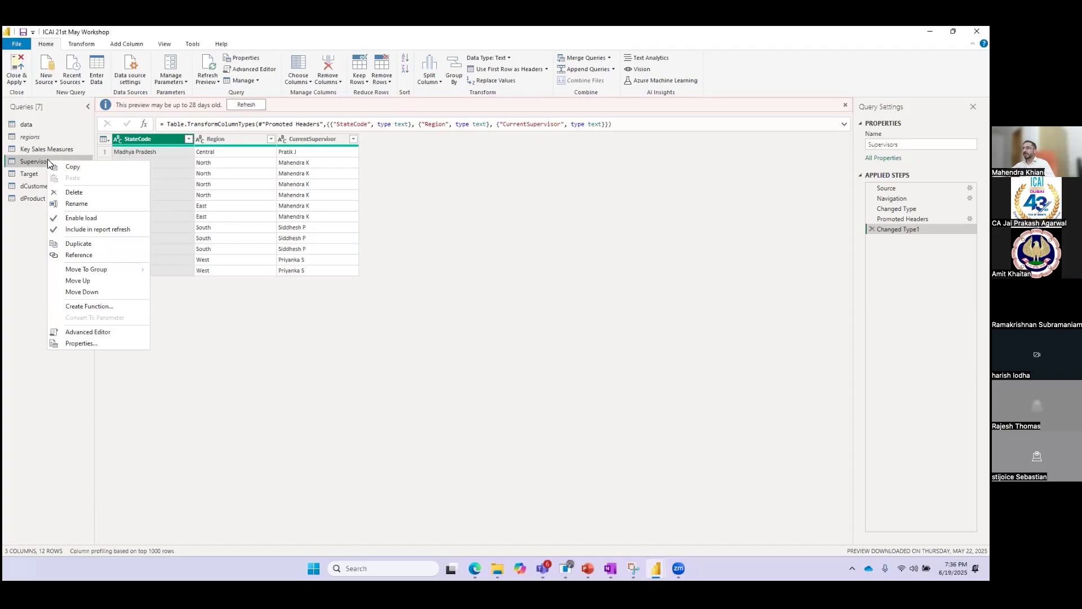
pyautogui.click(101, 218)
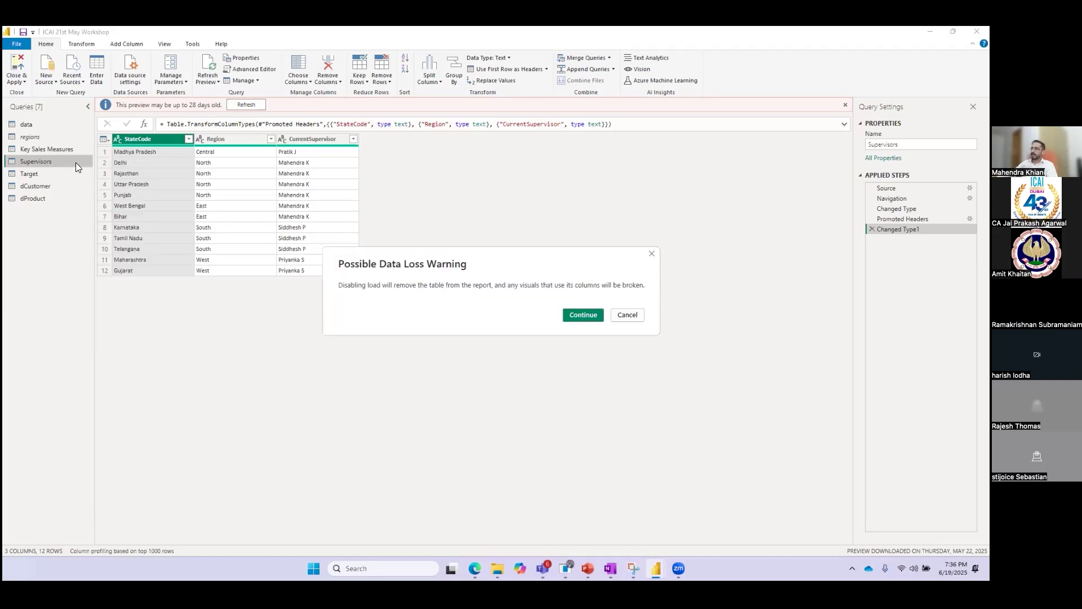
pyautogui.click(570, 318)
pyautogui.rightClick(32, 163)
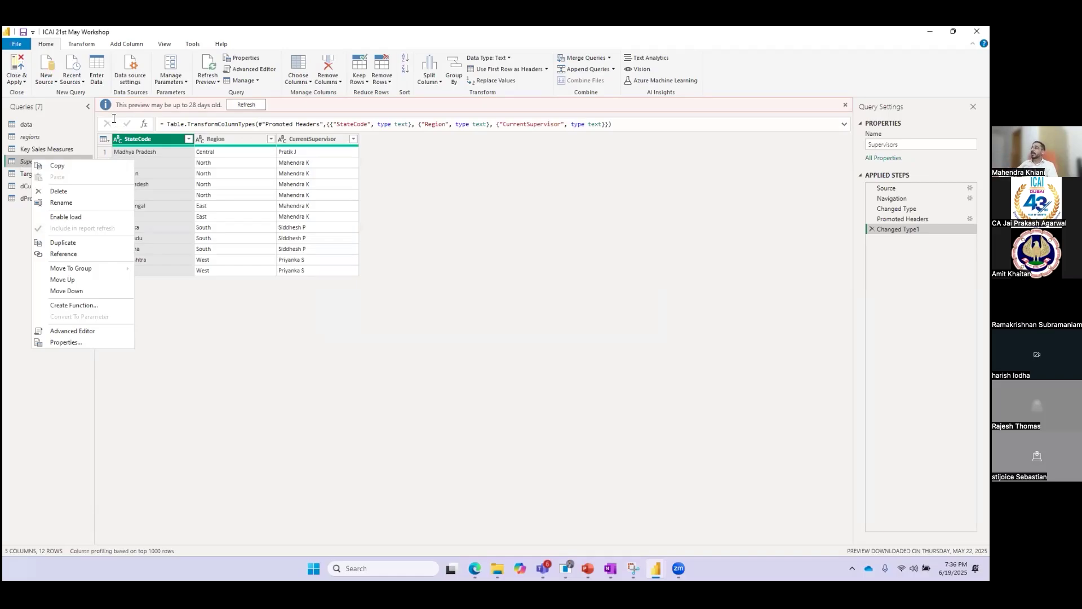
pyautogui.click(250, 125)
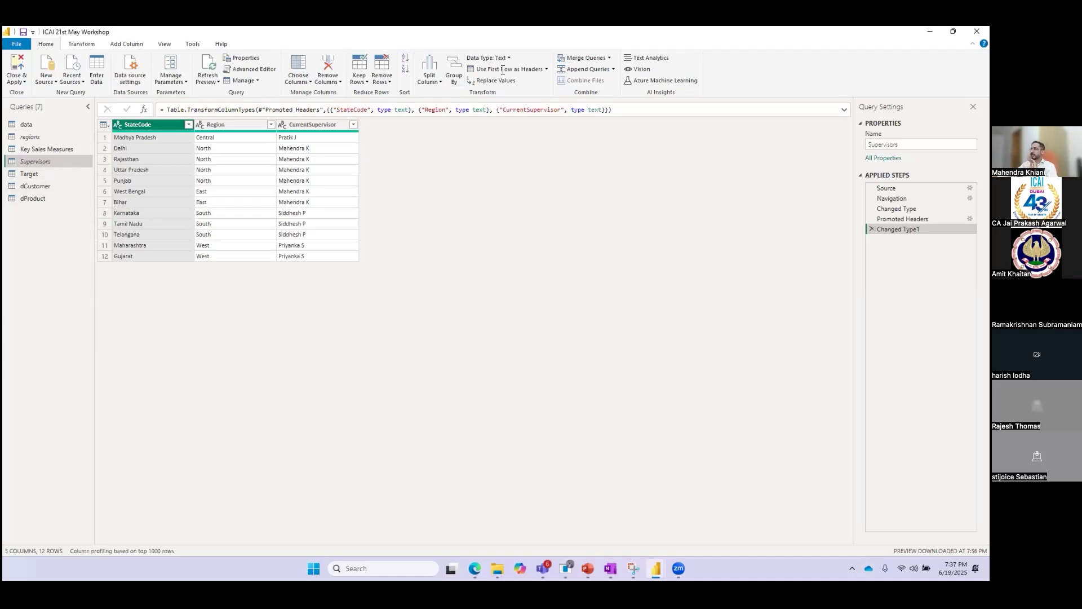
# Close the query editor applying the changes, and move dCustomer and dProduct closer to the data table in the model diagram.
pyautogui.click(21, 63)
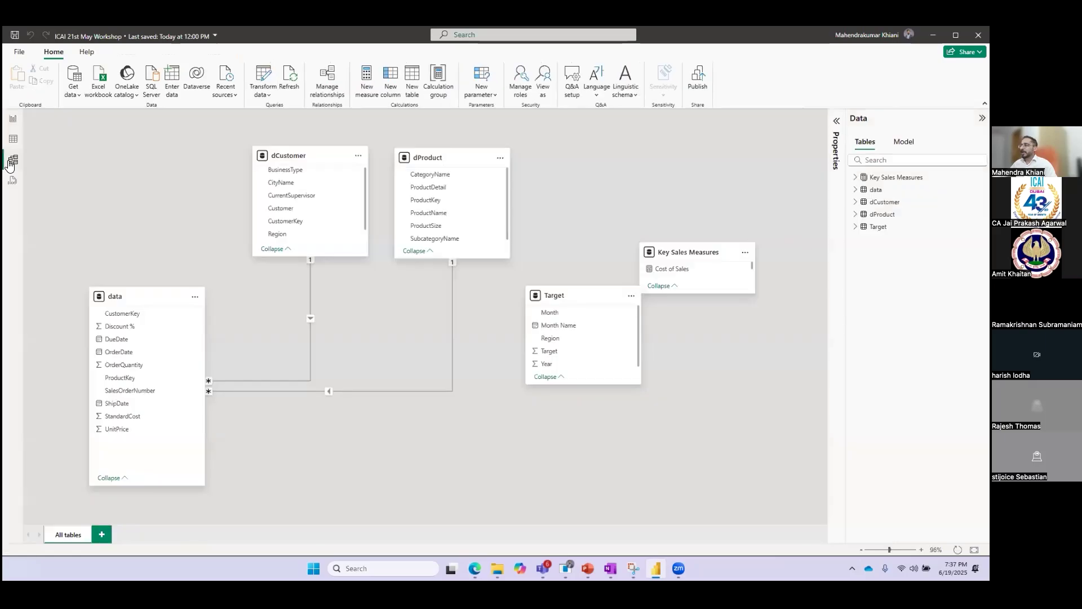
pyautogui.click(11, 162)
pyautogui.moveTo(290, 150); pyautogui.dragTo(221, 138)
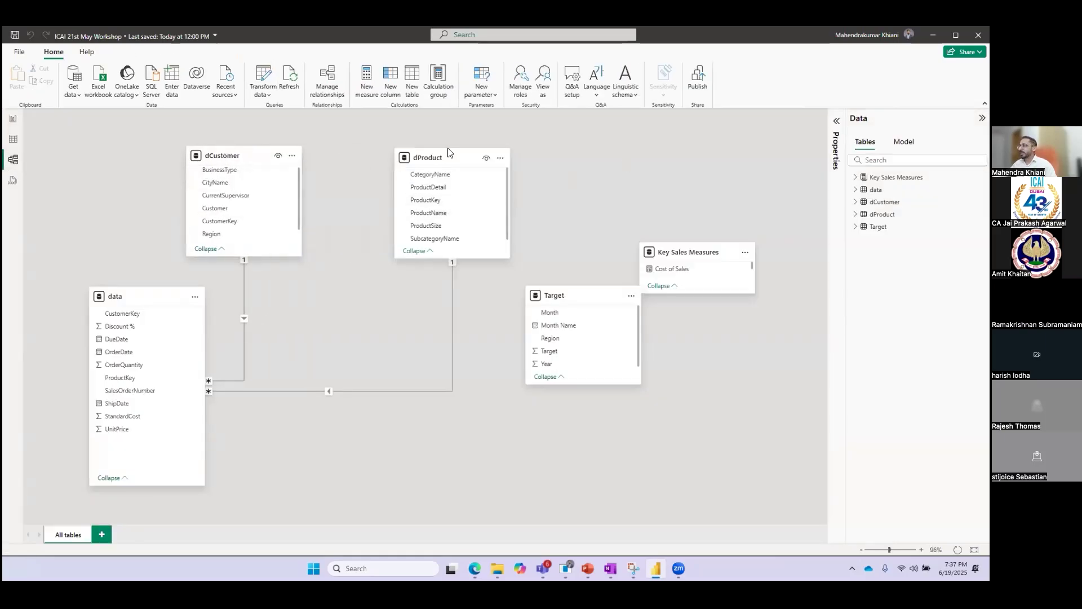
pyautogui.moveTo(444, 157); pyautogui.dragTo(357, 164)
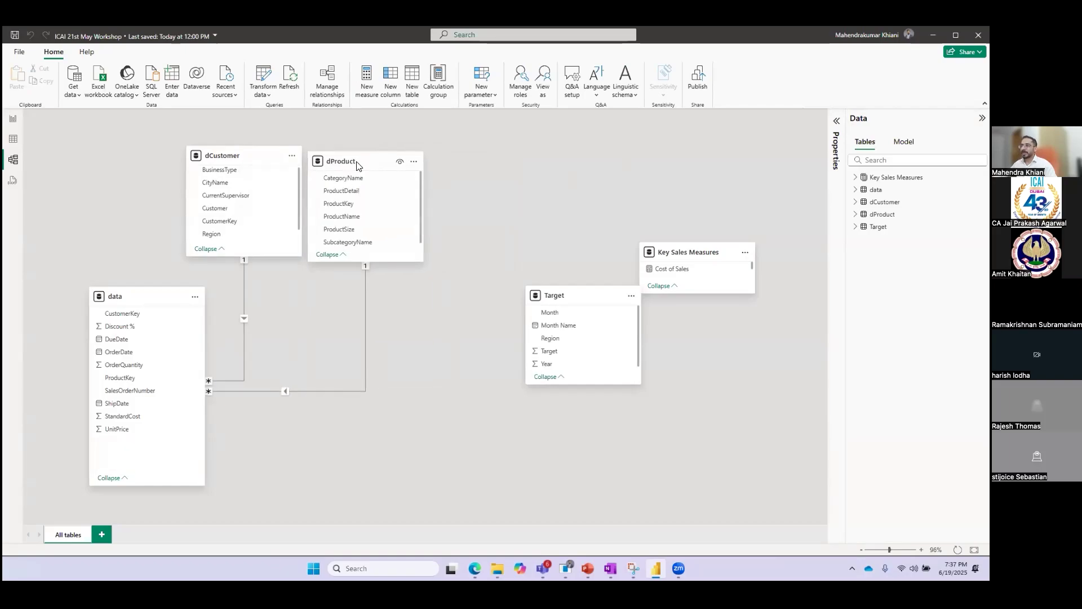
# On report Page 3, move the region table of Sum of Target and Net Sales DAX between the card and the monthly table.
pyautogui.click(13, 119)
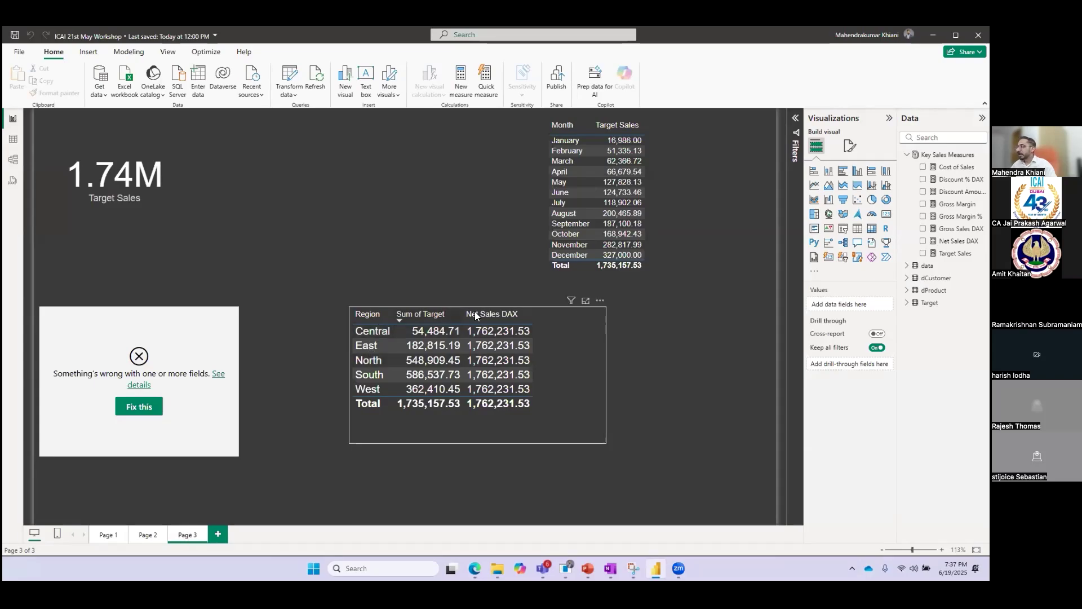
pyautogui.moveTo(577, 319)
pyautogui.mouseDown()
pyautogui.moveTo(561, 291)
pyautogui.moveTo(553, 294)
pyautogui.moveTo(561, 338)
pyautogui.moveTo(569, 333)
pyautogui.mouseUp()
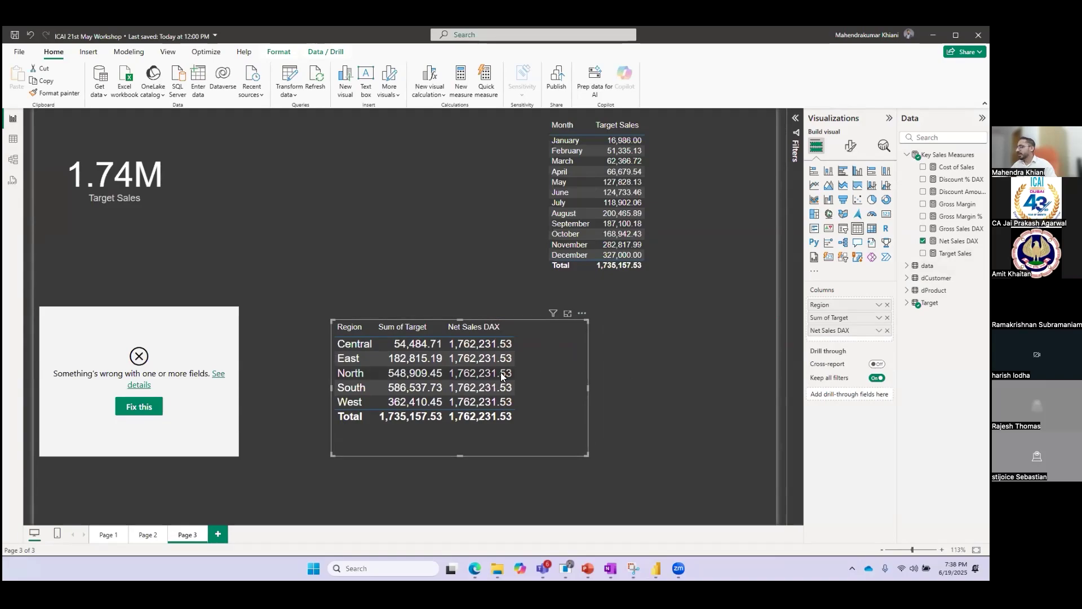
pyautogui.moveTo(557, 364); pyautogui.dragTo(497, 169)
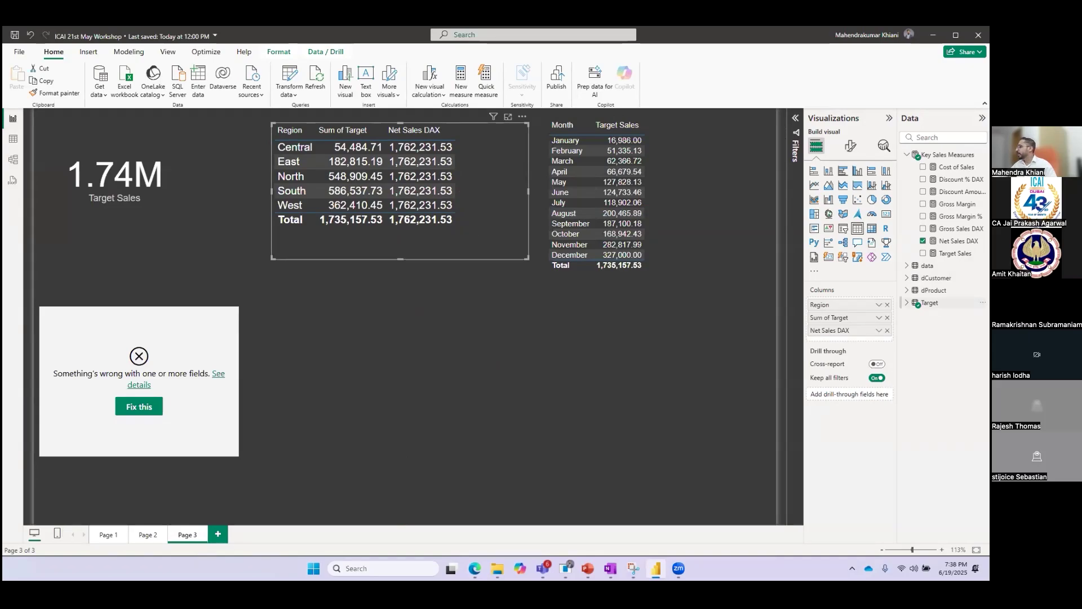
# Add CurrentSupervisor from dCustomer to the region table, widen the visual and look through its rows.
pyautogui.click(937, 278)
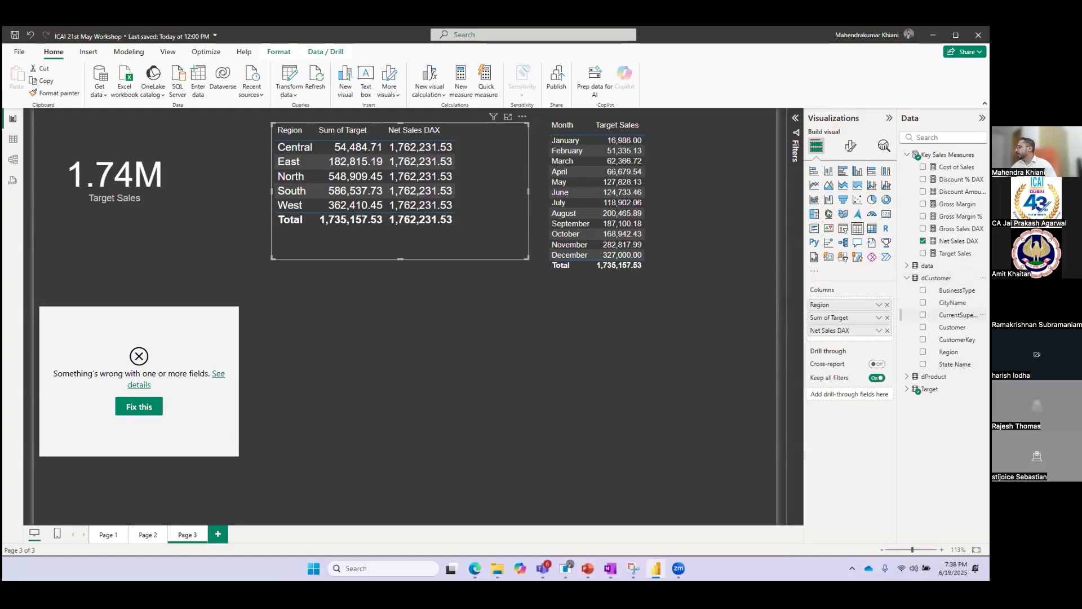
pyautogui.click(923, 315)
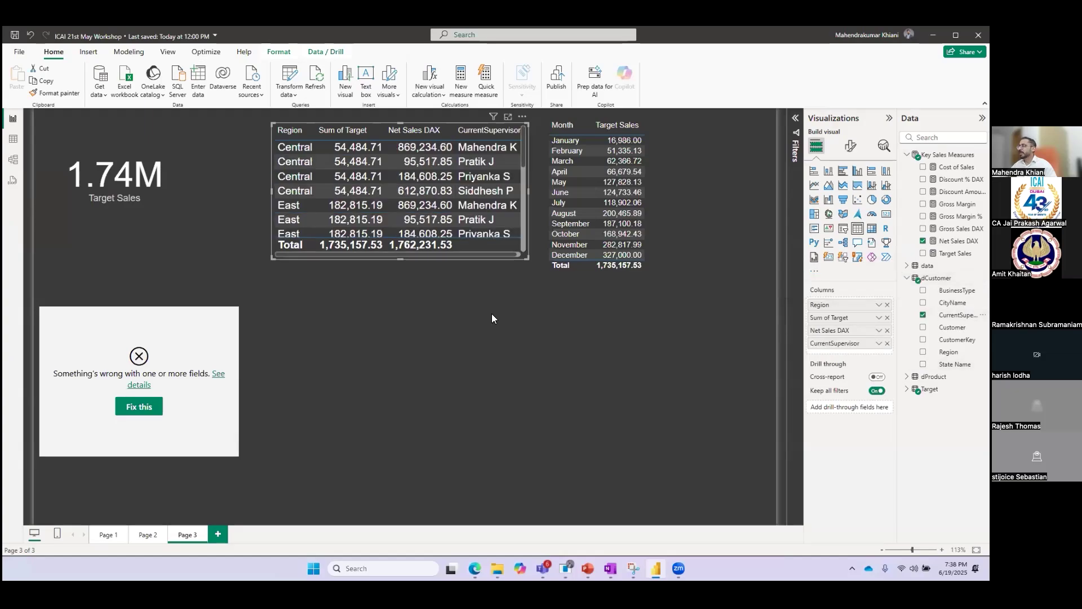
pyautogui.moveTo(528, 190); pyautogui.dragTo(646, 190)
pyautogui.scroll(-5, 594, 211)
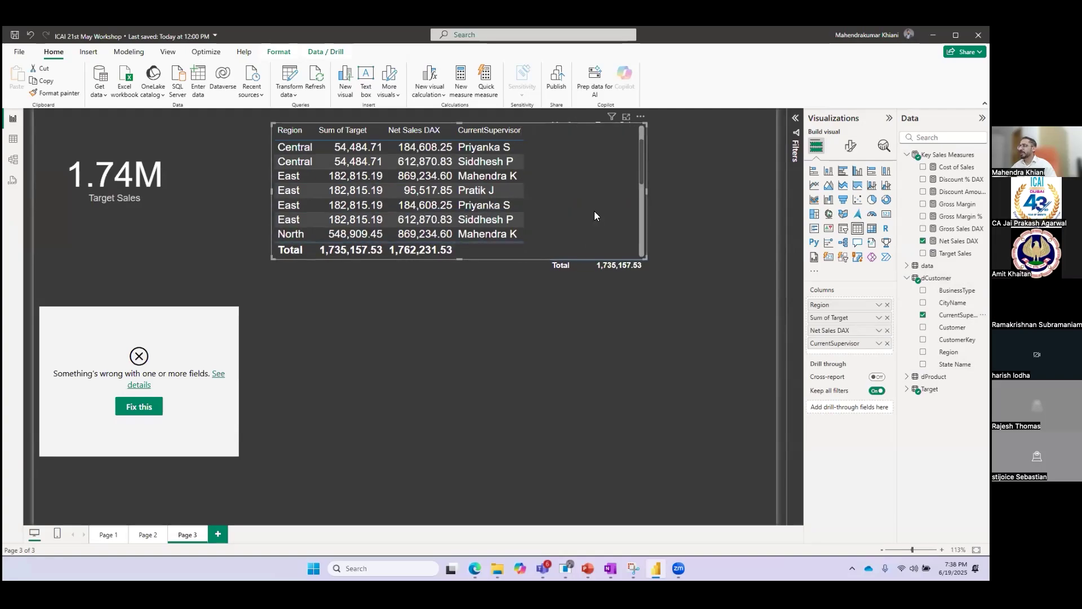
pyautogui.scroll(5, 592, 211)
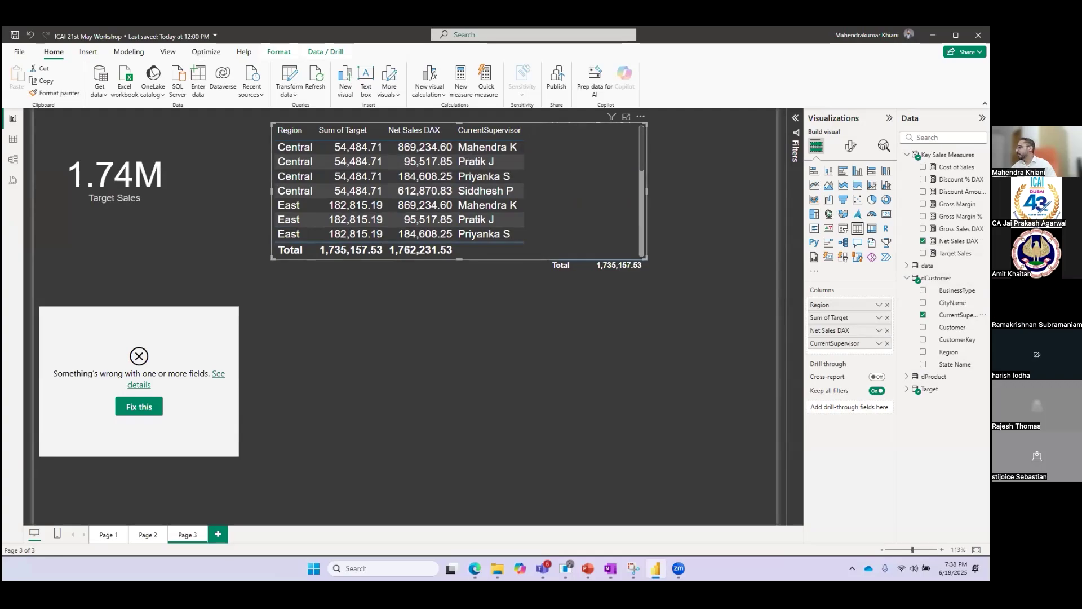
# Make CurrentSupervisor the first column of the table and remove the Region column.
pyautogui.moveTo(834, 343); pyautogui.dragTo(828, 305)
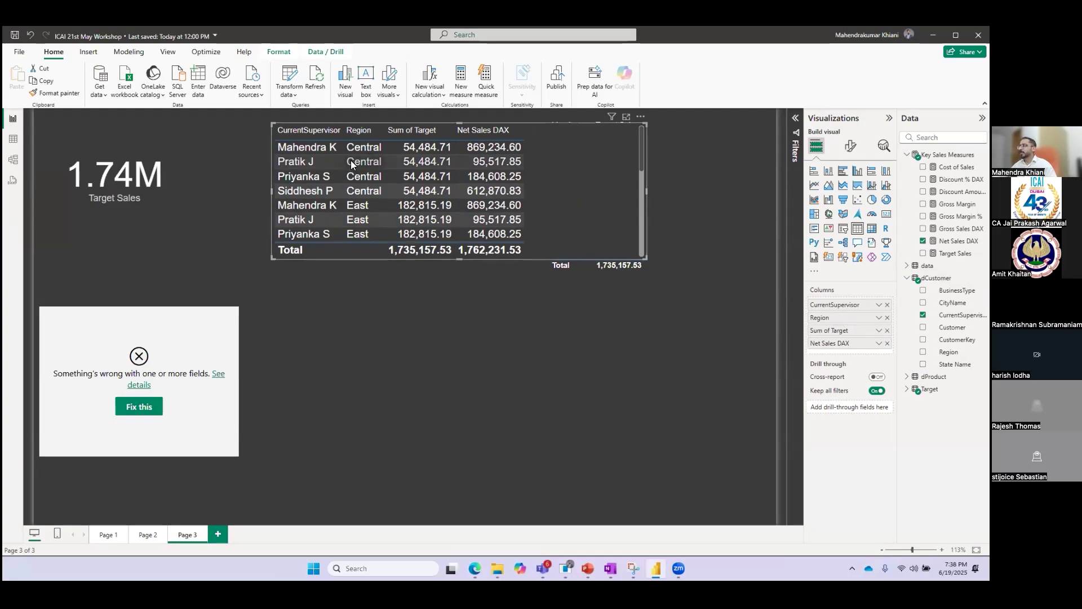
pyautogui.scroll(-3, 353, 165)
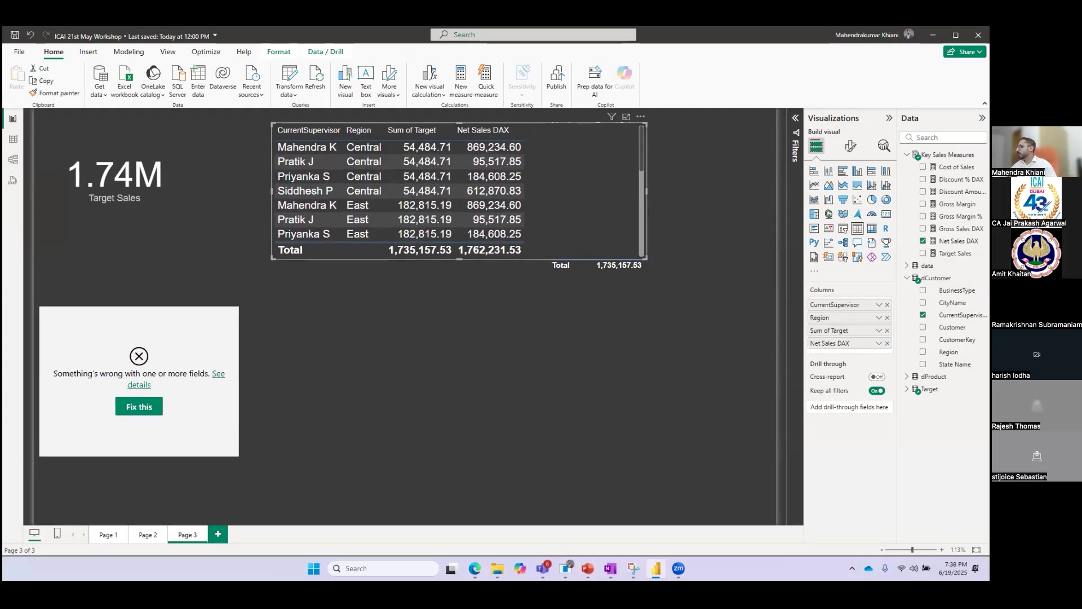
pyautogui.click(887, 318)
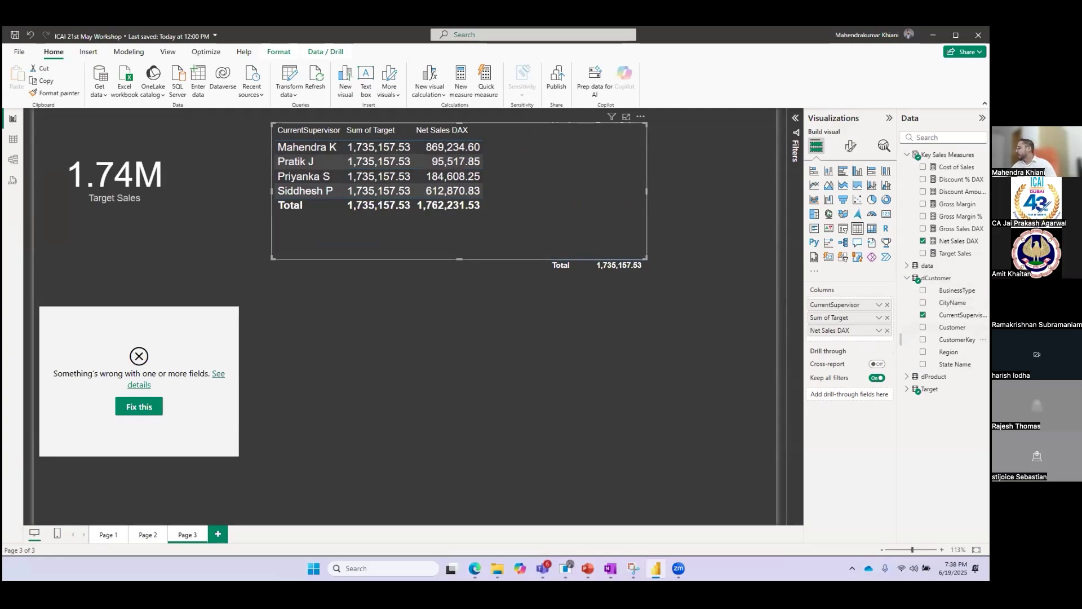
# Replace the table's Sum of Target column with the Target Sales measure.
pyautogui.click(908, 390)
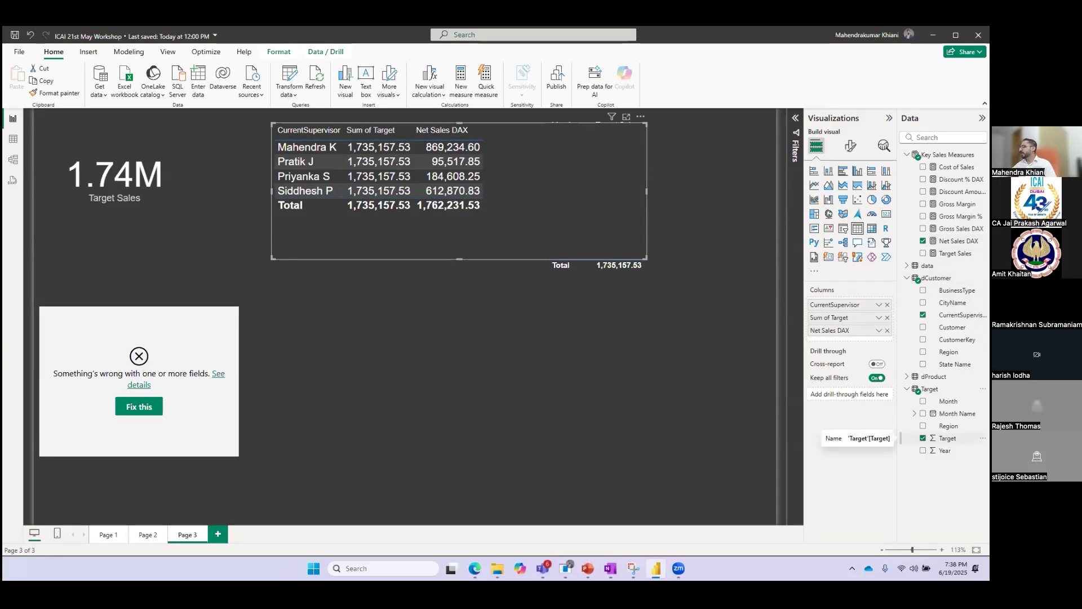
pyautogui.click(923, 439)
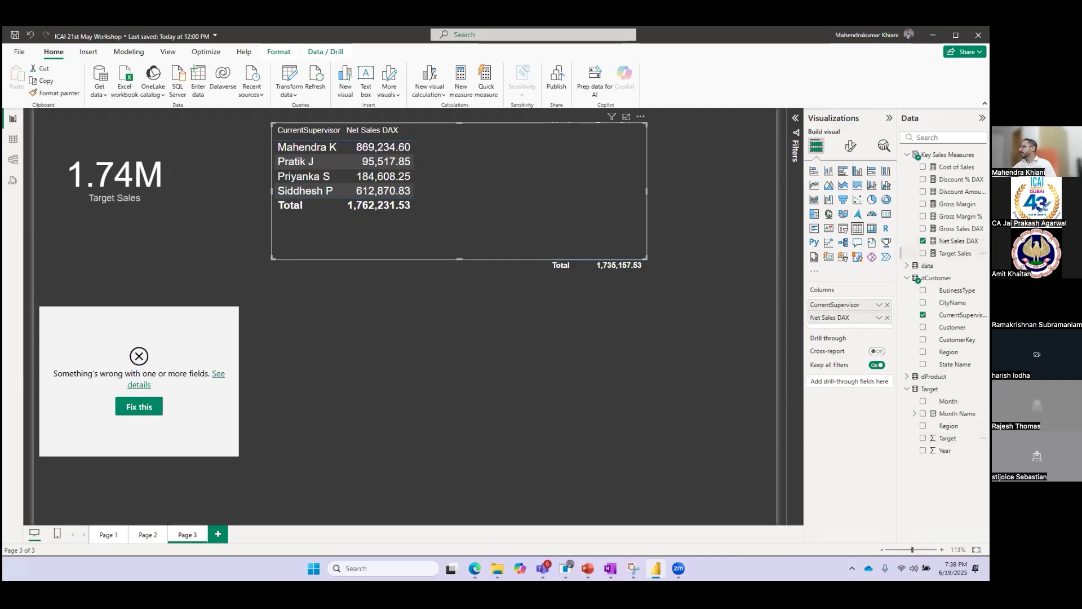
pyautogui.click(923, 253)
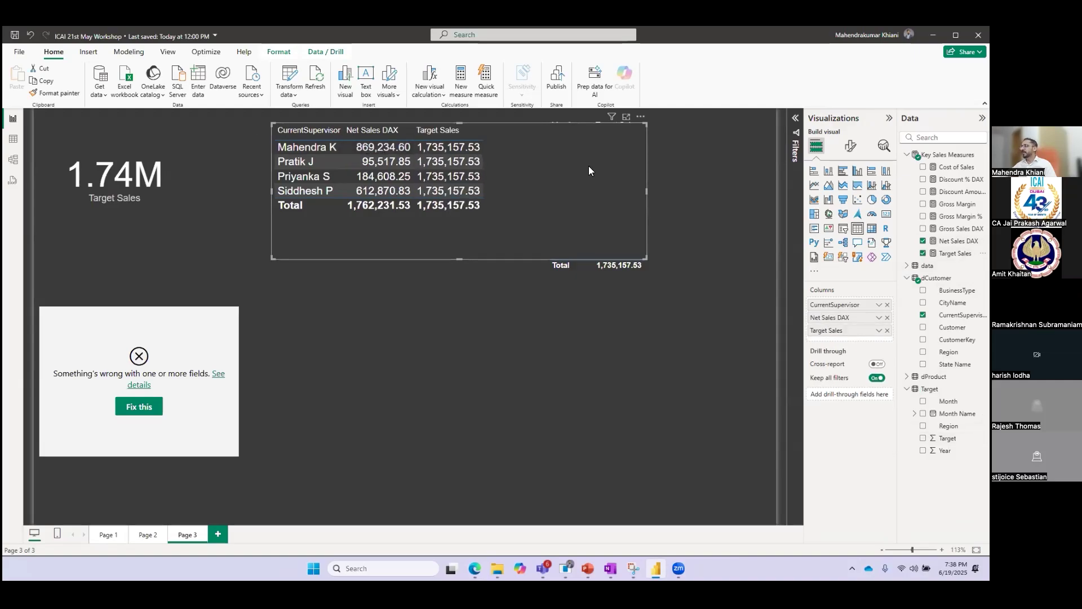
# Arrange the model diagram with dCustomer above the data table, dProduct beside dCustomer, and Target below dProduct.
pyautogui.click(13, 160)
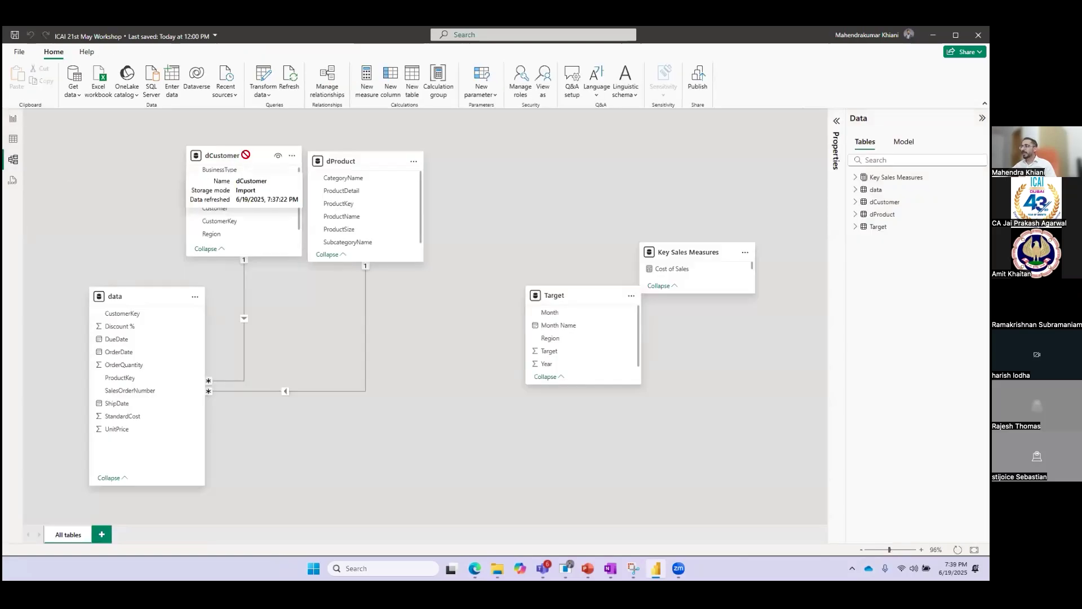
pyautogui.moveTo(249, 158); pyautogui.dragTo(185, 158)
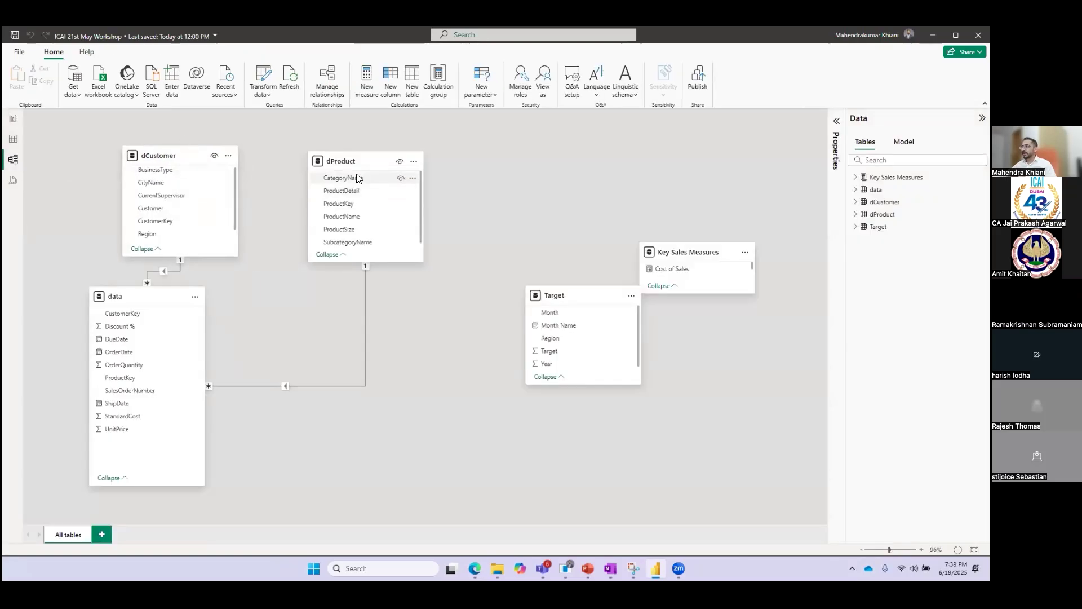
pyautogui.moveTo(358, 153); pyautogui.dragTo(313, 148)
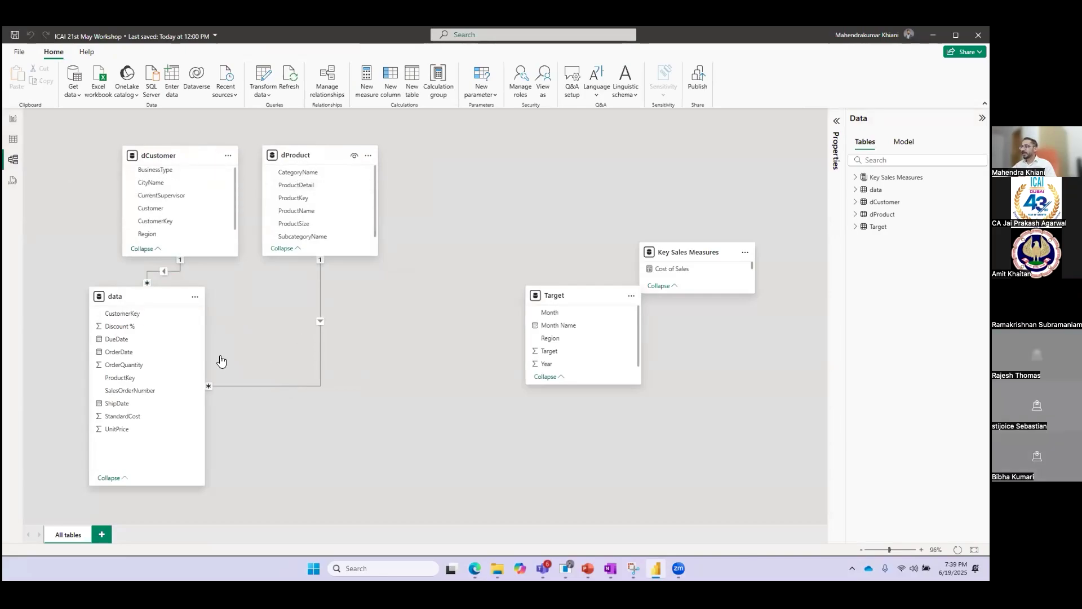
pyautogui.moveTo(571, 297); pyautogui.dragTo(380, 307)
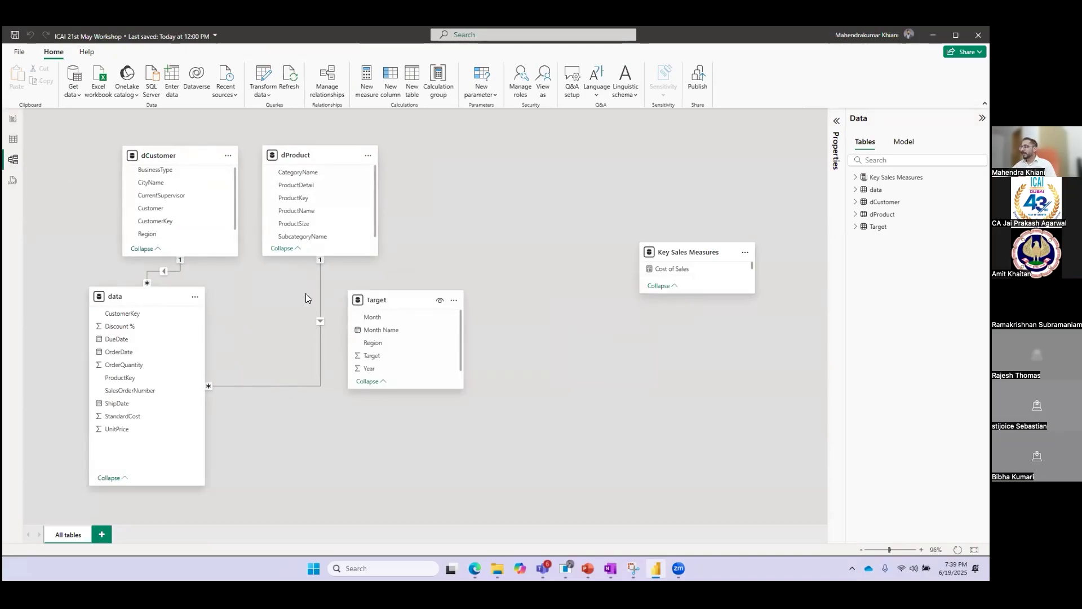
pyautogui.click(11, 120)
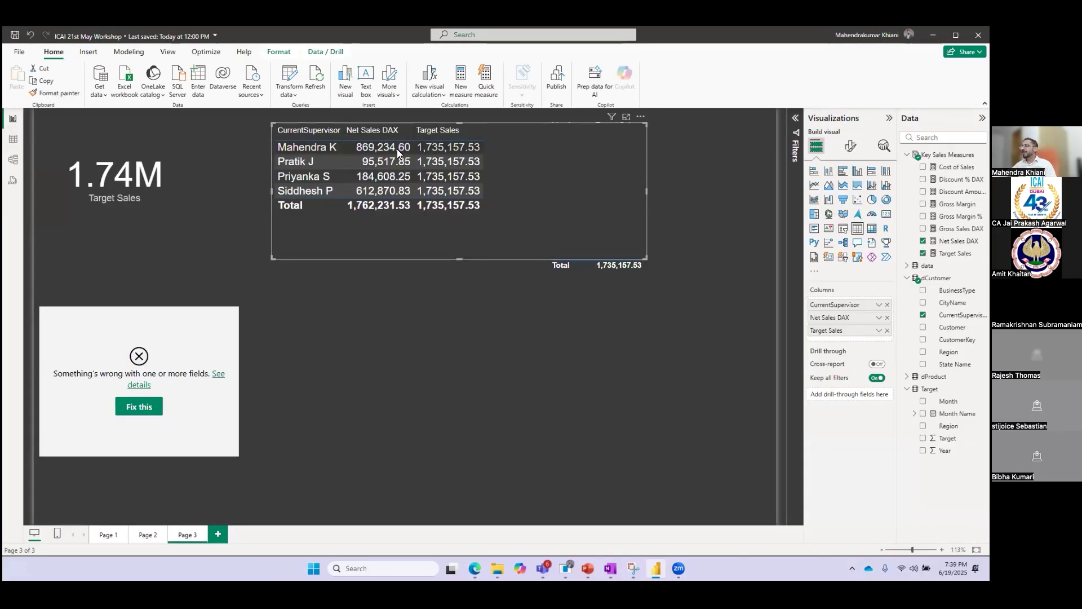
pyautogui.click(12, 160)
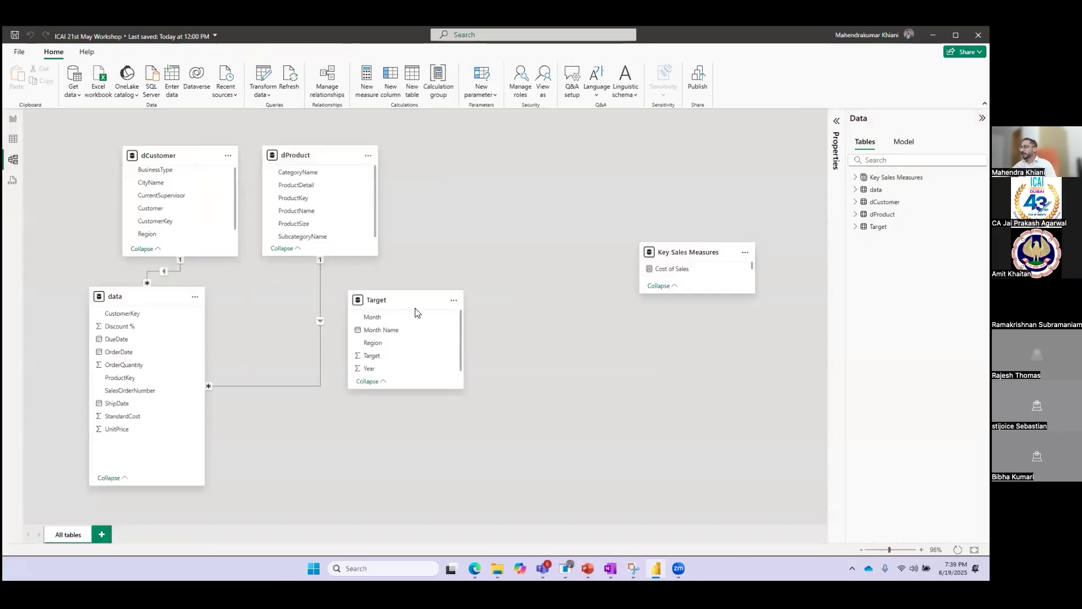
pyautogui.moveTo(375, 312); pyautogui.dragTo(366, 323)
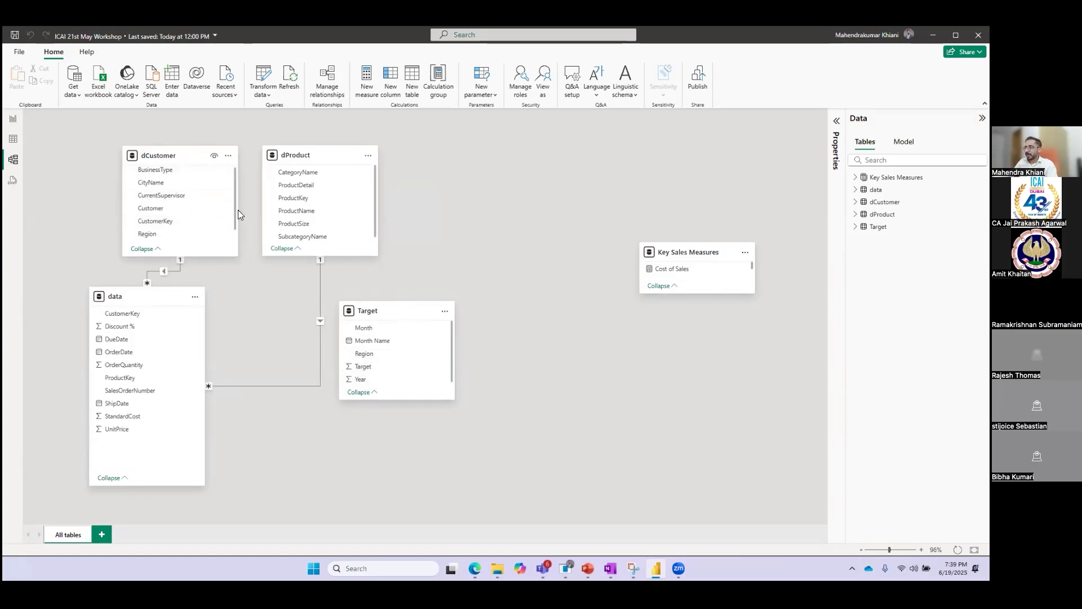
# Create an active many-to-many relationship from Region in dCustomer to Region in Target, with single cross-filtering where dCustomer filters Target.
pyautogui.scroll(-1, 237, 213)
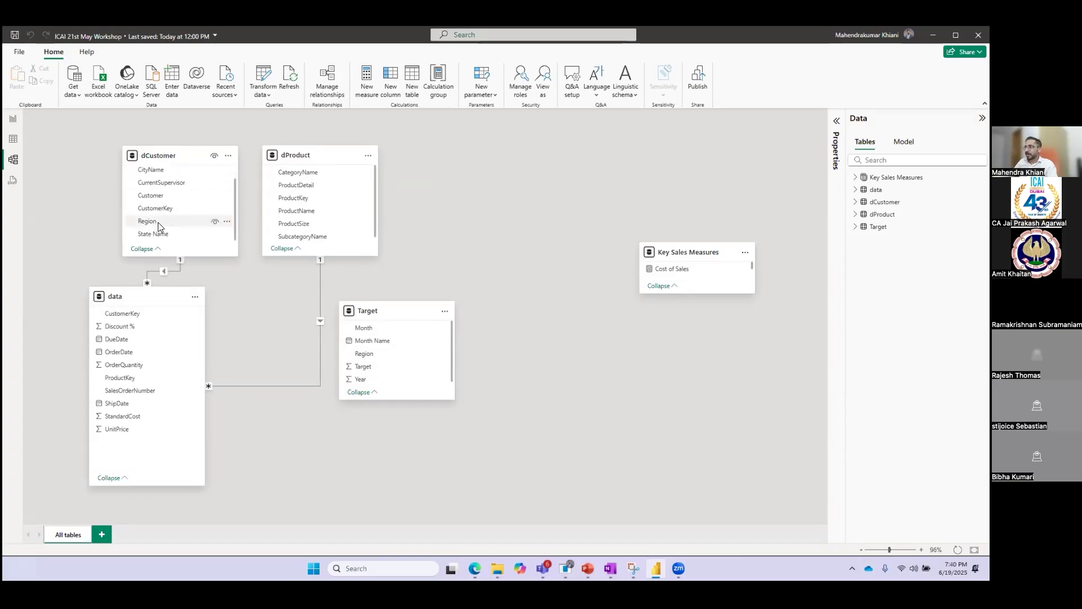
pyautogui.moveTo(156, 223); pyautogui.dragTo(388, 358)
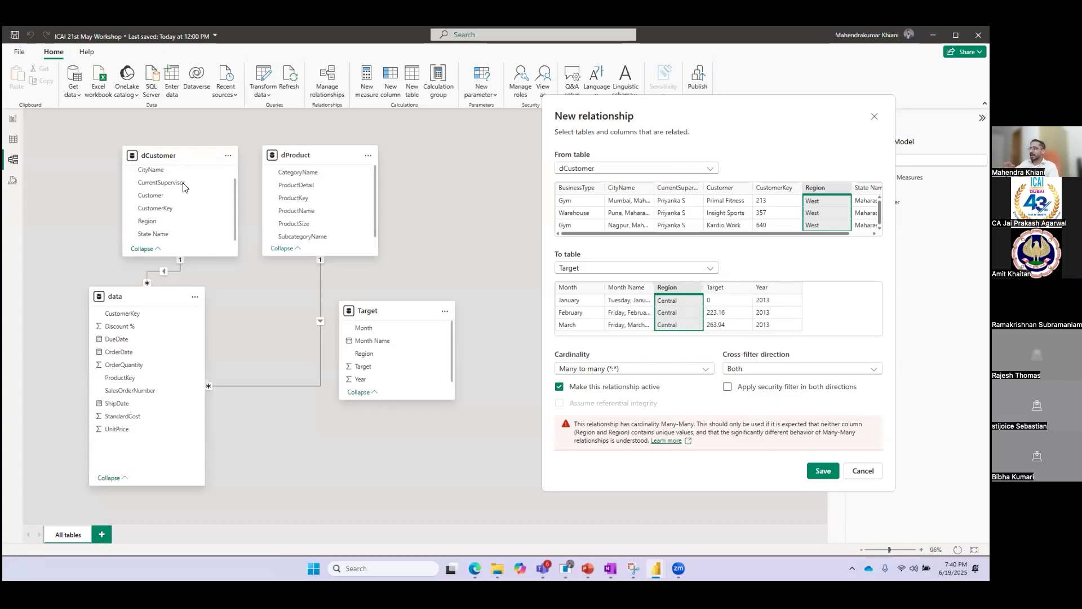
pyautogui.click(775, 372)
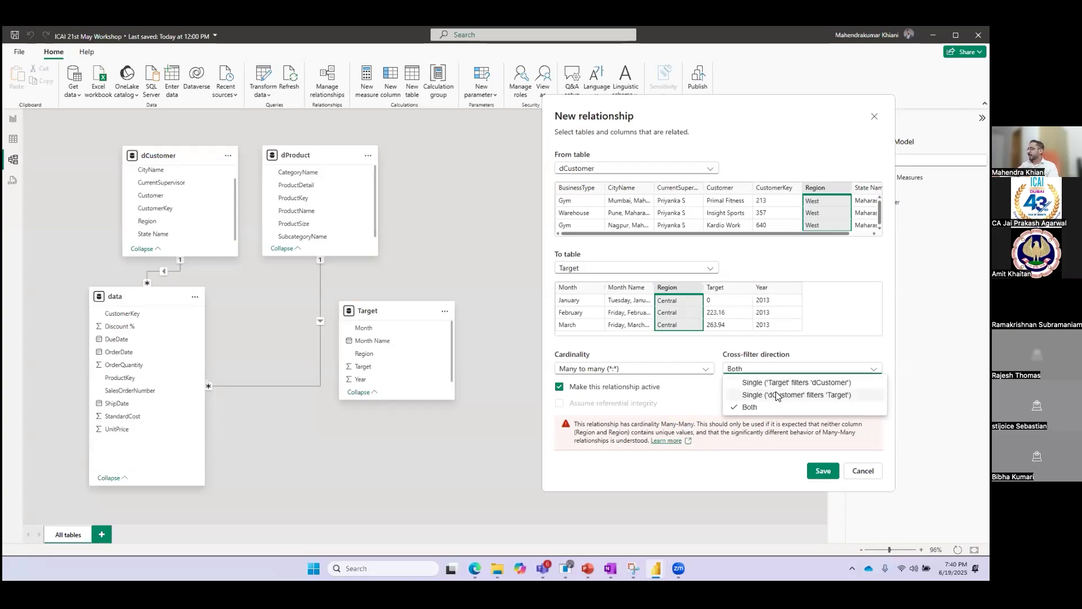
pyautogui.click(778, 396)
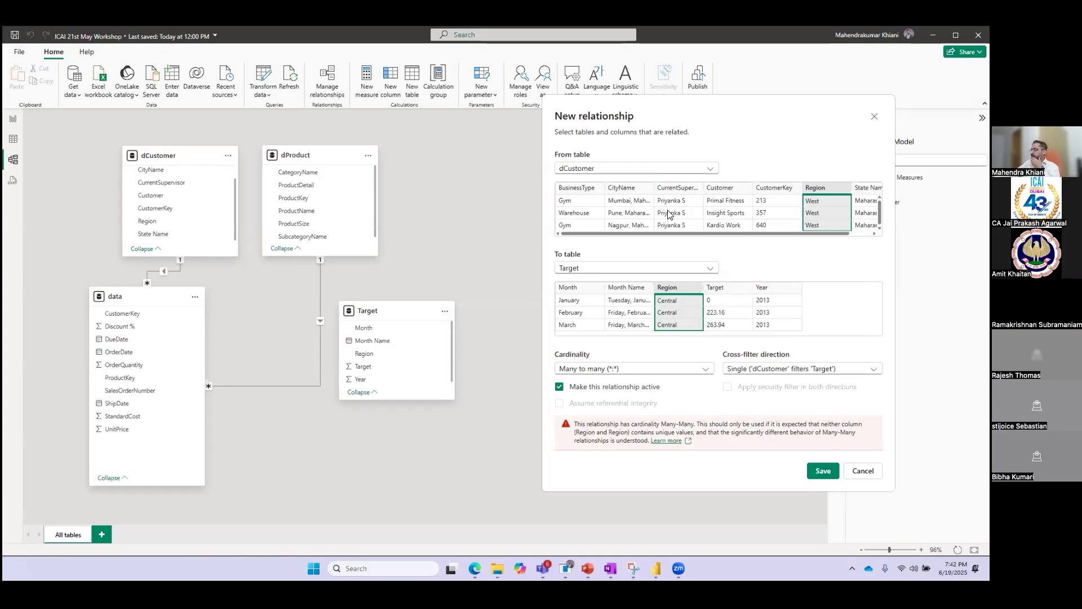
pyautogui.click(822, 471)
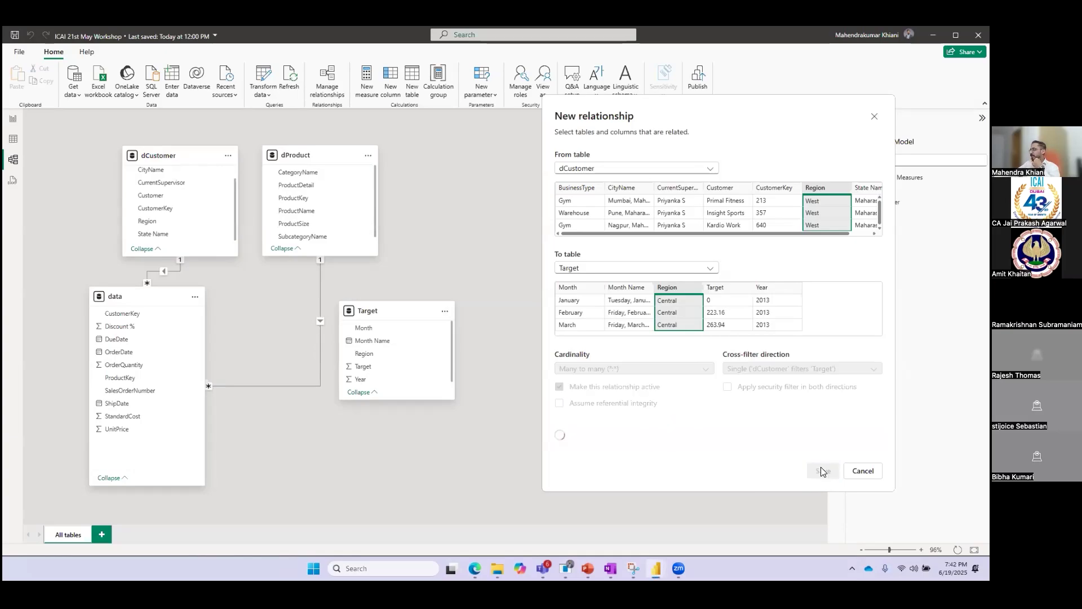
# On report Page 3, move the CurrentSupervisor table below the monthly Target Sales table.
pyautogui.click(12, 121)
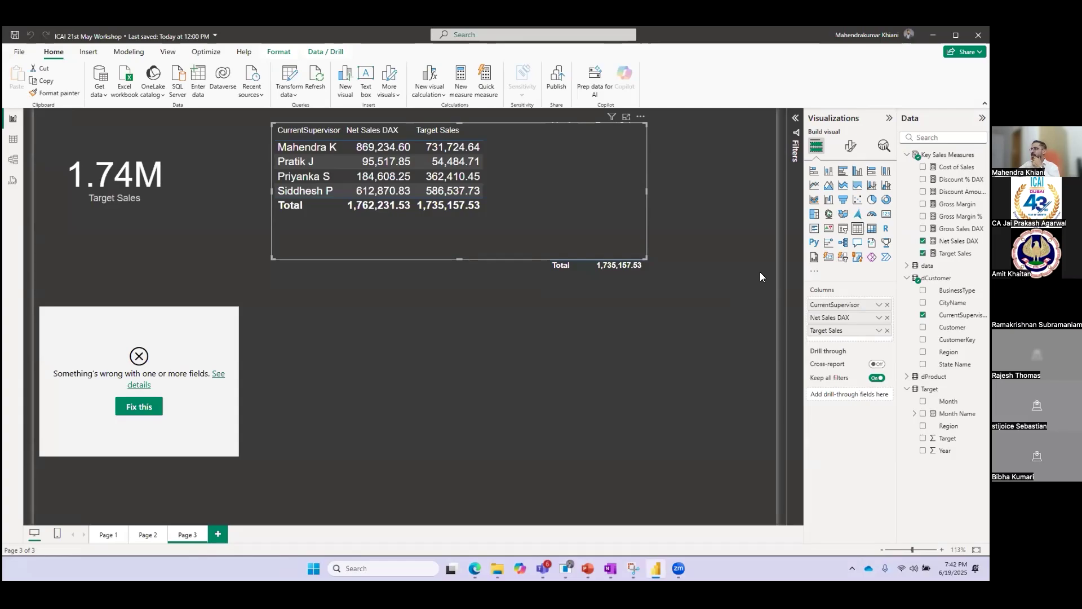
pyautogui.moveTo(570, 166); pyautogui.dragTo(669, 351)
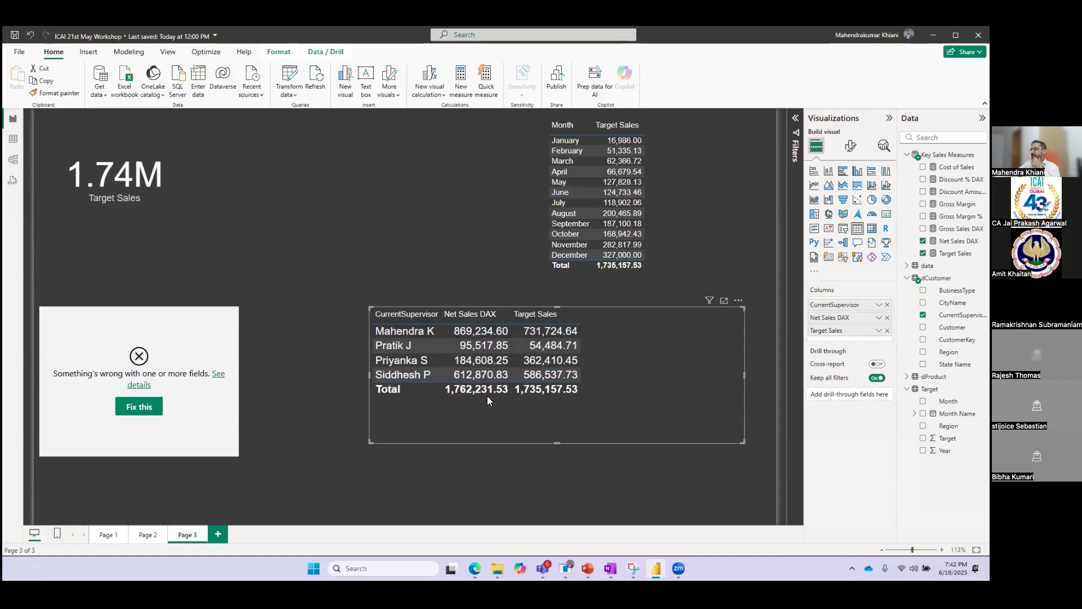
# Delete the many-to-many relationship between dCustomer and Target from the model.
pyautogui.click(13, 160)
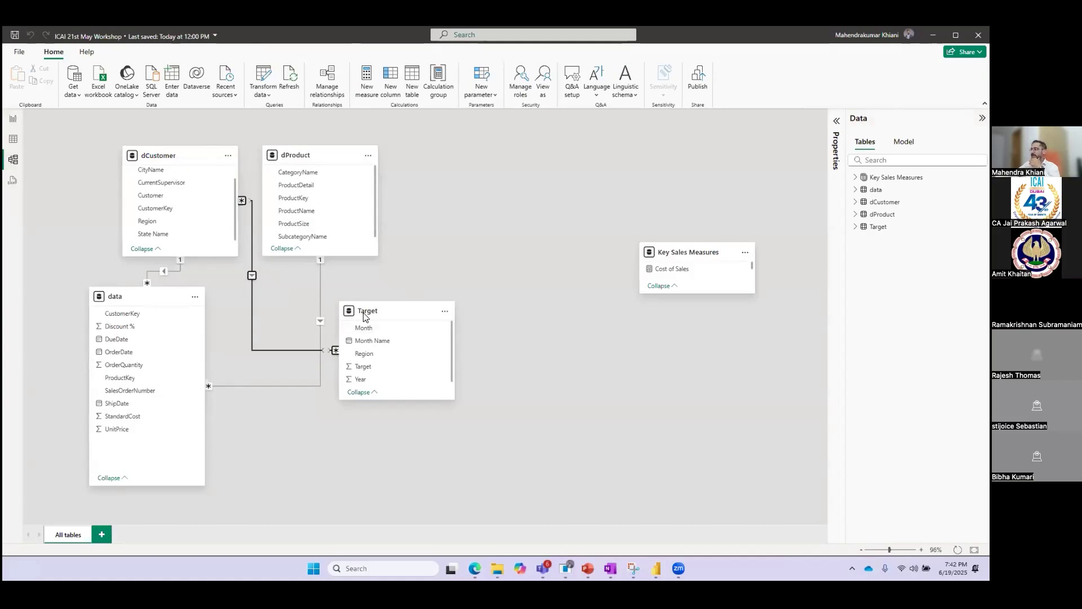
pyautogui.rightClick(251, 257)
pyautogui.click(263, 264)
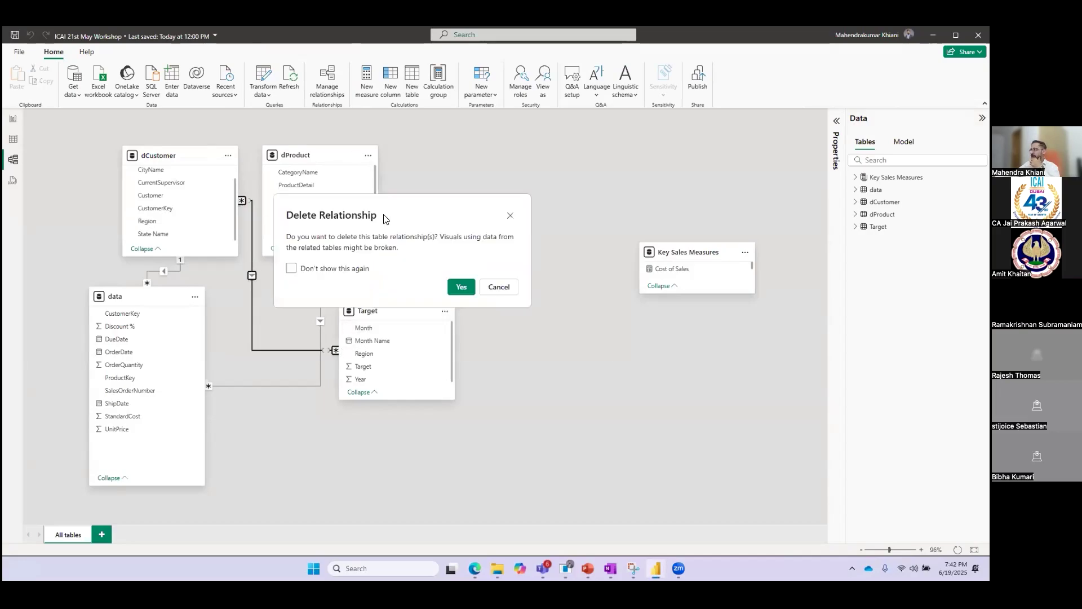
pyautogui.click(461, 287)
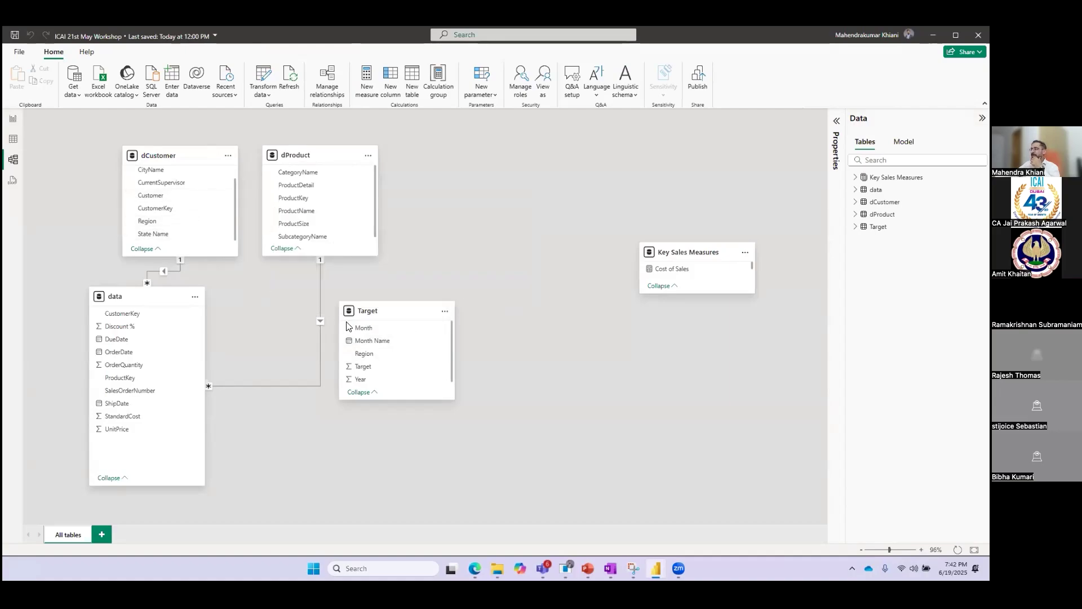
# Link dCustomer's Region to Target's Region again as an active many-to-many relationship with cross-filter direction Single ('dCustomer' filters 'Target').
pyautogui.click(158, 224)
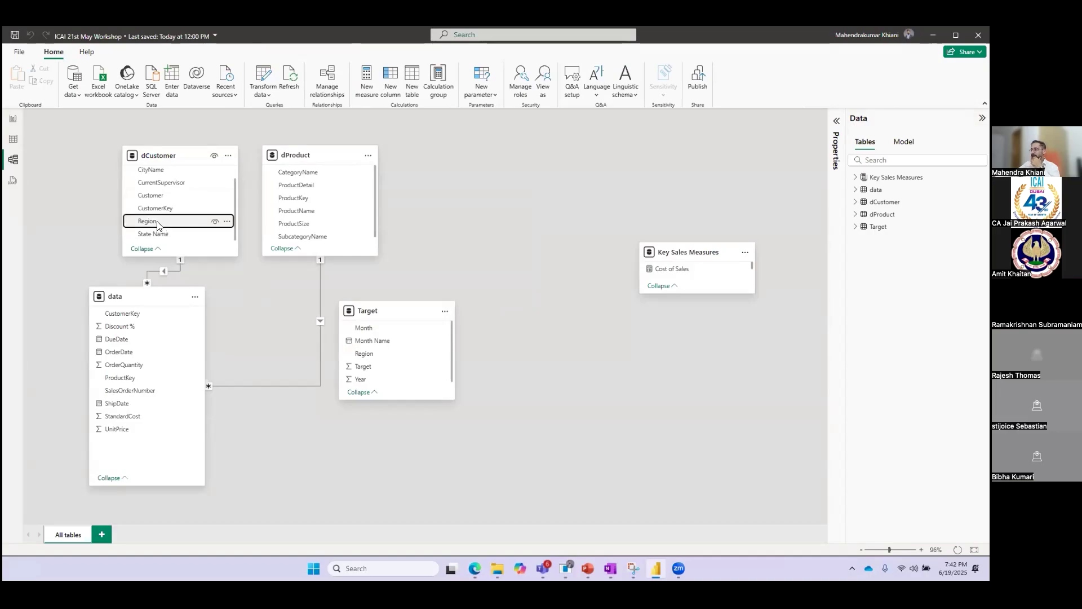
pyautogui.moveTo(158, 224); pyautogui.dragTo(378, 357)
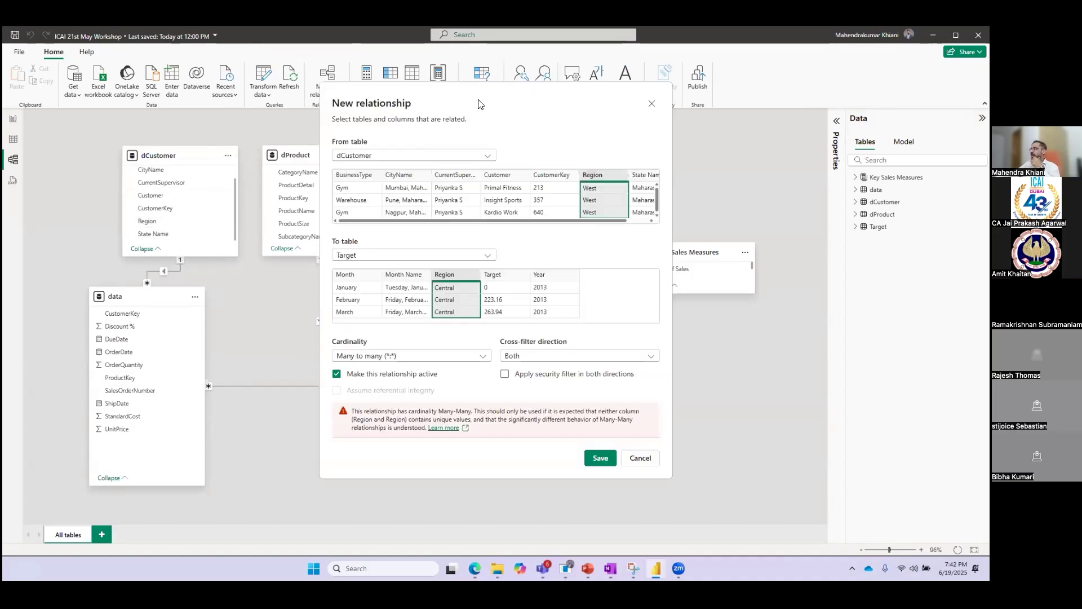
pyautogui.moveTo(488, 93); pyautogui.dragTo(279, 79)
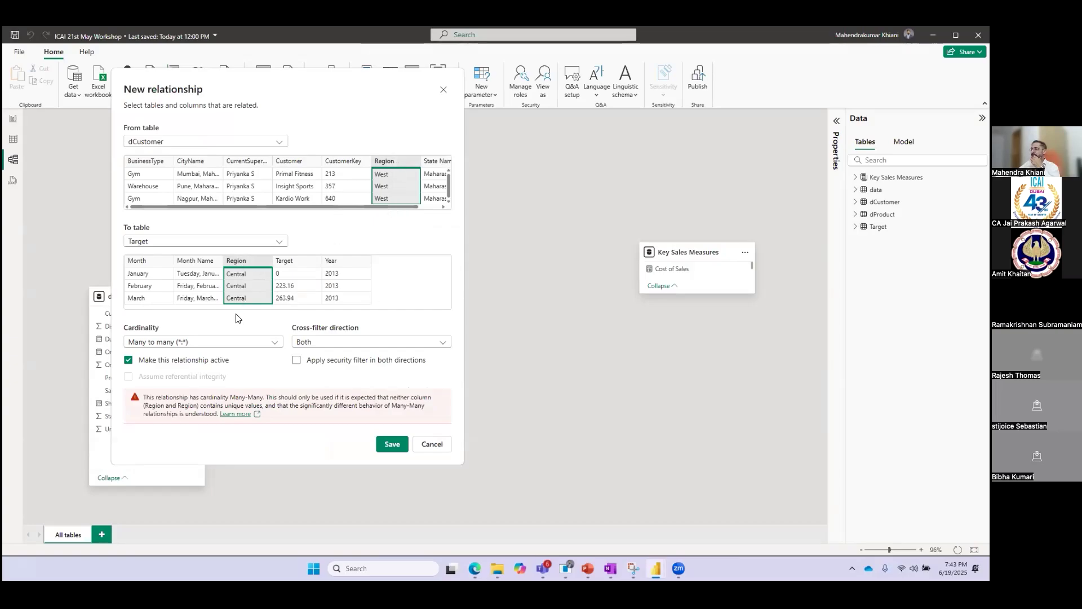
pyautogui.click(314, 344)
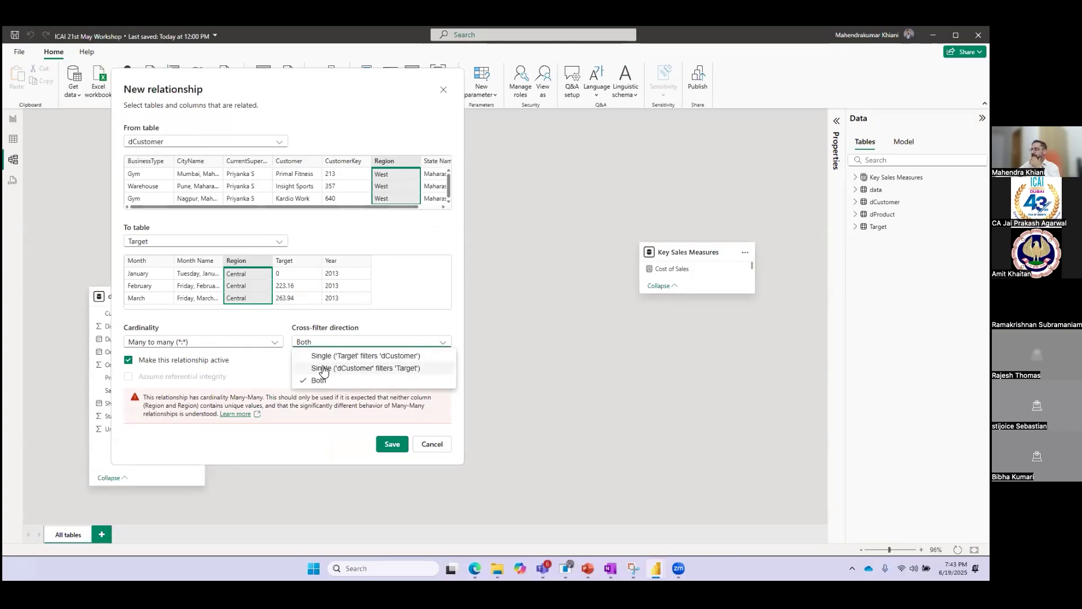
pyautogui.click(323, 370)
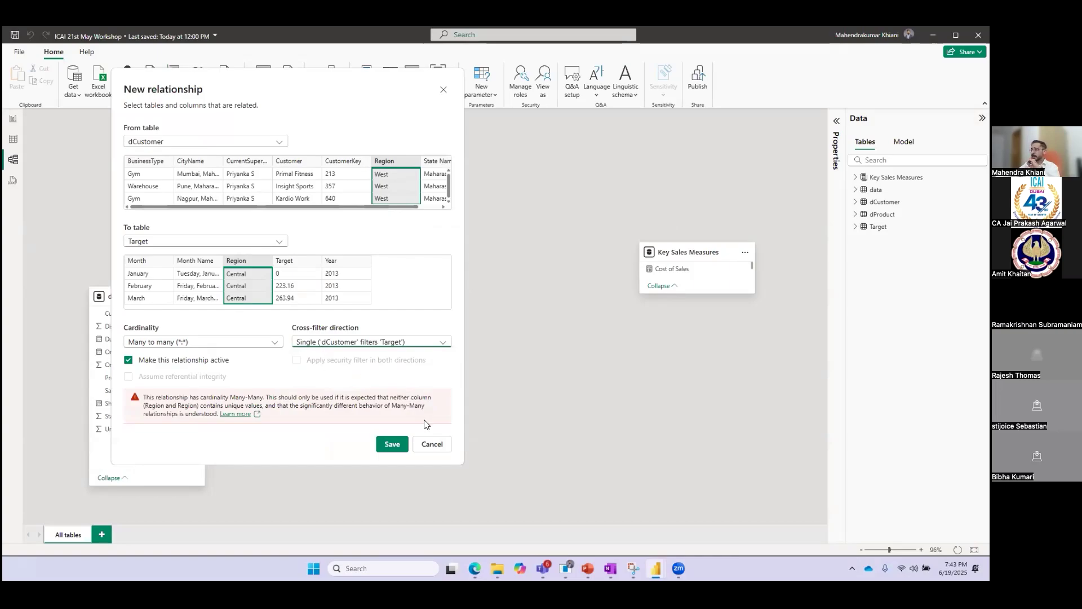
pyautogui.click(392, 449)
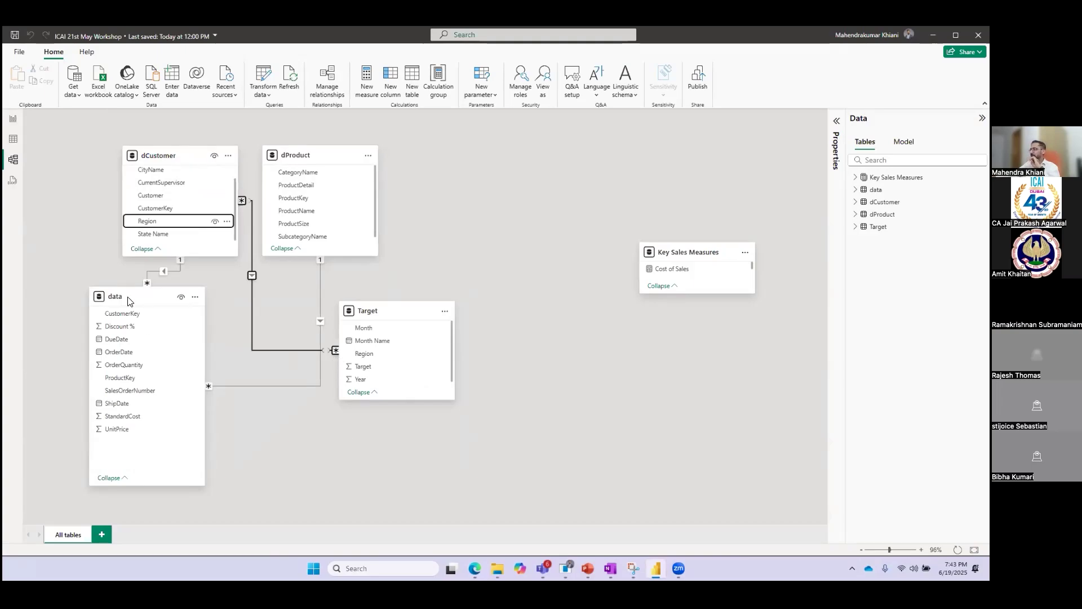
pyautogui.click(323, 503)
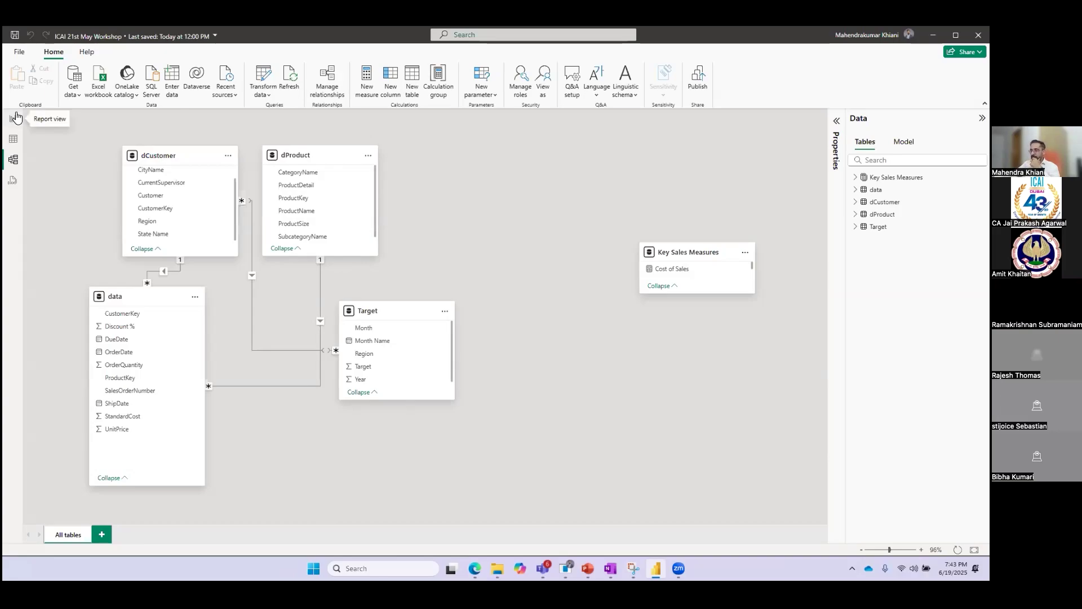
# On report Page 3, place the CurrentSupervisor table beside the Target Sales card.
pyautogui.click(15, 117)
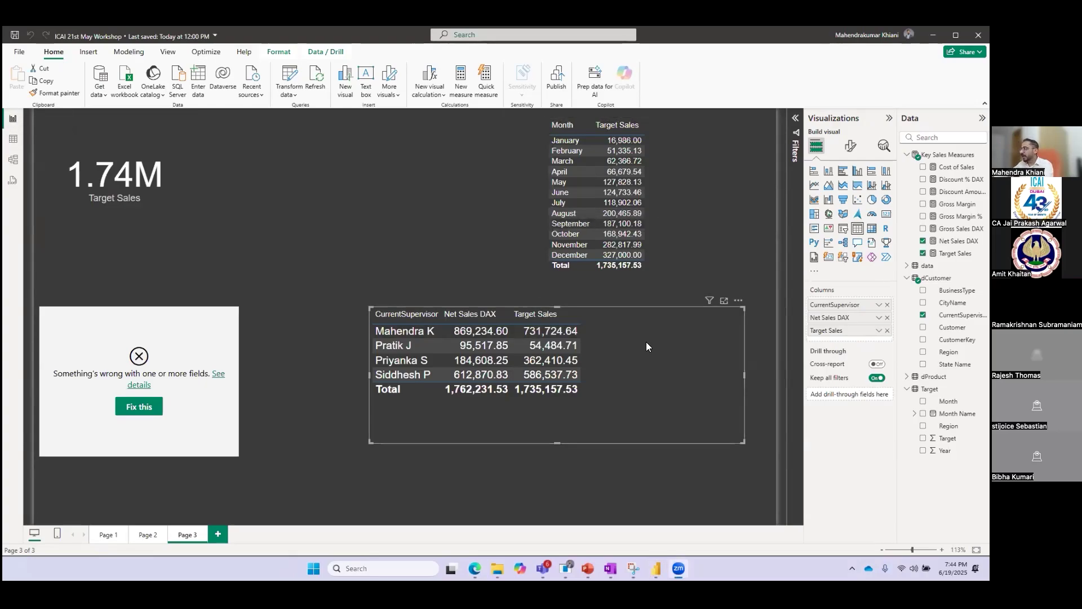
pyautogui.moveTo(659, 347); pyautogui.dragTo(490, 147)
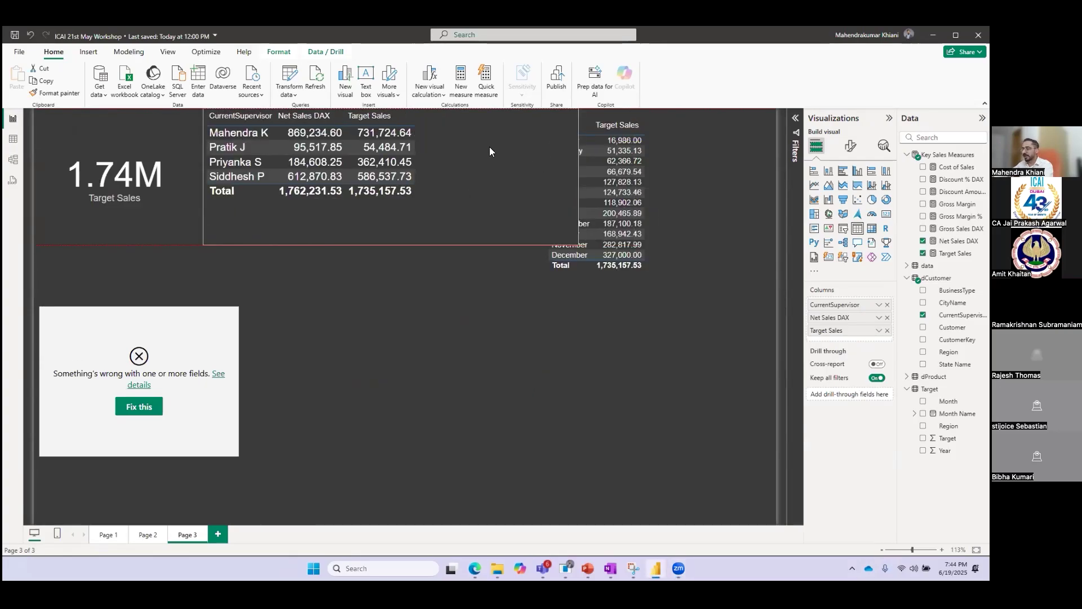
# Move the monthly Target Sales table below the CurrentSupervisor table and add the Net Sales DAX measure to it.
pyautogui.moveTo(684, 174); pyautogui.dragTo(673, 365)
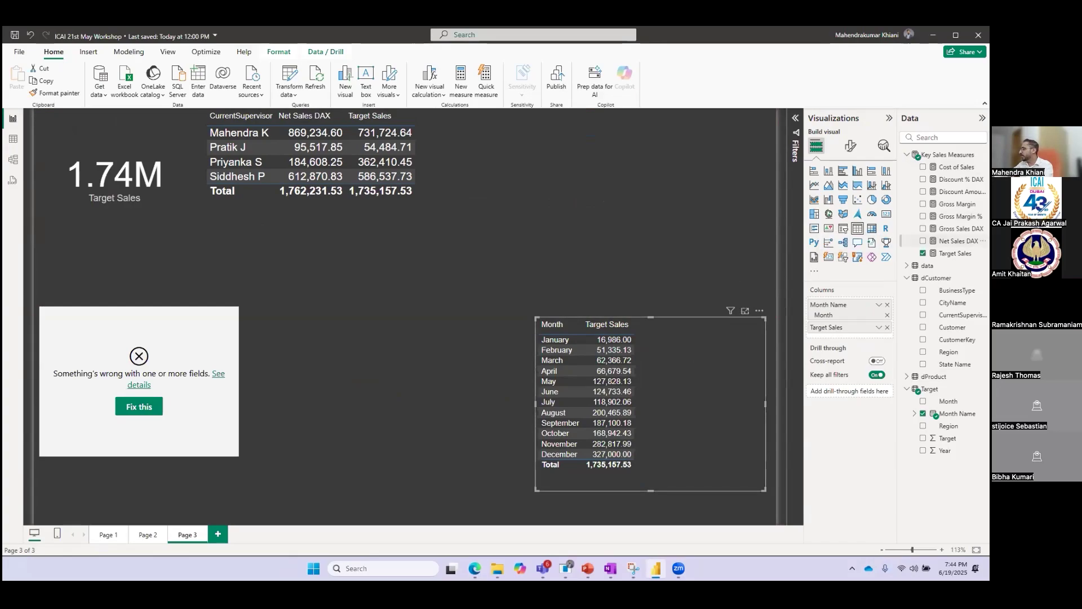
pyautogui.click(923, 241)
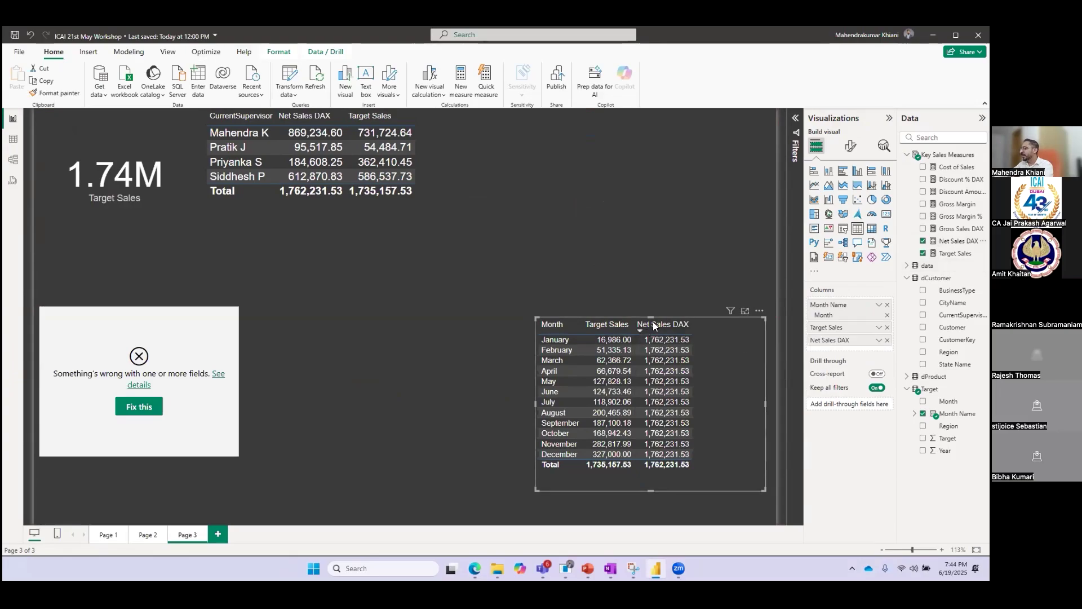
pyautogui.moveTo(704, 347); pyautogui.dragTo(699, 304)
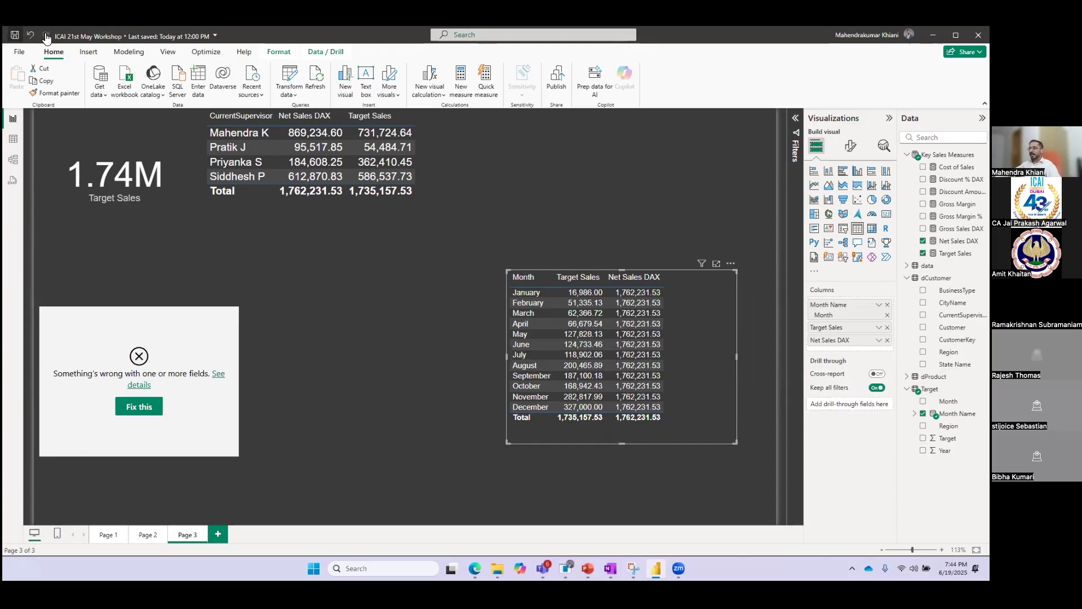
# Compare the monthly table with the model relationships, and move the Target table farther from the data table in the model diagram.
pyautogui.click(14, 161)
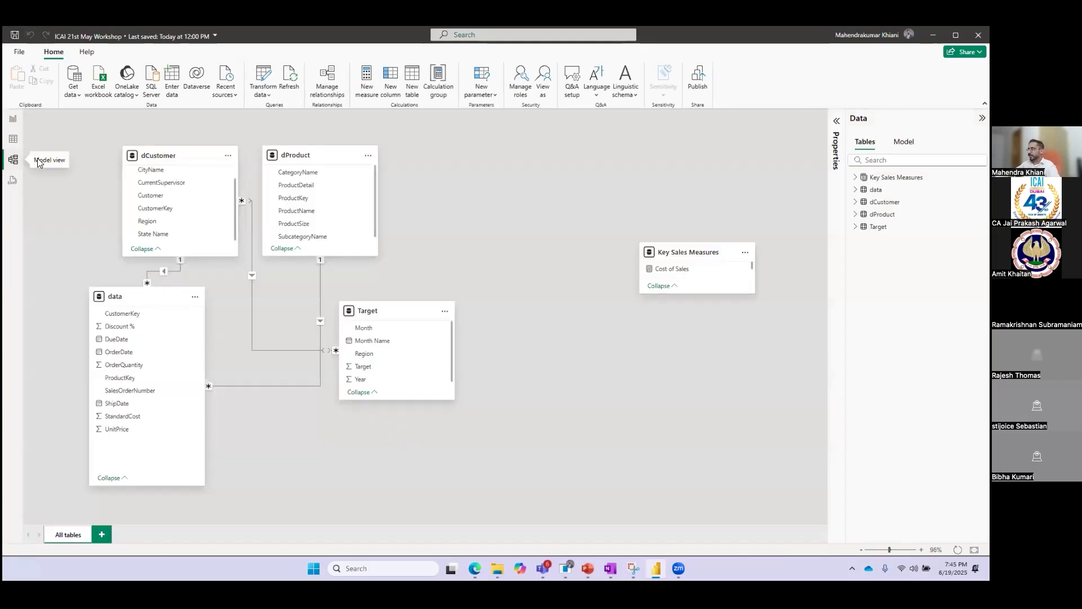
pyautogui.click(13, 119)
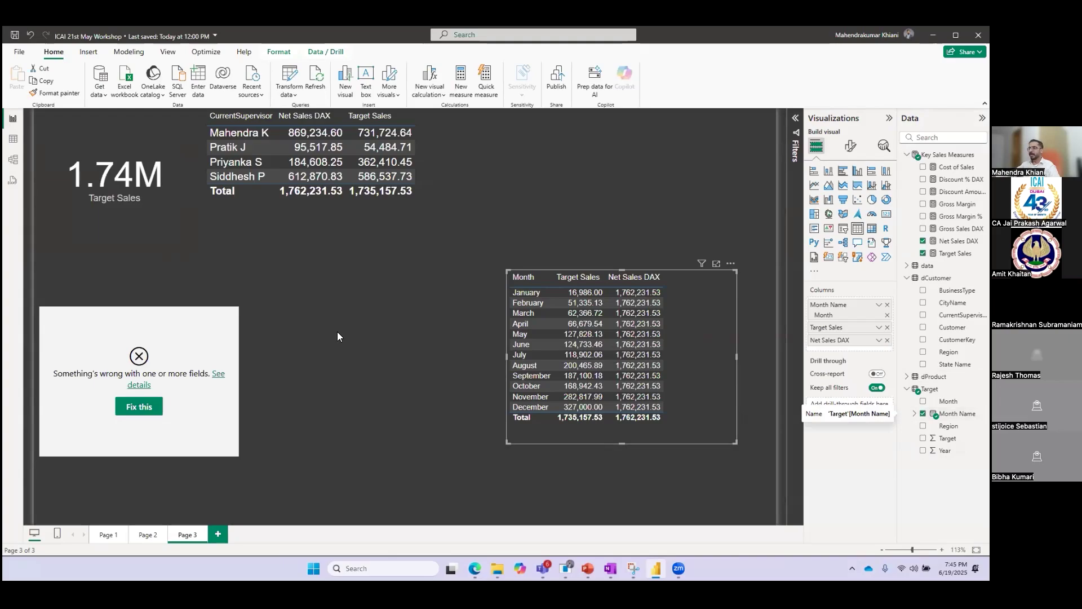
pyautogui.click(13, 160)
pyautogui.moveTo(375, 310); pyautogui.dragTo(473, 335)
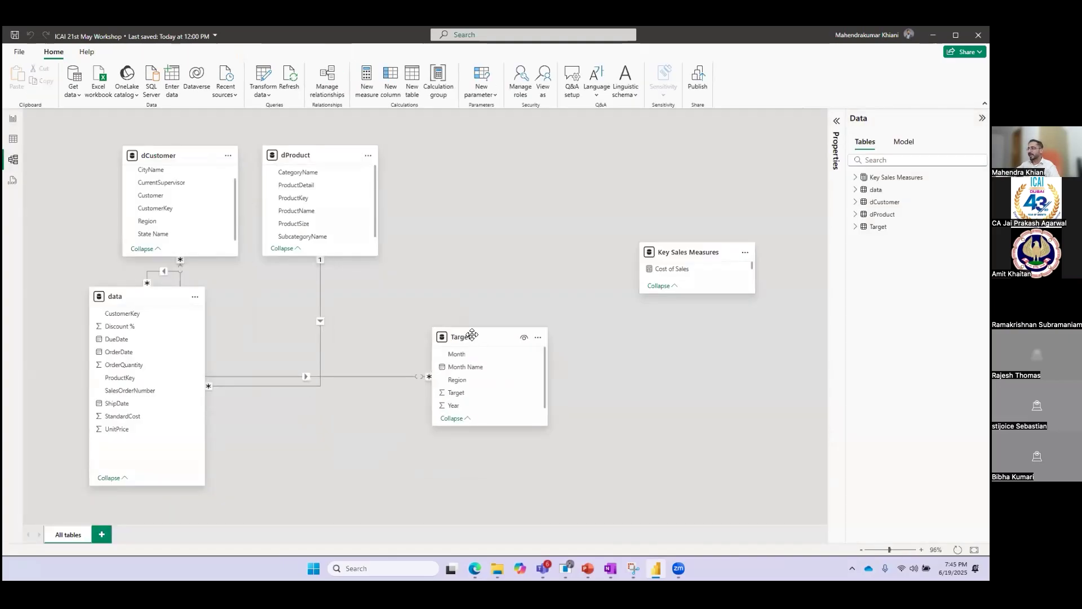
pyautogui.moveTo(125, 297); pyautogui.dragTo(283, 321)
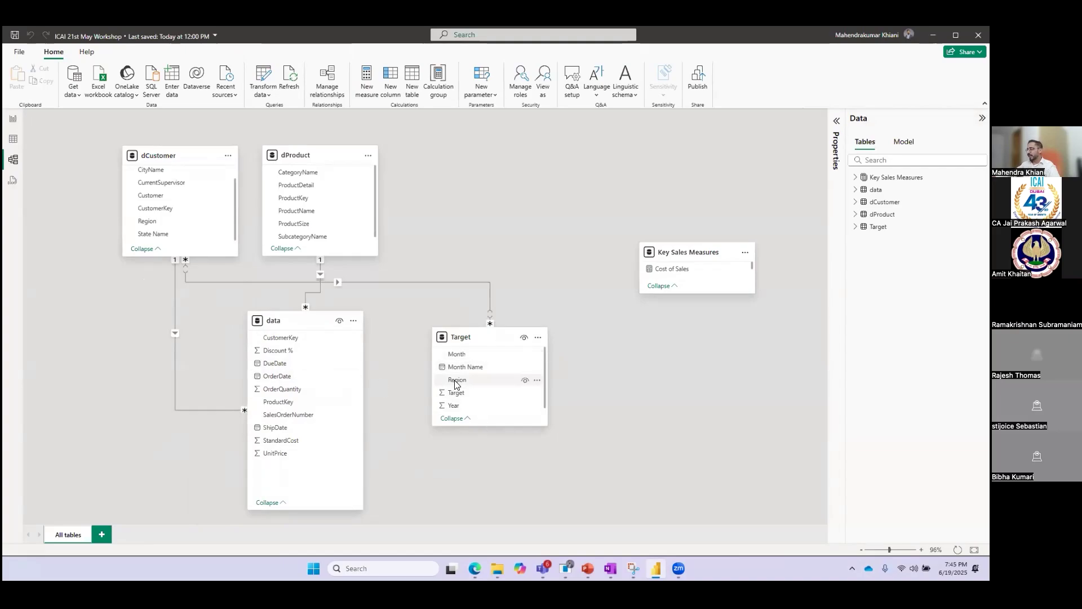
pyautogui.moveTo(461, 371); pyautogui.dragTo(322, 373)
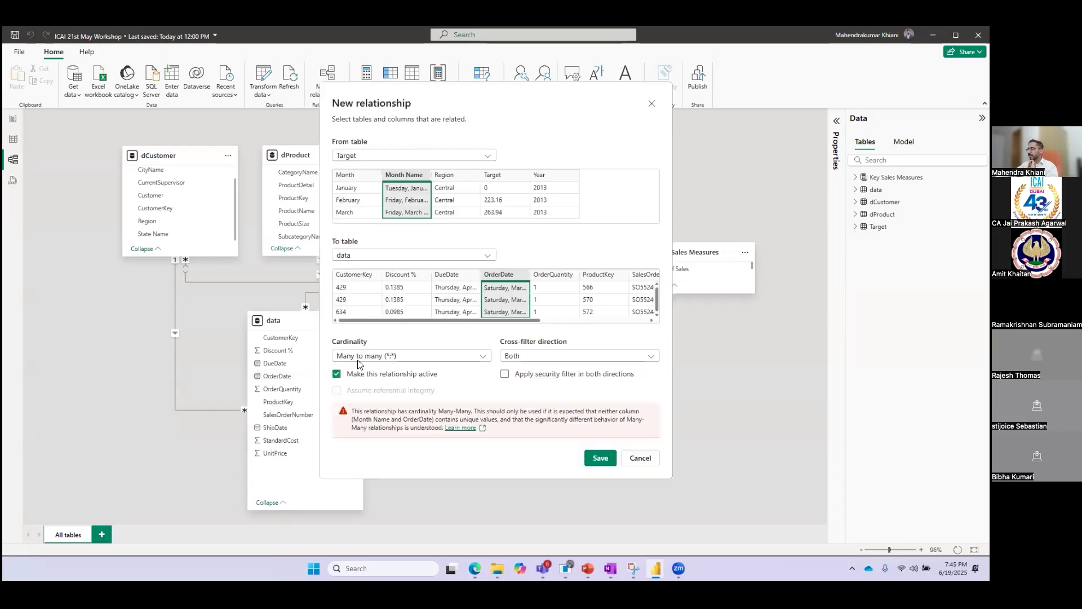
pyautogui.click(639, 462)
# Arrange the data and Target tables next to each other beneath dCustomer and dProduct in the model diagram.
pyautogui.moveTo(283, 323); pyautogui.dragTo(154, 330)
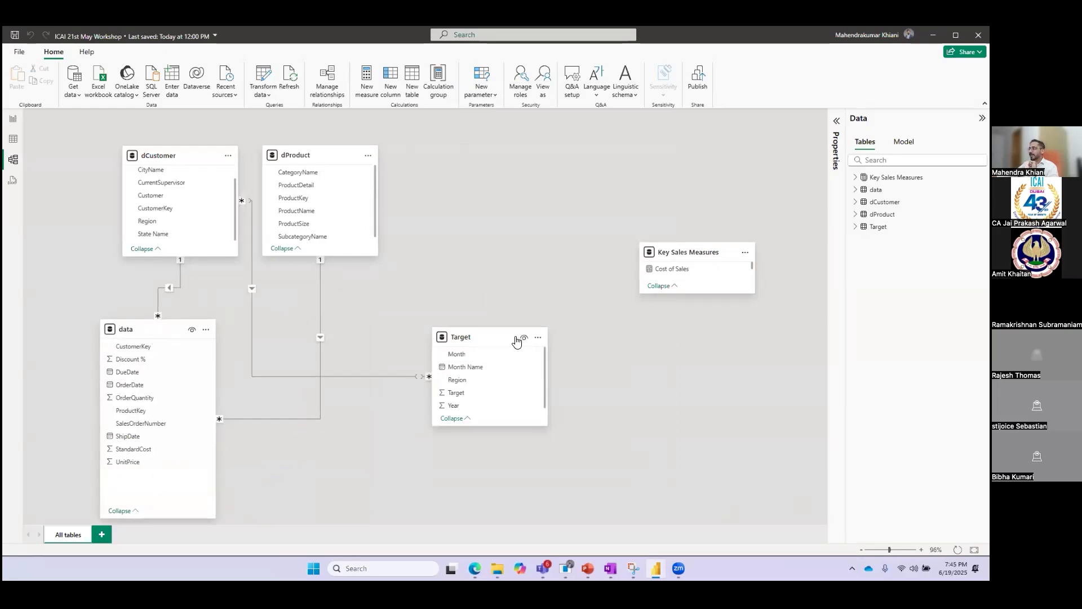
pyautogui.moveTo(505, 340); pyautogui.dragTo(370, 327)
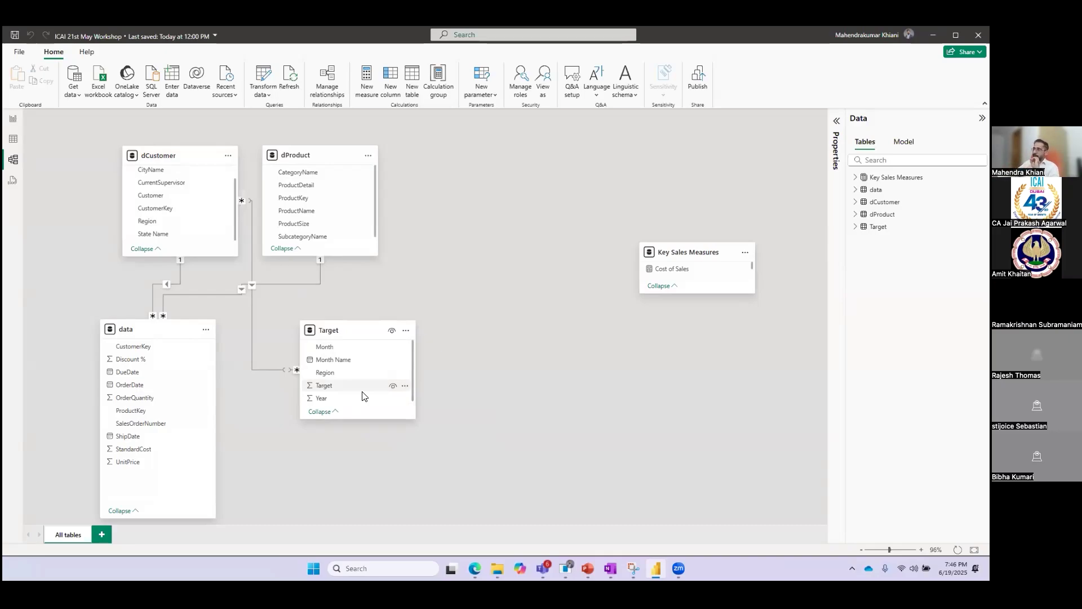
# Start a new calculated table from the report view and name it Date Table in its formula.
pyautogui.click(14, 122)
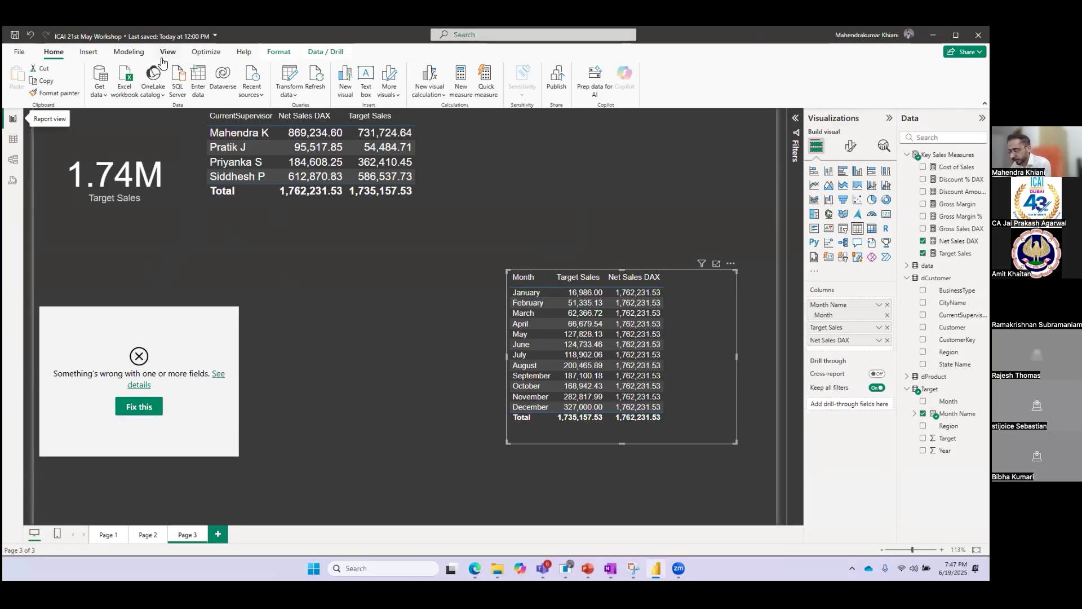
pyautogui.click(129, 52)
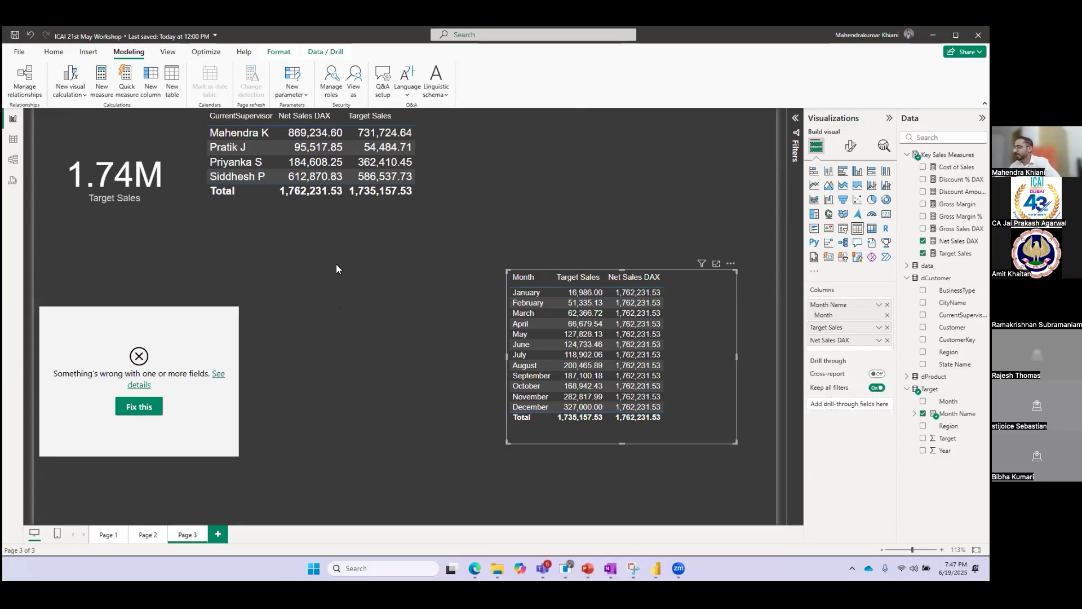
pyautogui.click(172, 82)
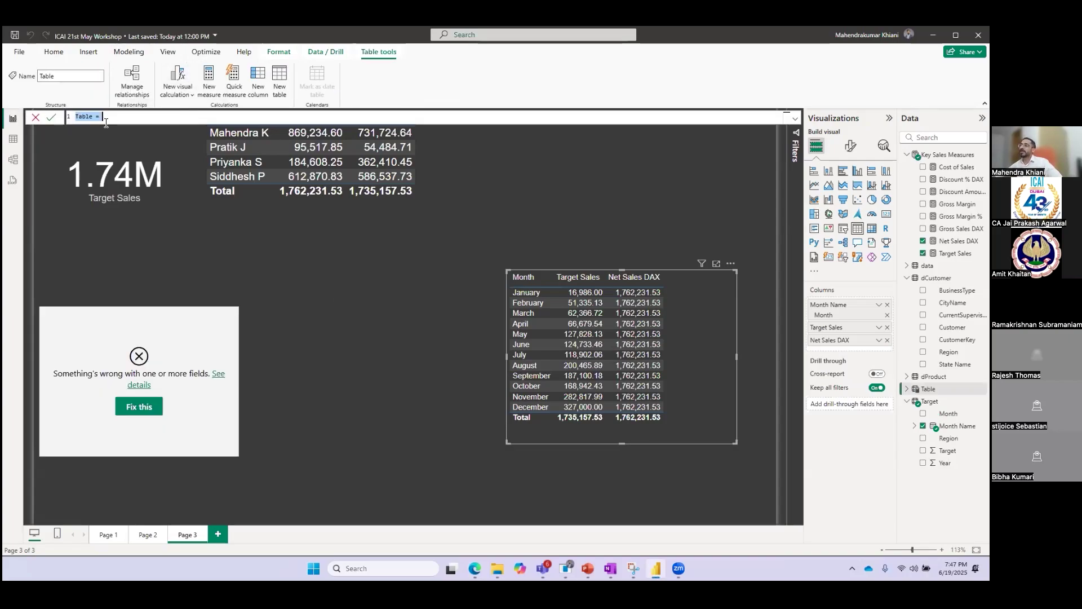
pyautogui.click(107, 116)
pyautogui.press('BackSpace')
pyautogui.press('BackSpace')
pyautogui.write('= ')
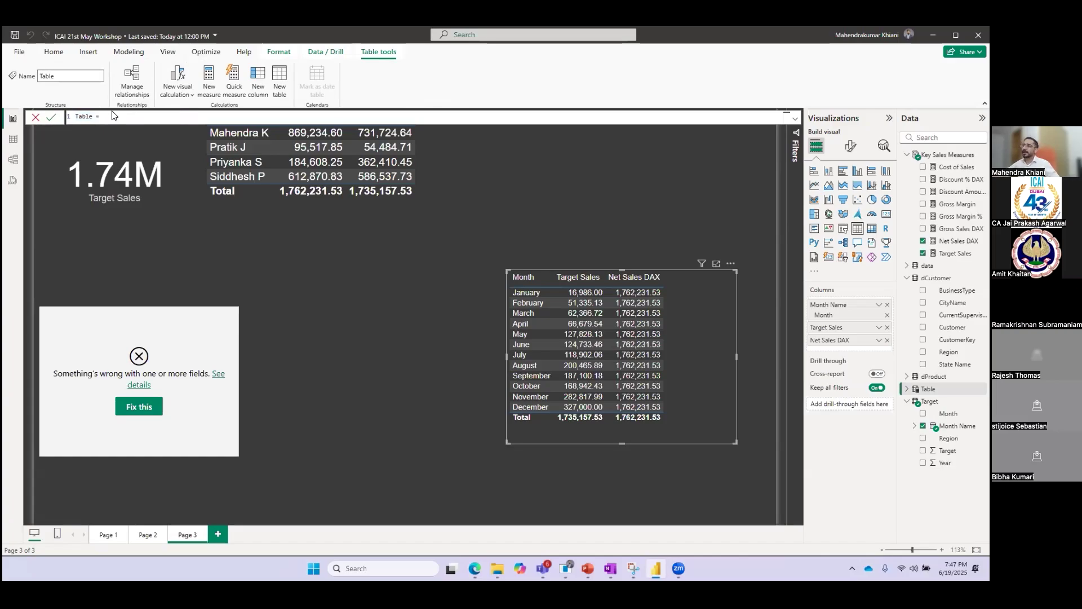
pyautogui.write('Date')
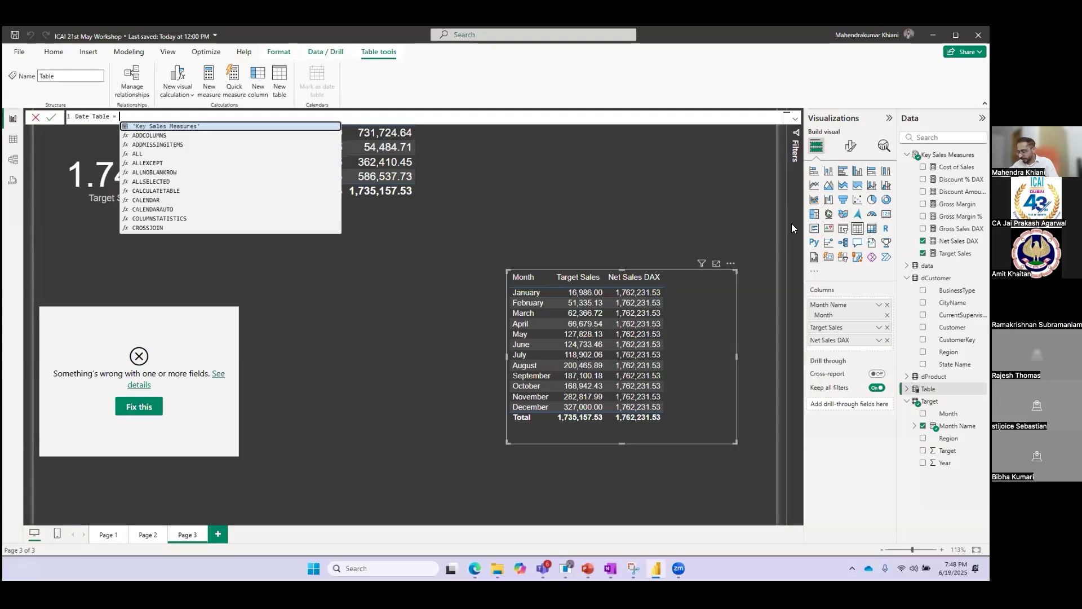
# Define Date Table with the formula CALENDARAUTO() and commit it.
pyautogui.write('calendra')
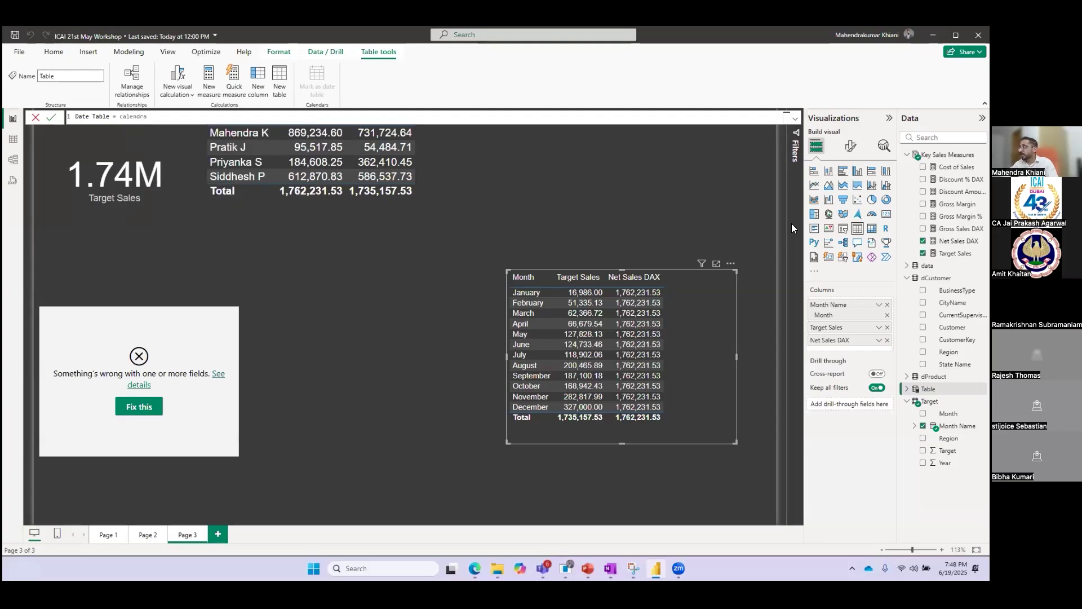
pyautogui.write('e')
pyautogui.write('uto')
pyautogui.press('BackSpace')
pyautogui.press('BackSpace')
pyautogui.press('BackSpace')
pyautogui.press('BackSpace')
pyautogui.press('BackSpace')
pyautogui.press('BackSpace')
pyautogui.press('BackSpace')
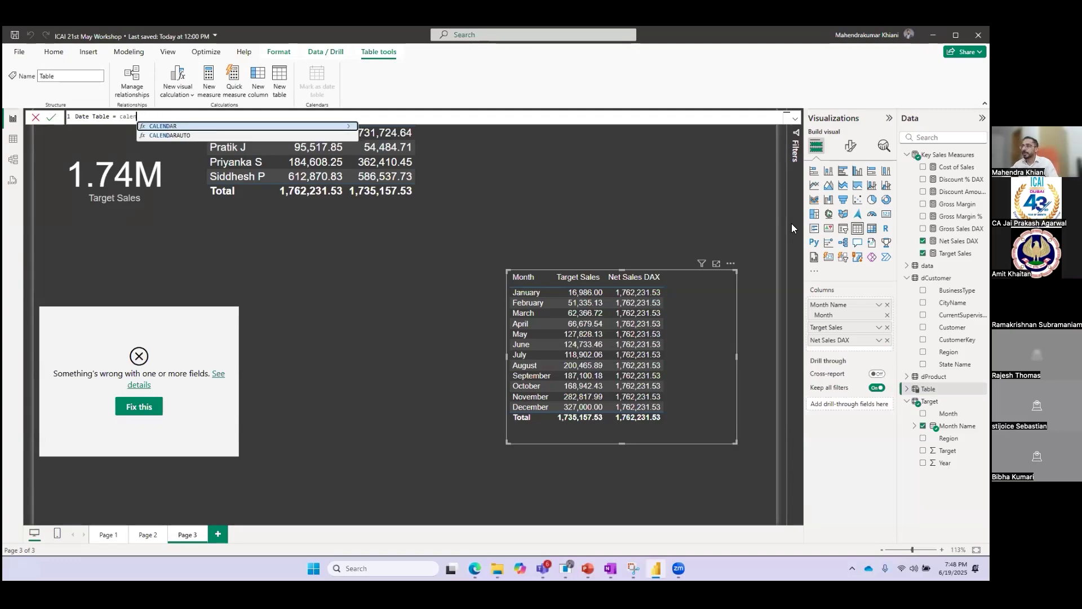
pyautogui.press('Down')
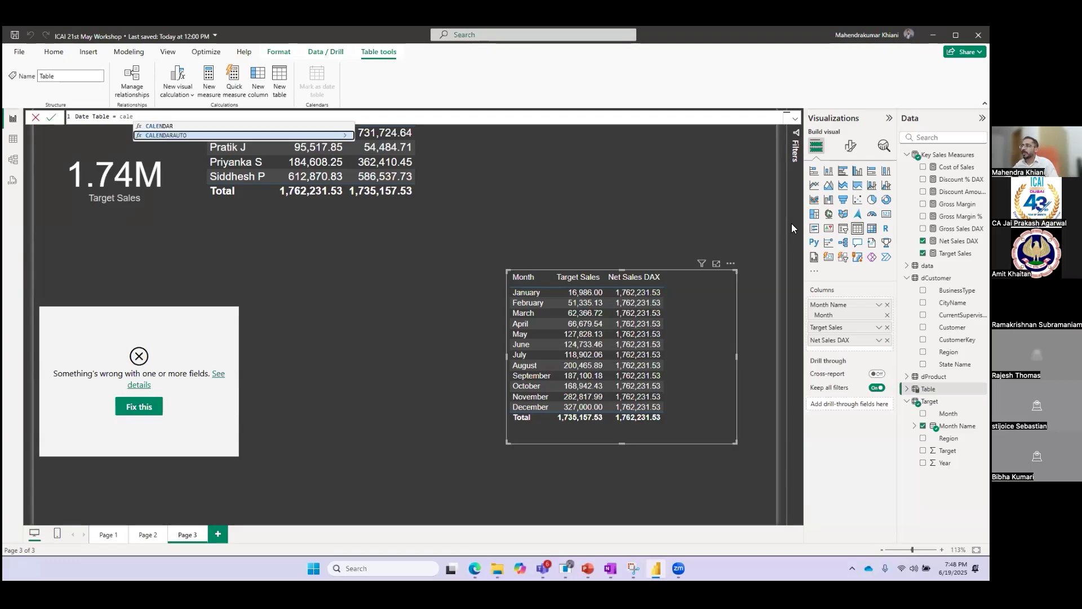
pyautogui.press('Tab')
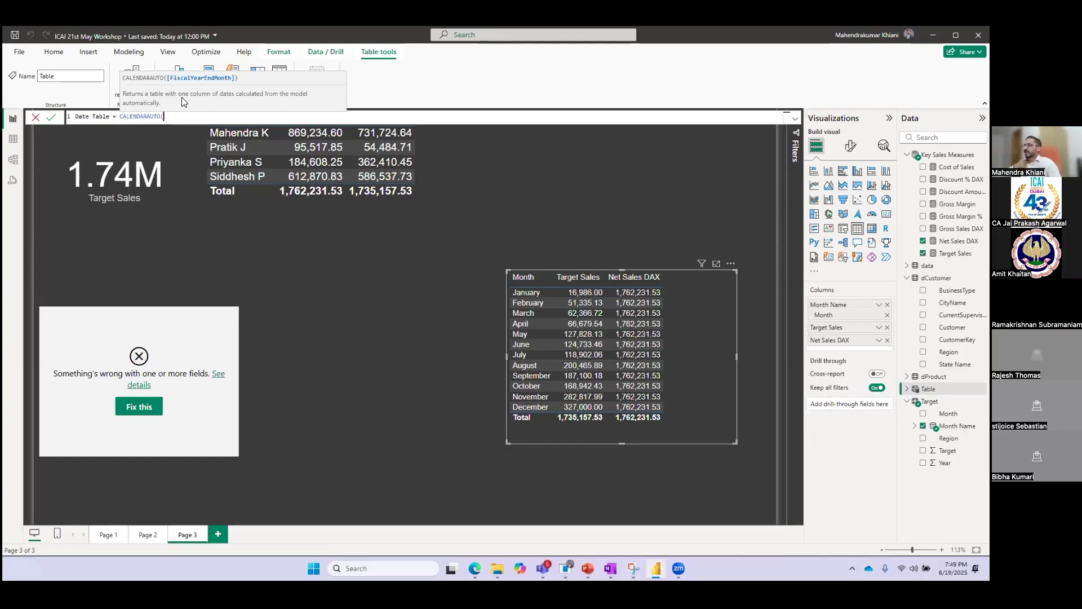
pyautogui.write(')')
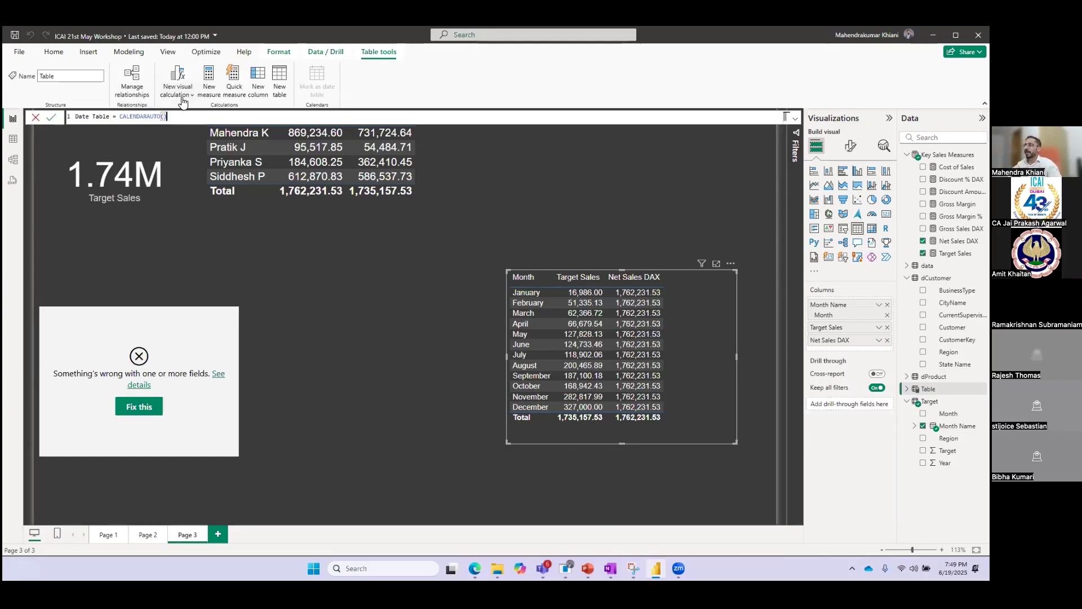
pyautogui.hotkey('ctrl', 'shift', 'Left')
pyautogui.hotkey('ctrl', 'shift', 'Left')
pyautogui.hotkey('ctrl', 'shift', 'Left')
pyautogui.hotkey('ctrl', 'shift', 'Left')
pyautogui.hotkey('ctrl', 'shift', 'Left')
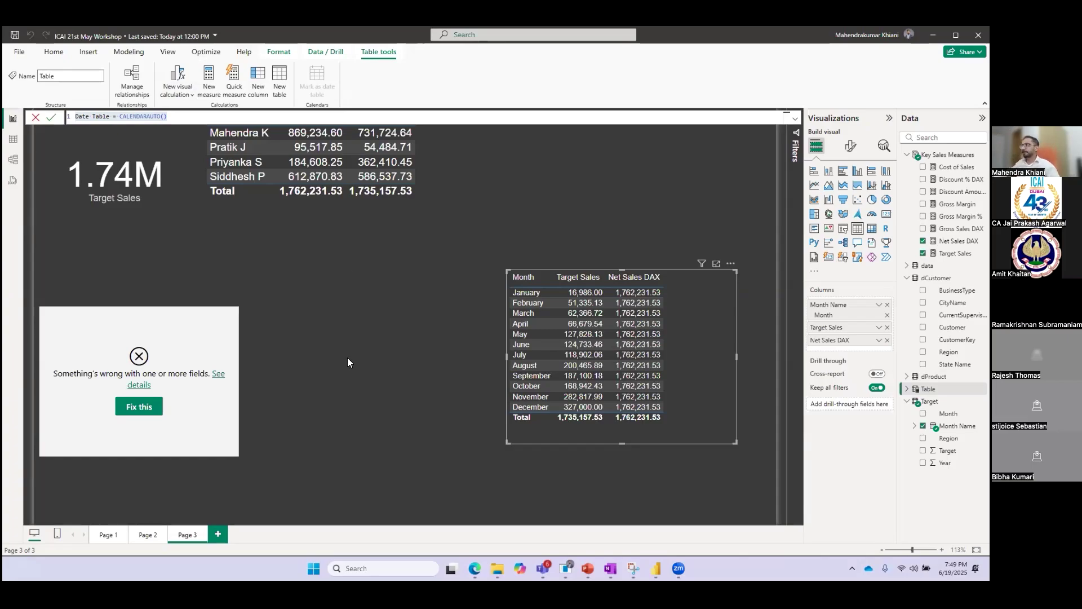
pyautogui.click(390, 115)
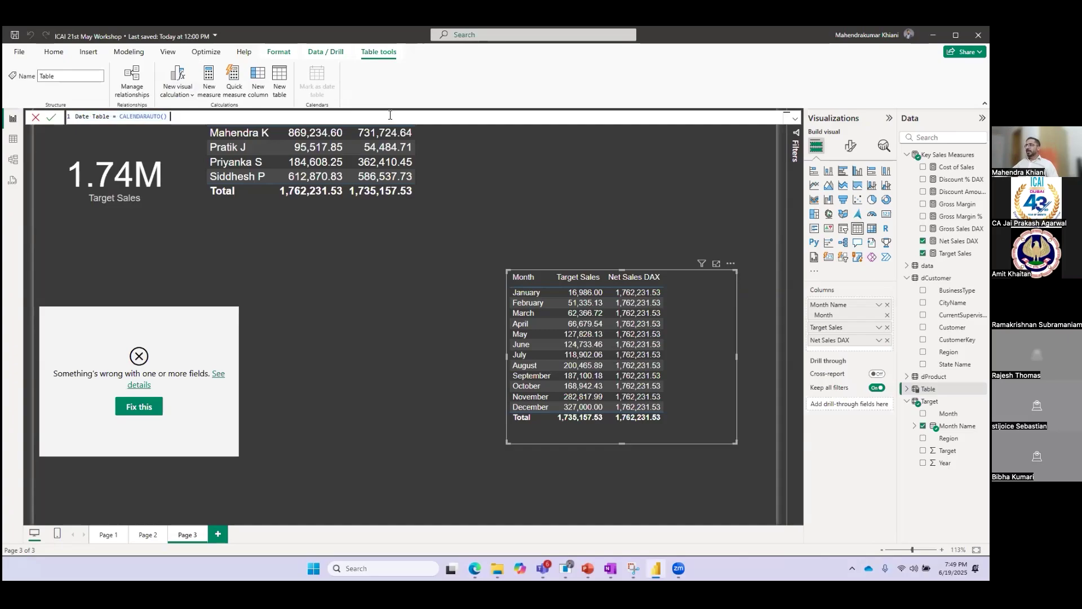
pyautogui.click(51, 122)
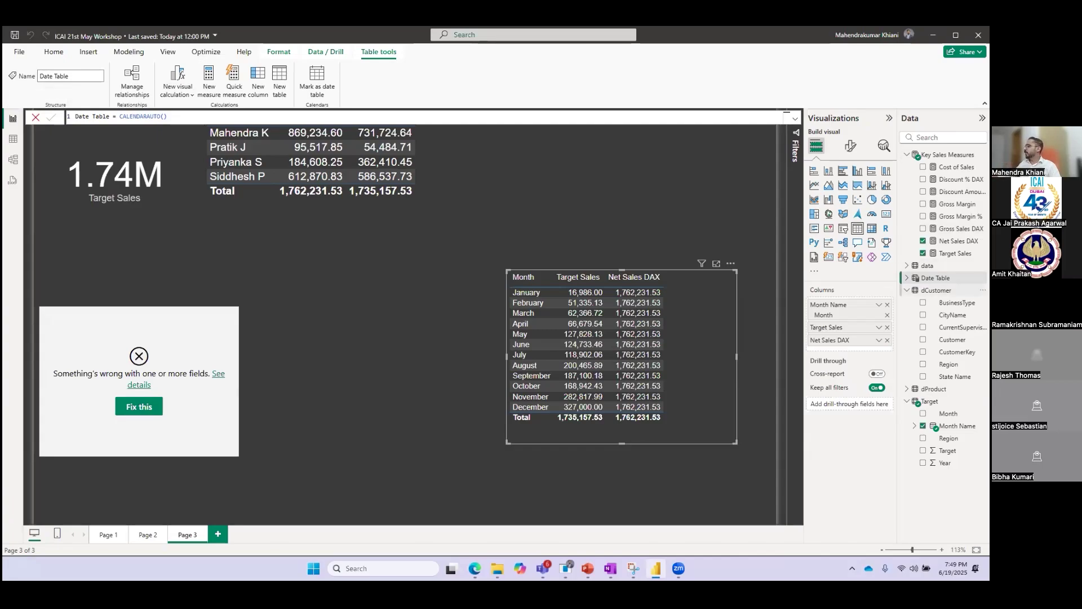
# Examine the rows of Date Table from the first date to the last in the table view.
pyautogui.click(907, 291)
pyautogui.click(936, 278)
pyautogui.click(10, 141)
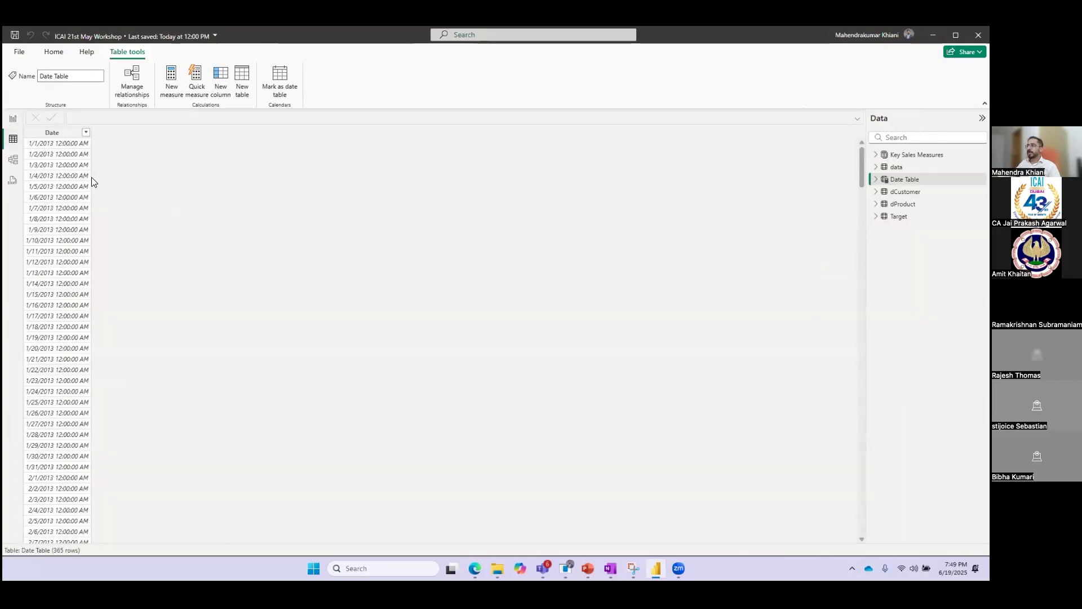
pyautogui.scroll(-10, 70, 316)
pyautogui.scroll(-20, 68, 334)
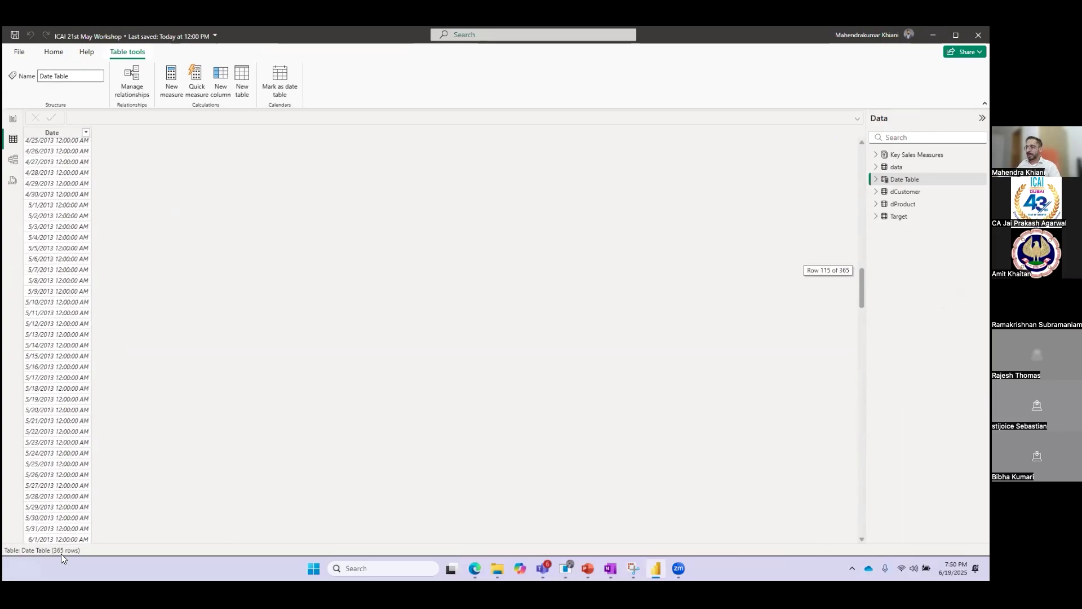
pyautogui.scroll(20, 57, 354)
pyautogui.scroll(8, 66, 265)
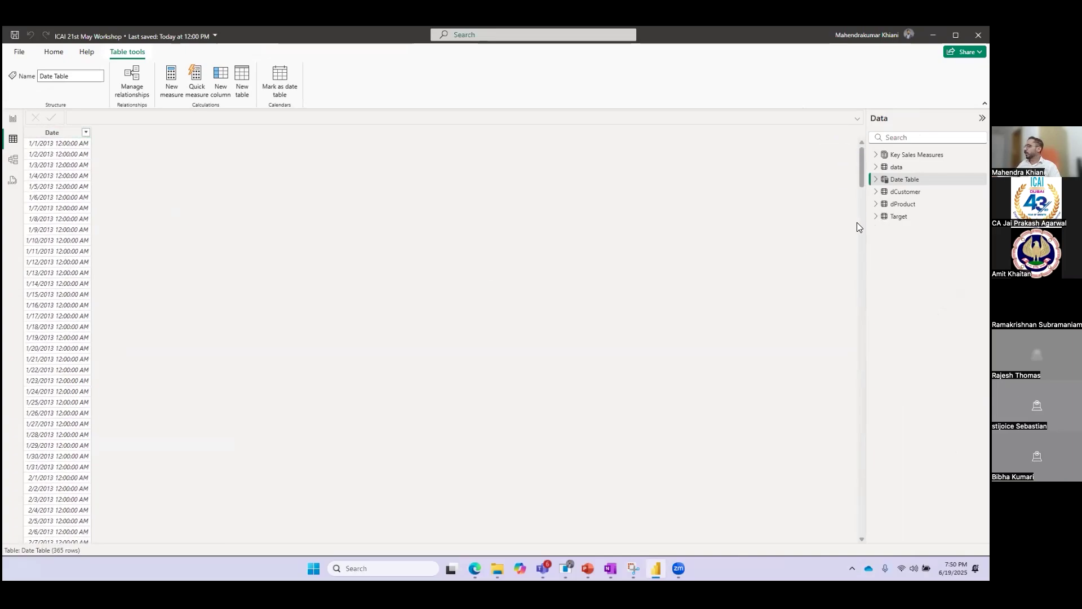
pyautogui.moveTo(860, 169); pyautogui.dragTo(846, 495)
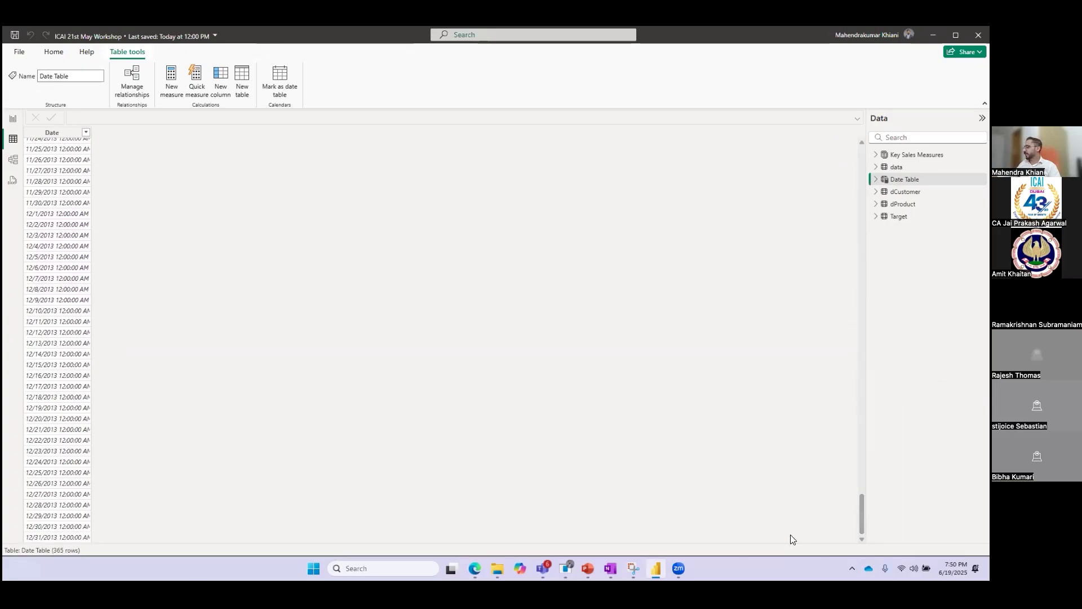
pyautogui.moveTo(859, 508); pyautogui.dragTo(855, 151)
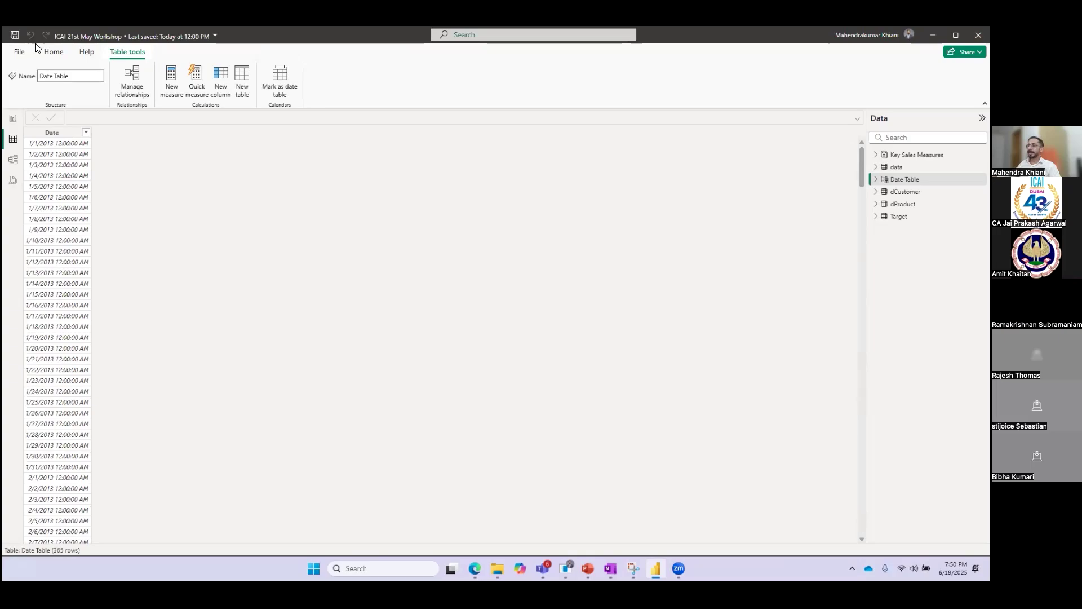
# Place Date Table beside dProduct in the model diagram.
pyautogui.click(11, 119)
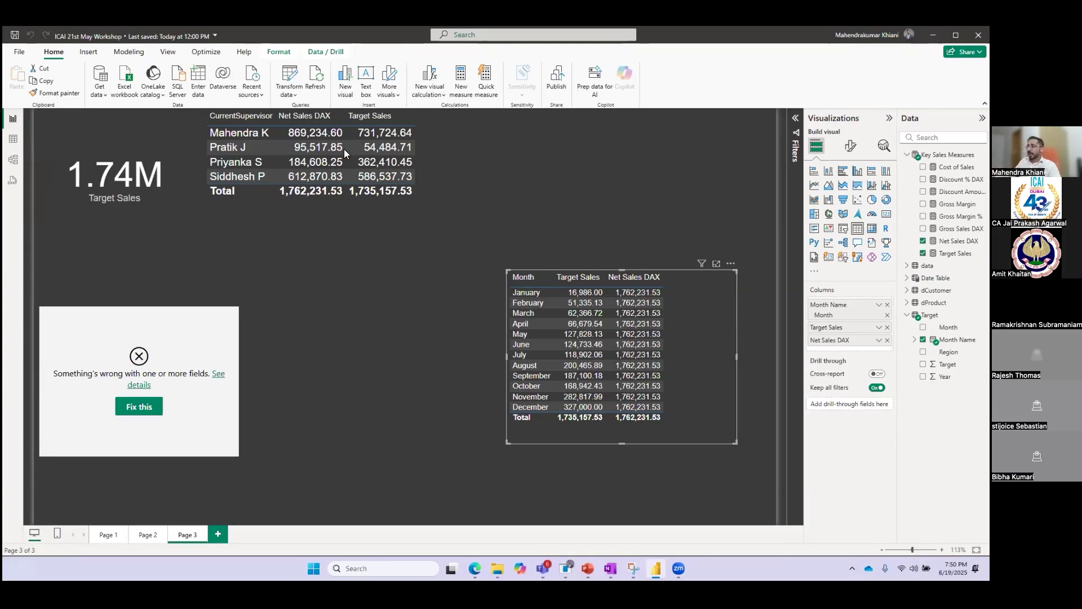
pyautogui.click(13, 159)
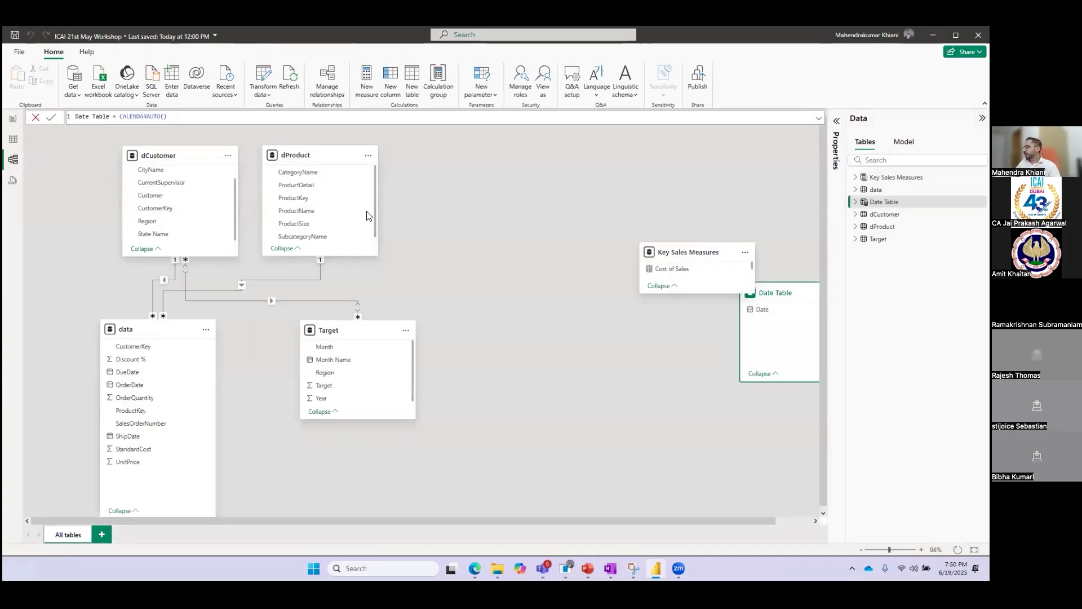
pyautogui.moveTo(784, 293); pyautogui.dragTo(450, 128)
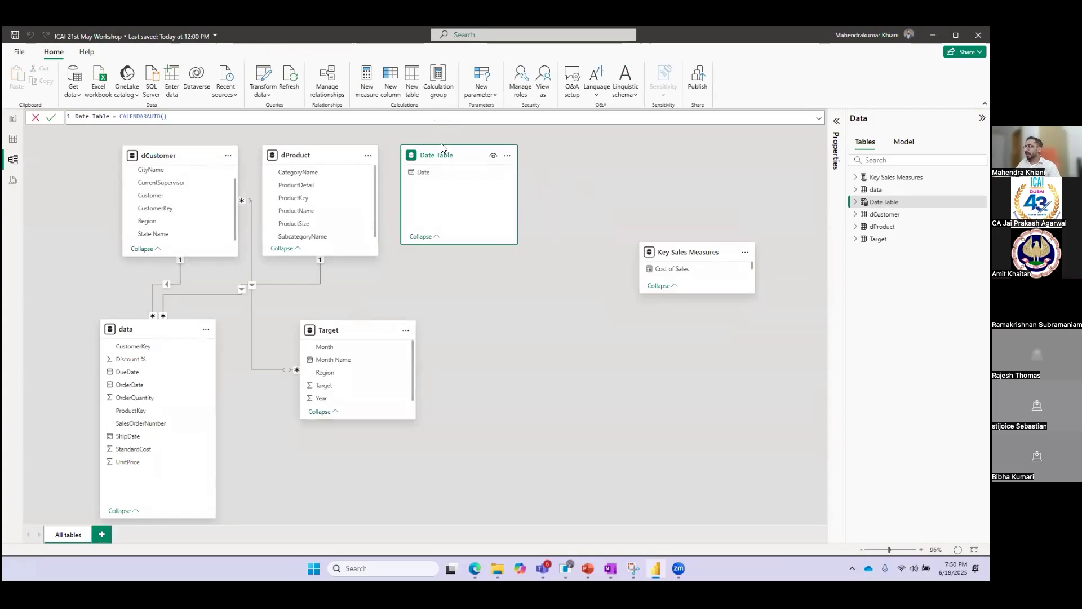
# Create active one-to-many, single-direction relationships from Date Table's Date column to data's OrderDate and to Target's Month Name.
pyautogui.click(421, 176)
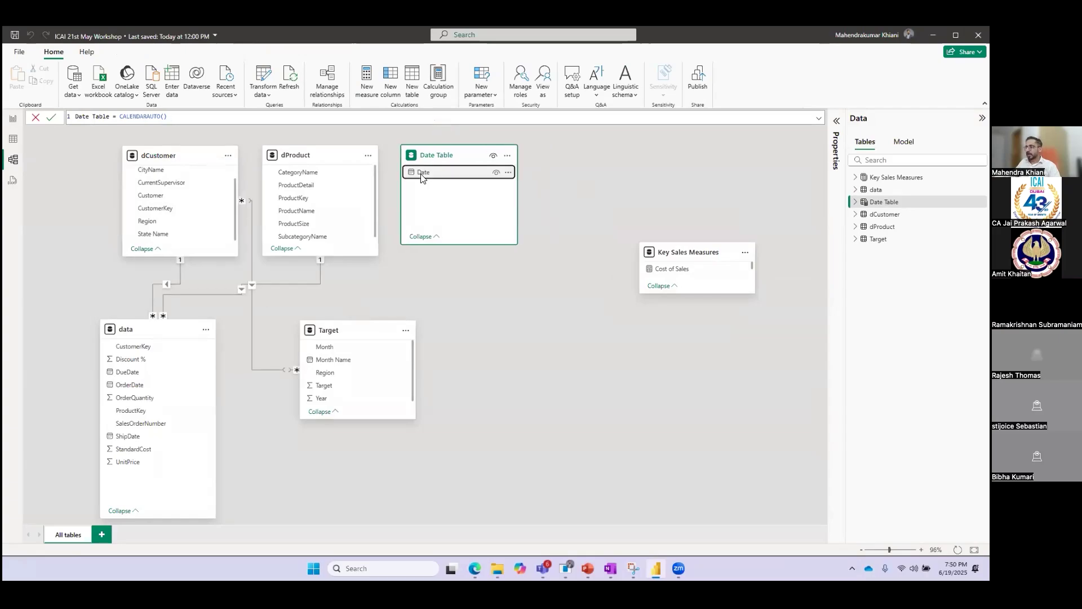
pyautogui.moveTo(421, 177); pyautogui.dragTo(159, 385)
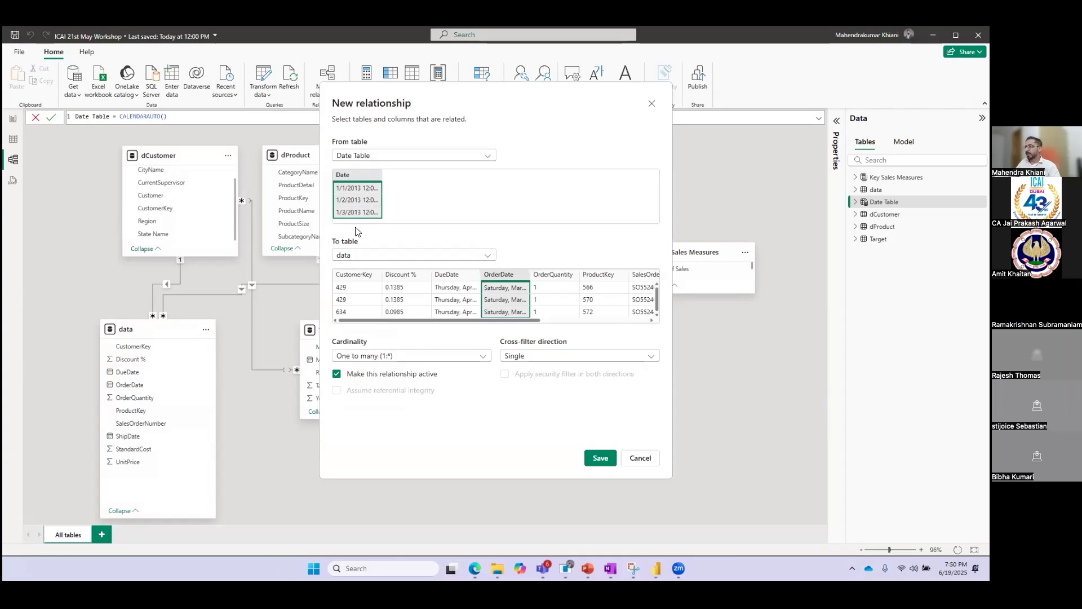
pyautogui.click(600, 458)
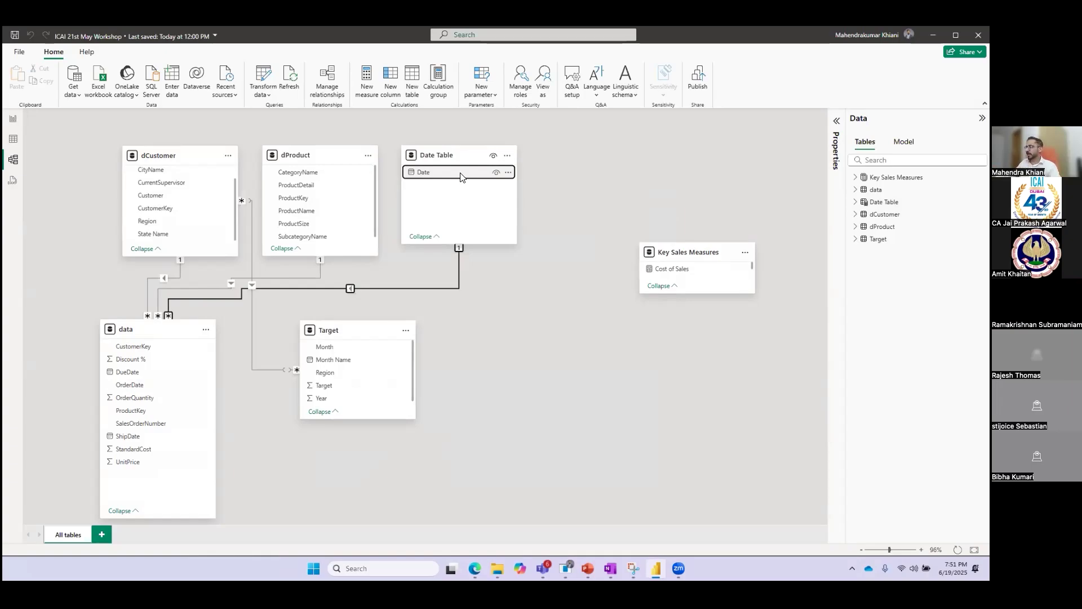
pyautogui.moveTo(461, 176); pyautogui.dragTo(394, 357)
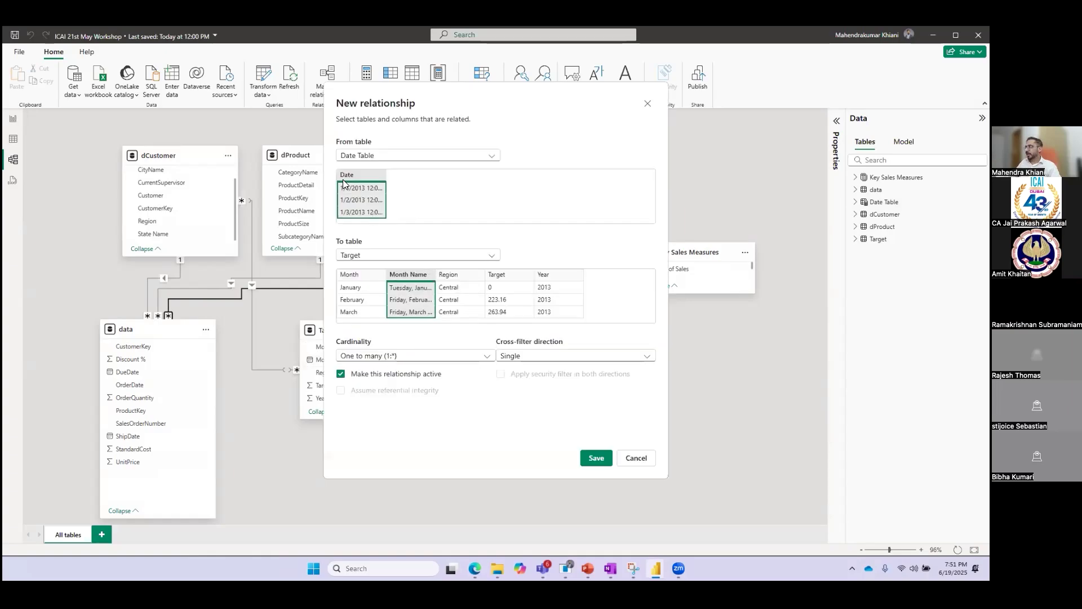
pyautogui.click(589, 460)
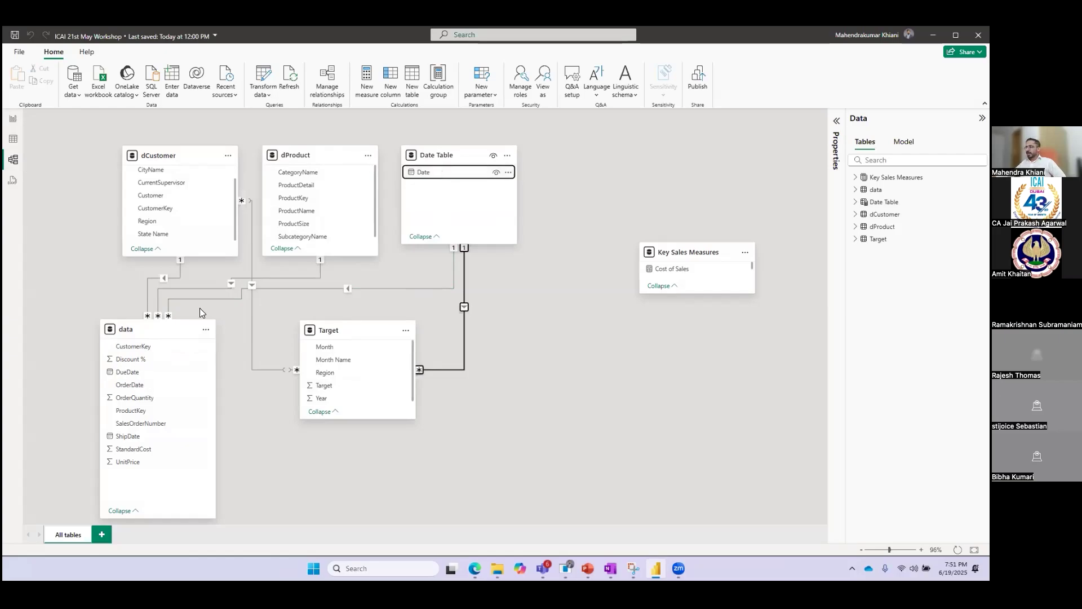
# Delete the relationships linking Date Table to the data and Target tables.
pyautogui.click(370, 289)
pyautogui.press('Delete')
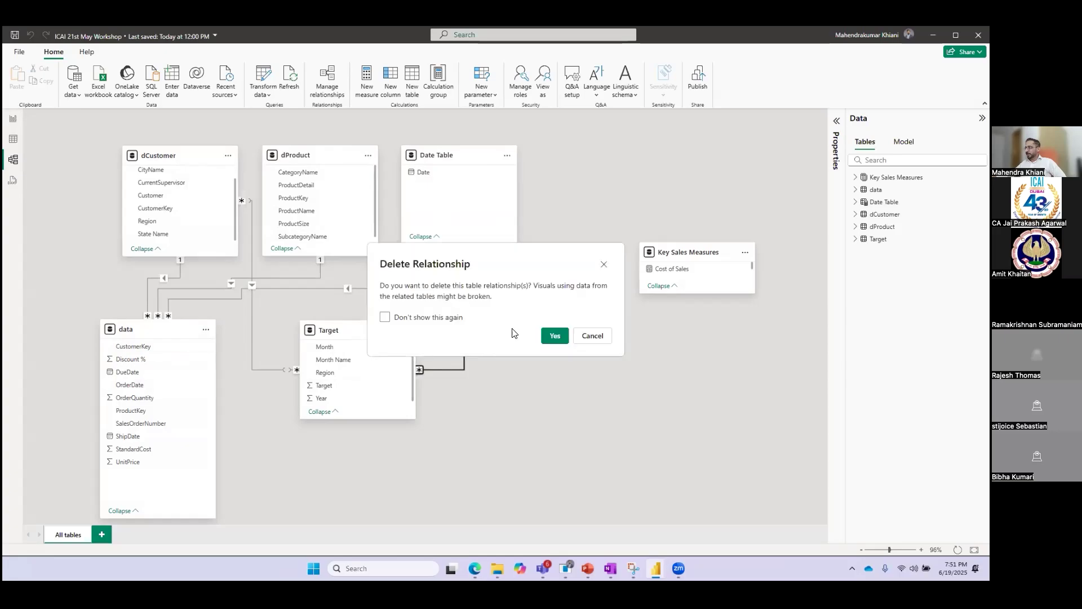
pyautogui.click(552, 336)
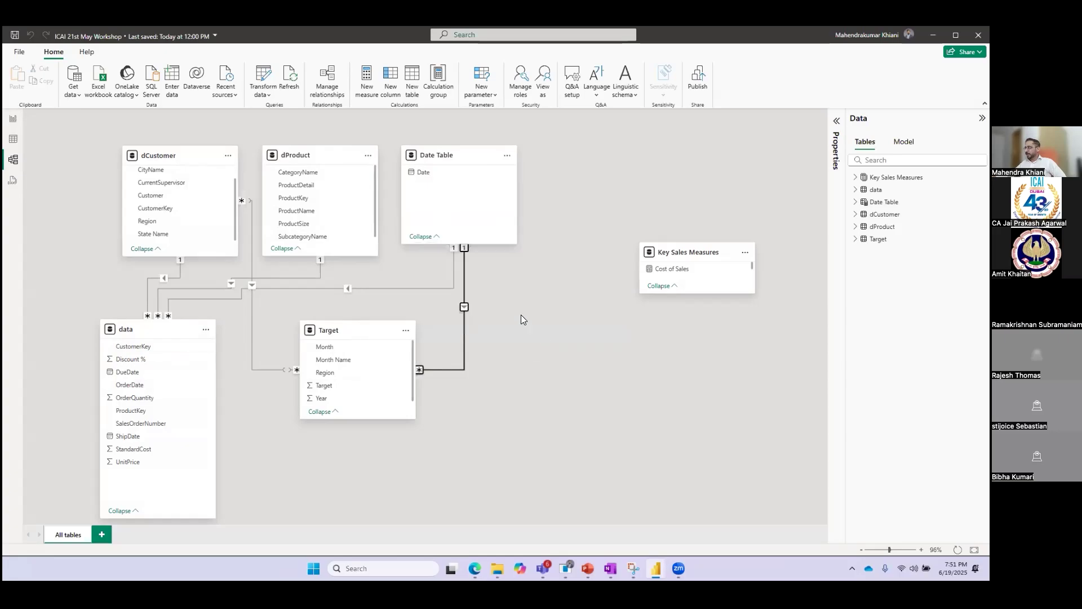
pyautogui.rightClick(458, 279)
pyautogui.click(473, 288)
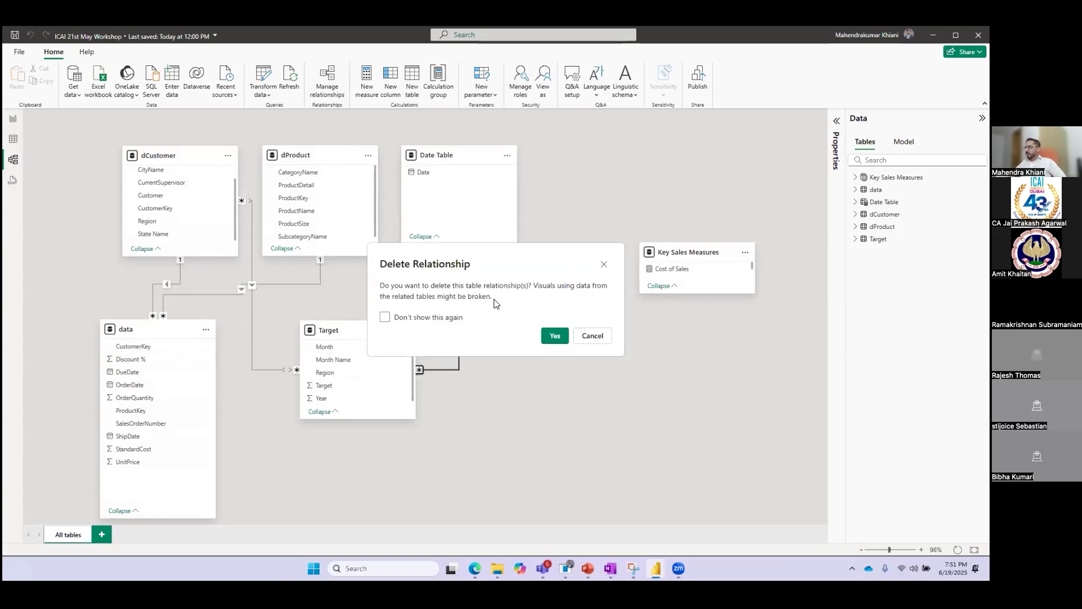
pyautogui.click(555, 336)
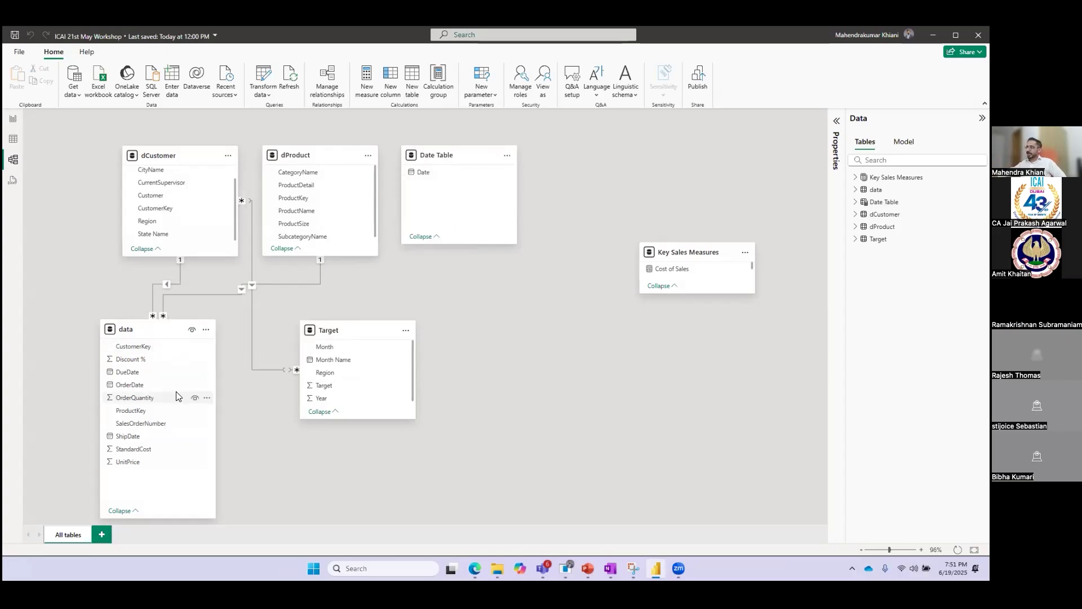
# Create an active one-to-many, single-direction relationship from Date Table's Date column to data's OrderDate column.
pyautogui.click(423, 173)
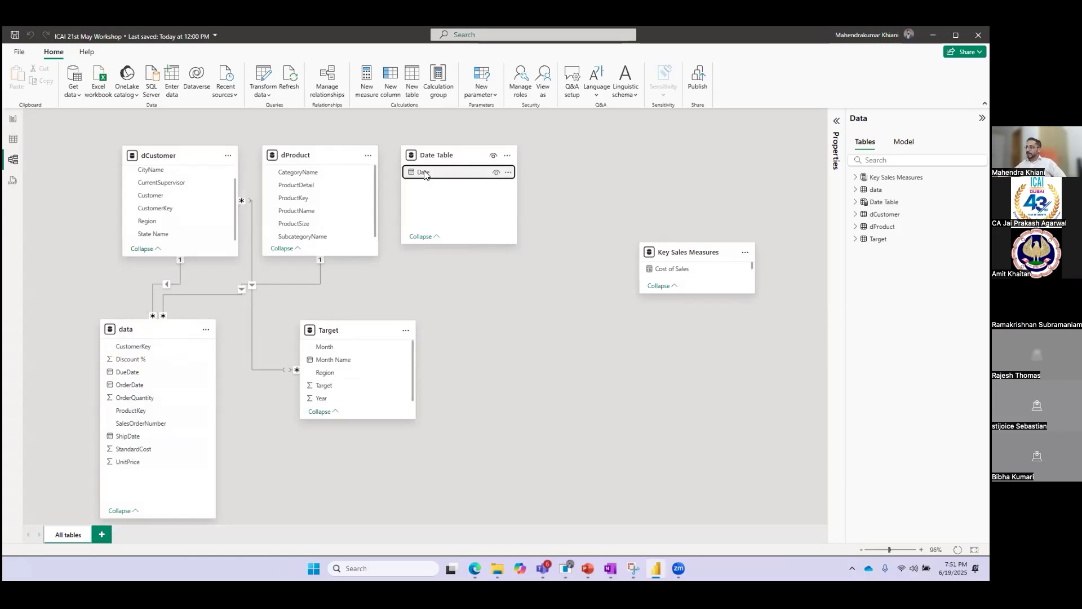
pyautogui.moveTo(425, 175); pyautogui.dragTo(159, 389)
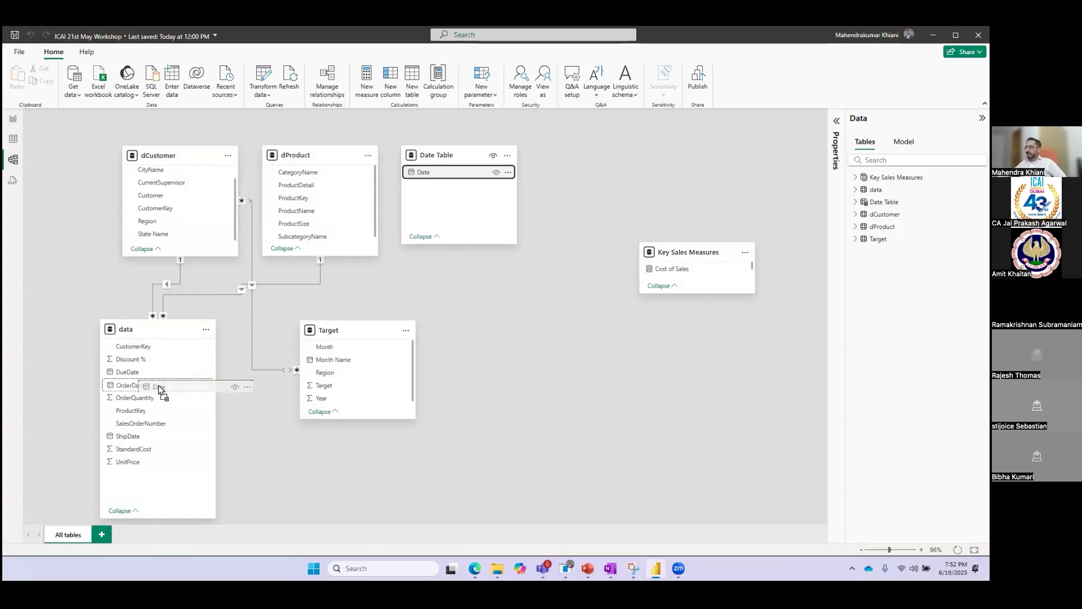
pyautogui.moveTo(160, 389); pyautogui.dragTo(160, 389)
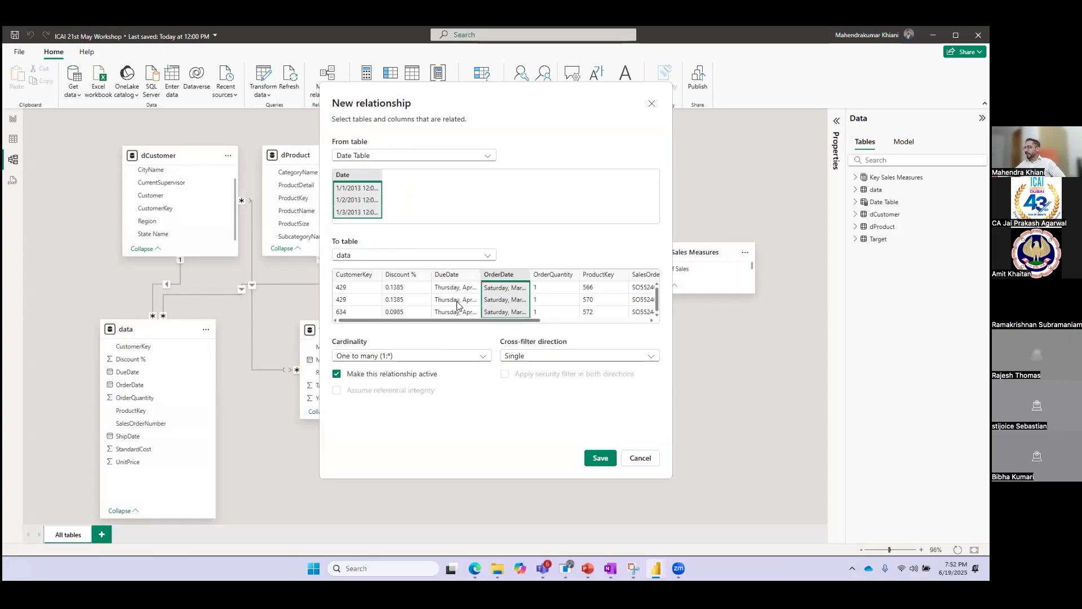
pyautogui.click(600, 459)
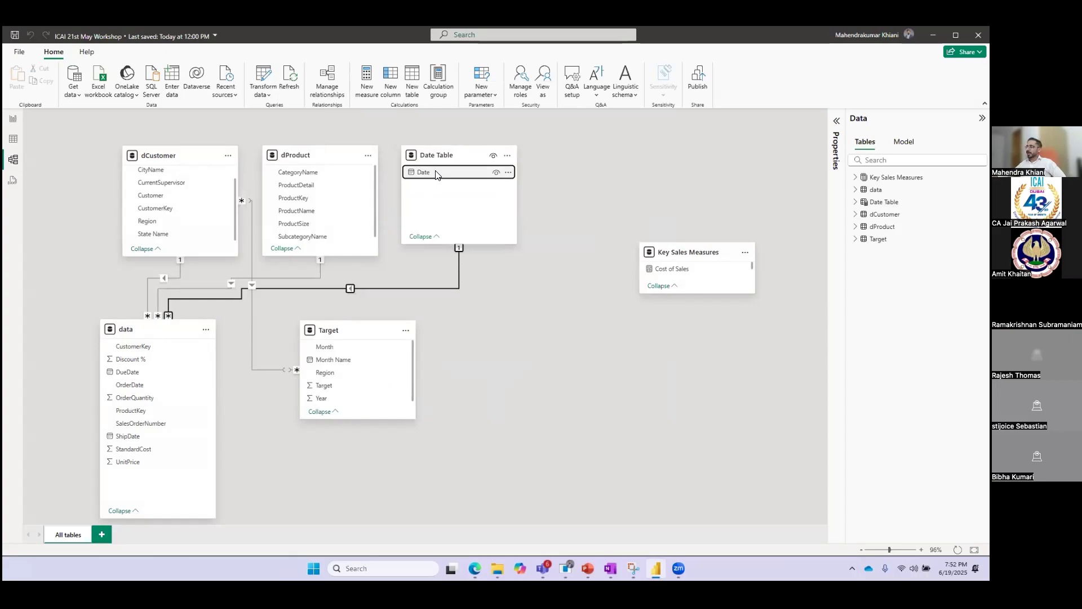
# Relate Date Table's Date column to Target's Month Name with an active one-to-many, single-direction relationship.
pyautogui.moveTo(436, 175); pyautogui.dragTo(363, 364)
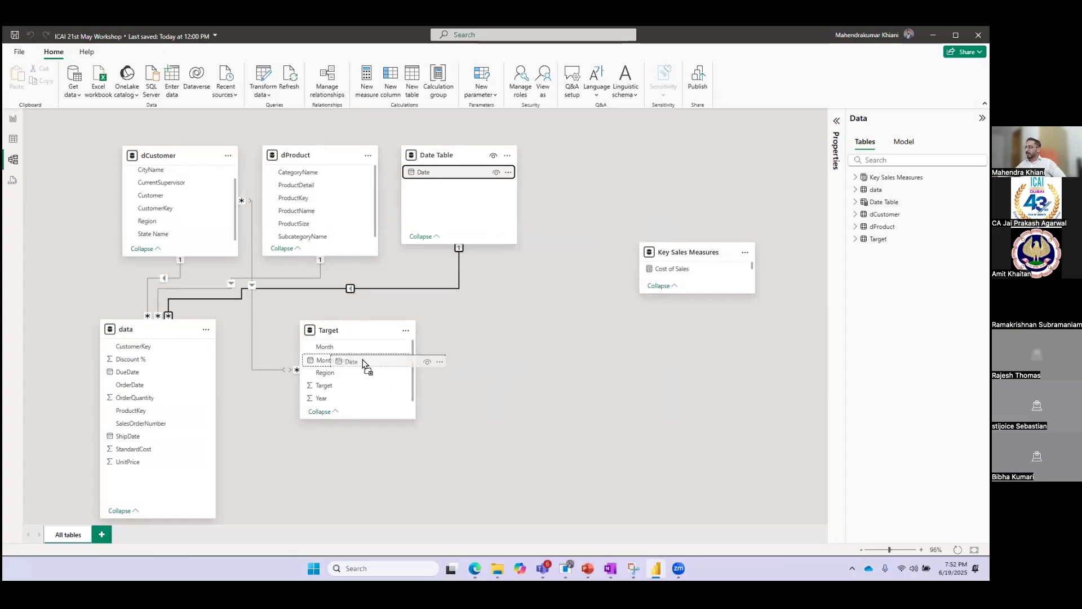
pyautogui.moveTo(363, 360); pyautogui.dragTo(363, 360)
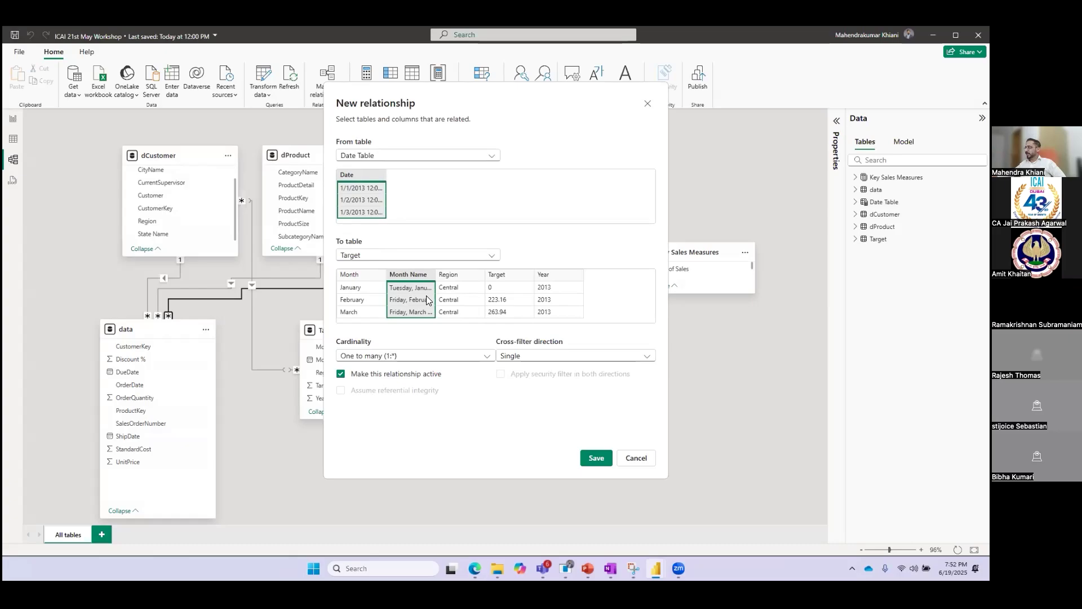
pyautogui.click(598, 456)
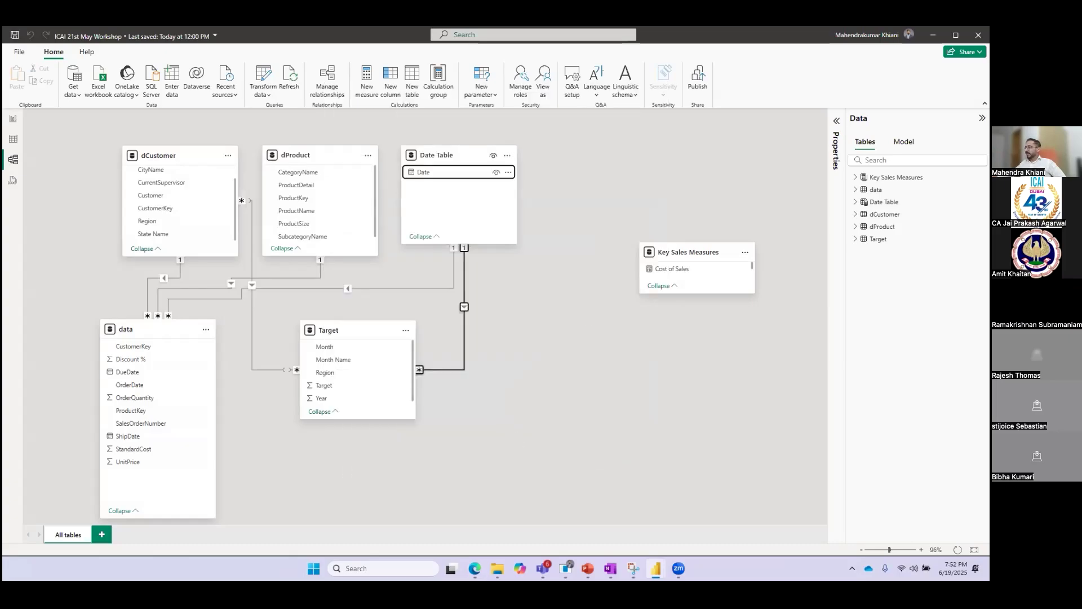
# On report Page 3, move the monthly table visual nearer the page centre and remove Month Name from its columns.
pyautogui.click(13, 118)
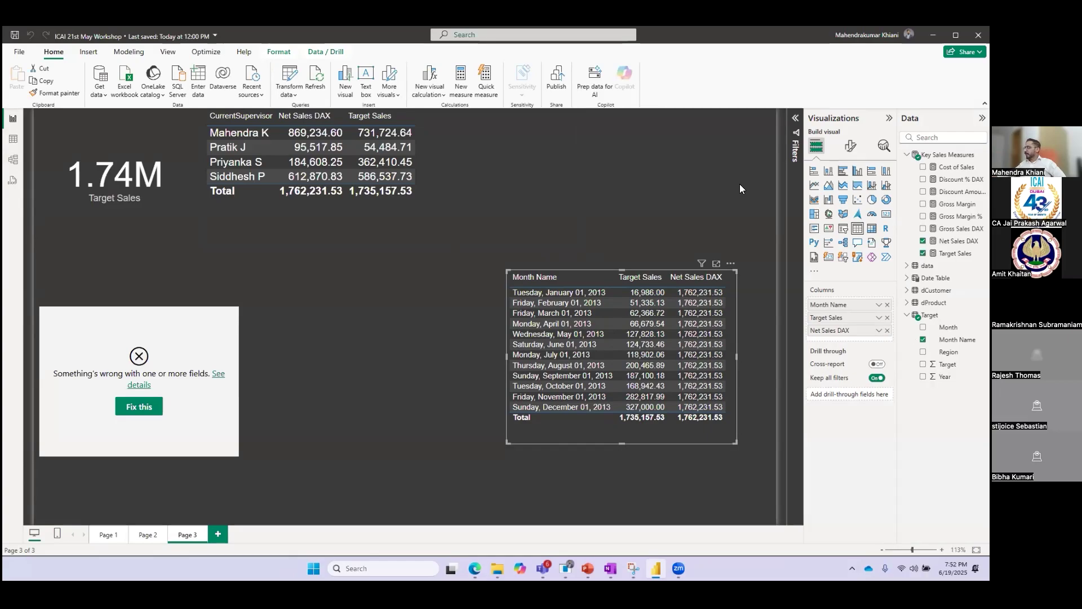
pyautogui.moveTo(733, 262); pyautogui.dragTo(636, 235)
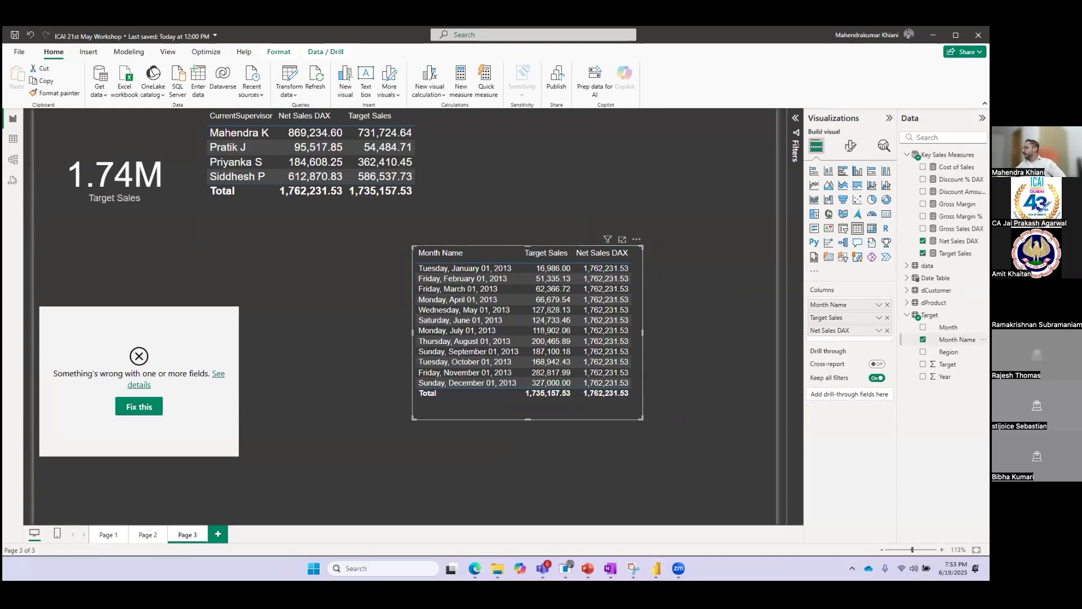
pyautogui.click(922, 339)
pyautogui.click(907, 315)
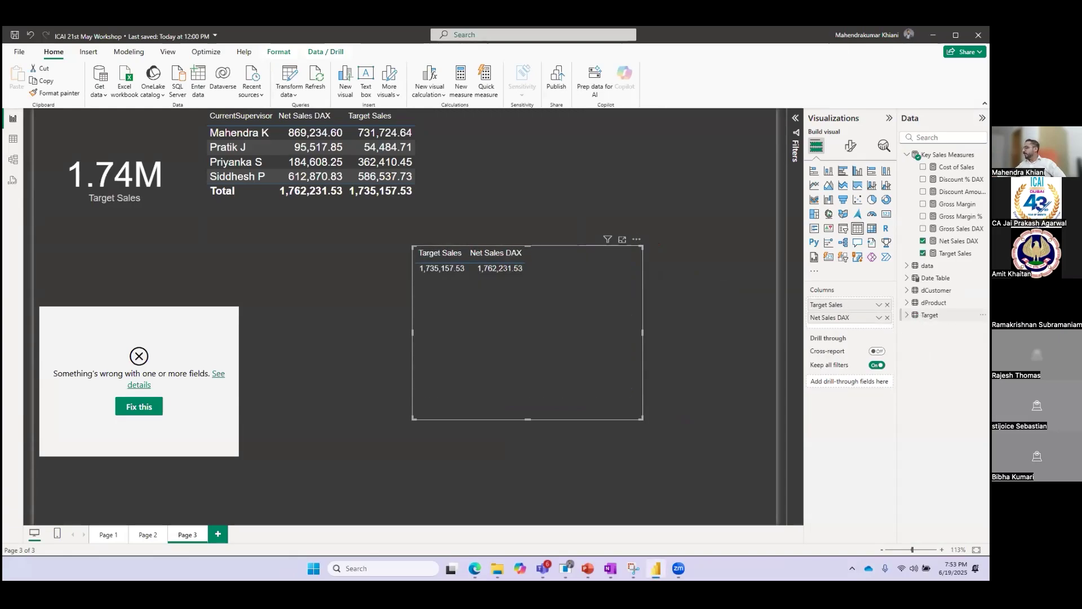
# Add Date Table's Date to the table visual with only its Month level, placed before Target Sales and Net Sales DAX.
pyautogui.click(908, 277)
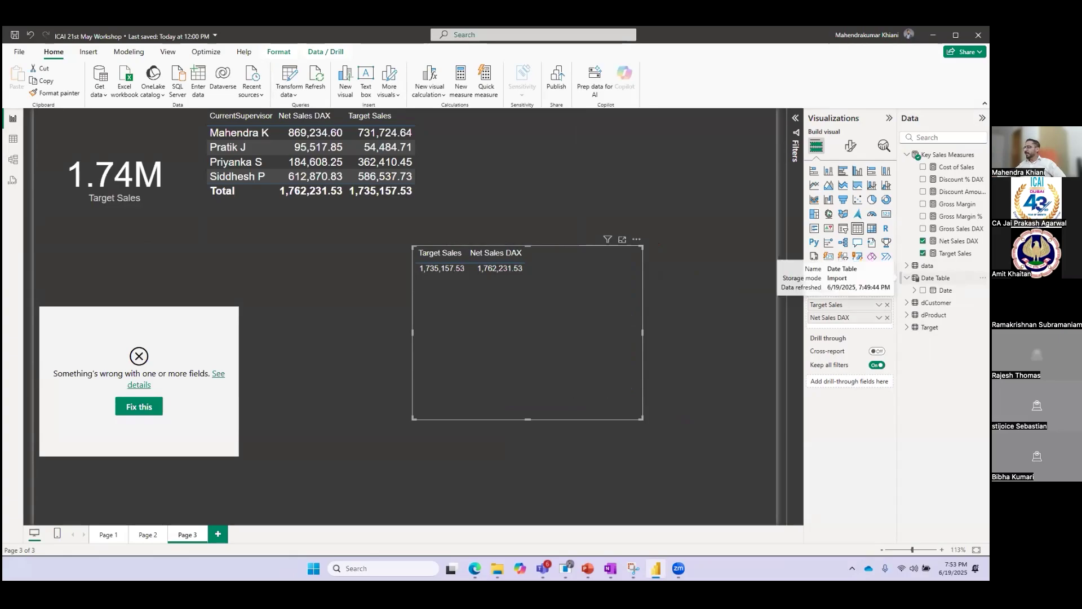
pyautogui.click(923, 290)
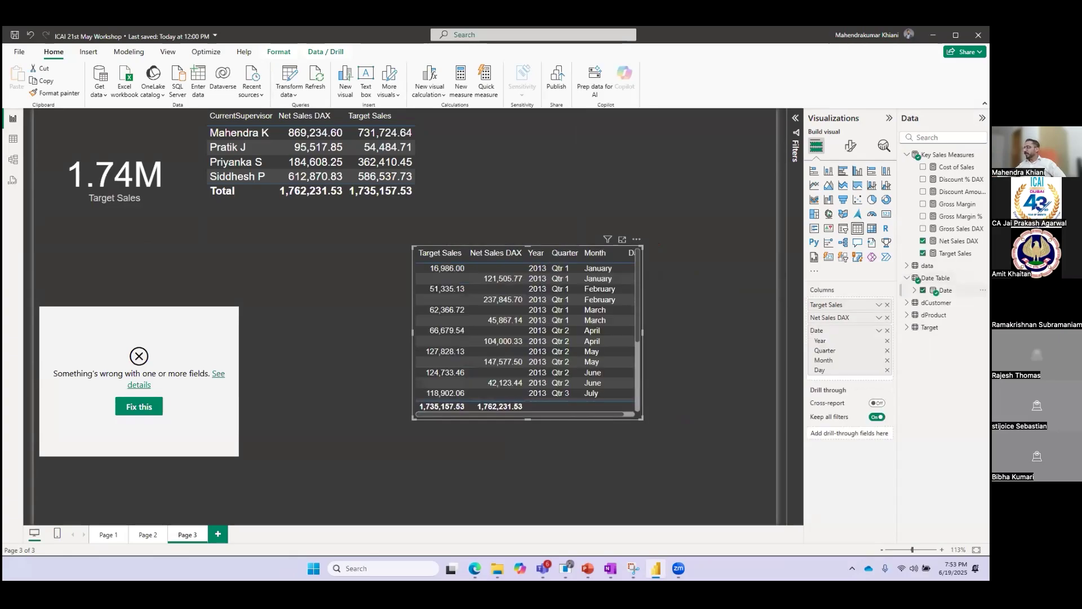
pyautogui.click(887, 341)
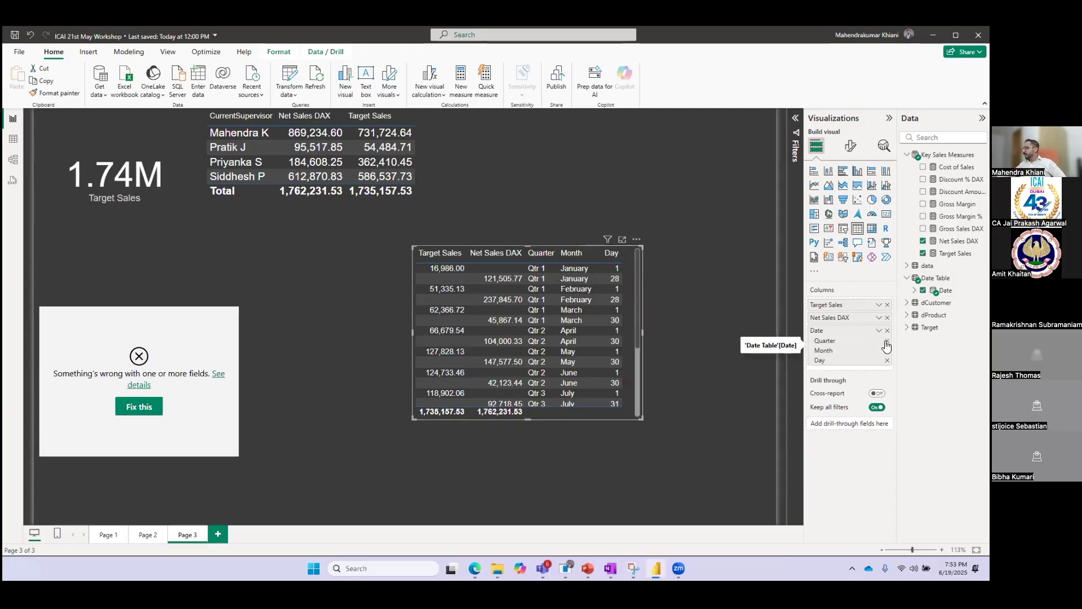
pyautogui.click(887, 342)
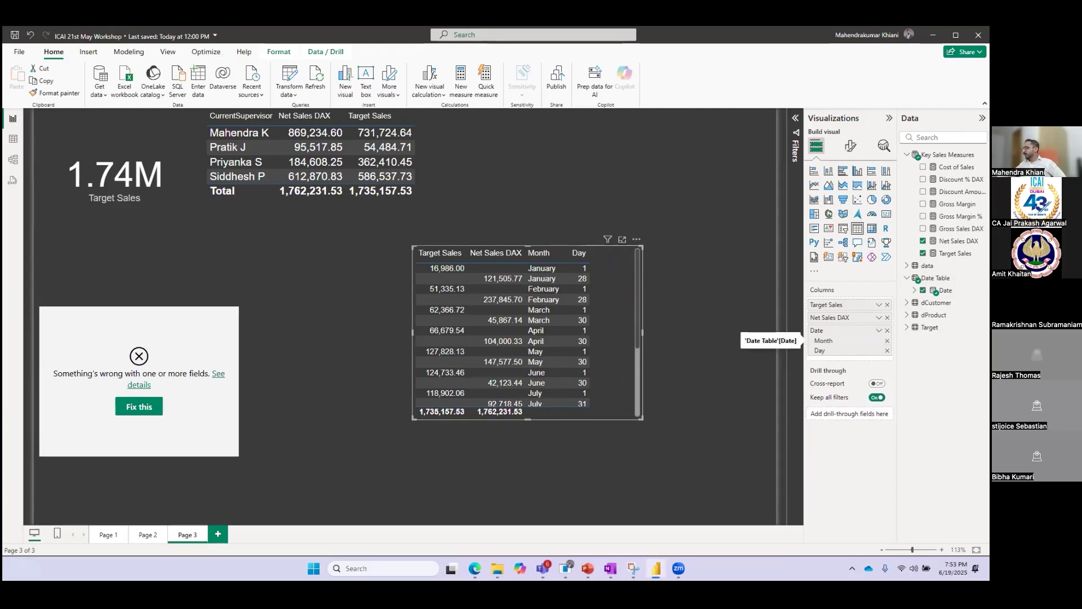
pyautogui.click(887, 351)
pyautogui.moveTo(827, 331); pyautogui.dragTo(832, 303)
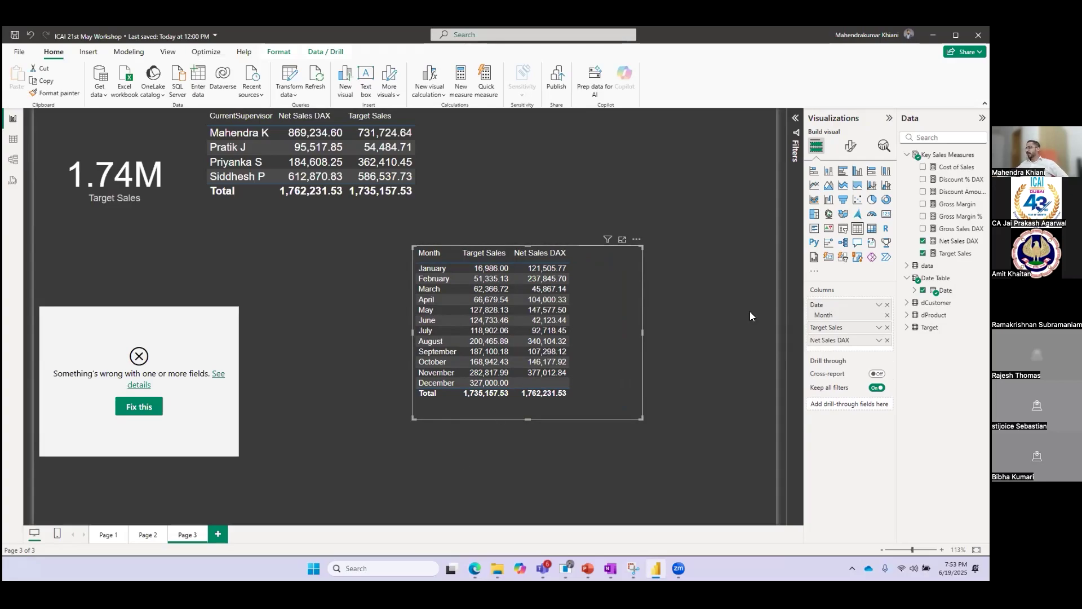
pyautogui.press('super+z')
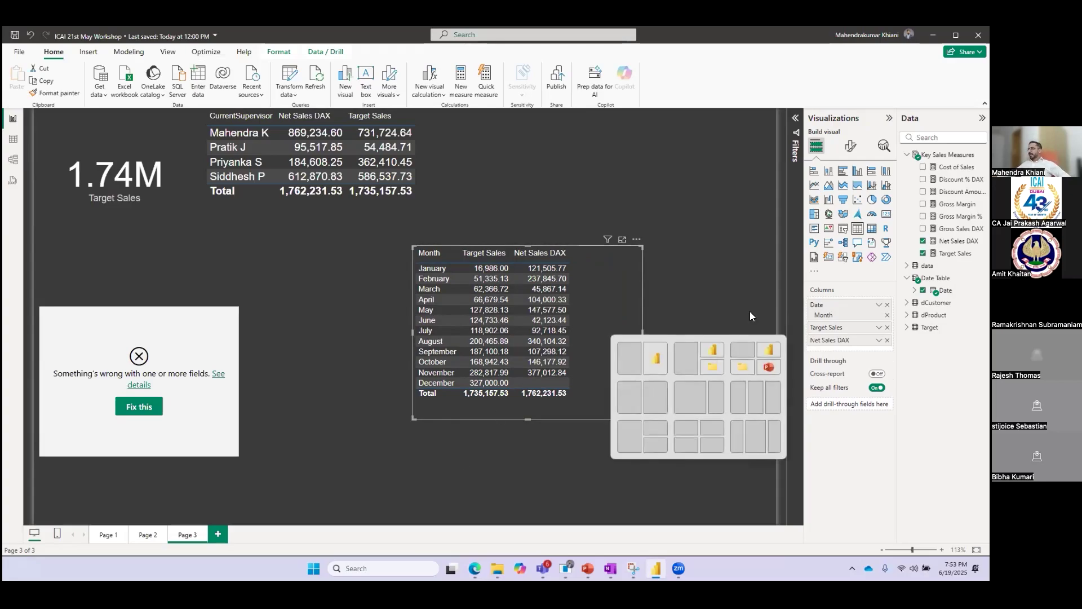
pyautogui.press('Escape')
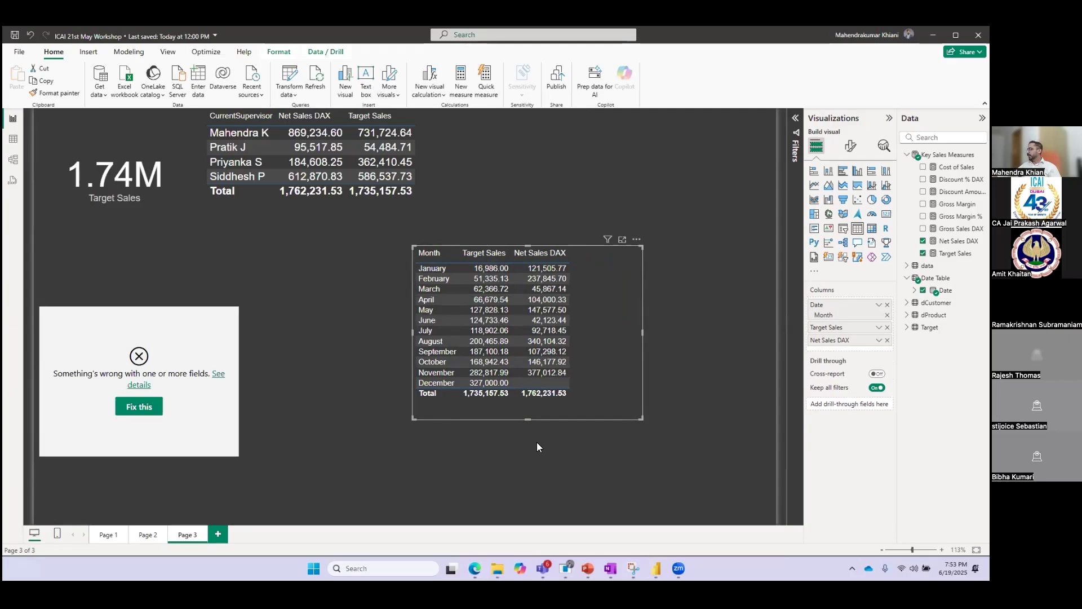
# Review Date Table's relationships in the model diagram and its Date column in the table view, then return to the report page.
pyautogui.click(13, 159)
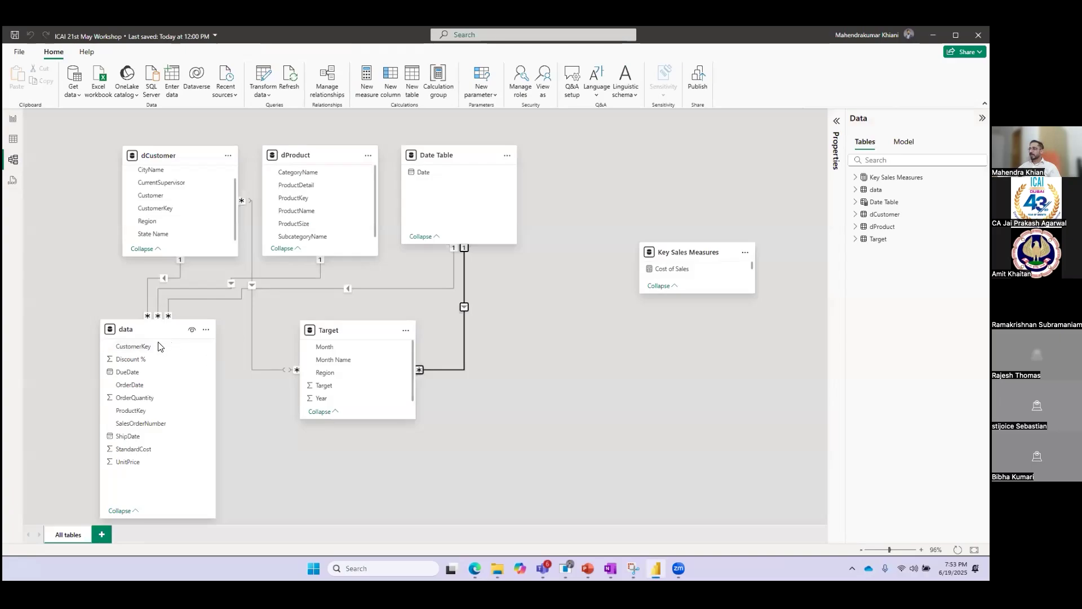
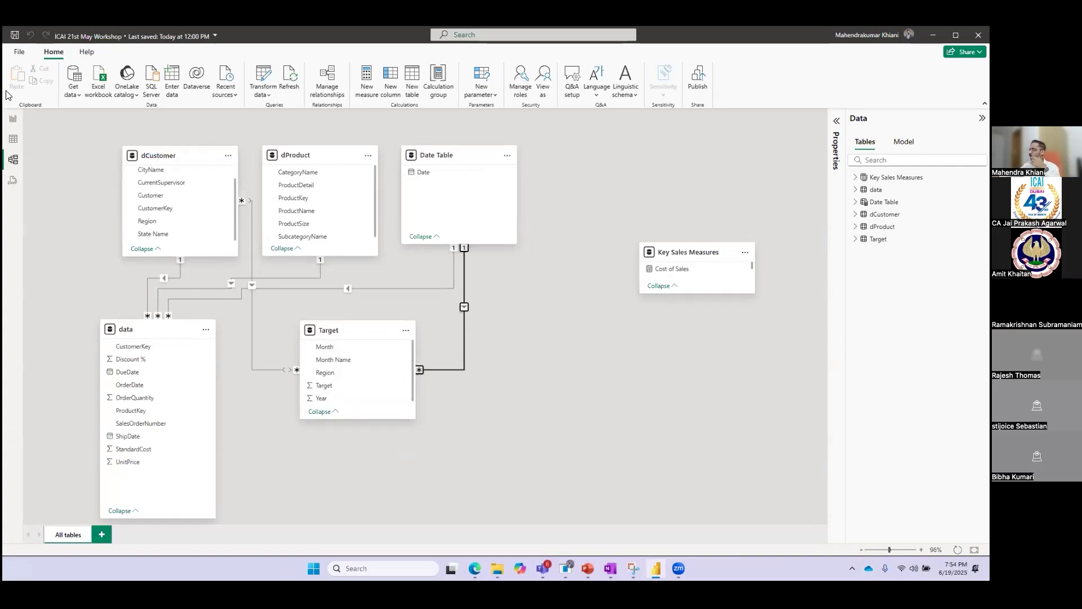
pyautogui.click(13, 120)
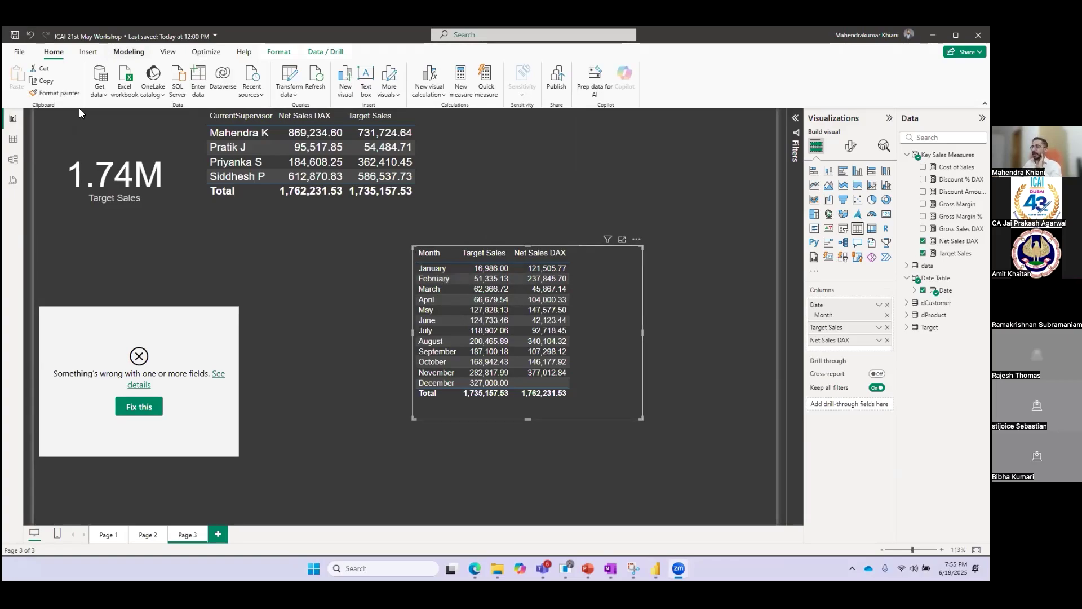
pyautogui.click(12, 139)
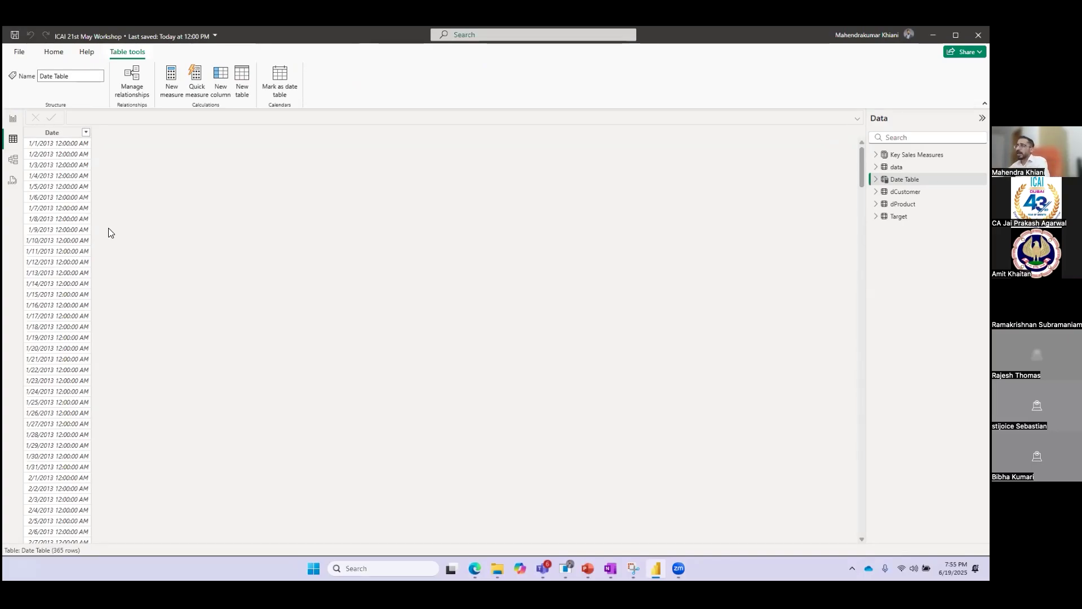
pyautogui.rightClick(69, 138)
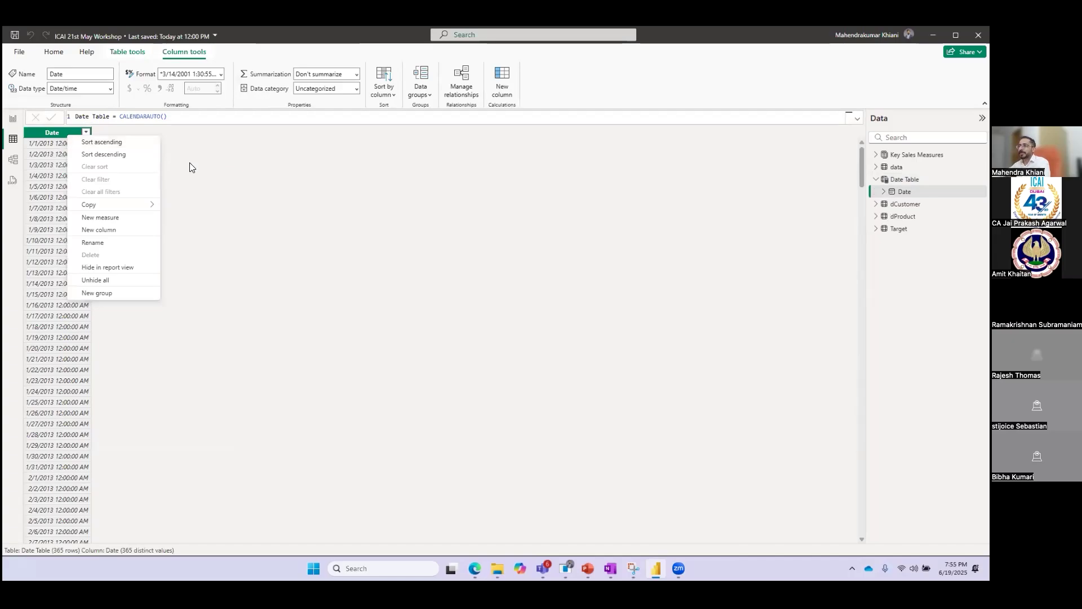
pyautogui.click(55, 133)
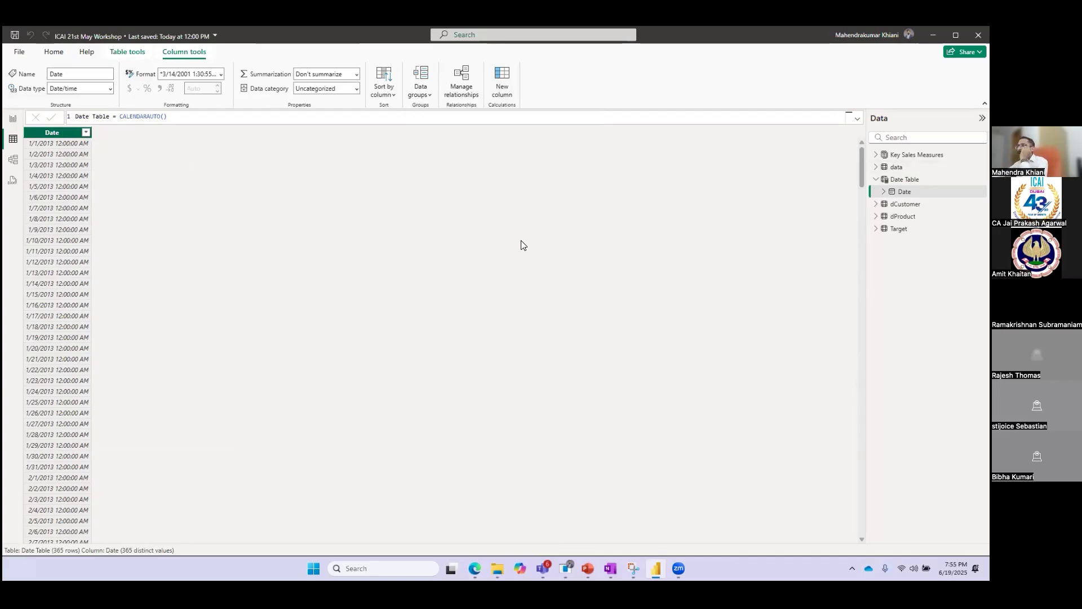
pyautogui.click(10, 117)
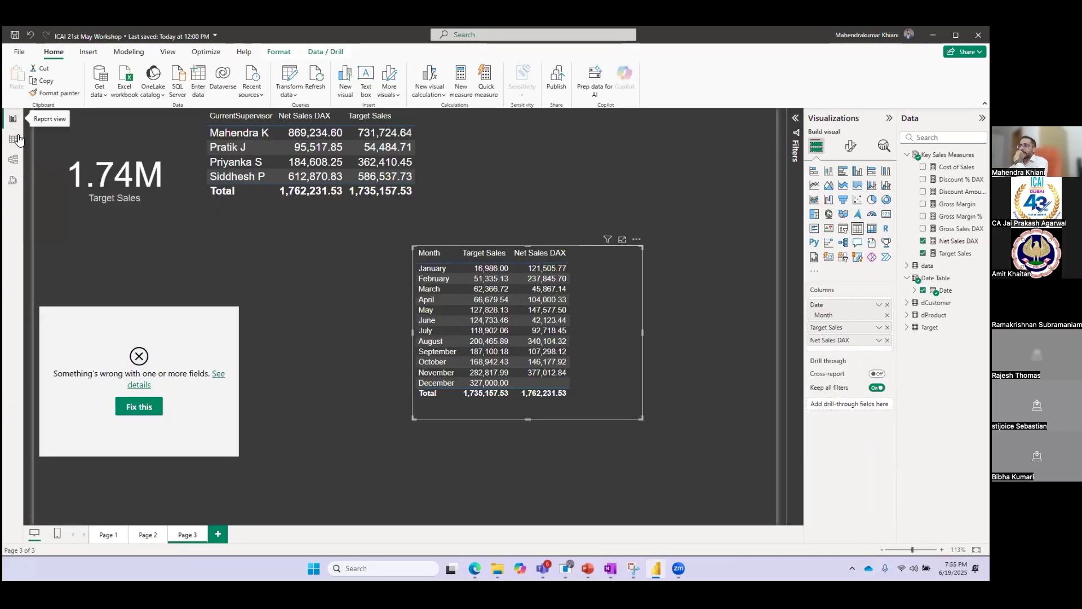
# Add a calculated column to Date Table with the formula Month No = month('Date Table'[Date]).
pyautogui.click(14, 141)
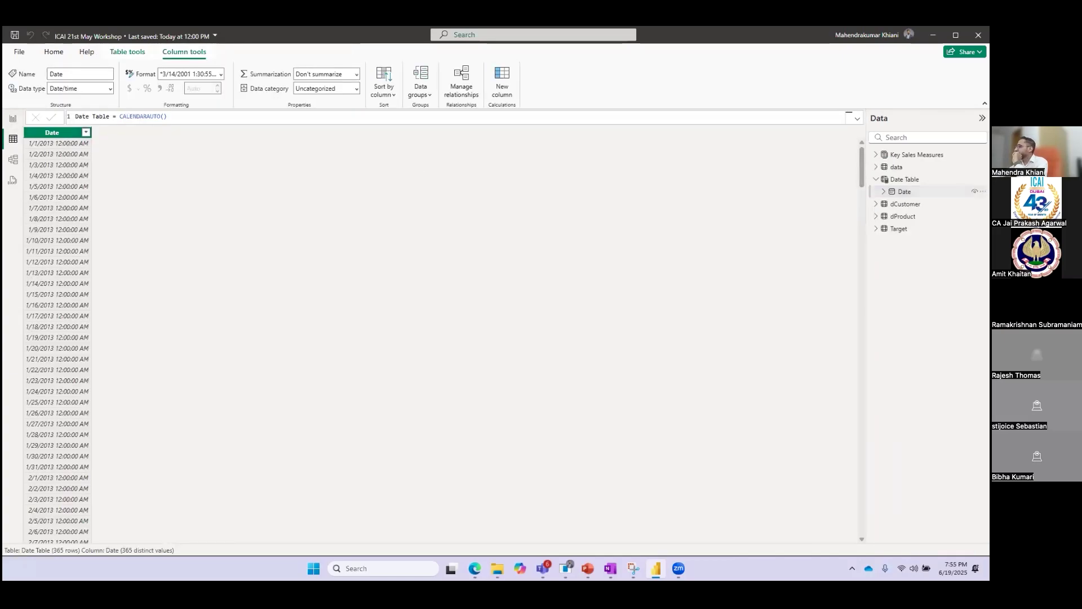
pyautogui.click(904, 179)
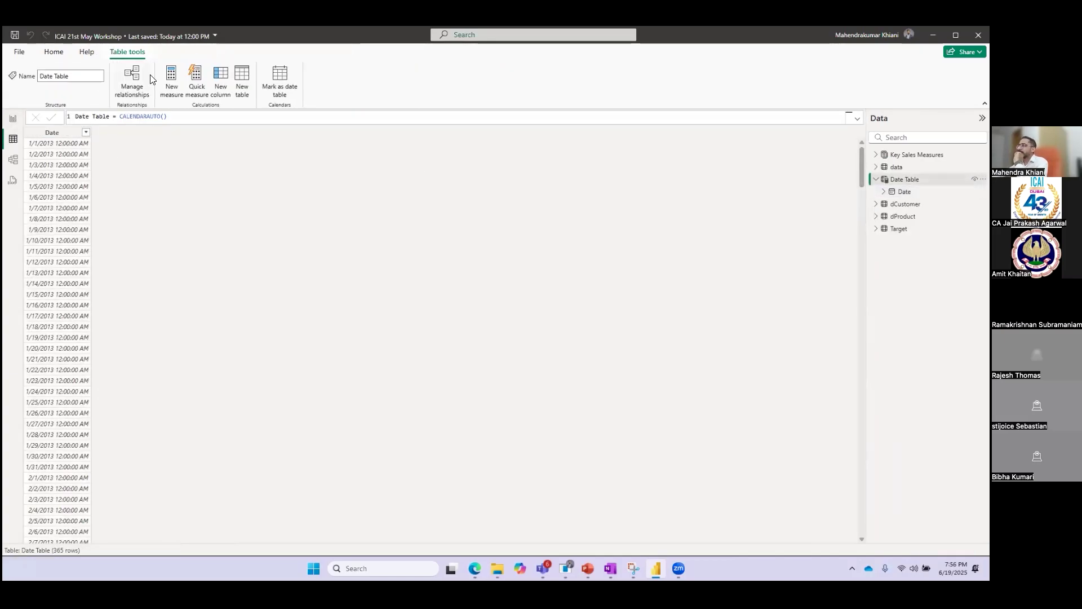
pyautogui.click(72, 136)
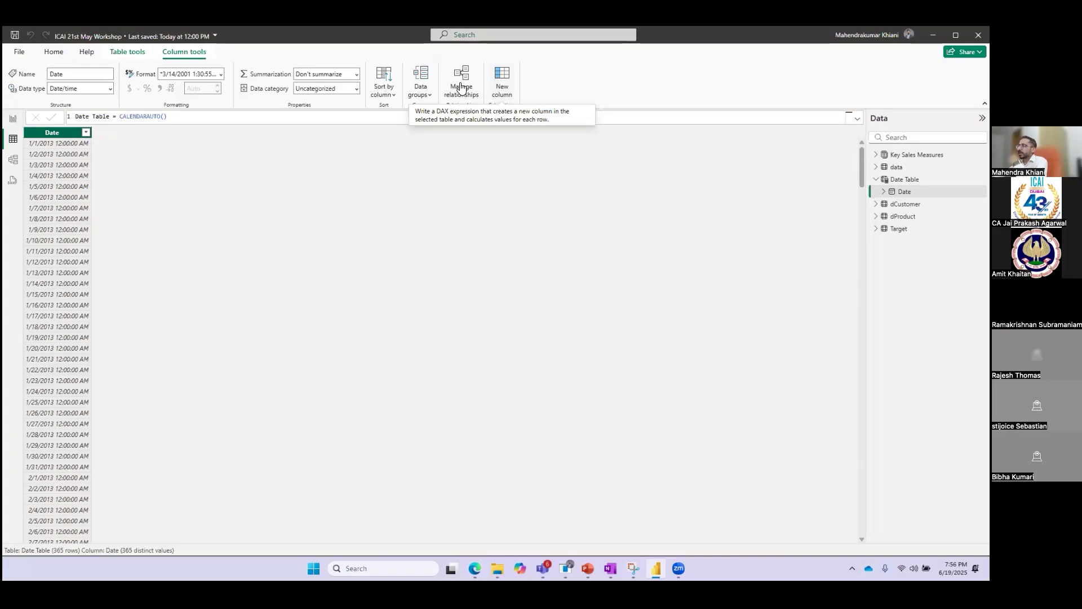
pyautogui.click(500, 79)
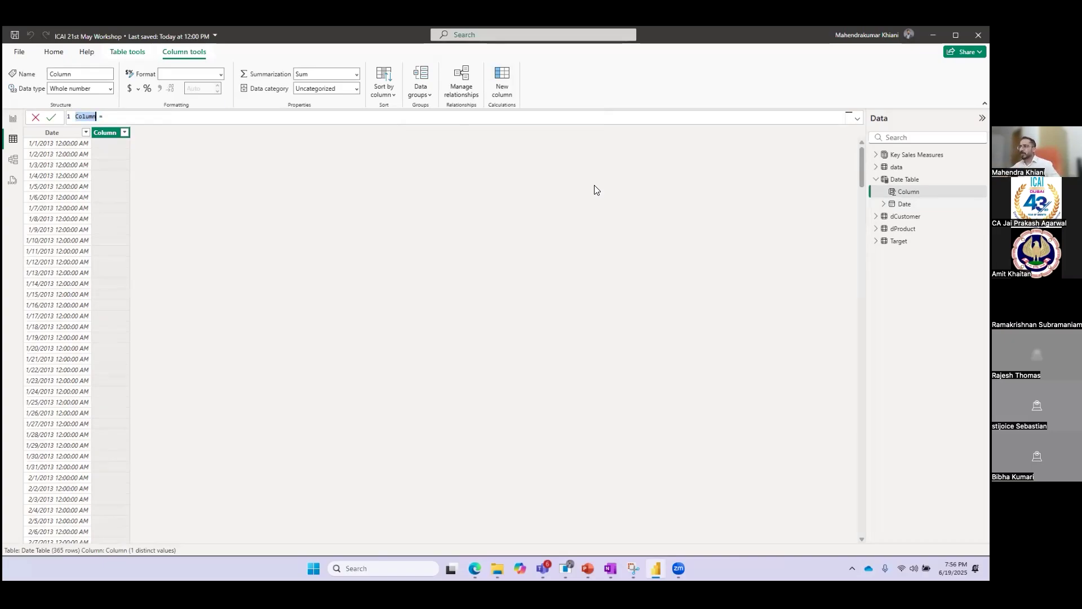
pyautogui.write('Month N')
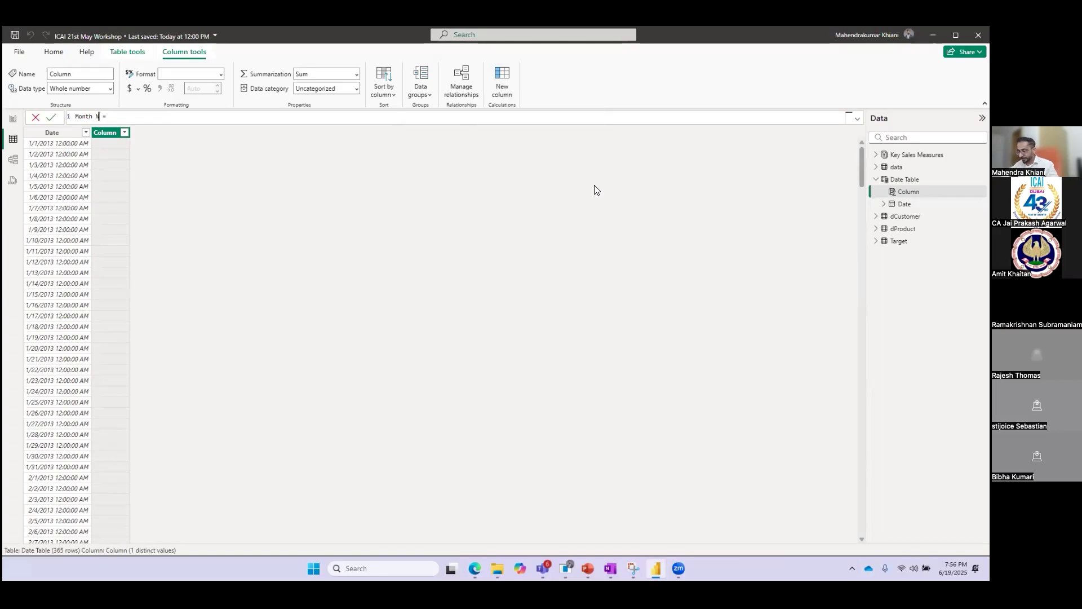
pyautogui.write('o = month')
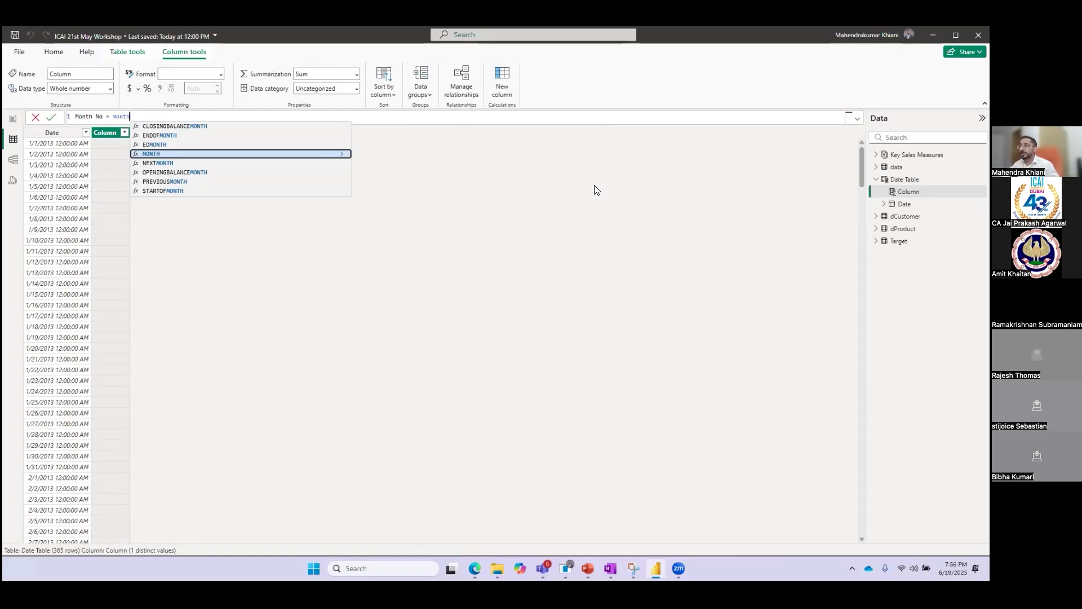
pyautogui.write('(')
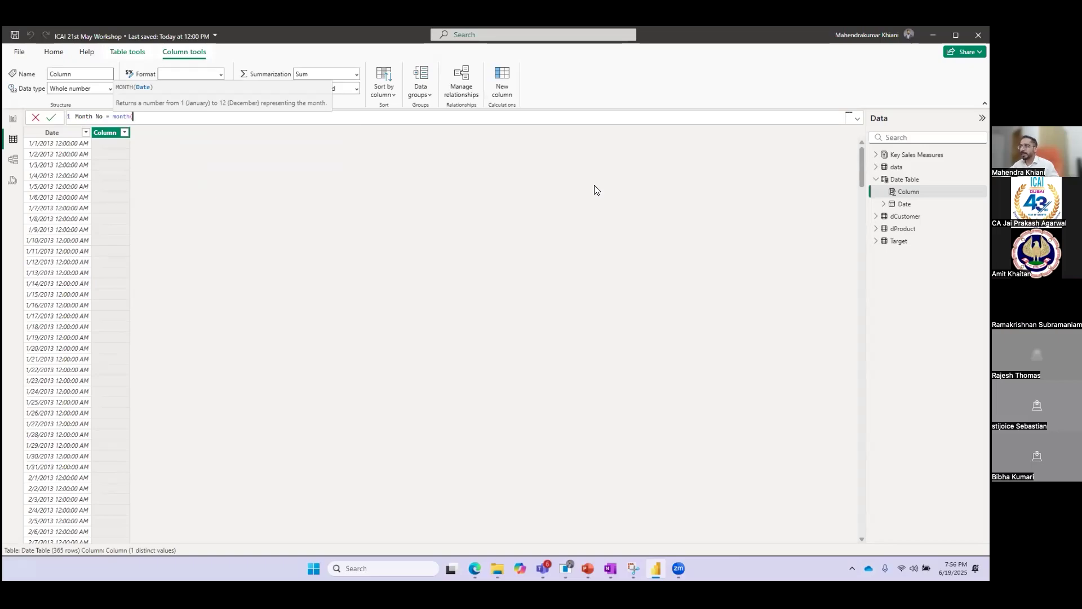
pyautogui.write('date')
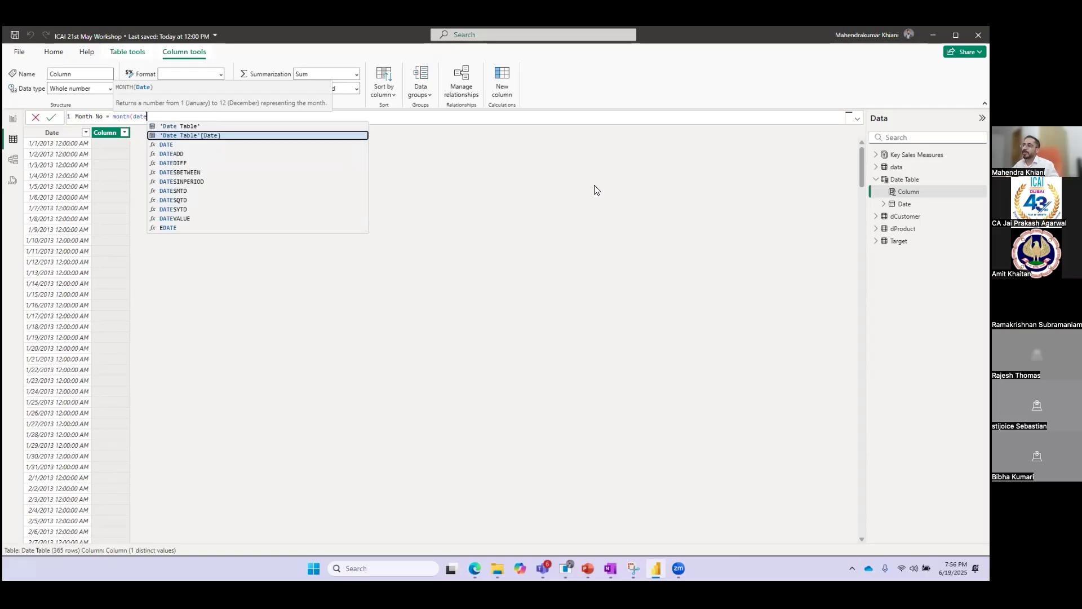
pyautogui.press('Tab')
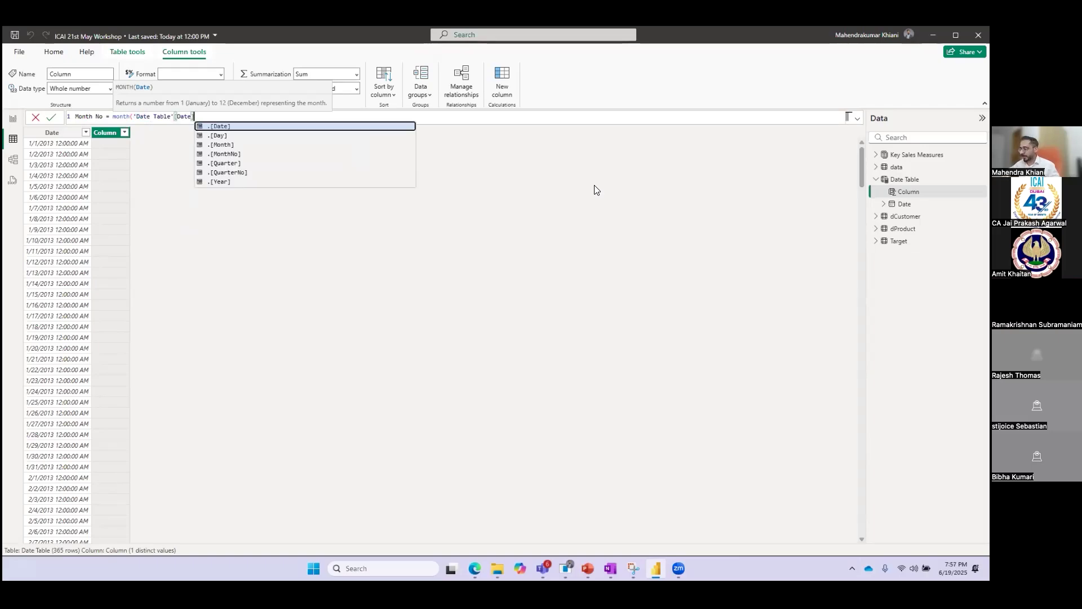
pyautogui.write(')')
pyautogui.hotkey('shift', 'Left')
pyautogui.hotkey('shift', 'Left')
pyautogui.hotkey('shift', 'Left')
pyautogui.hotkey('shift', 'Left')
pyautogui.hotkey('shift', 'Left')
pyautogui.hotkey('shift', 'Left')
pyautogui.hotkey('shift', 'Left')
pyautogui.hotkey('shift', 'Left')
pyautogui.hotkey('shift', 'Left')
pyautogui.hotkey('shift', 'Left')
pyautogui.hotkey('shift', 'Left')
pyautogui.hotkey('shift', 'Left')
pyautogui.hotkey('shift', 'Left')
pyautogui.hotkey('shift', 'Left')
pyautogui.hotkey('shift', 'Left')
pyautogui.hotkey('shift', 'Left')
pyautogui.hotkey('shift', 'Left')
pyautogui.hotkey('shift', 'Left')
pyautogui.hotkey('shift', 'Left')
pyautogui.hotkey('shift', 'Left')
pyautogui.hotkey('shift', 'Left')
pyautogui.hotkey('shift', 'Left')
pyautogui.hotkey('shift', 'Left')
pyautogui.hotkey('shift', 'Left')
pyautogui.hotkey('shift', 'Left')
pyautogui.hotkey('shift', 'Left')
pyautogui.hotkey('shift', 'Left')
pyautogui.hotkey('shift', 'Left')
pyautogui.hotkey('shift', 'Left')
pyautogui.hotkey('shift', 'Left')
pyautogui.hotkey('shift', 'Left')
pyautogui.hotkey('shift', 'Left')
pyautogui.hotkey('shift', 'Left')
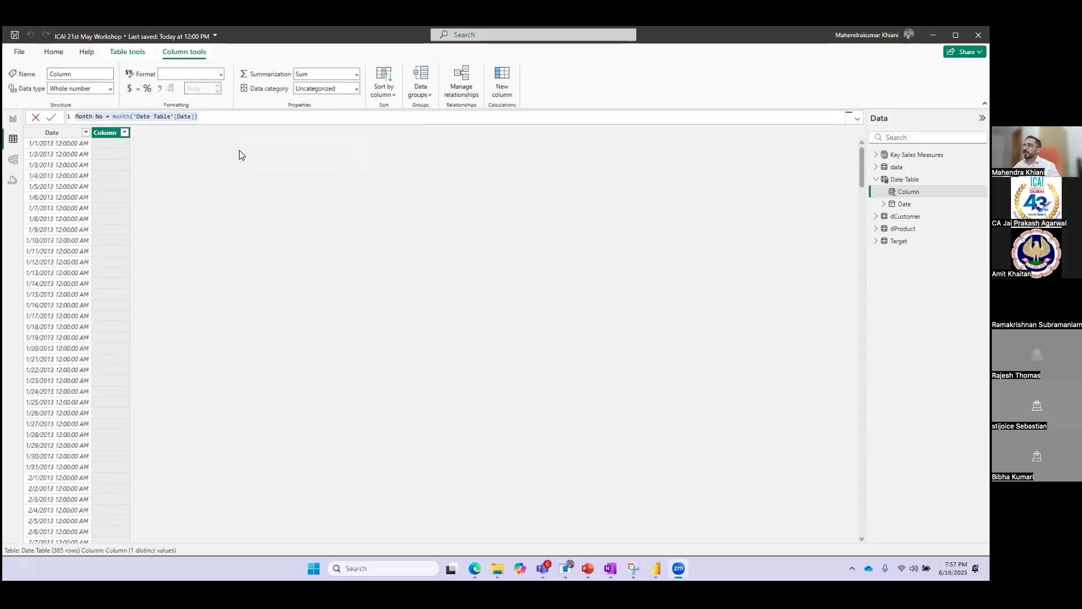
pyautogui.click(266, 172)
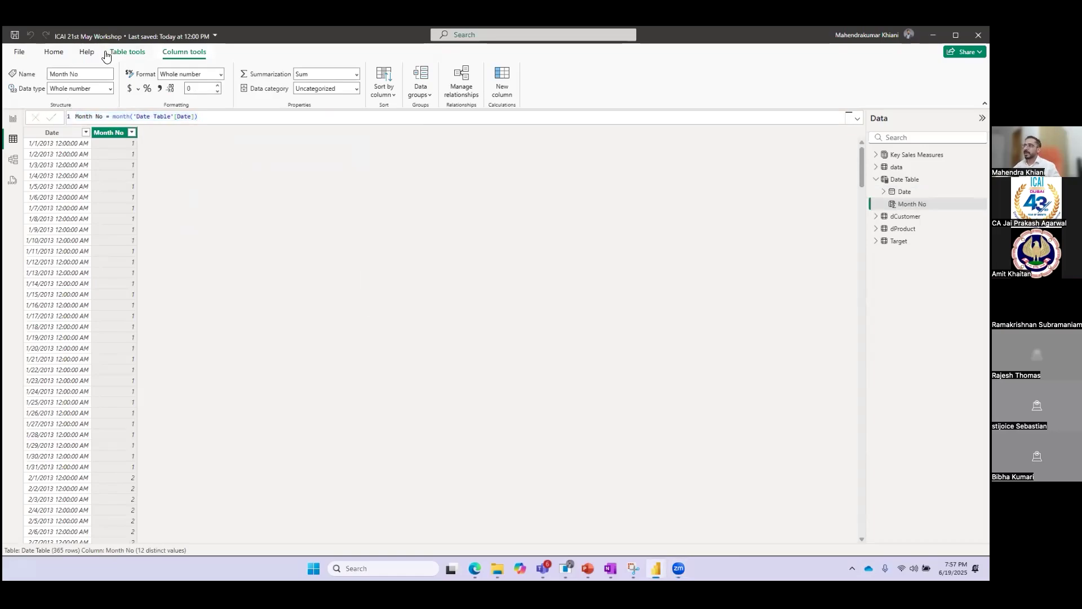
# Delete the calculated Month No column from Date Table and confirm the removal.
pyautogui.rightClick(107, 133)
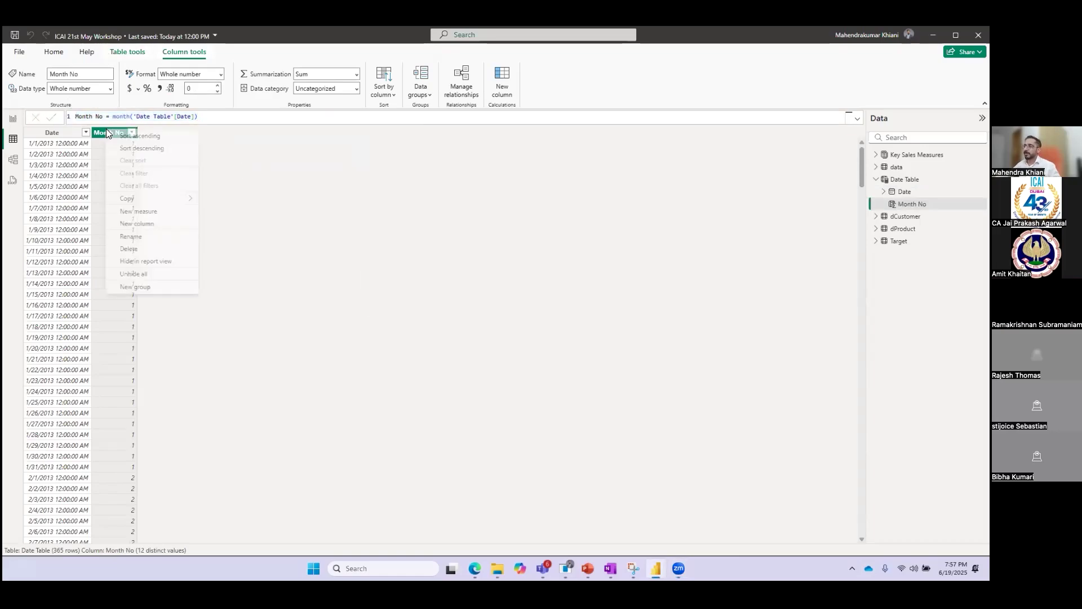
pyautogui.click(151, 253)
pyautogui.click(552, 317)
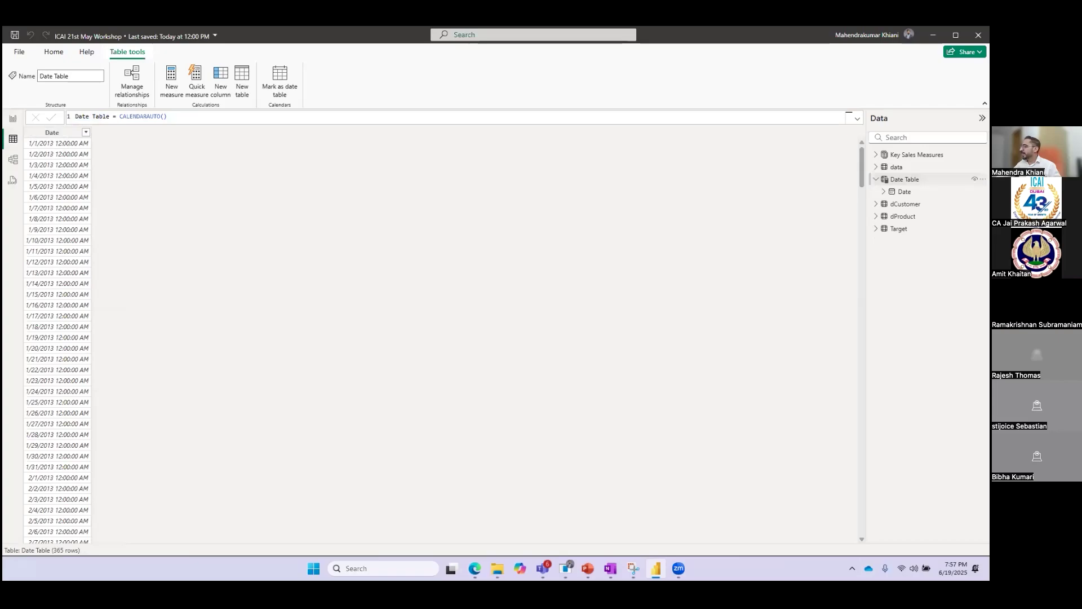
# Add a calculated column to Date Table again with the formula Month No = month('Date Table'[Date]).
pyautogui.click(56, 134)
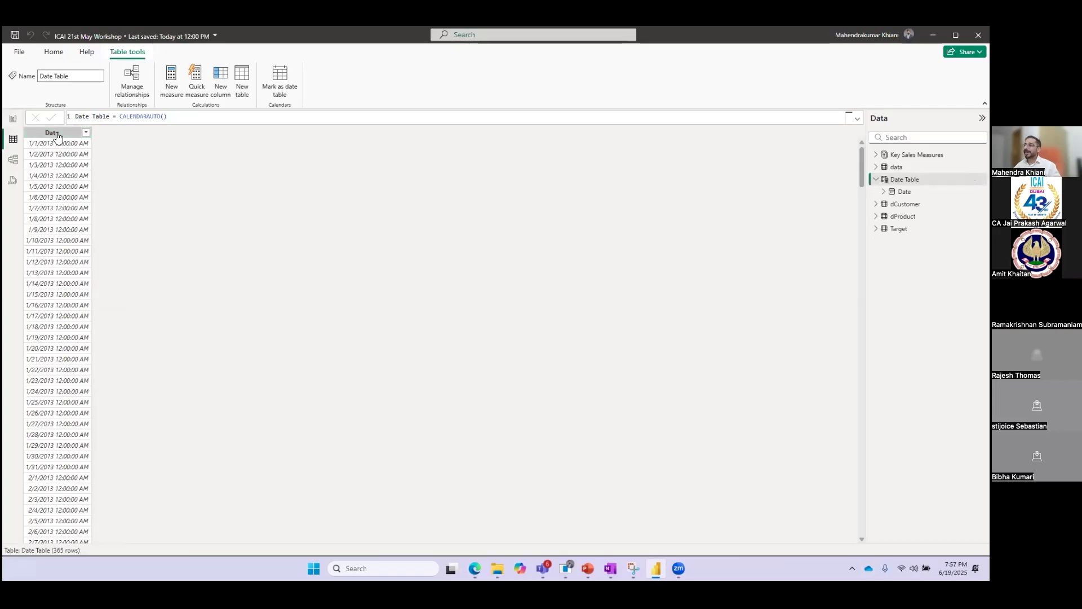
pyautogui.click(56, 134)
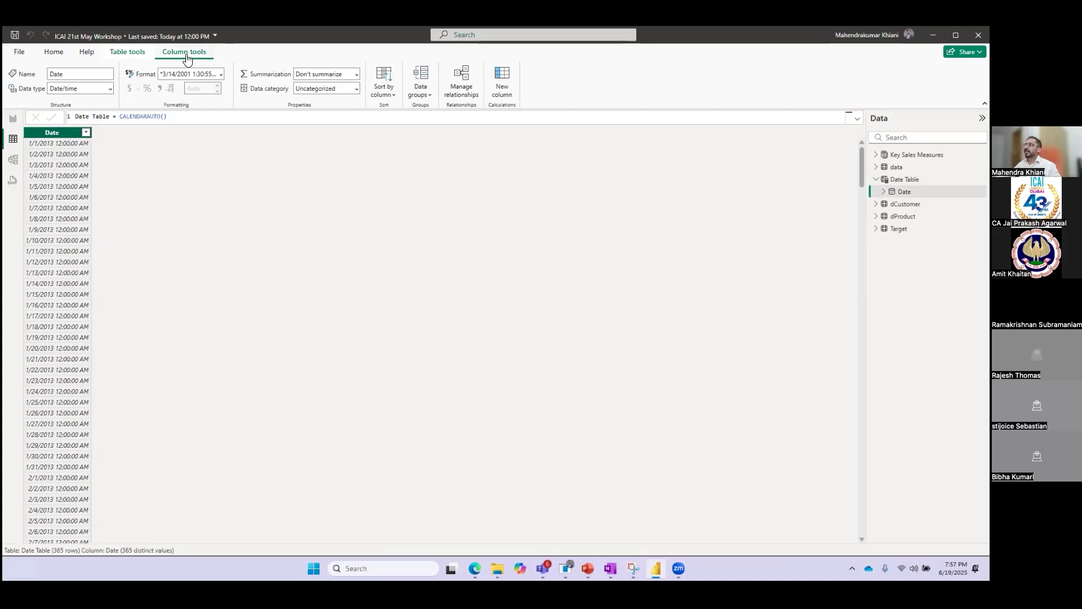
pyautogui.click(504, 75)
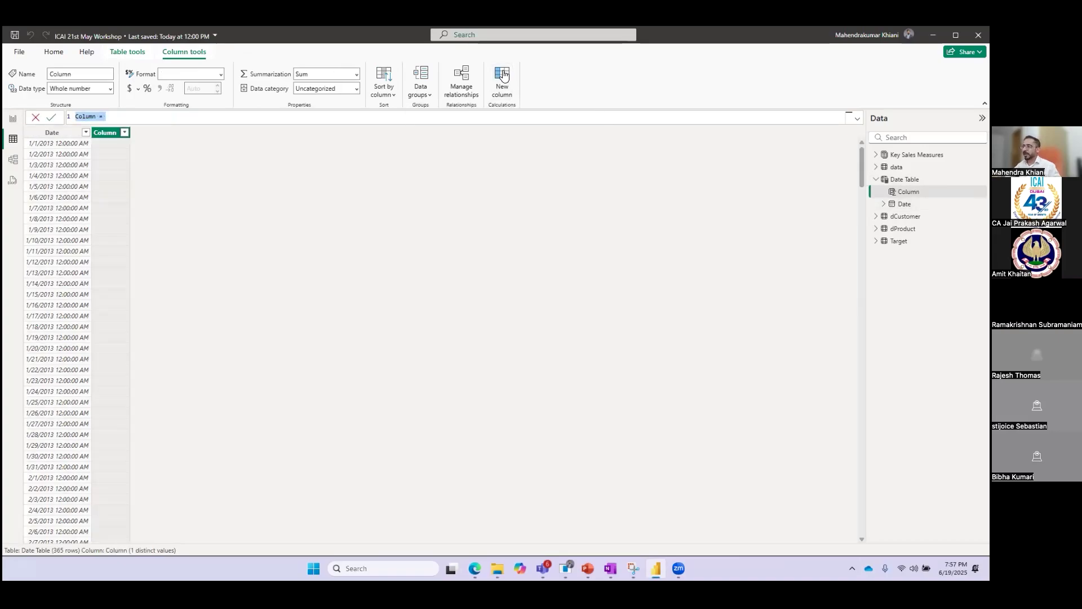
pyautogui.press('End')
pyautogui.hotkey('shift', 'Home')
pyautogui.write('Month ')
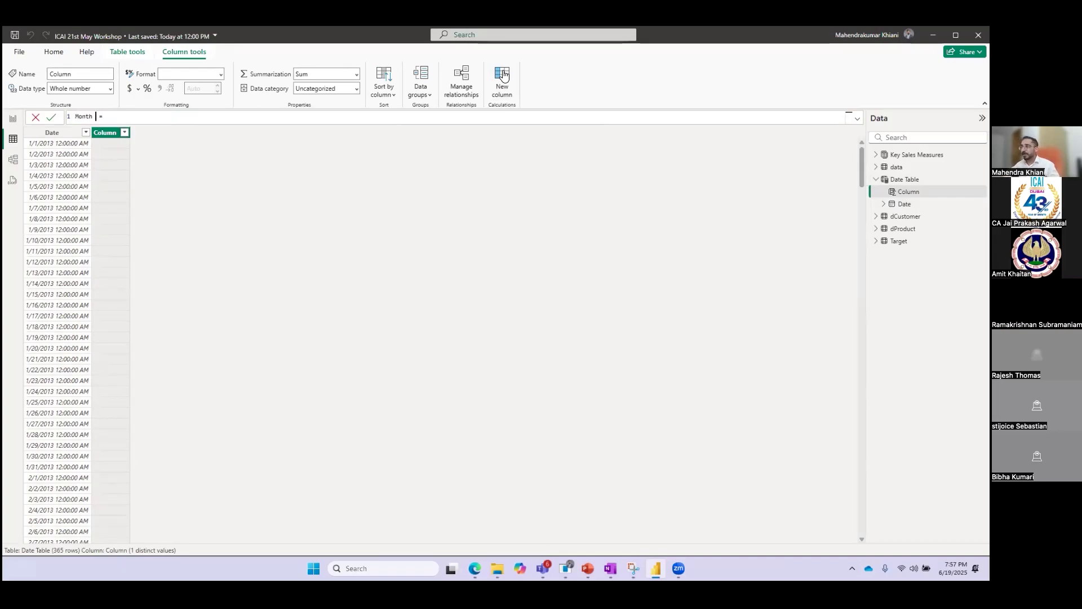
pyautogui.write('No = mon')
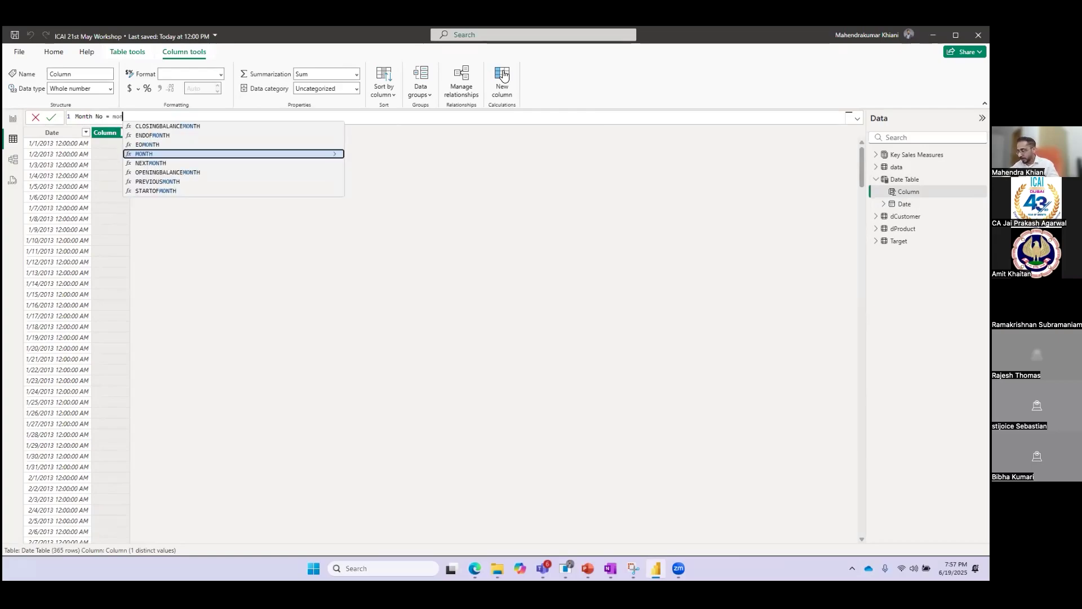
pyautogui.write('th')
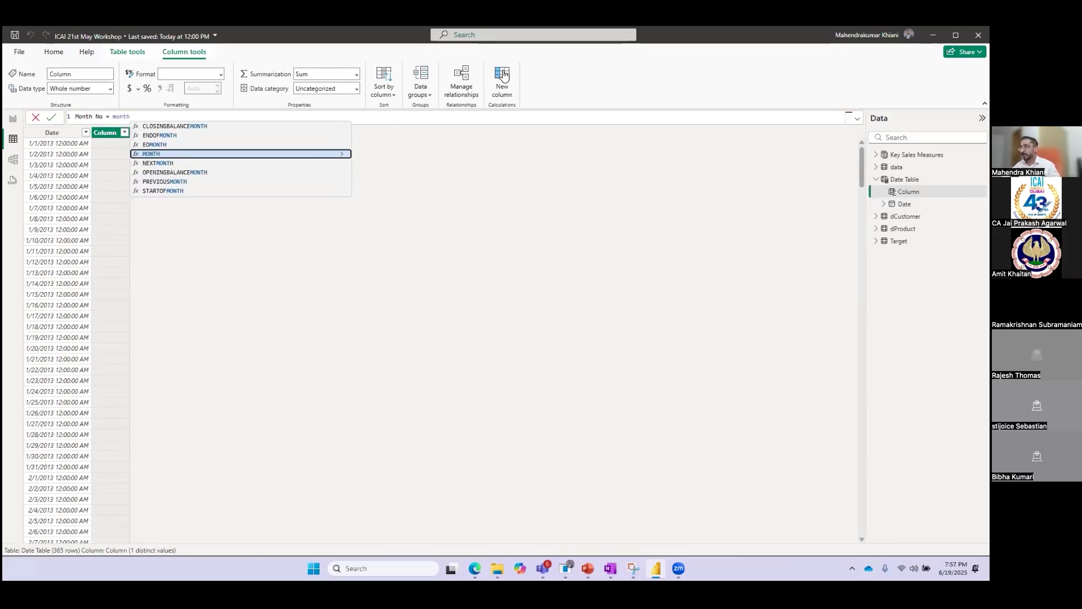
pyautogui.write('(')
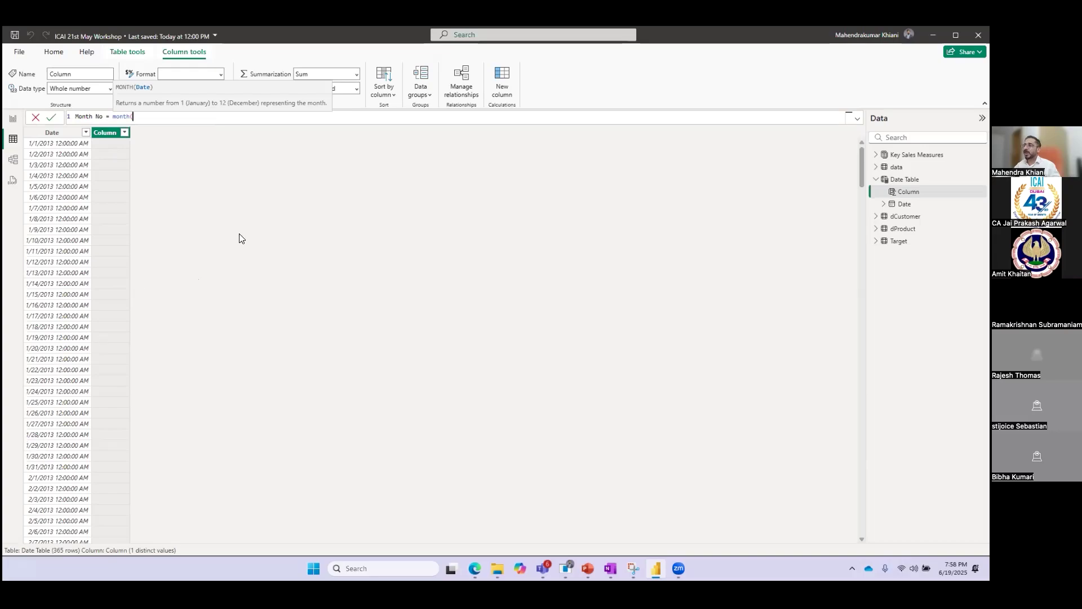
pyautogui.write('date')
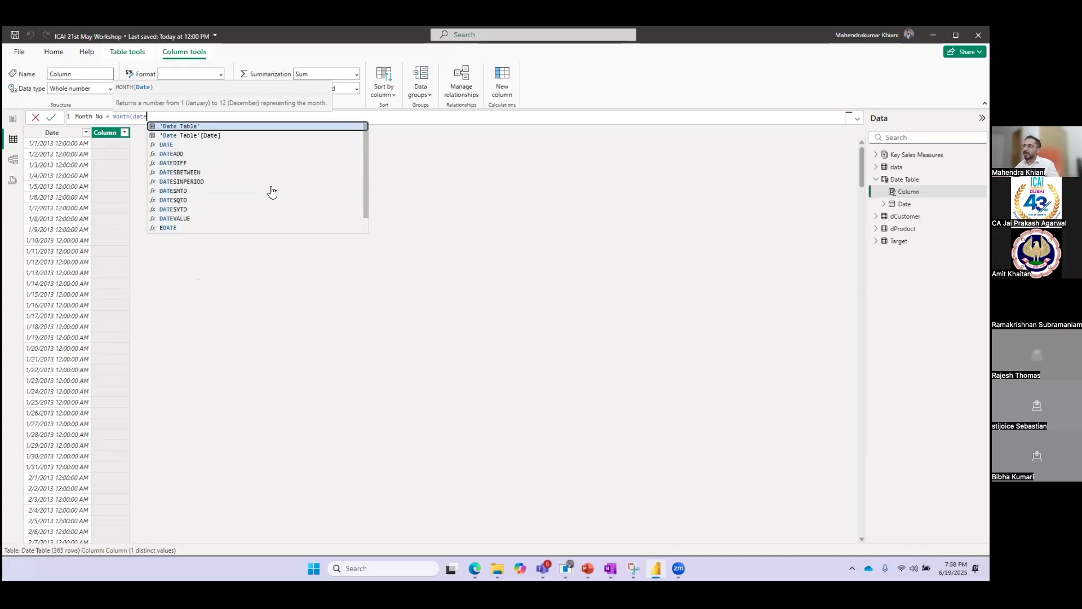
pyautogui.press('Down')
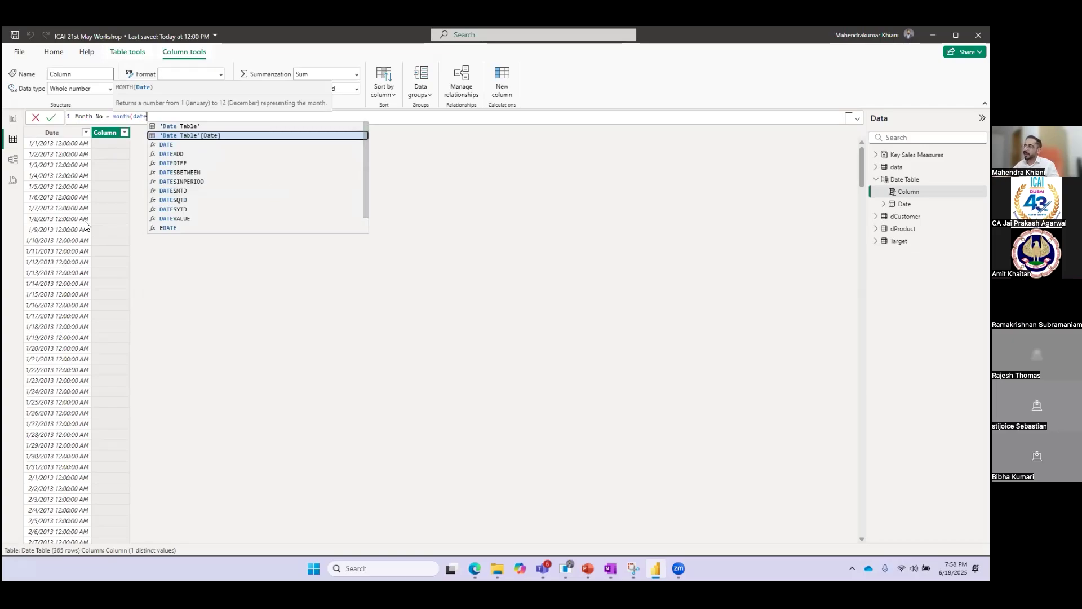
pyautogui.click(207, 136)
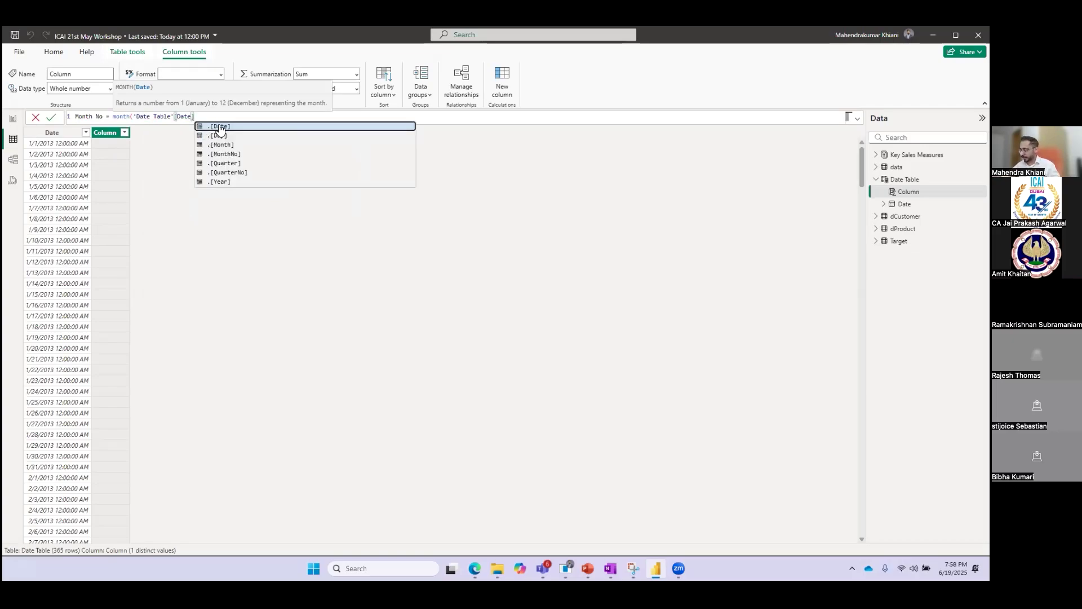
pyautogui.write(')')
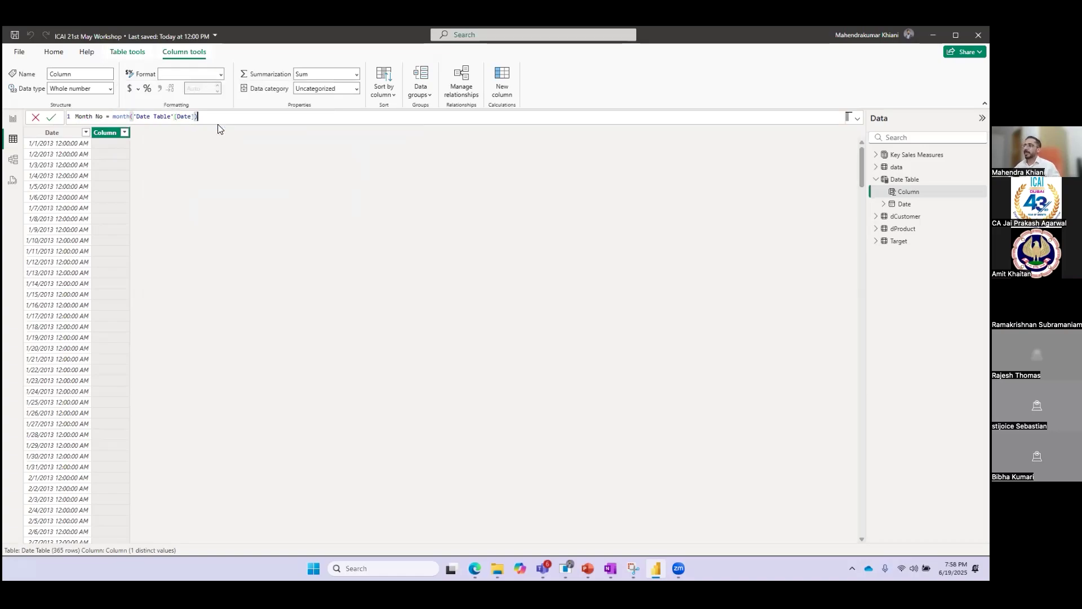
pyautogui.hotkey('ctrl', 'shift', 'Left')
pyautogui.hotkey('ctrl', 'shift', 'Left')
pyautogui.hotkey('ctrl', 'shift', 'Left')
pyautogui.hotkey('ctrl', 'shift', 'Left')
pyautogui.hotkey('ctrl', 'shift', 'Left')
pyautogui.hotkey('ctrl', 'shift', 'Left')
pyautogui.hotkey('ctrl', 'shift', 'Left')
pyautogui.hotkey('ctrl', 'shift', 'Left')
pyautogui.hotkey('ctrl', 'shift', 'Left')
pyautogui.hotkey('ctrl', 'shift', 'Left')
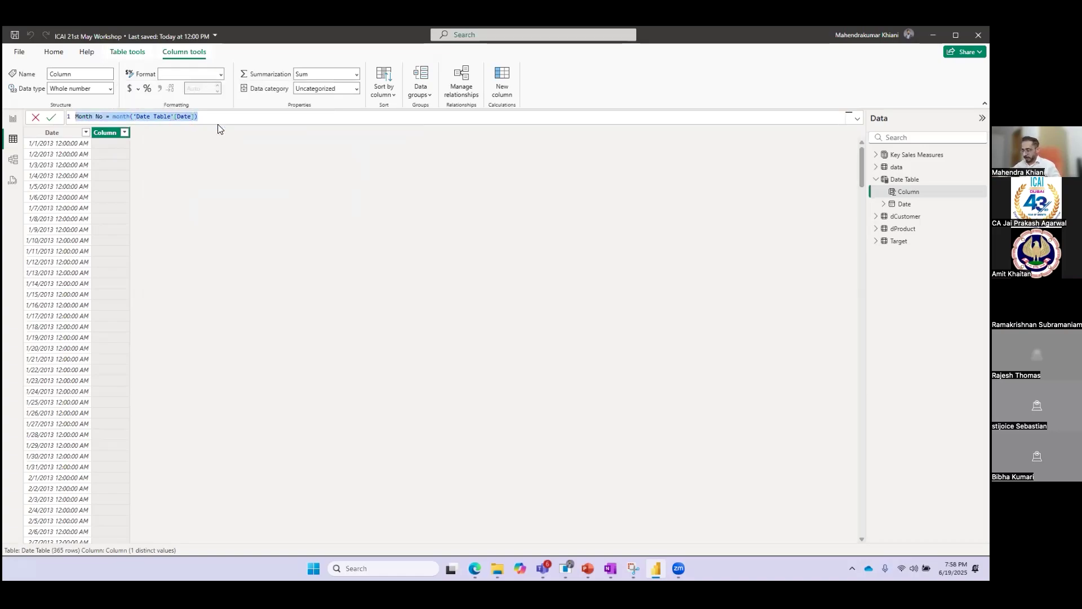
pyautogui.click(52, 117)
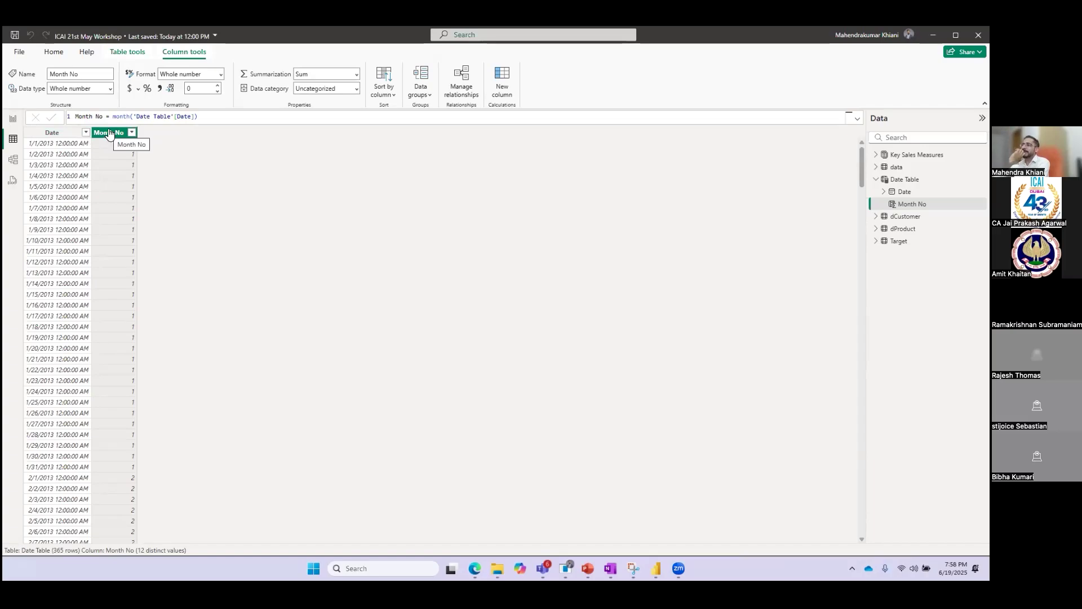
# Add a calculated column to Date Table with the formula Month Name = format('Date Table'[Date], "MMM-YY").
pyautogui.click(65, 134)
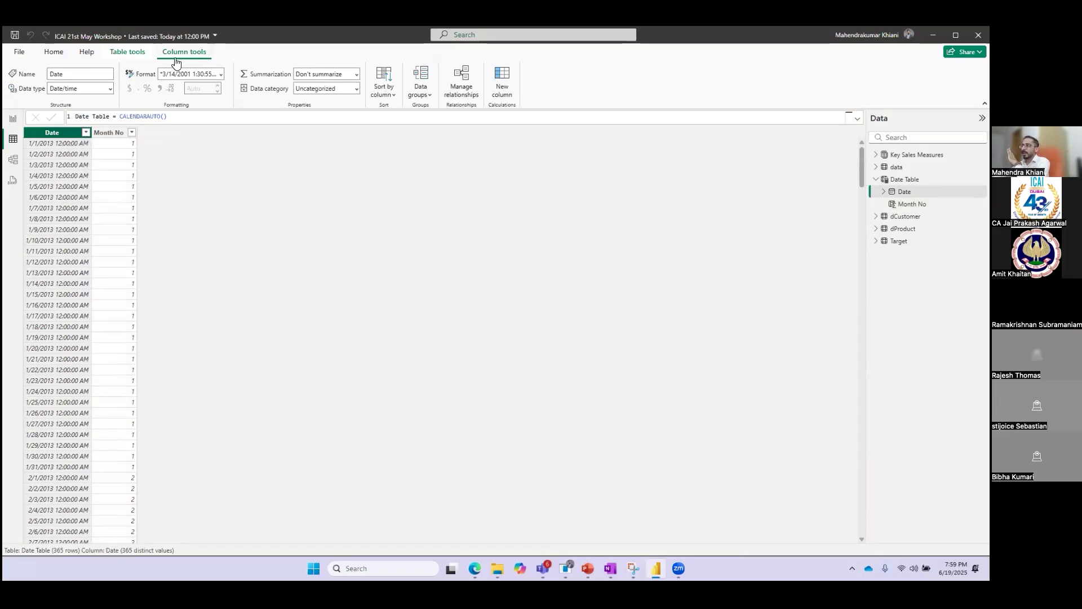
pyautogui.click(503, 79)
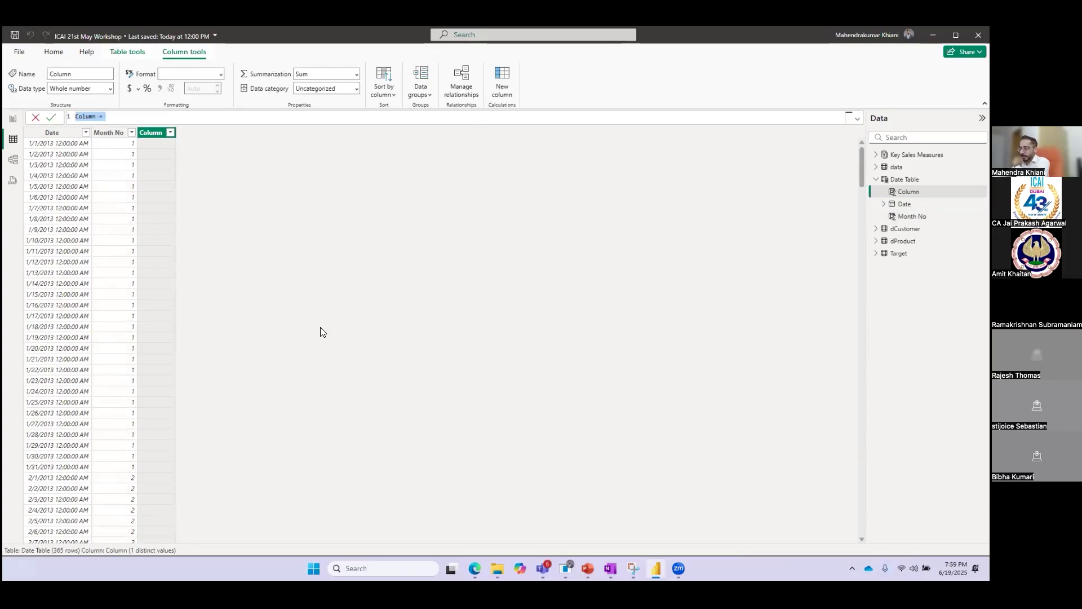
pyautogui.press('End')
pyautogui.press('BackSpace')
pyautogui.press('BackSpace')
pyautogui.hotkey('shift', 'Home')
pyautogui.write('Month Name')
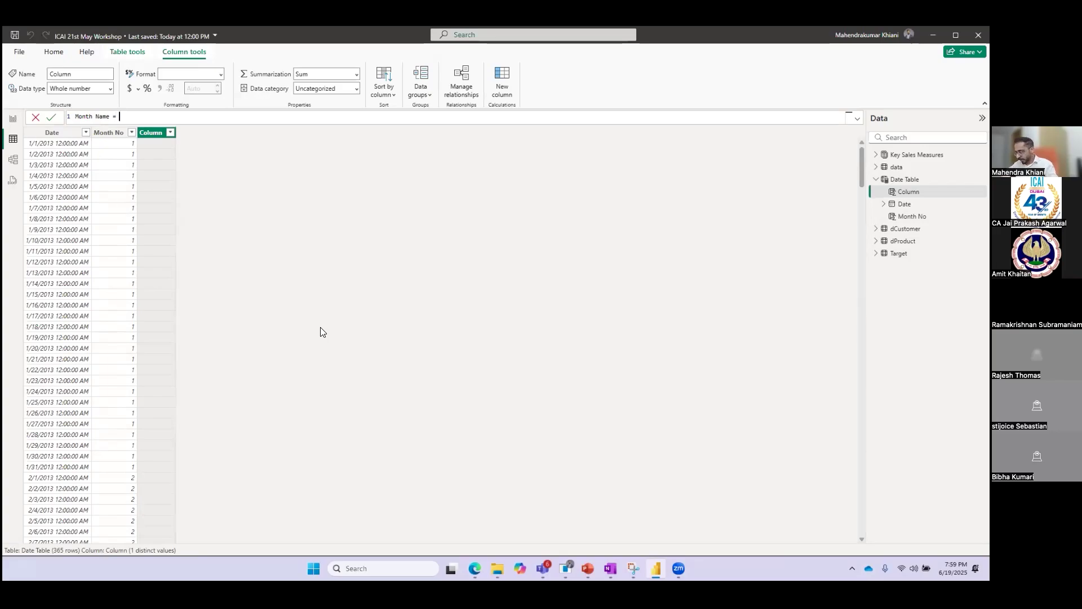
pyautogui.write('format')
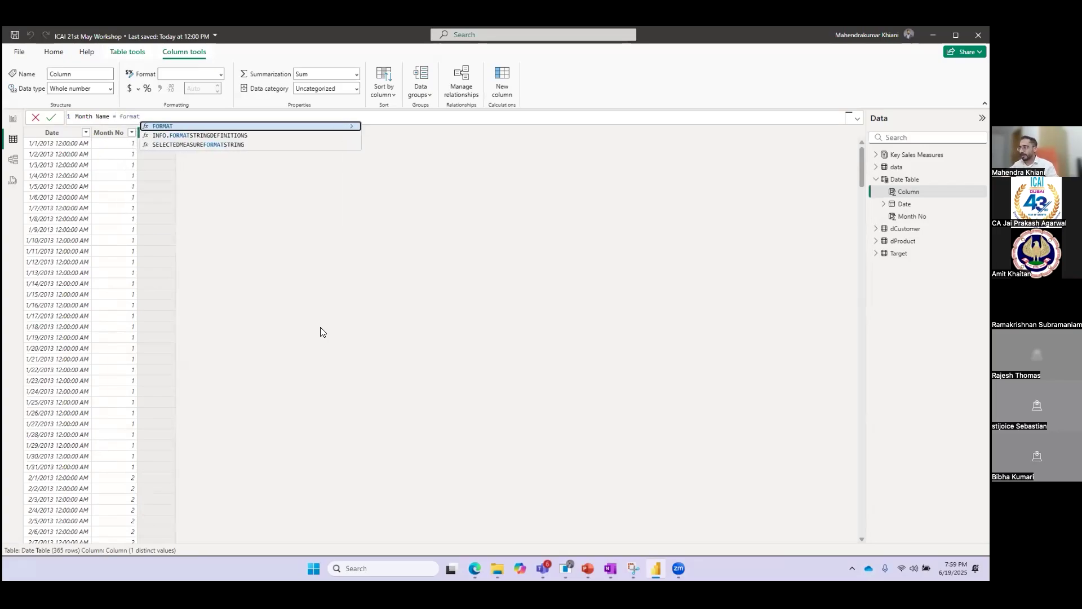
pyautogui.write('(')
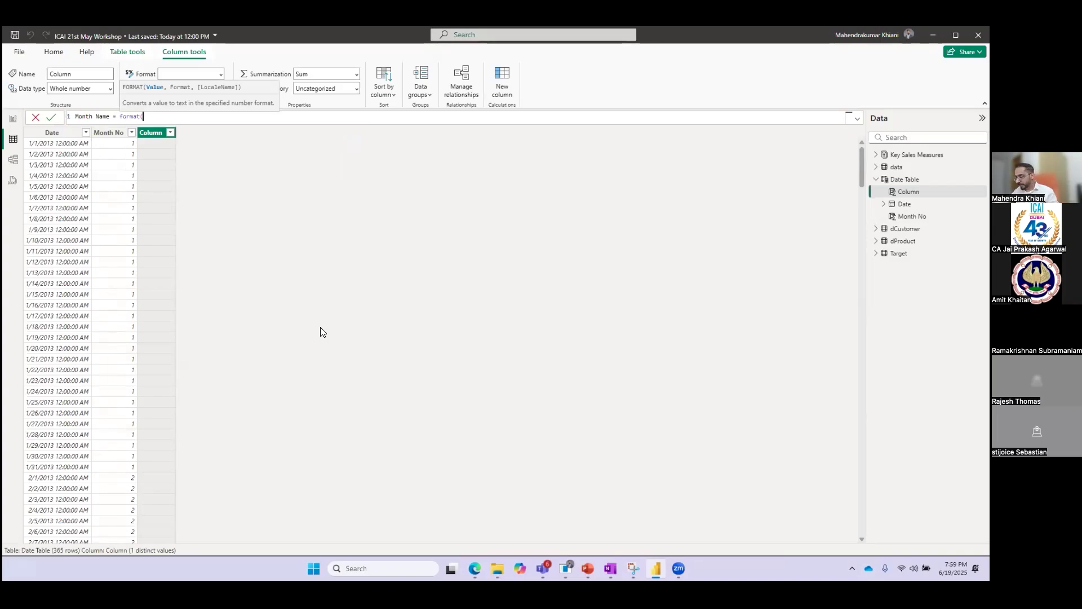
pyautogui.write('date')
pyautogui.press('Down')
pyautogui.press('Tab')
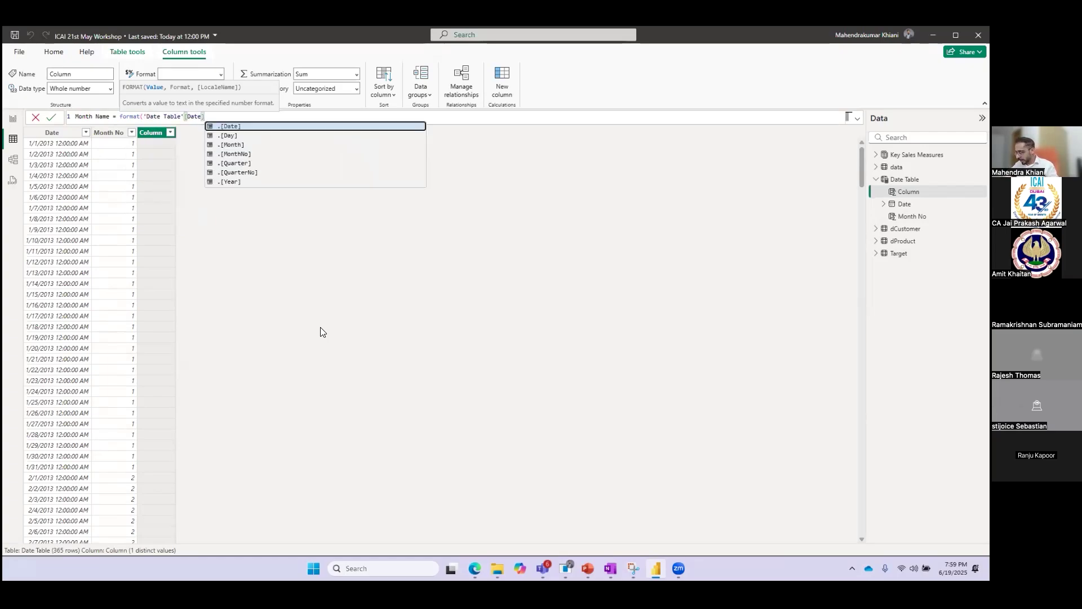
pyautogui.write(',')
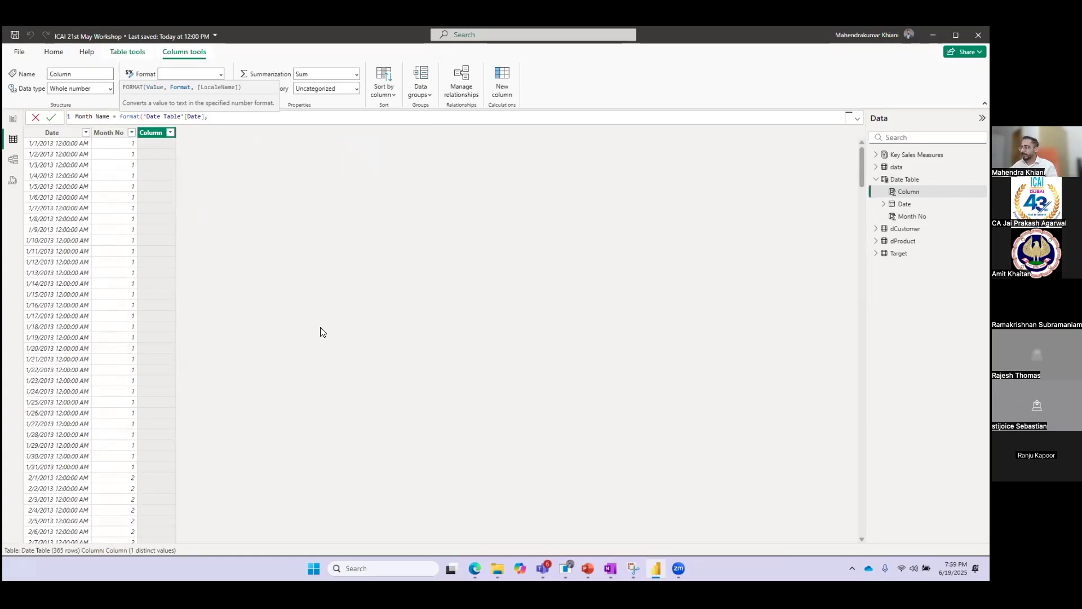
pyautogui.write(' "MM')
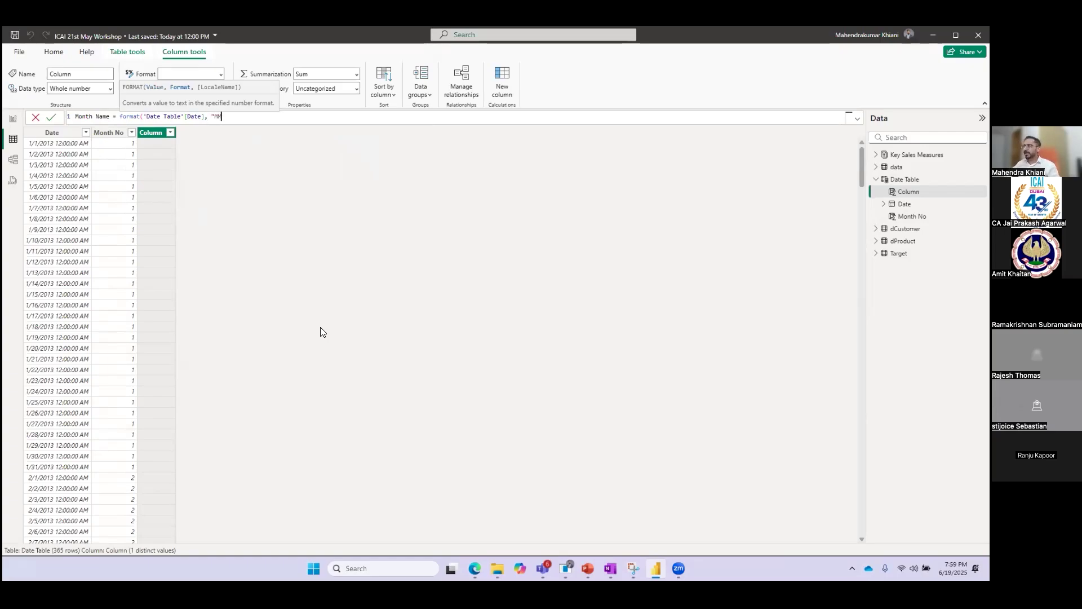
pyautogui.write('M-YY"')
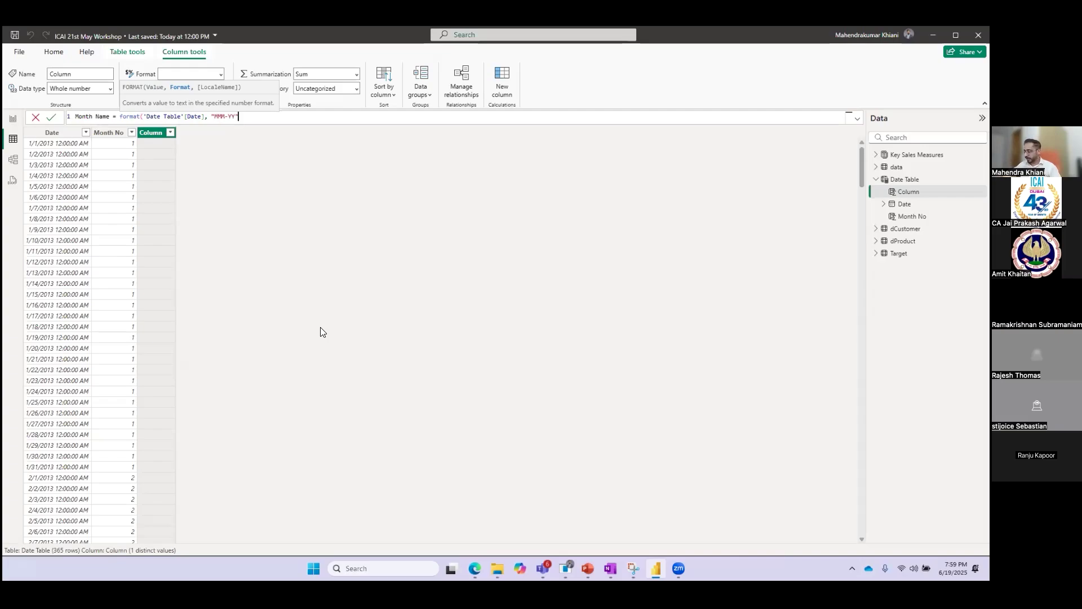
pyautogui.write(')')
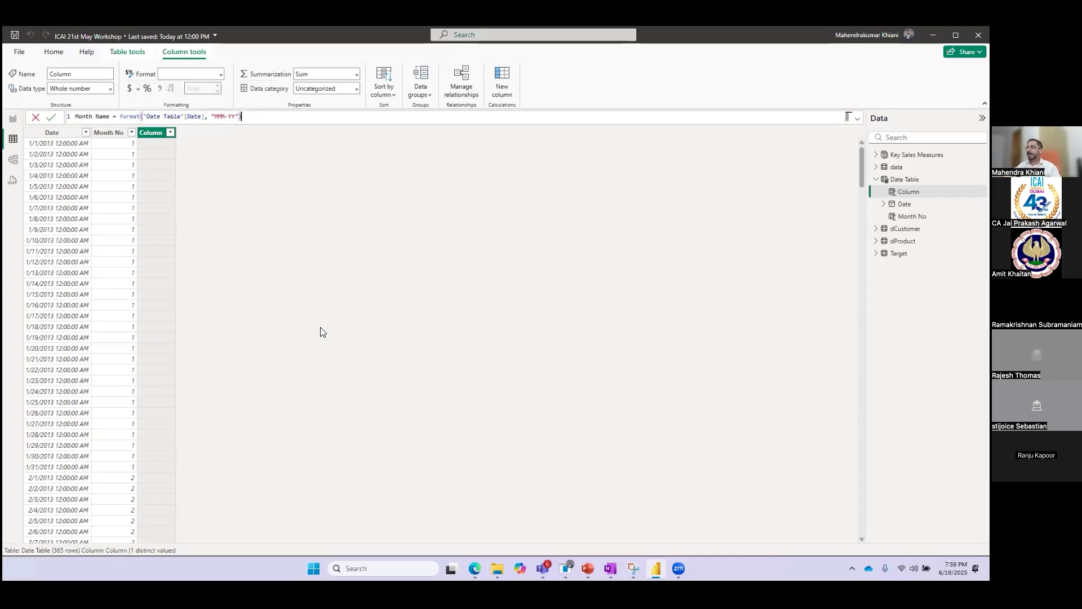
pyautogui.hotkey('shift', 'Left')
pyautogui.hotkey('shift', 'Left')
pyautogui.hotkey('shift', 'Left')
pyautogui.hotkey('shift', 'Left')
pyautogui.hotkey('shift', 'Left')
pyautogui.hotkey('shift', 'Left')
pyautogui.hotkey('shift', 'Left')
pyautogui.hotkey('shift', 'Left')
pyautogui.hotkey('shift', 'Left')
pyautogui.hotkey('shift', 'Left')
pyautogui.hotkey('shift', 'Left')
pyautogui.hotkey('shift', 'Left')
pyautogui.hotkey('shift', 'Left')
pyautogui.hotkey('shift', 'Left')
pyautogui.hotkey('shift', 'Left')
pyautogui.hotkey('shift', 'Left')
pyautogui.hotkey('shift', 'Left')
pyautogui.hotkey('shift', 'Left')
pyautogui.hotkey('shift', 'Left')
pyautogui.hotkey('shift', 'Left')
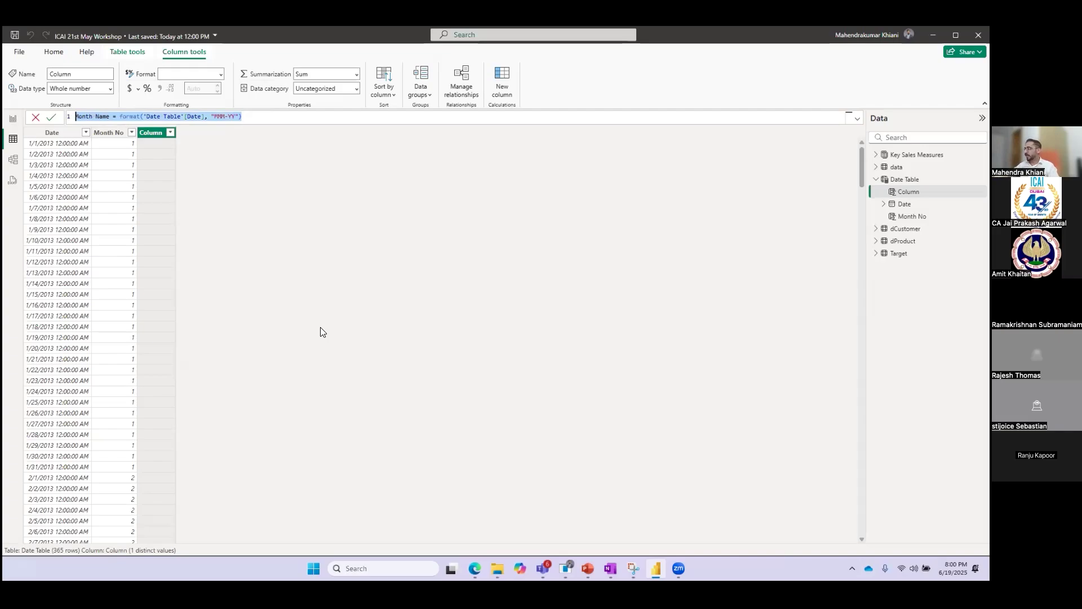
pyautogui.click(51, 117)
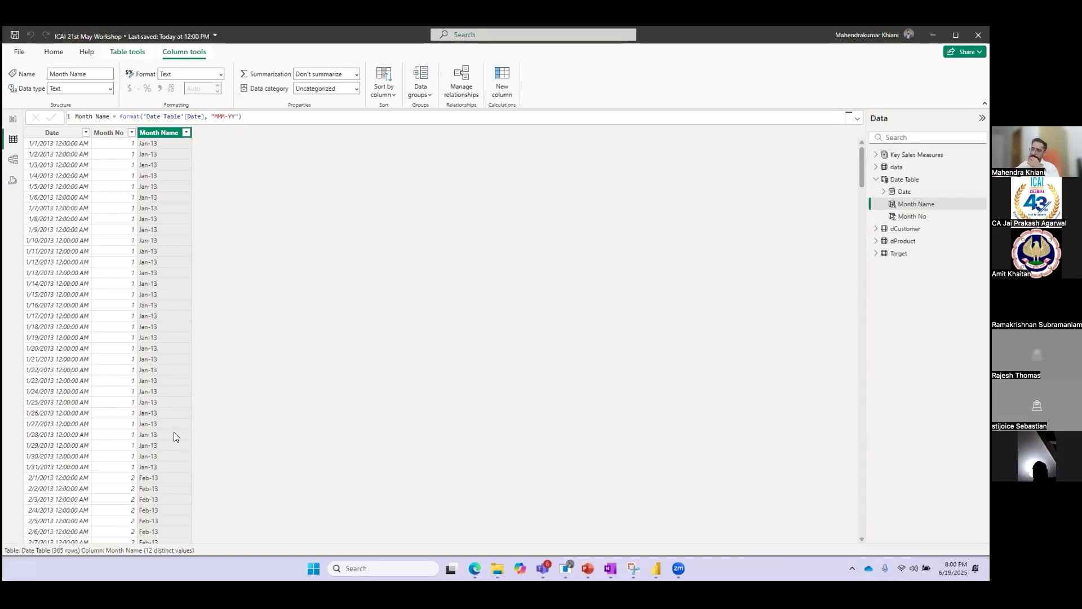
# Return to report Page 3 and move the monthly table visual closer to the supervisor sales table.
pyautogui.click(11, 119)
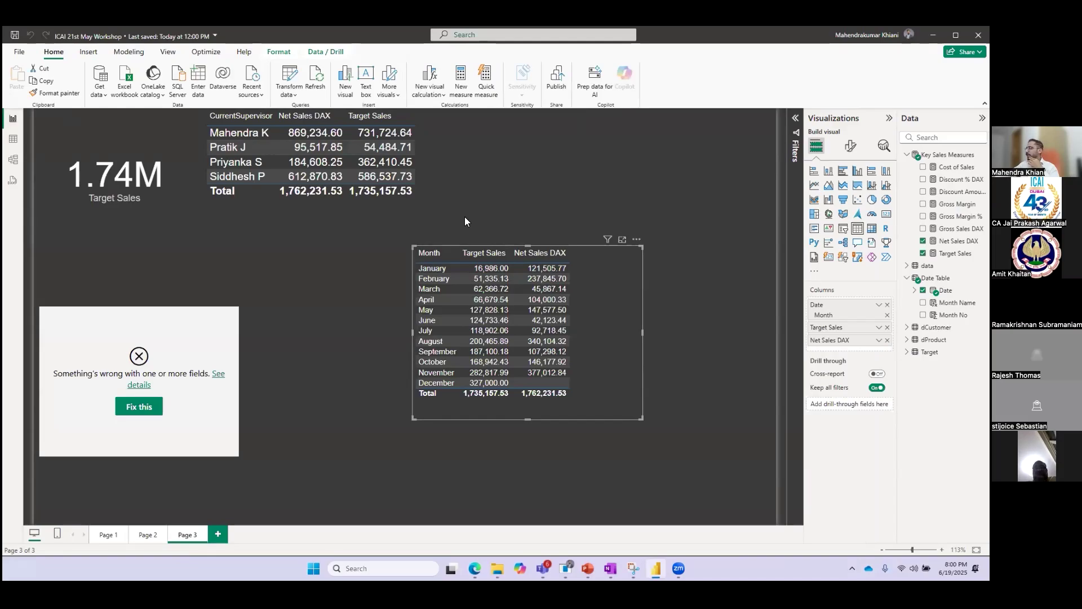
pyautogui.moveTo(579, 276); pyautogui.dragTo(480, 262)
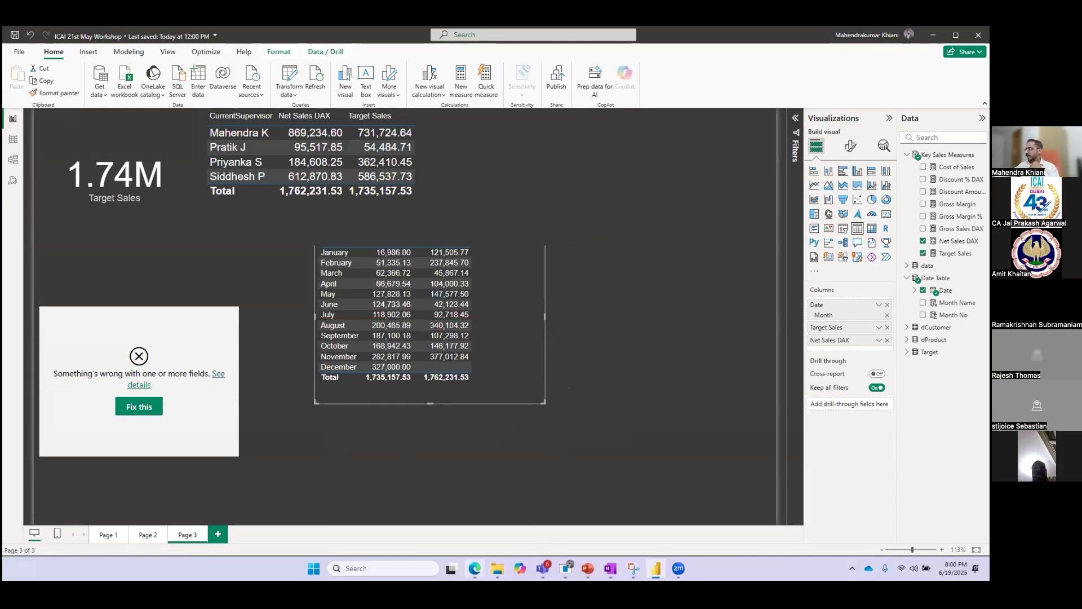
# Switch to the published ICAI Weekend MasterClass report in the browser and view its Summary page from the cover page.
pyautogui.click(475, 568)
pyautogui.click(83, 31)
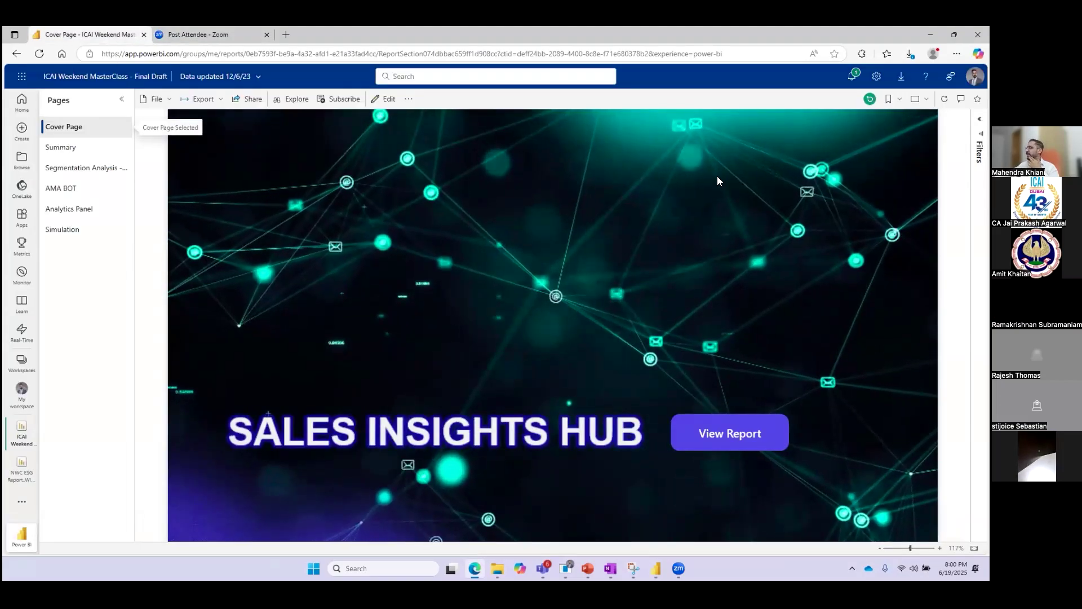
pyautogui.click(736, 435)
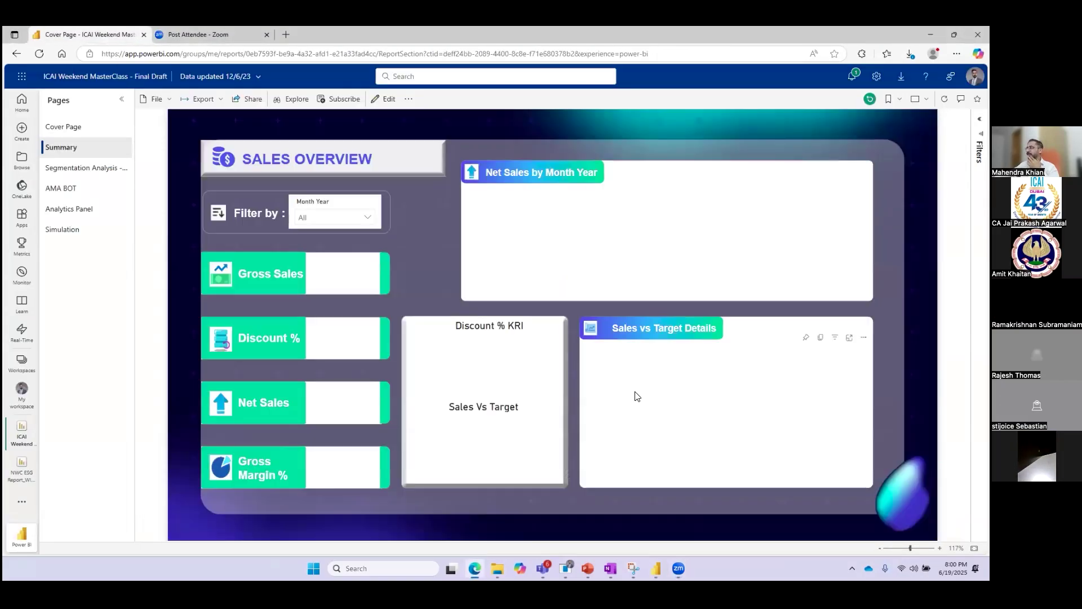
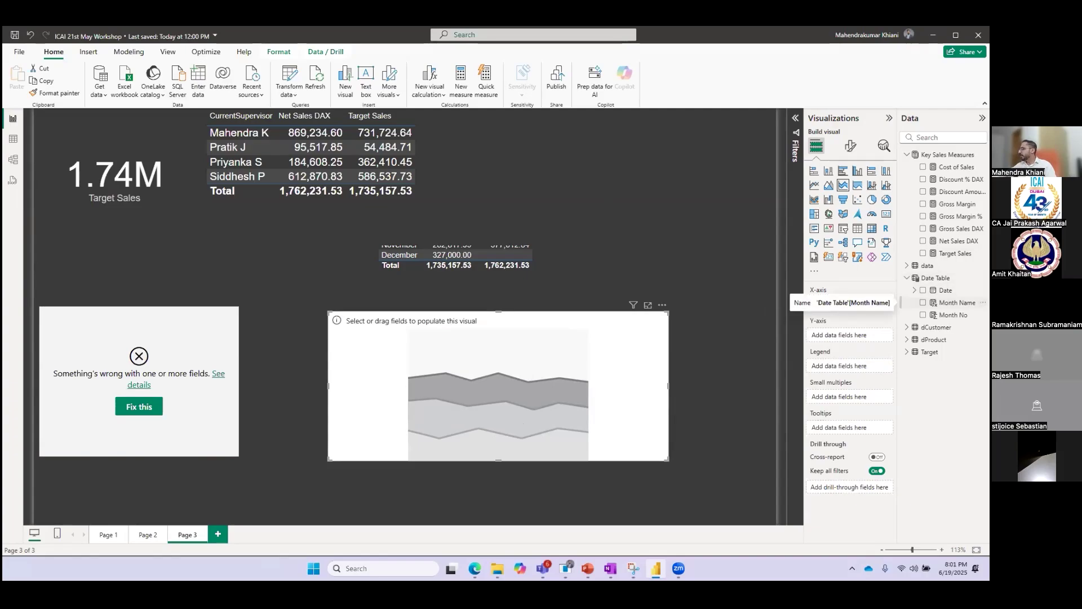
# Plot Net Sales DAX by Date Table's Month Name in the empty area chart on Page 3 and enlarge the chart.
pyautogui.click(923, 303)
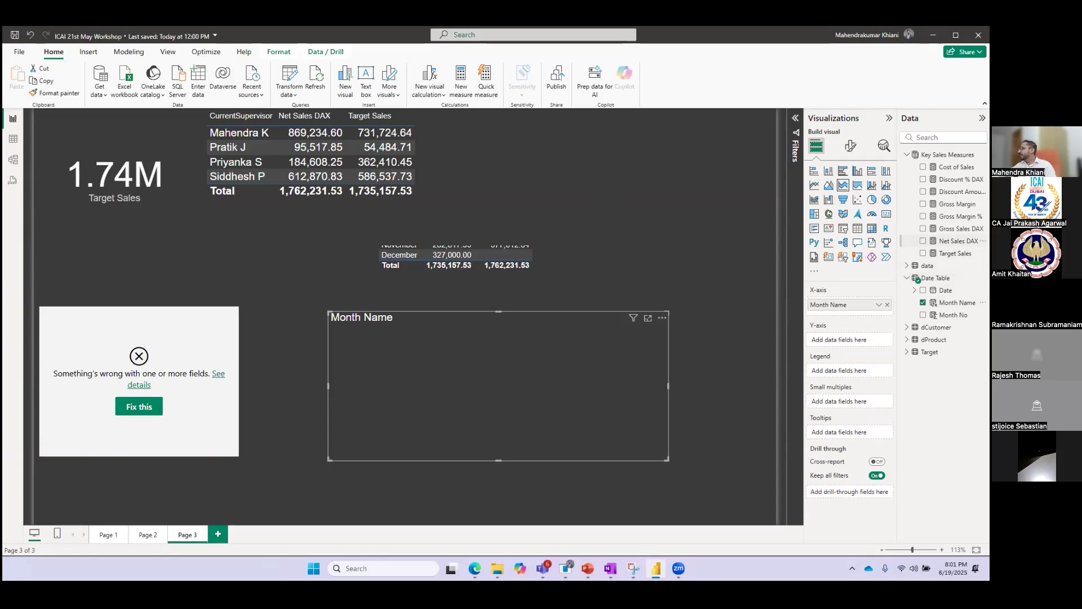
pyautogui.click(923, 241)
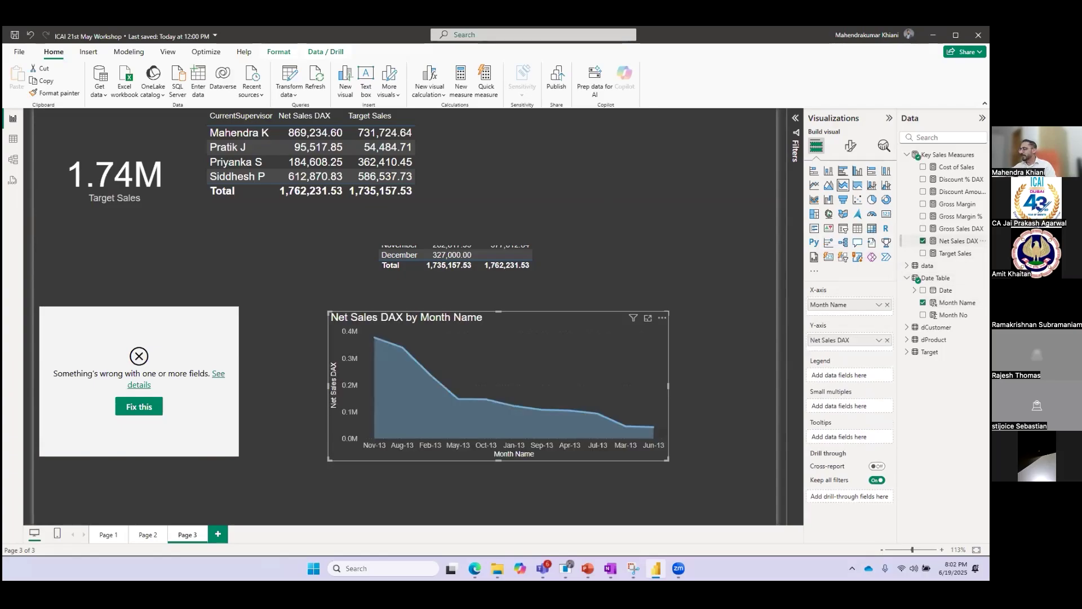
pyautogui.moveTo(668, 460); pyautogui.dragTo(741, 482)
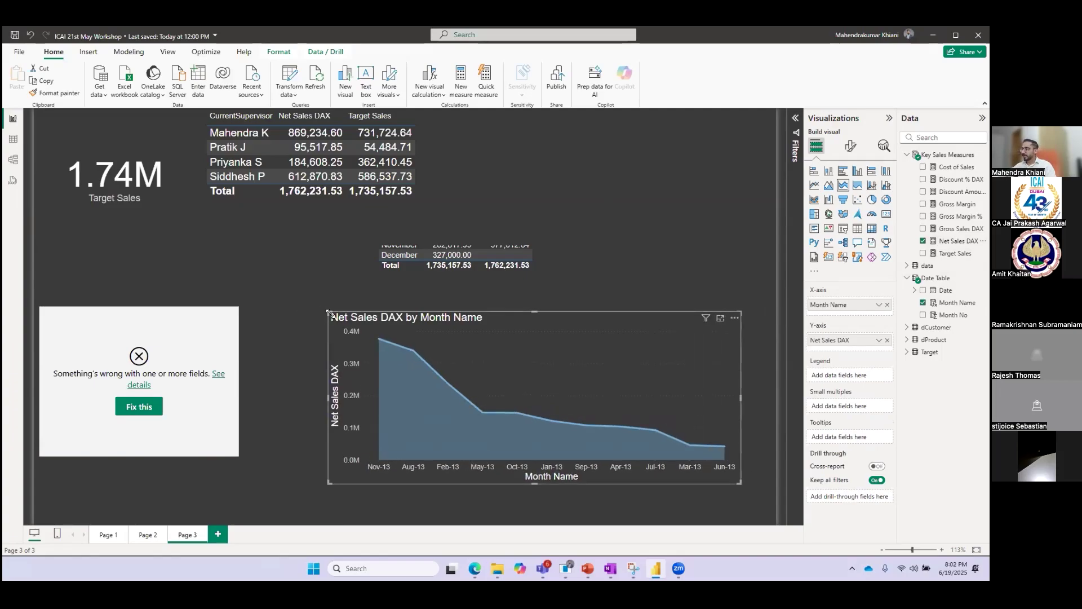
# Enlarge the area chart slightly, then move the monthly sales table to the page's upper right and the chart below it.
pyautogui.moveTo(330, 314); pyautogui.dragTo(320, 293)
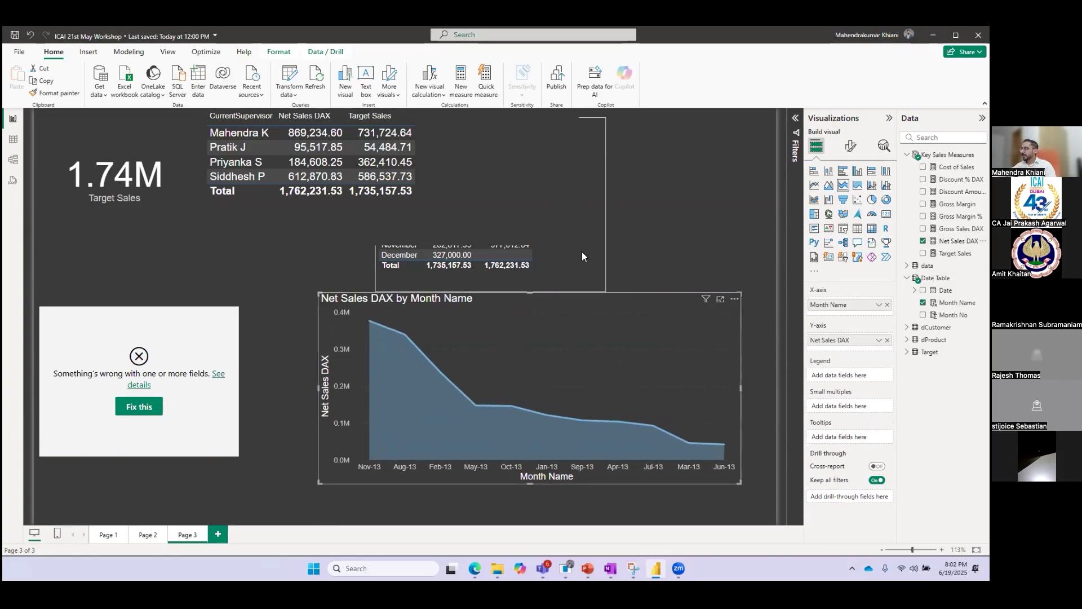
pyautogui.moveTo(584, 233); pyautogui.dragTo(755, 224)
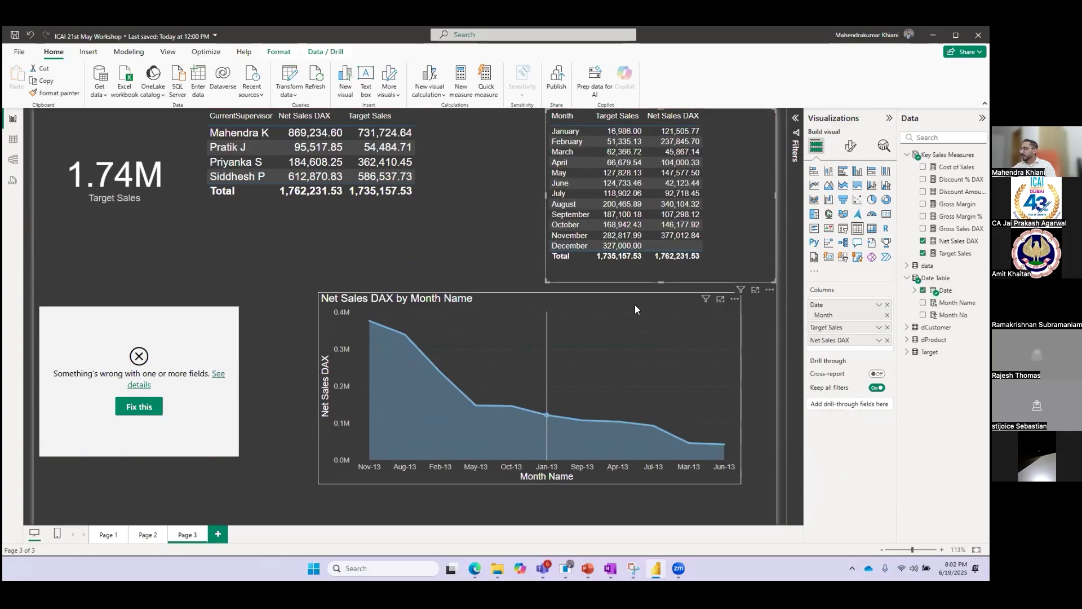
pyautogui.moveTo(672, 299); pyautogui.dragTo(675, 322)
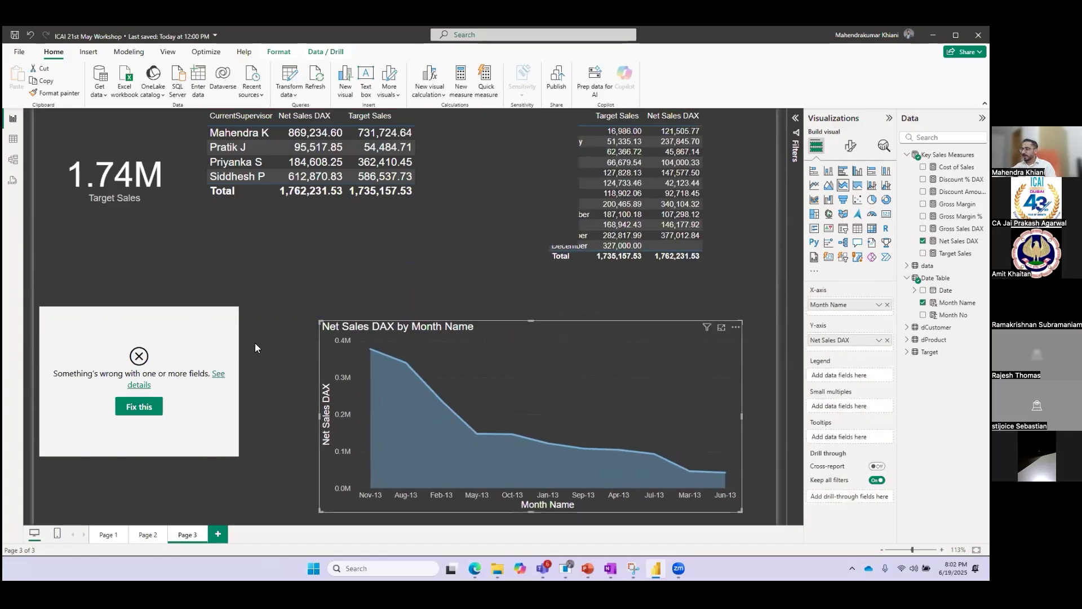
# Delete the broken Region table visual from Page 3 and shift the area chart toward the freed space.
pyautogui.click(224, 338)
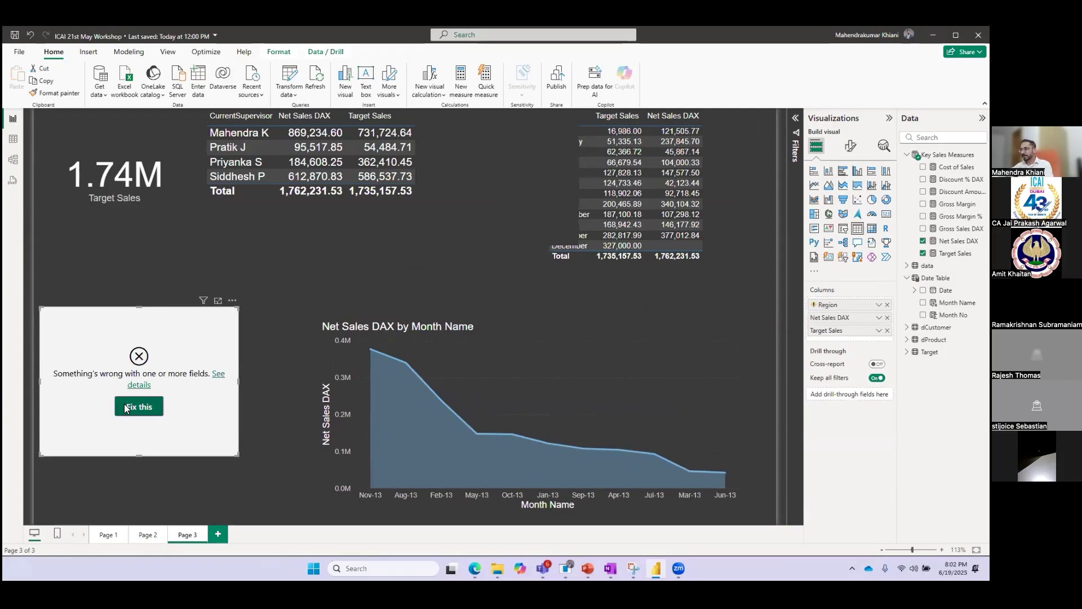
pyautogui.click(144, 407)
pyautogui.press('Delete')
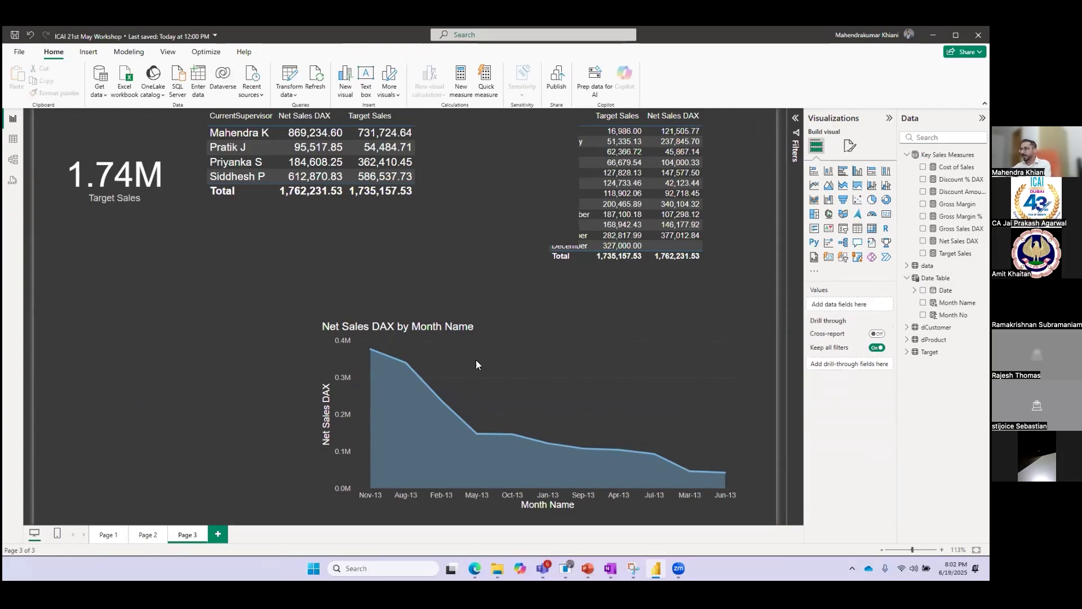
pyautogui.moveTo(592, 334); pyautogui.dragTo(469, 331)
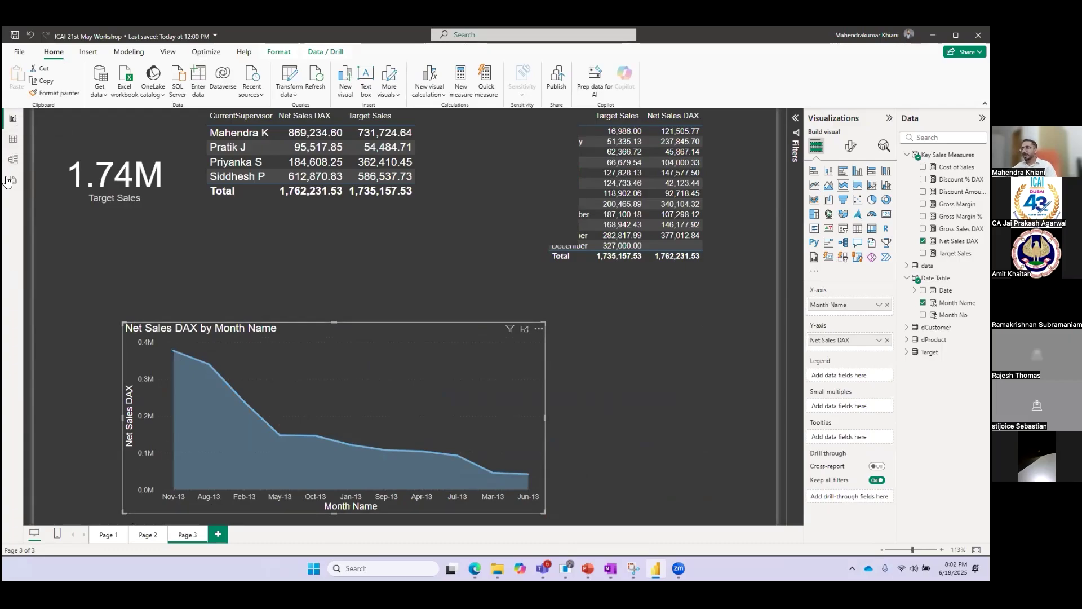
# Set the Date Table's Month Name column to sort by Month No and return to the report page.
pyautogui.click(14, 140)
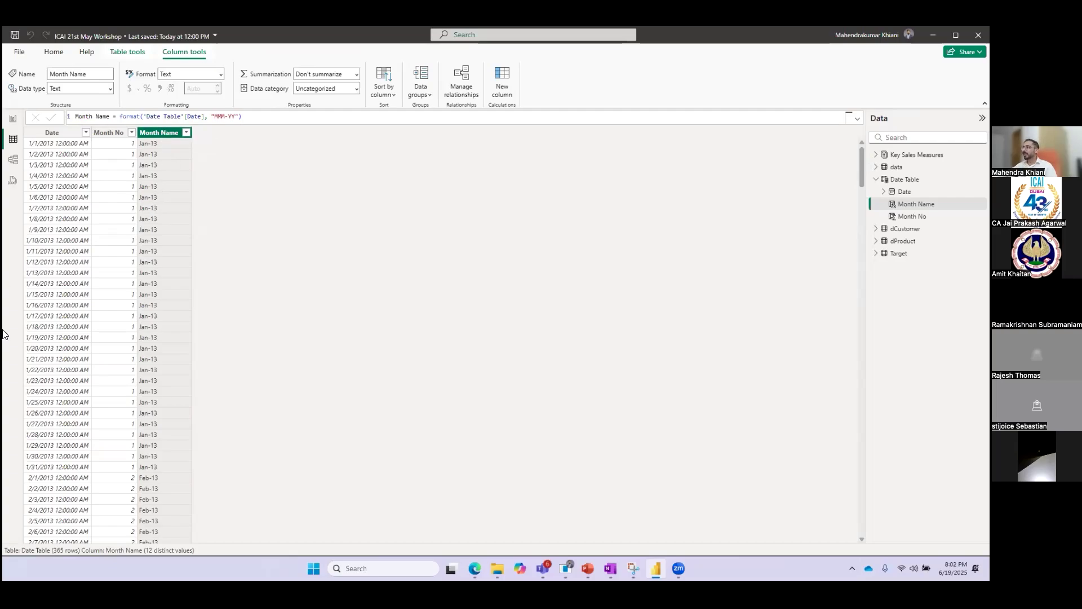
pyautogui.click(391, 94)
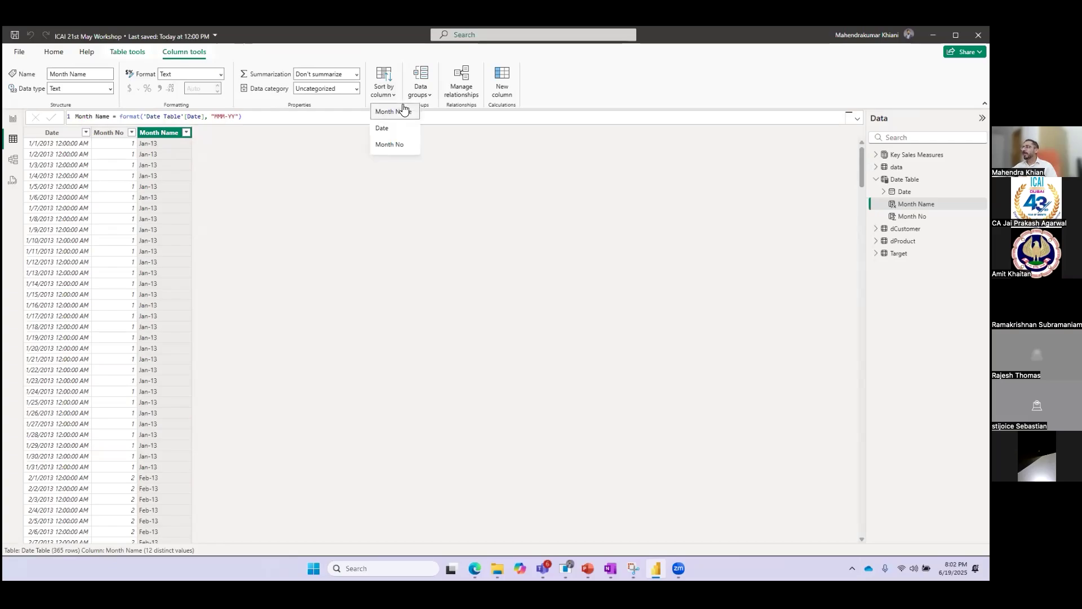
pyautogui.click(385, 145)
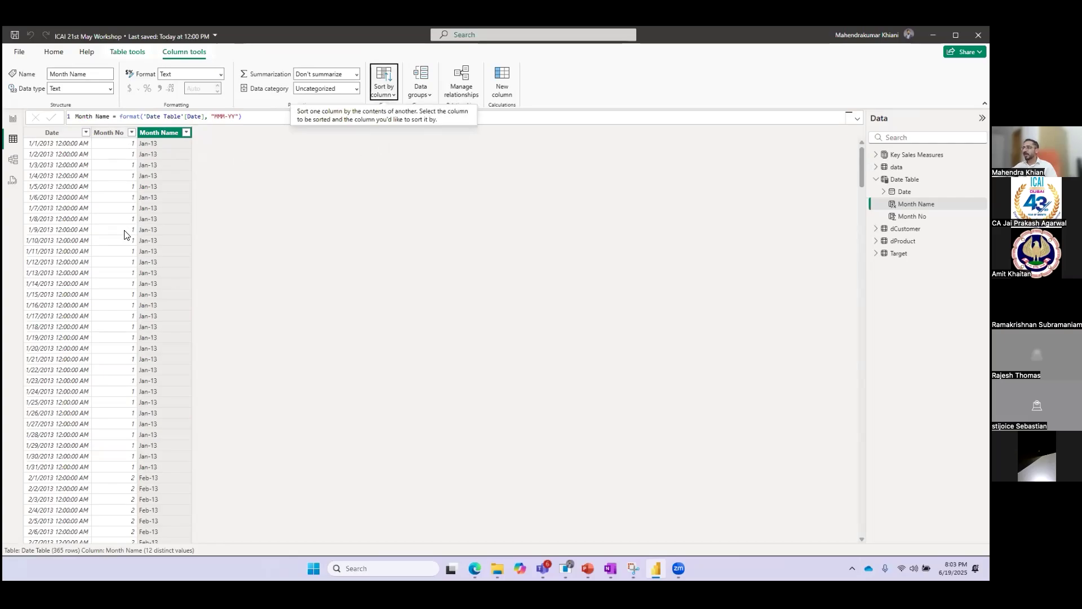
pyautogui.scroll(-9, 135, 208)
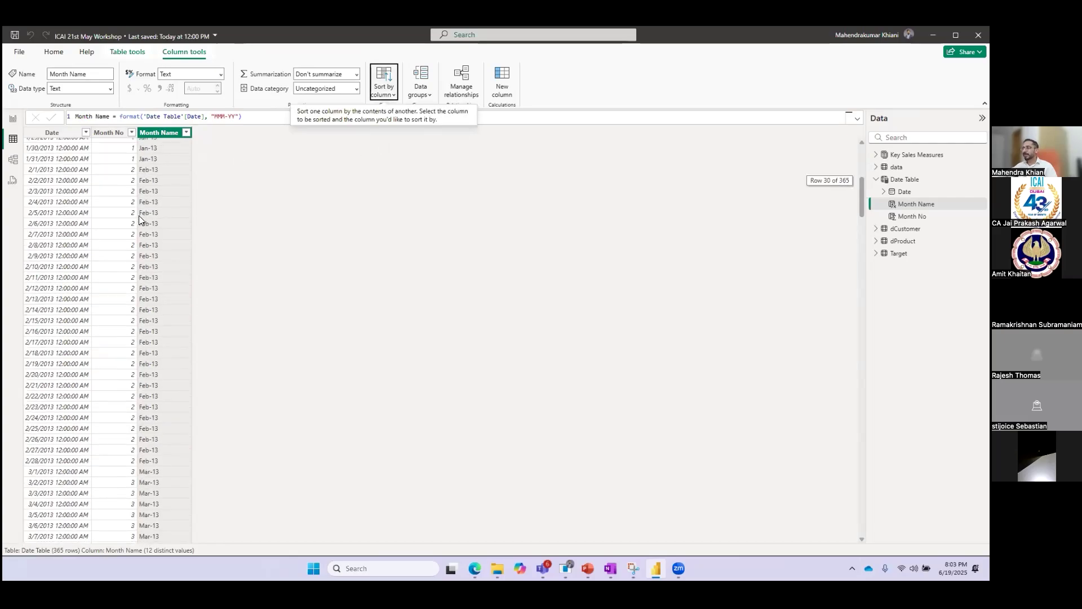
pyautogui.click(13, 118)
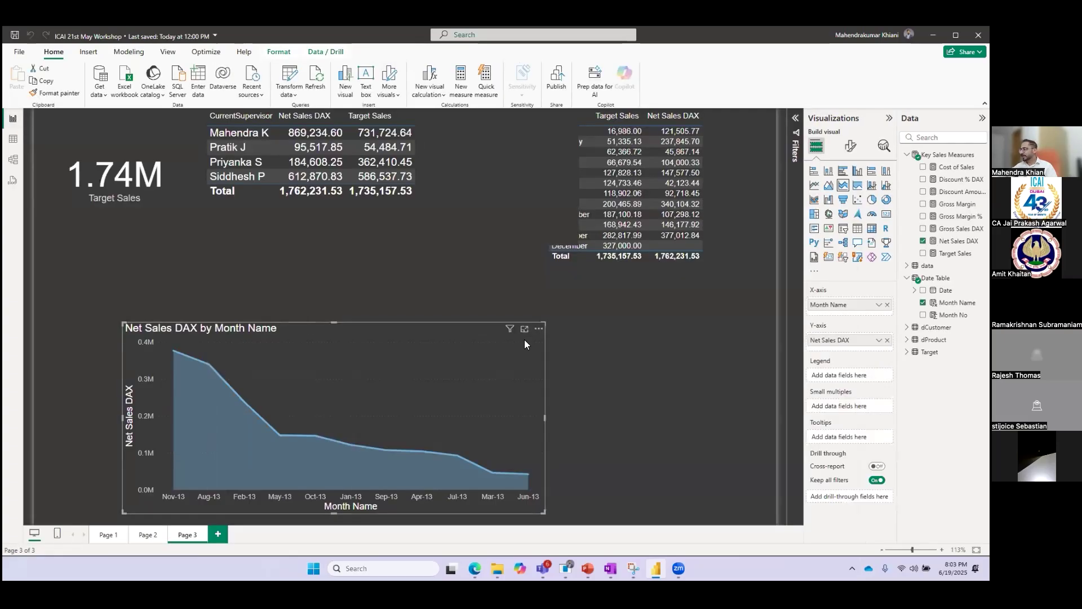
# Try to reorder the area chart's axis by applying the descending sort option.
pyautogui.click(539, 328)
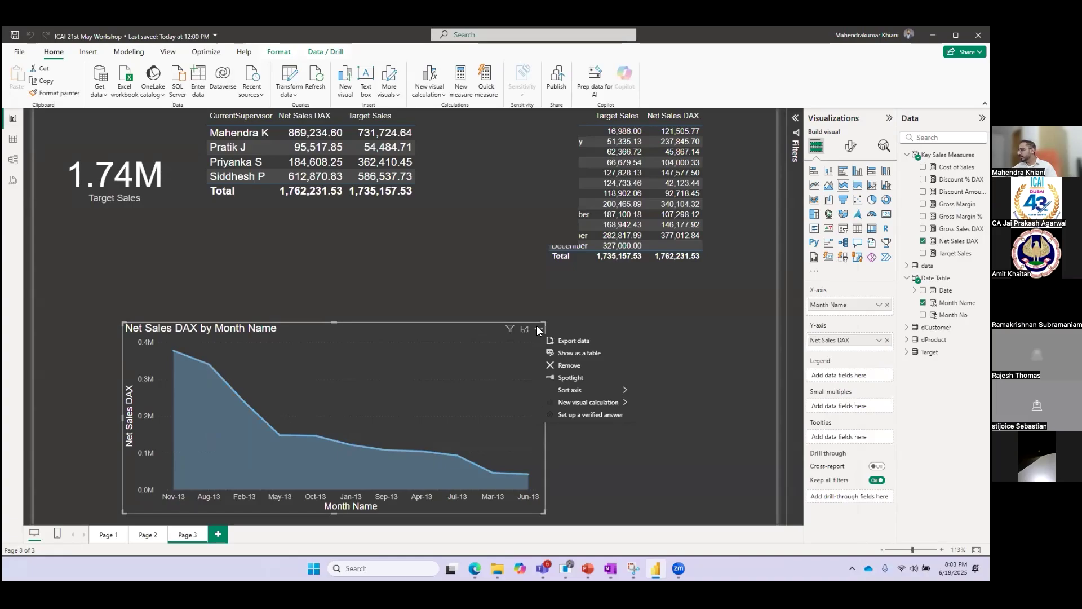
pyautogui.moveTo(595, 397)
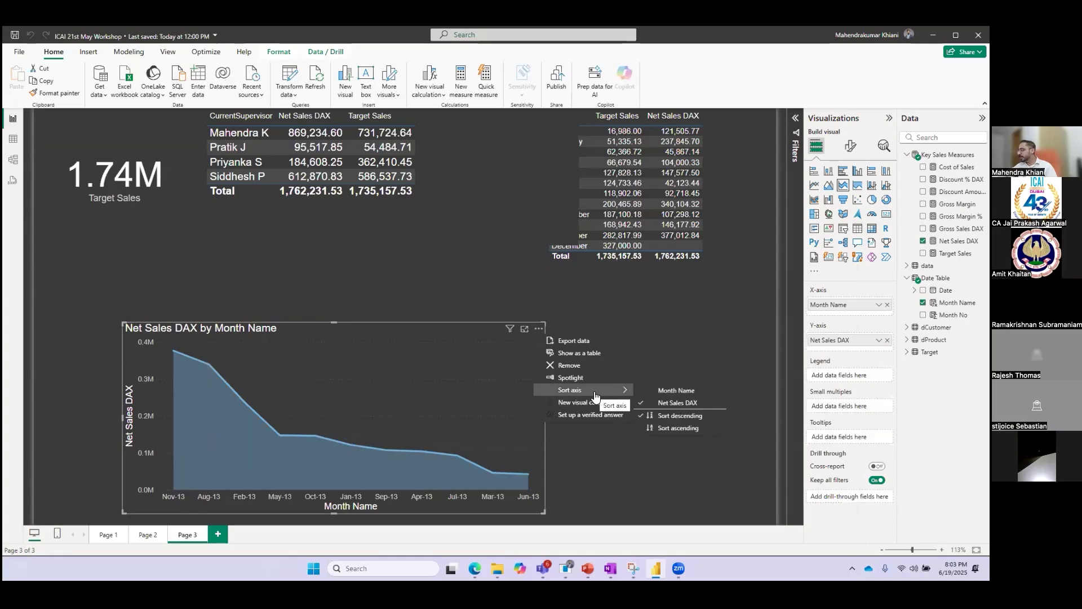
pyautogui.click(673, 415)
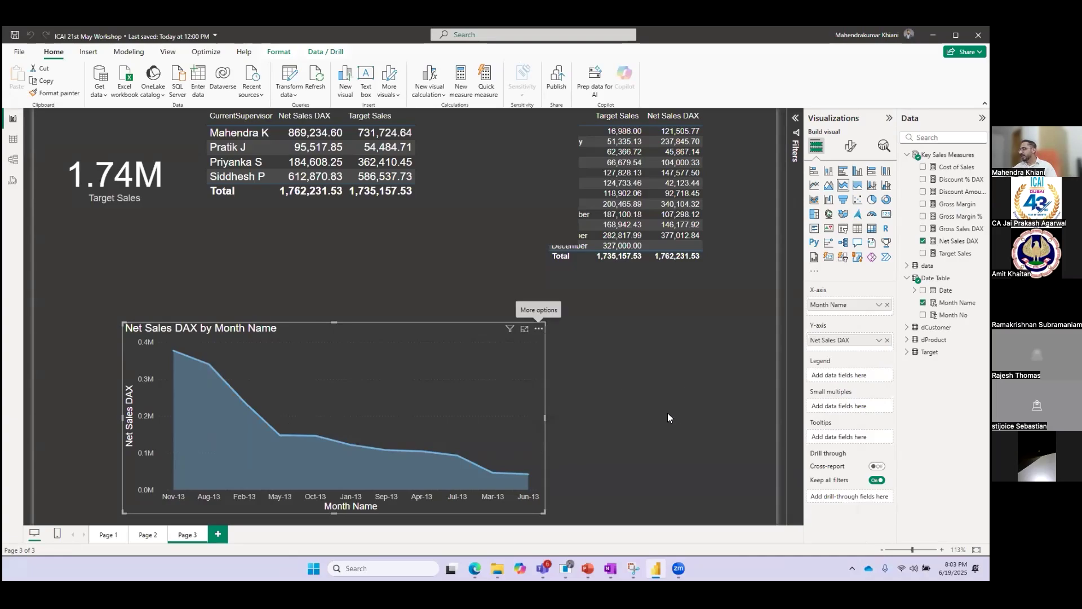
pyautogui.click(540, 329)
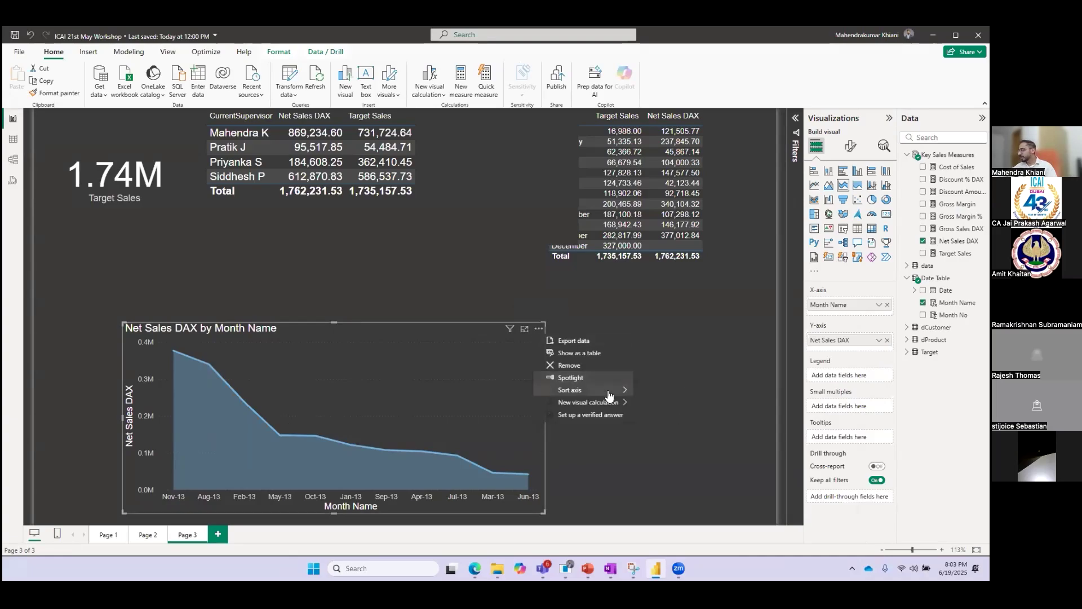
pyautogui.moveTo(609, 396)
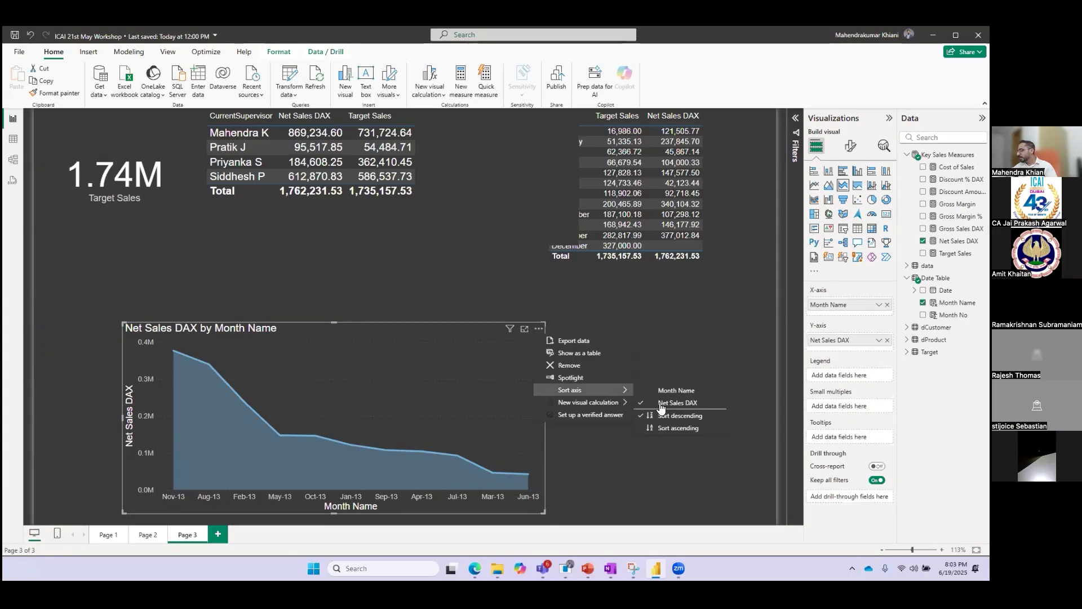
pyautogui.click(640, 416)
# Sort the area chart's axis by Month Name in ascending order and widen the chart.
pyautogui.click(539, 329)
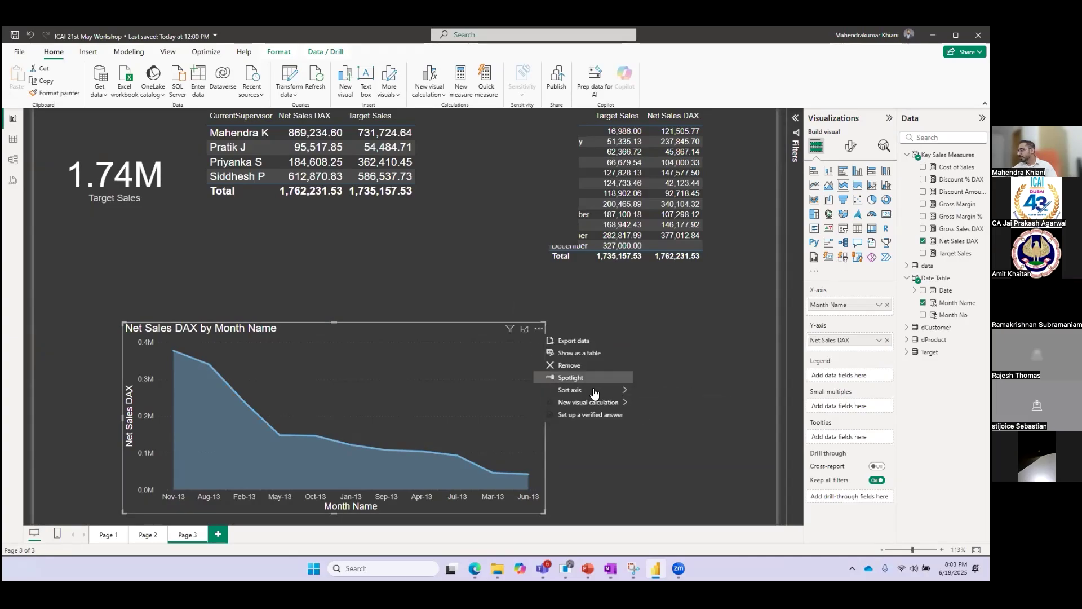
pyautogui.moveTo(594, 393)
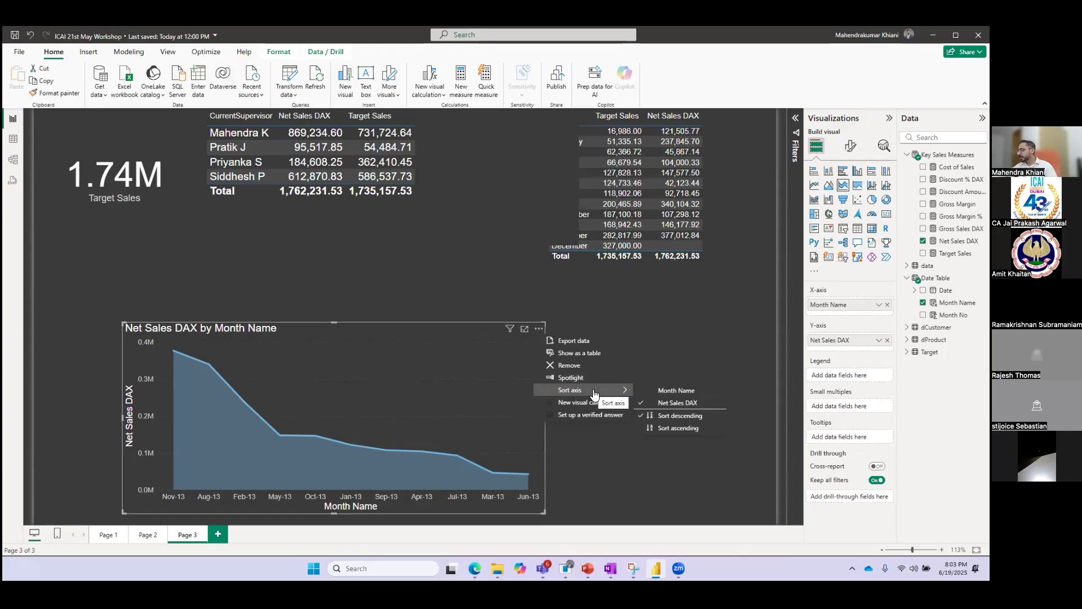
pyautogui.click(662, 391)
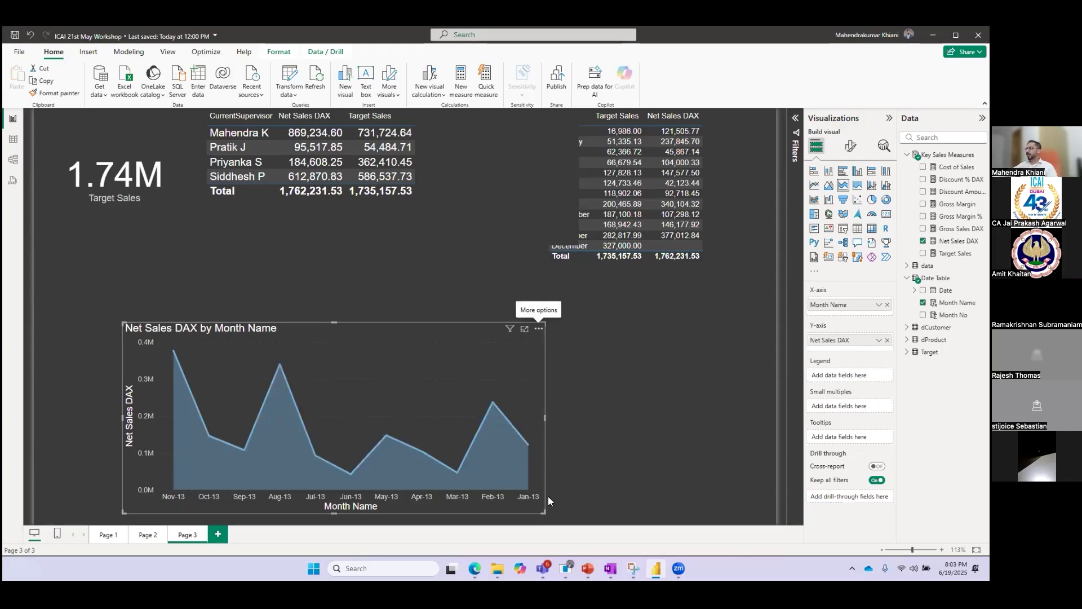
pyautogui.moveTo(543, 510); pyautogui.dragTo(604, 484)
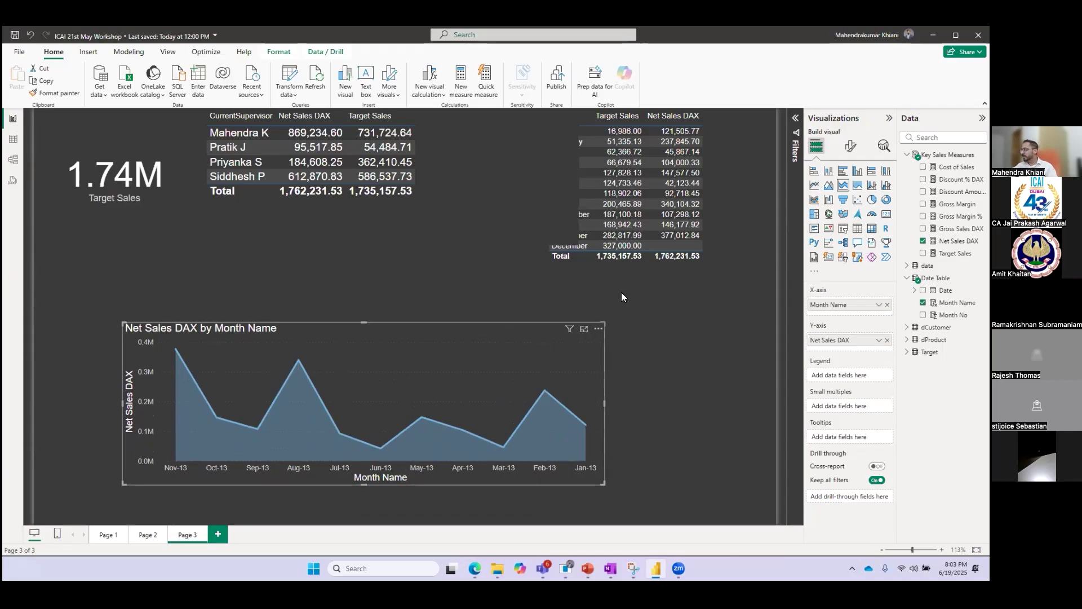
pyautogui.click(599, 328)
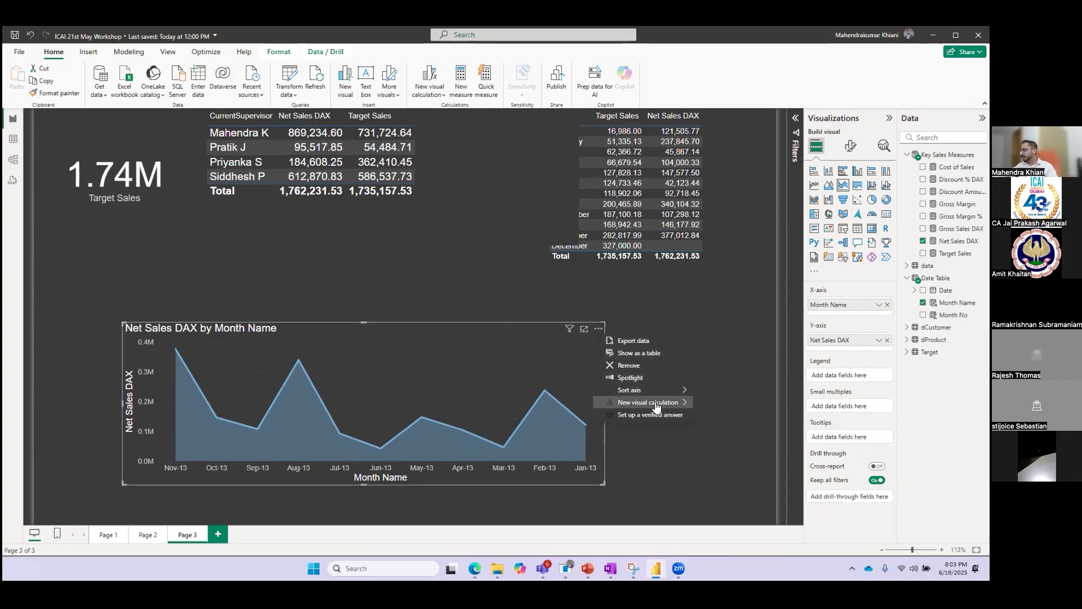
pyautogui.moveTo(676, 390)
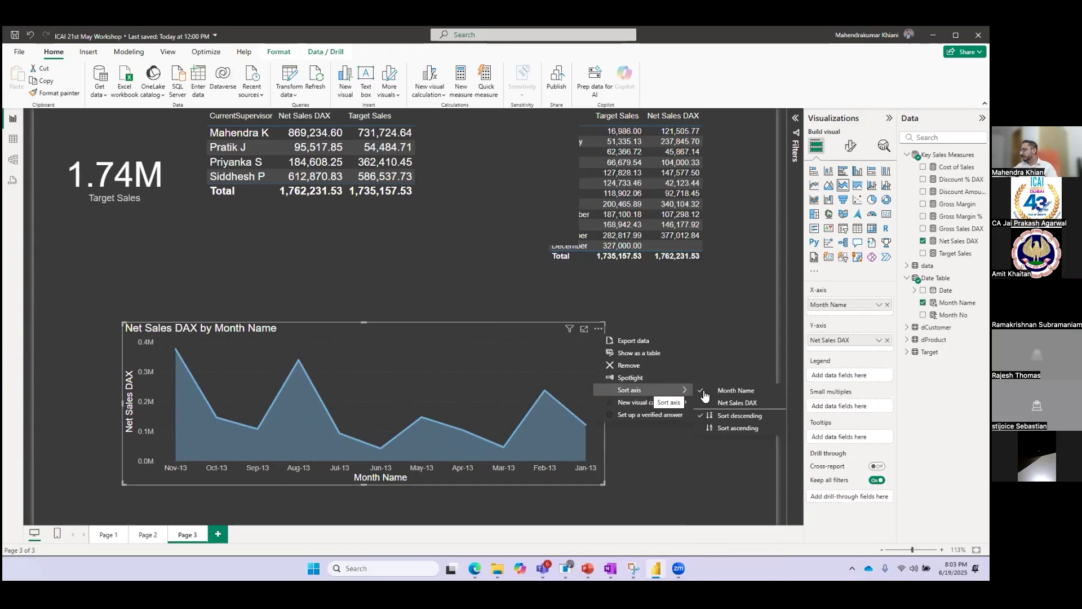
pyautogui.click(708, 427)
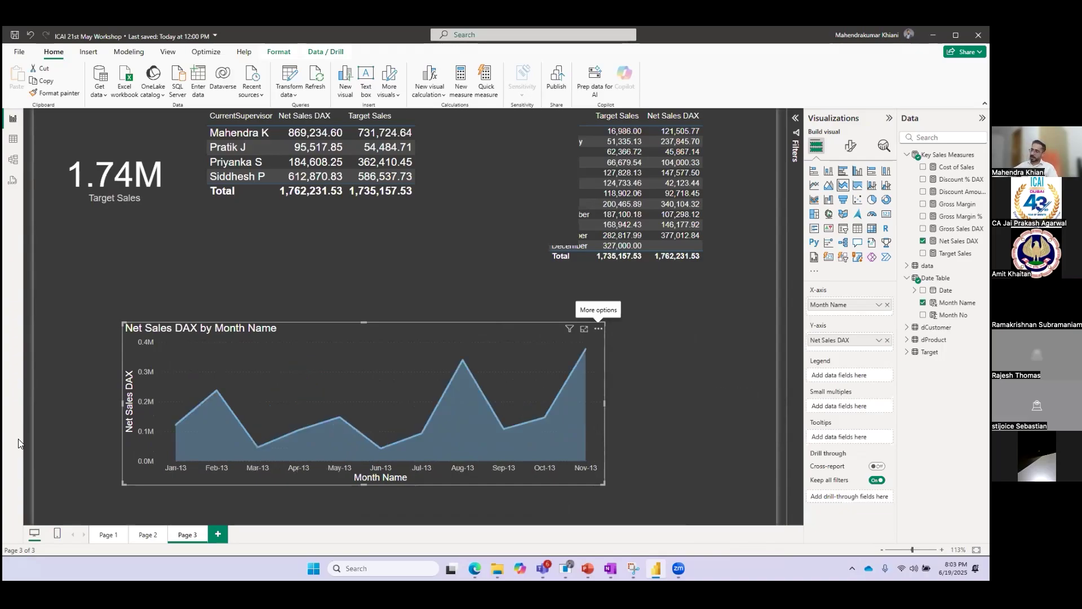
# Reposition the area chart in the lower part of Page 3, below the supervisor table, and deselect it.
pyautogui.moveTo(505, 377)
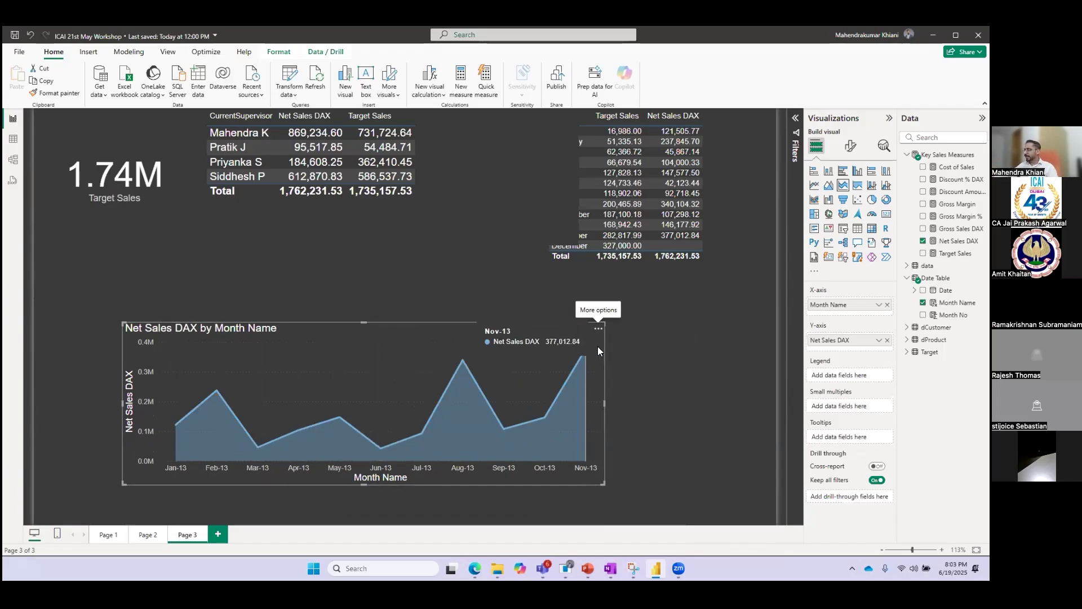
pyautogui.moveTo(552, 329); pyautogui.dragTo(517, 297)
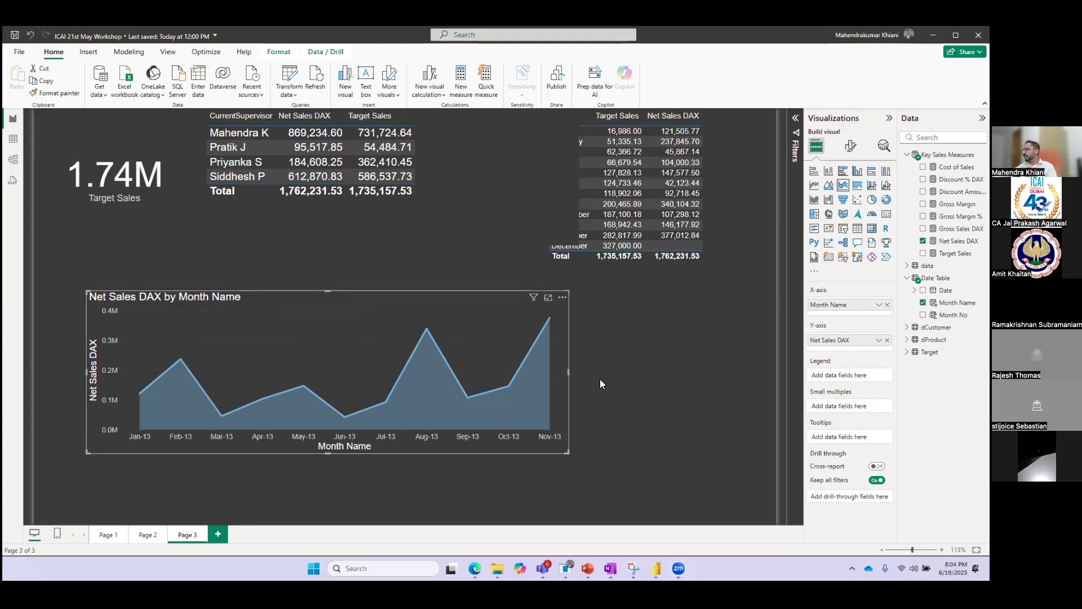
pyautogui.moveTo(374, 344)
pyautogui.moveTo(557, 319)
pyautogui.moveTo(557, 319); pyautogui.dragTo(574, 345)
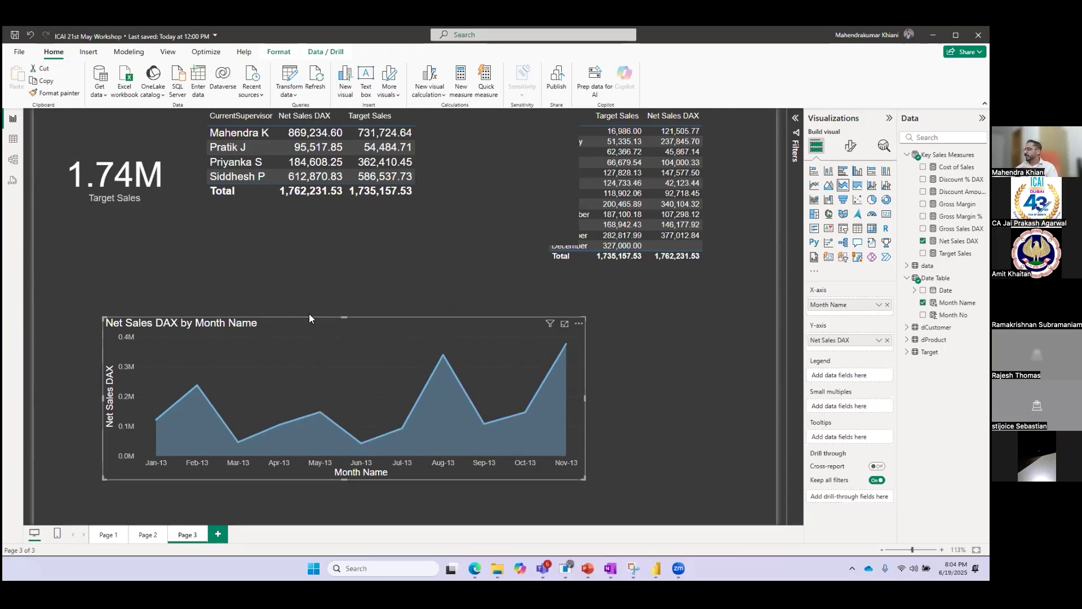
pyautogui.click(302, 291)
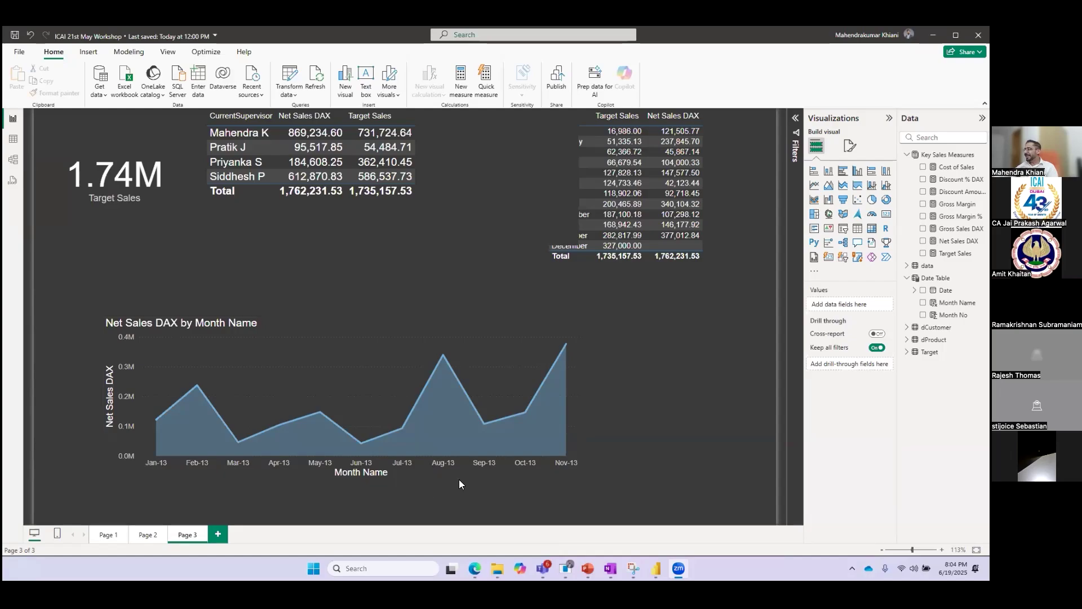
# Try to sort the Date Table's Month Name column by Date and return to the report page.
pyautogui.click(13, 140)
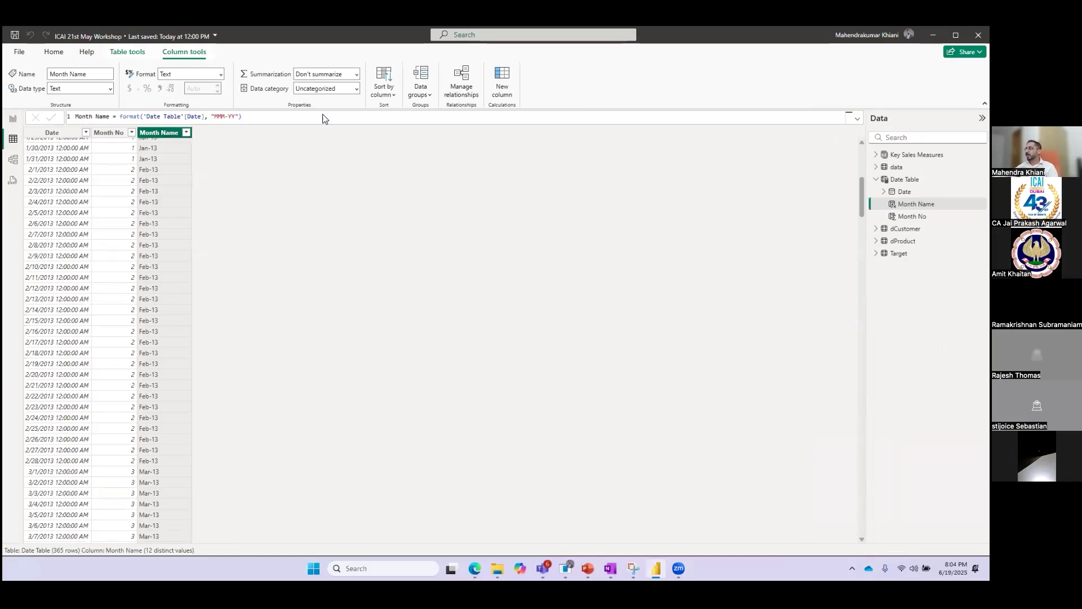
pyautogui.click(393, 95)
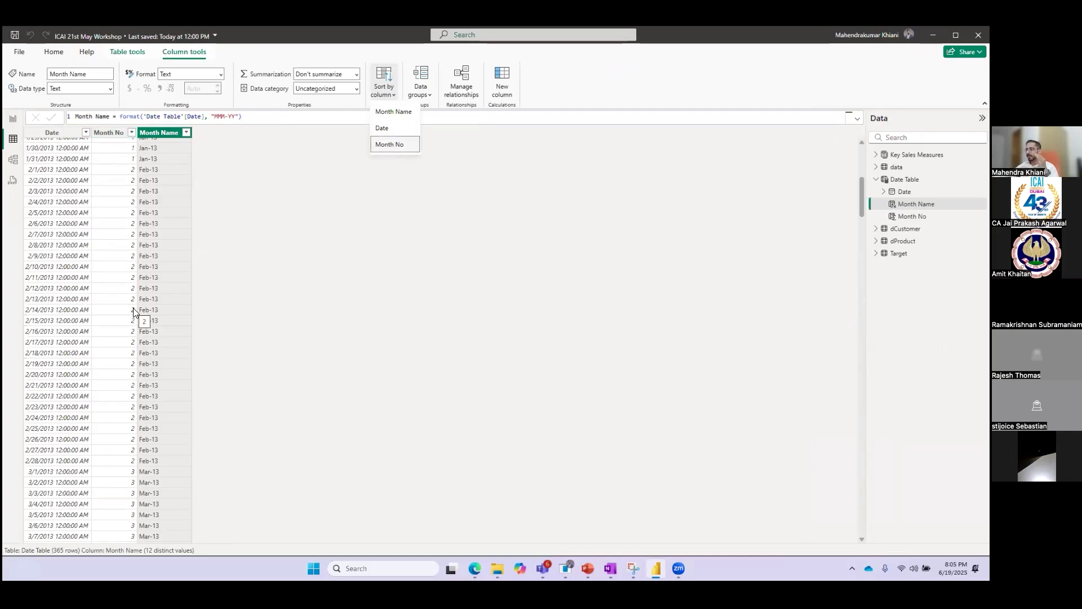
pyautogui.click(394, 128)
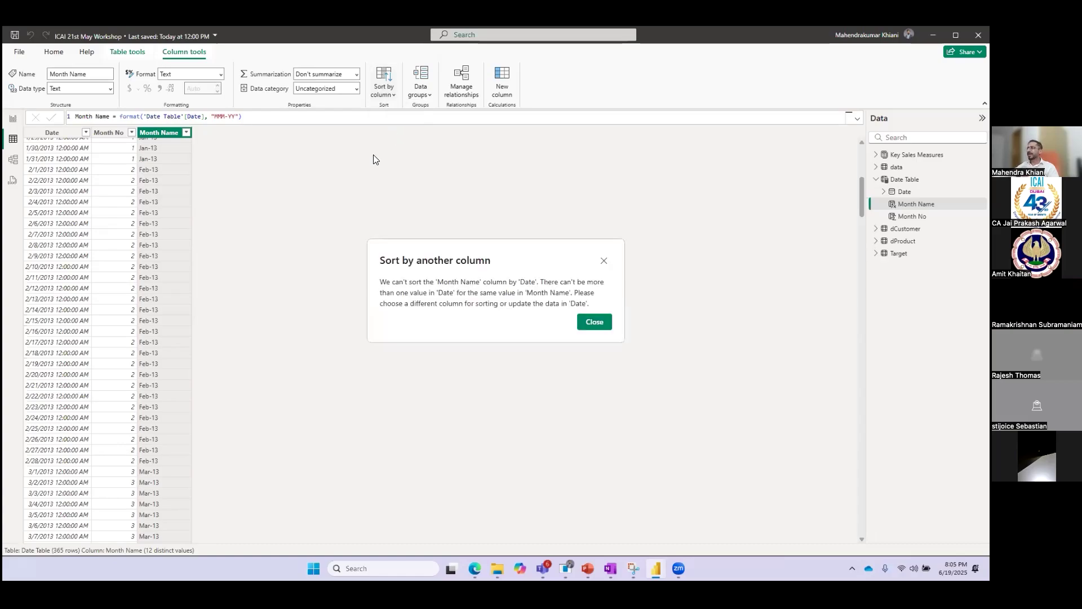
pyautogui.click(594, 322)
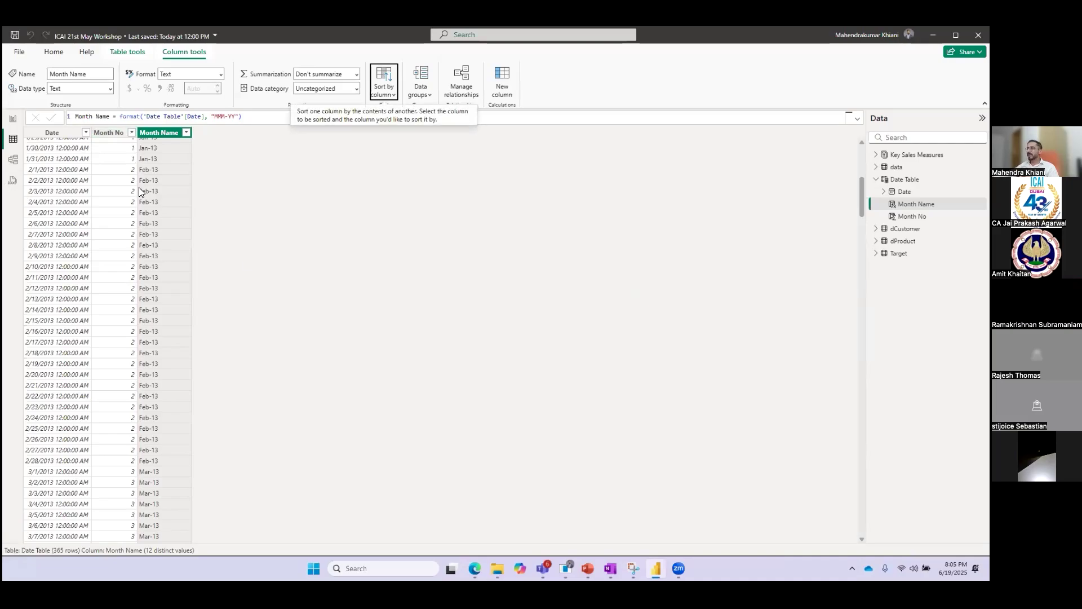
pyautogui.click(13, 118)
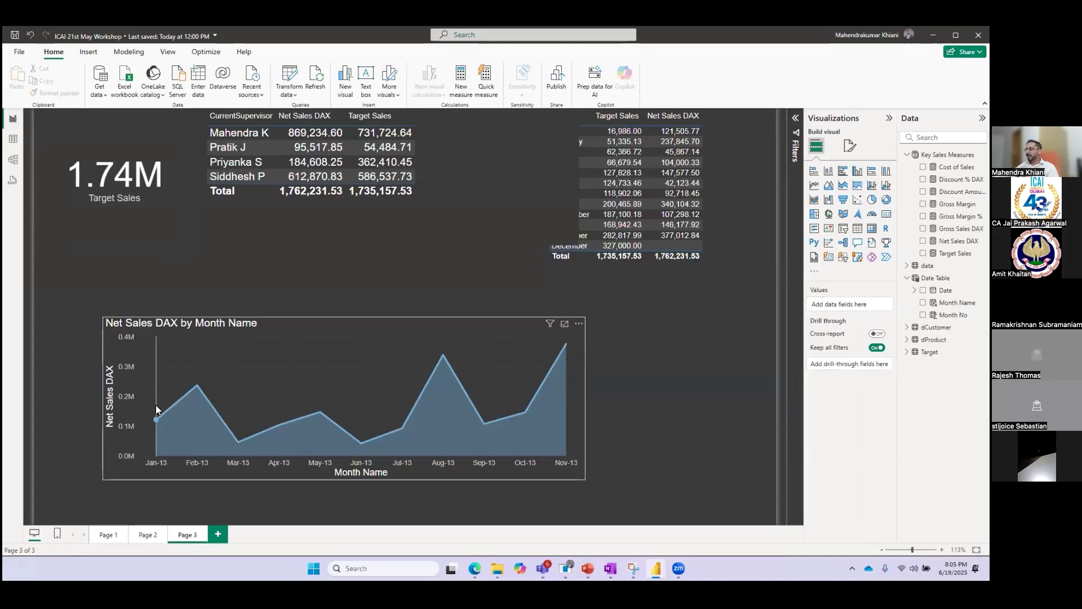
pyautogui.moveTo(230, 452)
pyautogui.moveTo(409, 456)
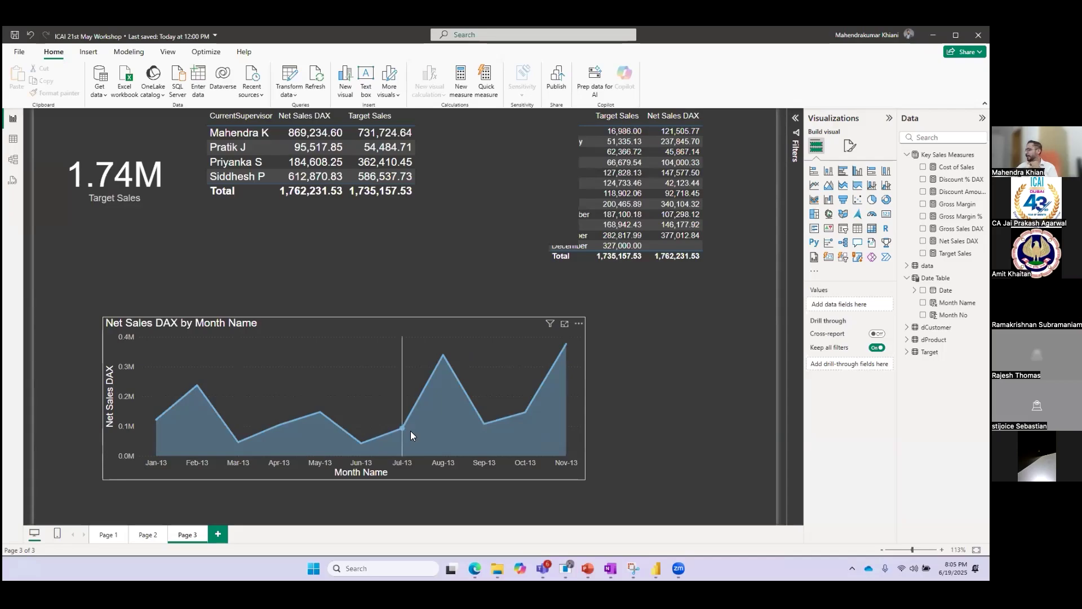
pyautogui.moveTo(411, 430)
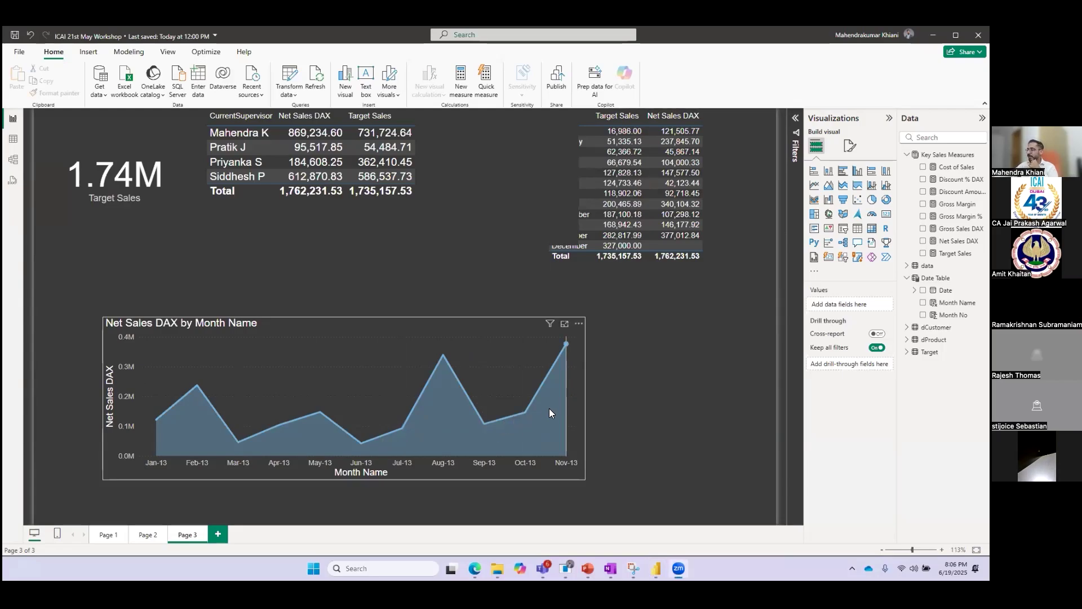
pyautogui.moveTo(550, 409)
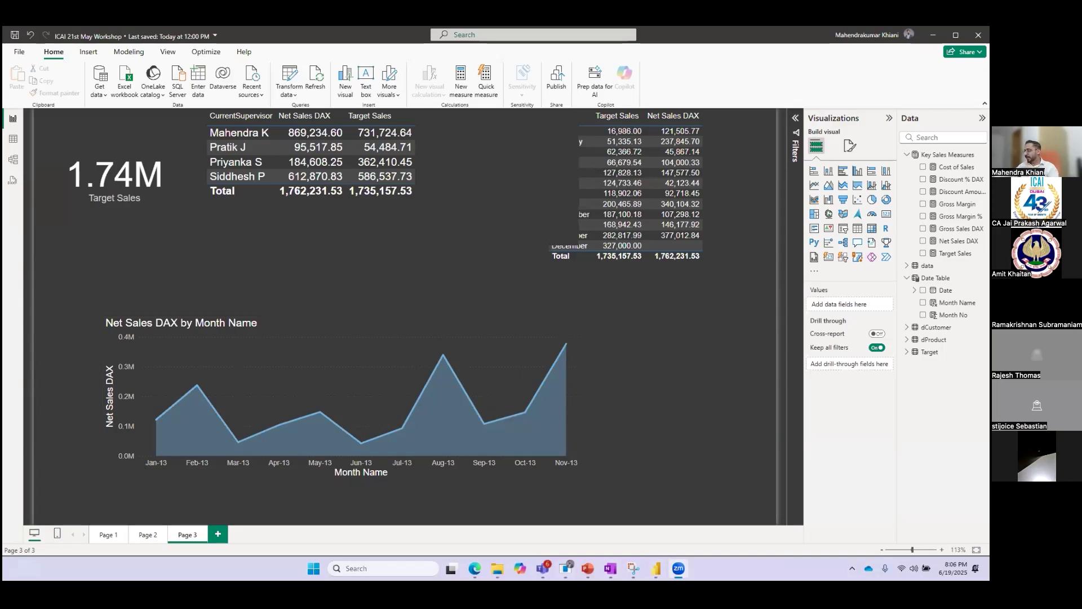
# Check the published Summary page's layout, move the area chart to Page 3's left edge, and delete the supervisor table.
pyautogui.click(475, 569)
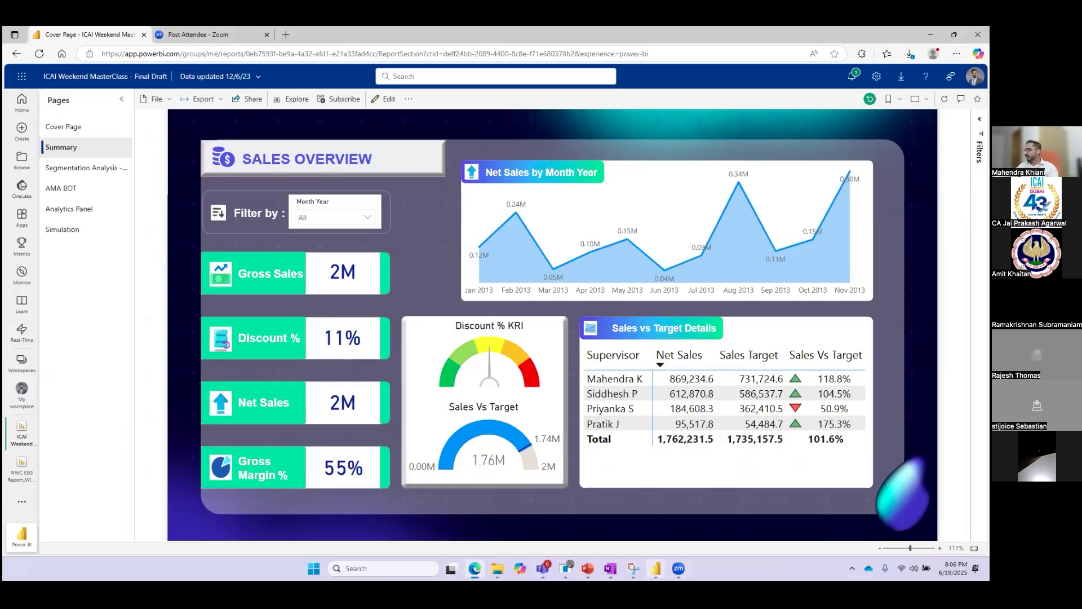
pyautogui.hotkey('alt', 'Tab')
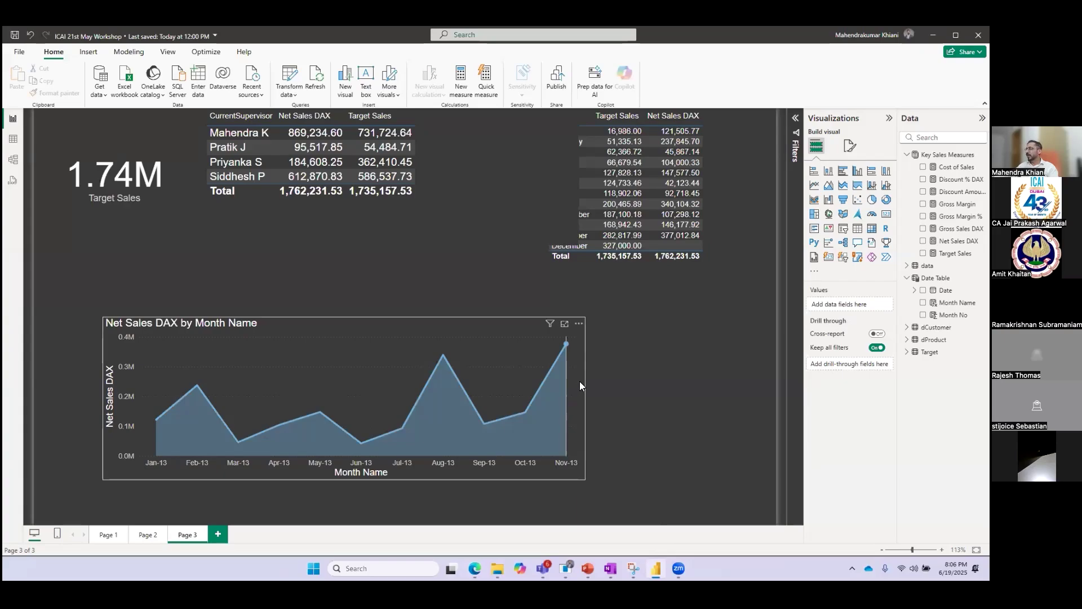
pyautogui.moveTo(561, 385)
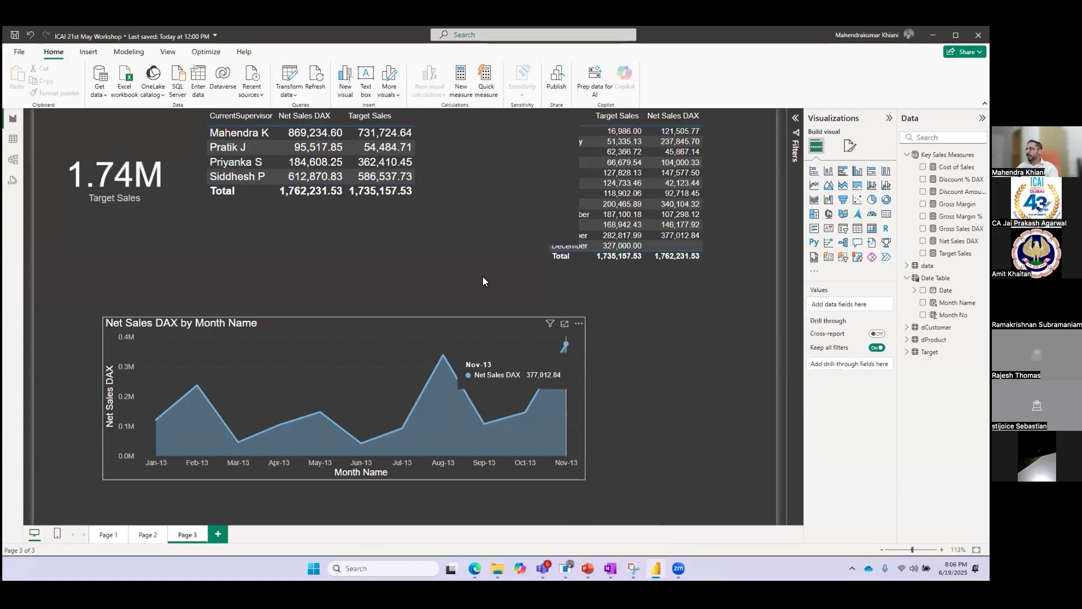
pyautogui.moveTo(474, 155); pyautogui.dragTo(671, 379)
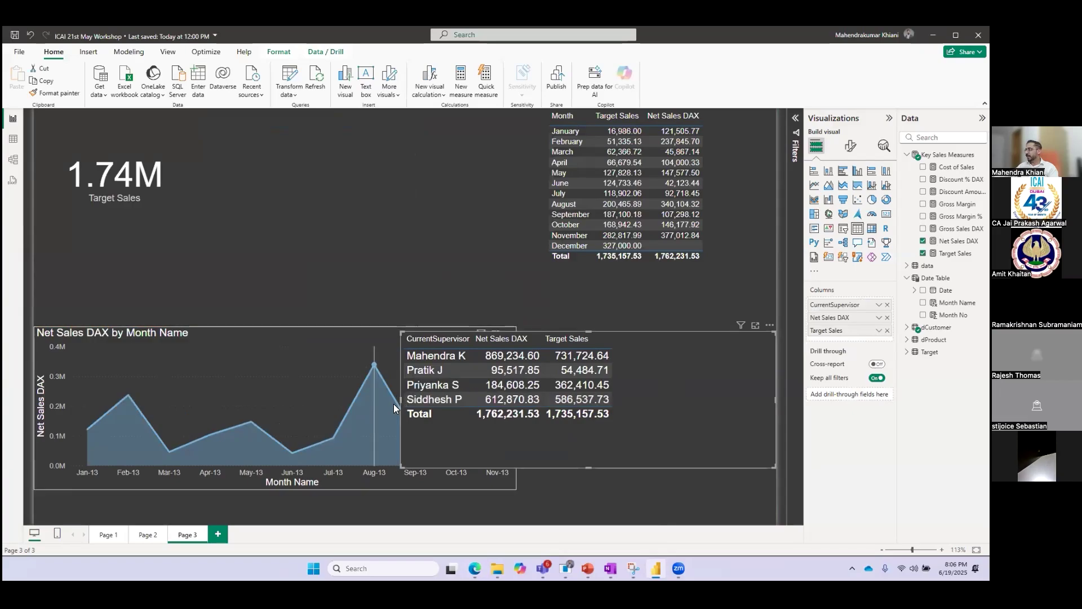
pyautogui.moveTo(394, 404)
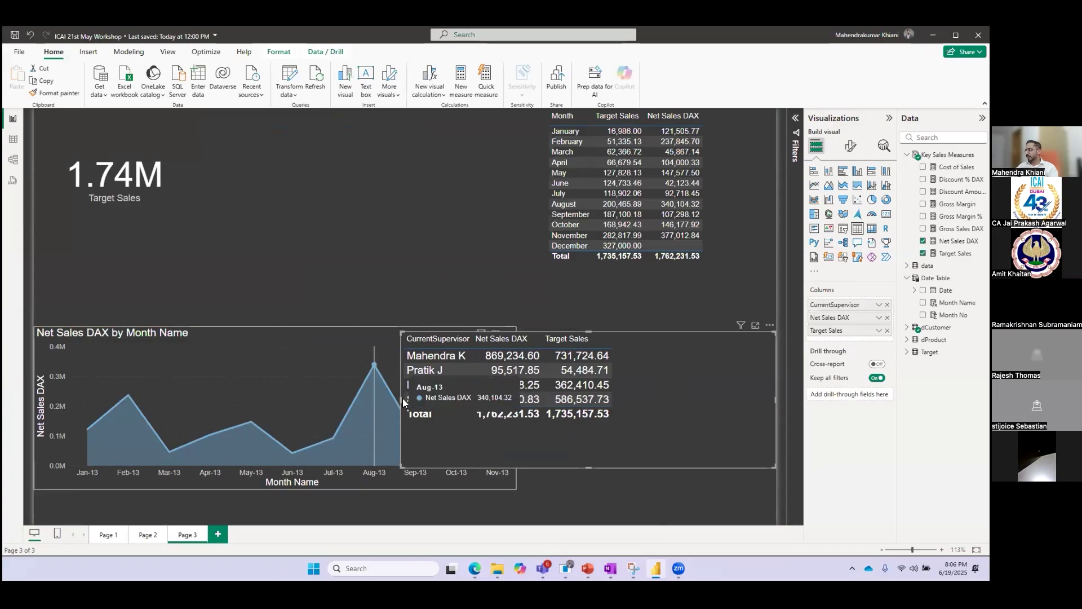
pyautogui.press('Delete')
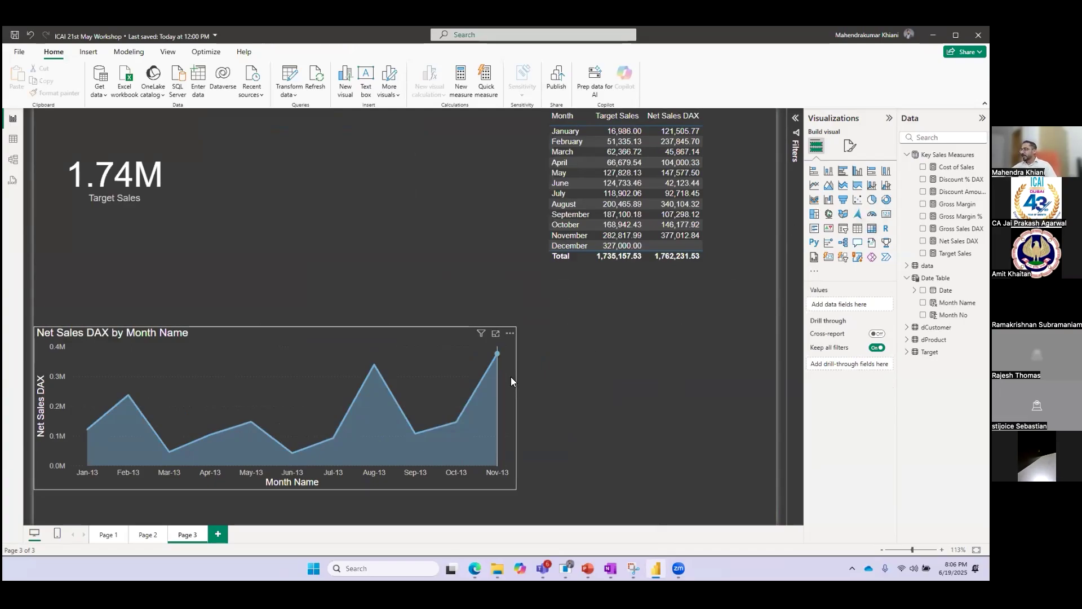
# Insert a matrix beside the area chart with CurrentSupervisor from dCustomer as its rows.
pyautogui.click(872, 228)
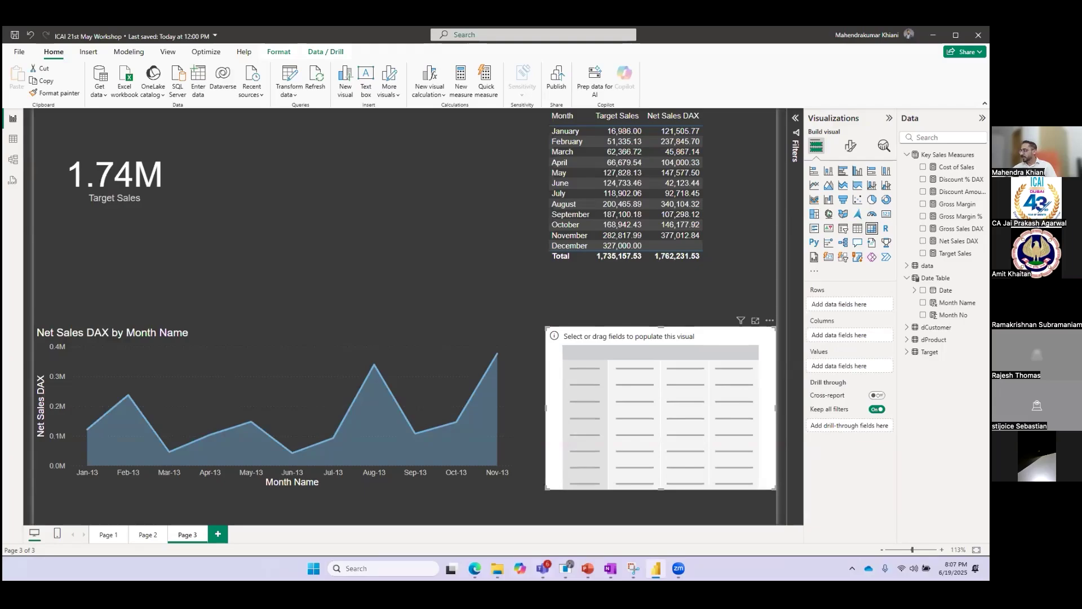
pyautogui.hotkey('alt', 'Tab')
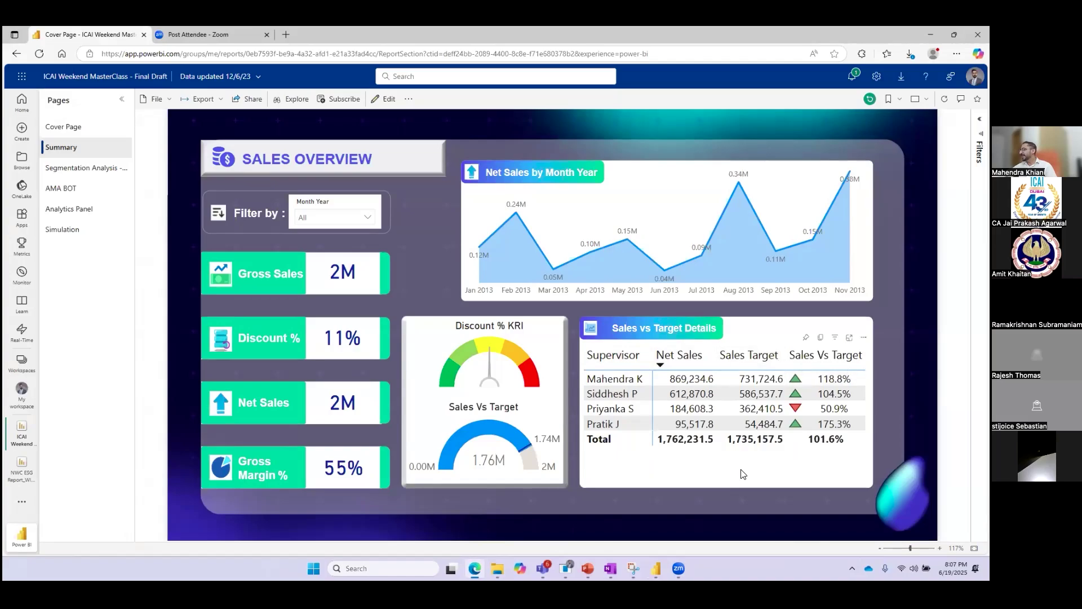
pyautogui.hotkey('alt', 'Tab')
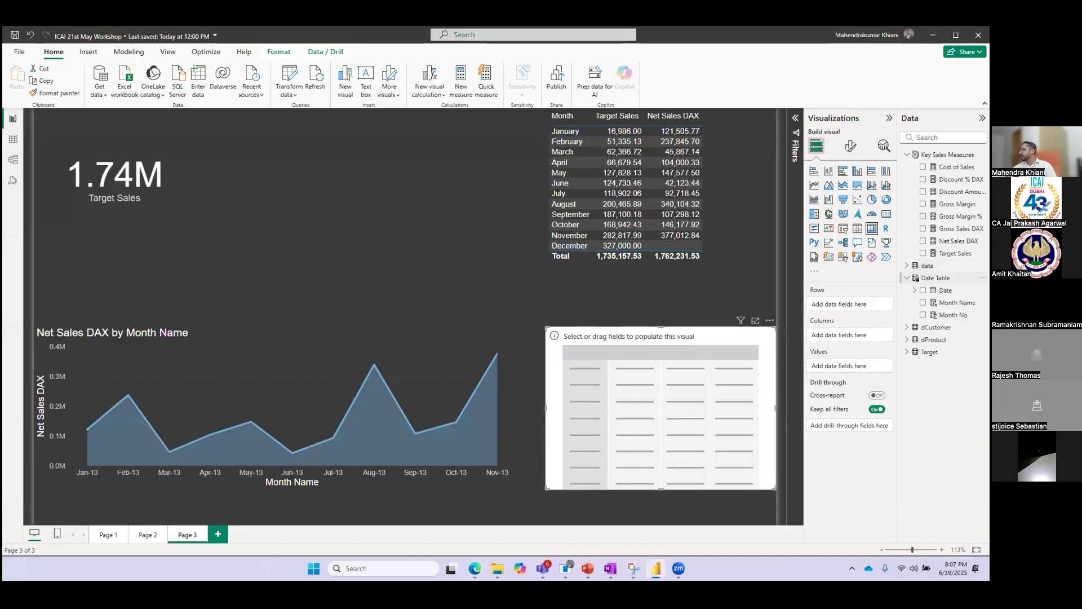
pyautogui.click(907, 278)
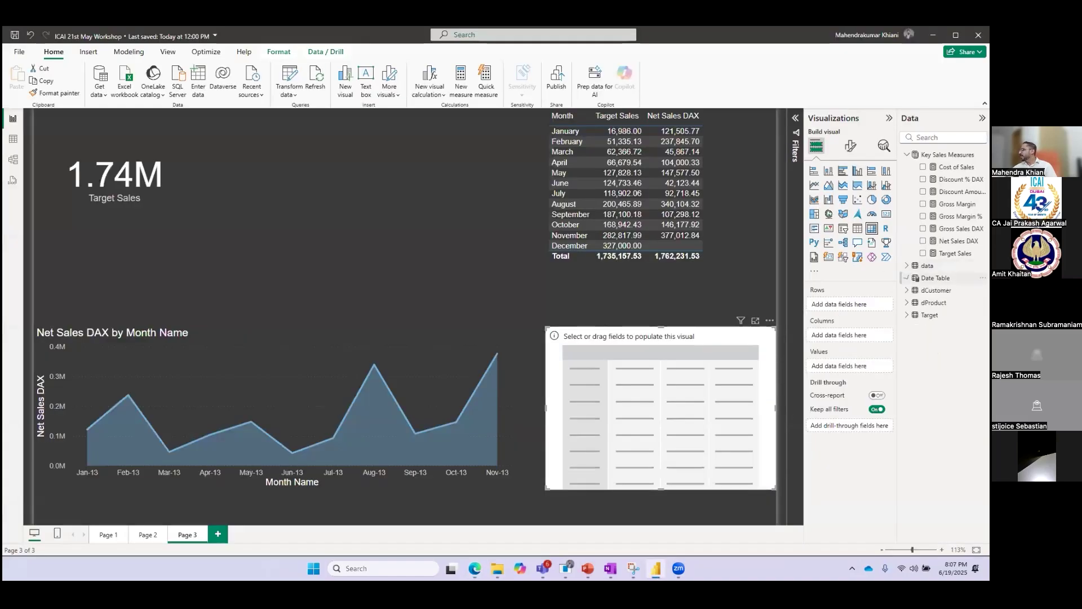
pyautogui.click(907, 291)
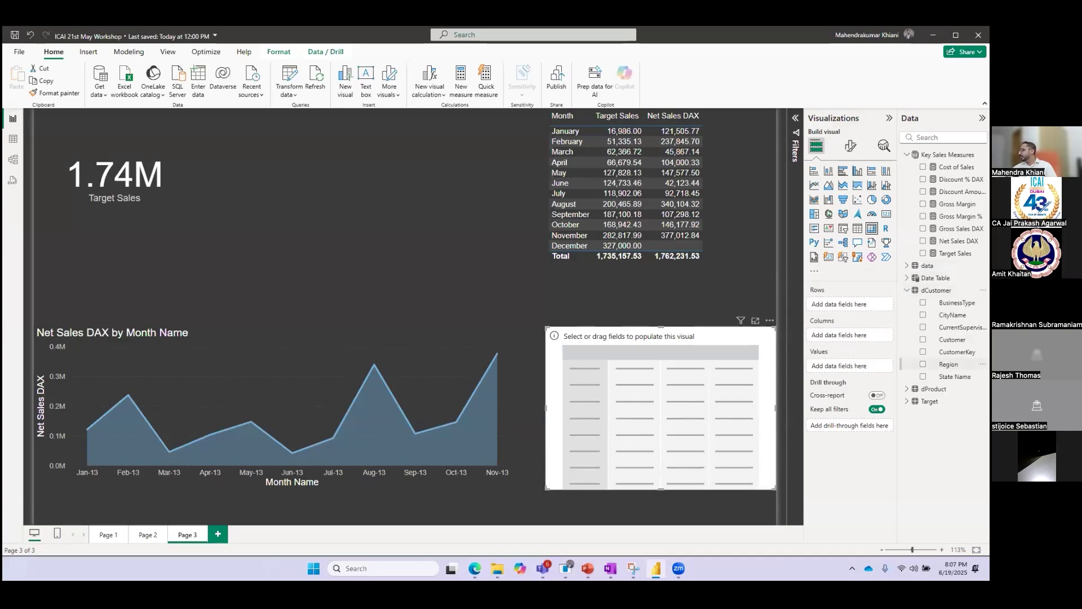
pyautogui.moveTo(958, 327); pyautogui.dragTo(733, 361)
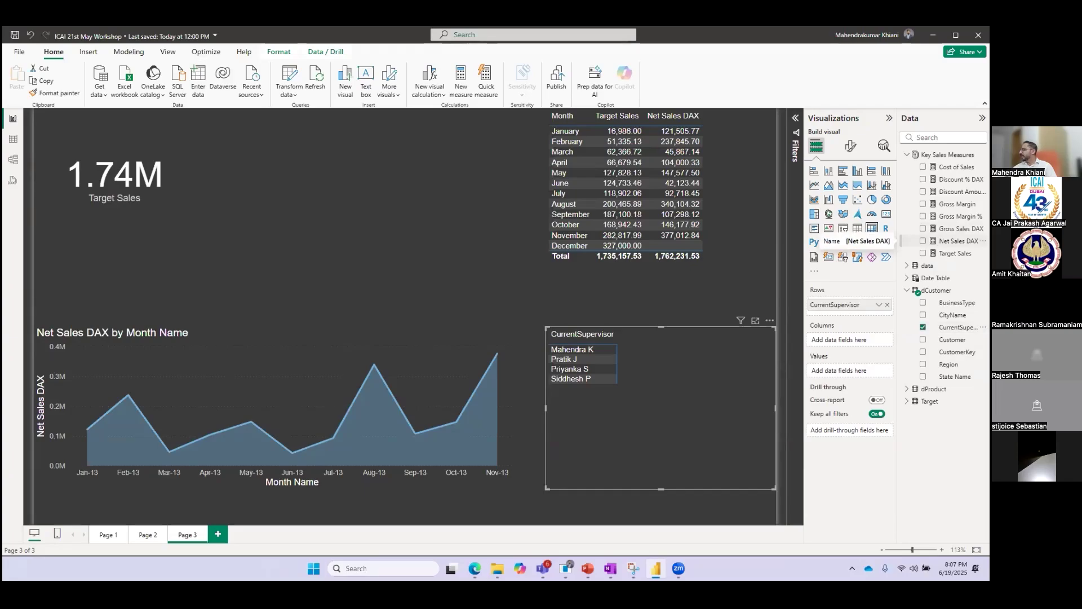
# Add Net Sales DAX and Target Sales as the matrix's values and reduce the visual's height.
pyautogui.click(952, 241)
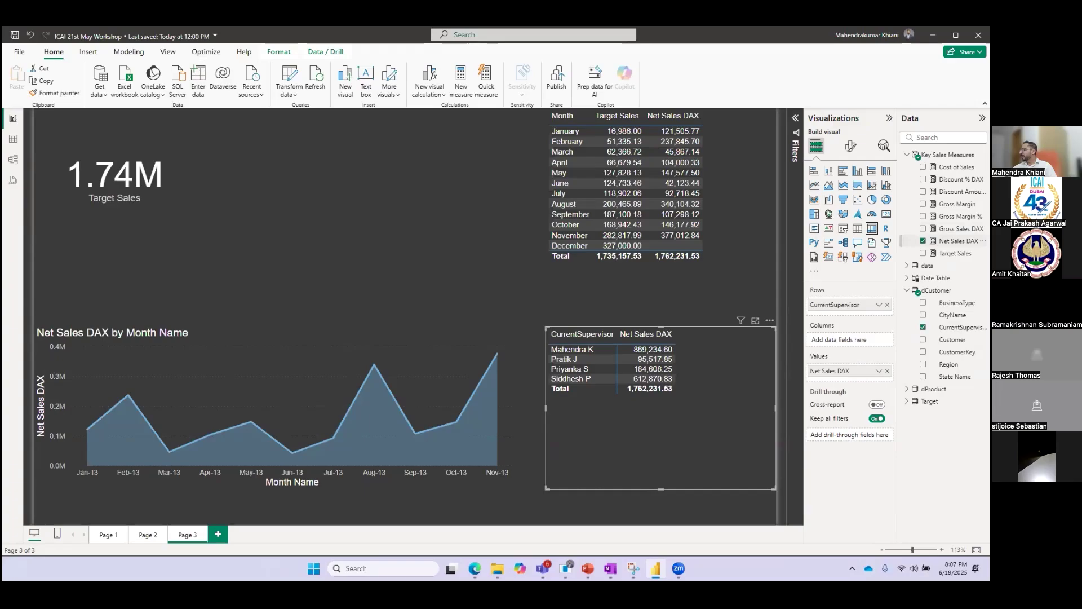
pyautogui.click(955, 254)
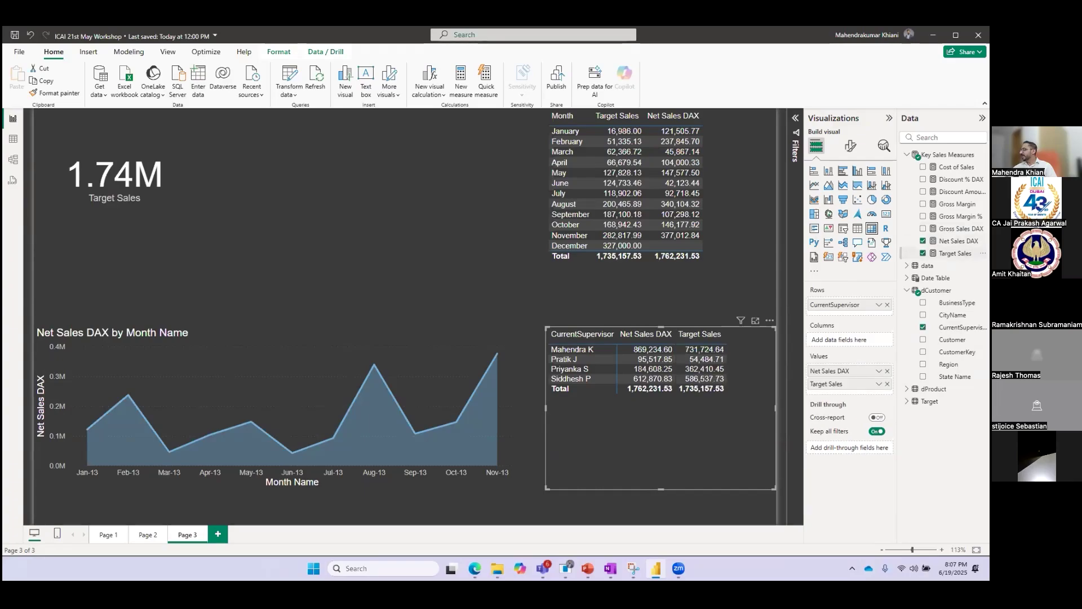
pyautogui.moveTo(663, 491); pyautogui.dragTo(658, 422)
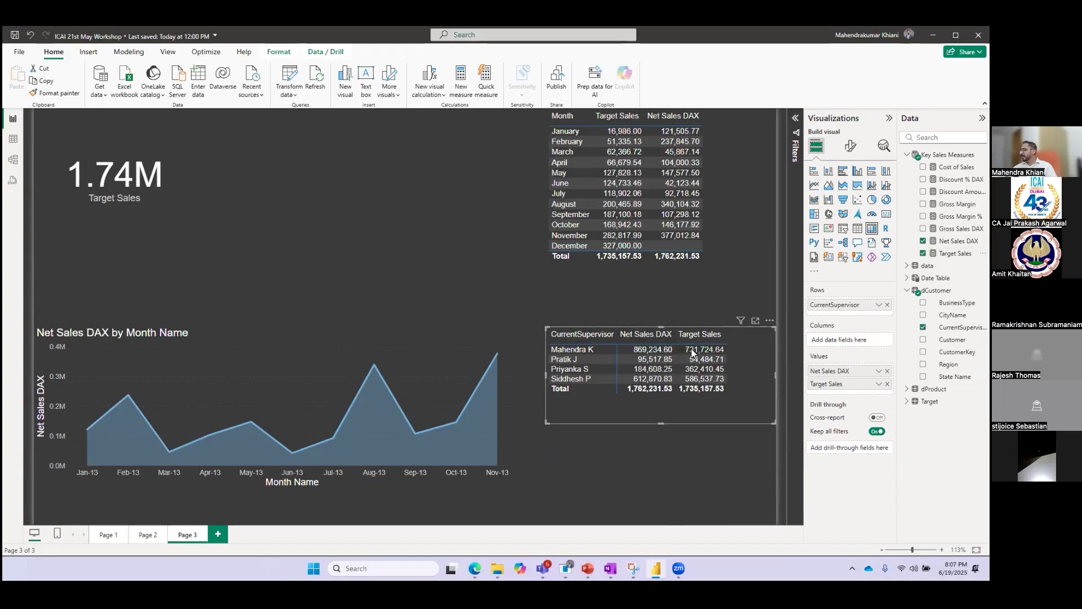
# Check the published report's Sales Vs Target column and start a measure named Sales Vs. Target in the Key Sales Measures table.
pyautogui.hotkey('alt', 'Tab')
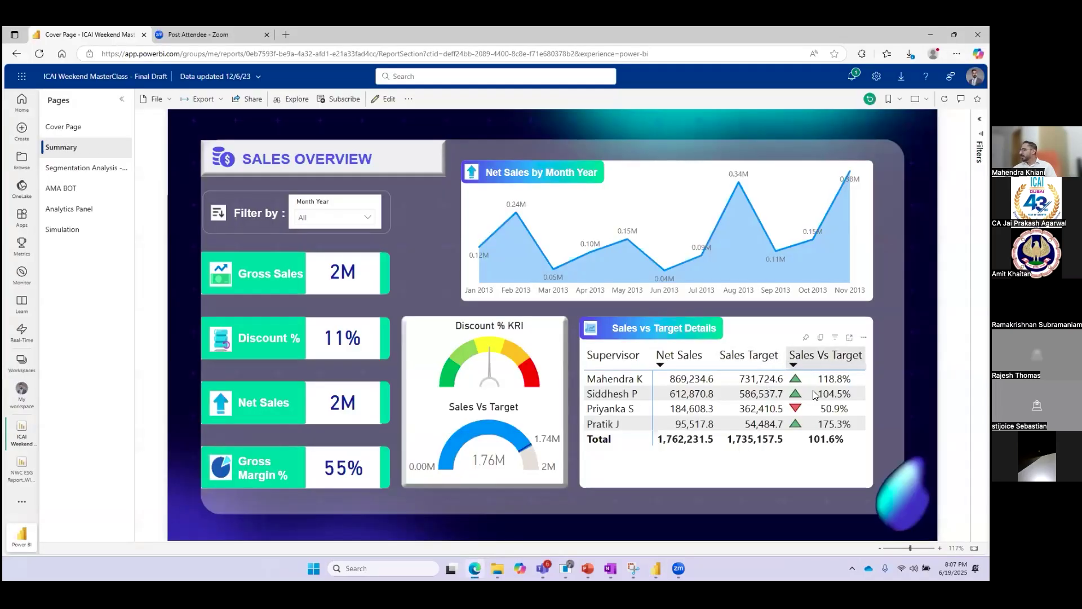
pyautogui.hotkey('alt', 'Tab')
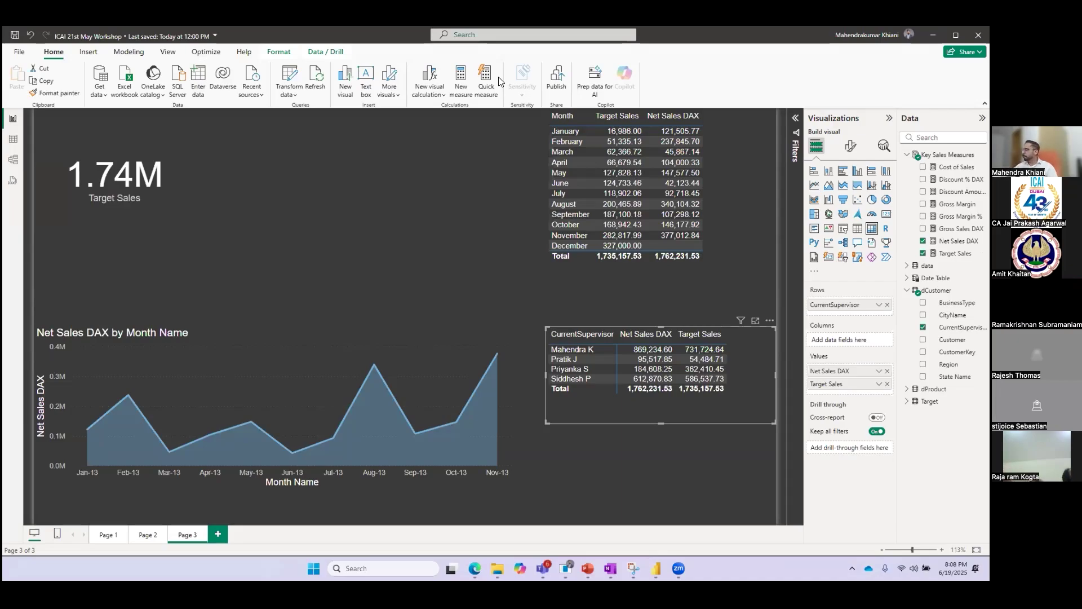
pyautogui.click(425, 274)
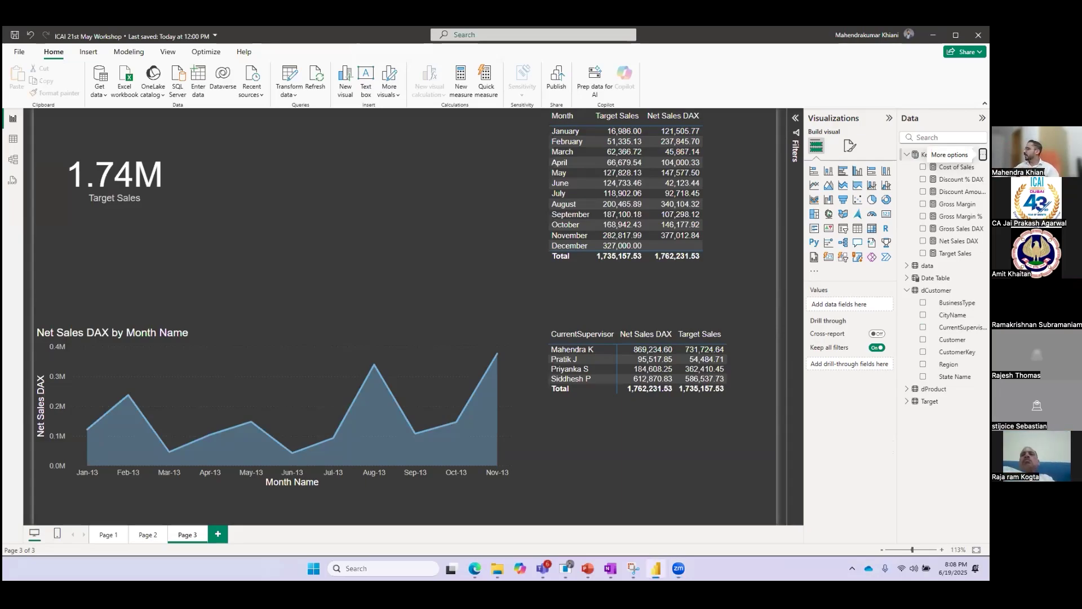
pyautogui.click(983, 155)
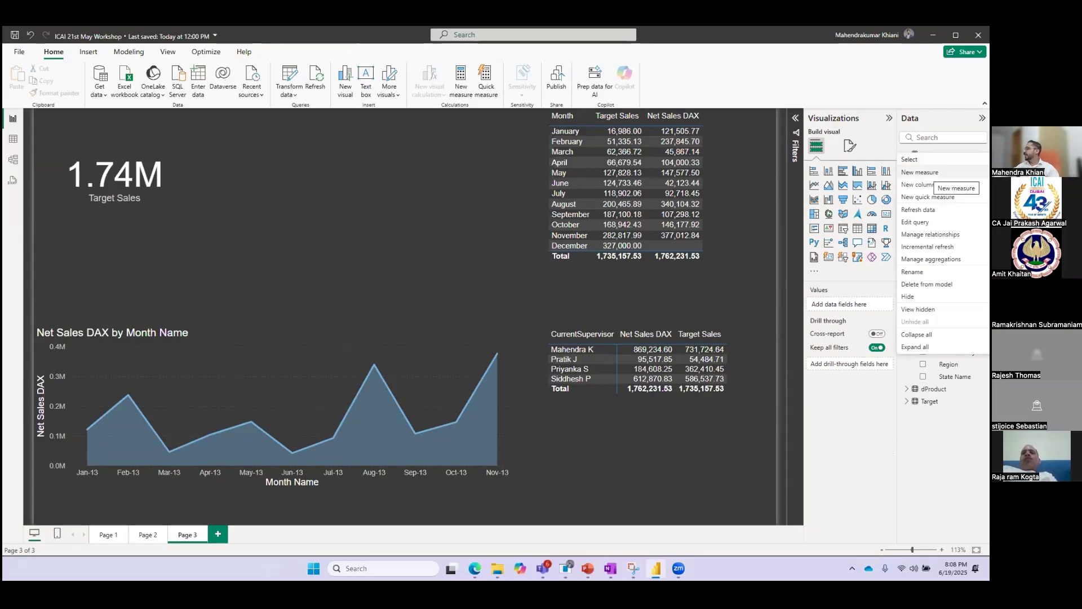
pyautogui.click(455, 266)
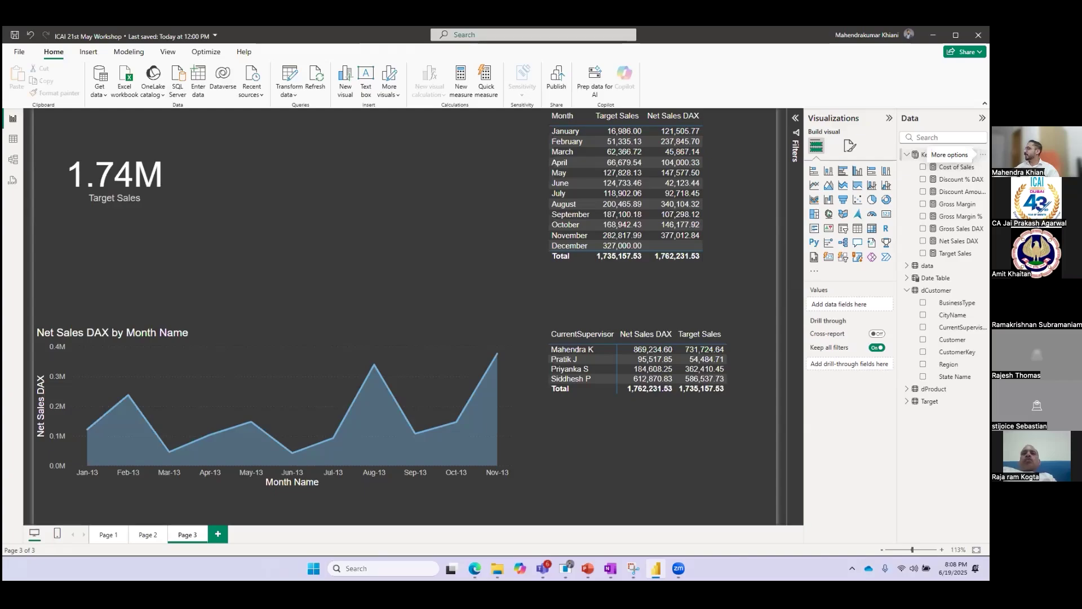
pyautogui.click(982, 154)
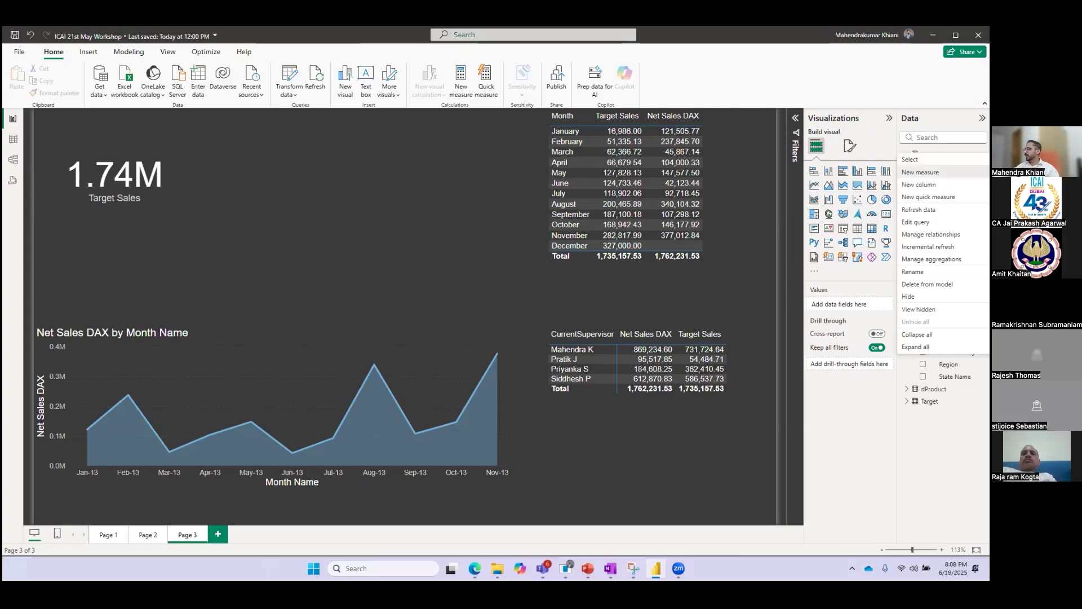
pyautogui.click(921, 172)
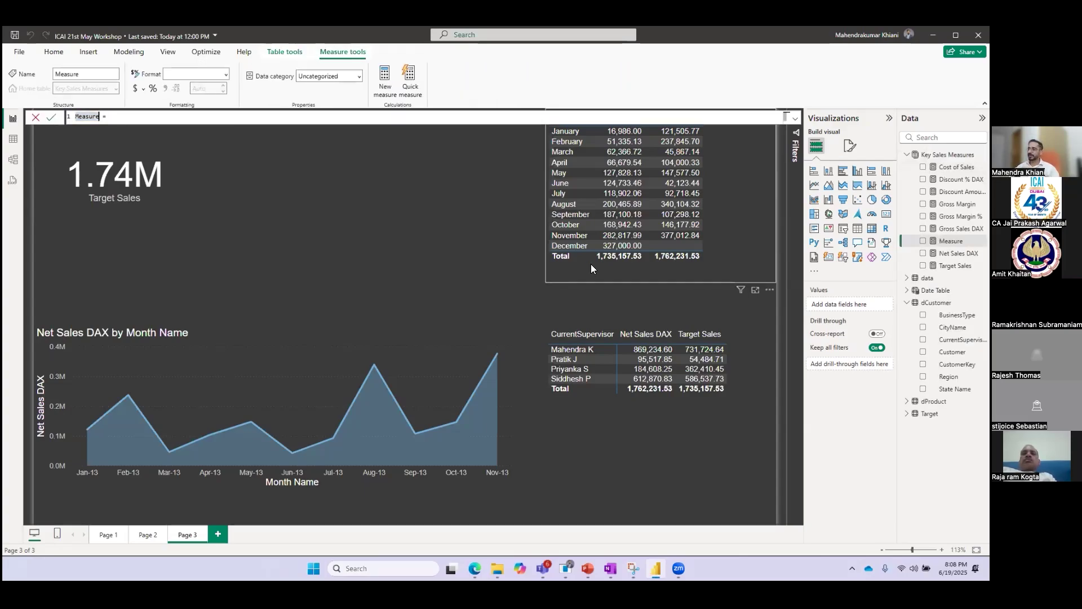
pyautogui.write('Sales')
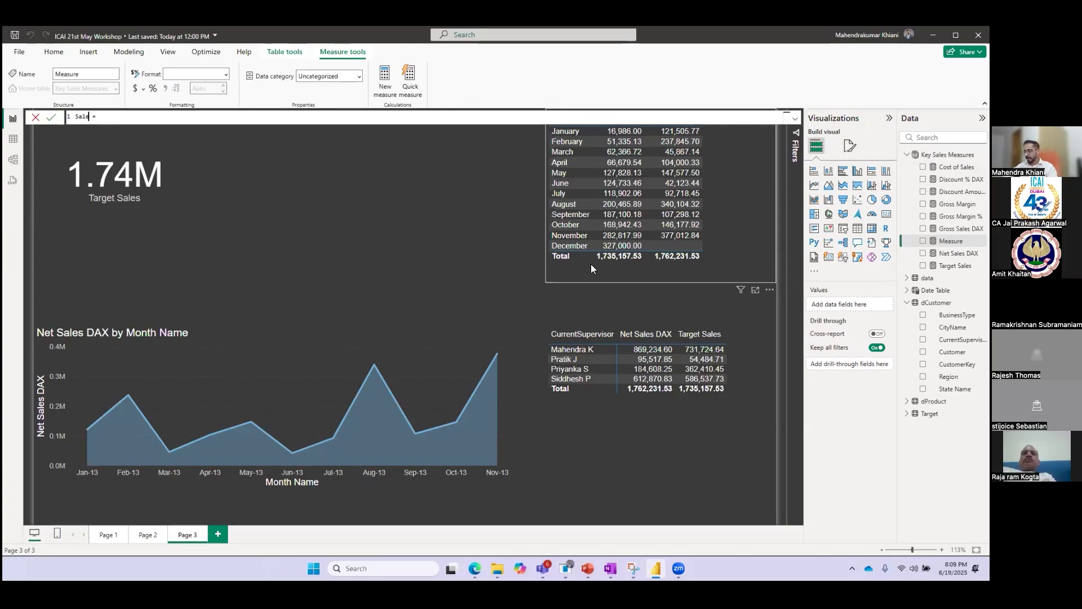
pyautogui.write(' Vs')
pyautogui.write('. Tar')
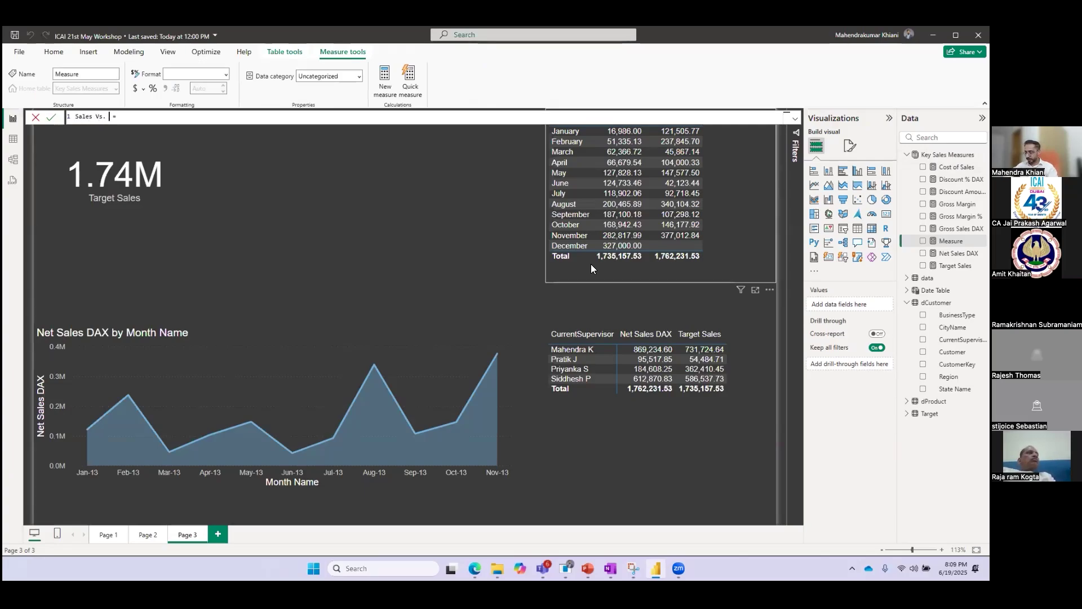
pyautogui.write('get')
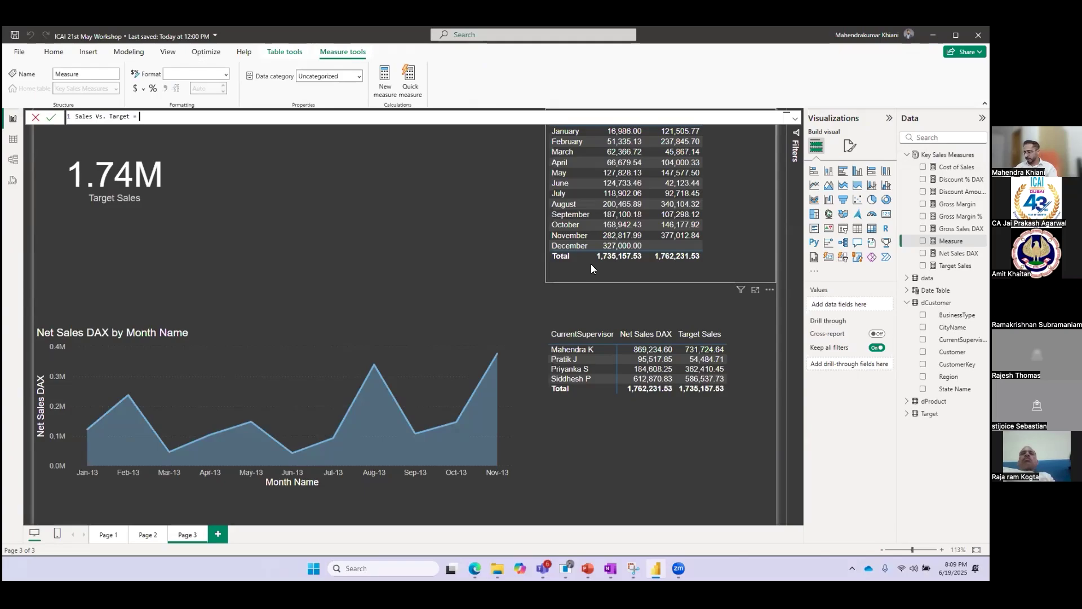
# Define the Sales Vs. Target measure as DIVIDE([Net Sales DAX],[Target Sales]) and commit the formula.
pyautogui.write('DIVIDE(')
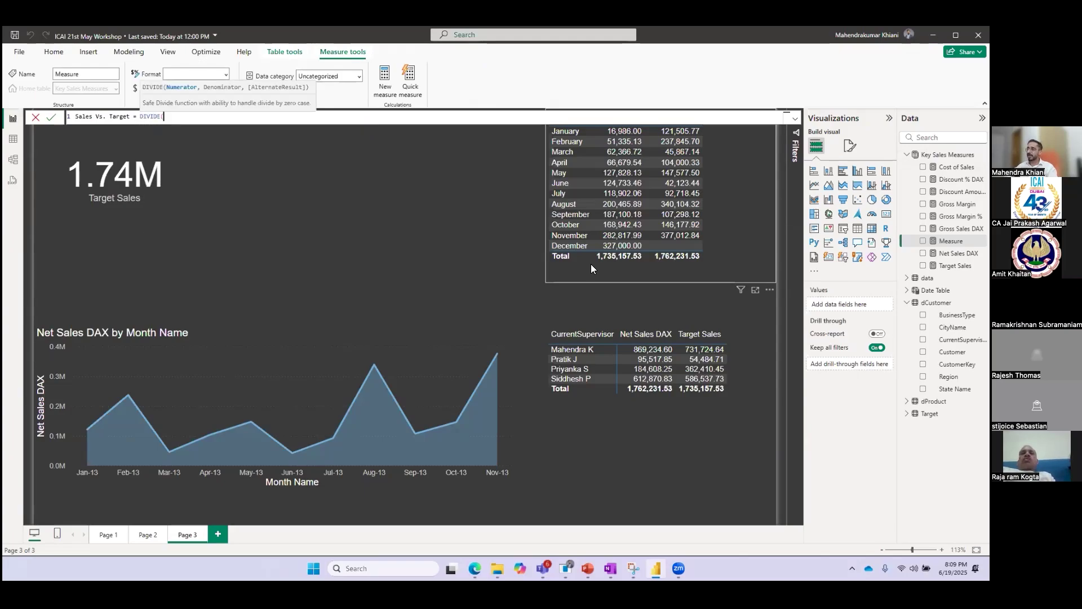
pyautogui.write('net')
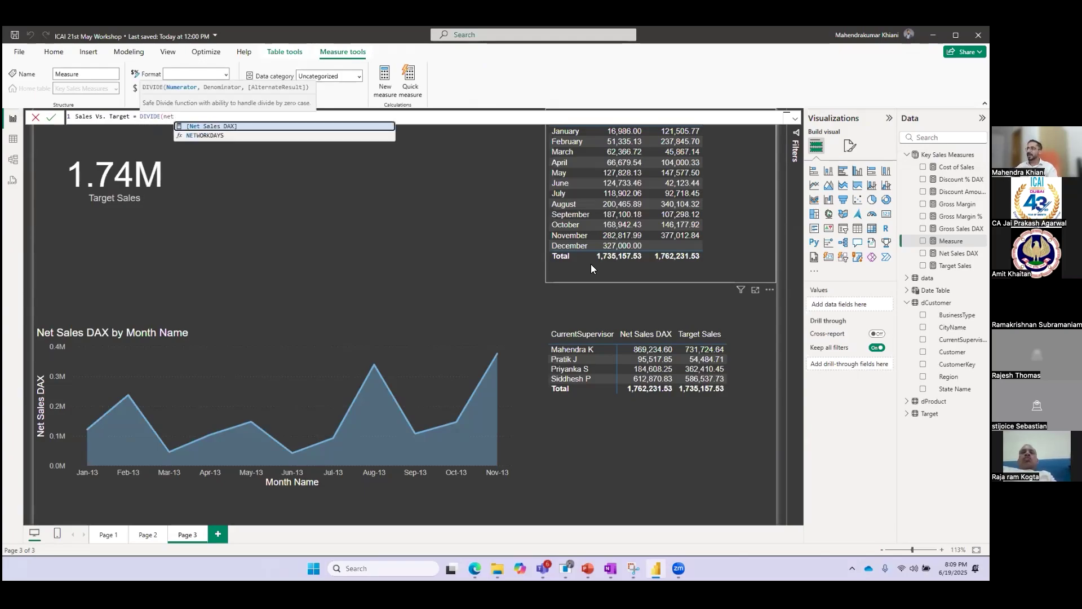
pyautogui.press('Tab')
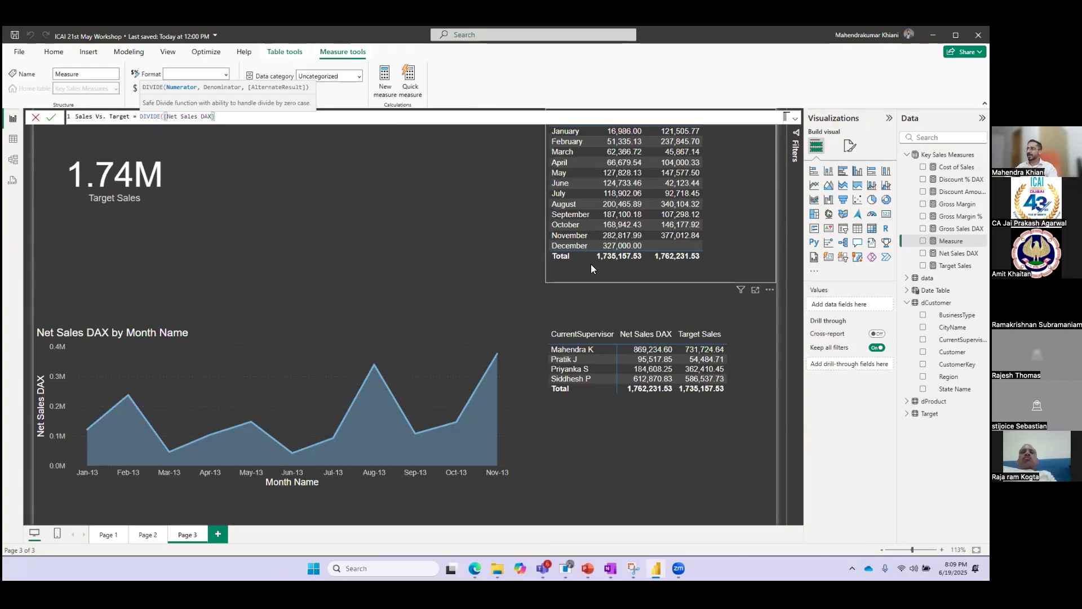
pyautogui.write(',')
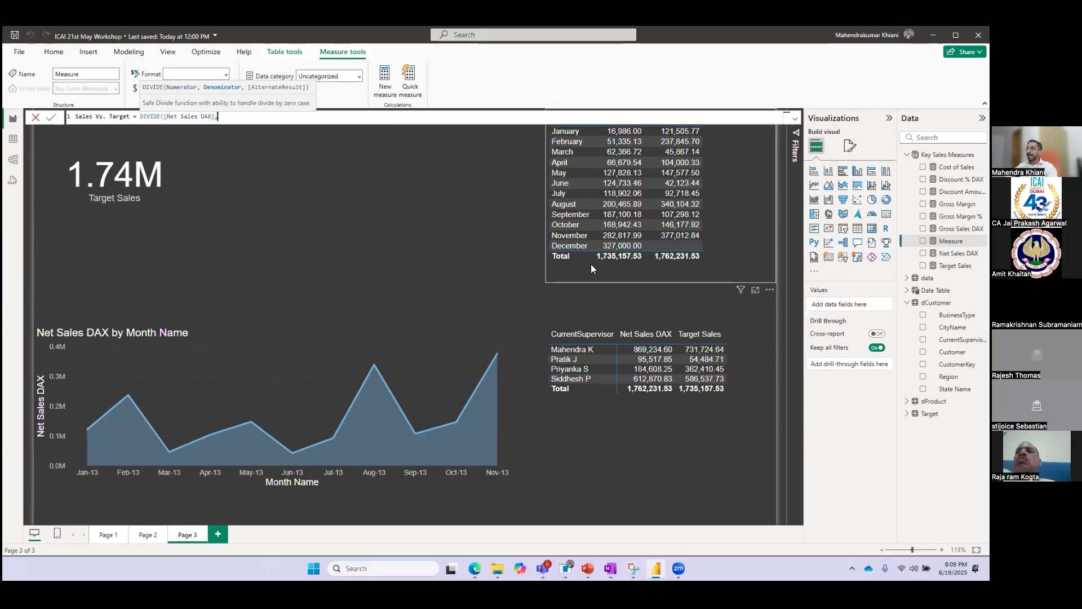
pyautogui.write('tar')
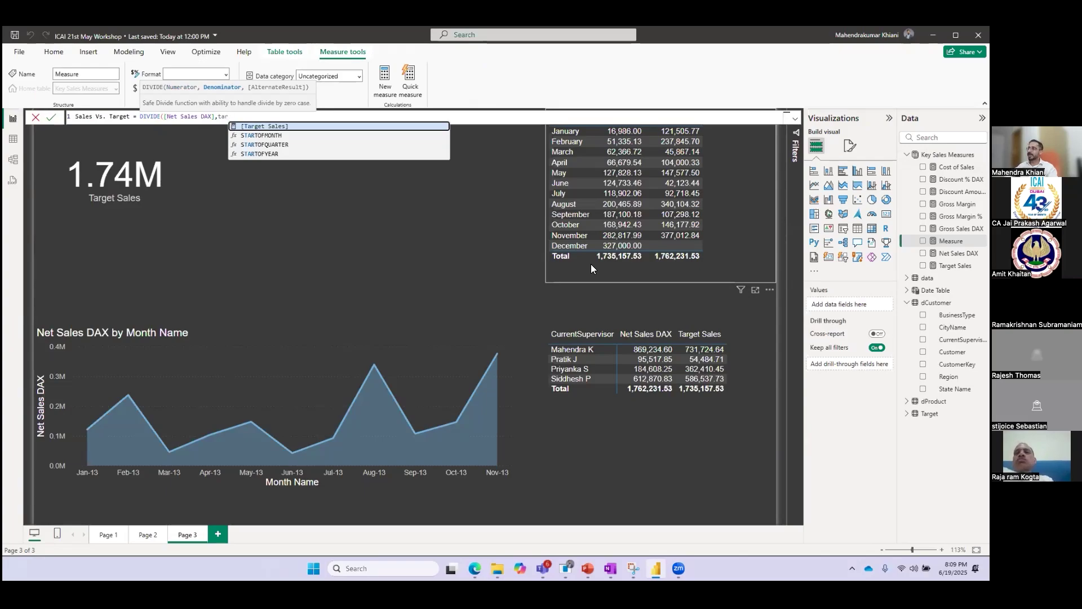
pyautogui.press('Tab')
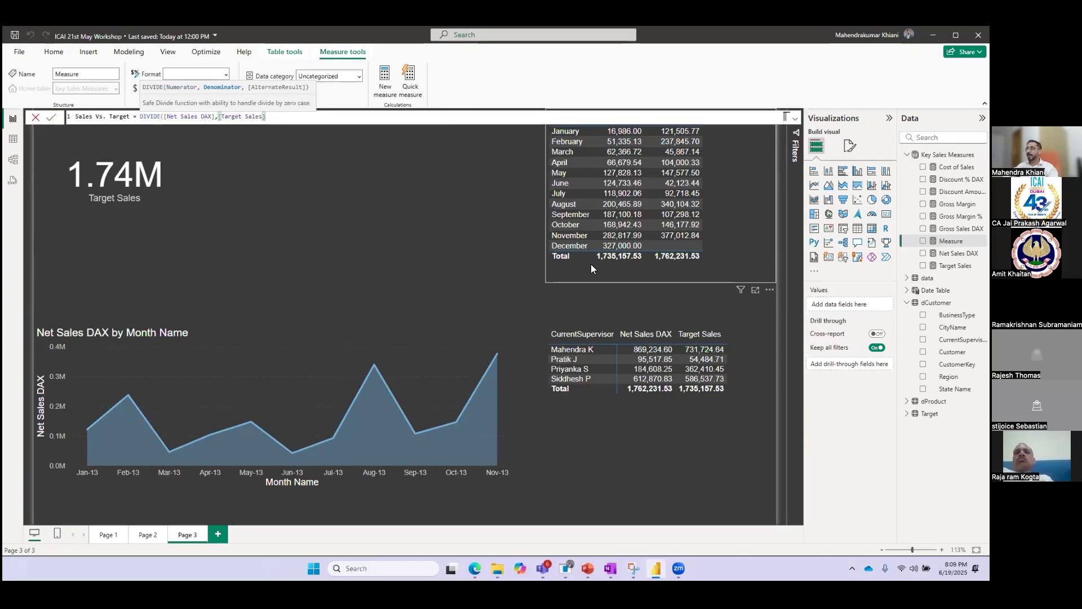
pyautogui.write(')')
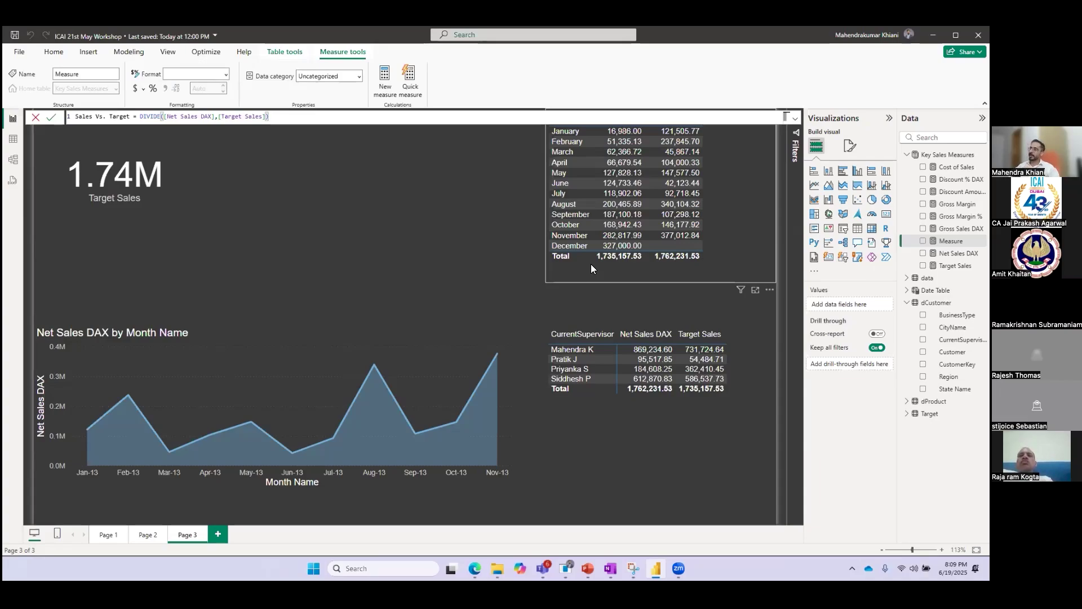
pyautogui.hotkey('shift', 'Home')
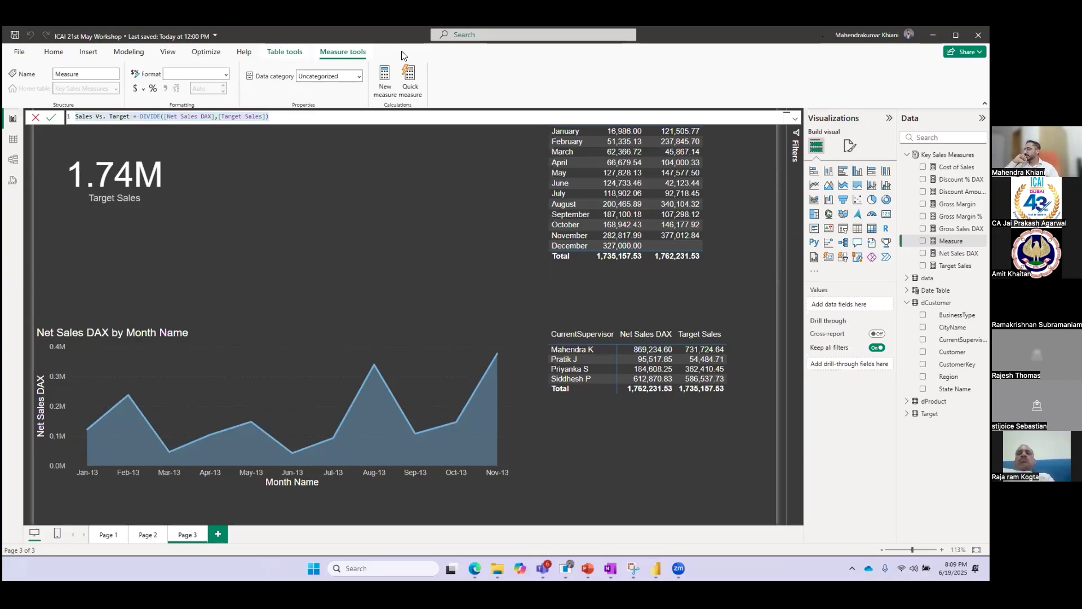
pyautogui.click(328, 117)
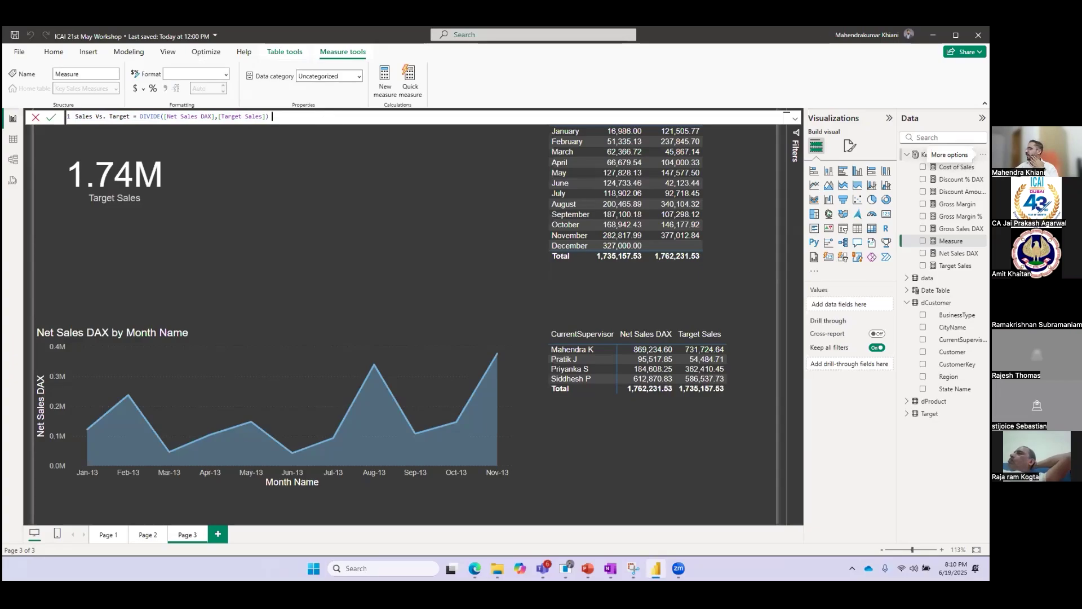
pyautogui.press('Return')
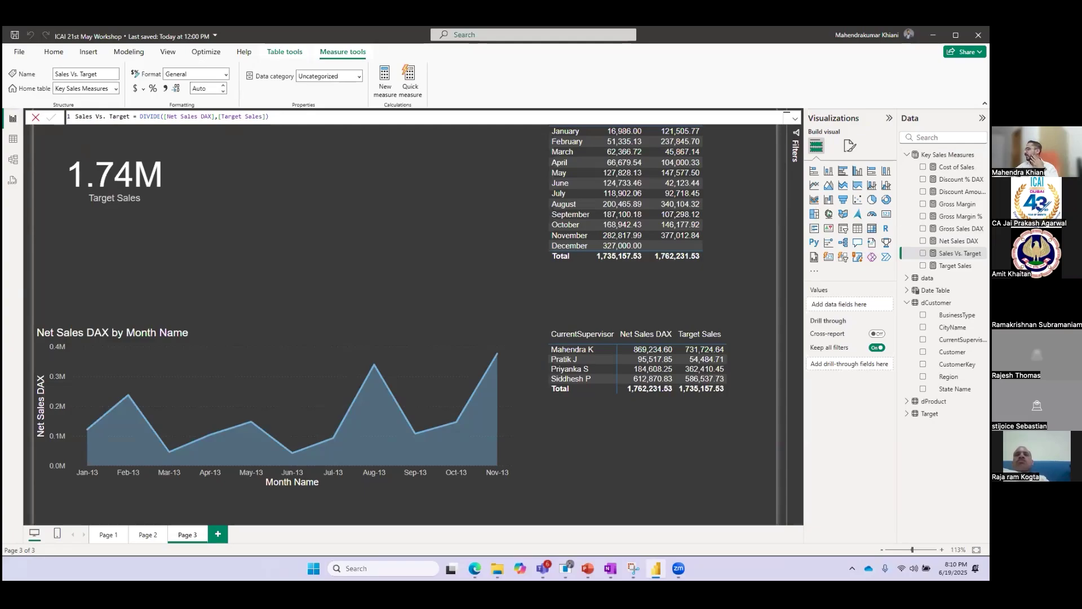
pyautogui.click(983, 154)
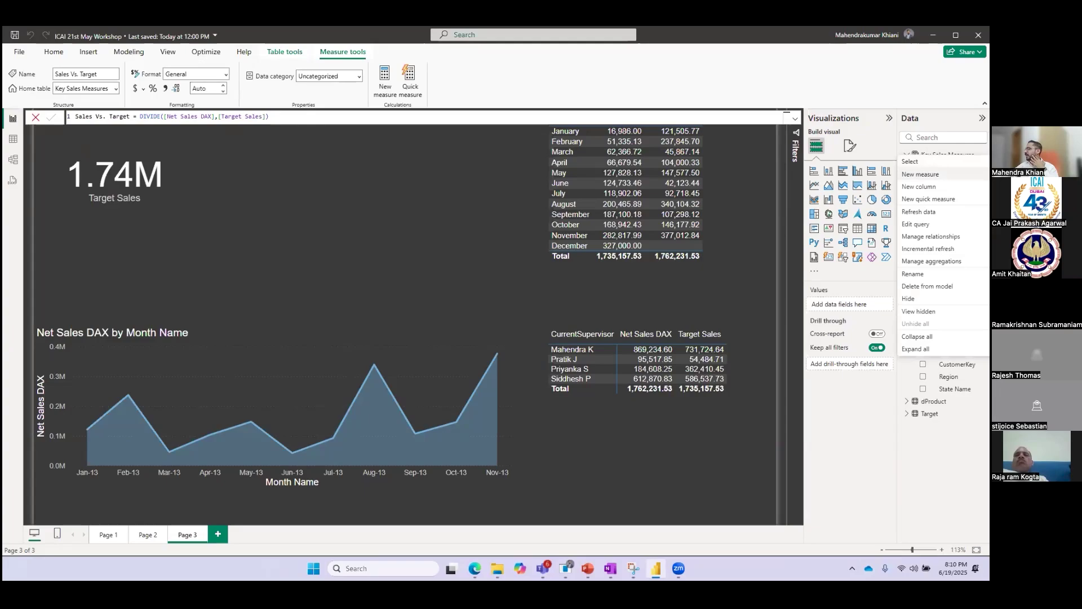
pyautogui.click(358, 264)
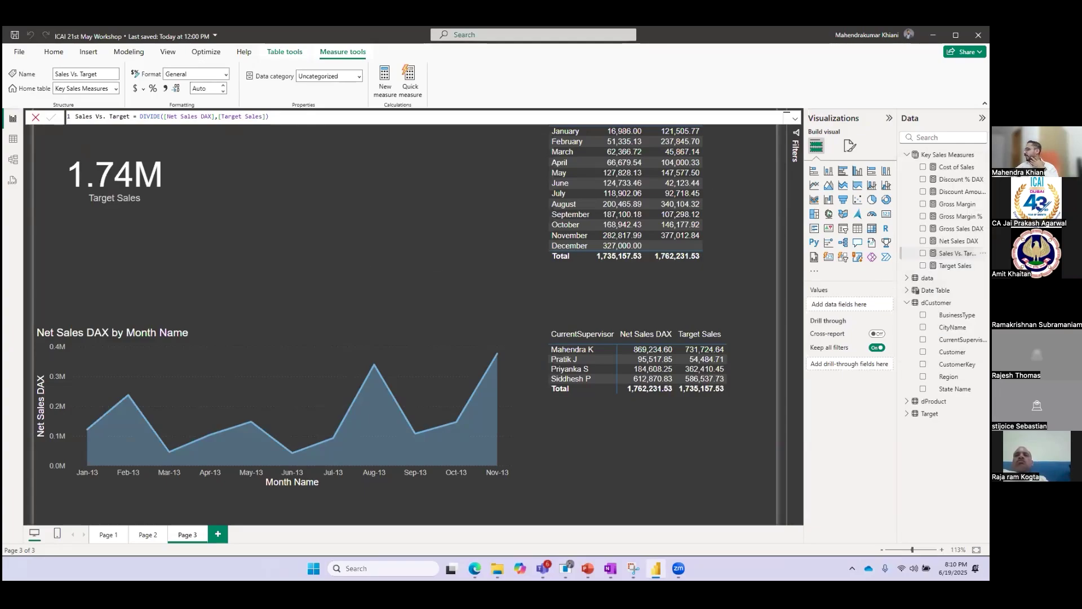
pyautogui.click(139, 117)
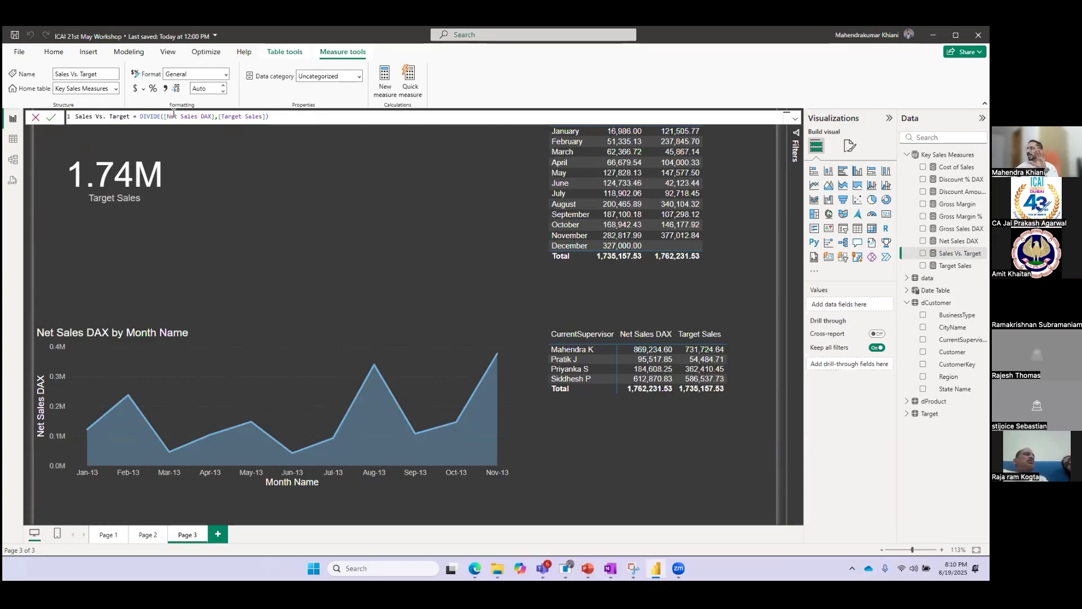
pyautogui.moveTo(285, 113); pyautogui.dragTo(94, 109)
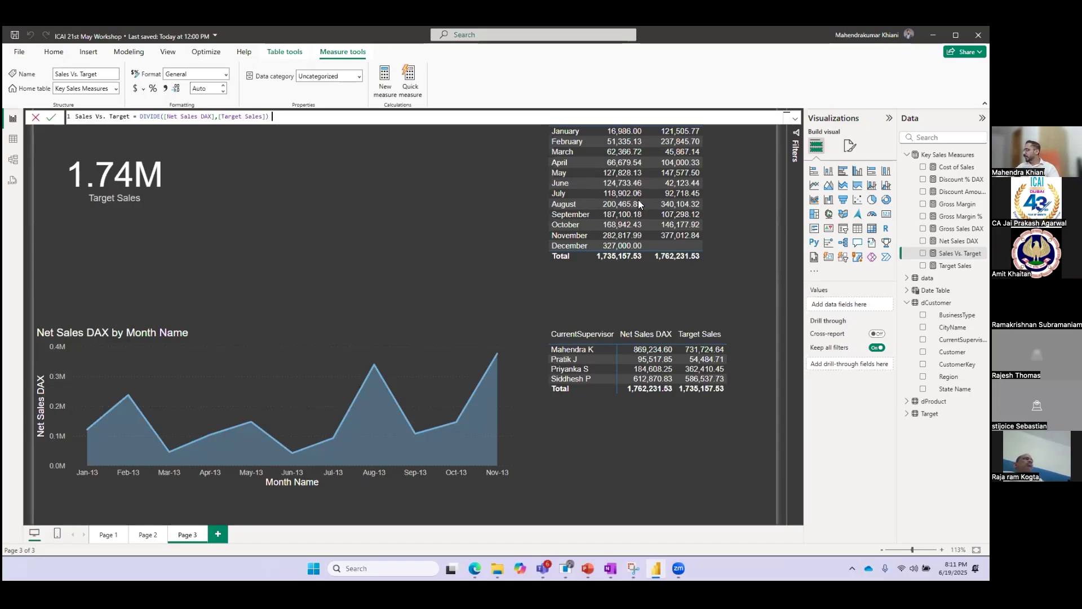
# Add the Sales Vs. Target measure to the supervisor matrix's values below Target Sales.
pyautogui.click(755, 346)
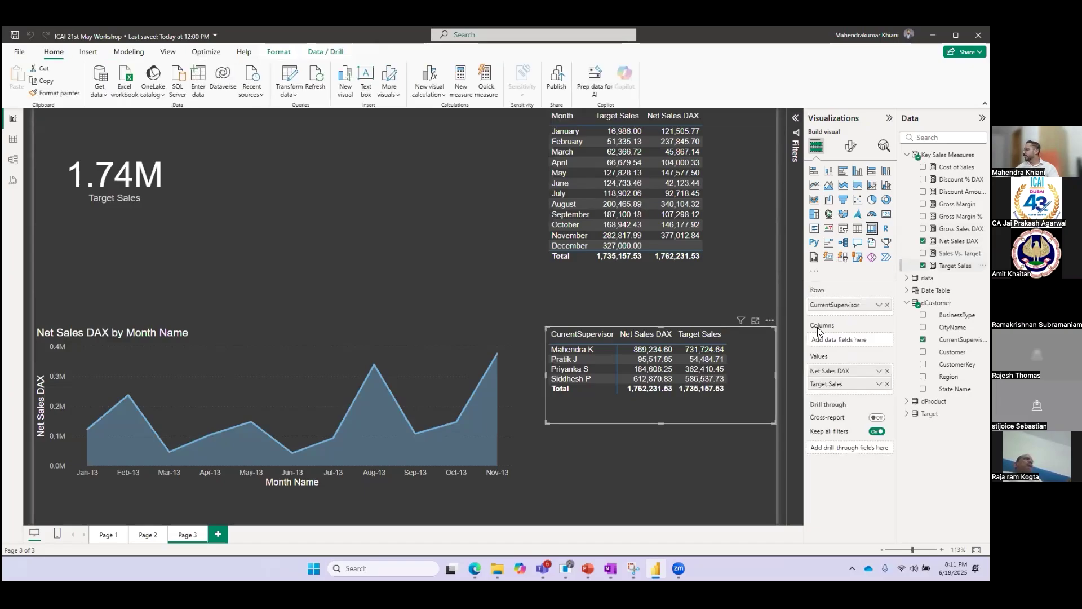
pyautogui.moveTo(959, 253); pyautogui.dragTo(846, 396)
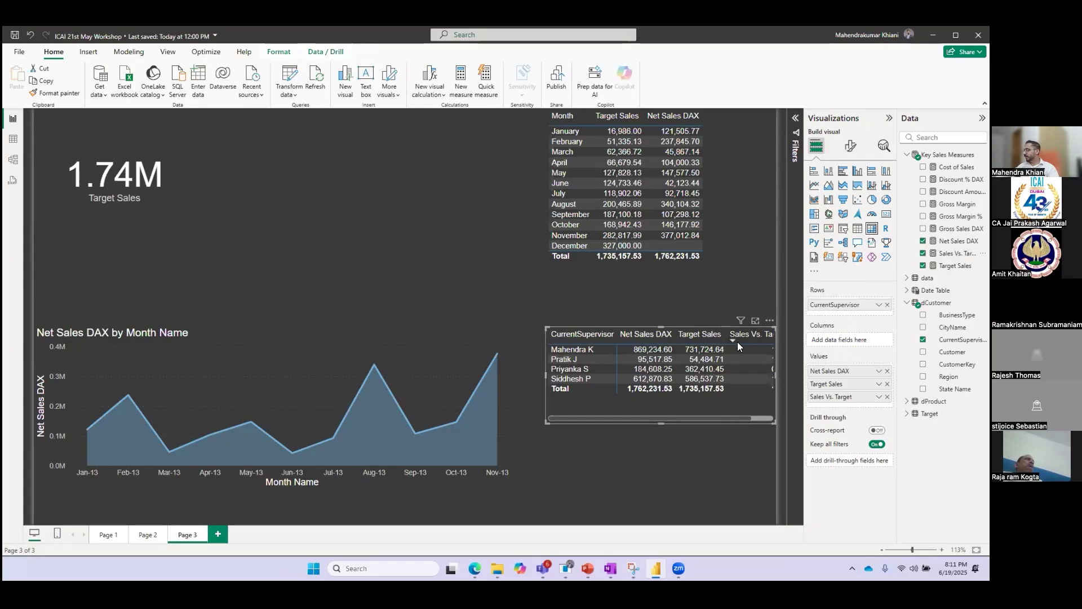
# Delete the monthly target and net sales table, and move the supervisor matrix into the freed area, widening it to fit all columns.
pyautogui.click(721, 243)
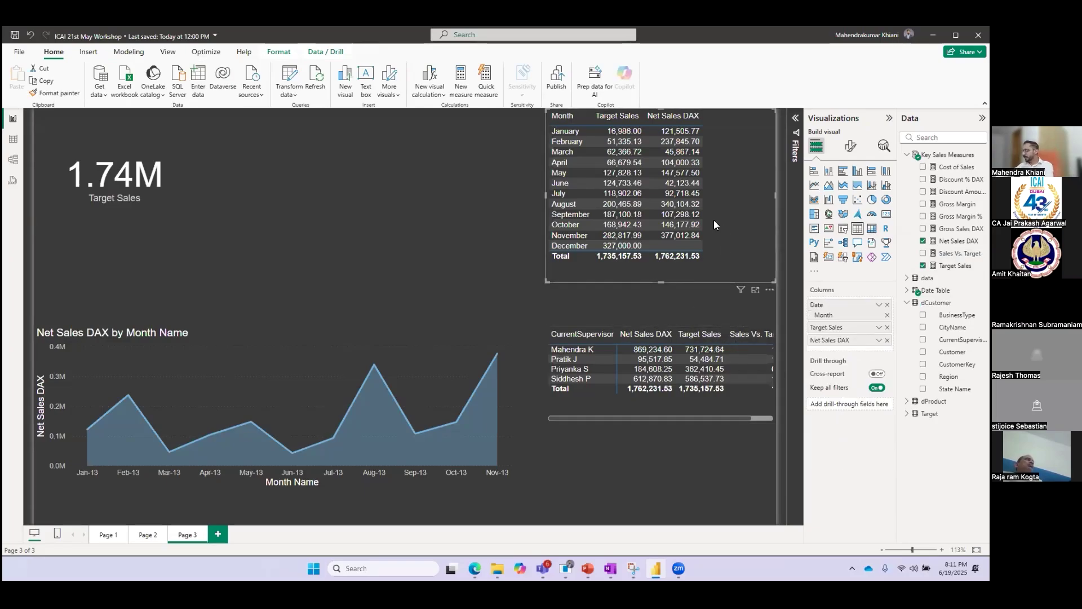
pyautogui.press('Delete')
pyautogui.moveTo(740, 407); pyautogui.dragTo(649, 257)
pyautogui.moveTo(687, 224); pyautogui.dragTo(765, 225)
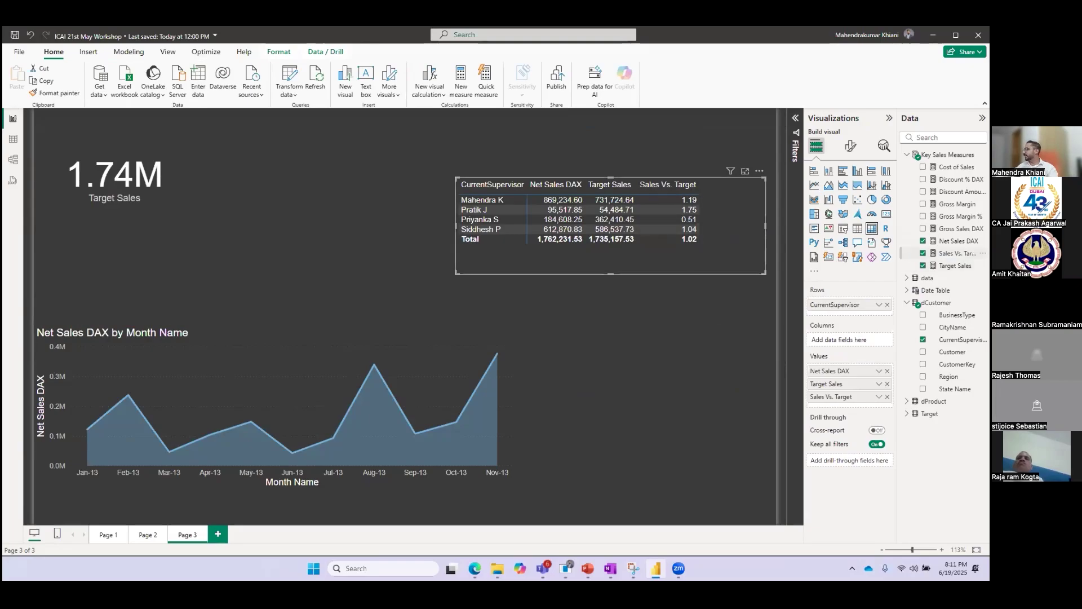
# Format the Sales Vs. Target measure as a percentage.
pyautogui.click(957, 253)
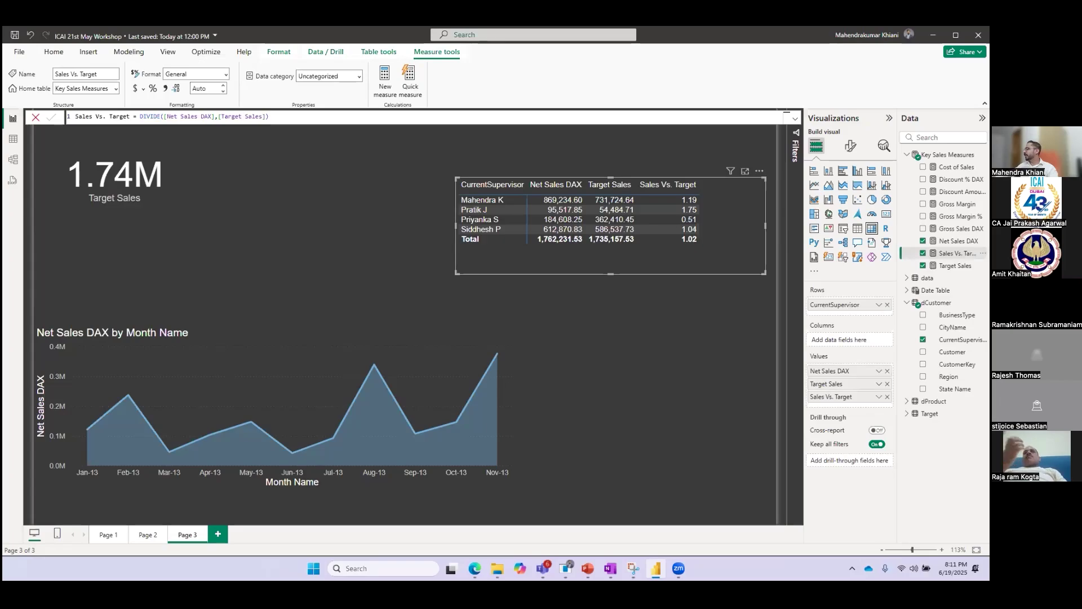
pyautogui.click(785, 306)
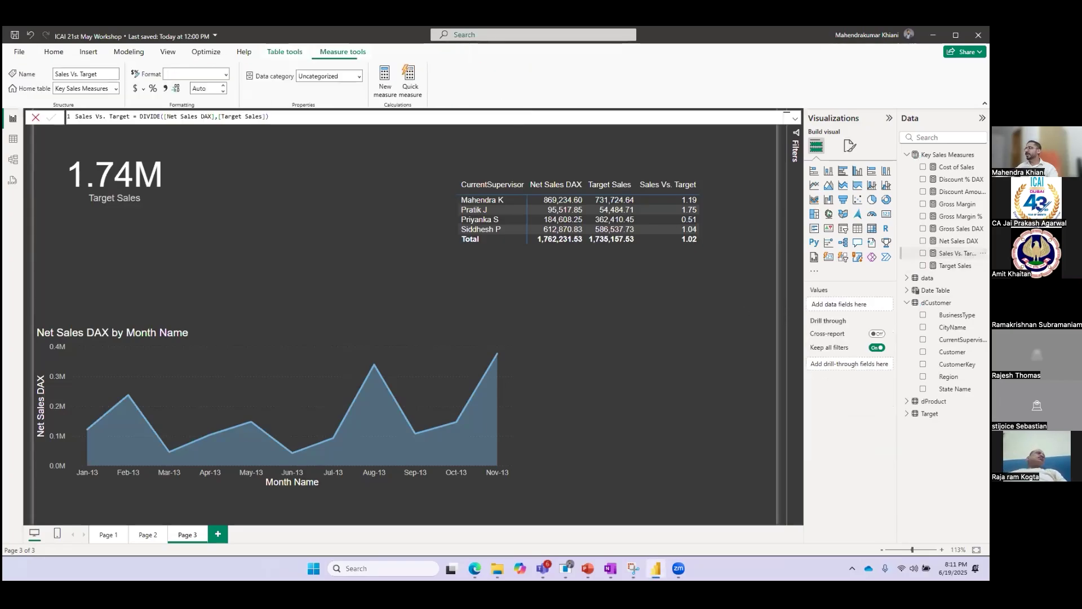
pyautogui.click(152, 89)
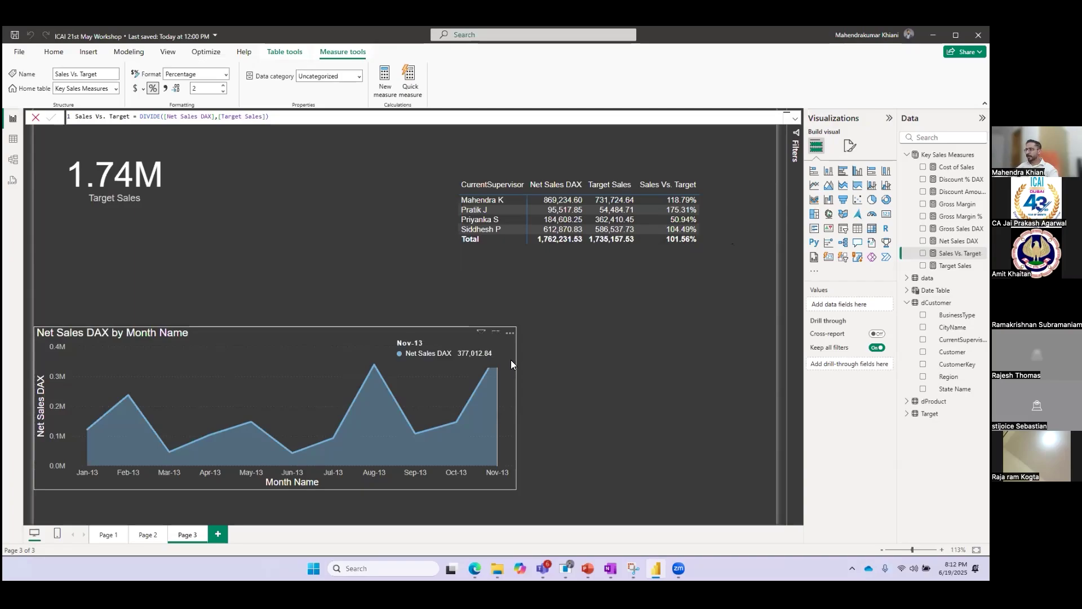
# Add Sales Vs. Target to the area chart's tooltips and check the tooltip at Sep-13.
pyautogui.click(495, 365)
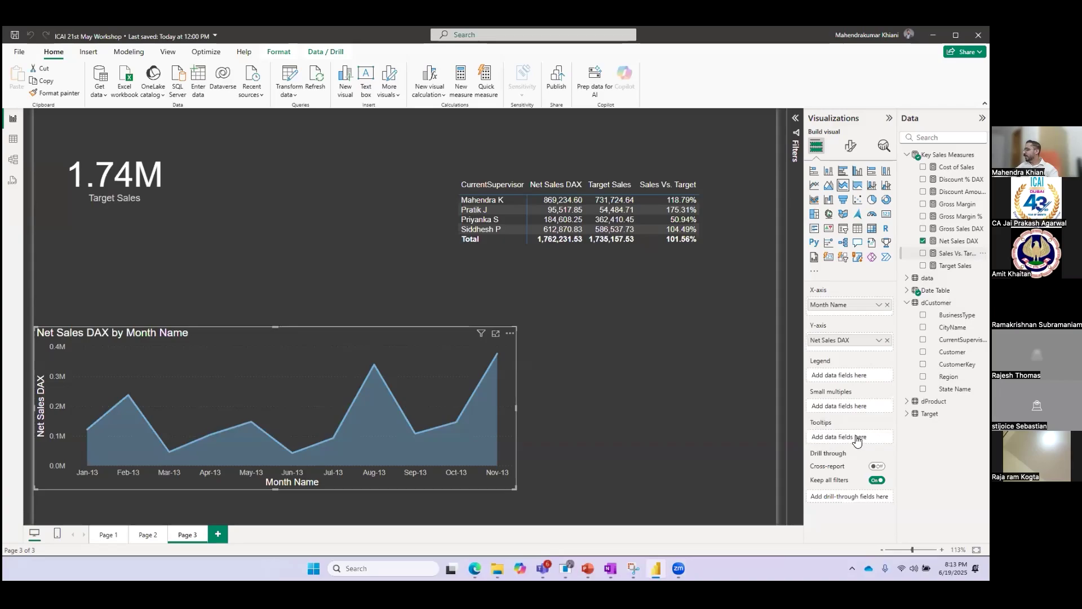
pyautogui.moveTo(857, 438); pyautogui.dragTo(857, 438)
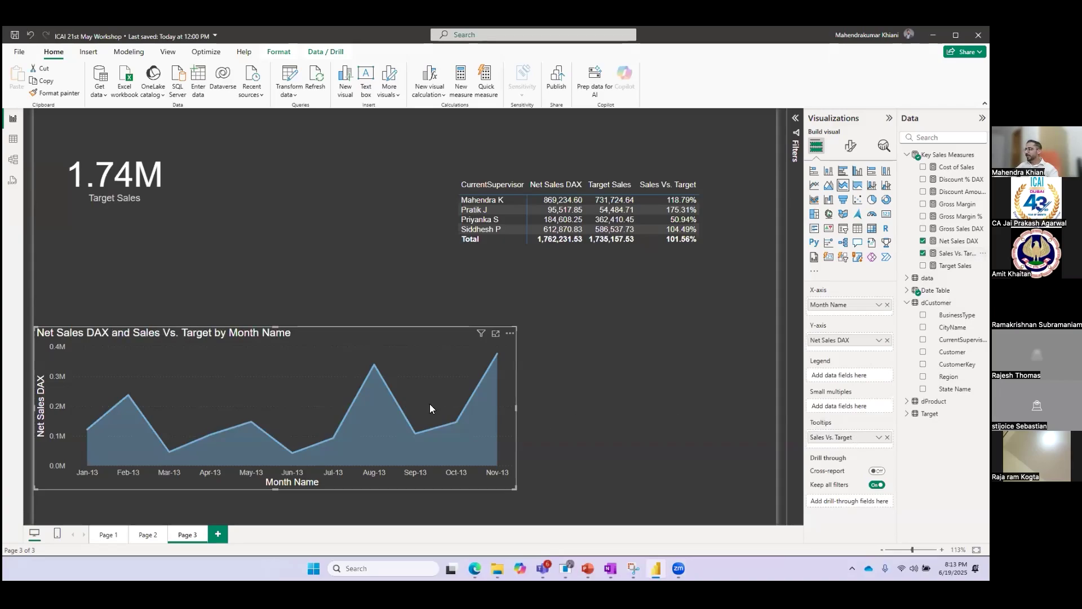
pyautogui.moveTo(415, 418)
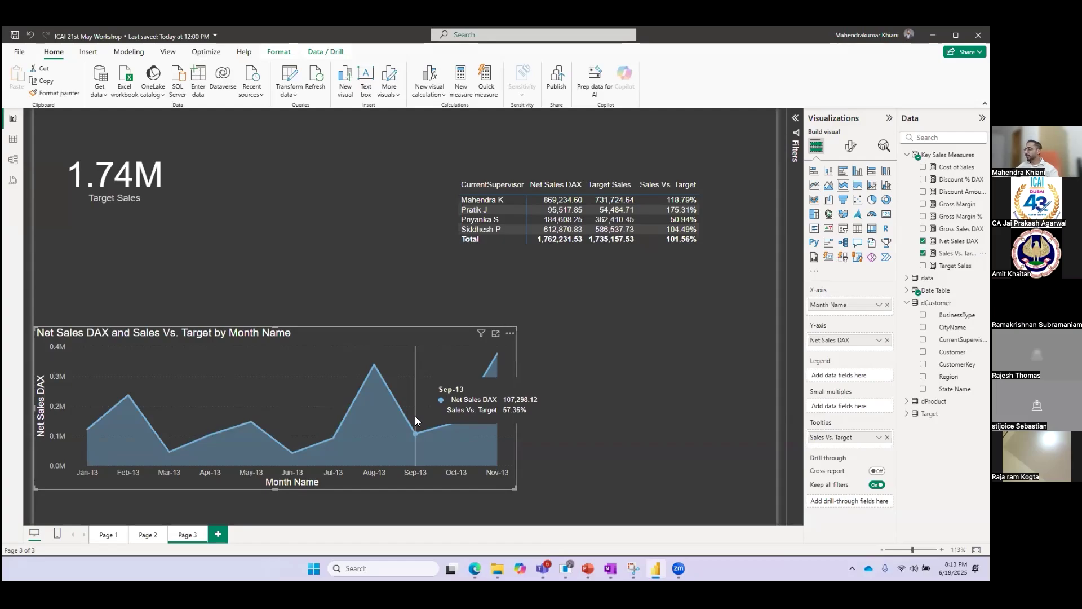
# Cross-filter the page by Aug-13 and Jun-13 on the area chart to examine each supervisor's sales against target, clearing each selection.
pyautogui.click(375, 367)
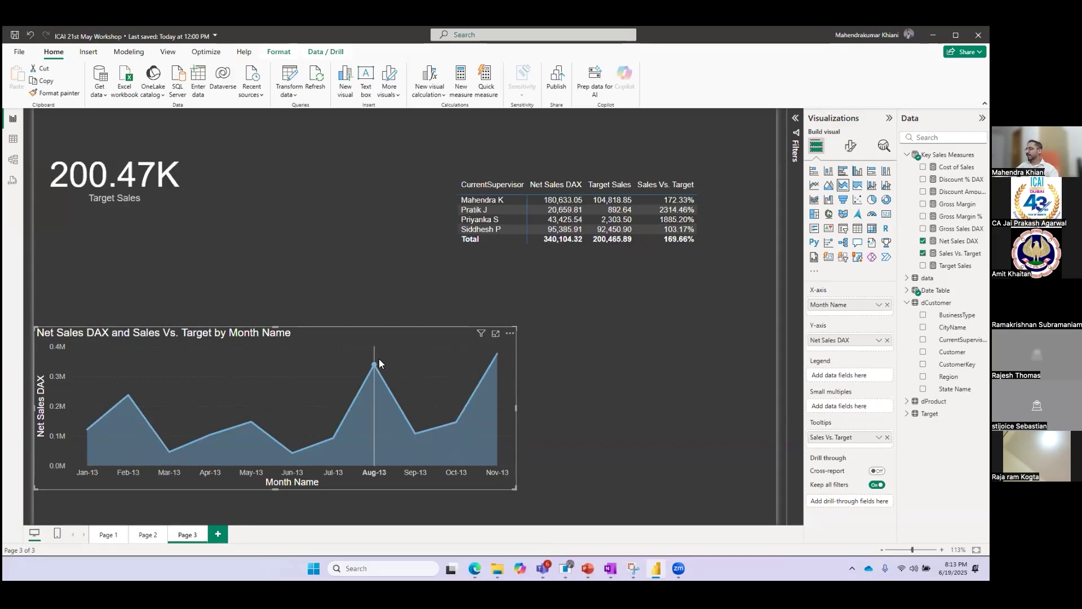
pyautogui.click(378, 361)
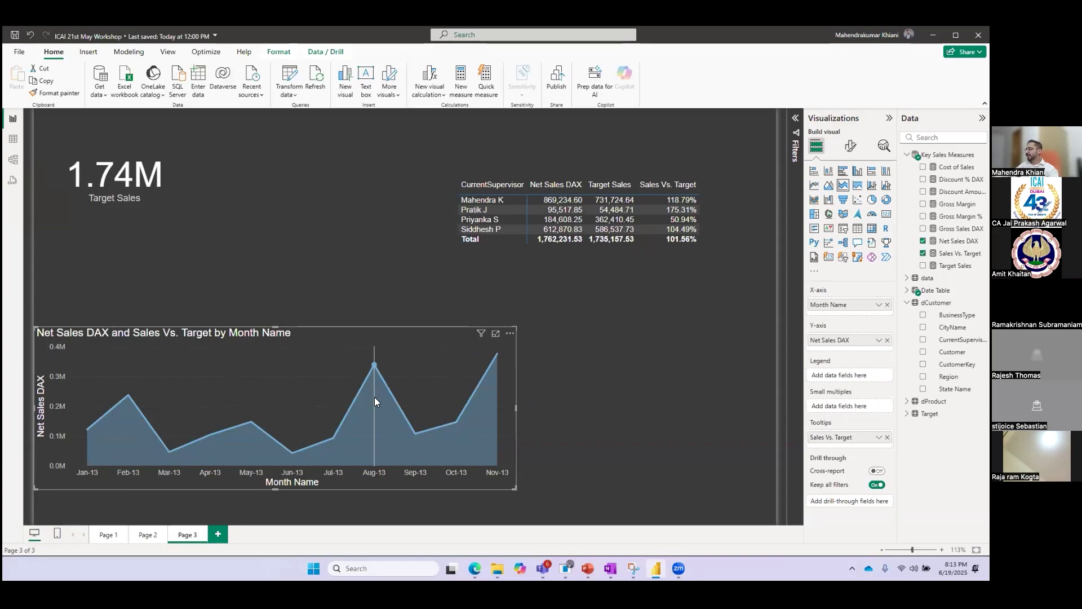
pyautogui.click(374, 366)
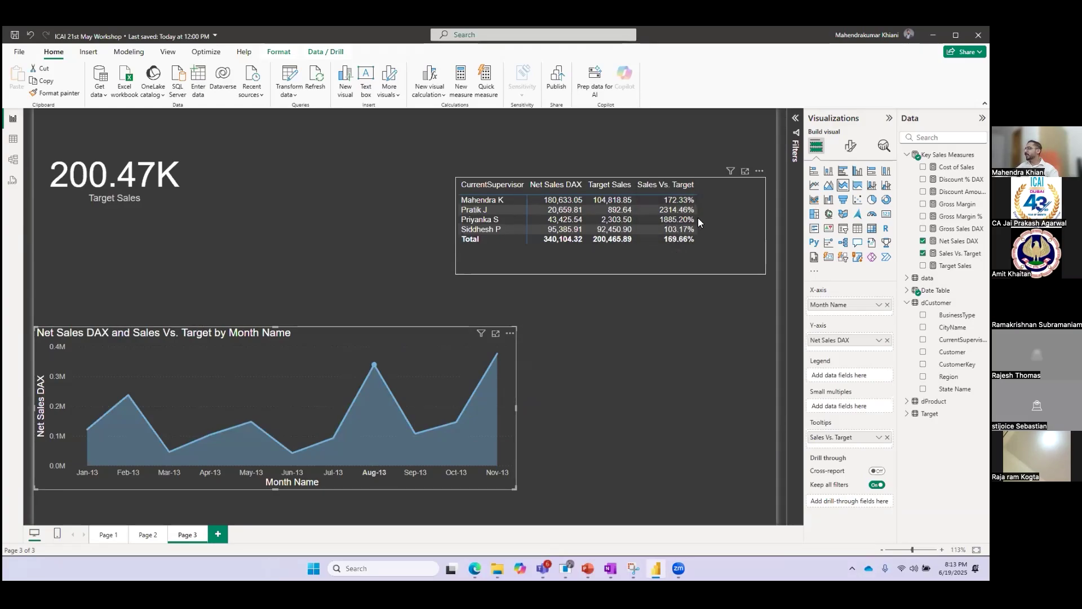
pyautogui.click(374, 371)
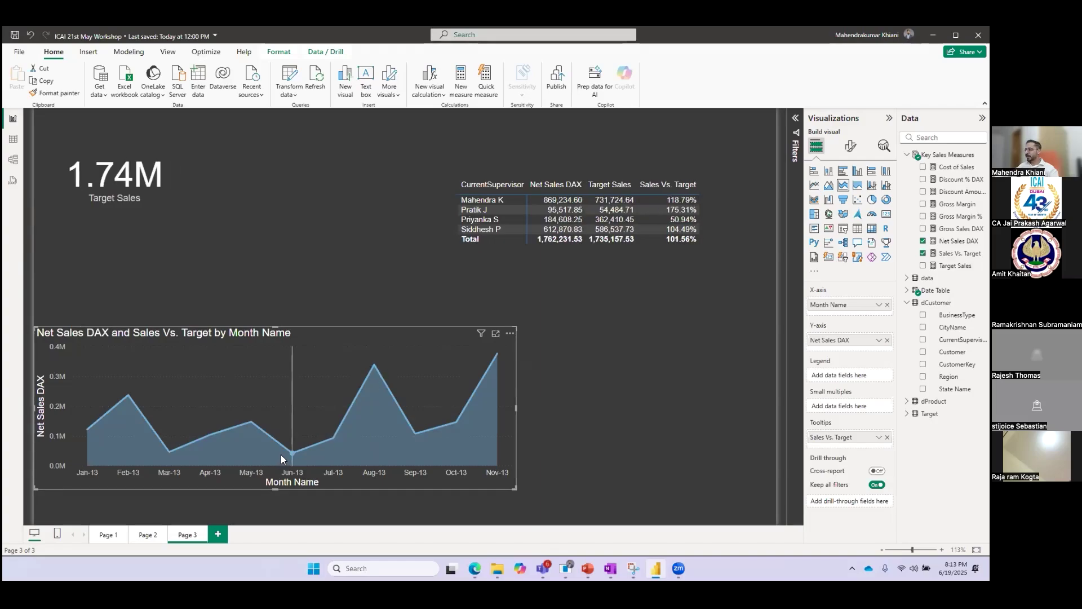
pyautogui.moveTo(293, 457)
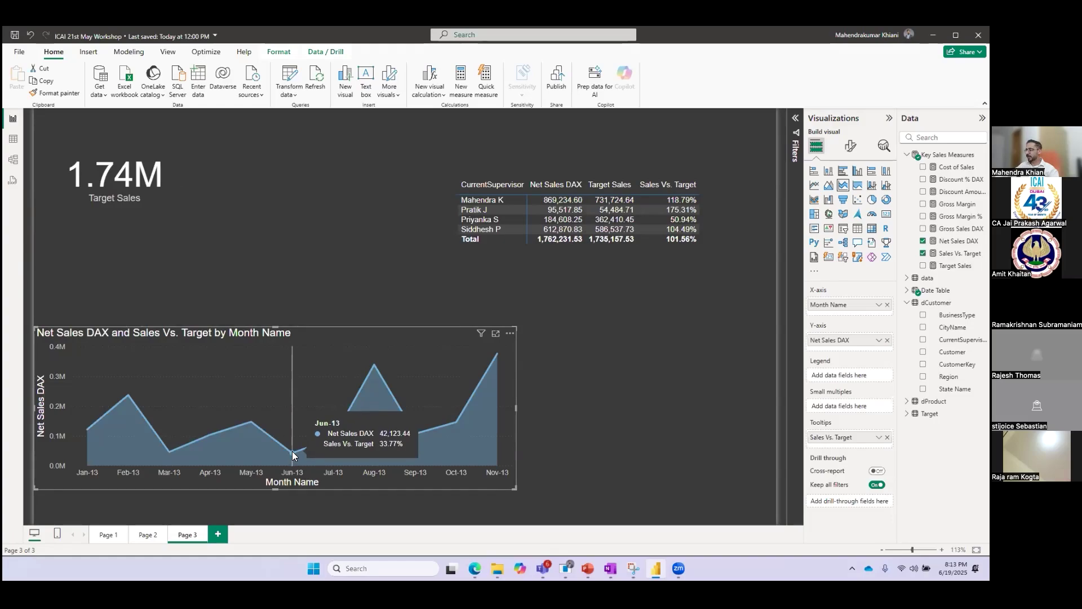
pyautogui.click(293, 457)
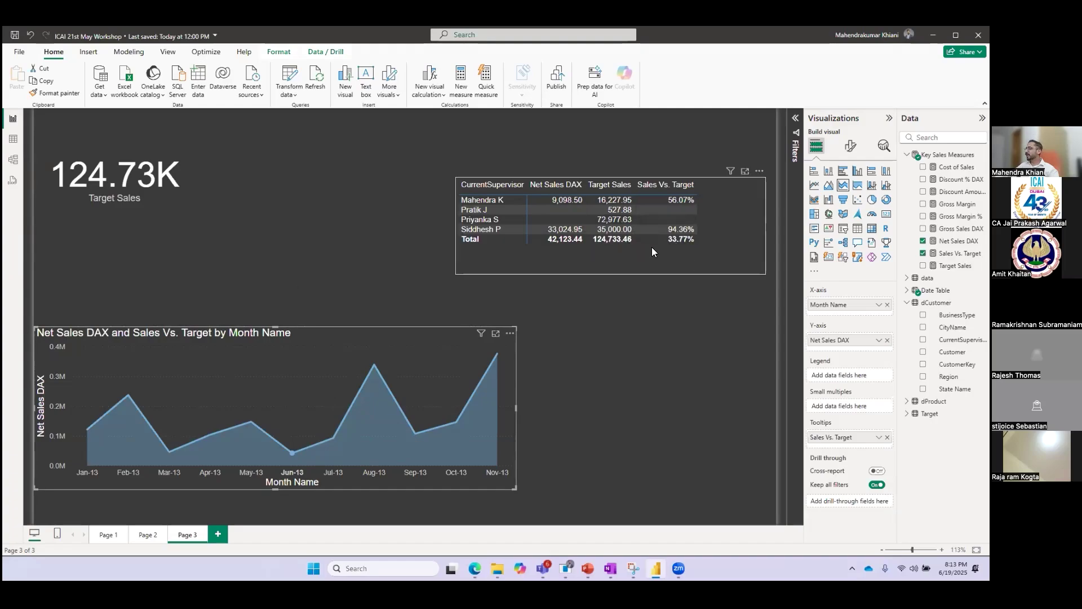
pyautogui.click(290, 452)
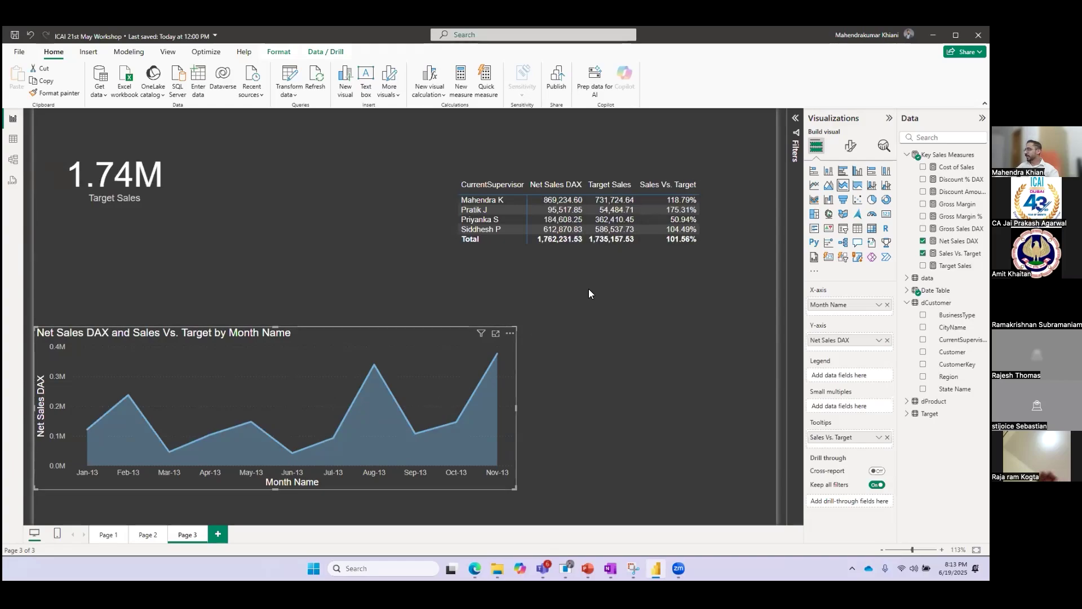
pyautogui.moveTo(386, 383)
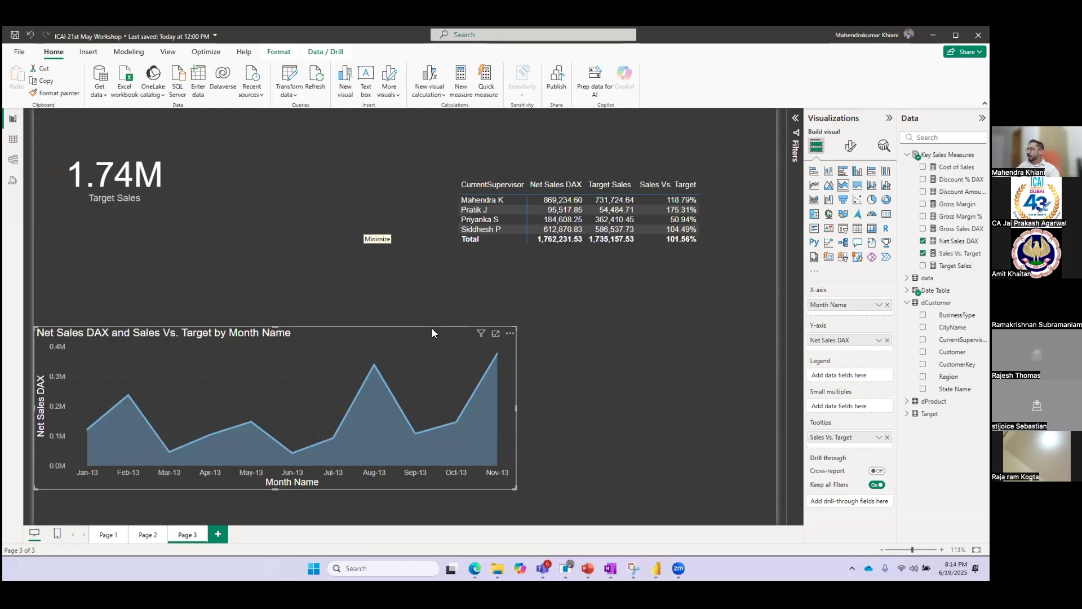
# Move the supervisor matrix closer to the Target Sales card and narrow it, checking the published report's Sales vs Target Details table.
pyautogui.moveTo(744, 193); pyautogui.dragTo(668, 197)
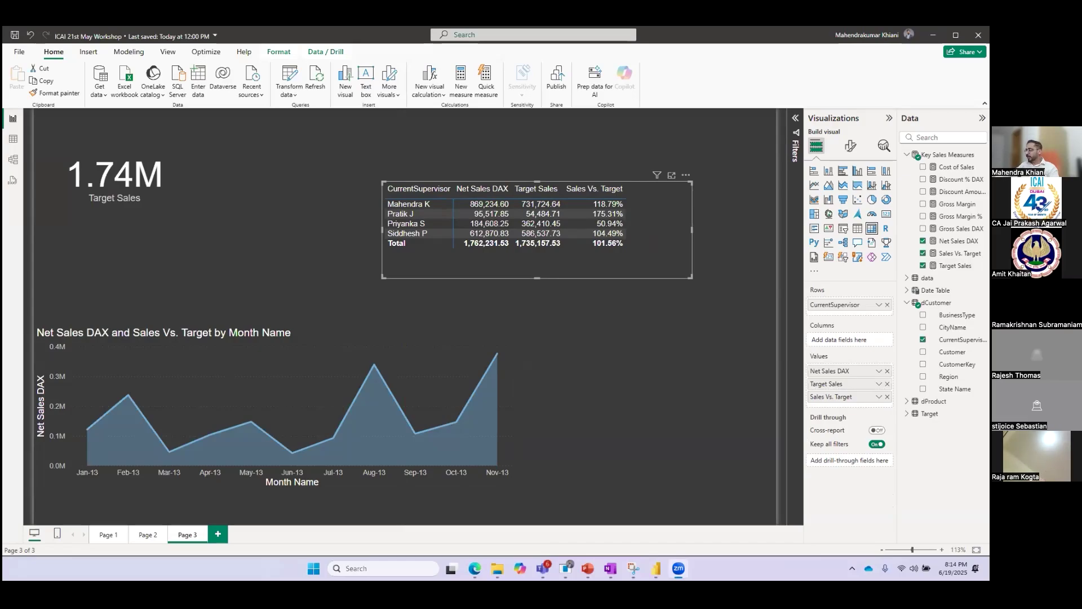
pyautogui.hotkey('alt', 'Tab')
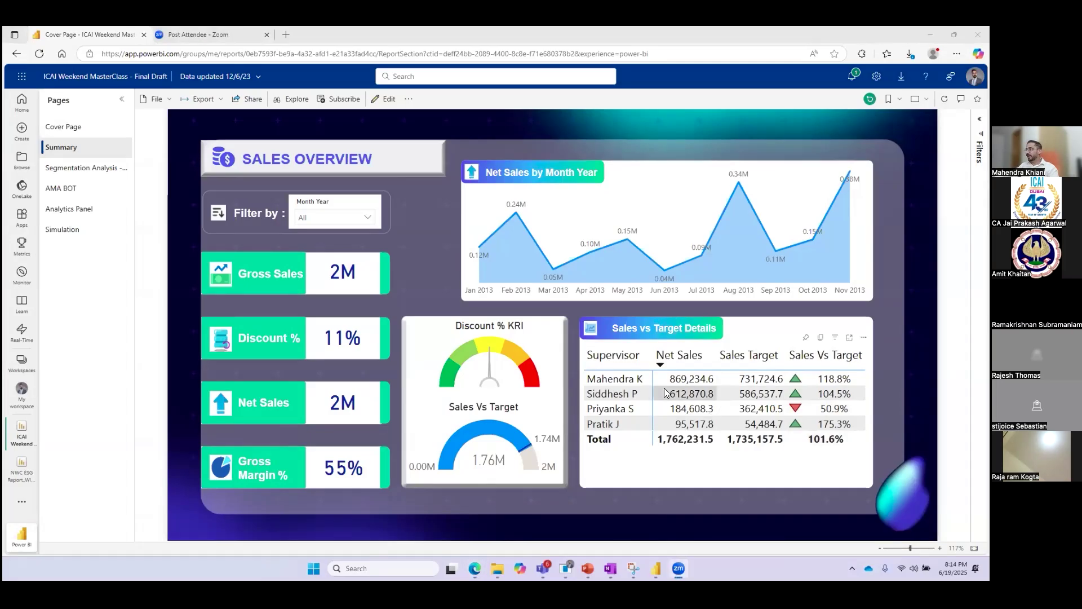
pyautogui.hotkey('alt', 'Tab')
pyautogui.hotkey('alt', 'Tab')
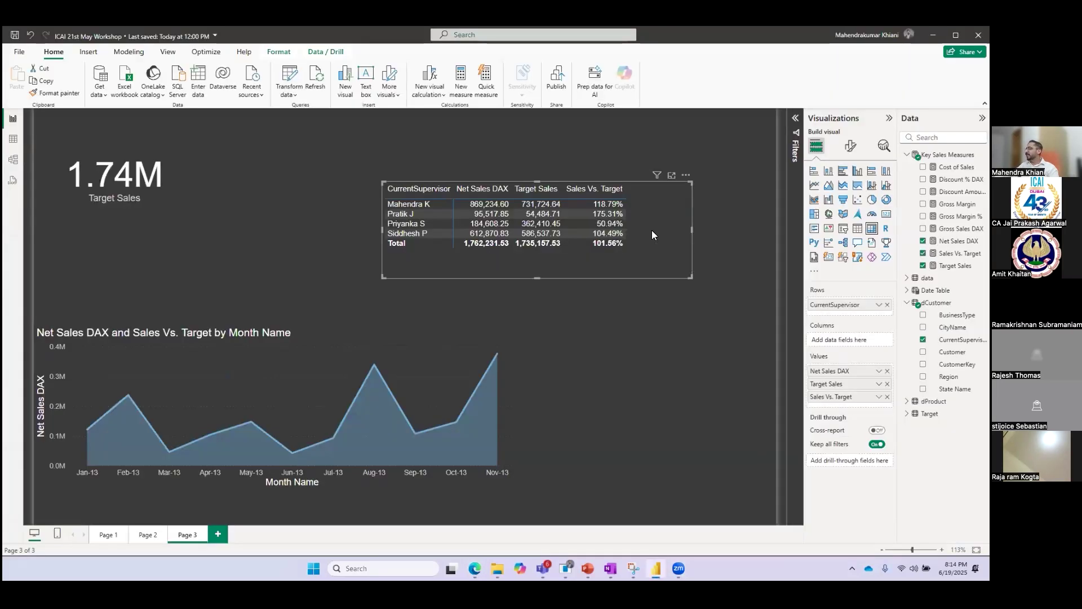
pyautogui.moveTo(683, 231); pyautogui.dragTo(654, 215)
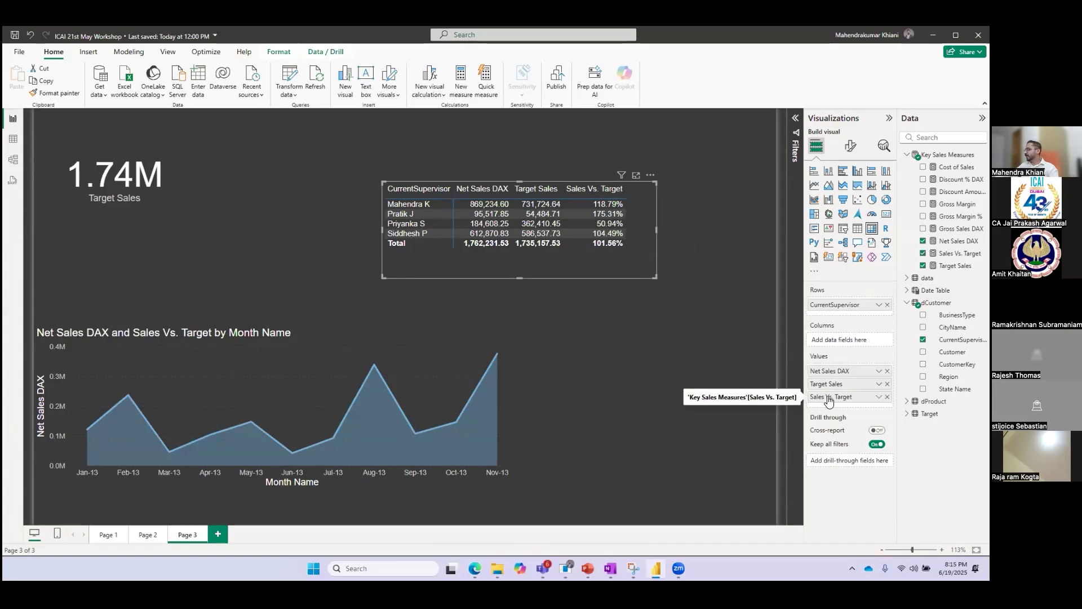
pyautogui.click(879, 398)
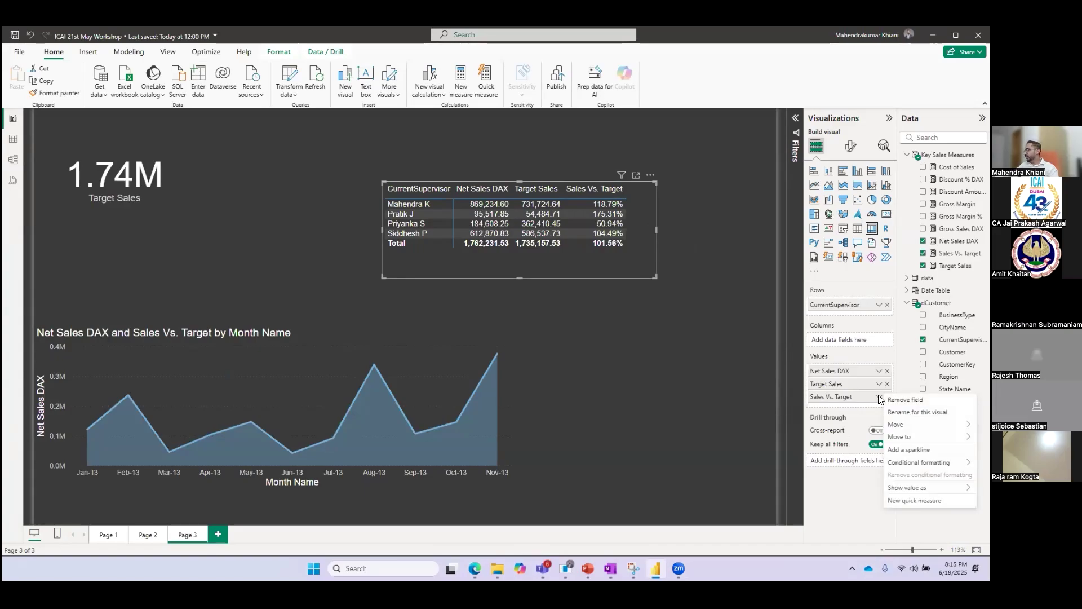
pyautogui.click(879, 399)
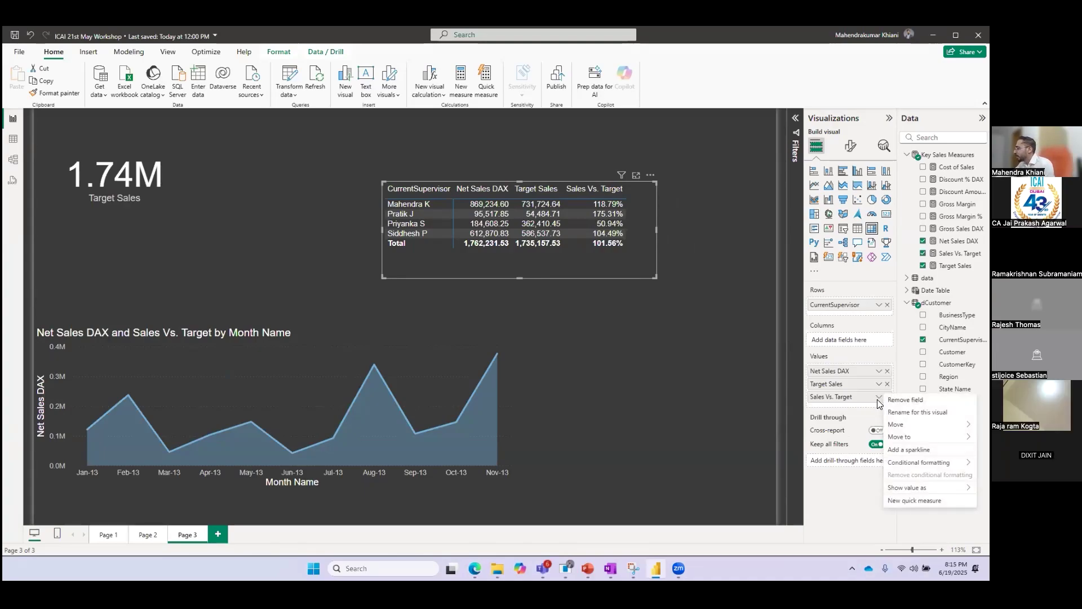
pyautogui.moveTo(924, 462)
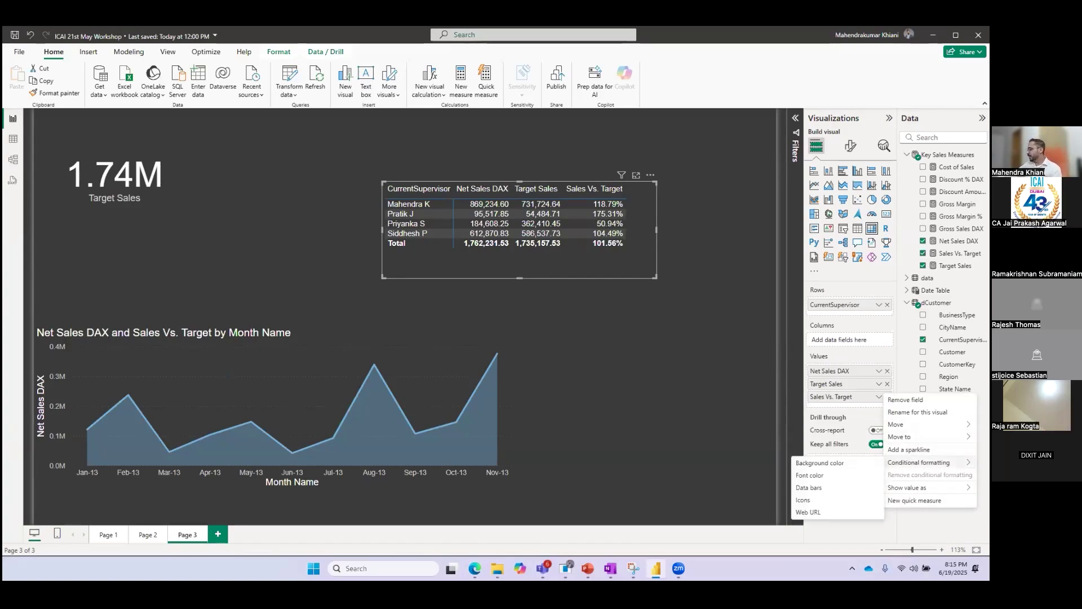
pyautogui.click(804, 501)
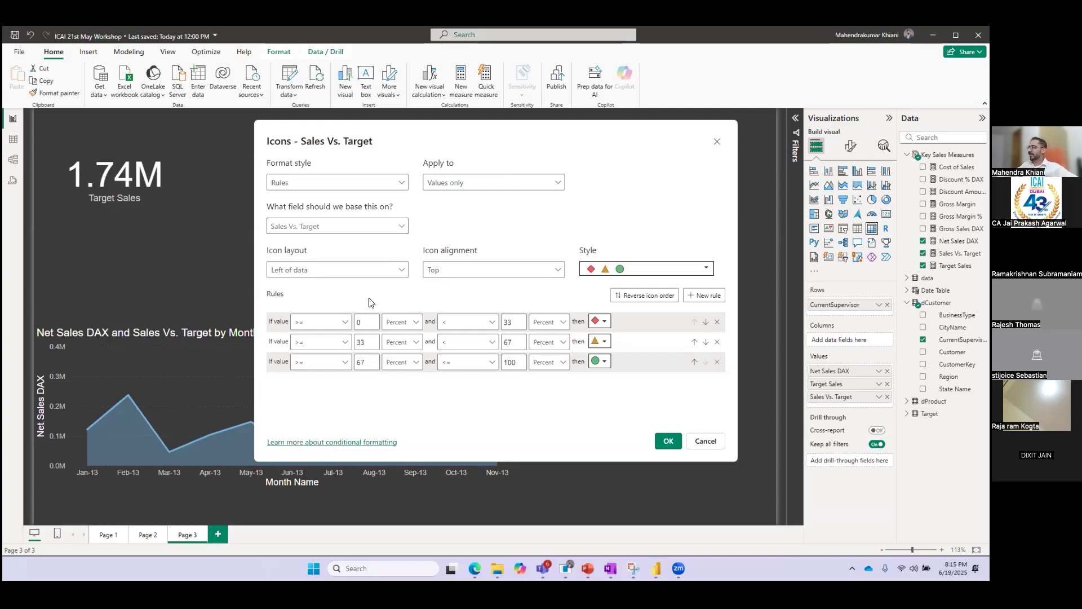
pyautogui.click(717, 141)
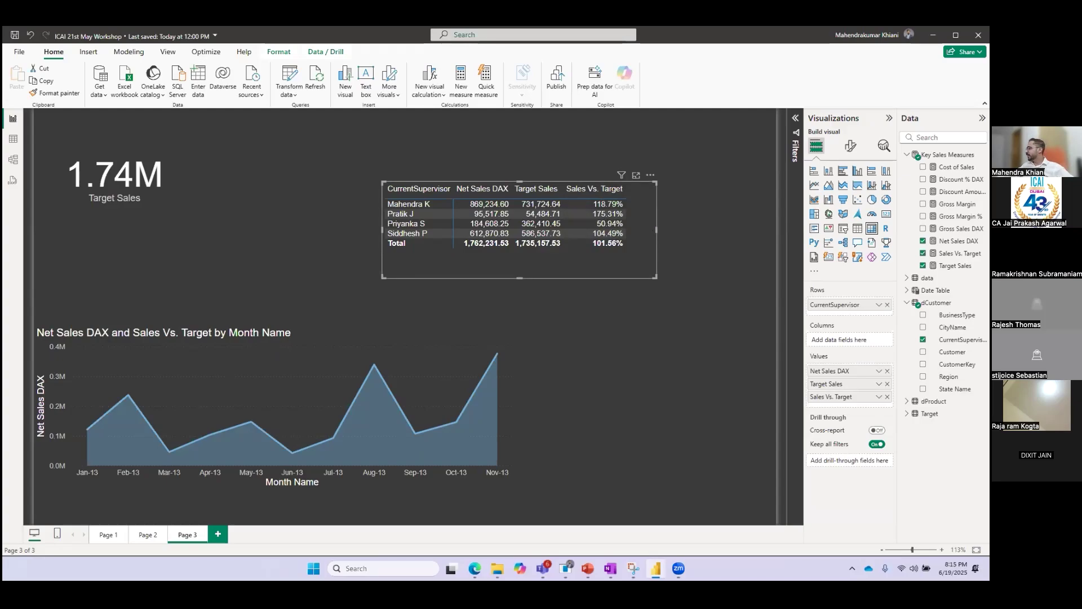
pyautogui.click(957, 253)
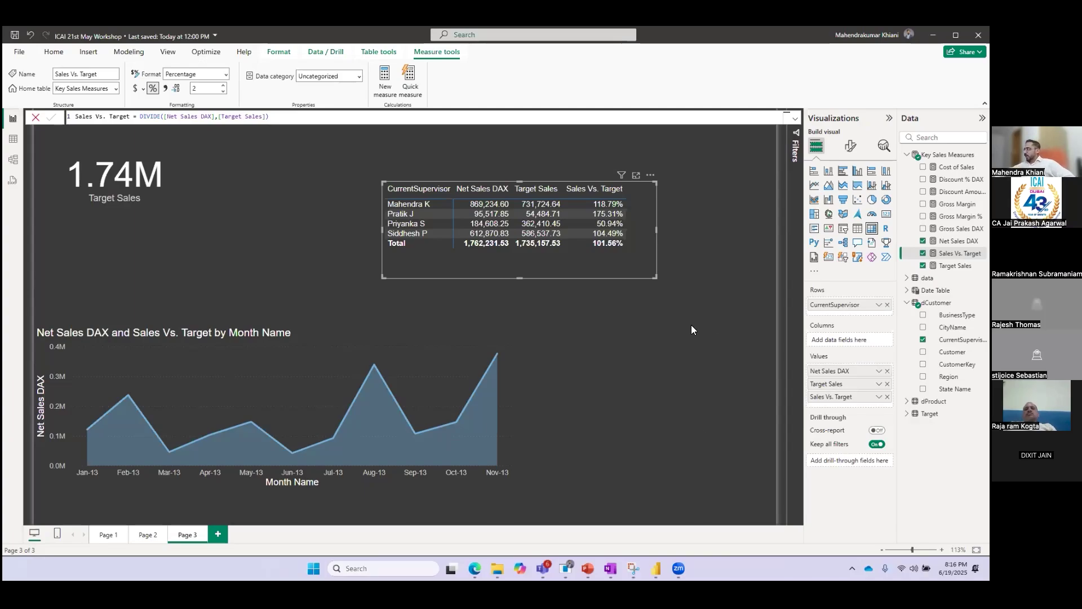
pyautogui.click(717, 291)
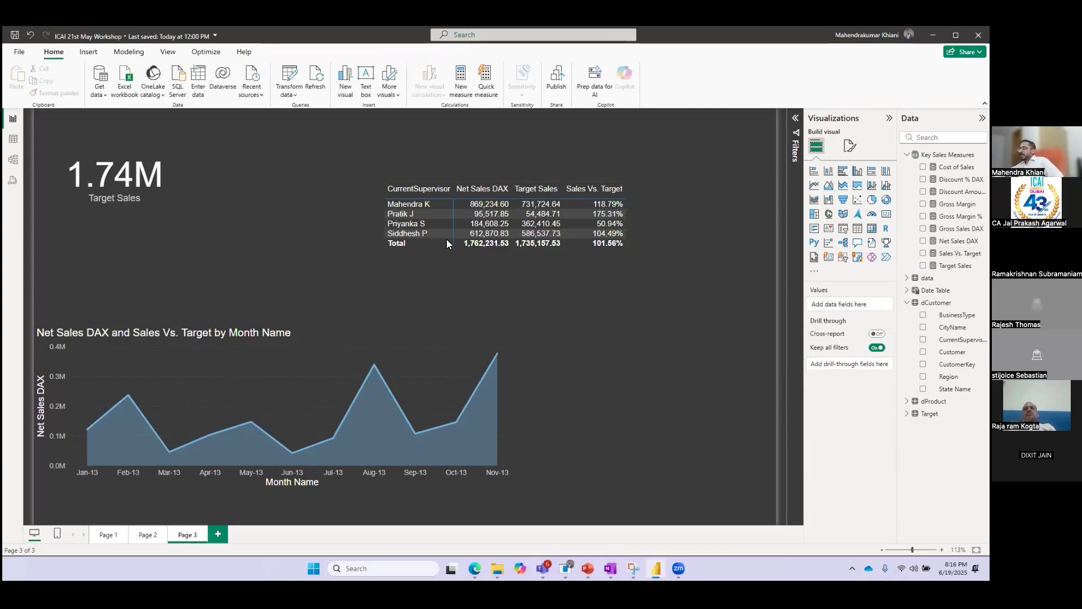
# Start rule-based icons for the matrix's Sales Vs. Target values, setting the red diamond rule from number 0 to below number 0.95.
pyautogui.click(637, 216)
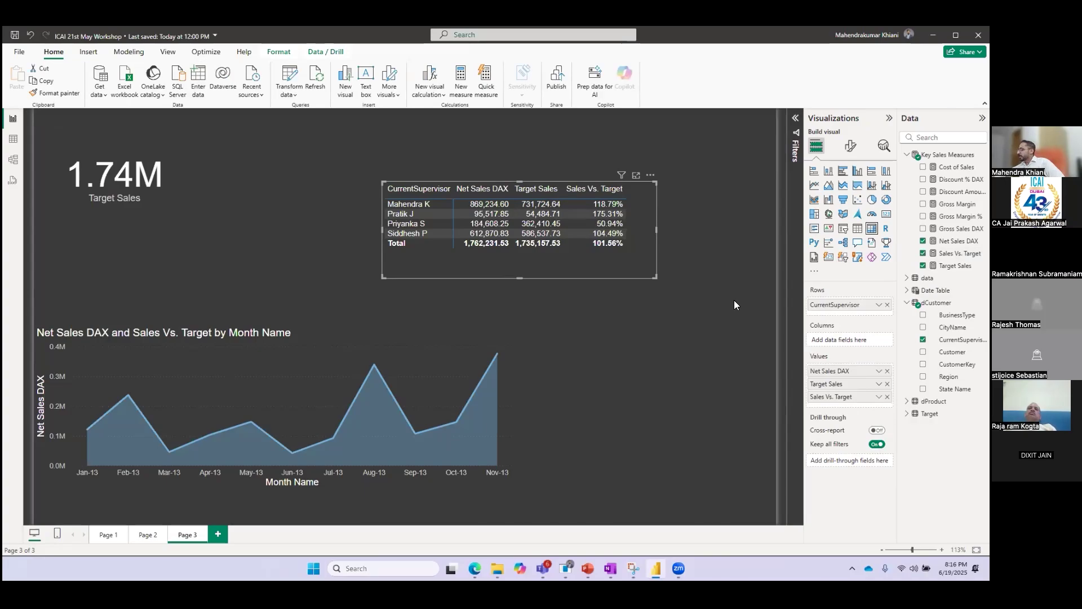
pyautogui.click(879, 398)
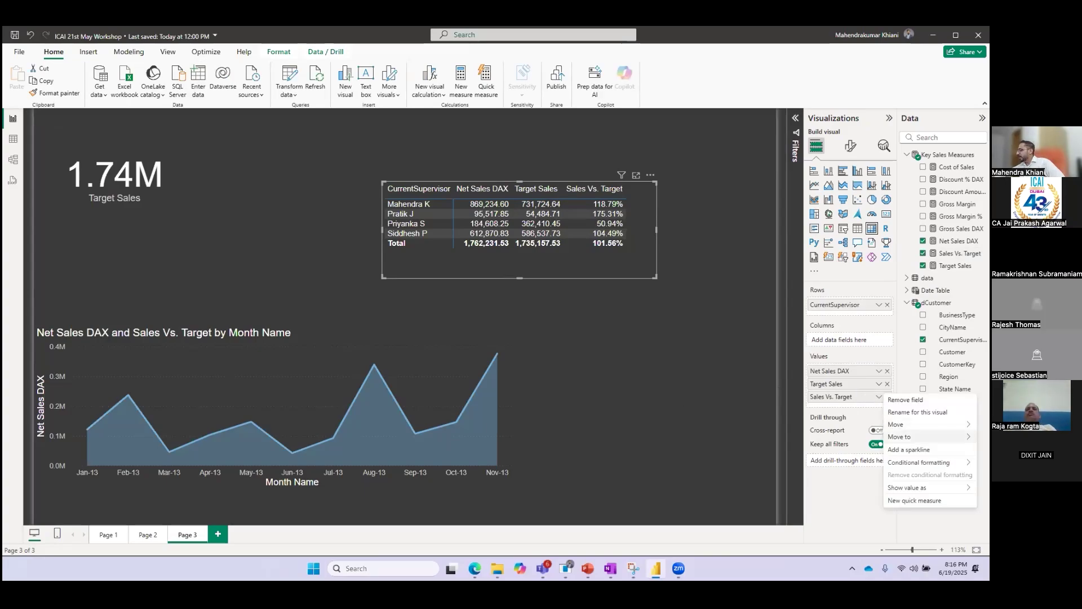
pyautogui.moveTo(919, 462)
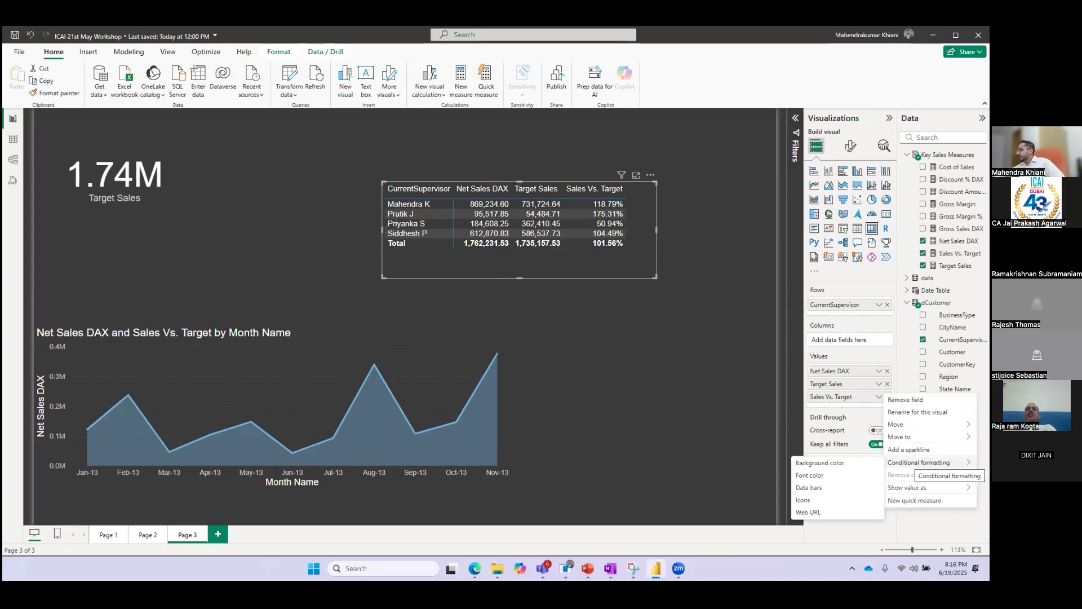
pyautogui.click(804, 500)
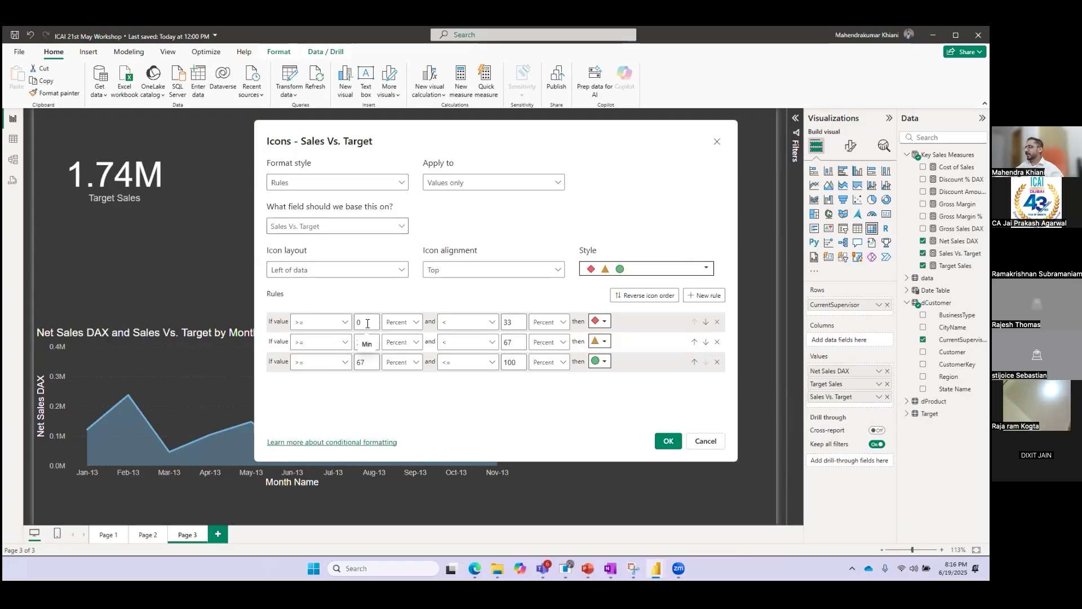
pyautogui.click(414, 324)
pyautogui.click(398, 339)
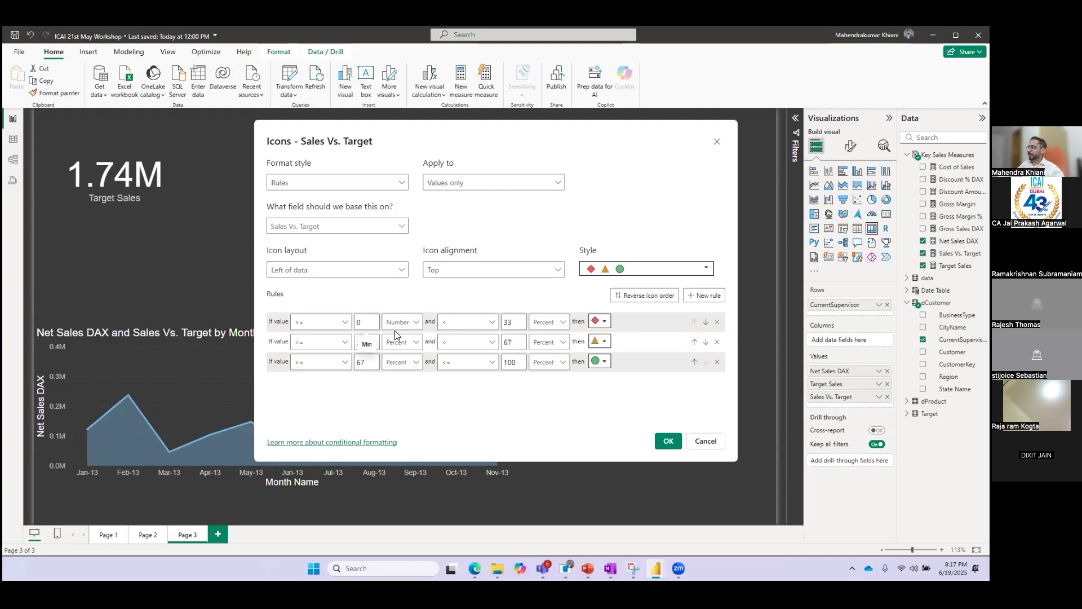
pyautogui.click(558, 323)
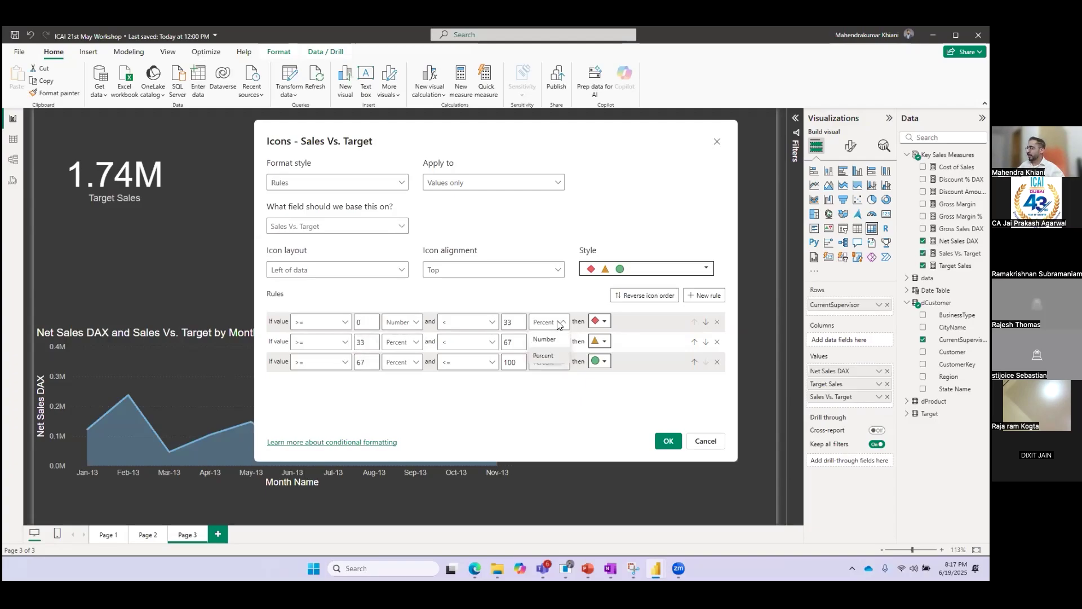
pyautogui.click(545, 339)
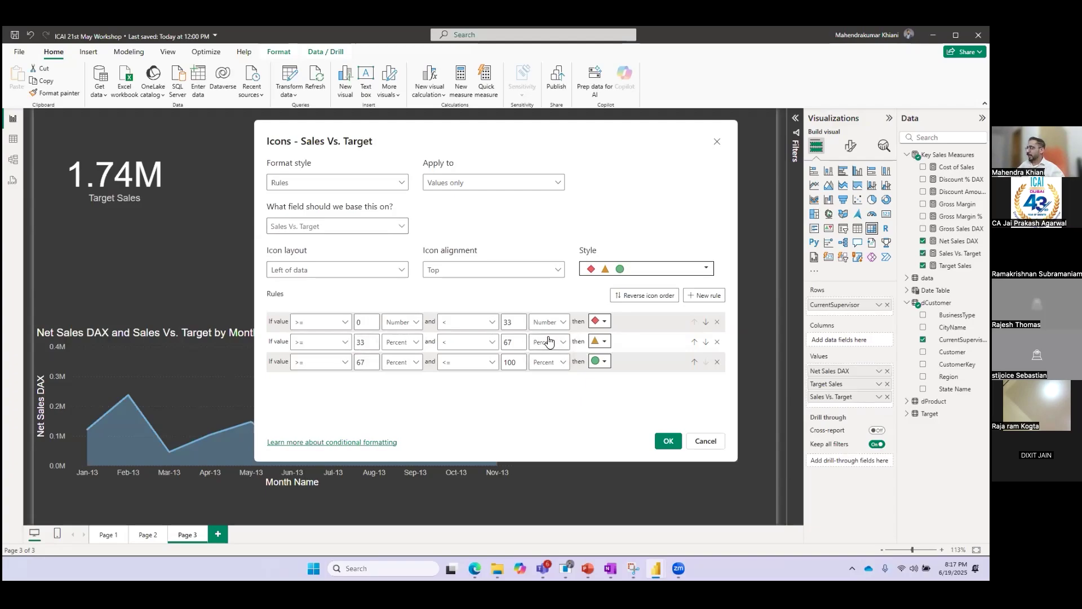
pyautogui.doubleClick(518, 324)
pyautogui.press('BackSpace')
pyautogui.write('0')
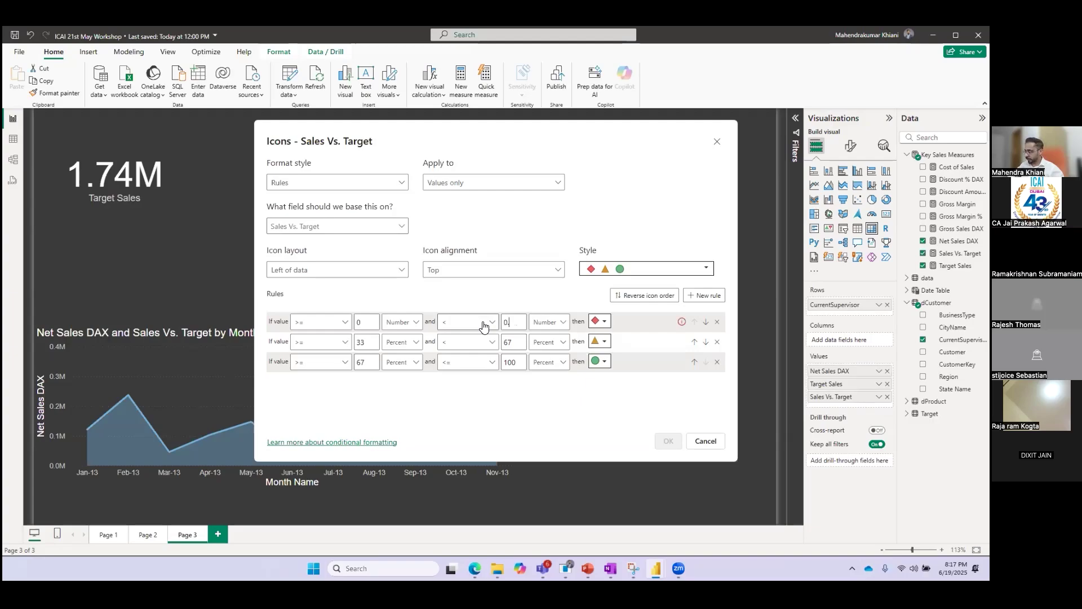
pyautogui.write('.95')
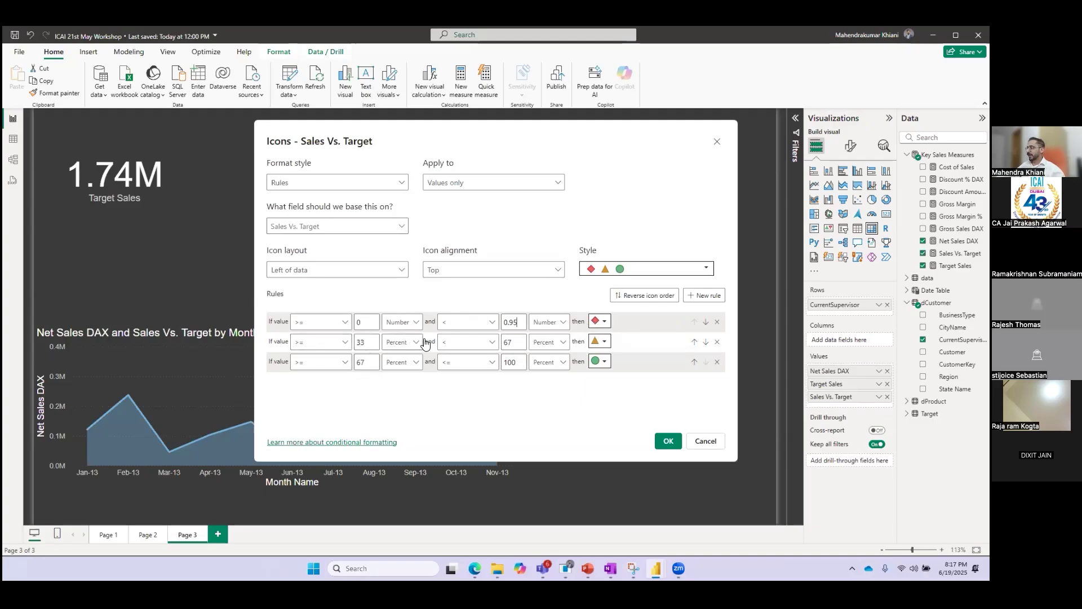
# Set the orange triangle rule to cover values from number 0.95 to below number 1.05.
pyautogui.click(402, 343)
pyautogui.click(400, 360)
pyautogui.doubleClick(365, 343)
pyautogui.write('0.95')
pyautogui.click(544, 342)
pyautogui.click(543, 365)
pyautogui.hotkey('ctrl', 'a')
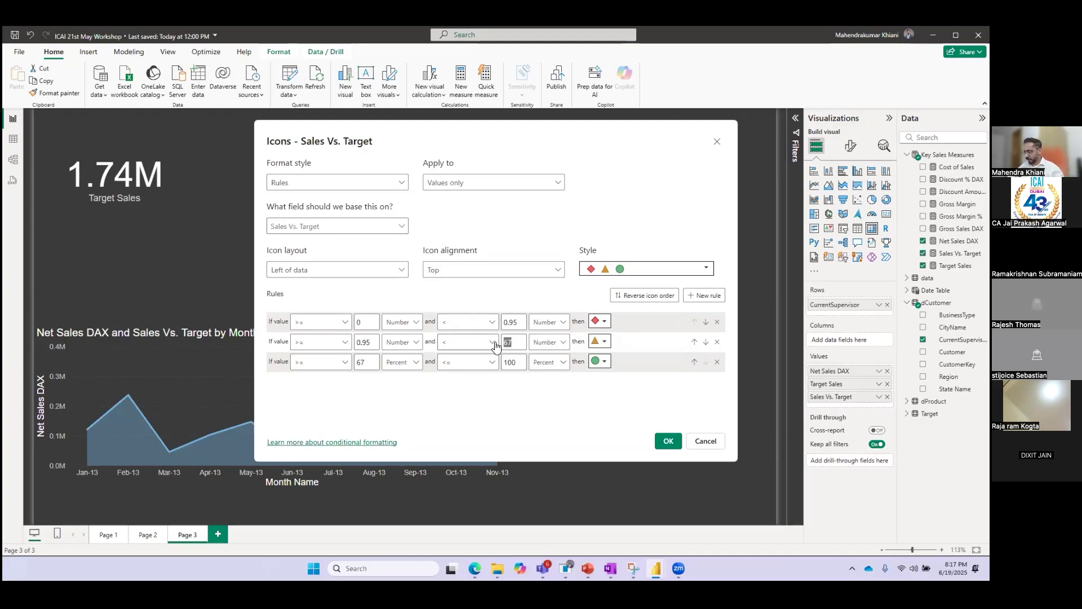
pyautogui.write('1.05')
pyautogui.click(604, 343)
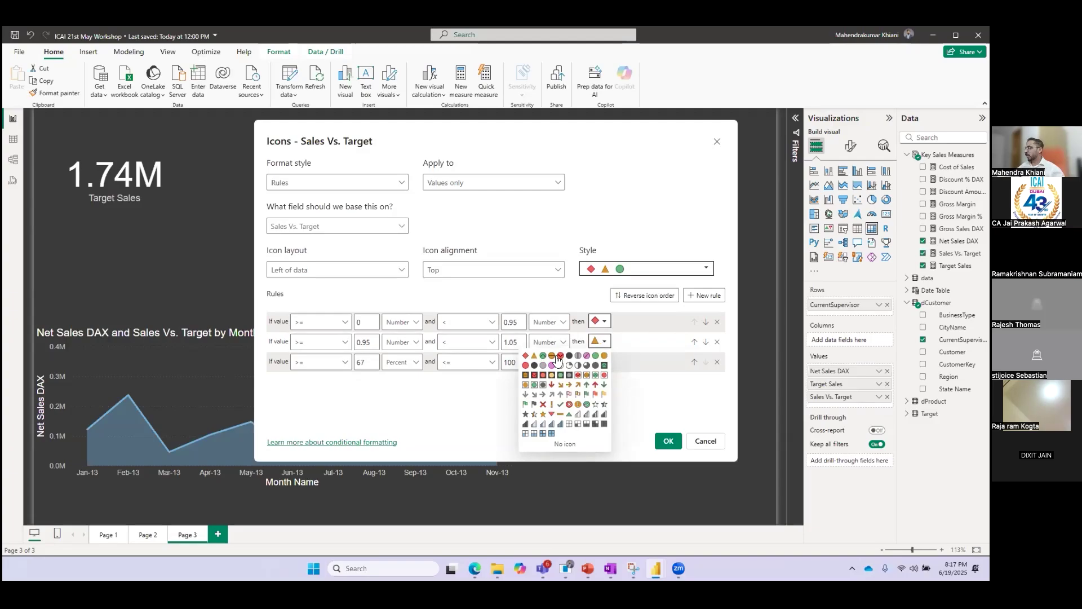
pyautogui.click(627, 343)
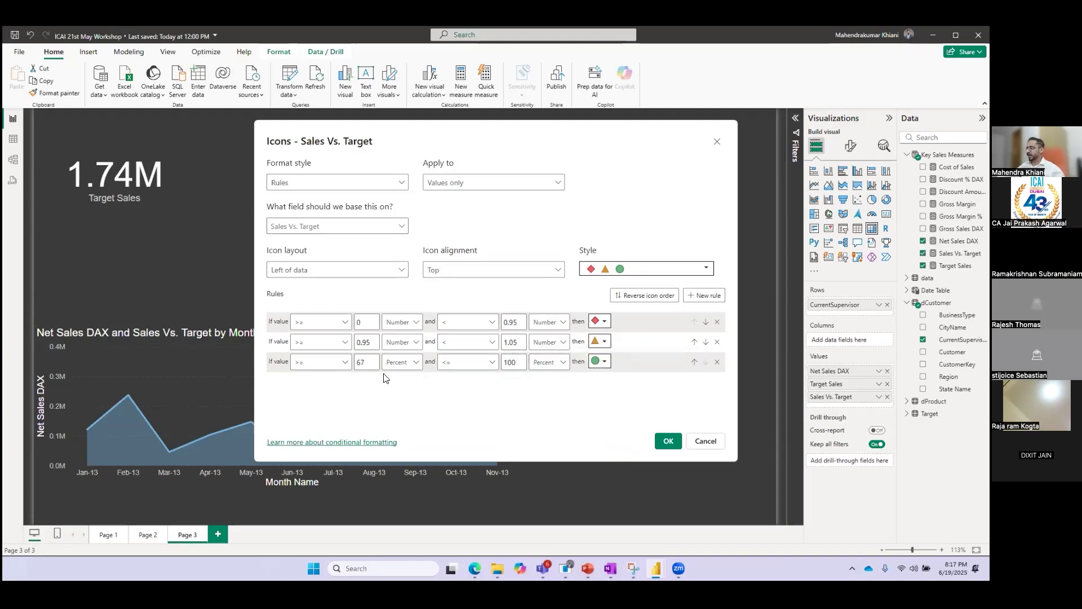
# Set the green circle rule to cover values from number 1.05 up to the maximum, using Number as the unit.
pyautogui.doubleClick(364, 364)
pyautogui.write('1.05')
pyautogui.click(409, 369)
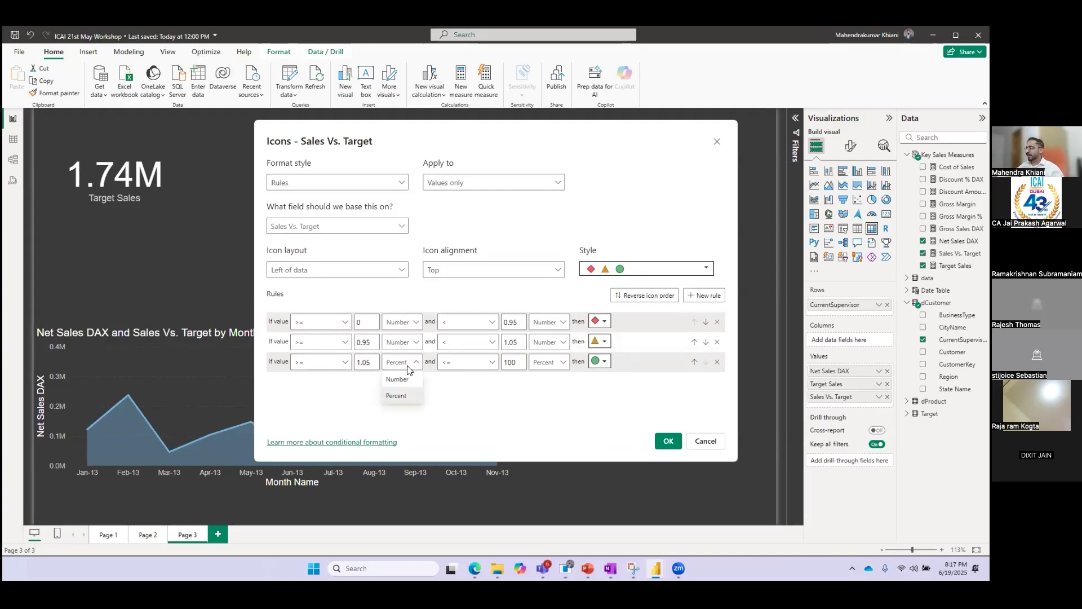
pyautogui.click(397, 379)
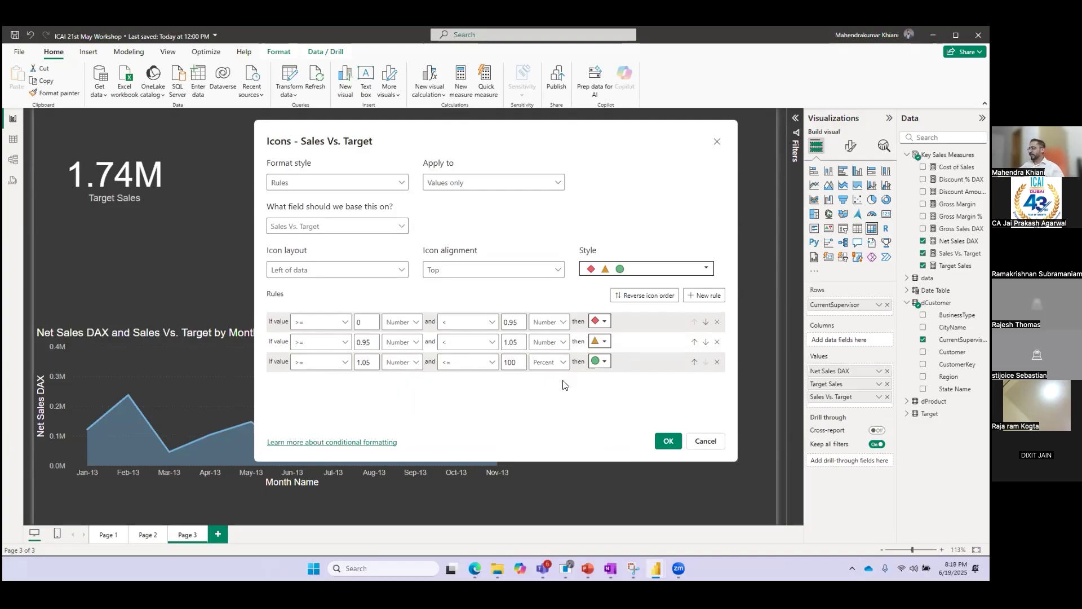
pyautogui.click(538, 371)
pyautogui.click(533, 383)
pyautogui.moveTo(523, 363); pyautogui.dragTo(499, 366)
pyautogui.press('BackSpace')
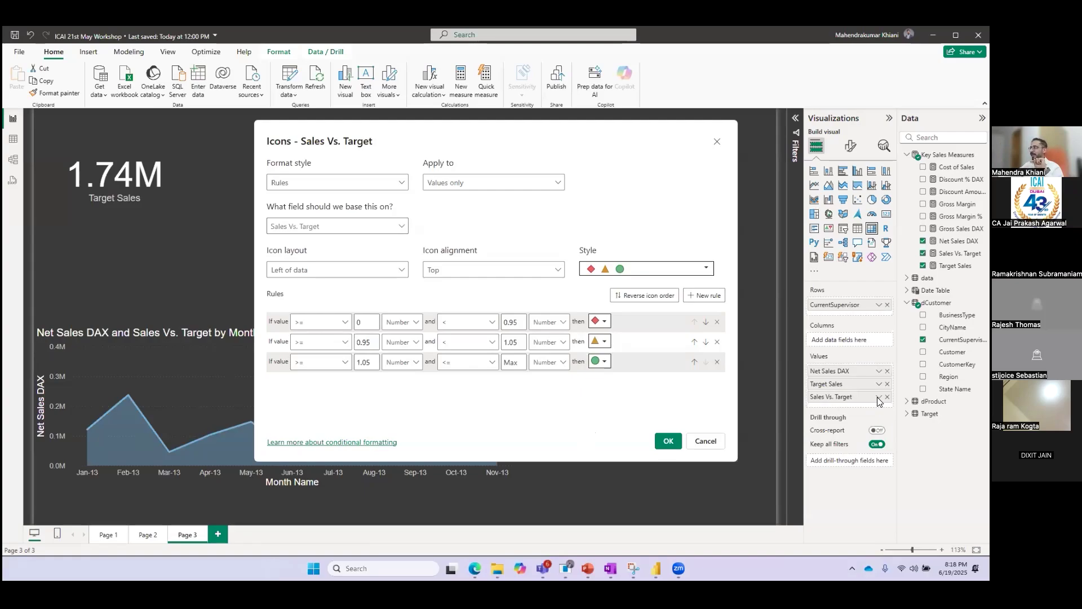
# Apply the icon rules with the diamond, triangle and circle style, and widen the supervisor matrix slightly.
pyautogui.click(612, 271)
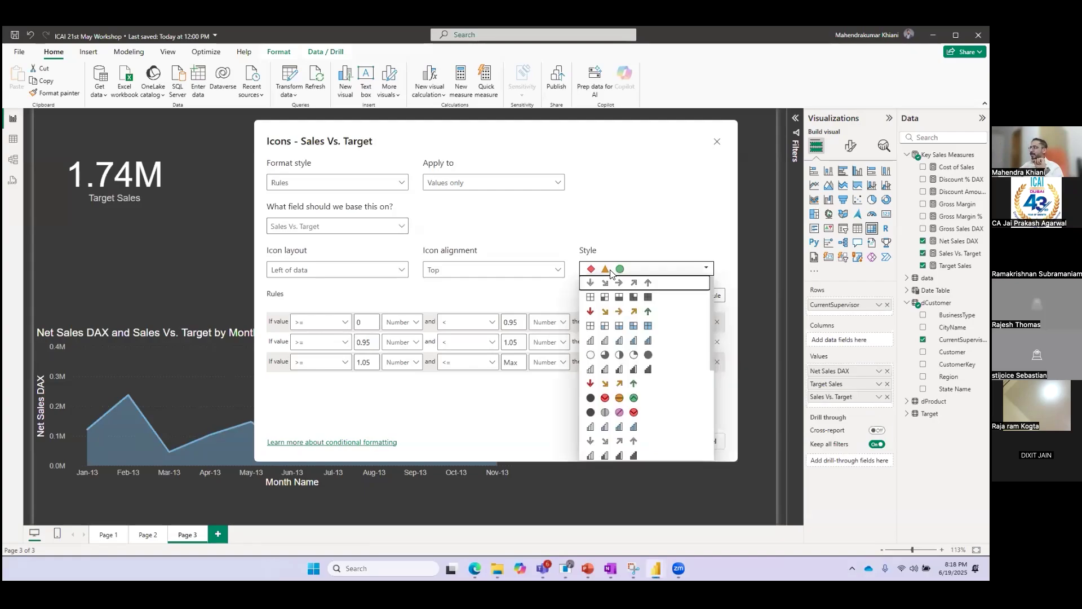
pyautogui.click(637, 240)
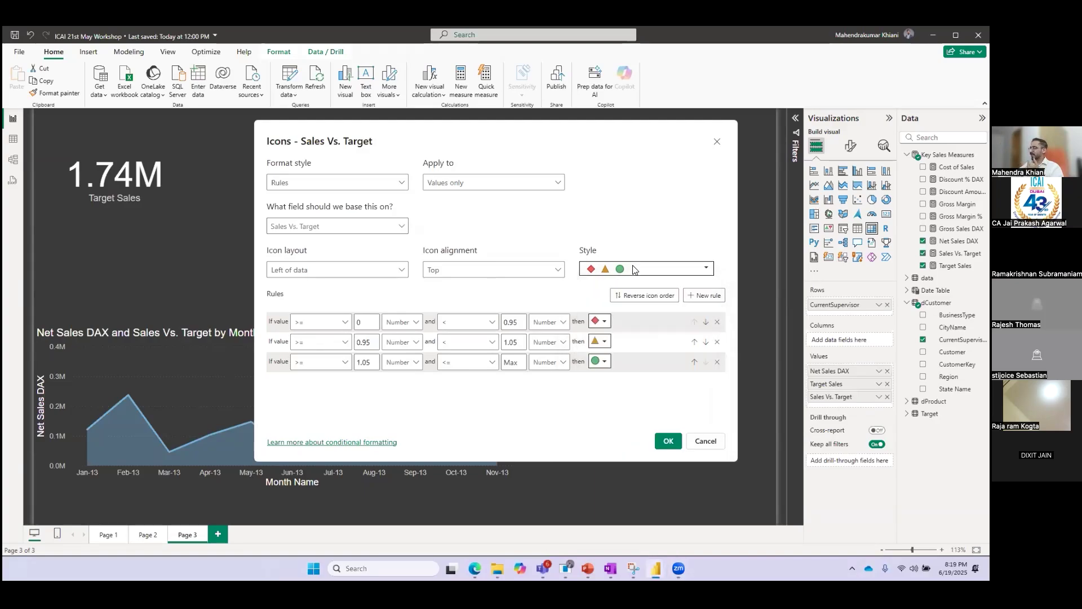
pyautogui.click(634, 270)
pyautogui.click(637, 238)
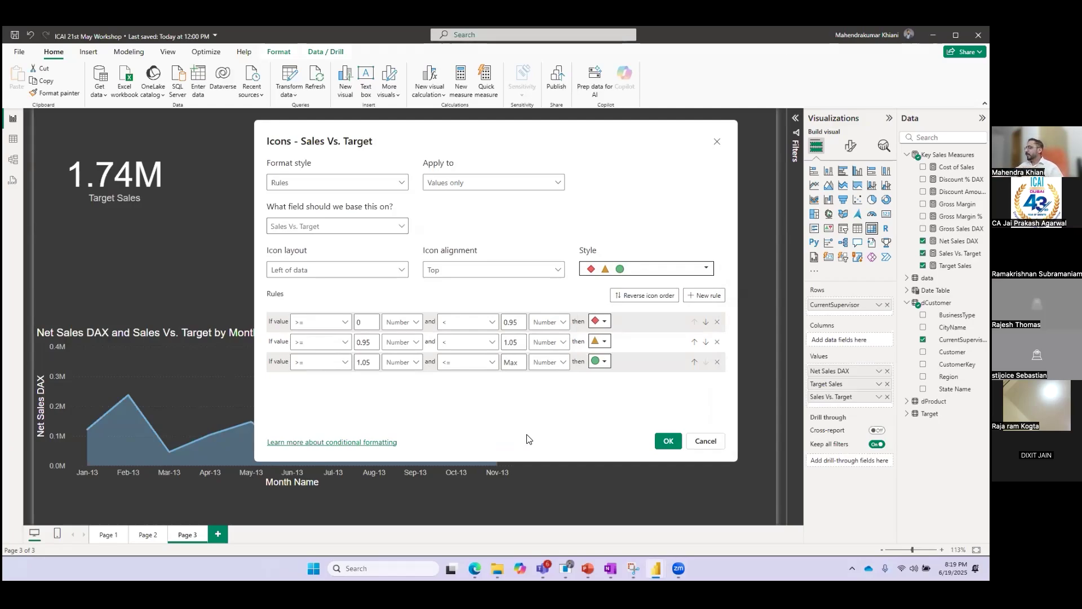
pyautogui.click(668, 440)
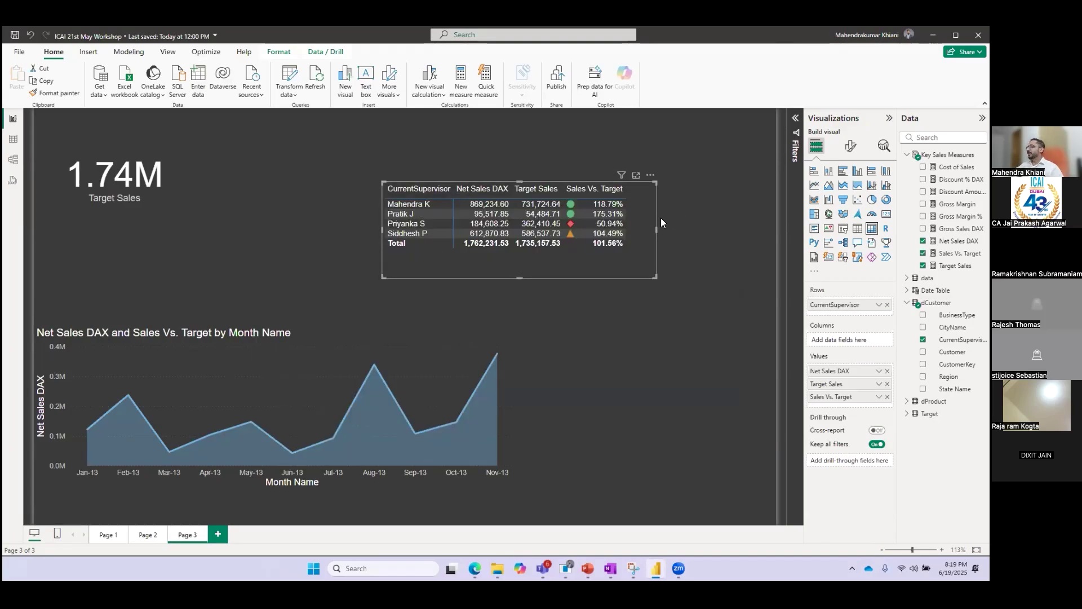
pyautogui.moveTo(656, 230); pyautogui.dragTo(672, 230)
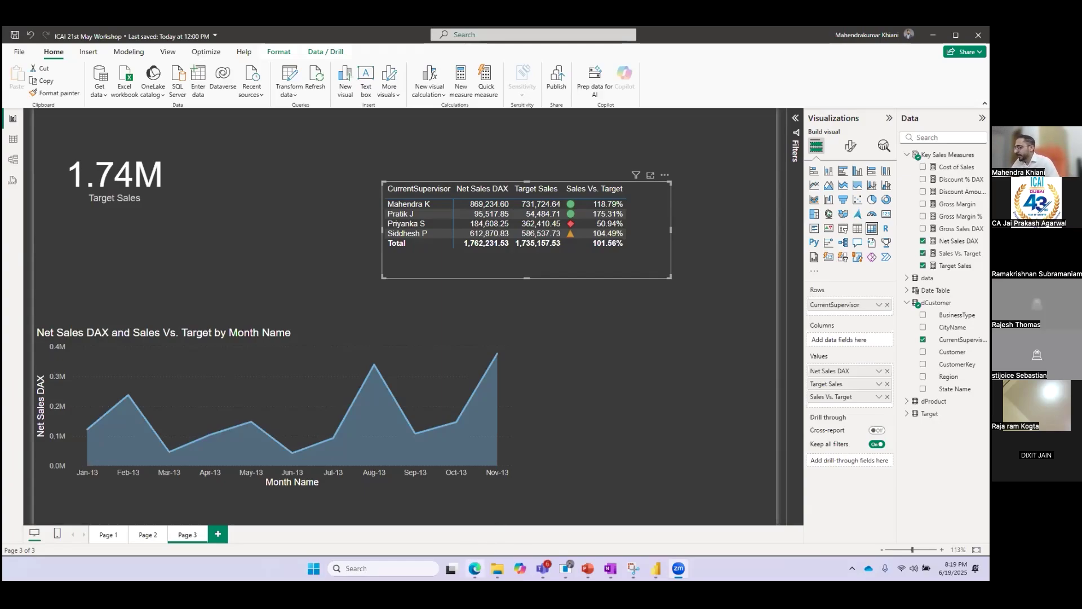
# Switch to the published report in the browser and examine the custom tooltips for May, July and August 2013 on the net sales chart.
pyautogui.click(475, 568)
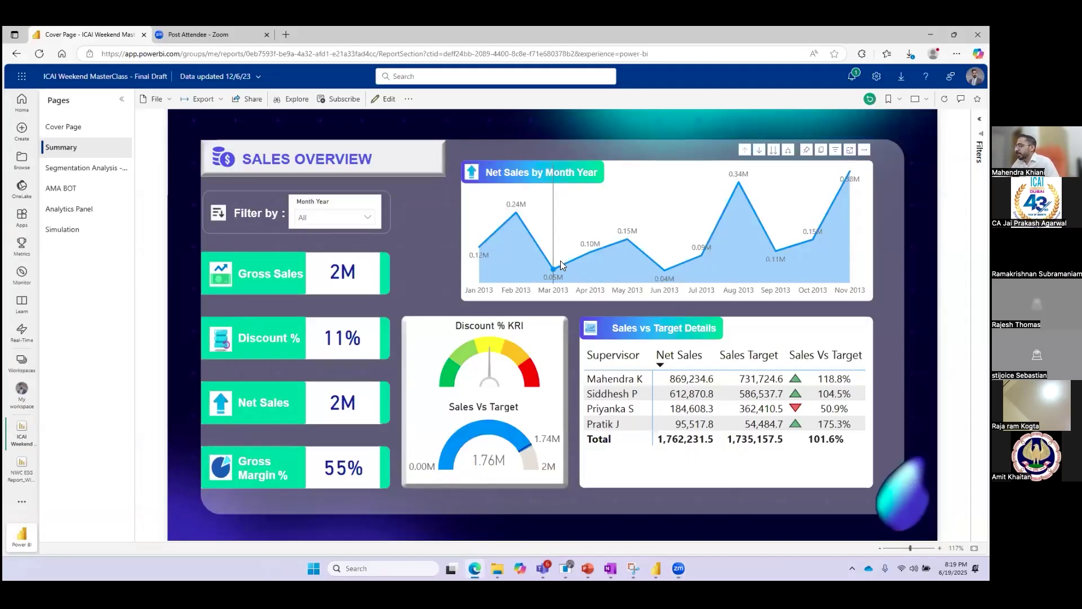
pyautogui.moveTo(561, 260)
pyautogui.hotkey('alt', 'Tab')
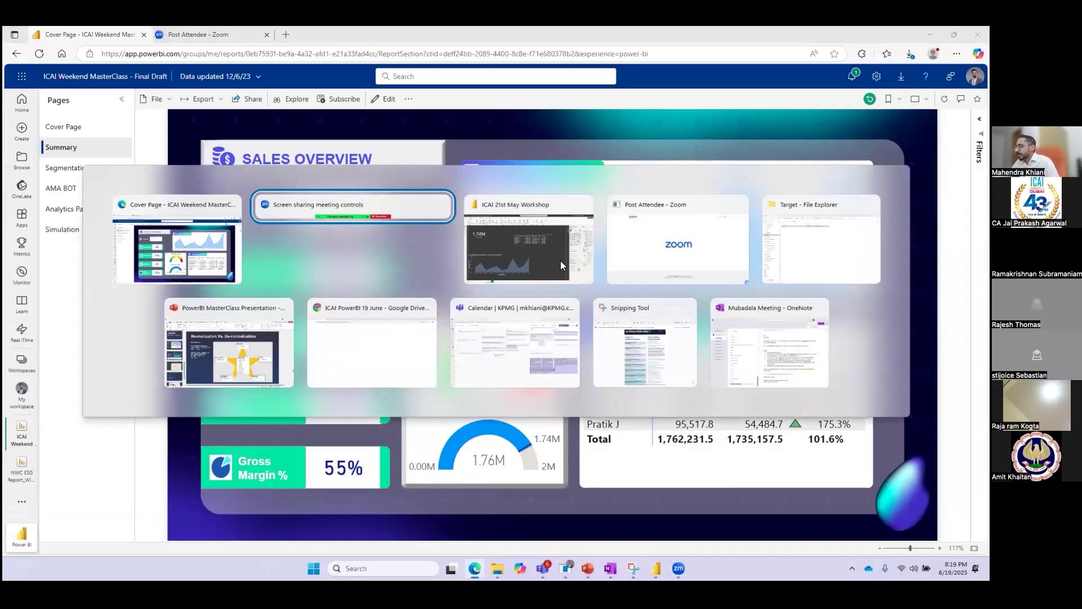
pyautogui.press('Escape')
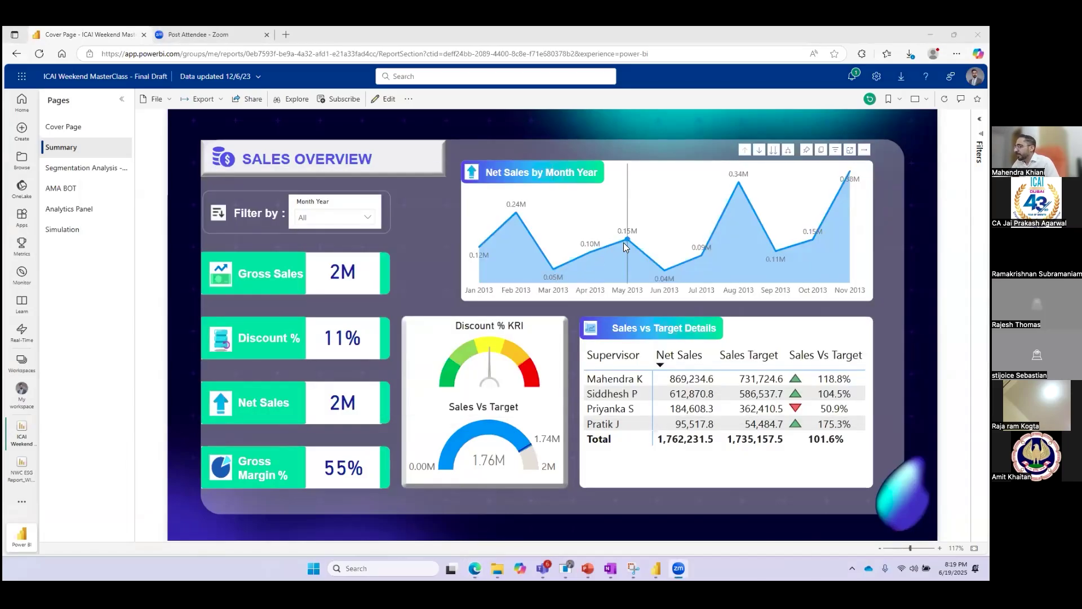
pyautogui.moveTo(624, 243)
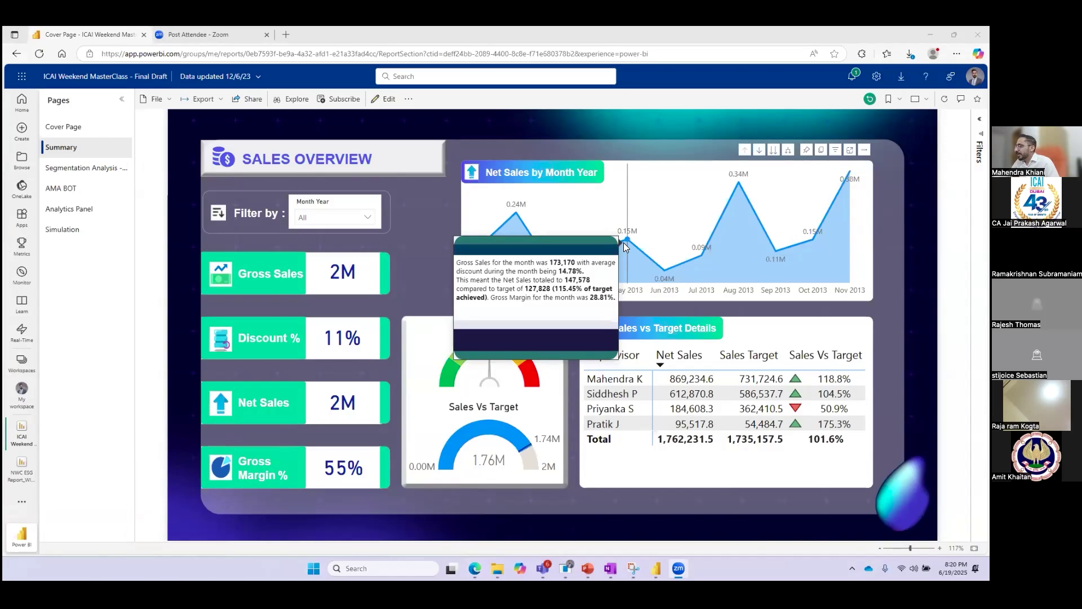
pyautogui.moveTo(664, 271)
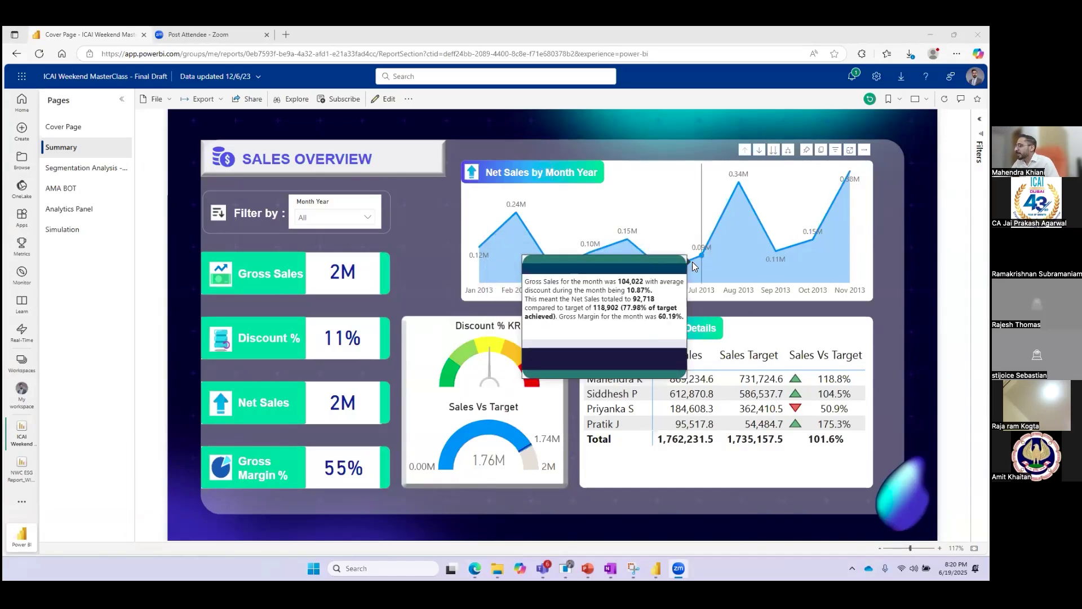
pyautogui.moveTo(738, 208)
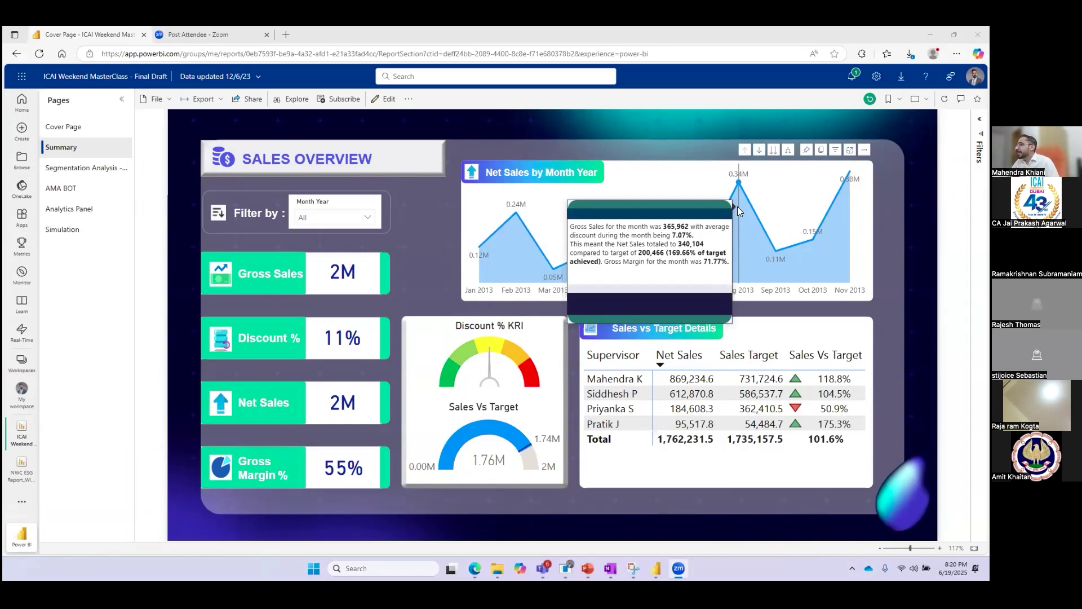
# Return to Power BI Desktop and add a new report page after Page 3 named Tooltip.
pyautogui.hotkey('alt', 'Tab')
pyautogui.hotkey('alt', 'Tab')
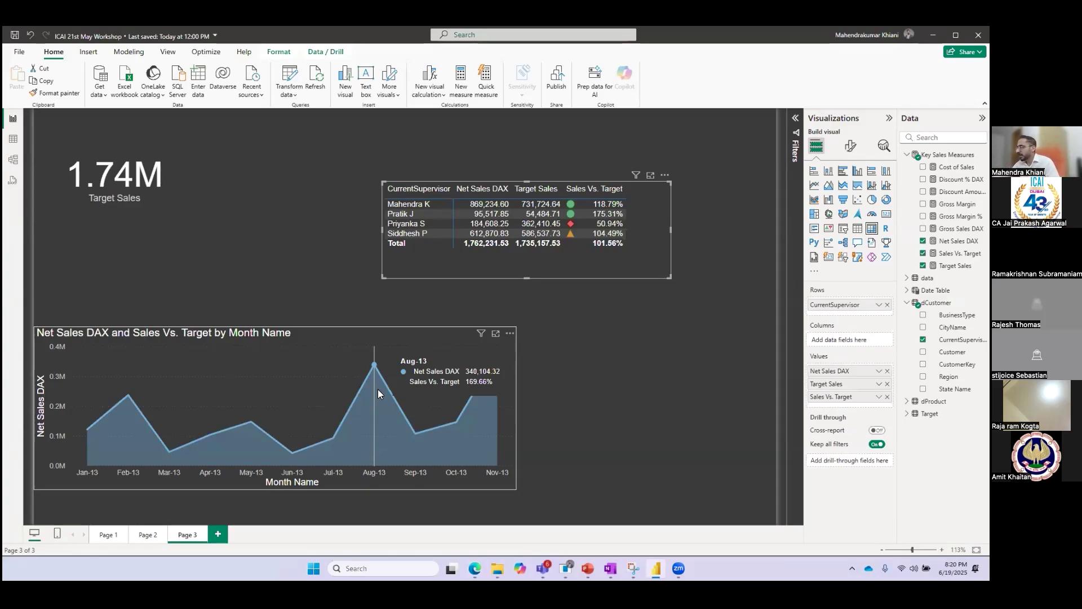
pyautogui.click(219, 536)
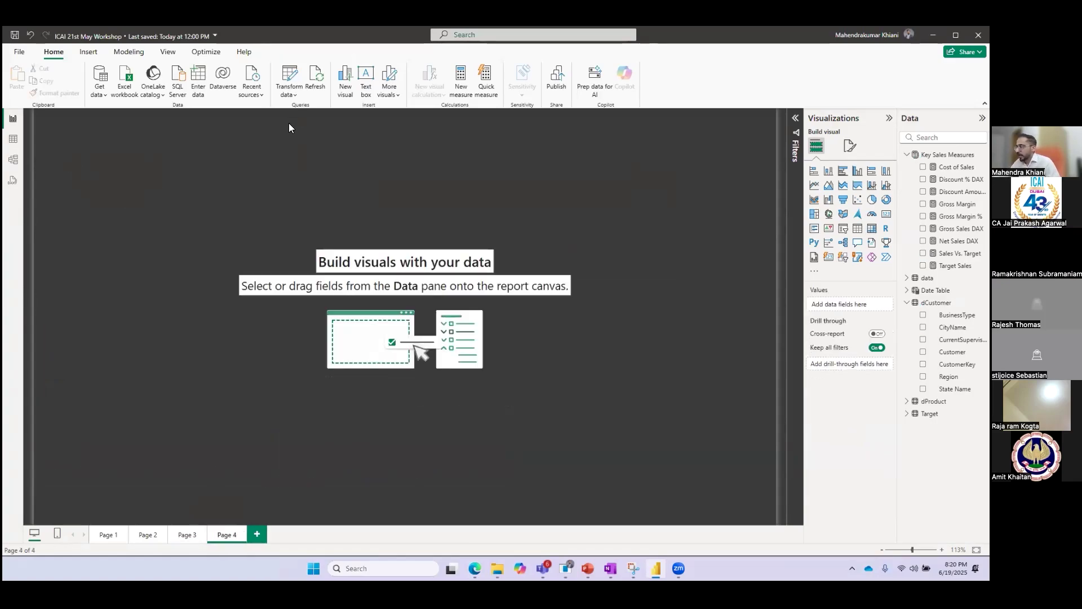
pyautogui.moveTo(233, 534); pyautogui.dragTo(202, 543)
pyautogui.click(224, 537)
pyautogui.click(220, 536)
pyautogui.doubleClick(220, 536)
pyautogui.write('Toolt')
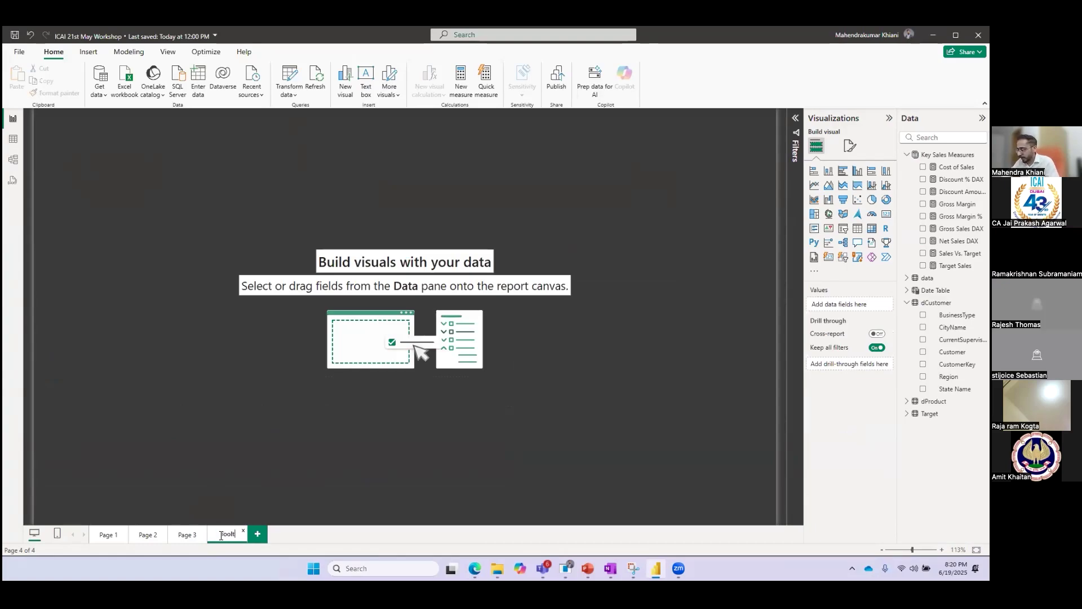
pyautogui.write('ip')
pyautogui.press('Return')
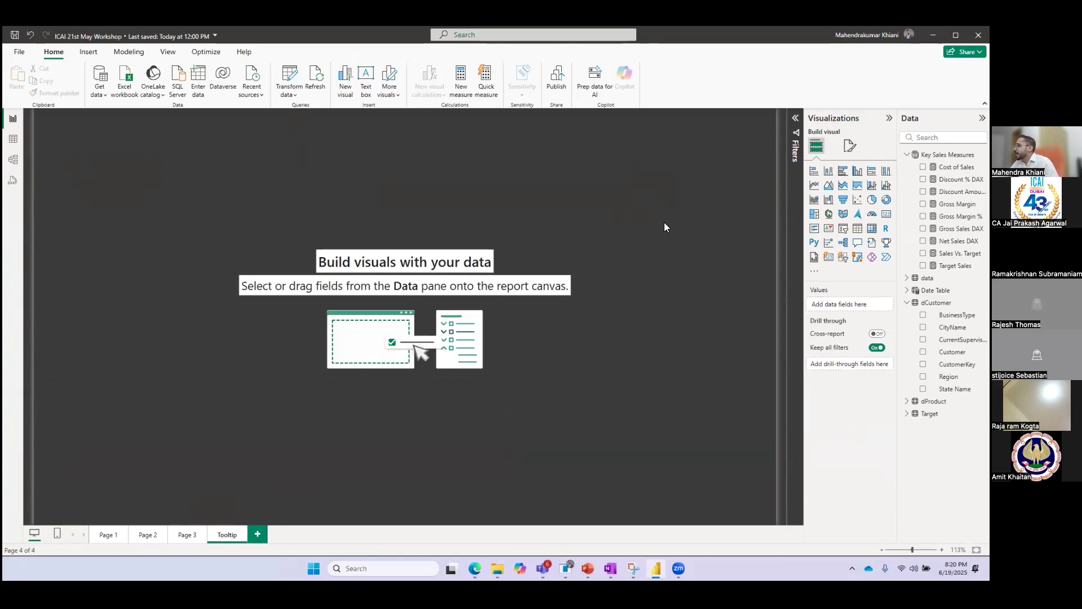
# Examine the Tooltip page's format settings: page information, canvas settings and canvas background.
pyautogui.click(850, 148)
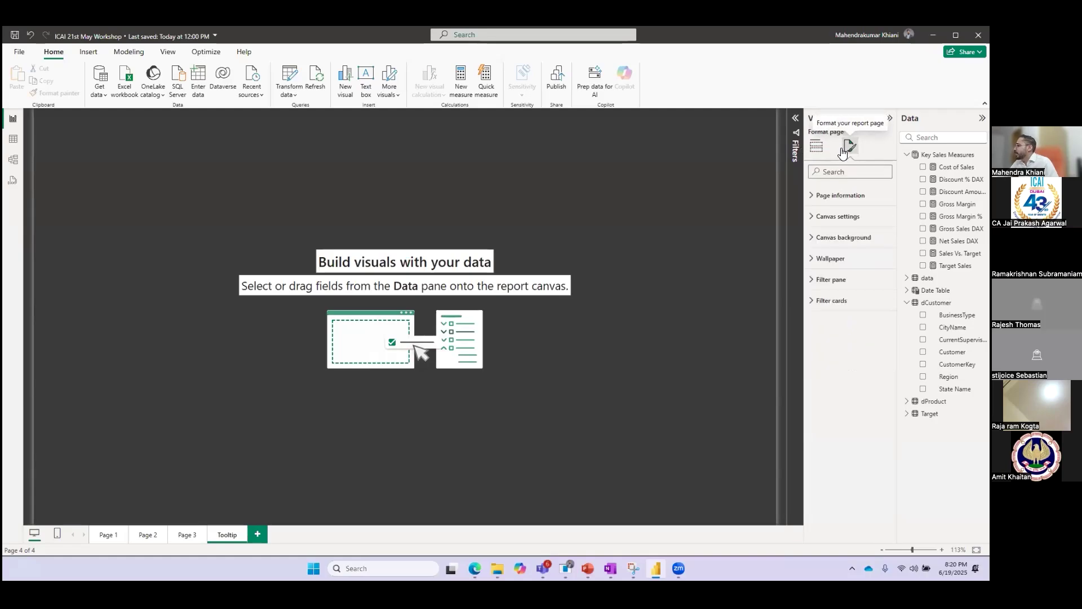
pyautogui.click(811, 239)
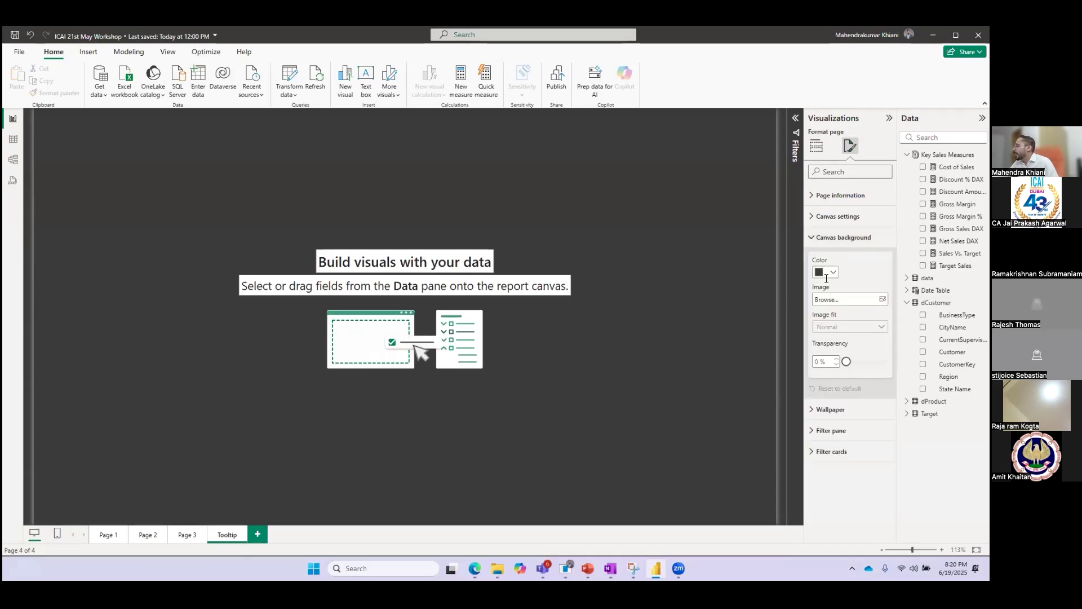
pyautogui.click(815, 237)
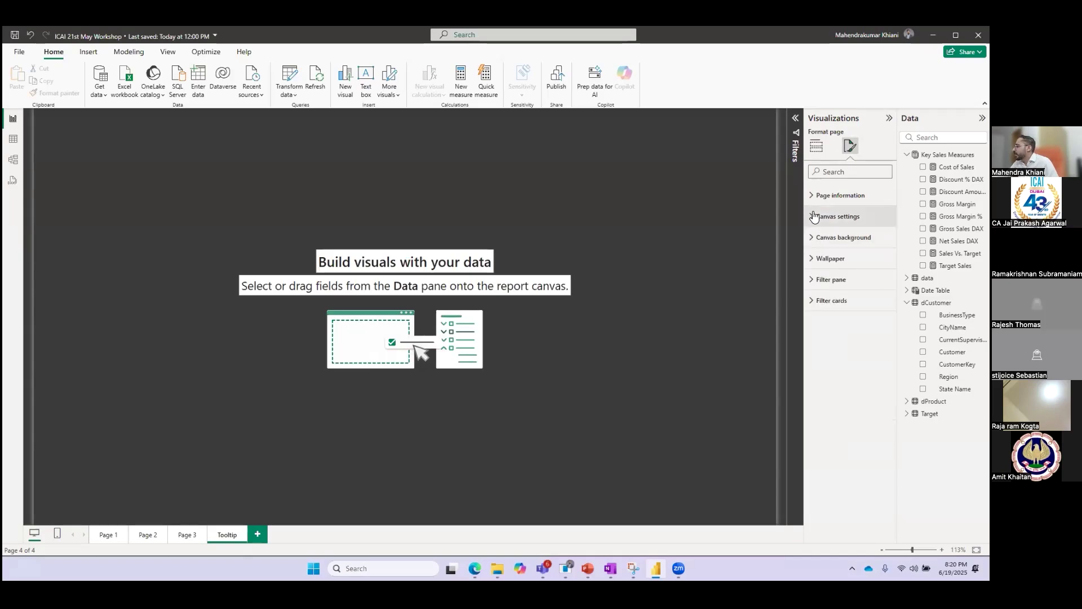
pyautogui.click(812, 197)
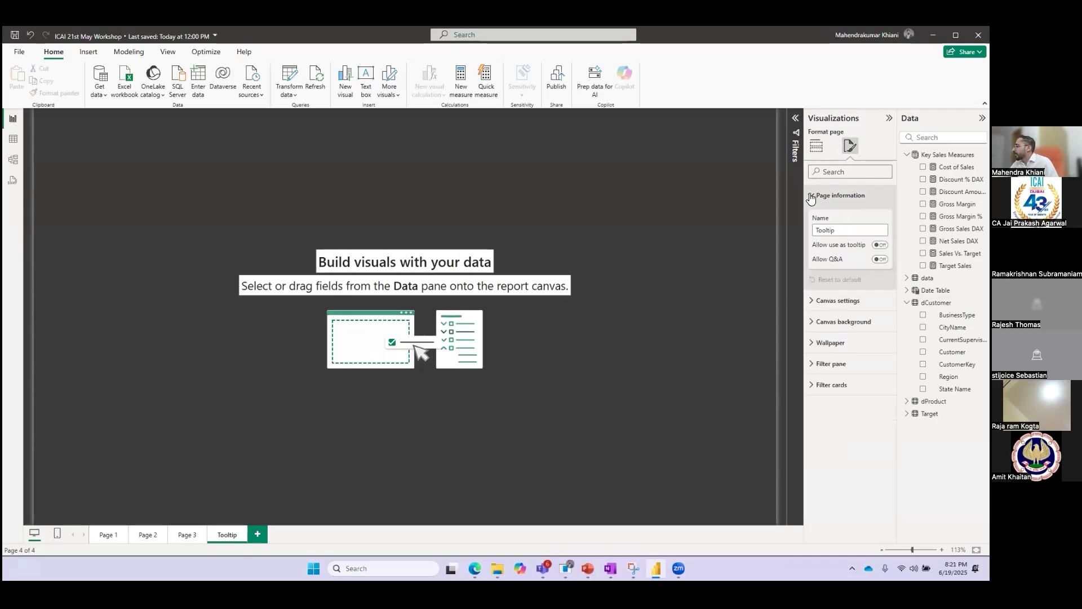
pyautogui.click(811, 197)
pyautogui.click(813, 216)
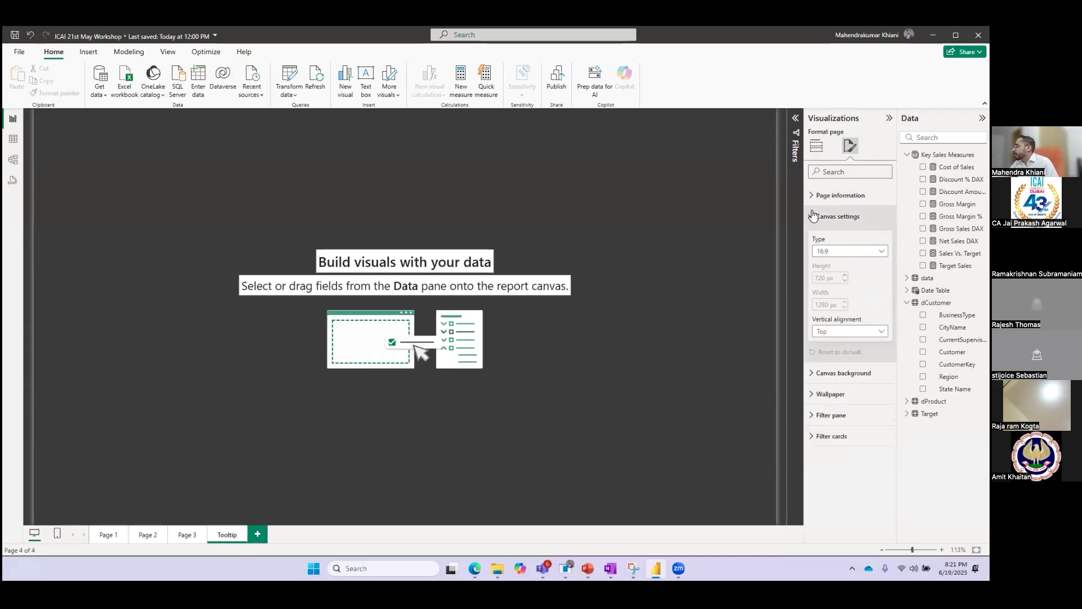
pyautogui.click(813, 216)
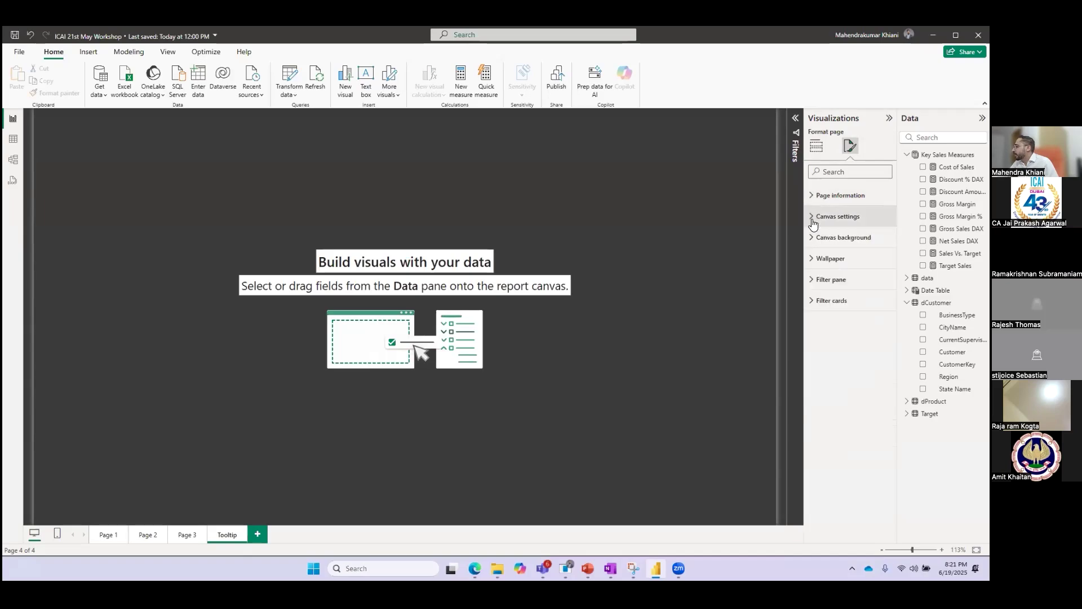
pyautogui.click(812, 238)
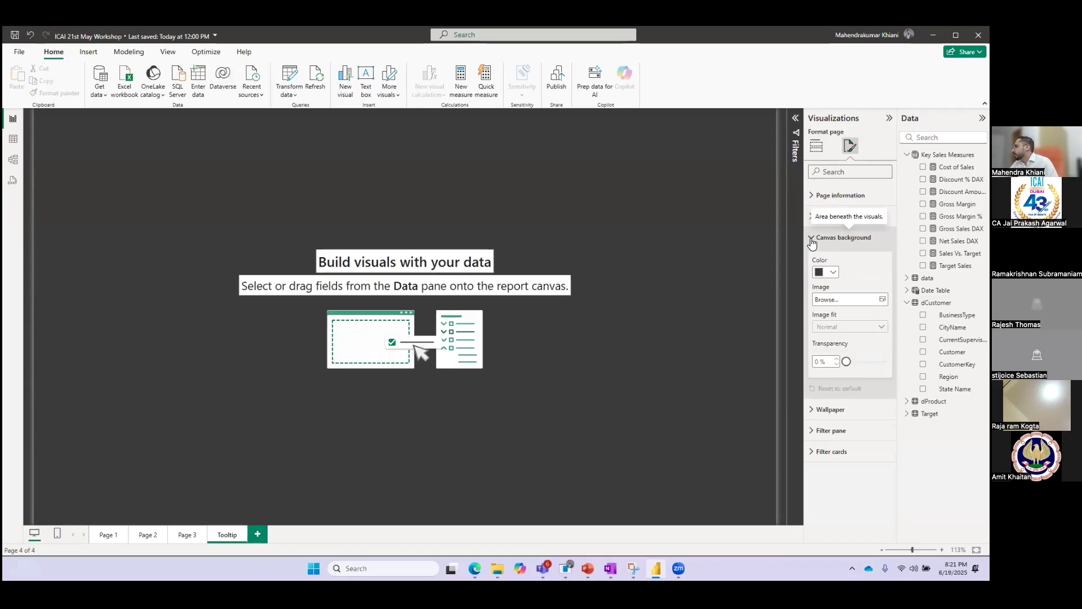
pyautogui.click(811, 239)
pyautogui.click(814, 218)
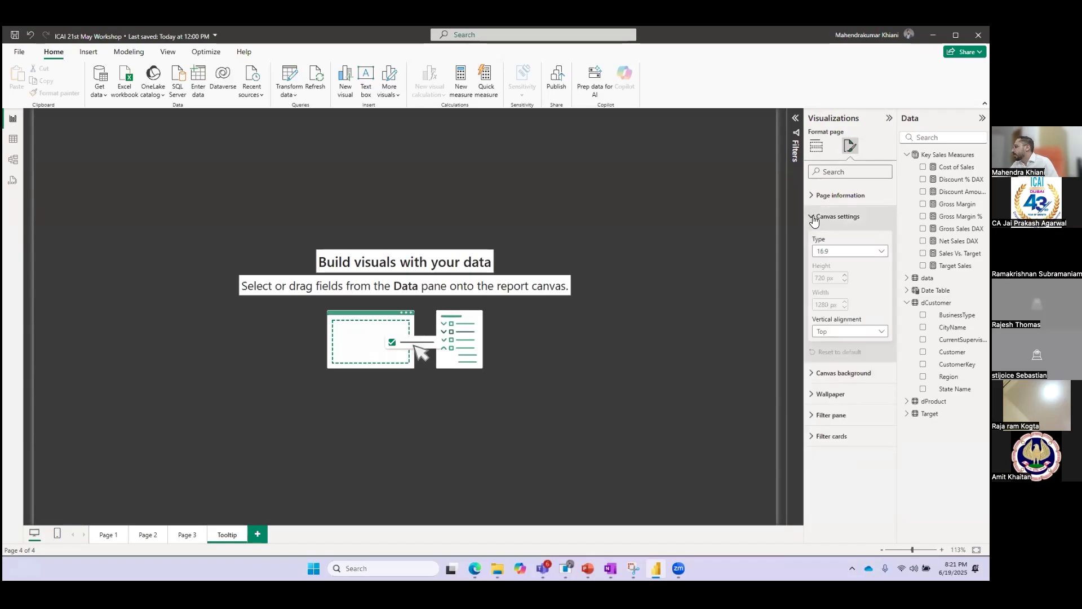
pyautogui.click(814, 218)
pyautogui.click(813, 195)
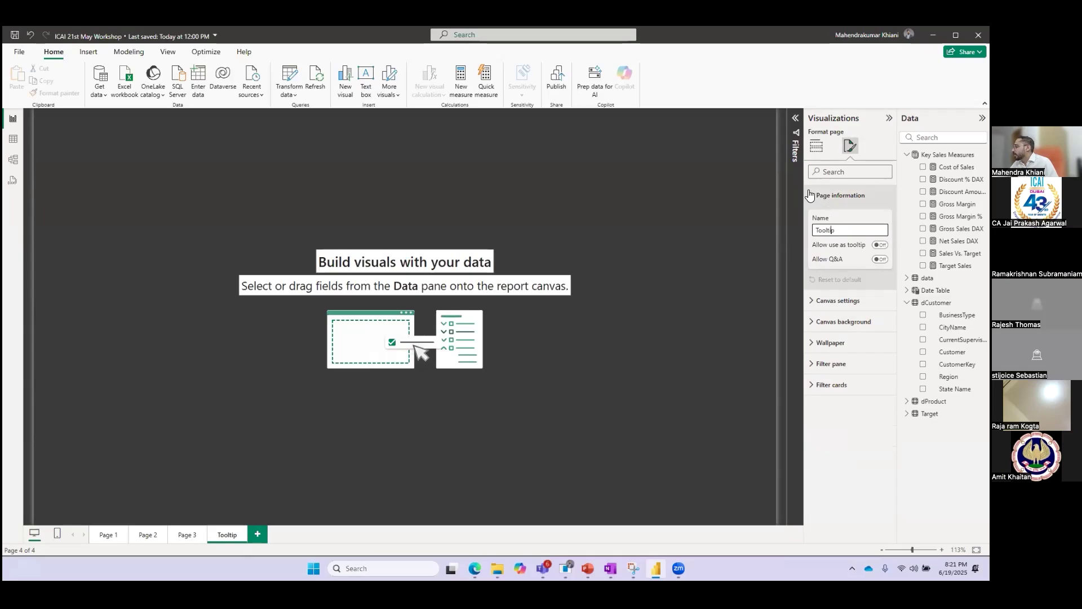
pyautogui.click(813, 195)
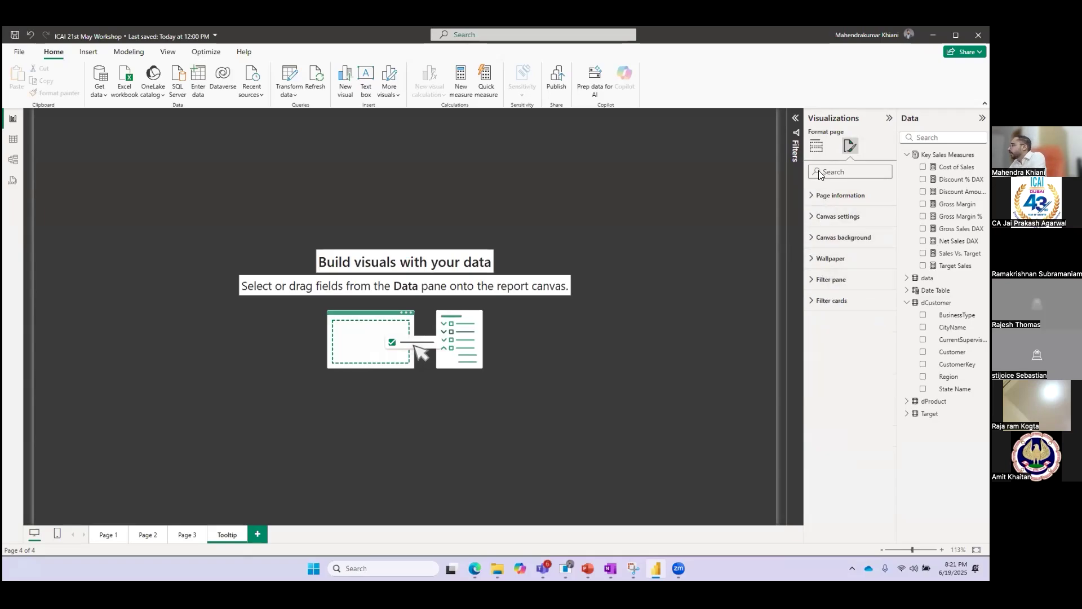
# Set the Tooltip page's canvas type to Tooltip.
pyautogui.click(820, 147)
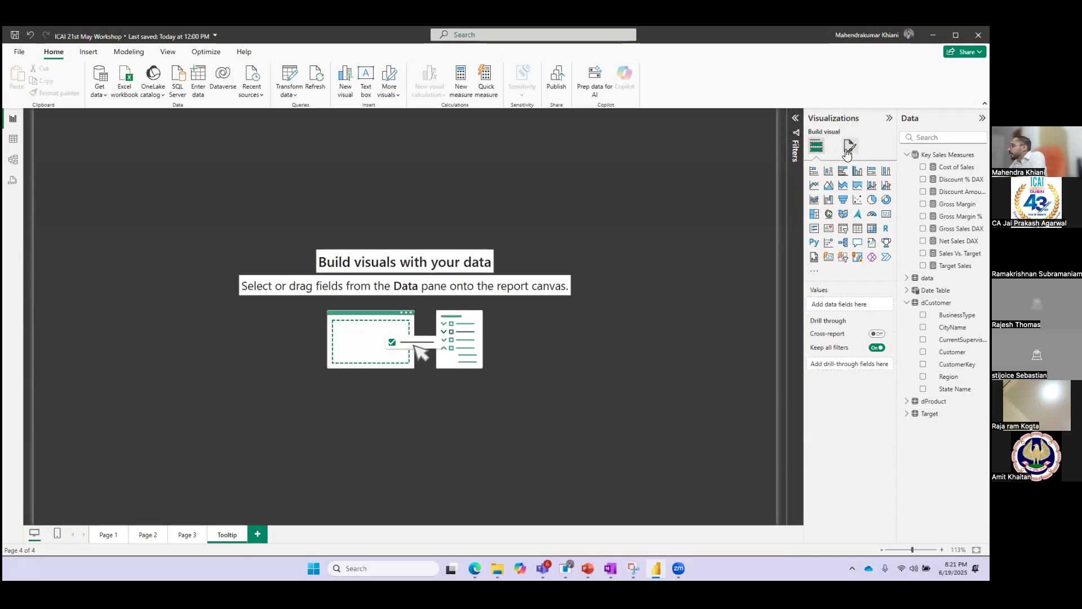
pyautogui.click(847, 148)
pyautogui.click(812, 217)
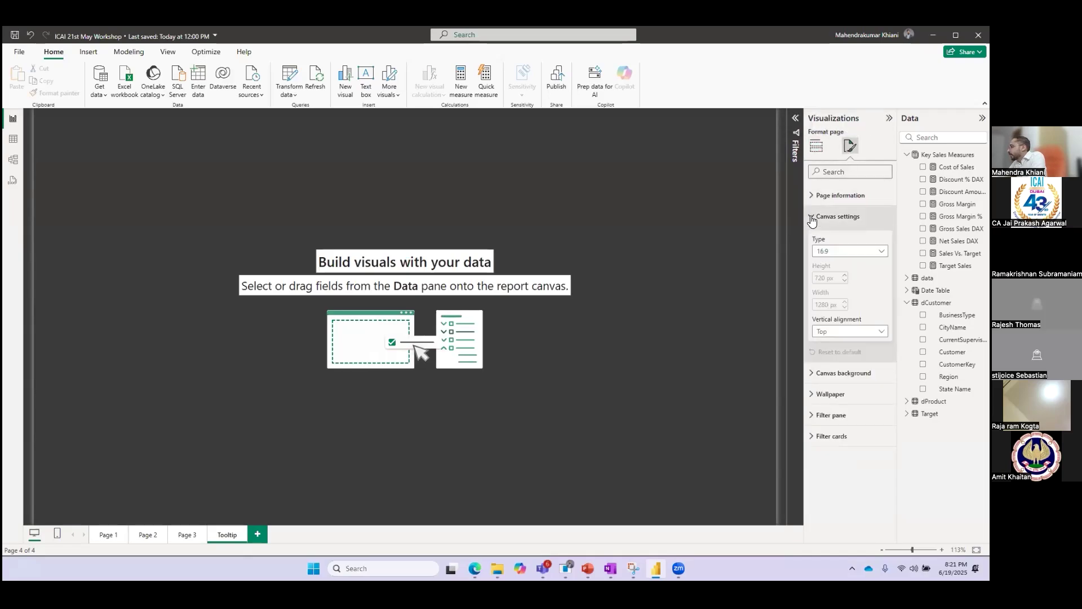
pyautogui.click(837, 251)
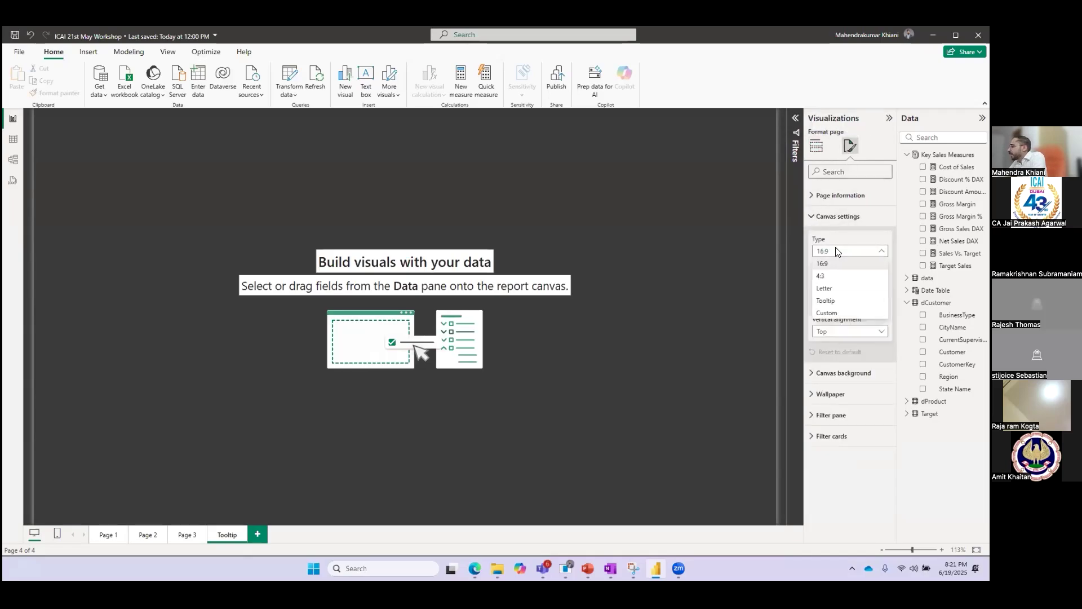
pyautogui.click(727, 257)
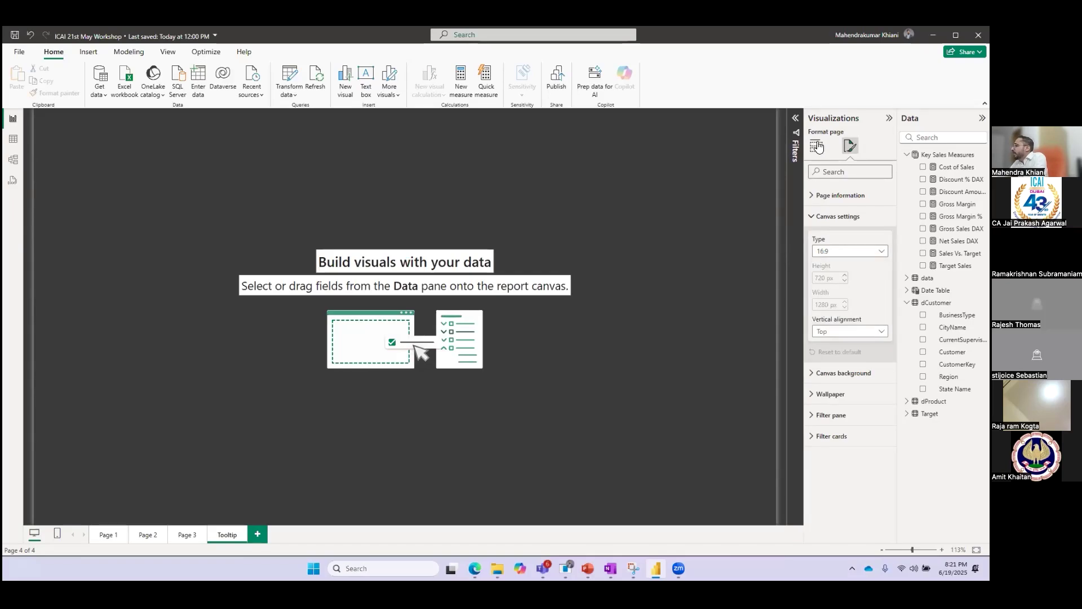
pyautogui.click(839, 254)
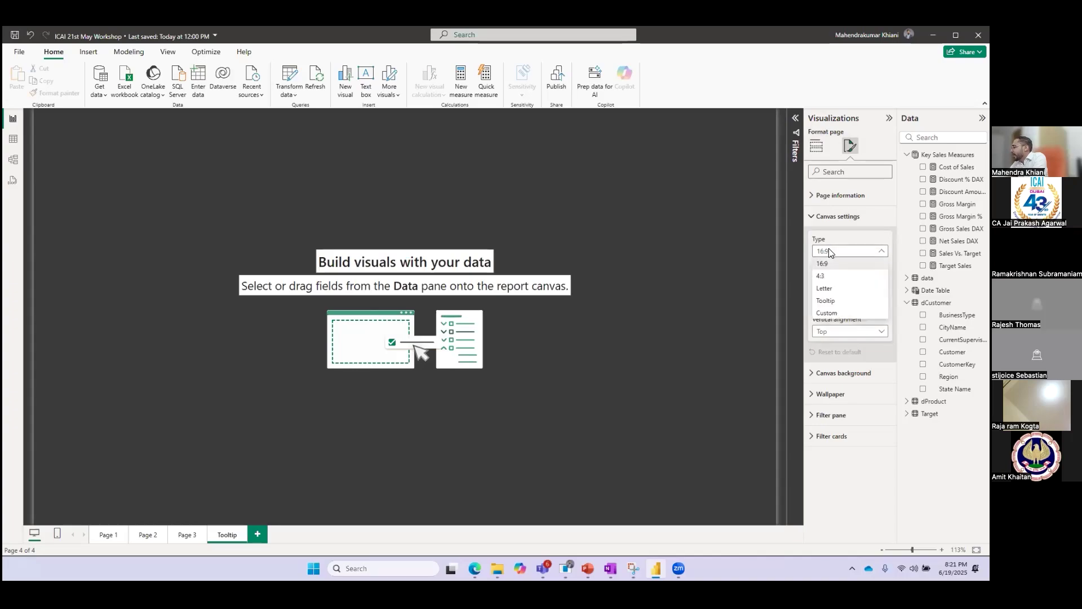
pyautogui.click(826, 301)
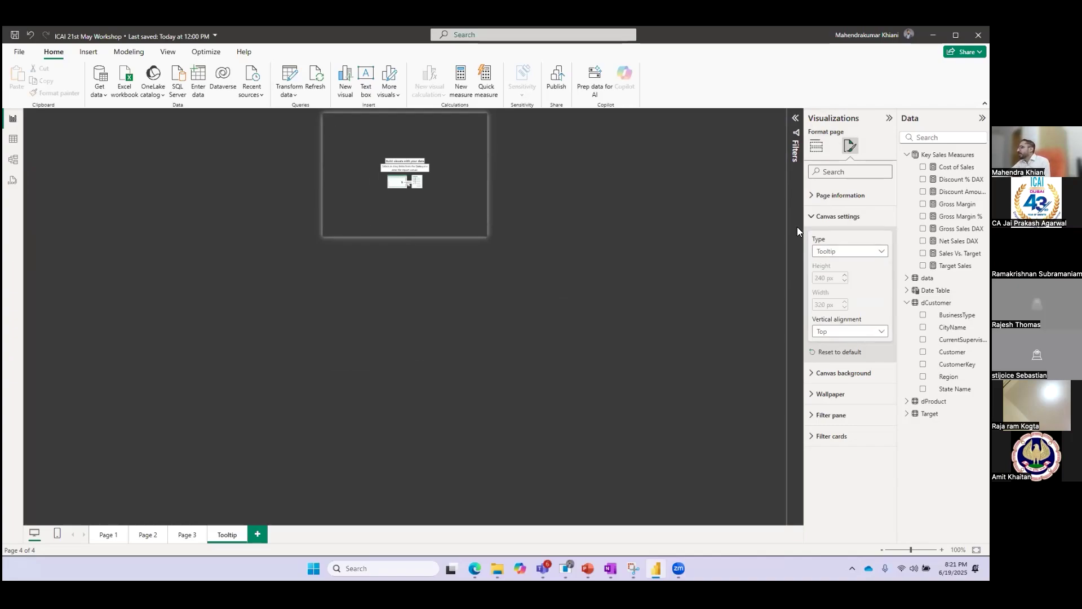
pyautogui.click(811, 217)
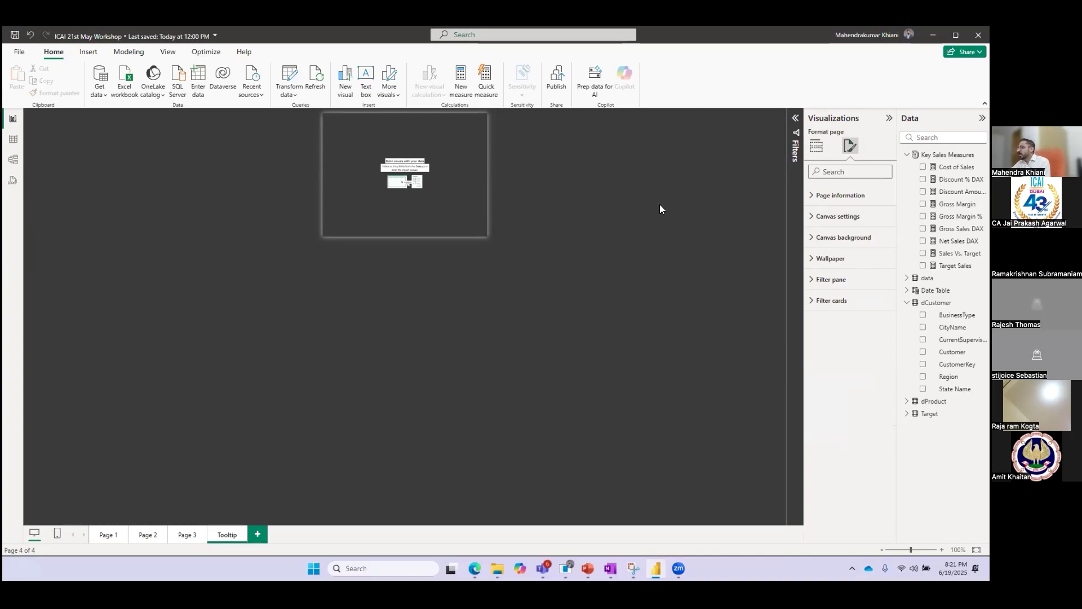
pyautogui.click(816, 146)
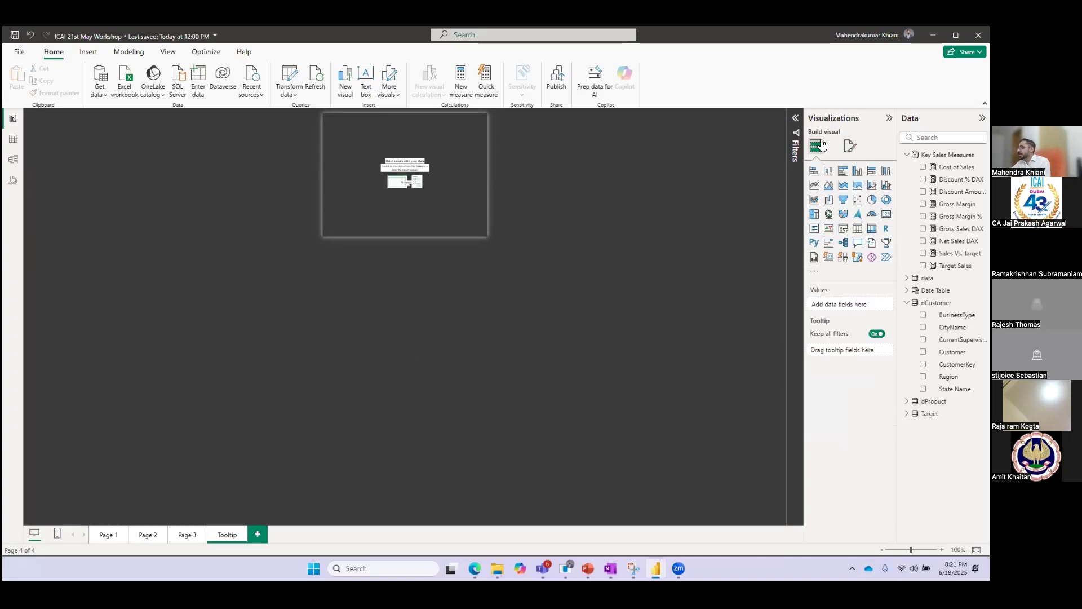
pyautogui.click(850, 147)
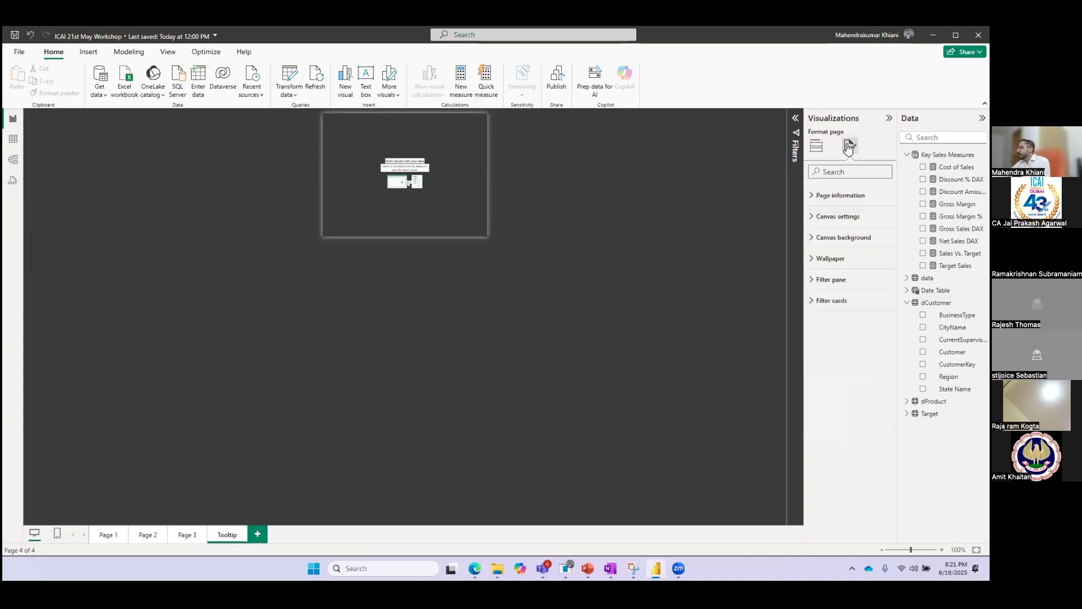
pyautogui.click(813, 217)
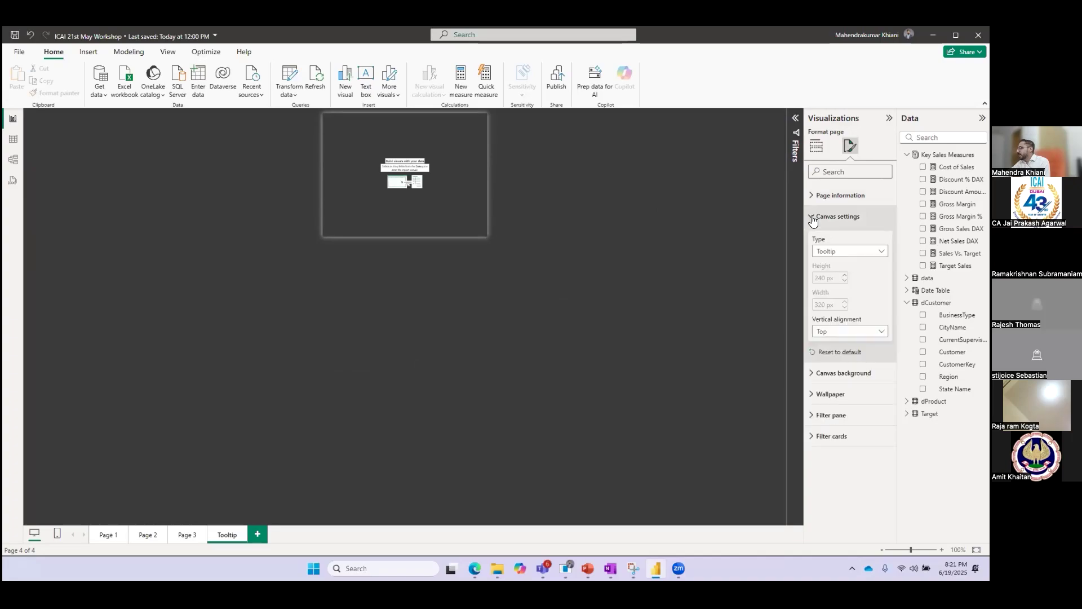
pyautogui.click(830, 252)
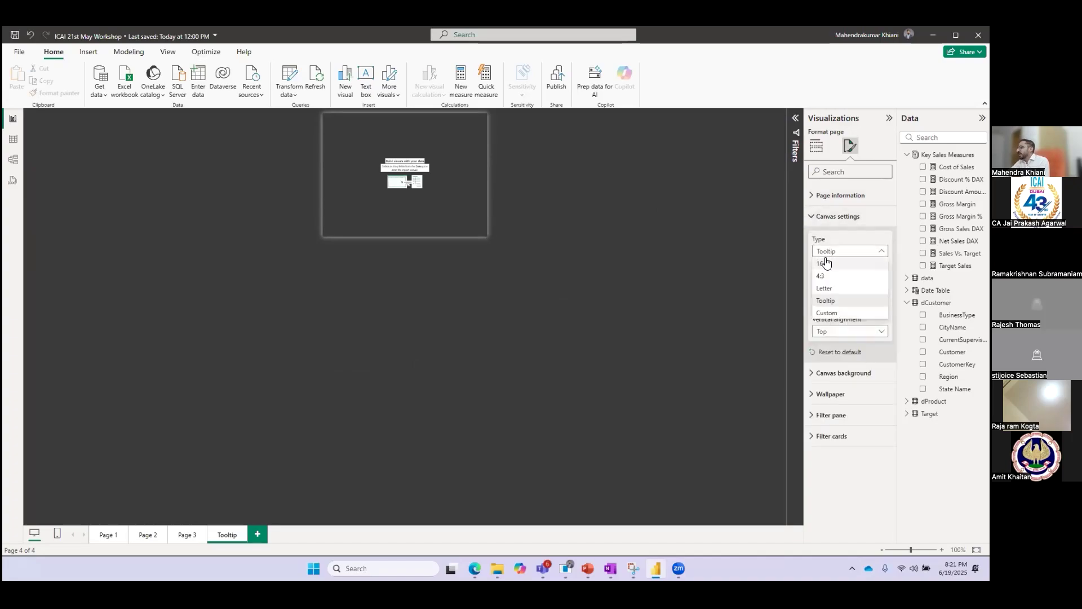
pyautogui.click(828, 301)
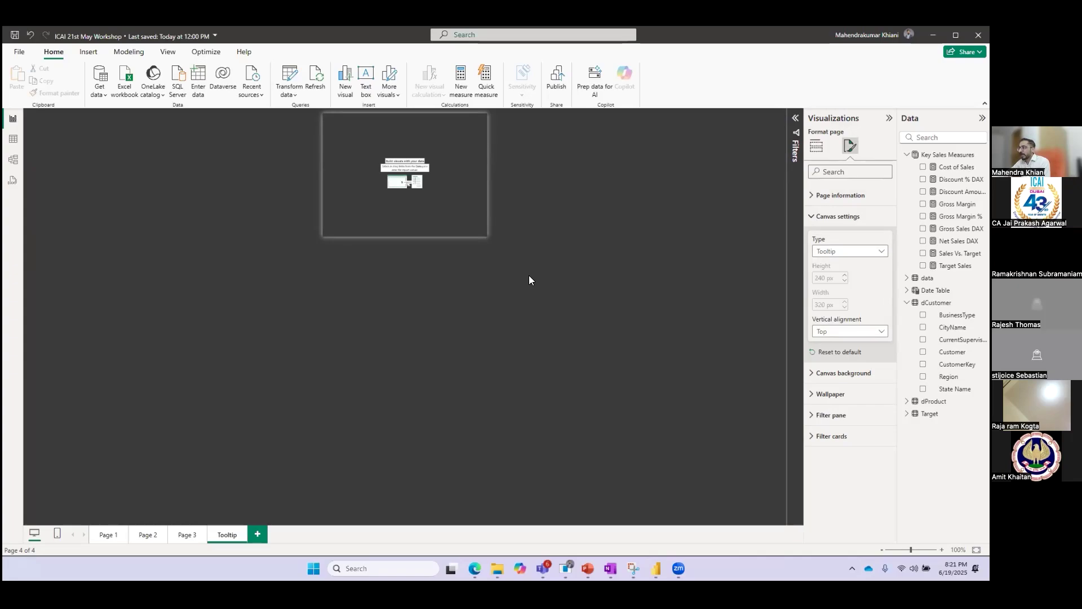
# Insert a text box on the Tooltip page and enlarge it slightly to fill most of the canvas.
pyautogui.click(360, 211)
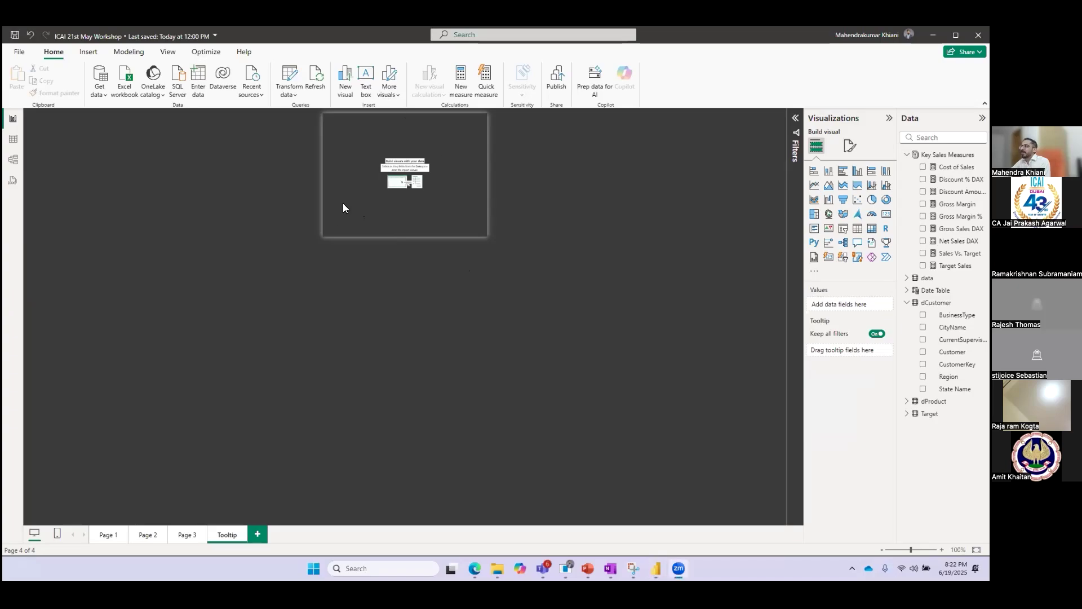
pyautogui.click(91, 52)
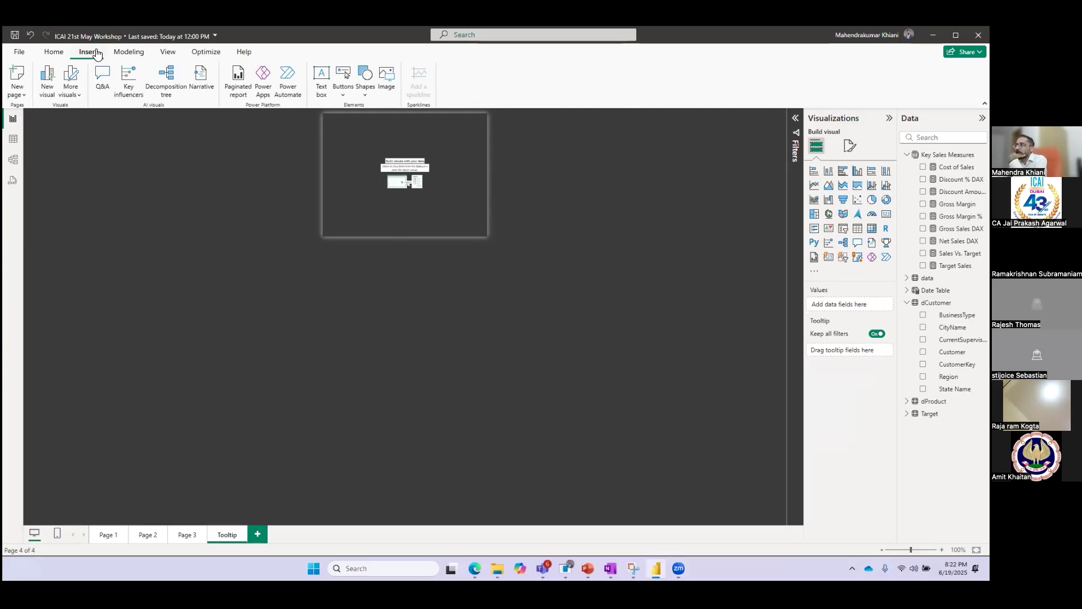
pyautogui.click(319, 73)
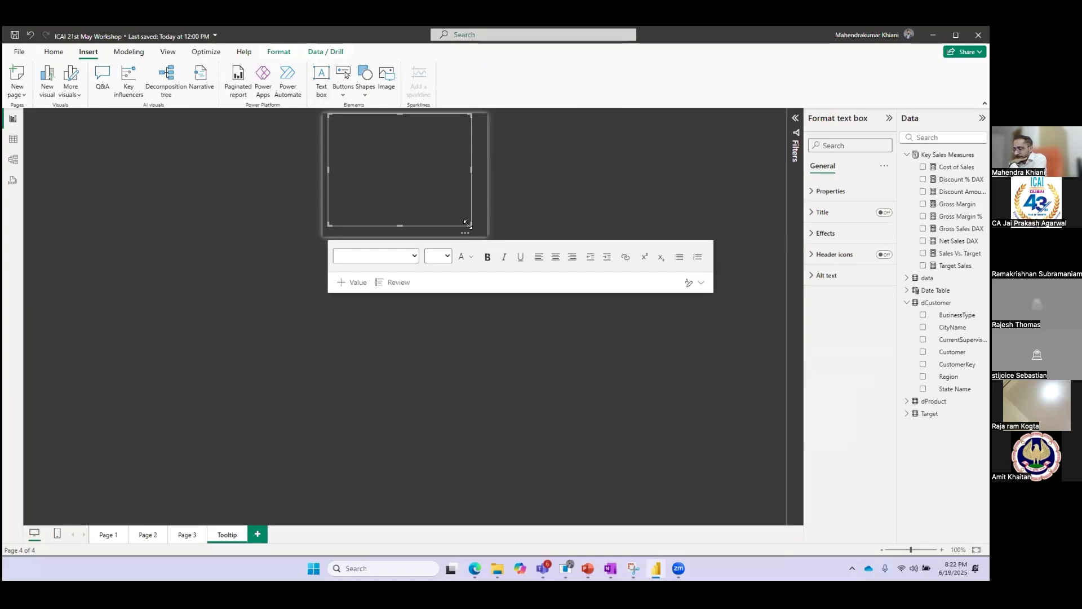
pyautogui.moveTo(468, 224); pyautogui.dragTo(473, 228)
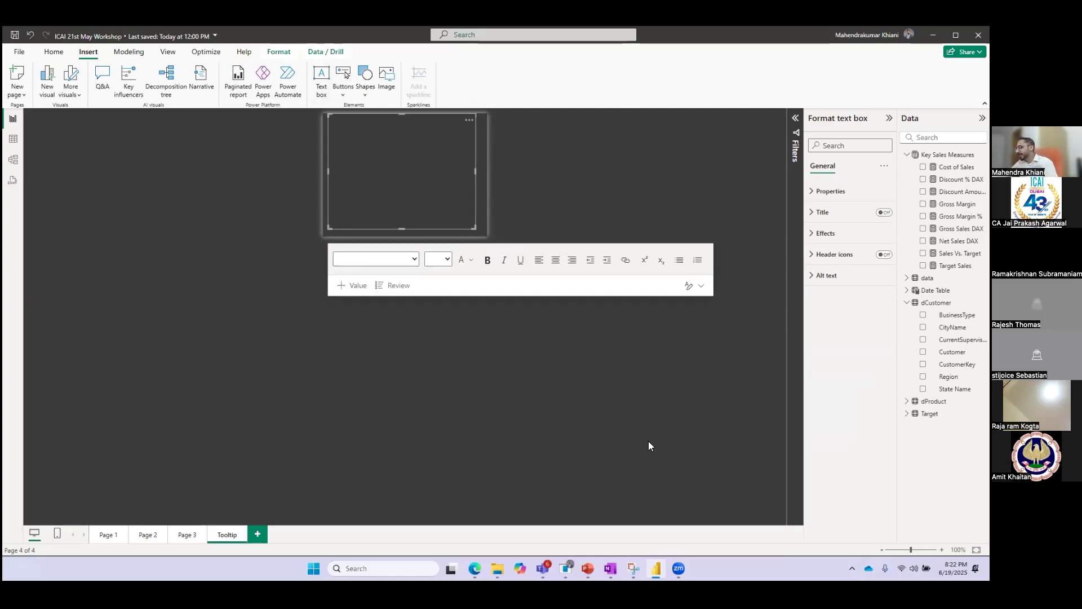
# Check the March 2013 tooltip wording on the published report's net sales chart in the browser, and return to Power BI Desktop.
pyautogui.click(475, 569)
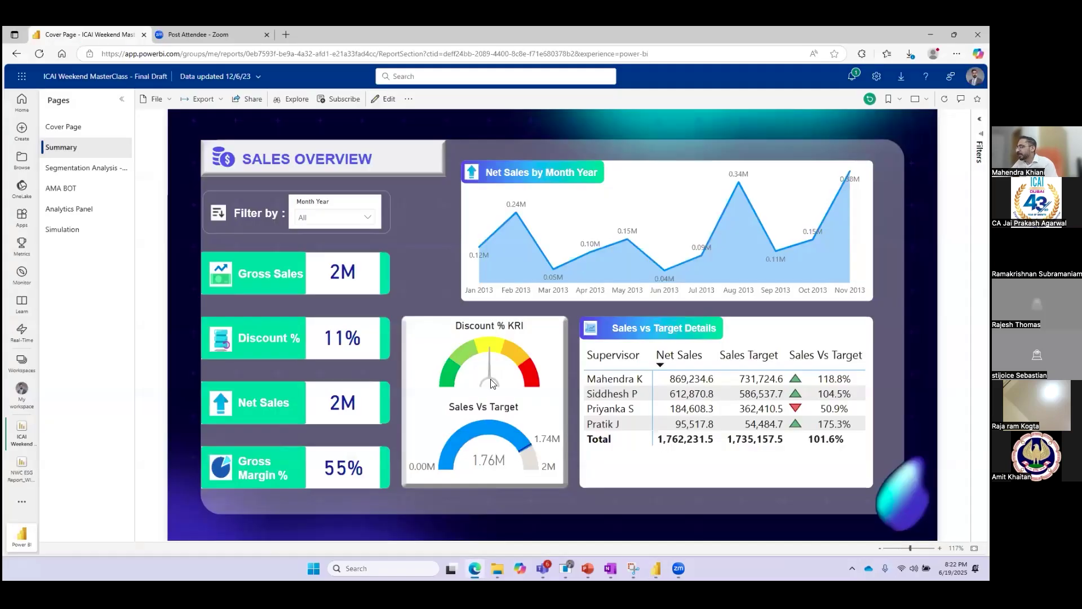
pyautogui.moveTo(557, 270)
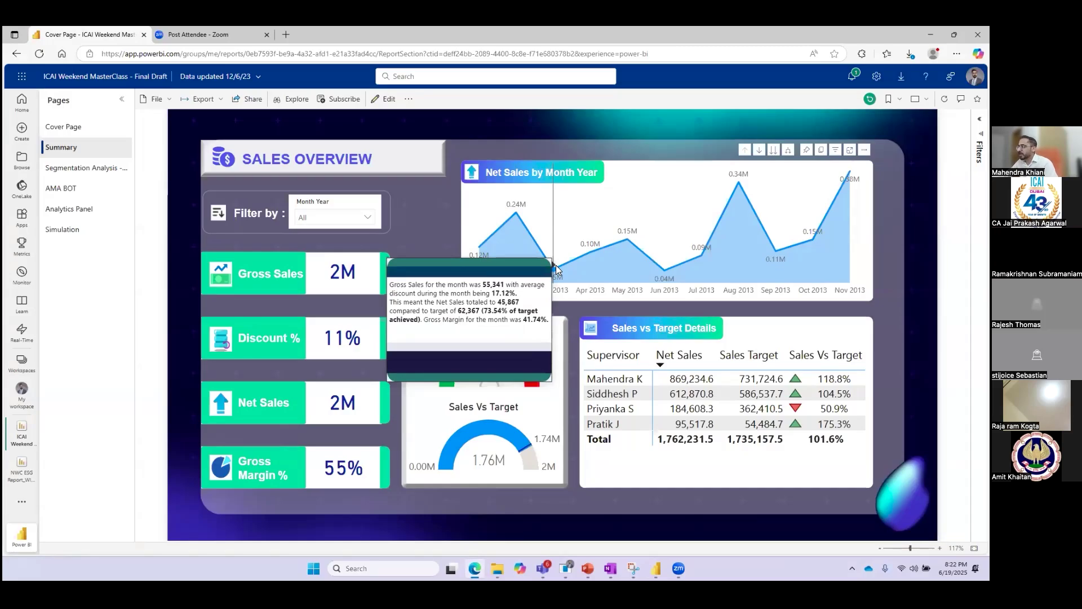
pyautogui.hotkey('alt', 'Tab')
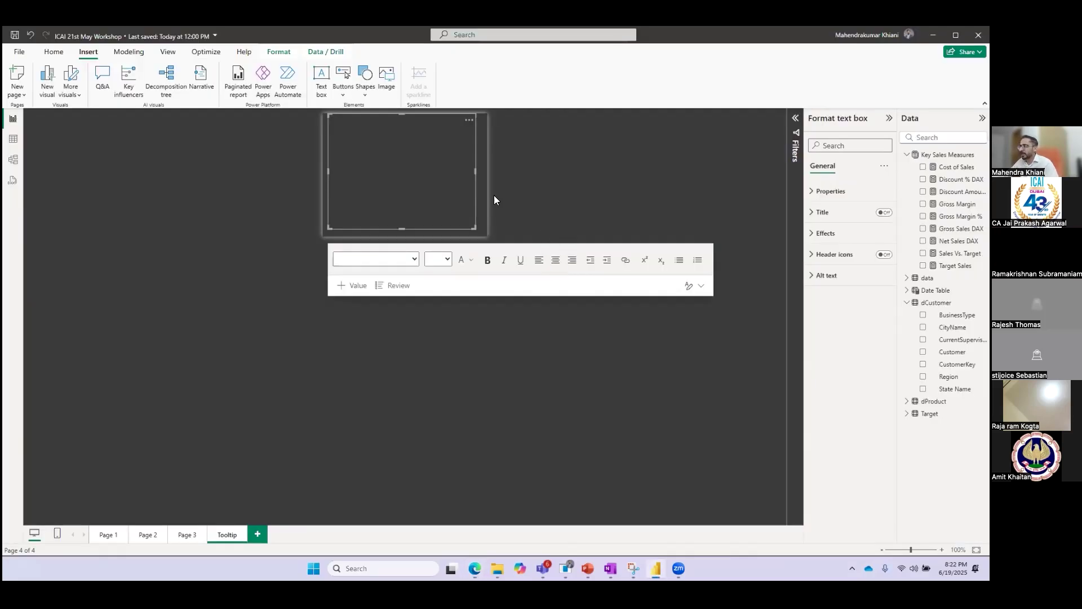
# Write "Gross sales for the month was" in the text box, checking the wording against the published report in the browser.
pyautogui.click(347, 126)
pyautogui.write('Gross sales for the')
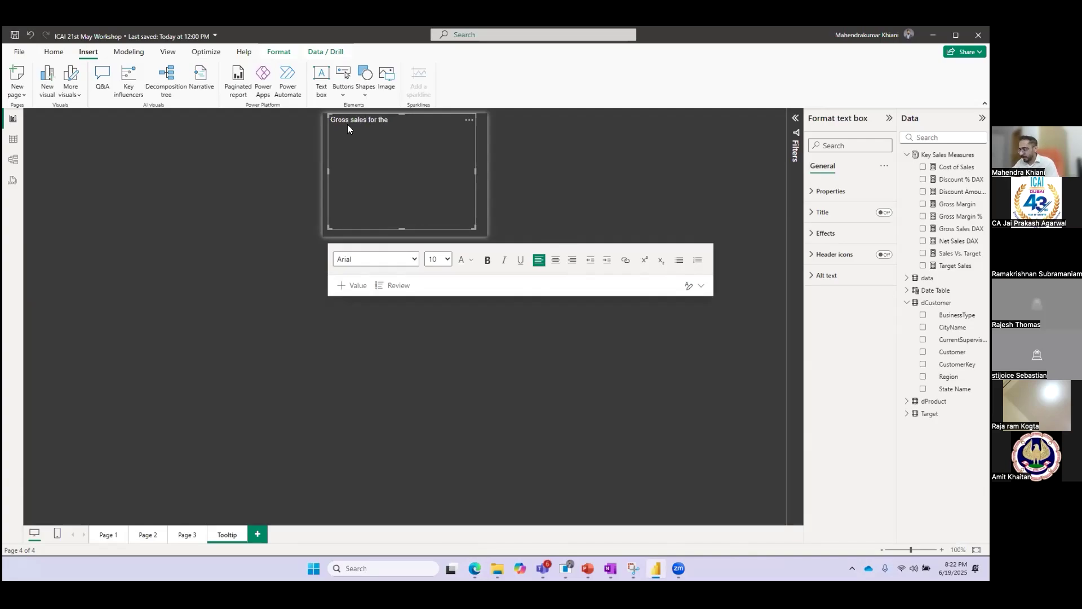
pyautogui.write(' month')
pyautogui.hotkey('alt', 'Tab')
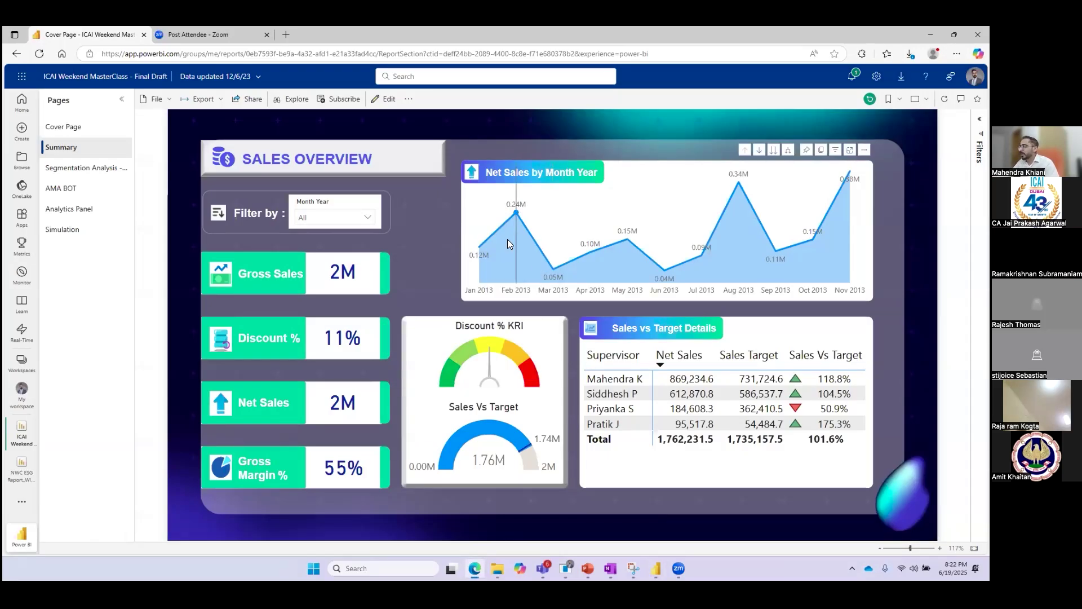
pyautogui.moveTo(507, 242)
pyautogui.hotkey('alt', 'Tab')
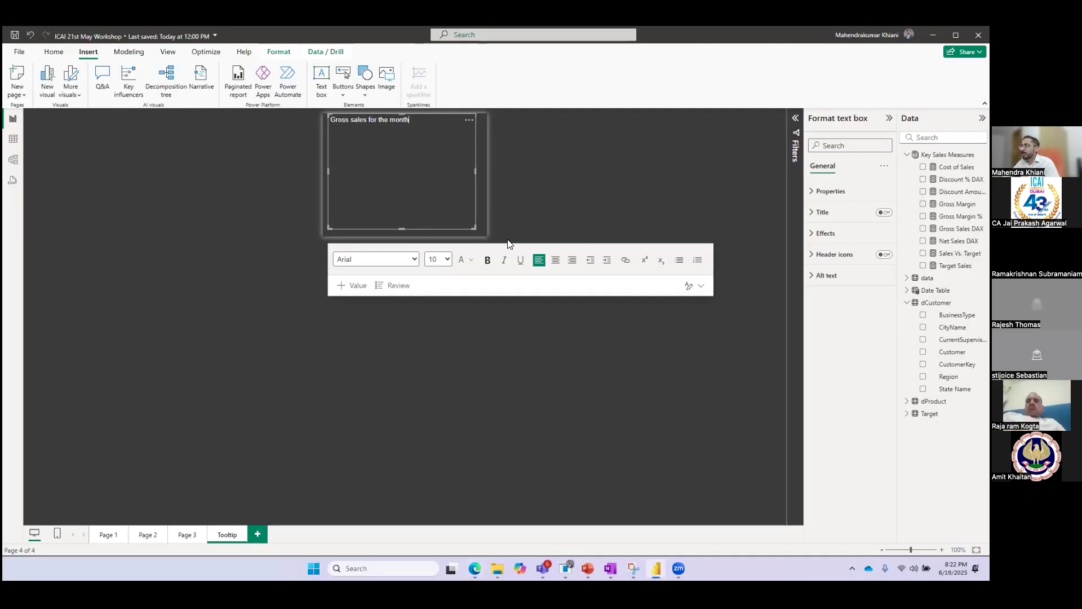
pyautogui.write('was')
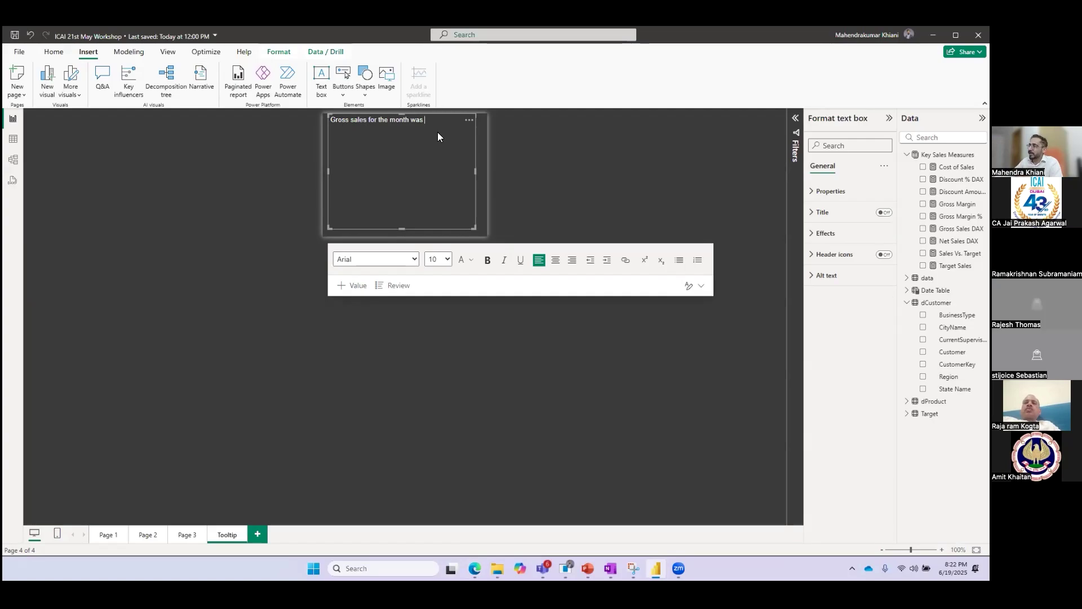
# Insert a dynamic value calculated from gross sales DAX after "Gross sales for the month was" in the text box.
pyautogui.click(355, 289)
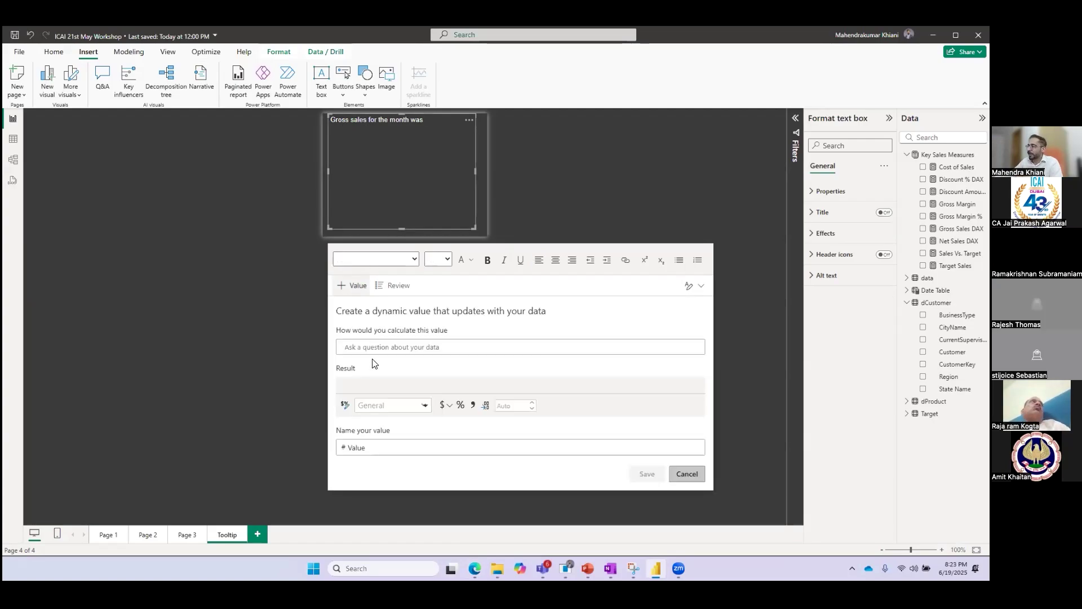
pyautogui.write('gross')
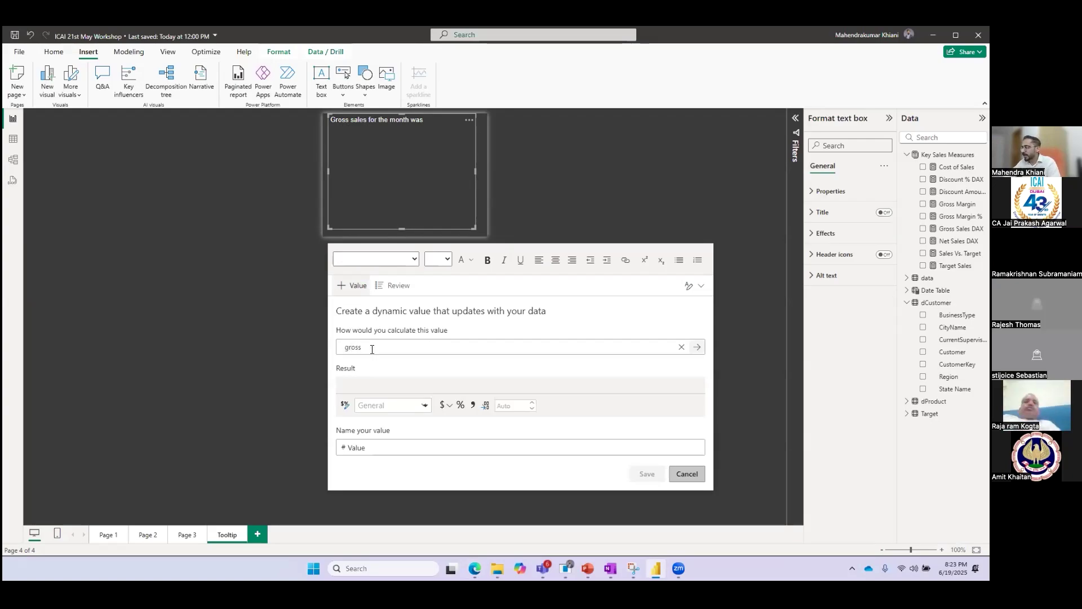
pyautogui.write(' sales')
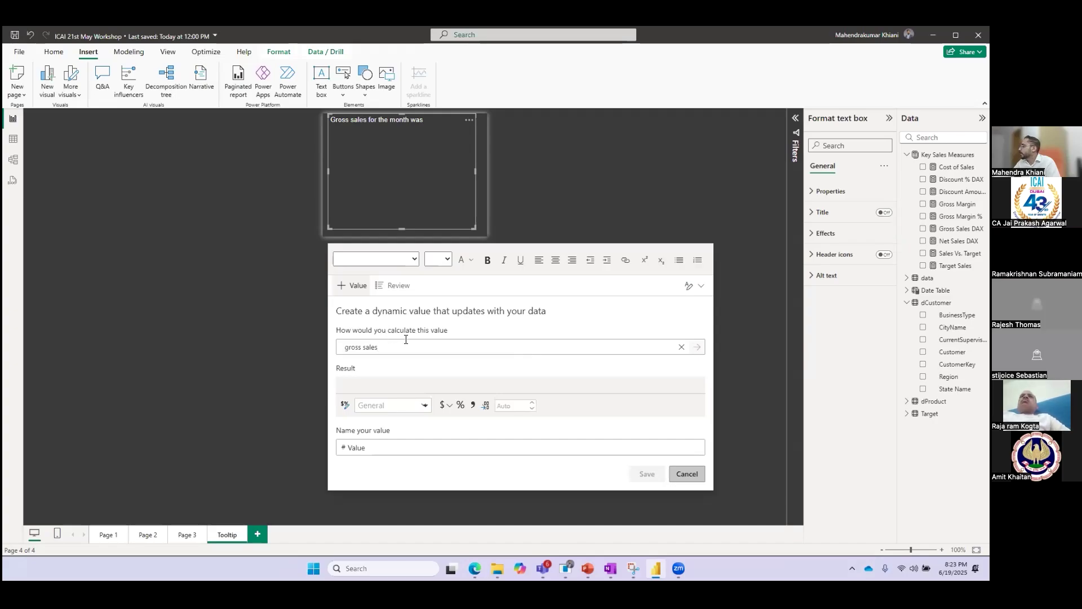
pyautogui.press('Return')
pyautogui.write('Gross')
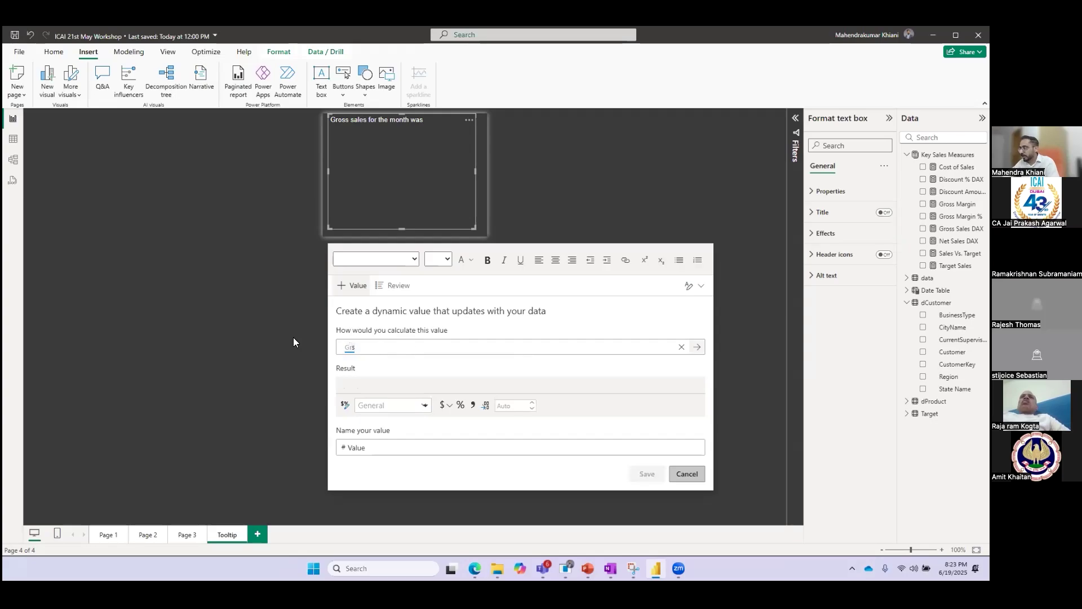
pyautogui.write(' S')
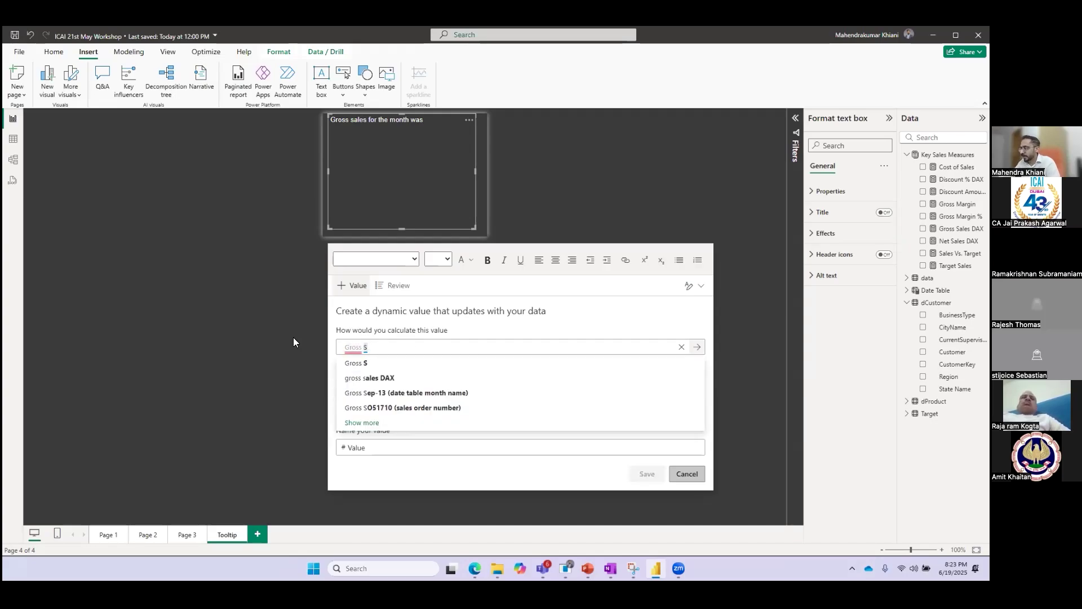
pyautogui.click(355, 379)
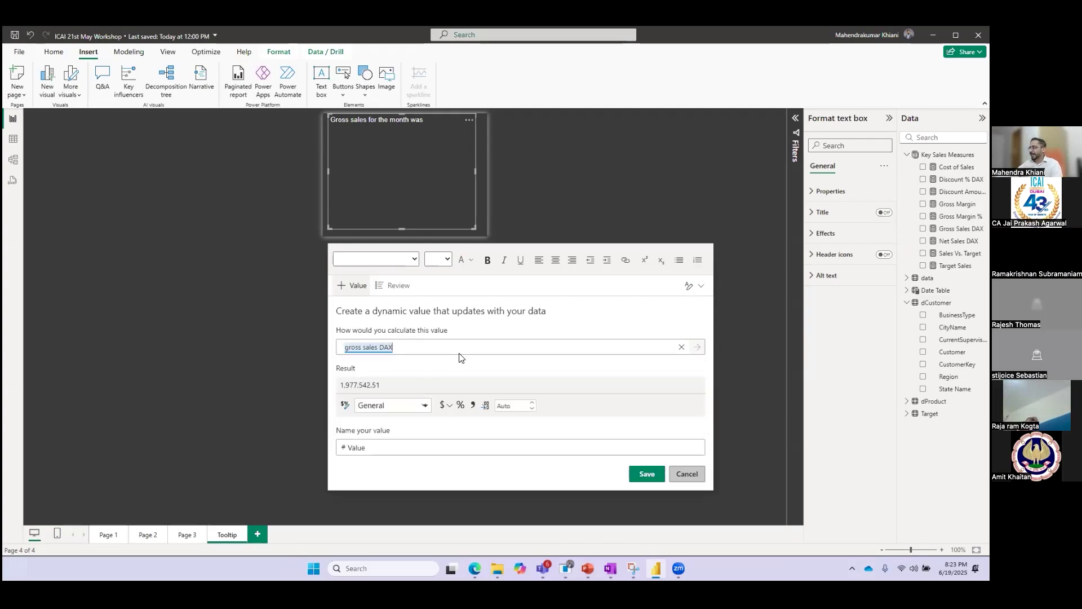
pyautogui.click(646, 475)
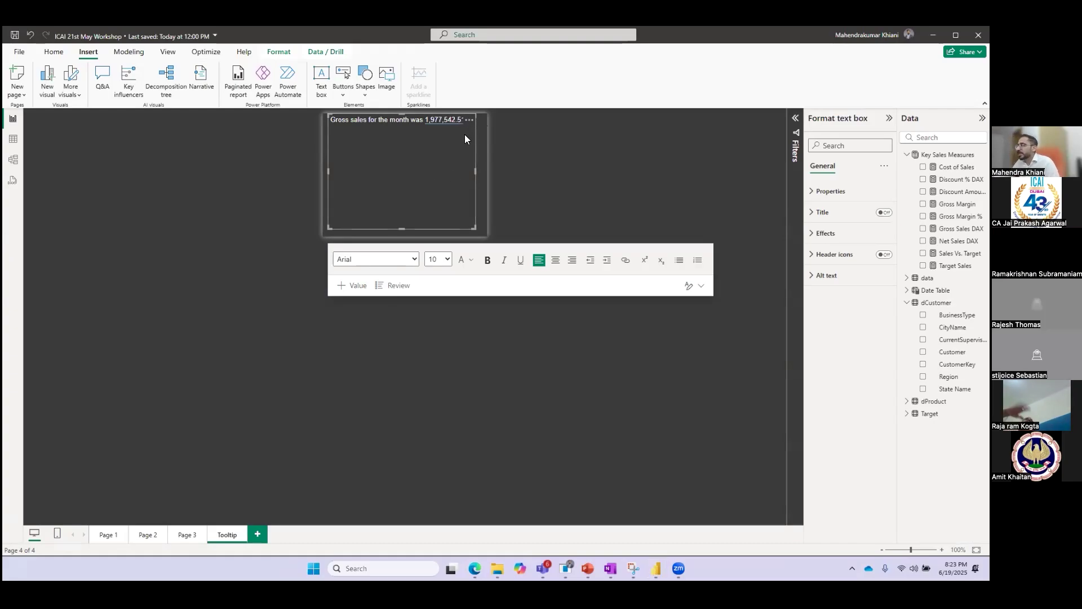
# Check the June 2013 tooltip wording on the published report's net sales chart in the browser, and return to Power BI Desktop.
pyautogui.hotkey('alt', 'Tab')
pyautogui.hotkey('alt', 'Tab')
pyautogui.hotkey('alt', 'Tab')
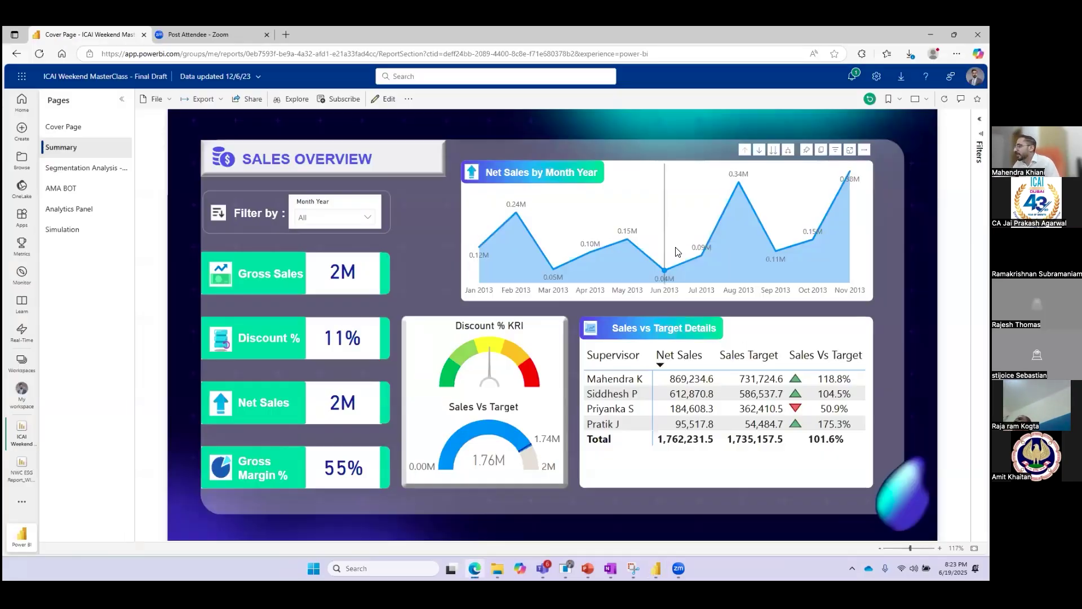
pyautogui.moveTo(677, 257)
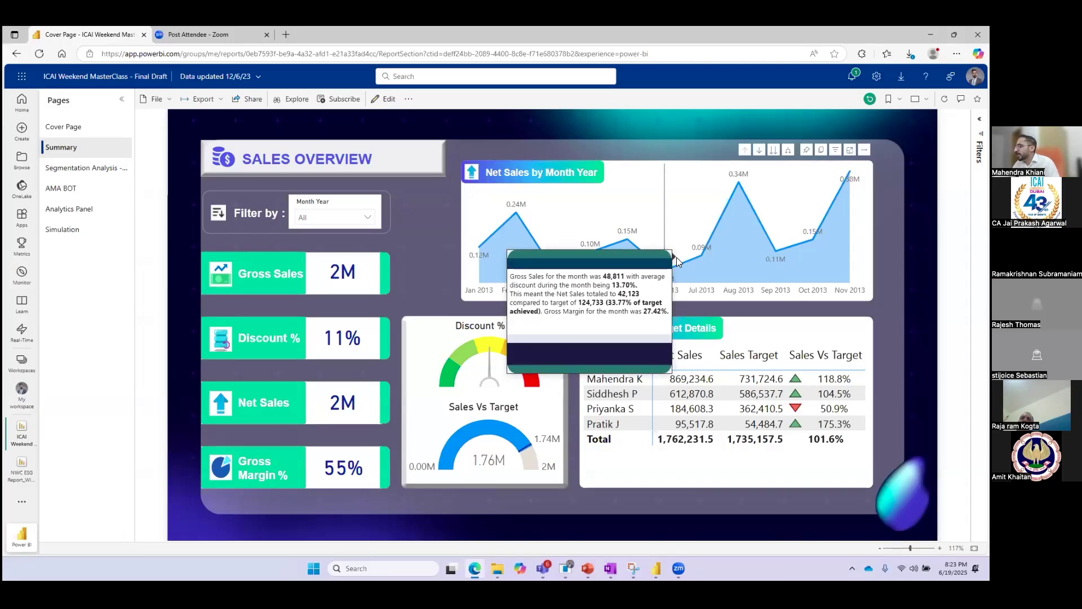
pyautogui.hotkey('alt', 'Tab')
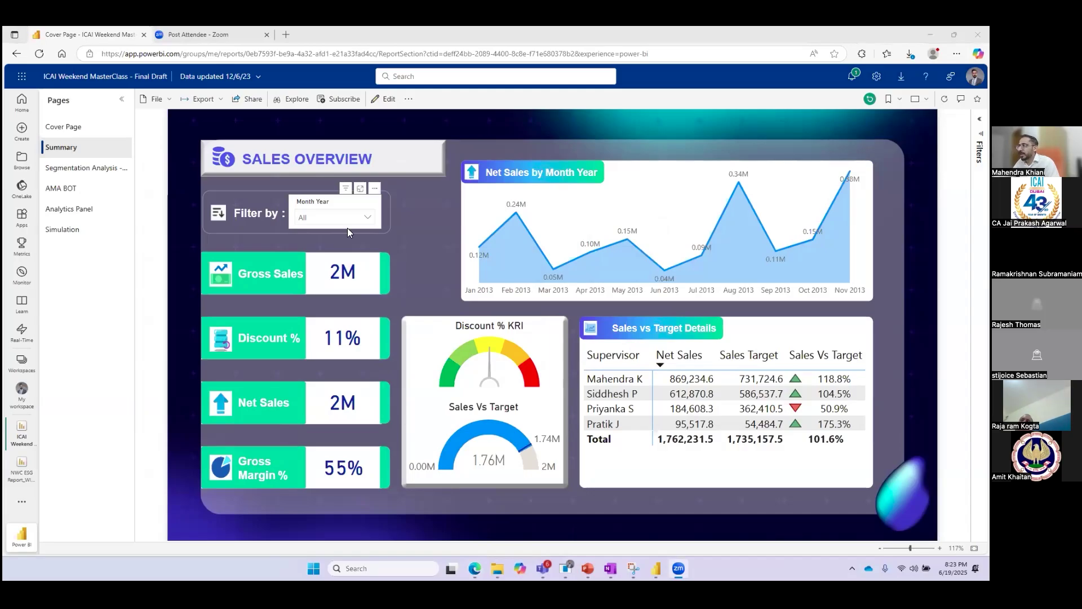
pyautogui.hotkey('alt', 'Tab')
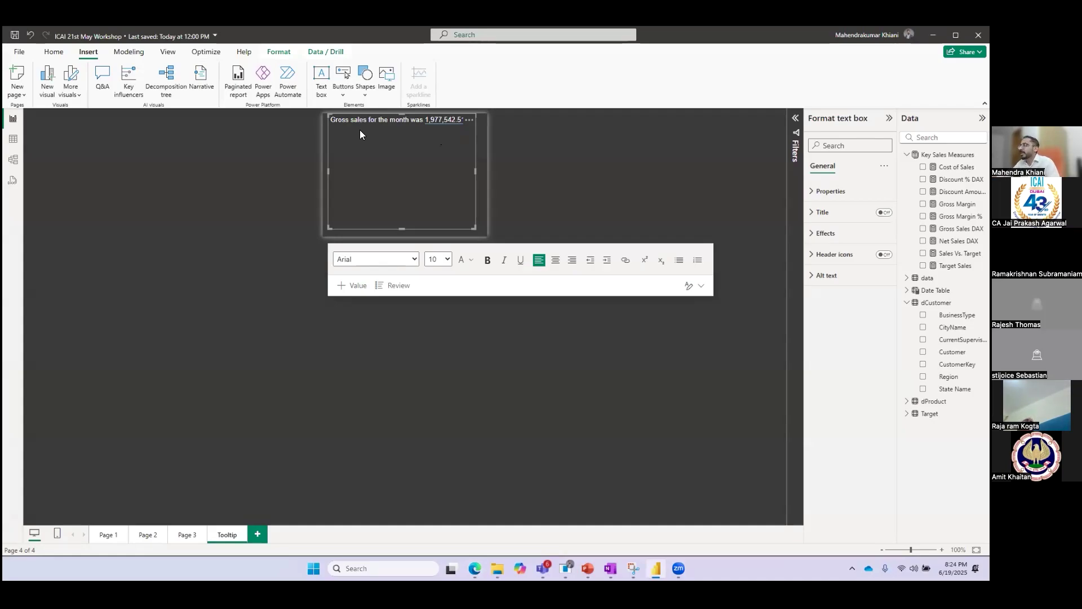
# Delete the dynamic value ending the gross sales sentence and insert a new one calculated from gross sales DAX.
pyautogui.click(476, 150)
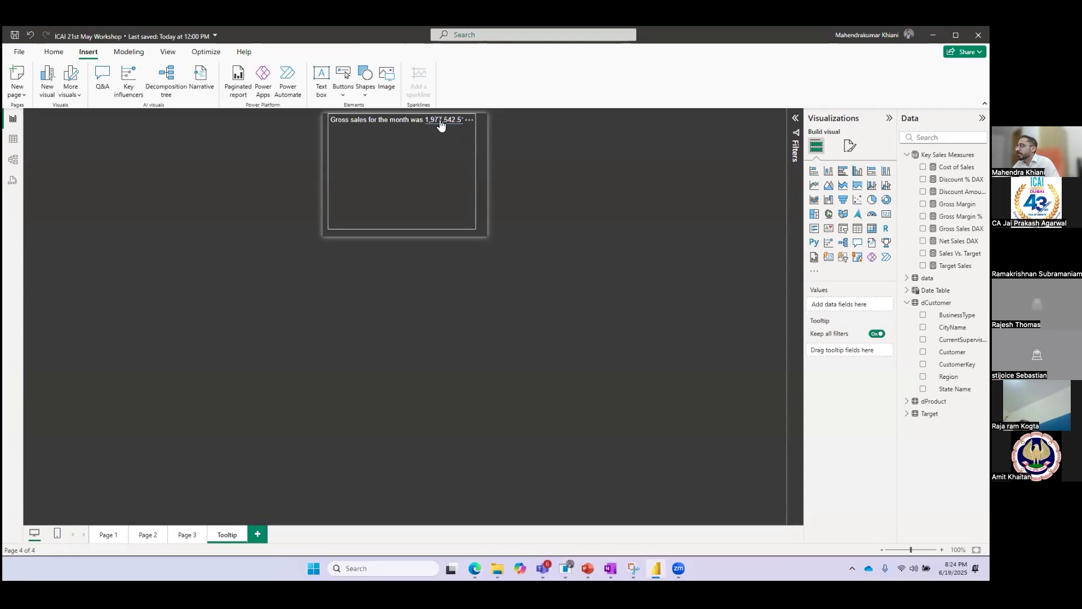
pyautogui.click(392, 119)
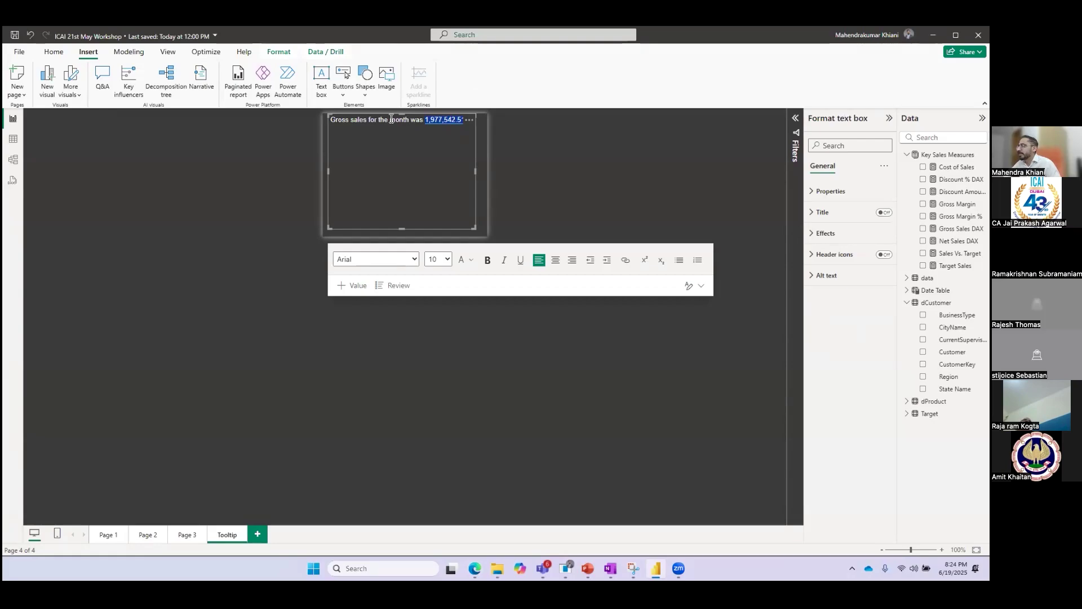
pyautogui.press('Delete')
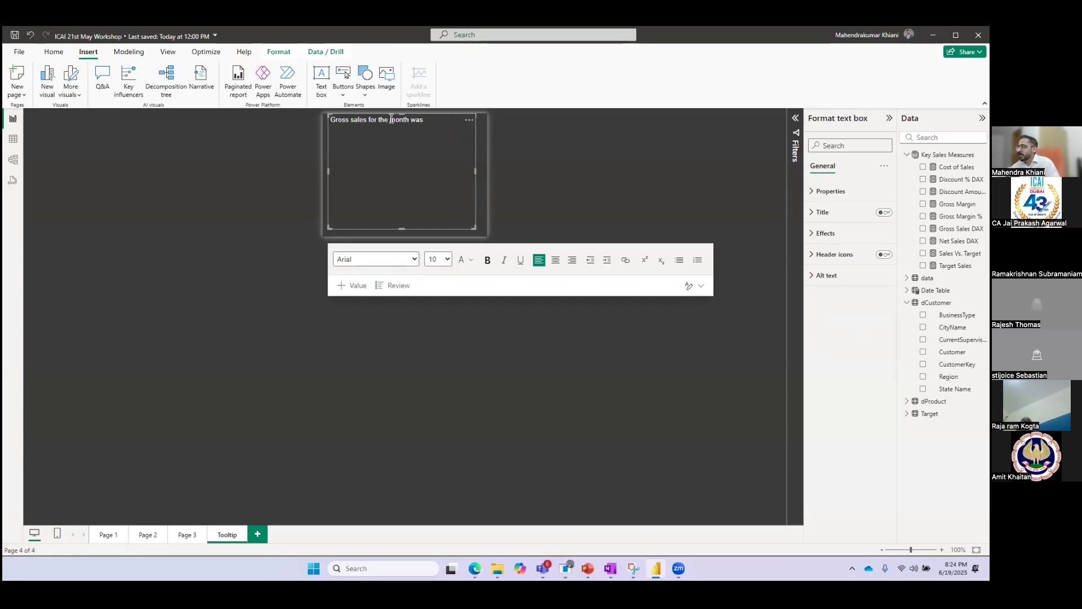
pyautogui.click(352, 286)
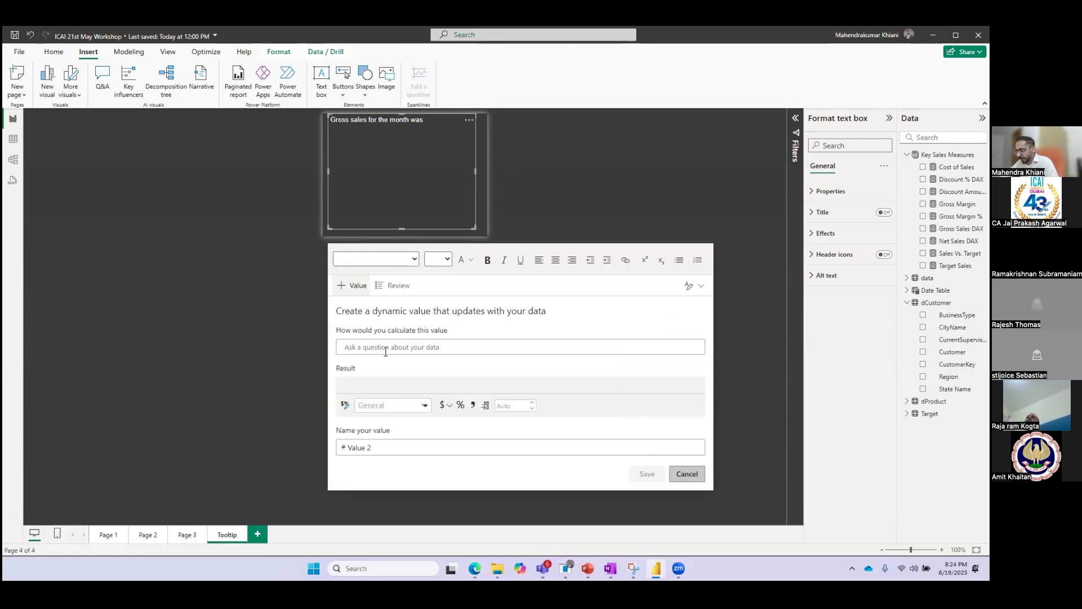
pyautogui.write('gro')
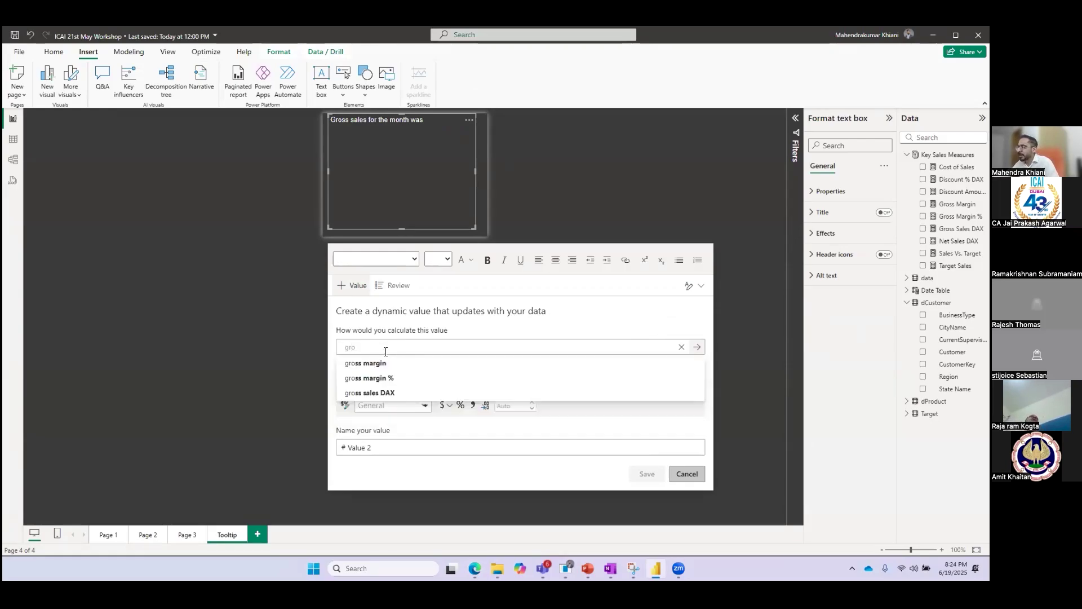
pyautogui.click(370, 393)
pyautogui.click(647, 474)
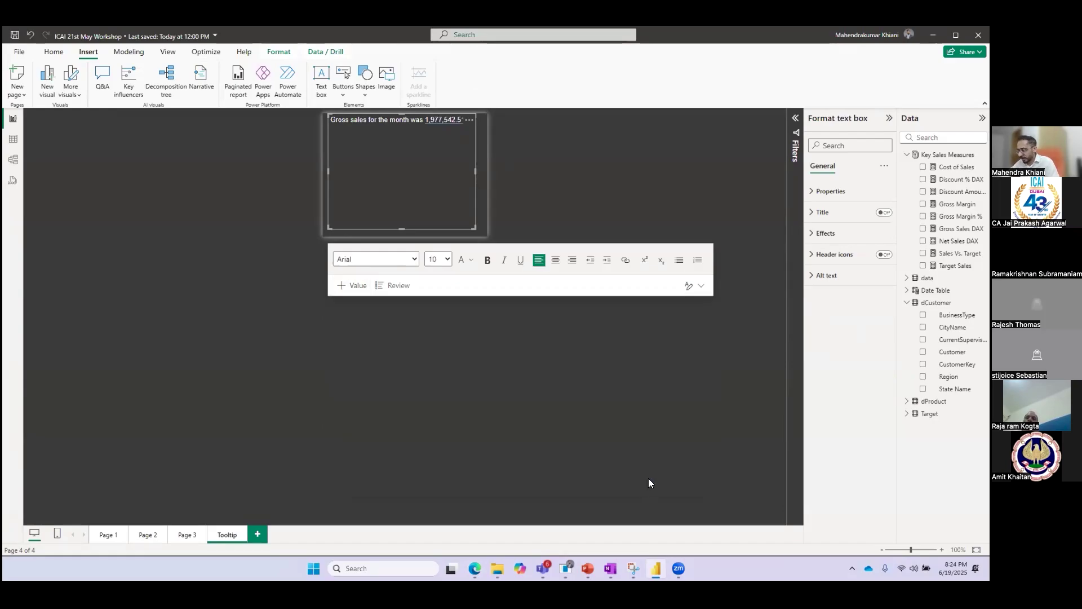
# Continue the sentence with "with average discount" and a dynamic value calculated from discount % DAX.
pyautogui.write('with')
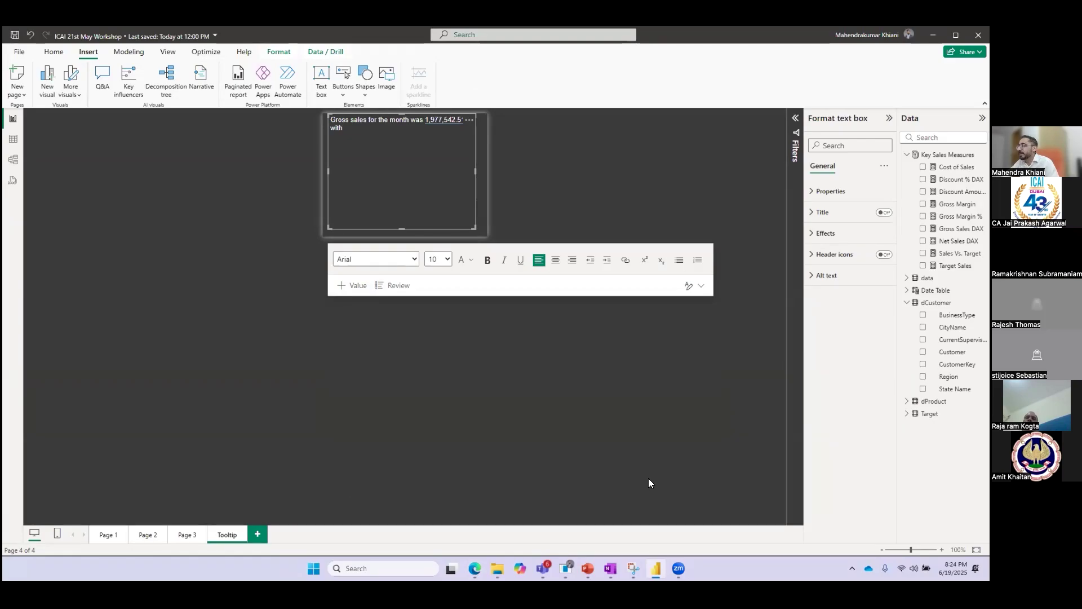
pyautogui.write(' average discount')
pyautogui.click(356, 287)
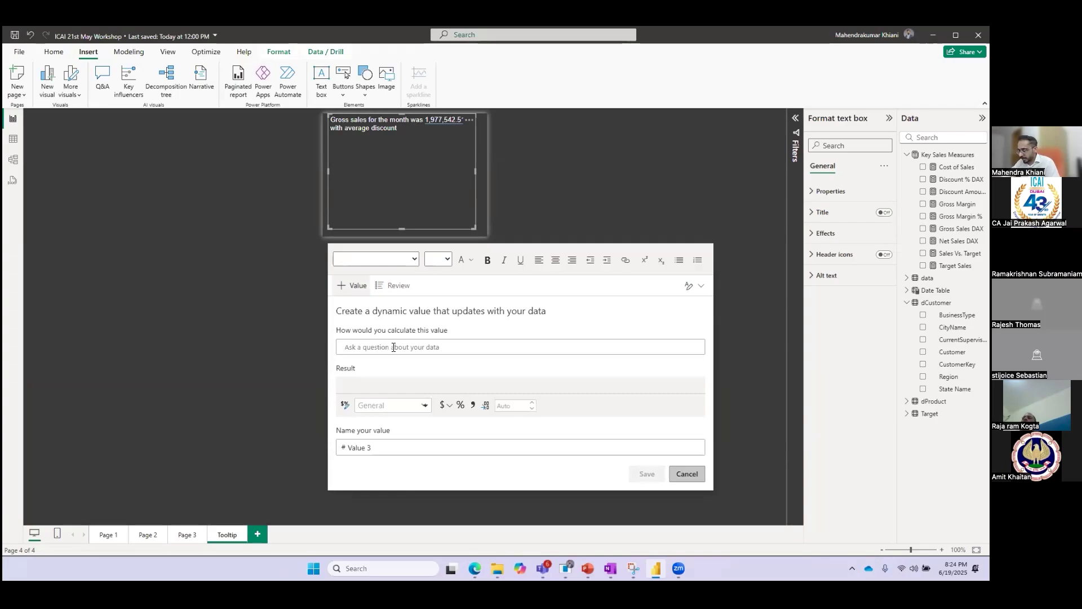
pyautogui.write('discoun')
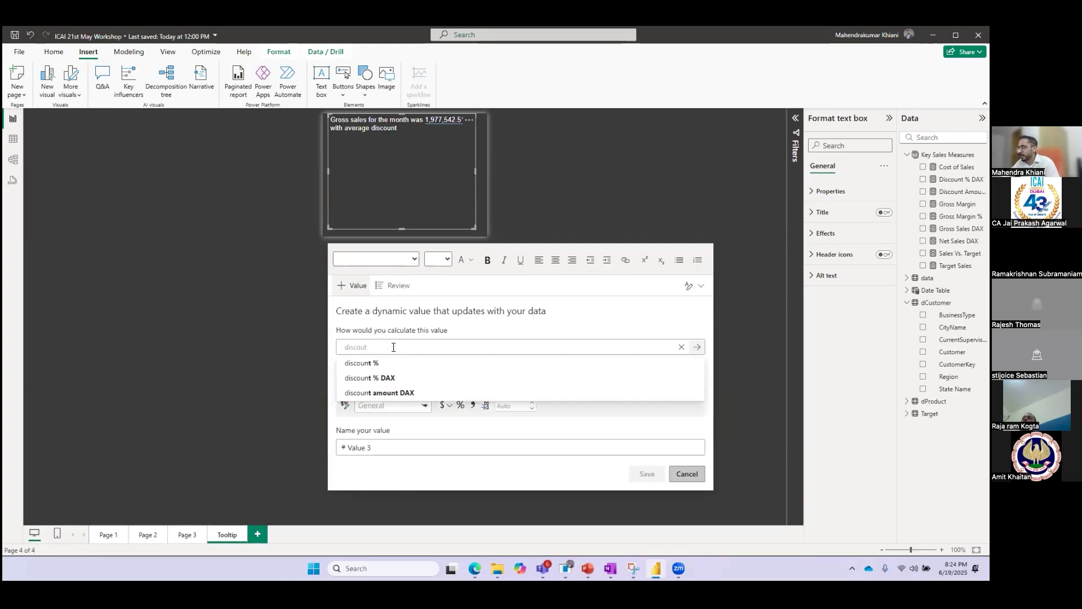
pyautogui.click(384, 378)
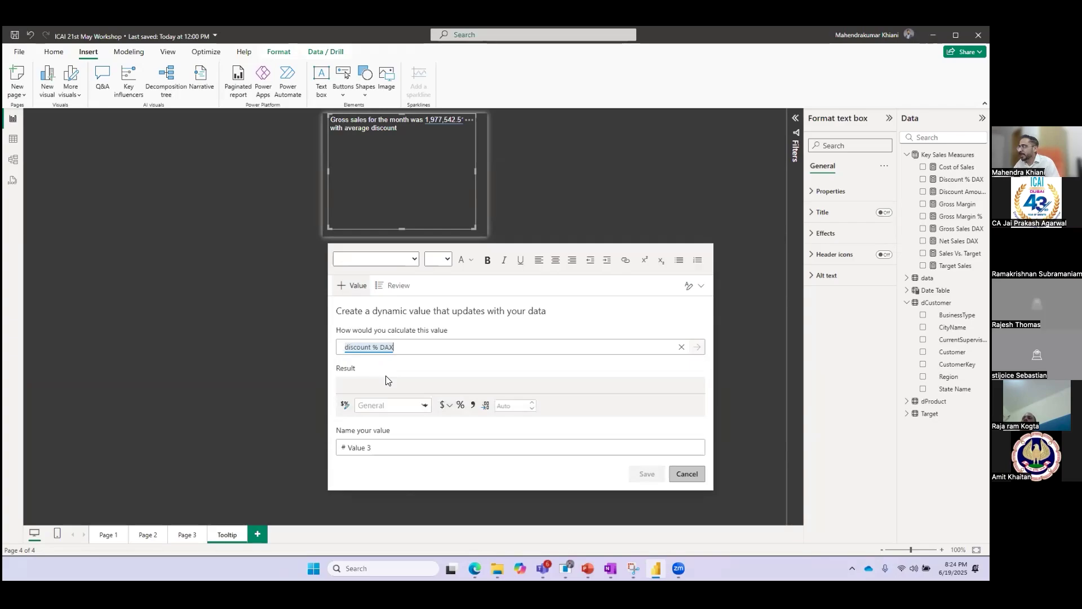
pyautogui.click(646, 474)
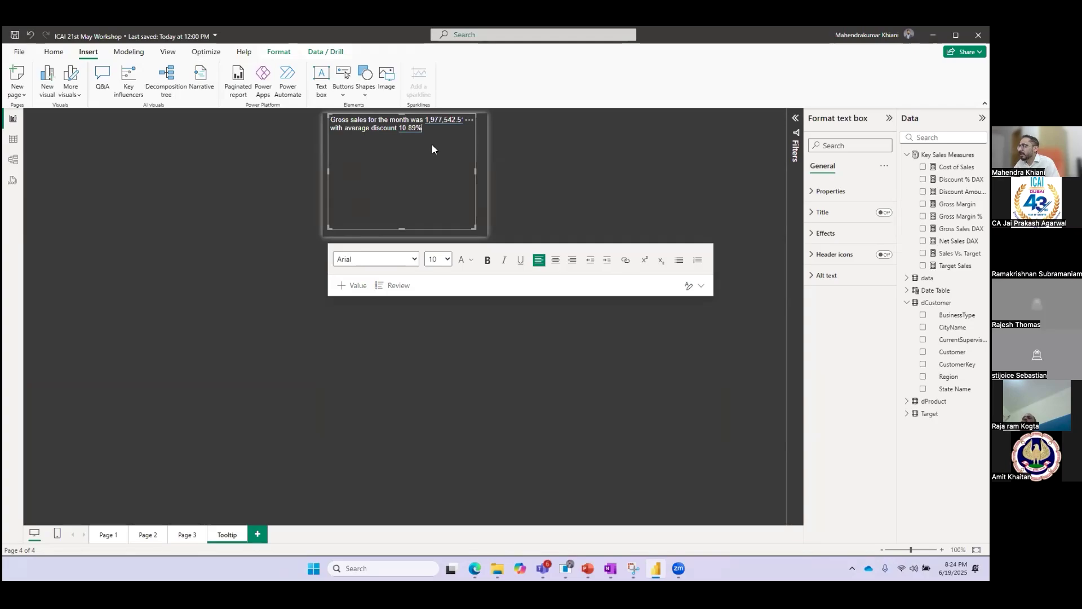
# Check the April 2013 tooltip wording on the published report's net sales chart in the browser, and return to Power BI Desktop.
pyautogui.hotkey('alt', 'Tab')
pyautogui.hotkey('alt', 'Tab')
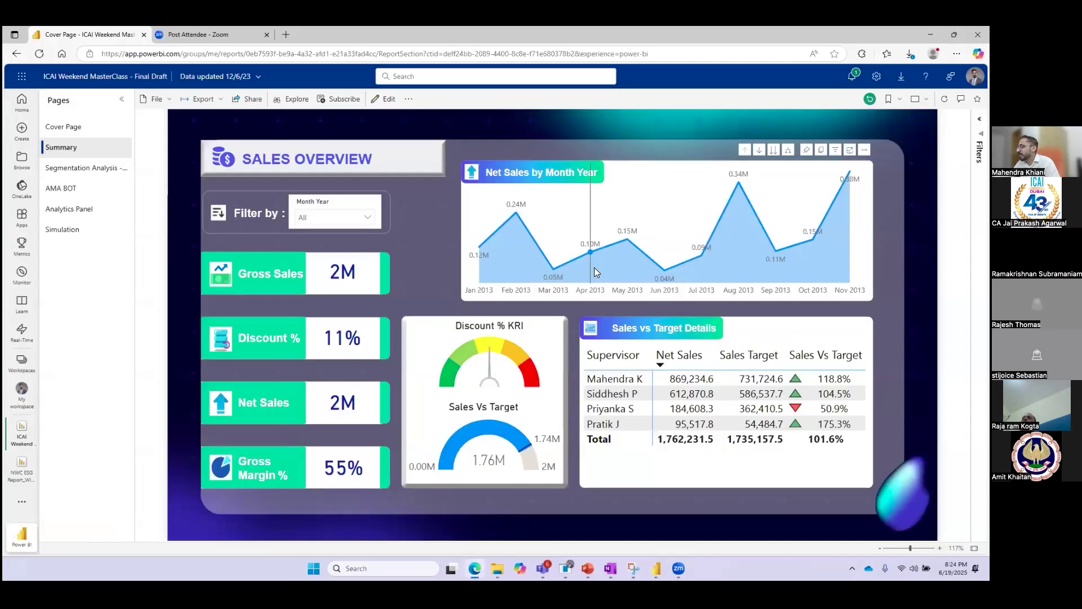
pyautogui.moveTo(595, 267)
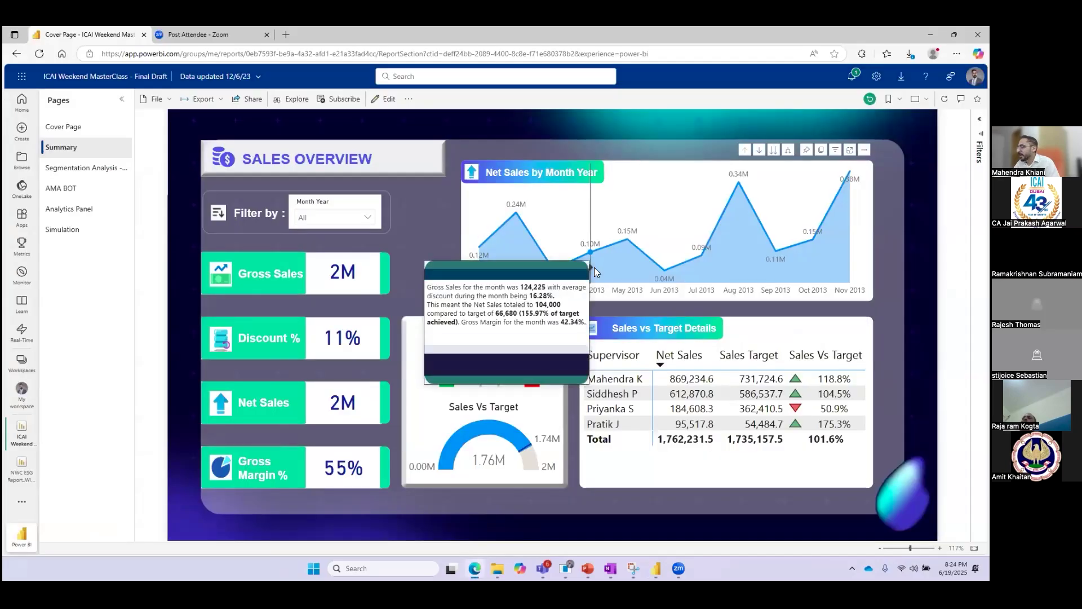
pyautogui.hotkey('alt', 'Tab')
# End the discount sentence with a period and write "This meant the Net sales for the month was" on a new line.
pyautogui.write('.')
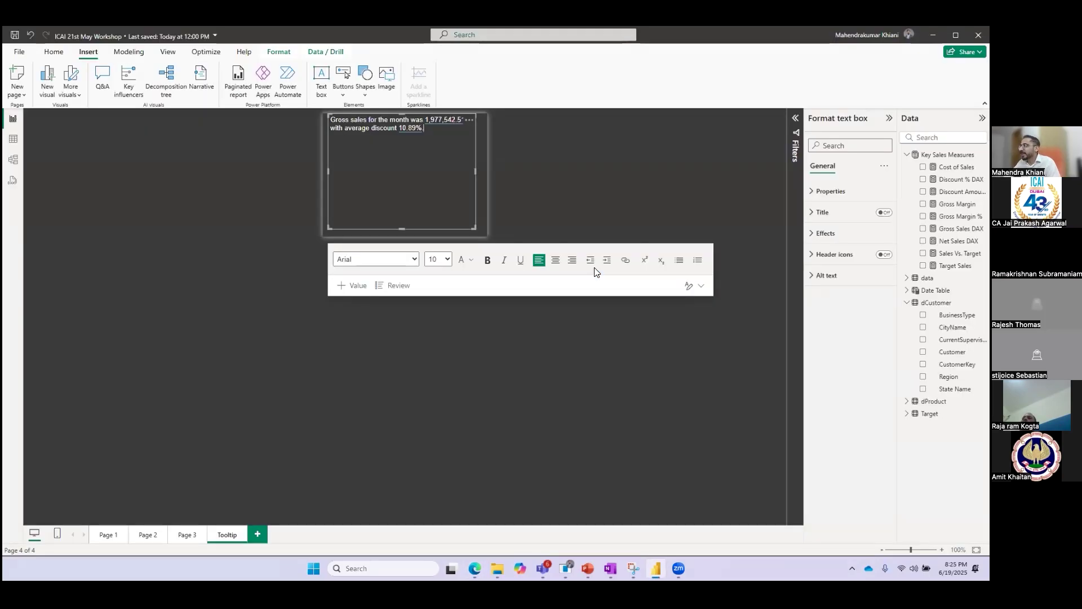
pyautogui.press('Return')
pyautogui.write('This ')
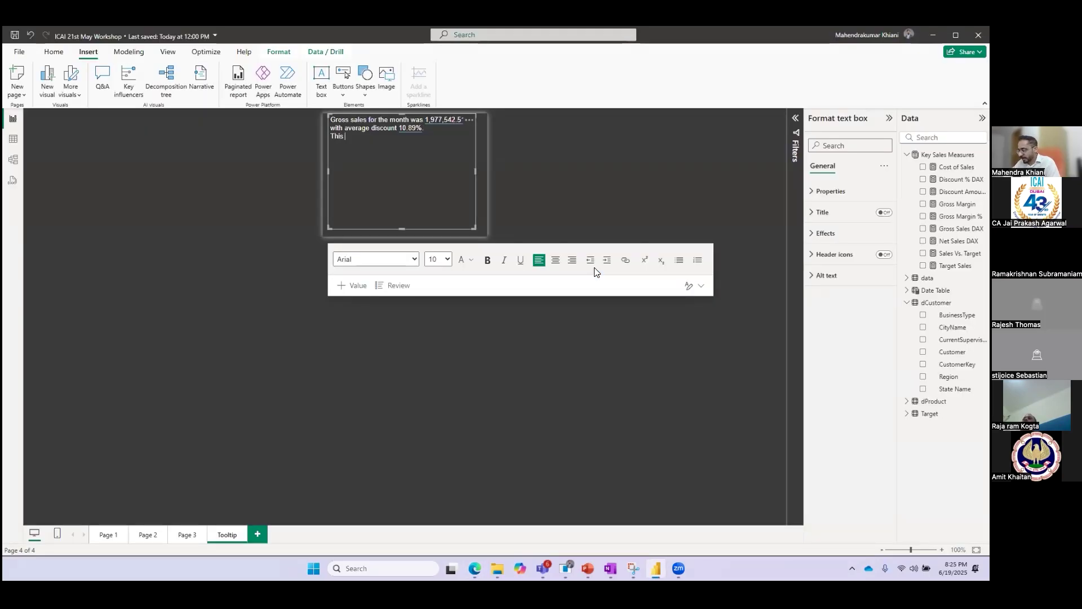
pyautogui.write('meant the Ne')
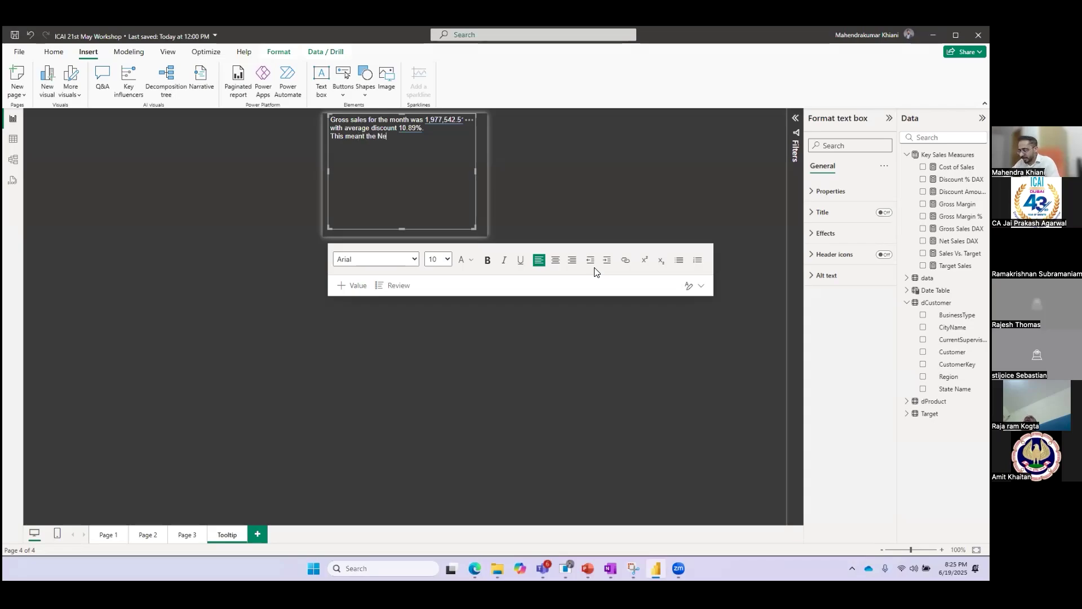
pyautogui.write('t sales for')
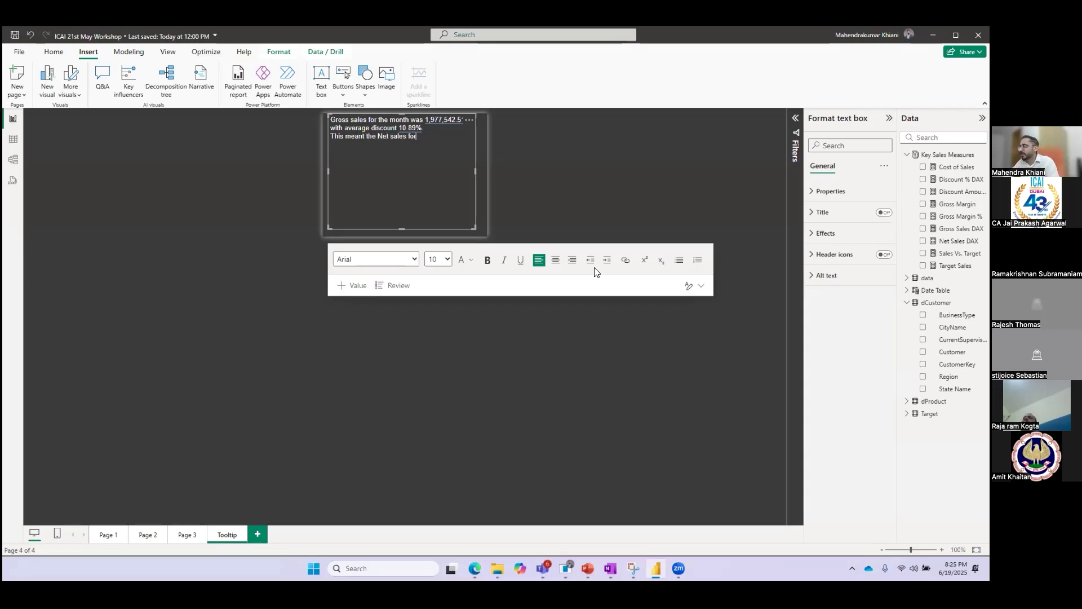
pyautogui.write(' the month was')
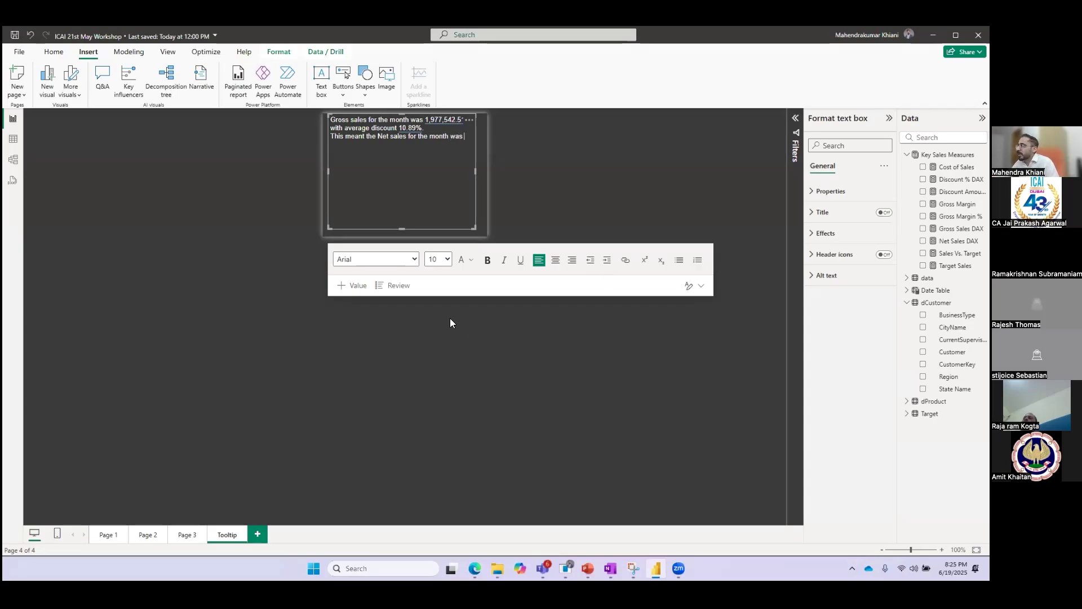
# Insert a dynamic value calculated from net sales DAX at the end of the net sales sentence.
pyautogui.click(353, 287)
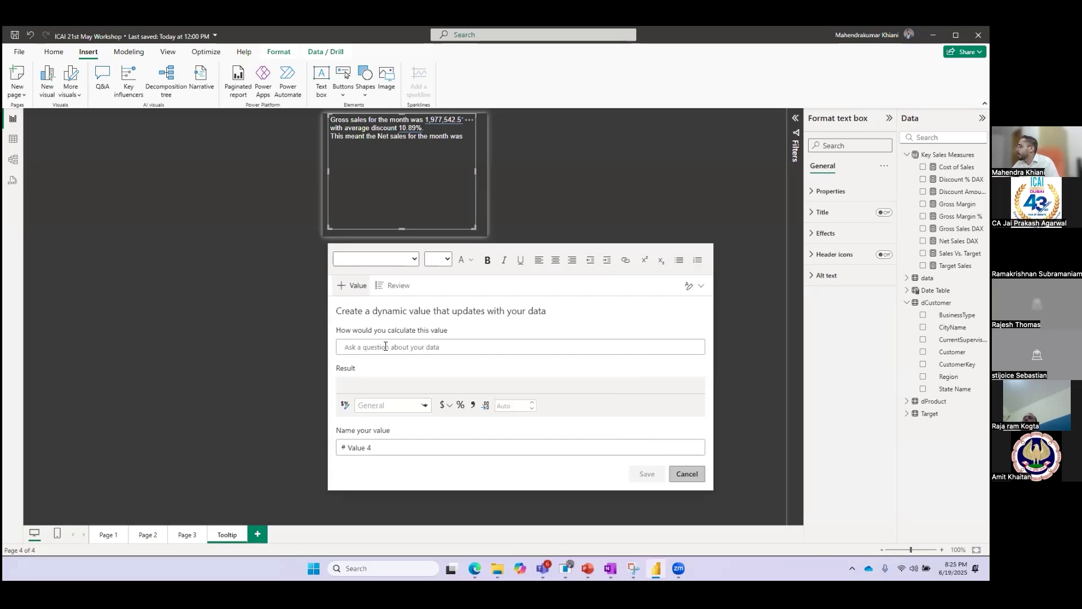
pyautogui.write('Net')
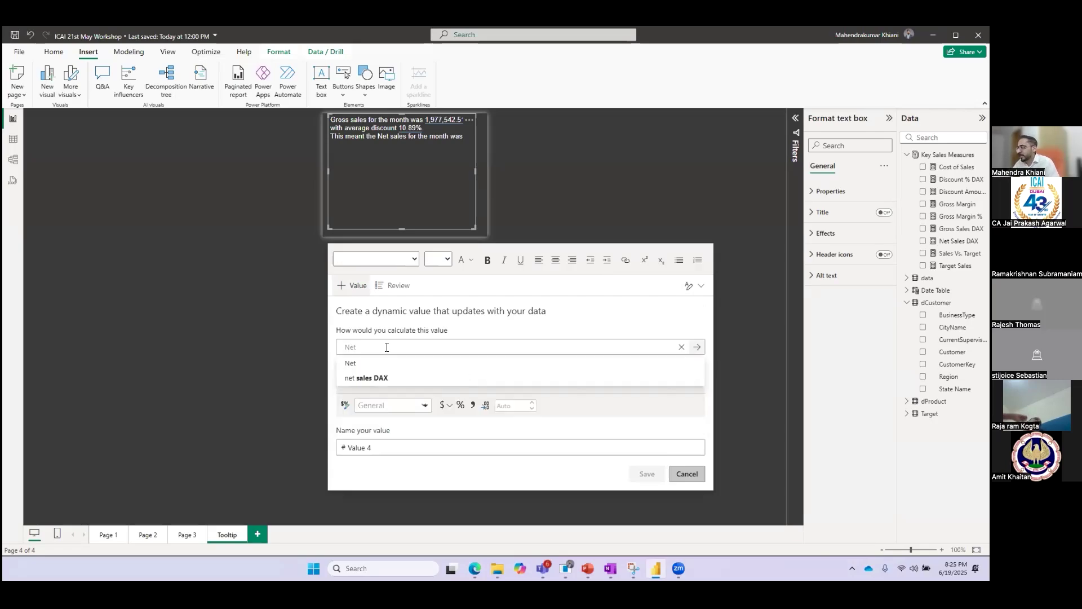
pyautogui.click(373, 377)
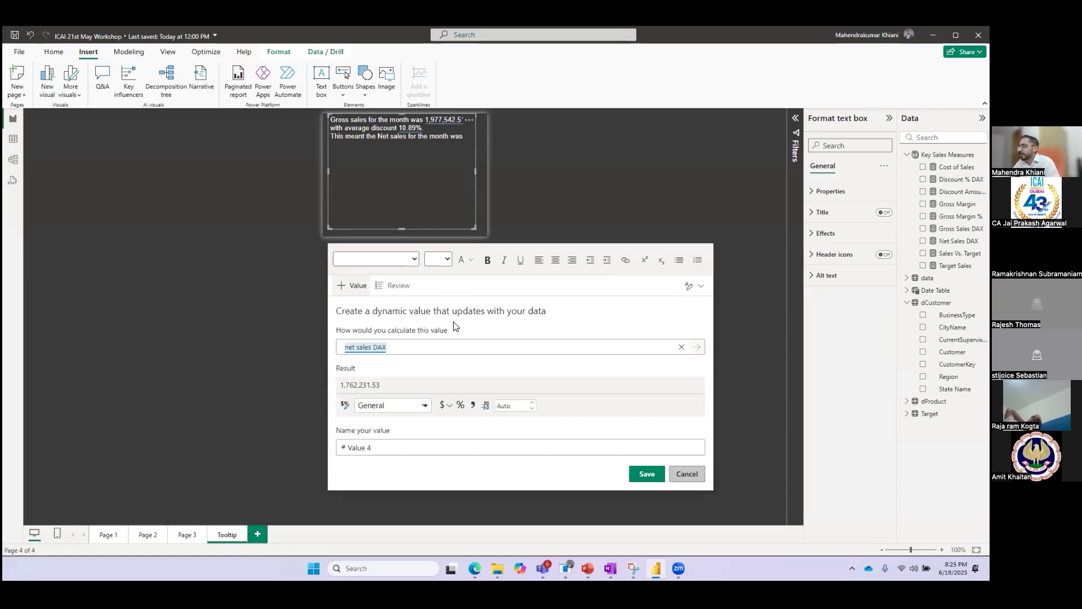
pyautogui.click(643, 474)
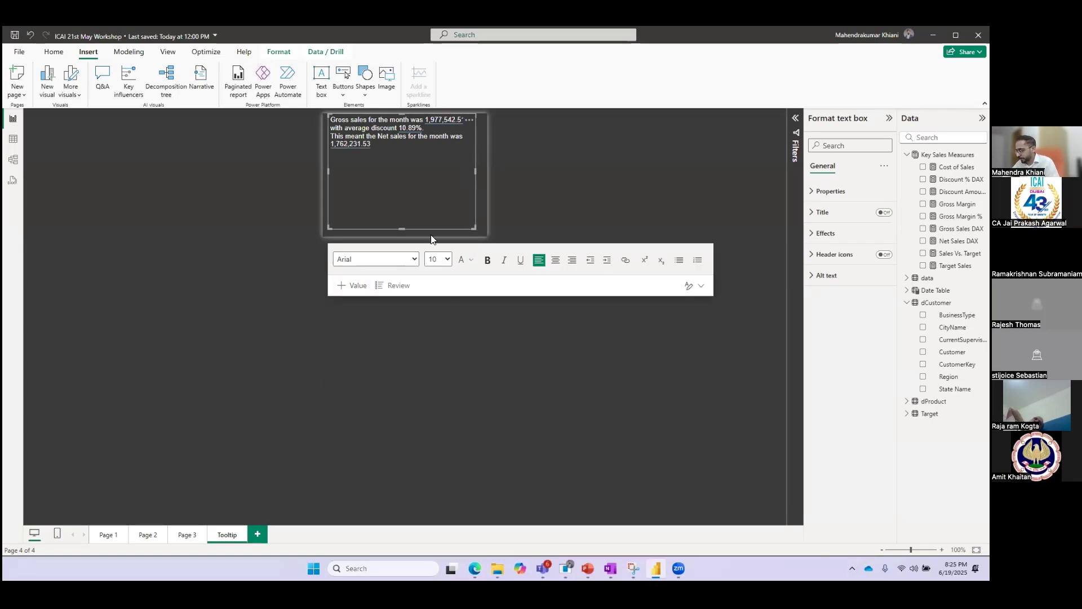
# Check the March 2013 tooltip wording on the published report's net sales chart in the browser, and return to Power BI Desktop.
pyautogui.hotkey('alt', 'Tab')
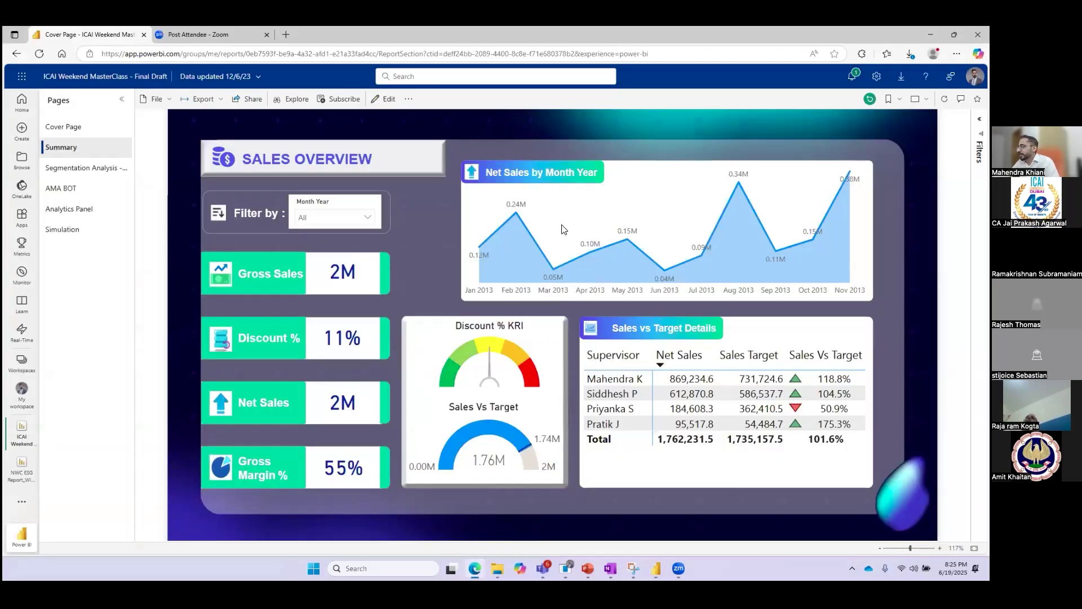
pyautogui.moveTo(550, 248)
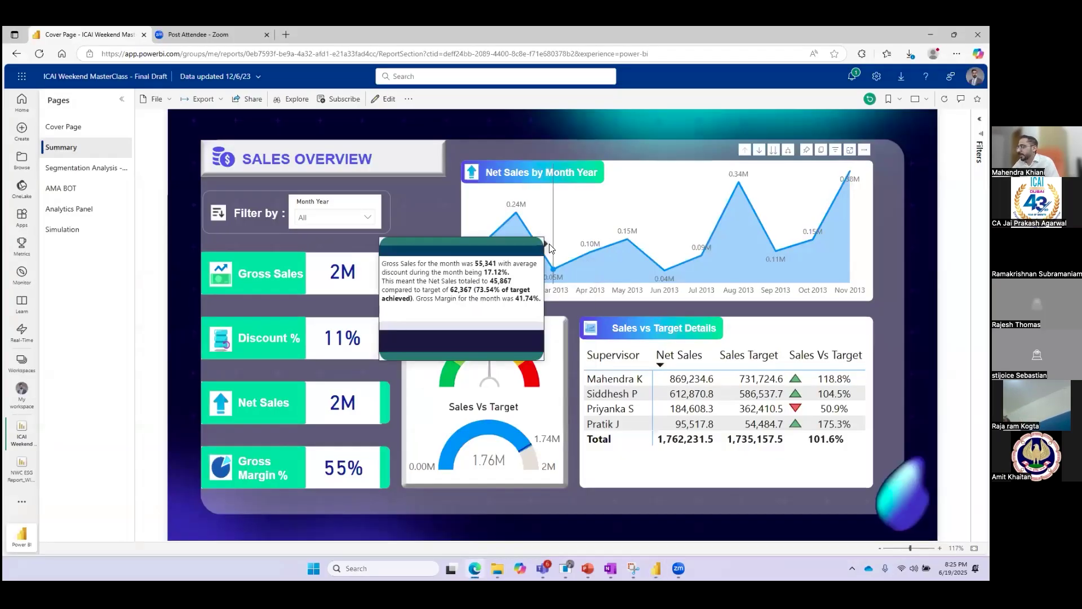
pyautogui.hotkey('alt', 'Tab')
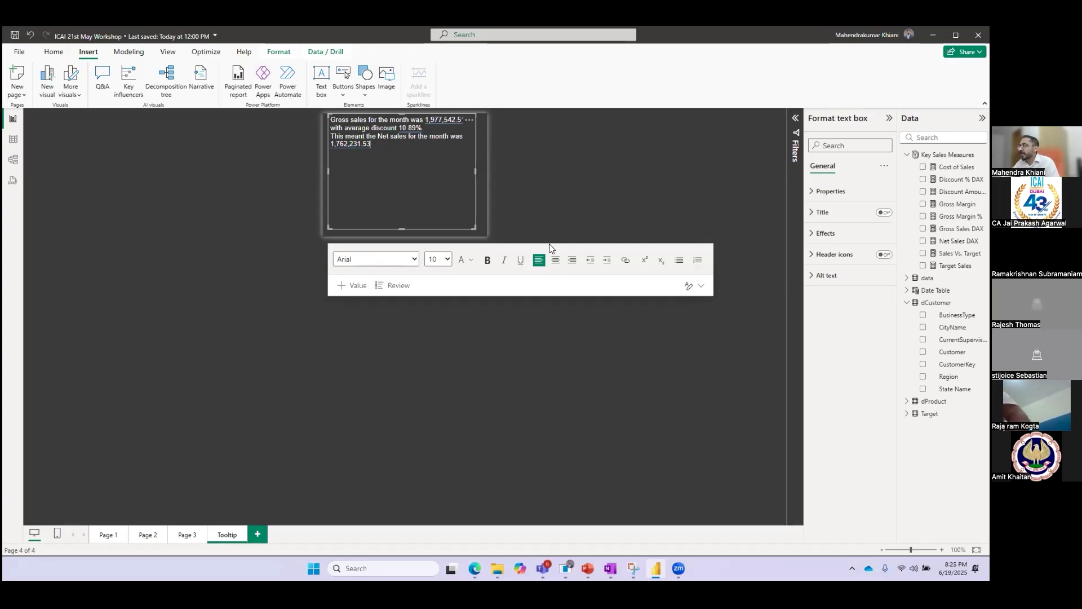
# Continue the net sales sentence with "compared to target sales of" and a dynamic value calculated from target sales.
pyautogui.write('compare')
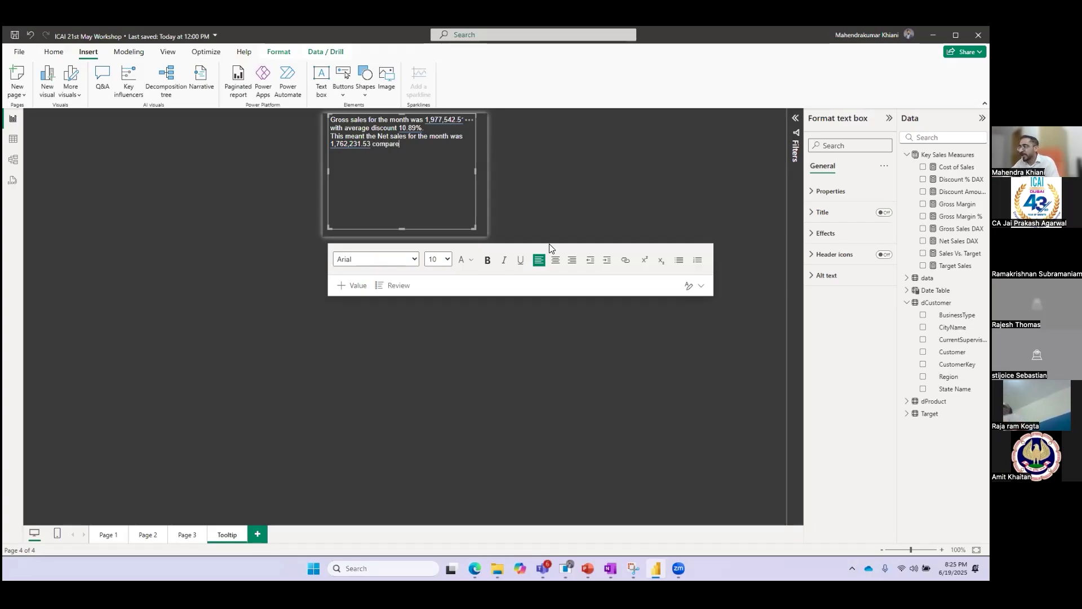
pyautogui.write('d to target')
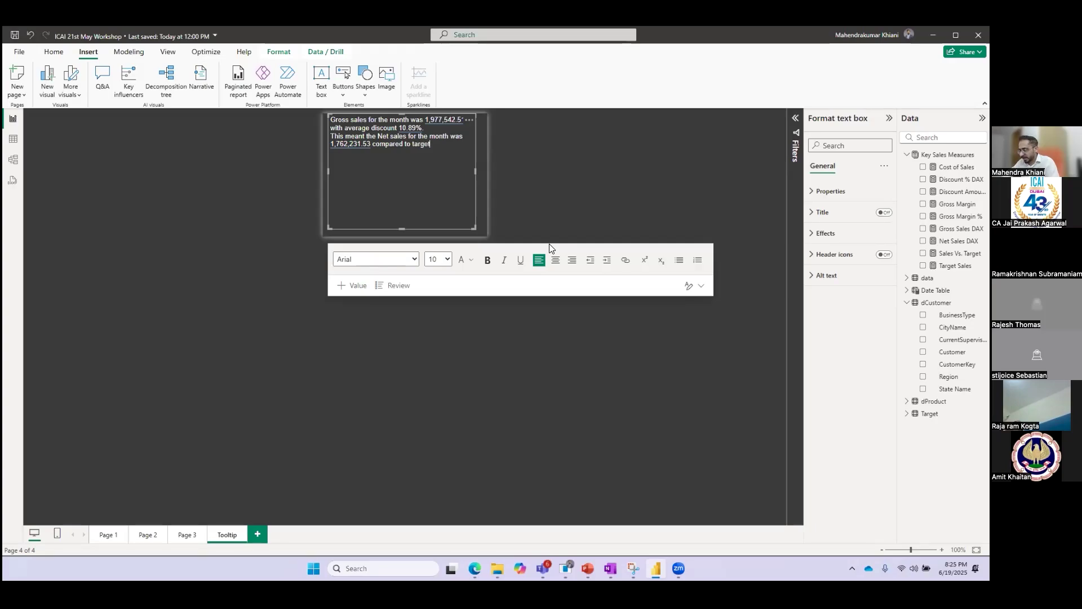
pyautogui.write(' sales of')
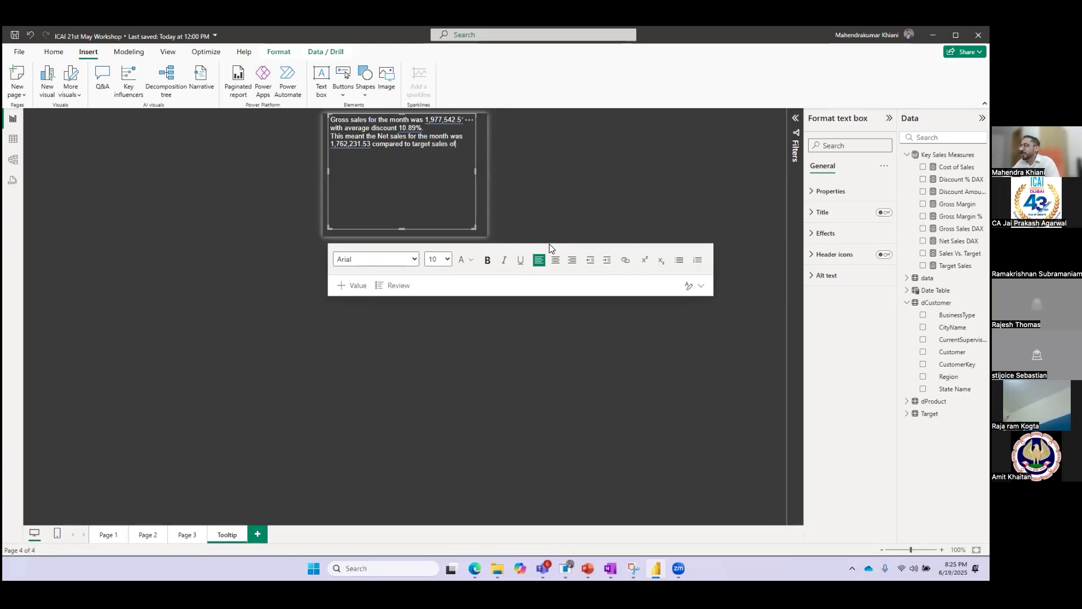
pyautogui.click(361, 286)
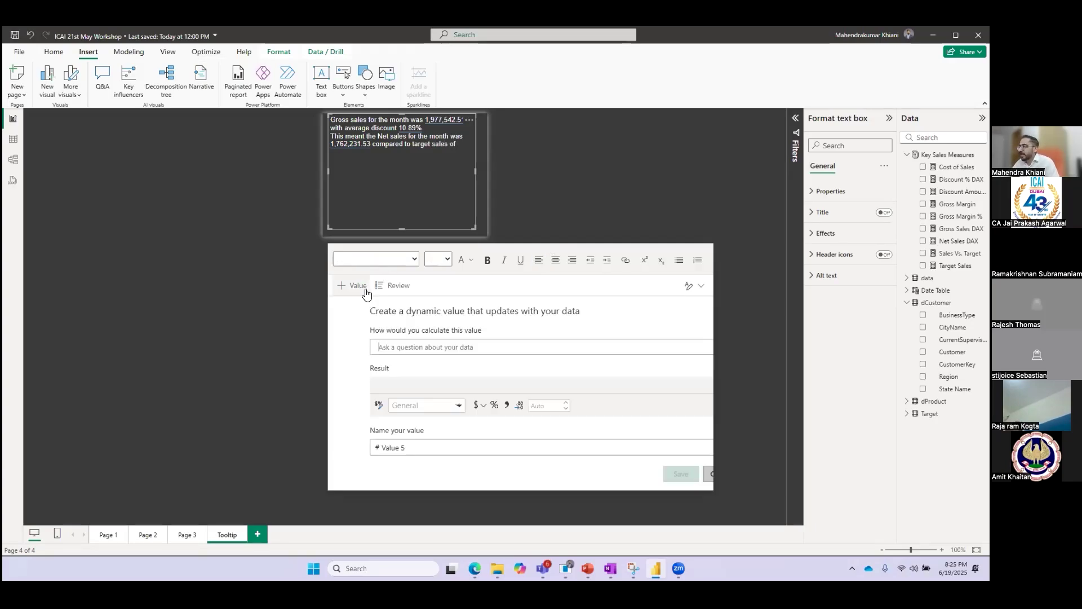
pyautogui.write('taret')
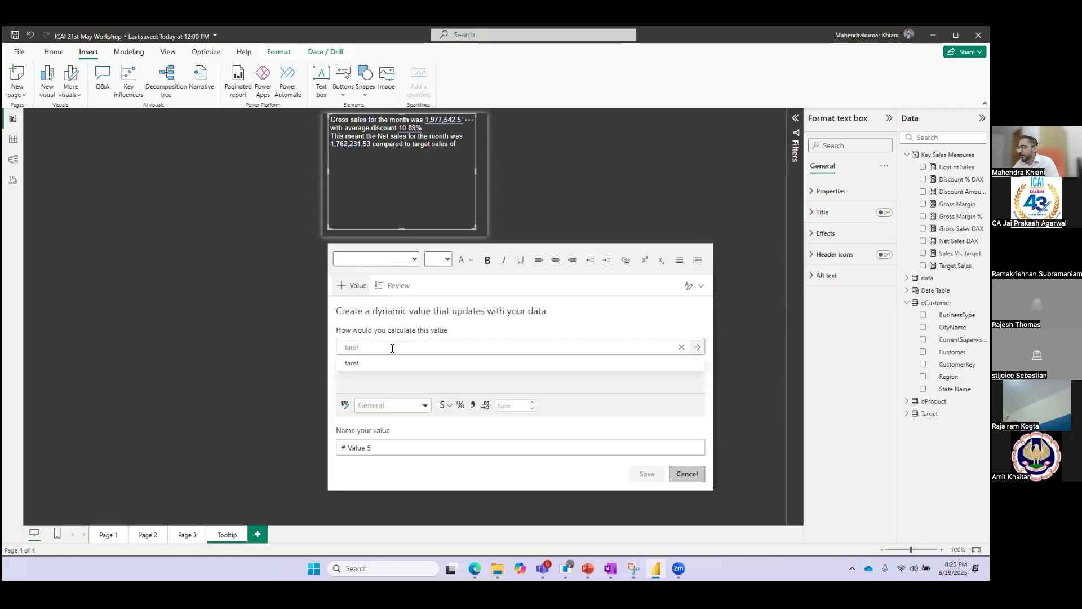
pyautogui.press('BackSpace')
pyautogui.press('BackSpace')
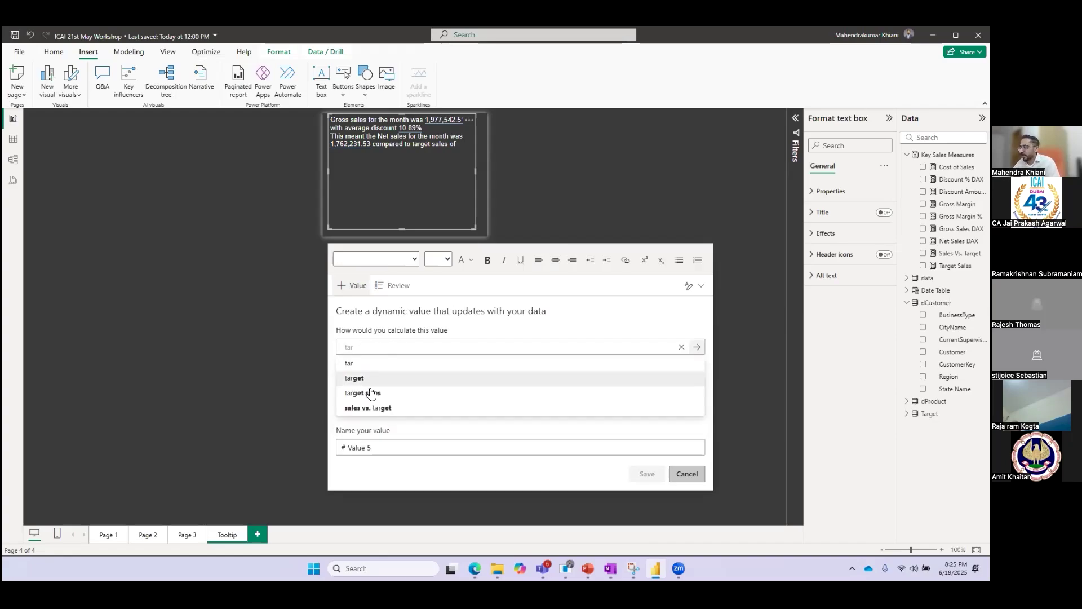
pyautogui.click(371, 393)
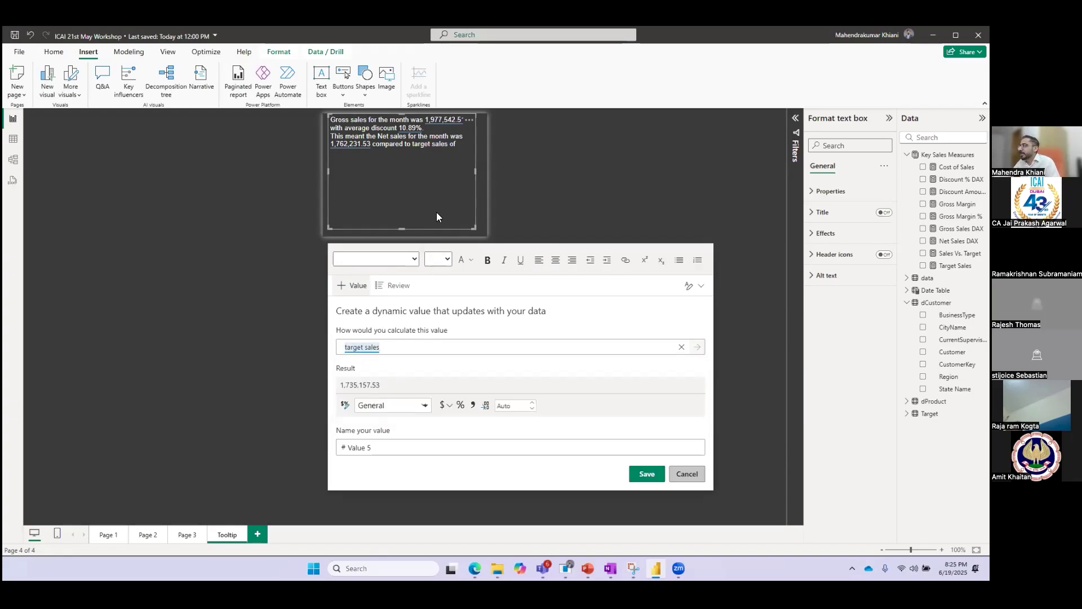
pyautogui.click(646, 474)
# Check how the published report's March 2013 tooltip words the percentage of target achieved, and return to Power BI Desktop.
pyautogui.hotkey('alt', 'Tab')
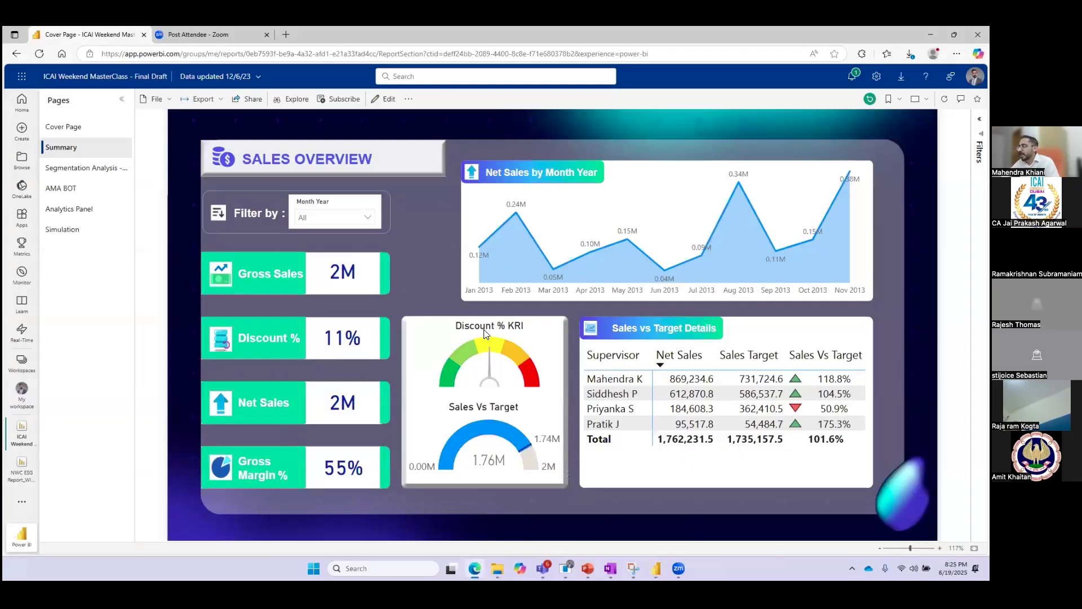
pyautogui.moveTo(552, 273)
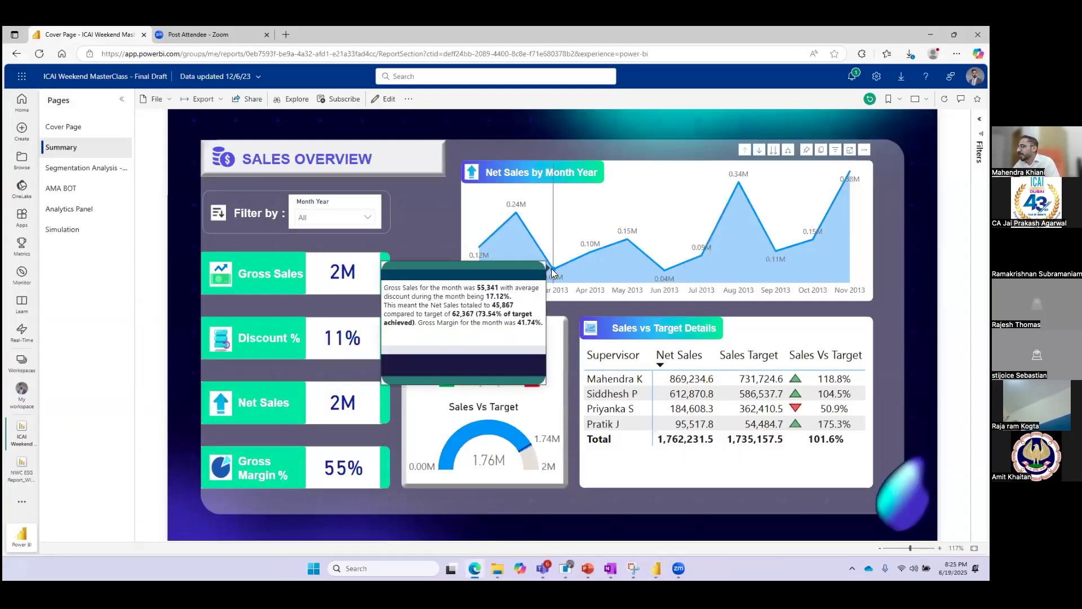
pyautogui.hotkey('alt', 'Tab')
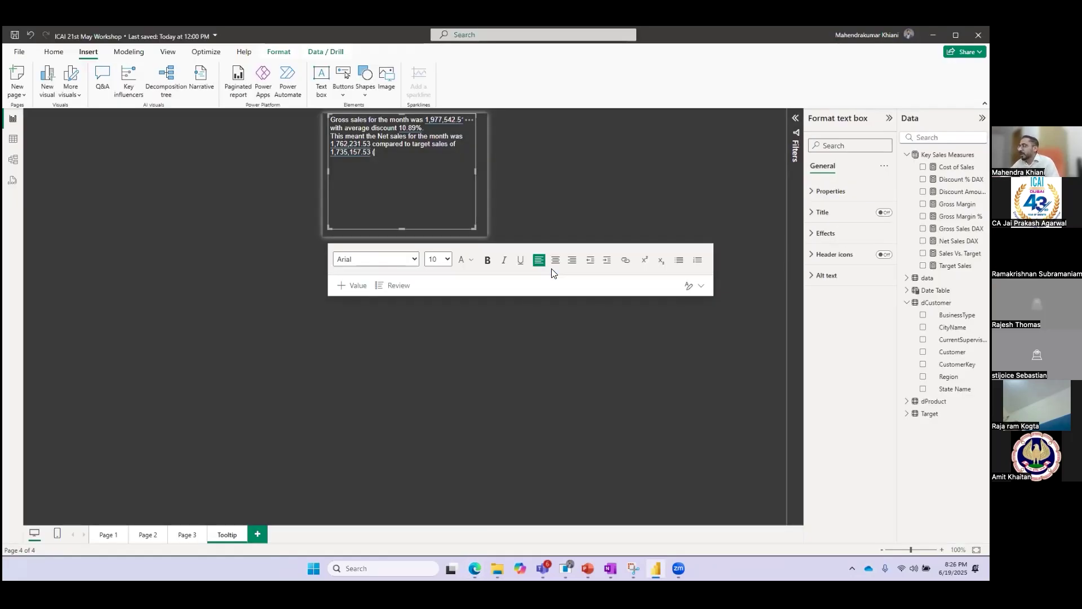
# Add "(% of target achieved:" after the target sales value and insert a dynamic value calculated from sales vs. target.
pyautogui.write('% of tar')
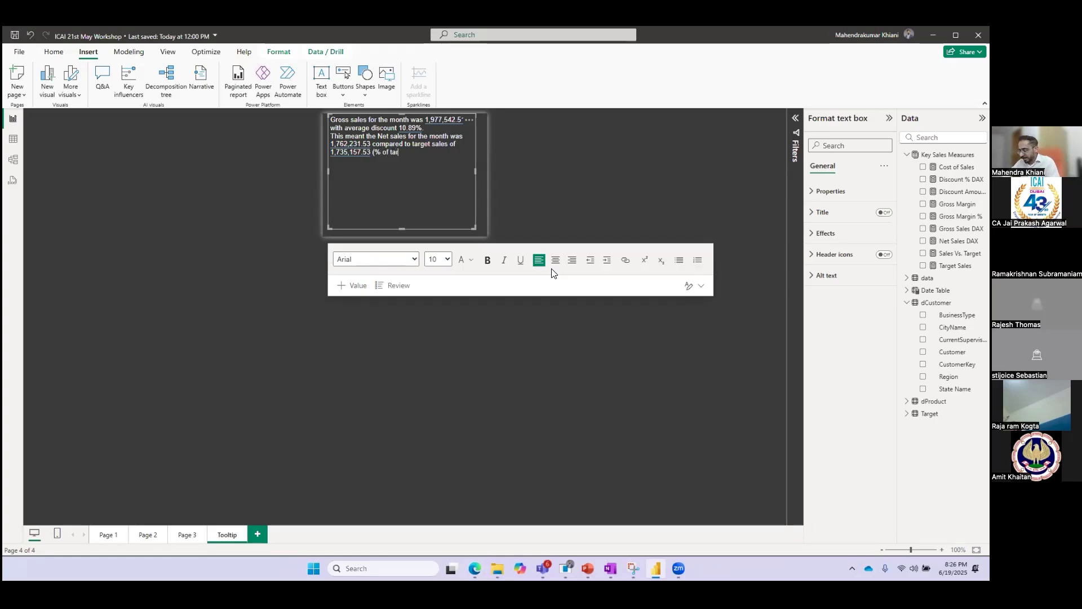
pyautogui.write('get acheived:')
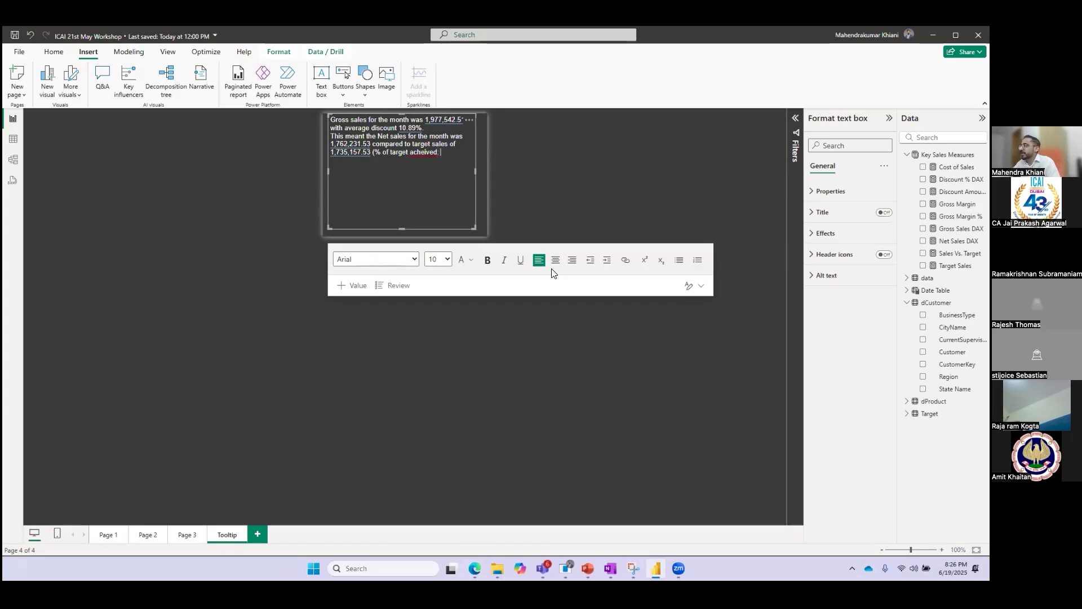
pyautogui.press('BackSpace')
pyautogui.write('e')
pyautogui.click(352, 285)
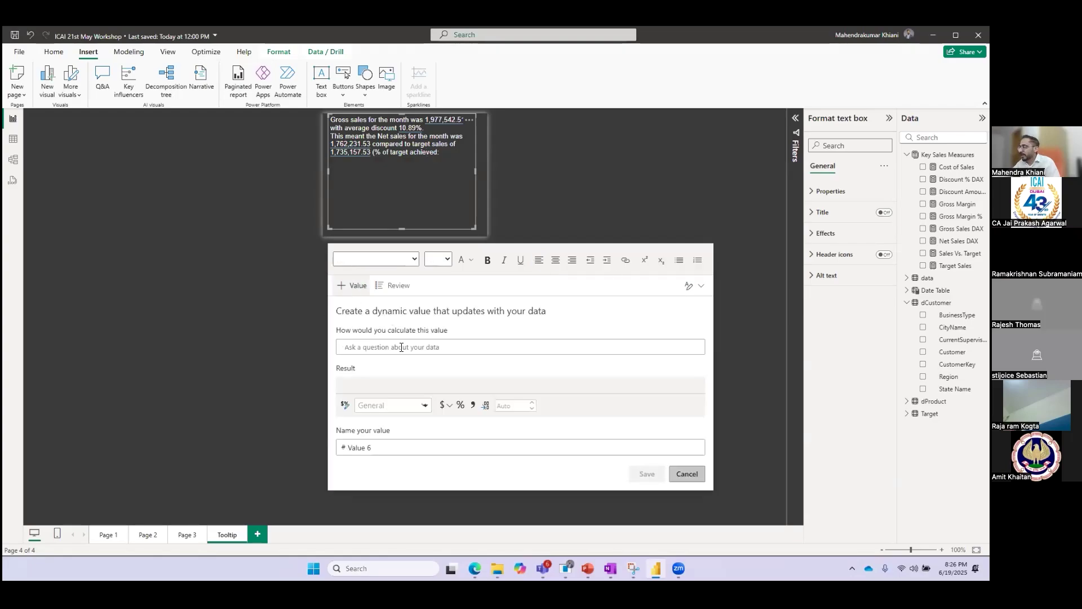
pyautogui.write('sales')
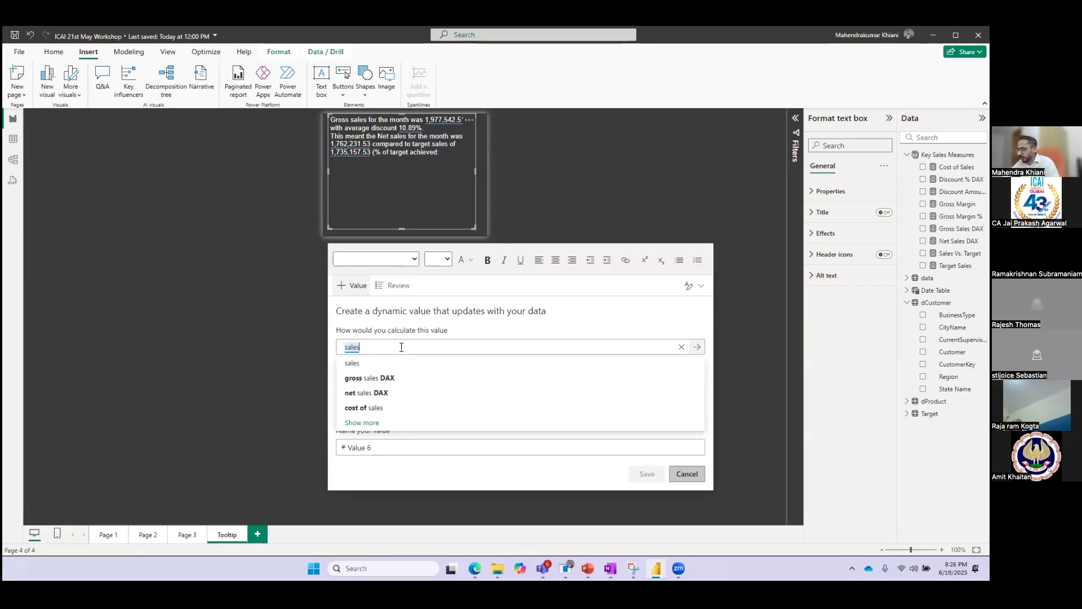
pyautogui.write(' vs')
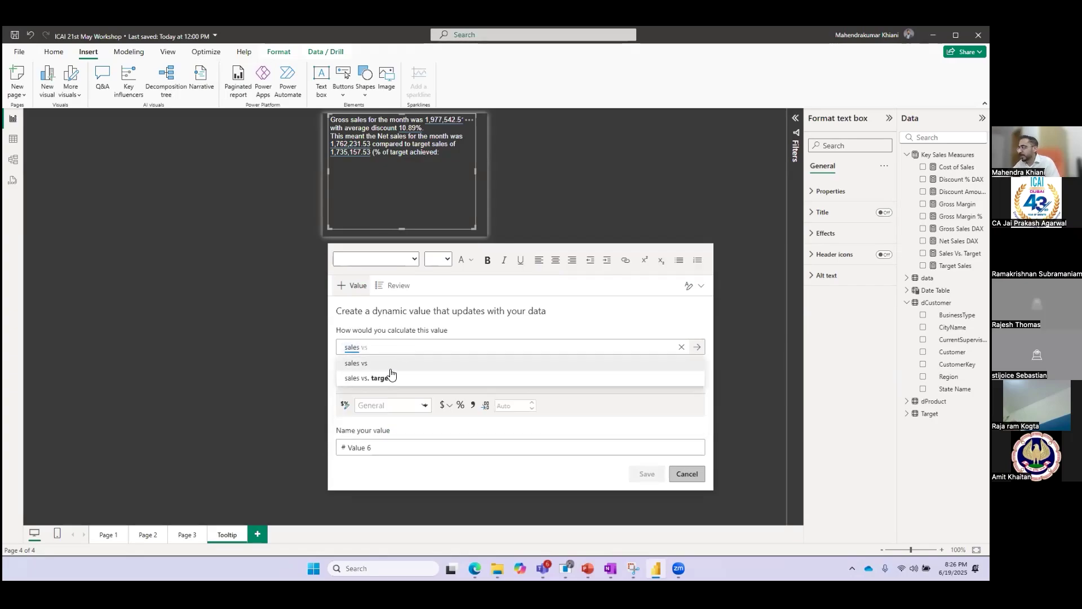
pyautogui.click(387, 379)
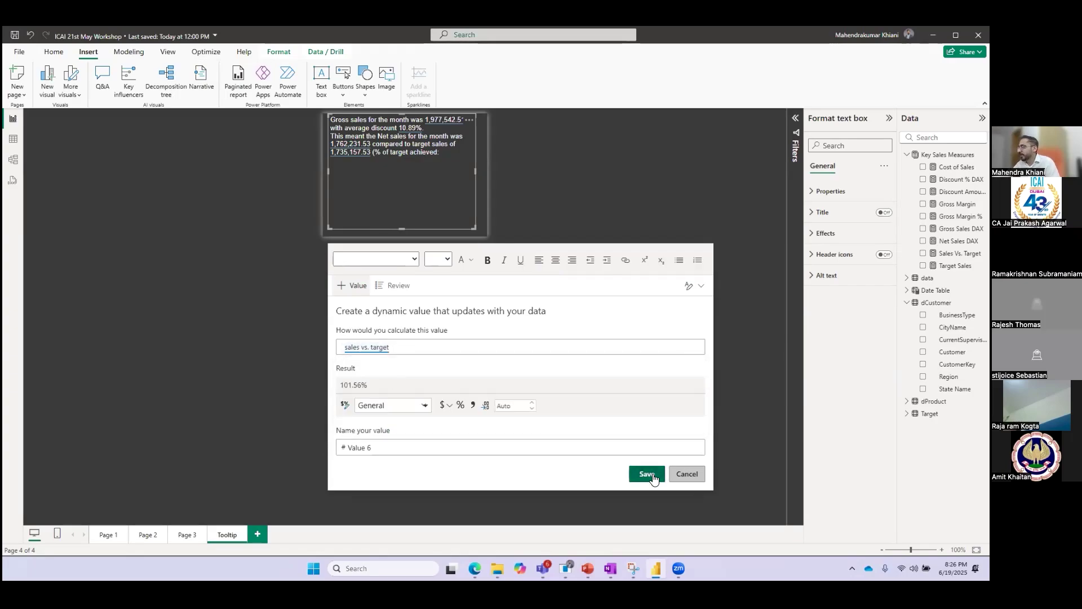
pyautogui.click(647, 473)
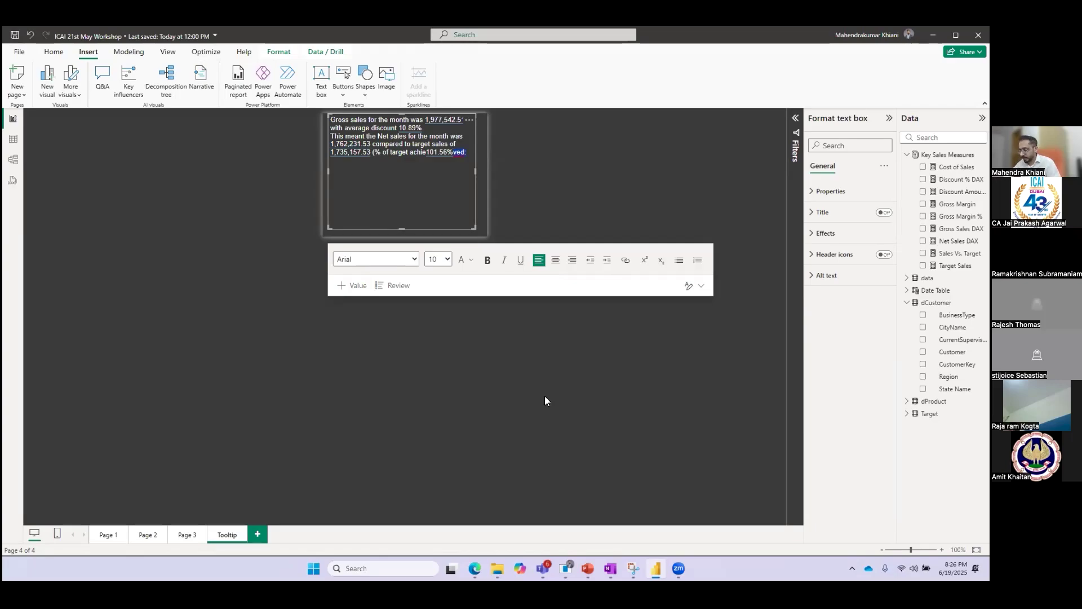
# Repair the split word so "achieved:" stands before the sales vs. target value, and close the parenthesis after that value.
pyautogui.press('Delete')
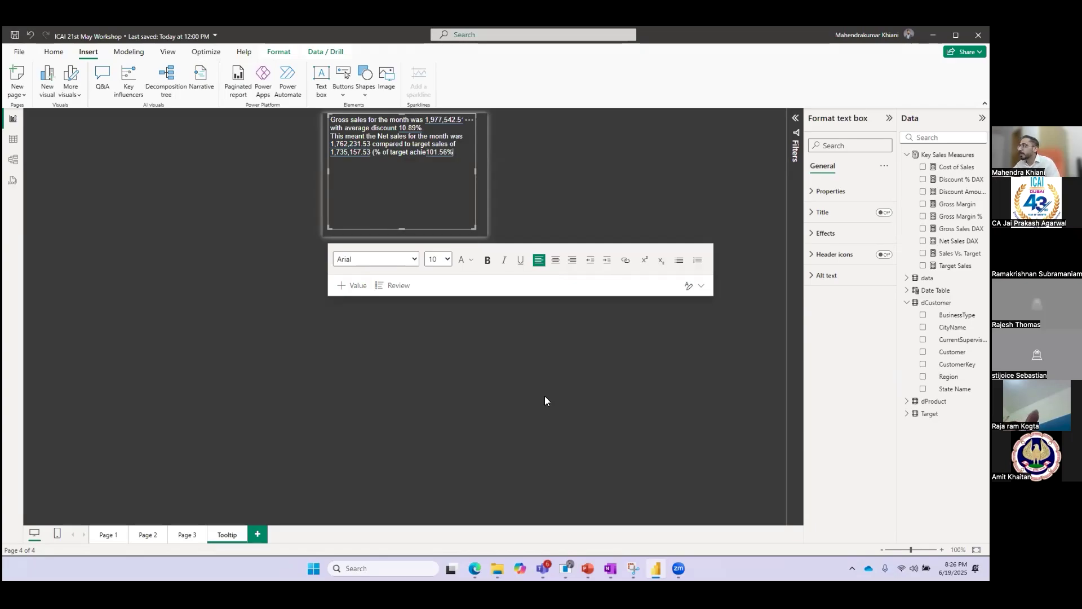
pyautogui.press('Right')
pyautogui.press('Right')
pyautogui.press('Right')
pyautogui.press('Right')
pyautogui.press('Right')
pyautogui.write('ved:')
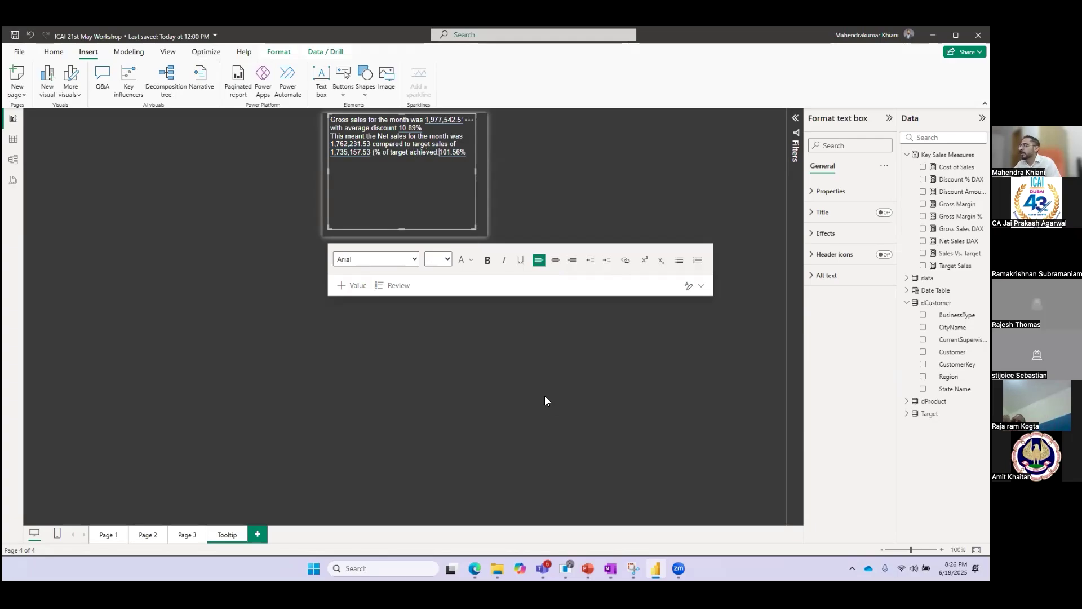
pyautogui.press('End')
pyautogui.write(')')
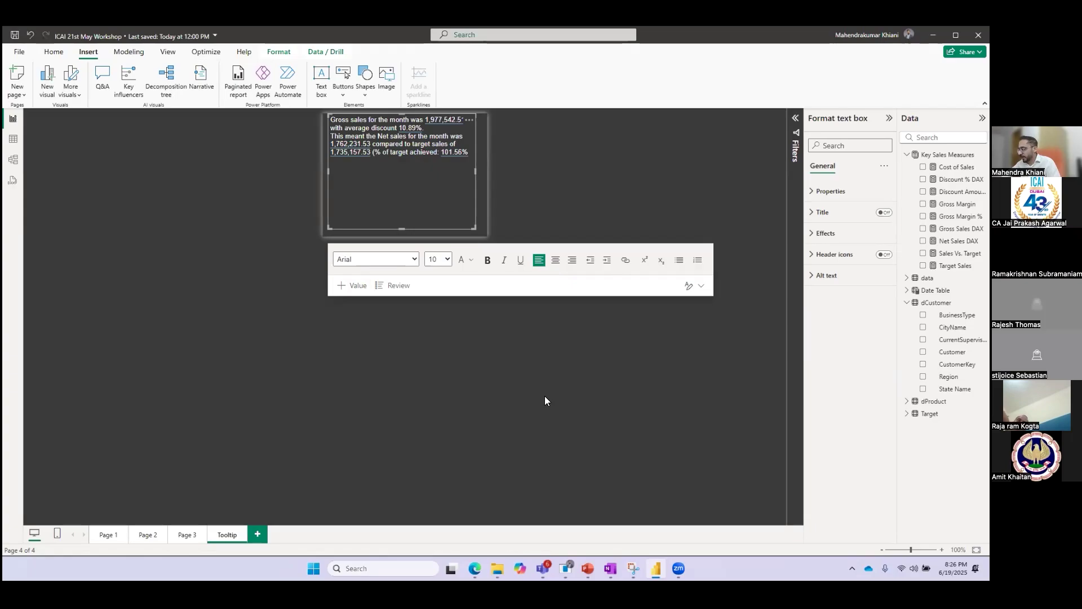
pyautogui.write('.')
# Write "Gross Margin for the month was" on a new line with a dynamic value from gross margin %, and save the report.
pyautogui.press('Return')
pyautogui.write('Gross Ma')
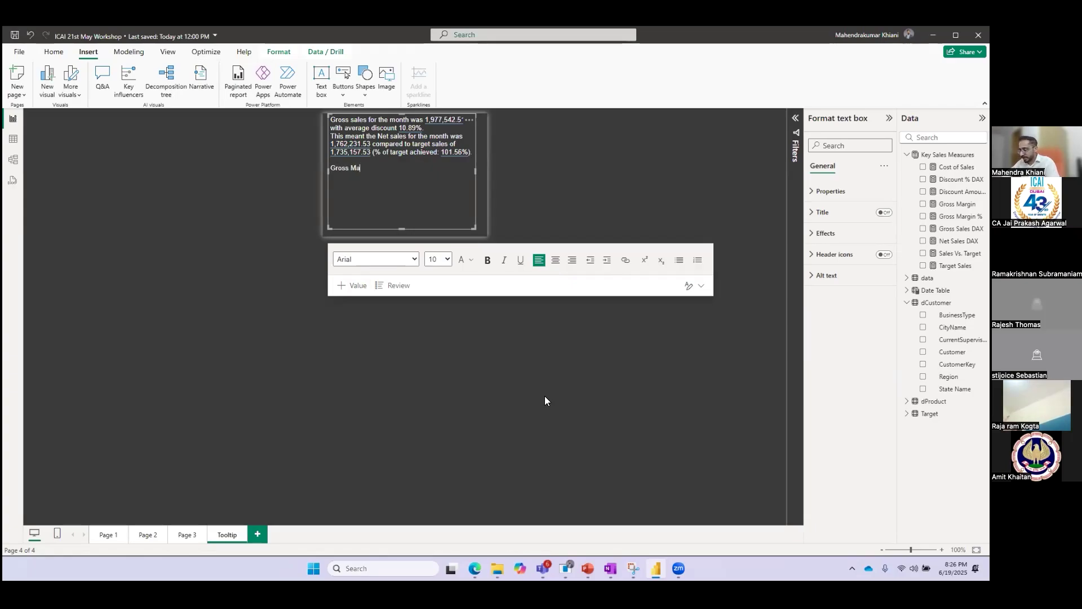
pyautogui.write('rgin for the month was')
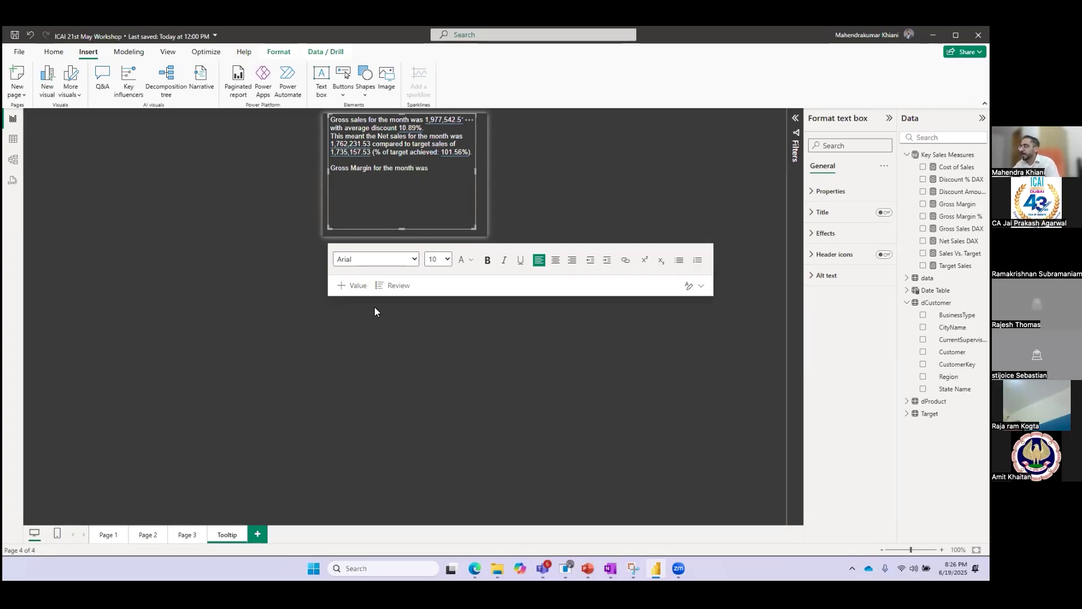
pyautogui.click(352, 285)
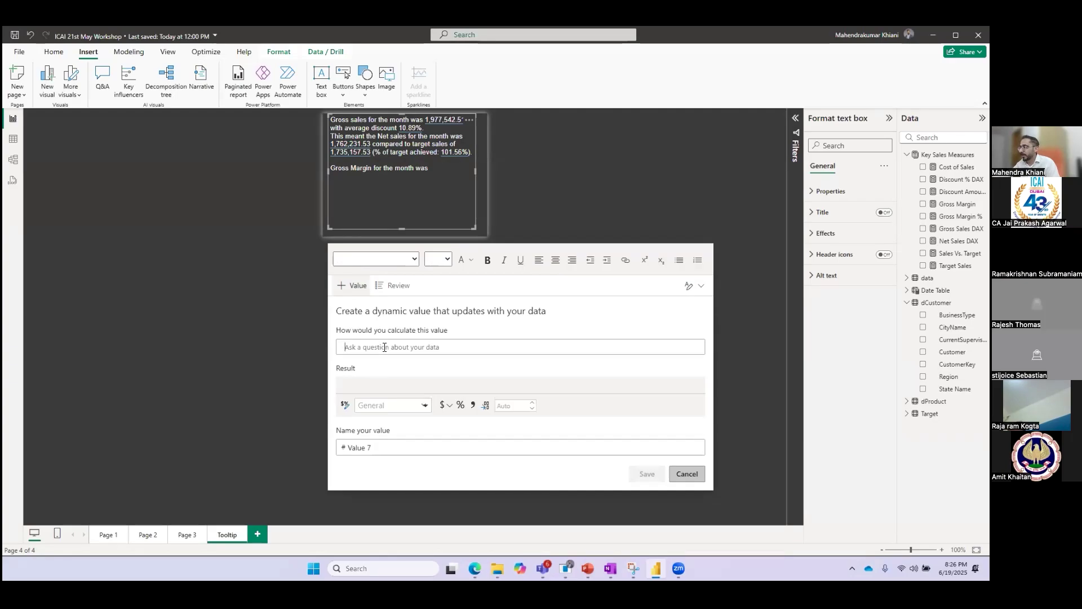
pyautogui.write('gross')
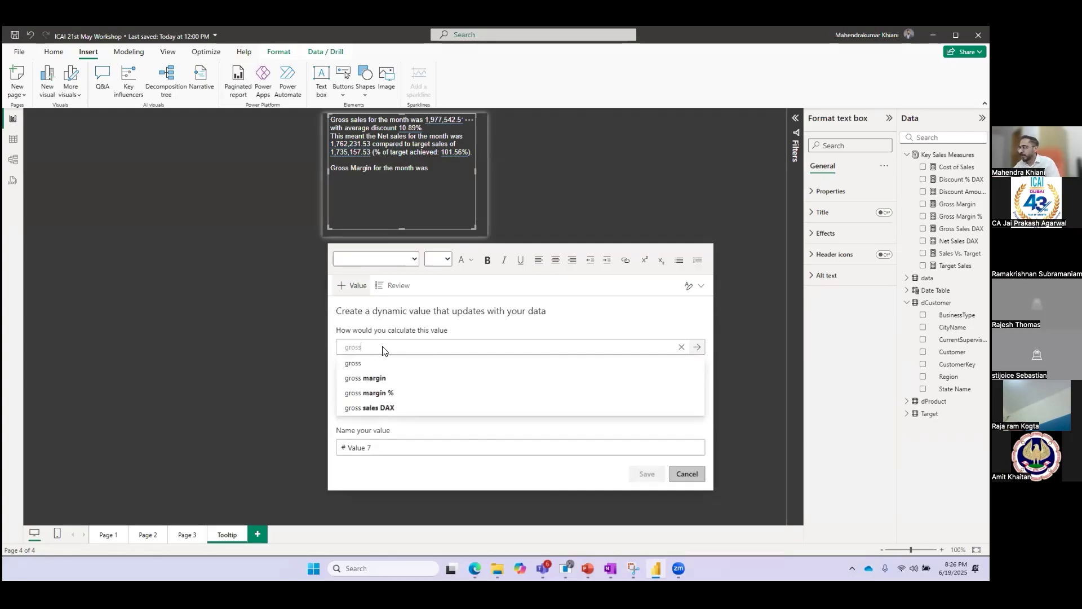
pyautogui.click(351, 392)
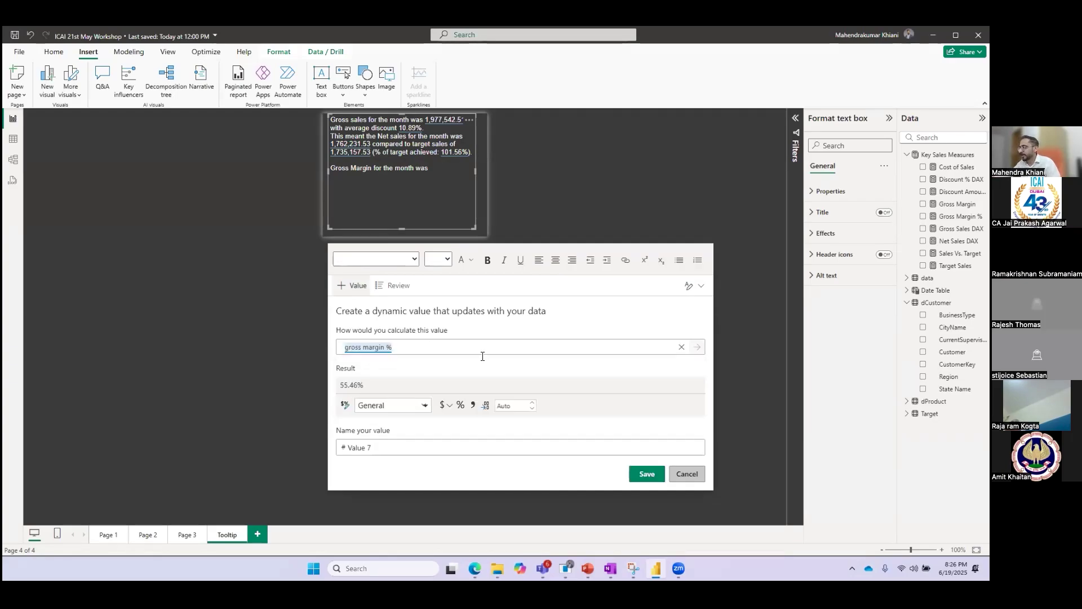
pyautogui.click(643, 474)
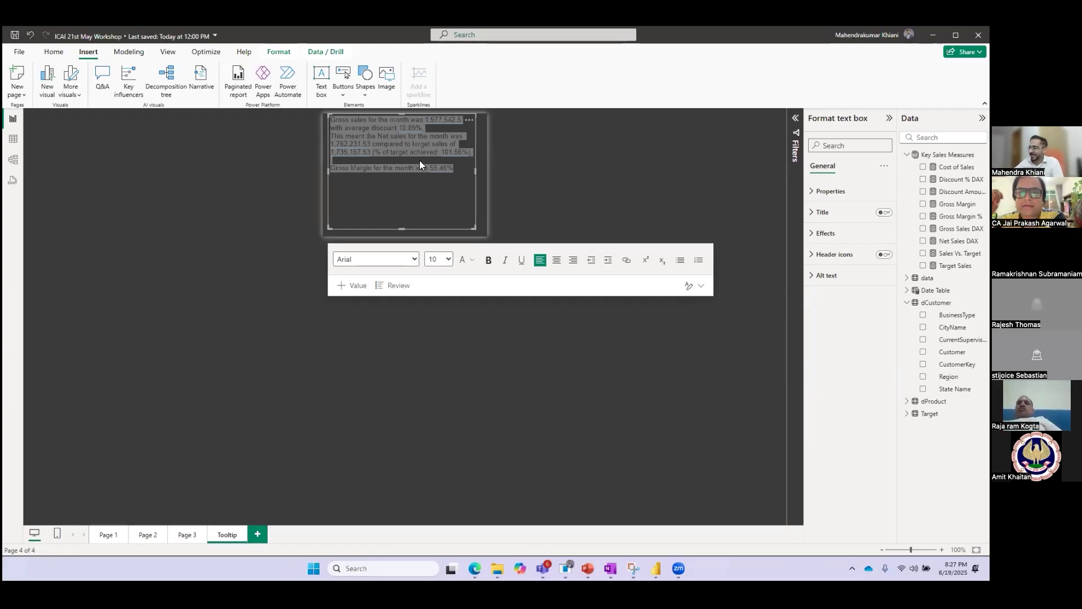
pyautogui.hotkey('ctrl', 's')
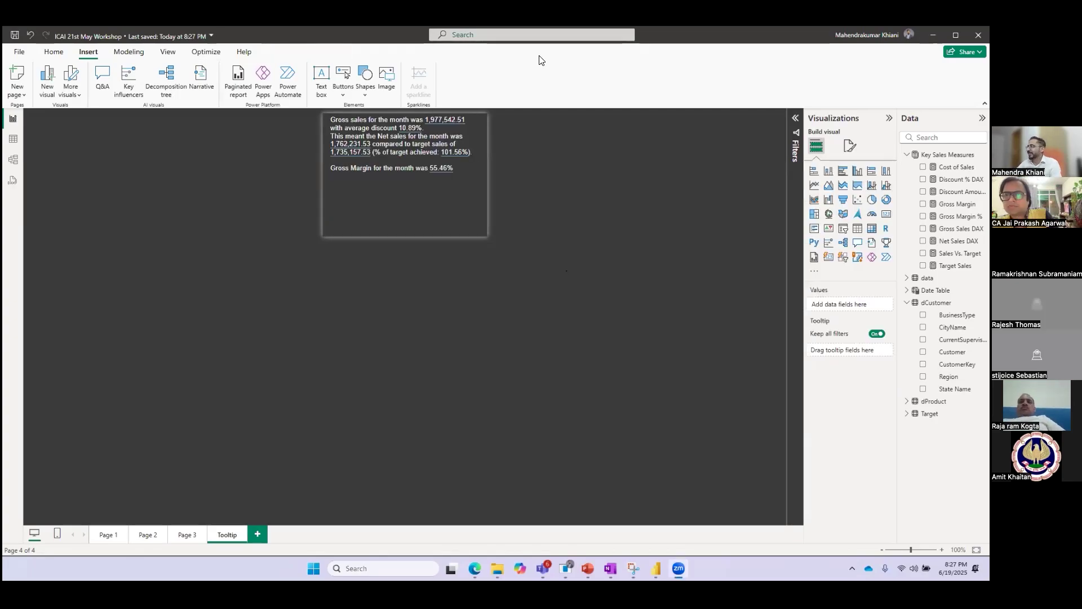